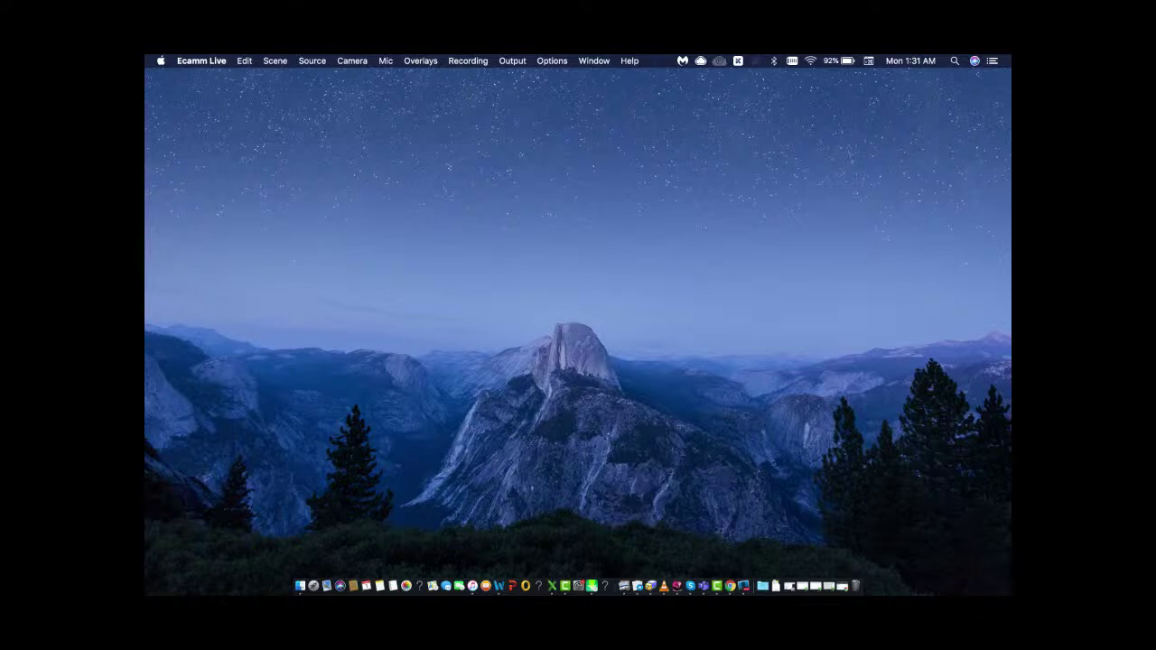
Bring the Chrome window showing Pabbly's All Apps page to the front.
key("super+Tab")
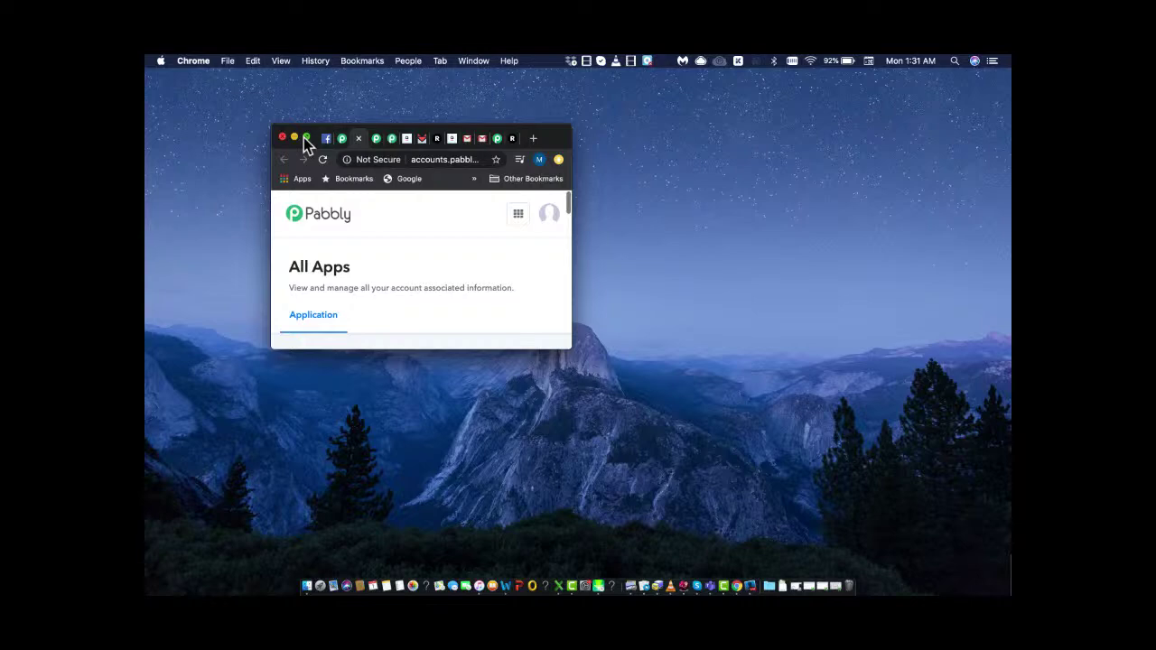
Maximize Chrome so the All Apps page lists all five Pabbly applications.
left_click(305, 137)
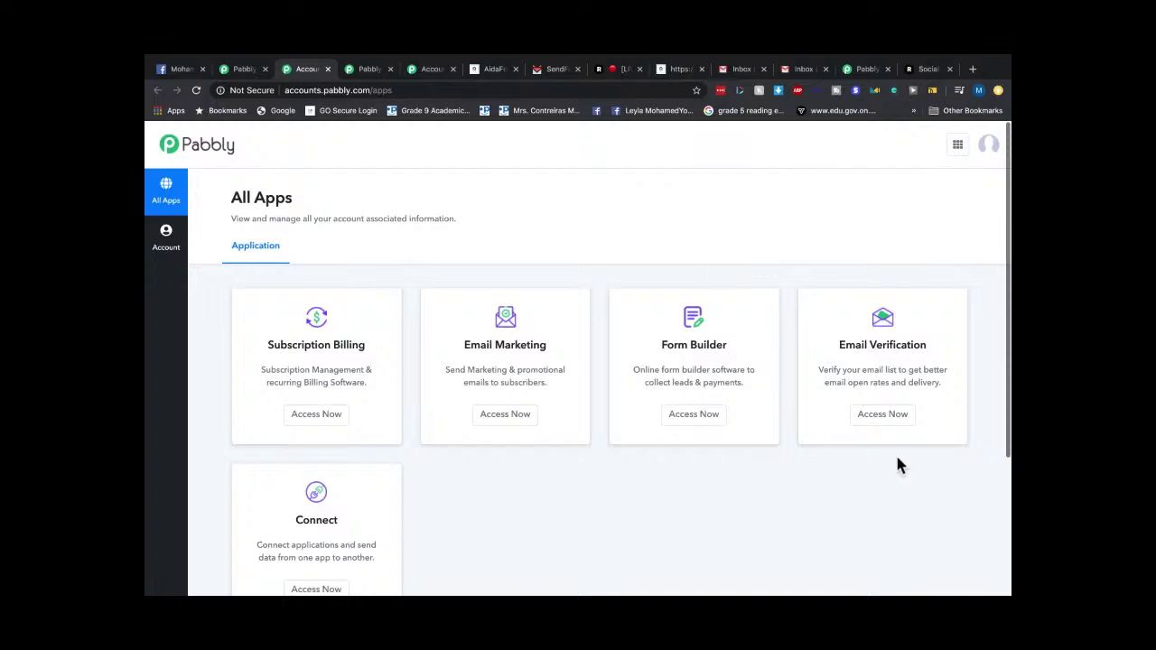
left_click(932, 518)
Switch to the Pabbly Connect tab showing the Webhook workflow.
left_click(423, 77)
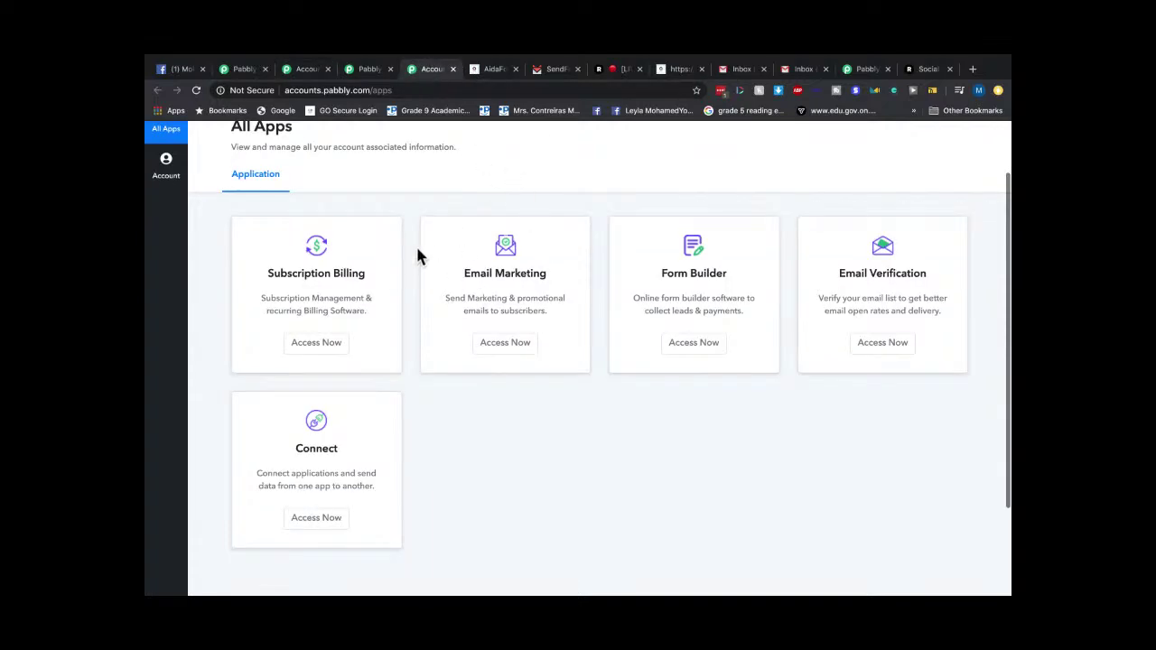
left_click(867, 71)
scroll(618, 312, "down", 5)
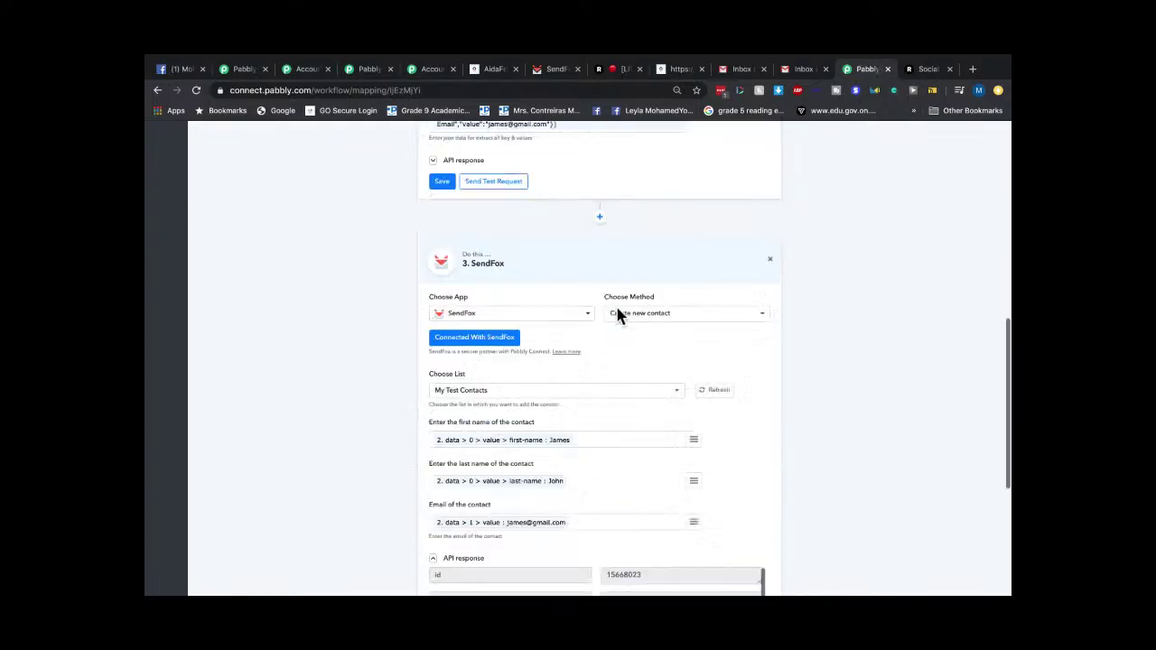
scroll(618, 315, "down", 10)
scroll(615, 307, "up", 20)
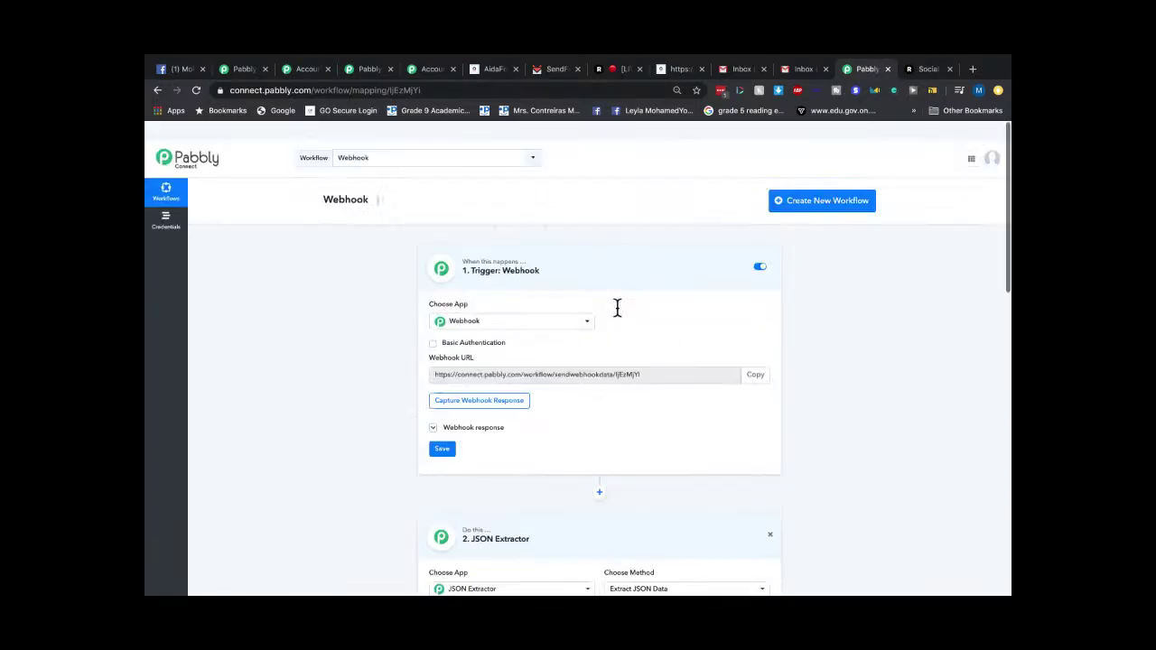
Check the Workflow list without changing it, then review the Webhook, JSON Extractor and SendFox steps.
left_click(394, 148)
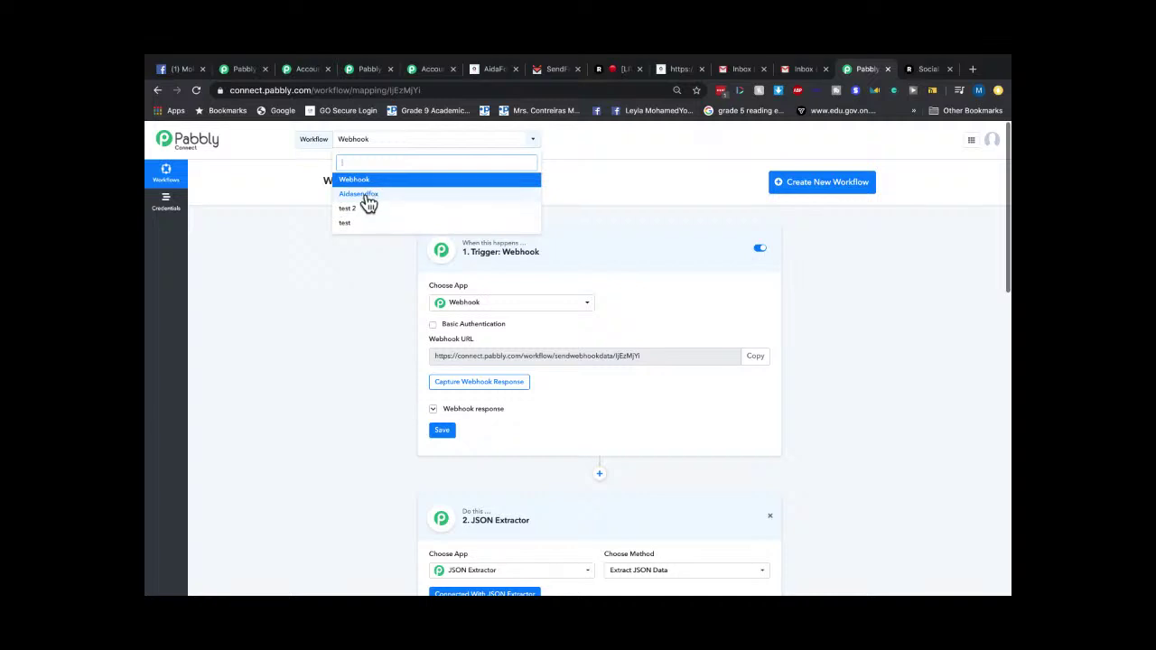
left_click(887, 280)
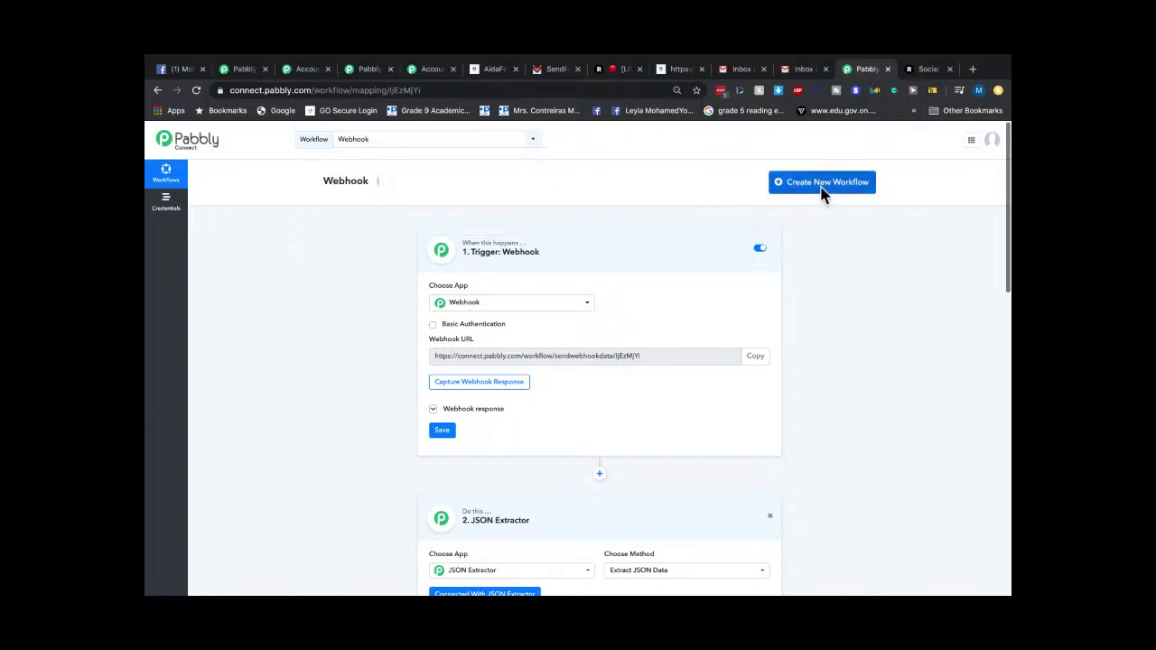
scroll(673, 287, "down", 3)
scroll(673, 288, "down", 2)
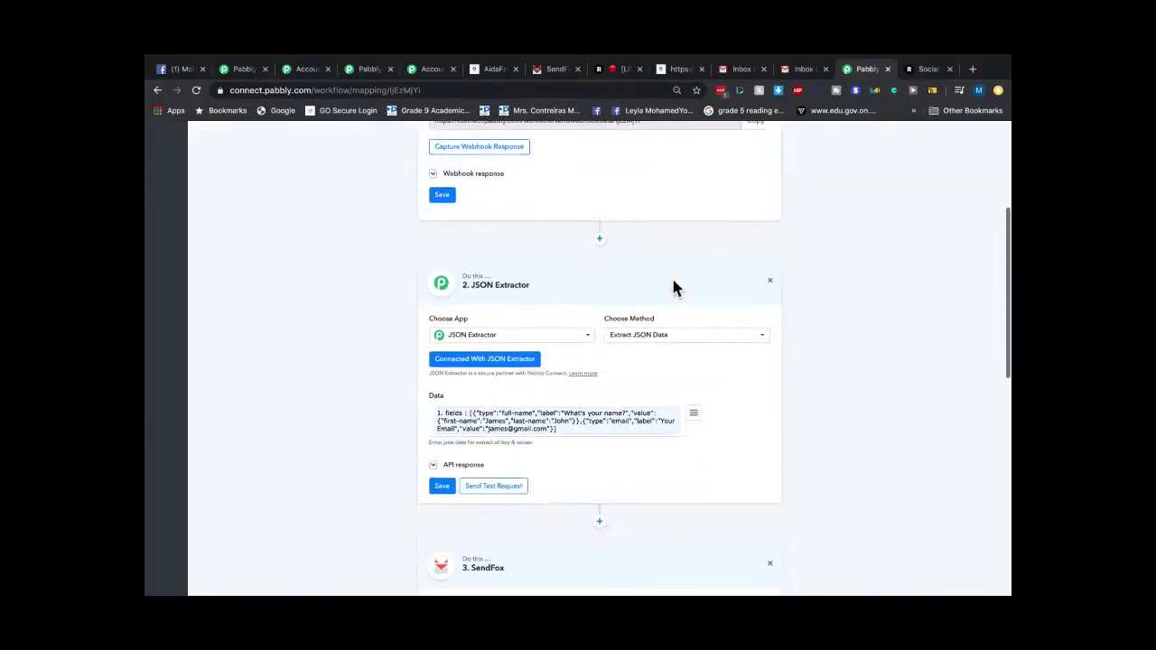
scroll(620, 274, "down", 4)
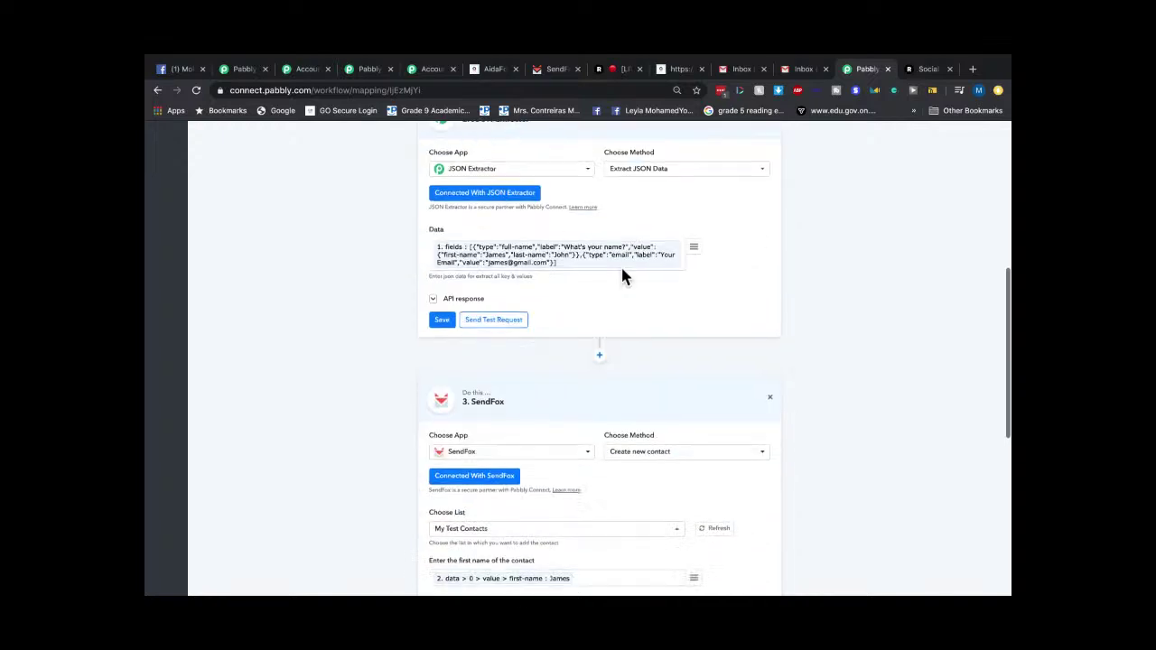
scroll(906, 440, "down", 6)
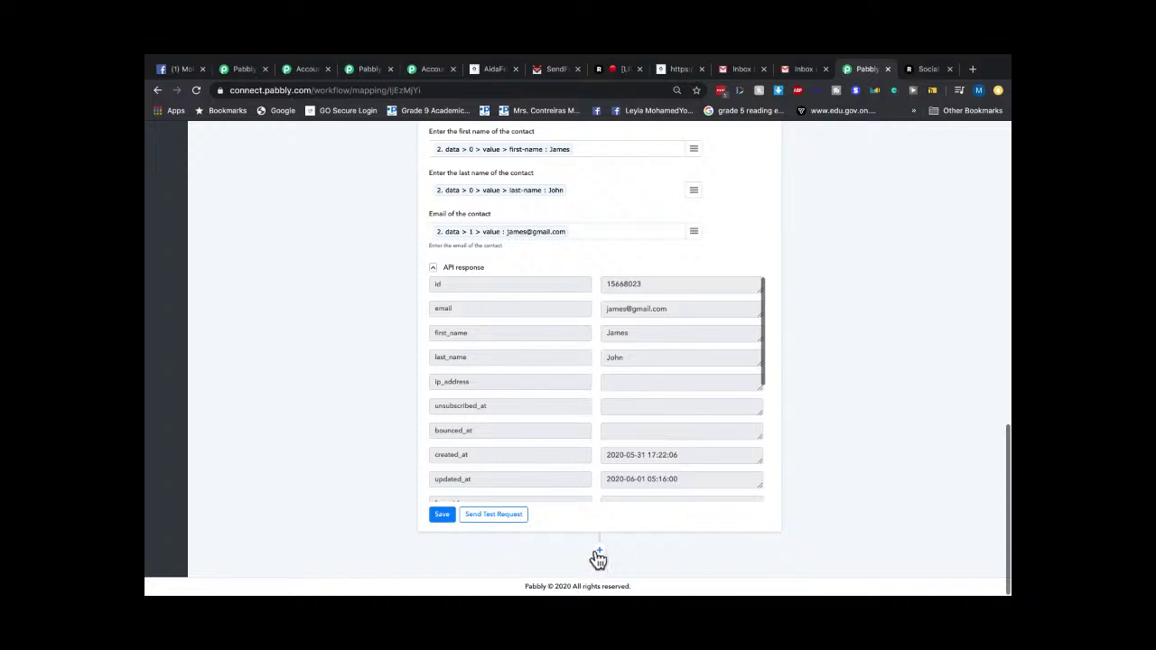
scroll(874, 438, "up", 15)
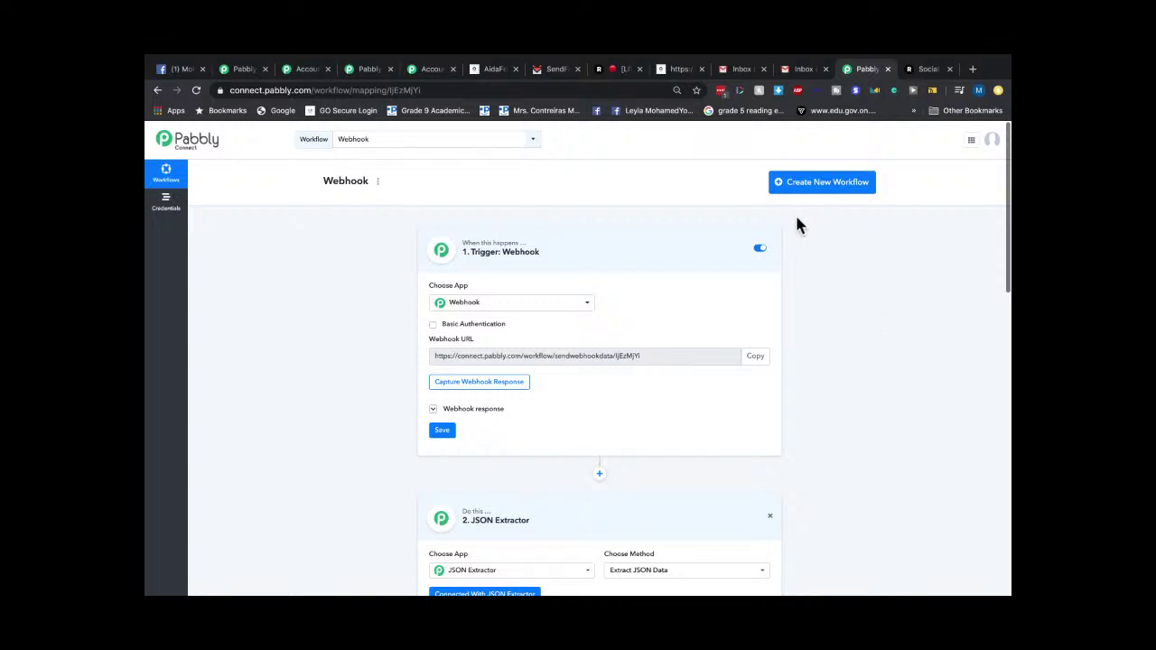
scroll(684, 352, "down", 2)
scroll(632, 330, "up", 2)
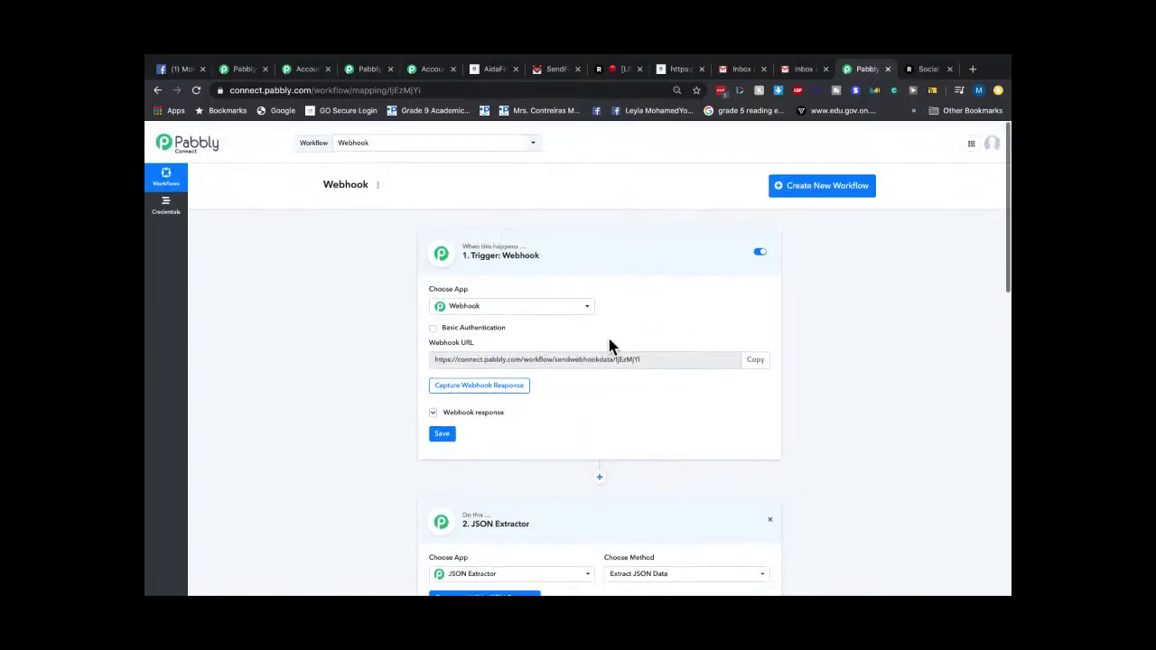
Open the Aidasendfox workflow and scroll through its AidaForm, JSON Extractor and SendFox steps.
left_click(399, 141)
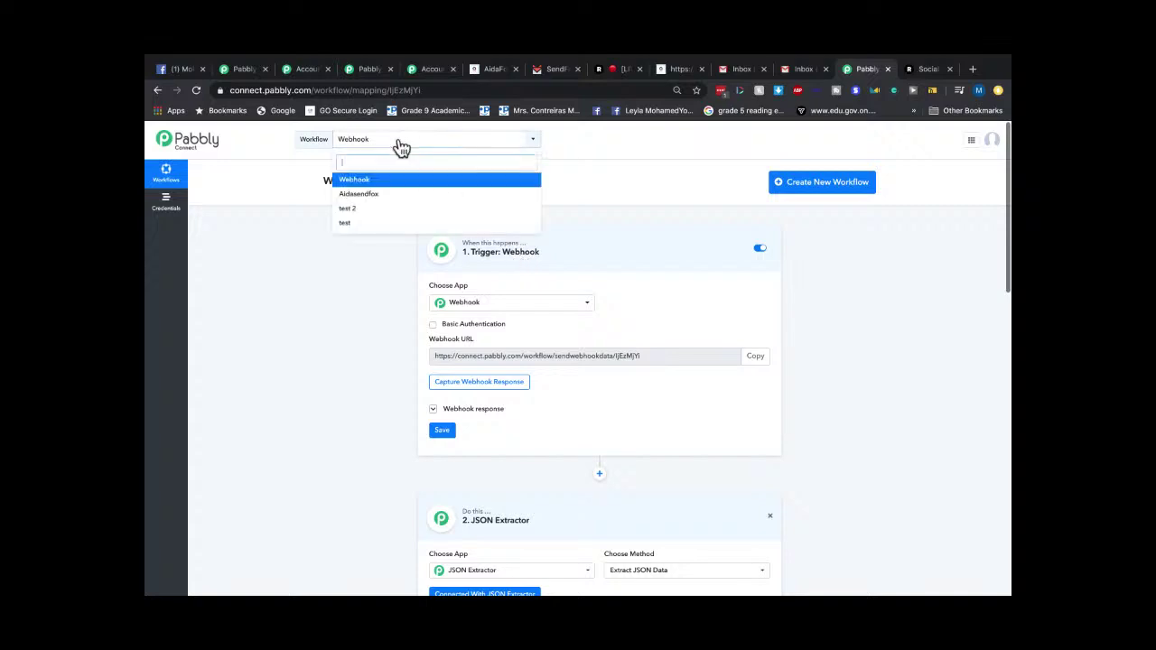
left_click(385, 198)
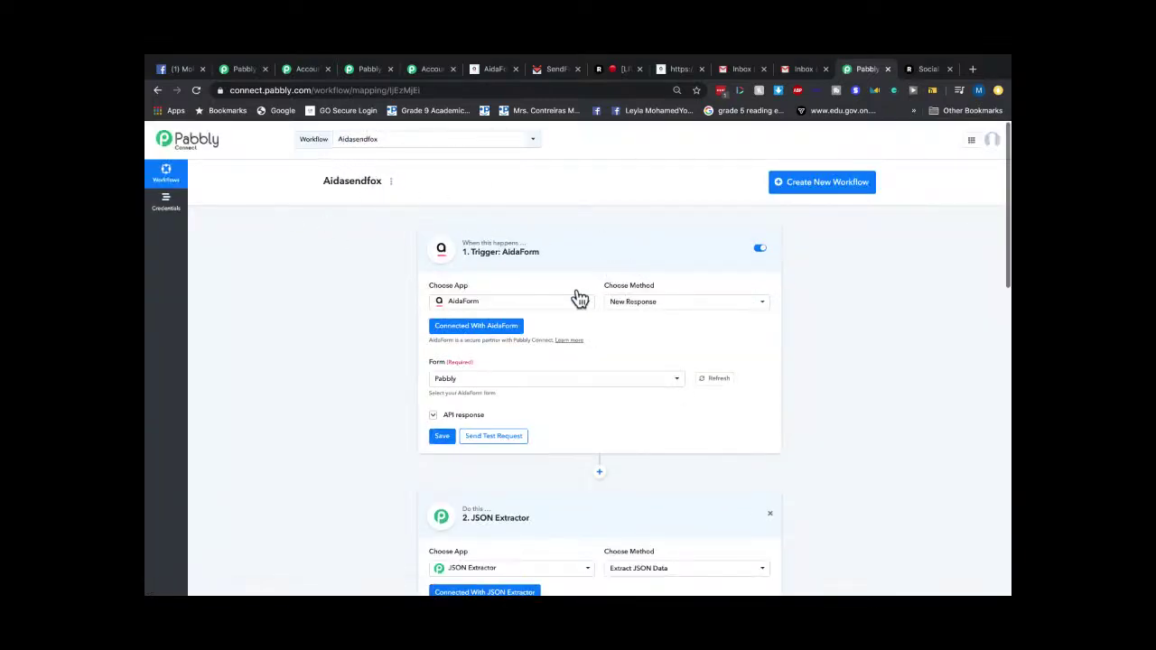
scroll(595, 334, "down", 2)
scroll(594, 334, "down", 3)
scroll(594, 335, "up", 3)
scroll(594, 334, "down", 4)
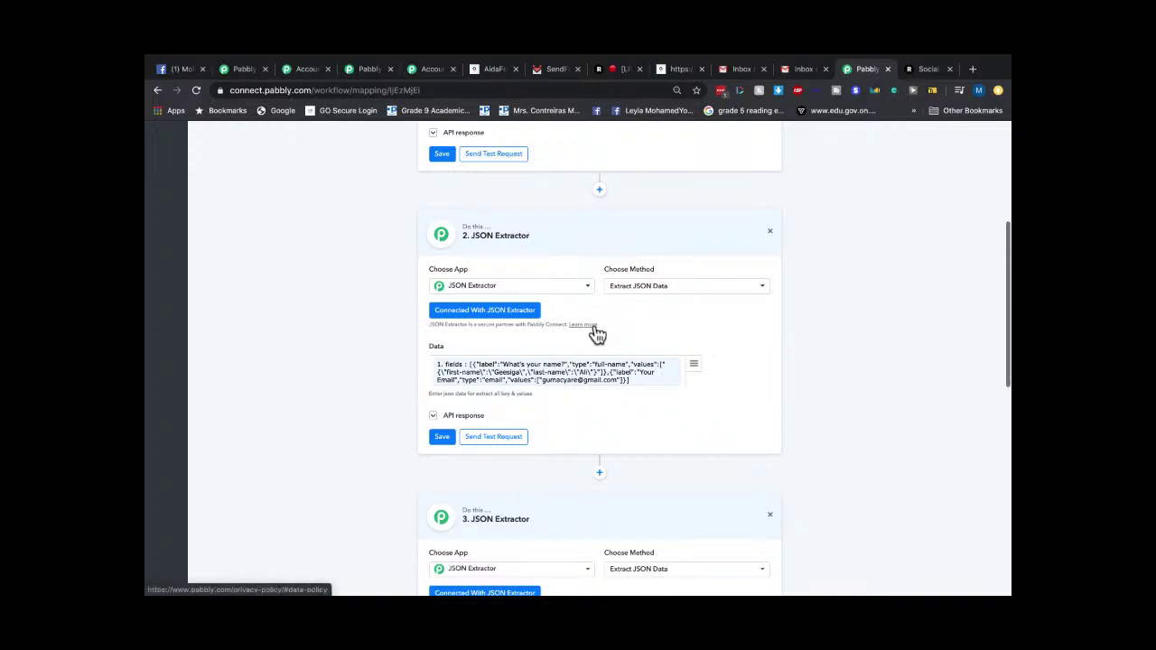
scroll(595, 331, "down", 5)
scroll(704, 370, "down", 3)
scroll(703, 370, "up", 4)
scroll(638, 250, "up", 3)
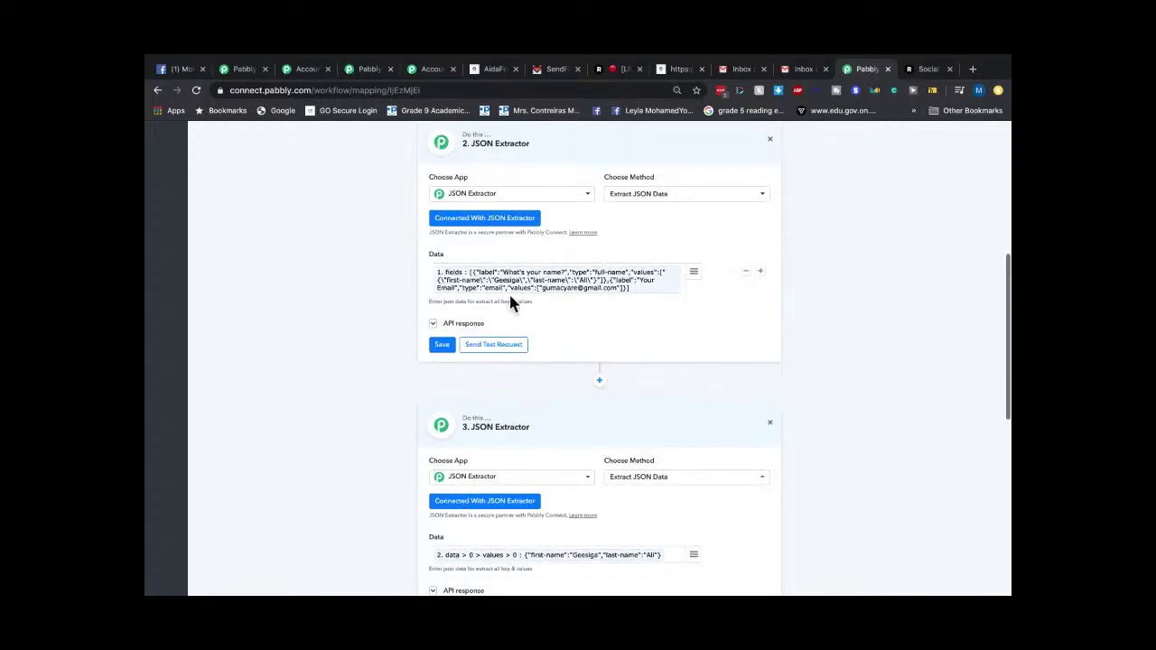
Zoom in to read the JSON data, then go to the Pabbly Subscription dashboard.
key("ctrl+plus")
key("ctrl+plus")
key("ctrl+plus")
key("ctrl+plus")
key("ctrl+plus")
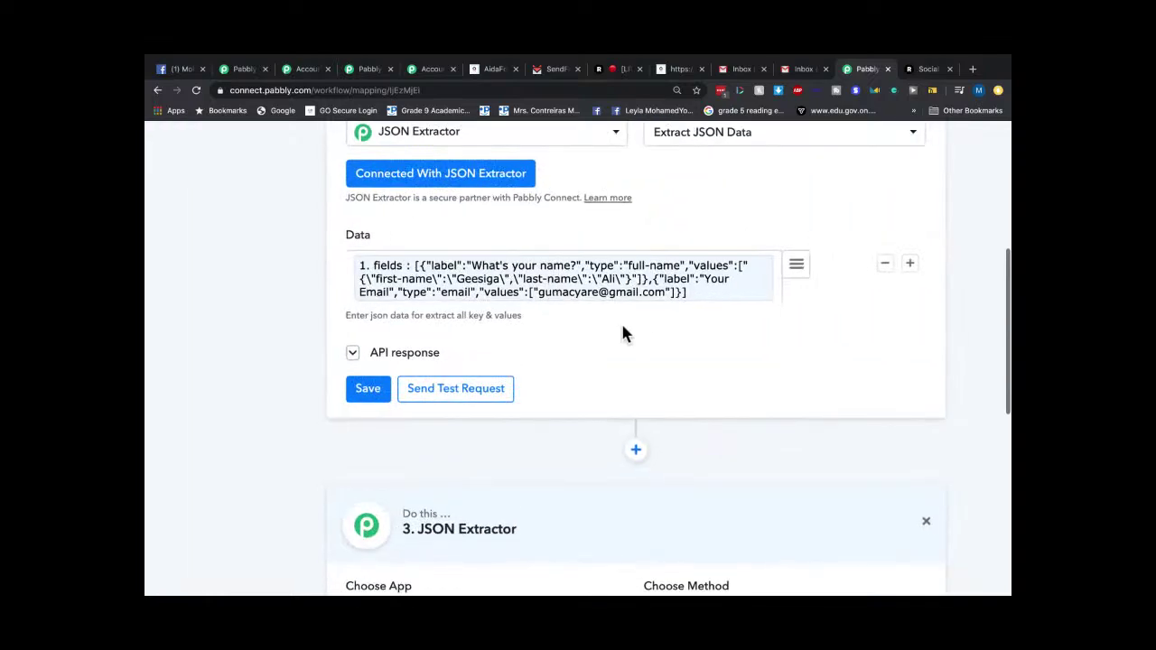
key("ctrl+minus")
scroll(623, 334, "up", 2)
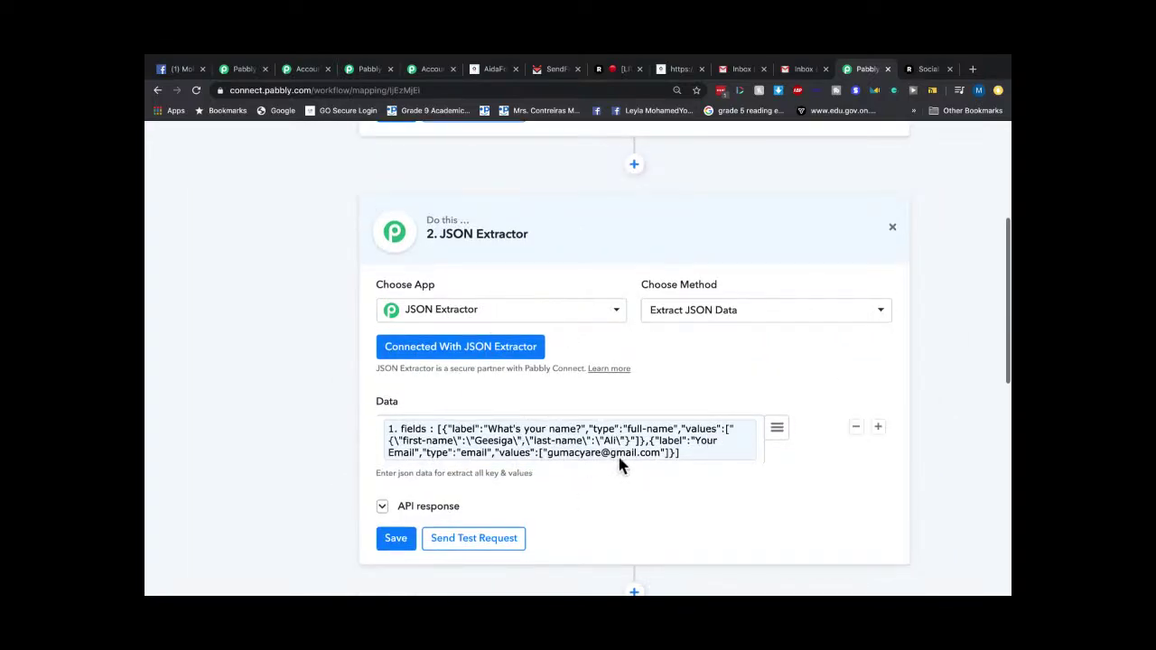
scroll(619, 464, "down", 2)
scroll(620, 464, "down", 3)
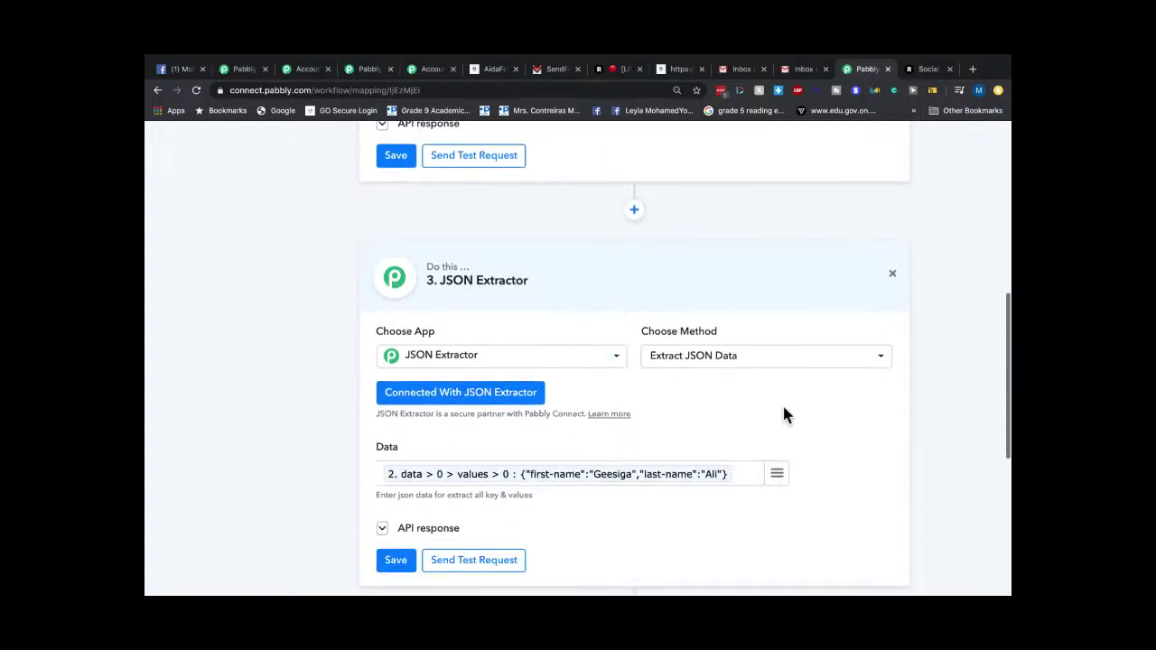
scroll(768, 485, "down", 2)
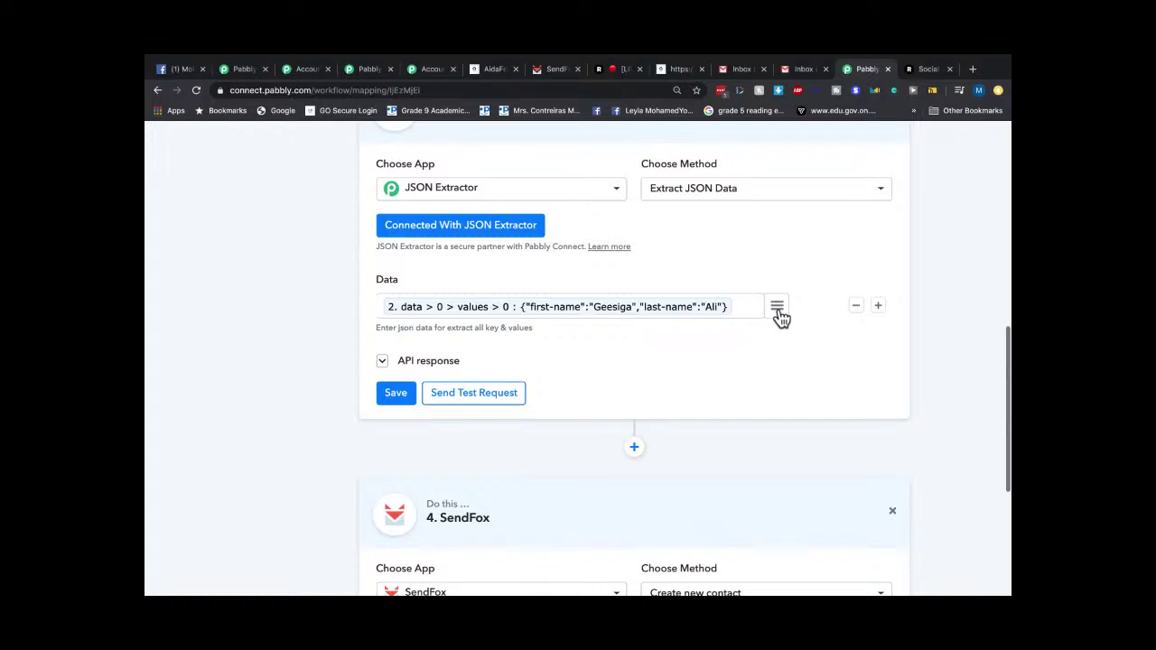
scroll(782, 316, "up", 1)
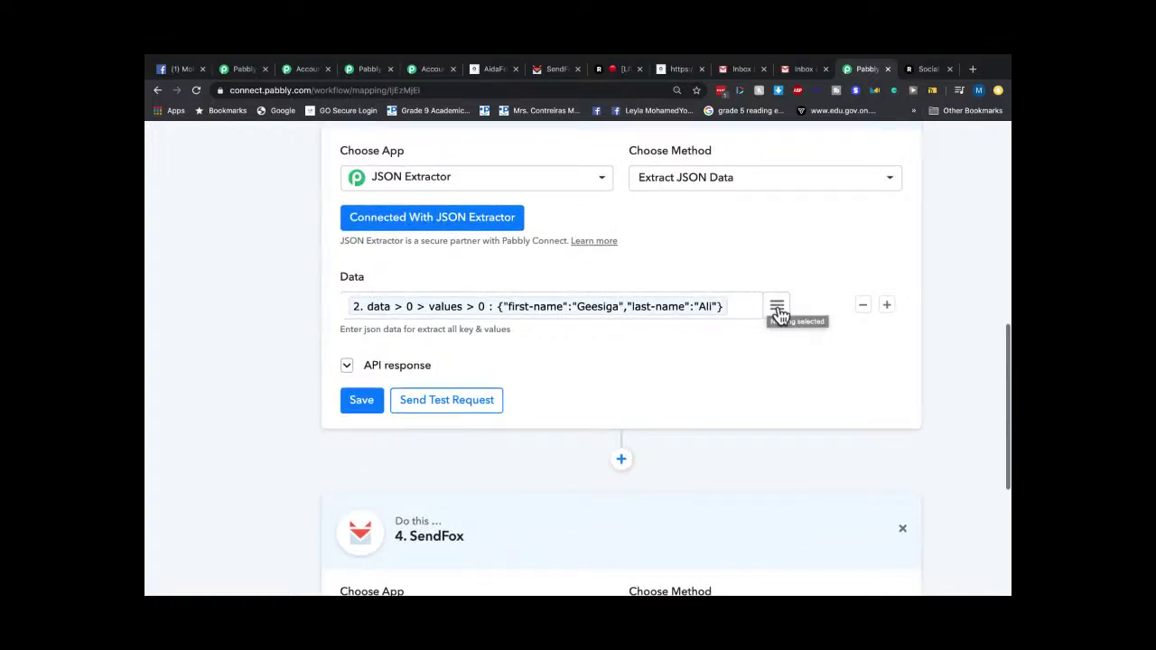
scroll(779, 315, "down", 4)
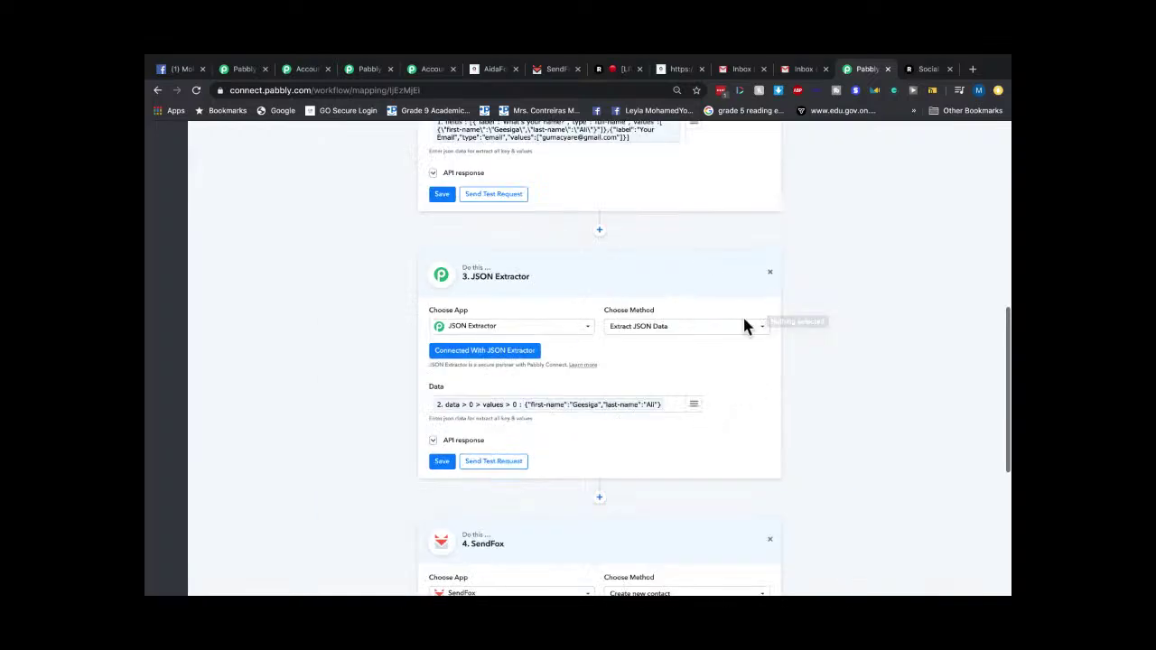
scroll(743, 323, "up", 5)
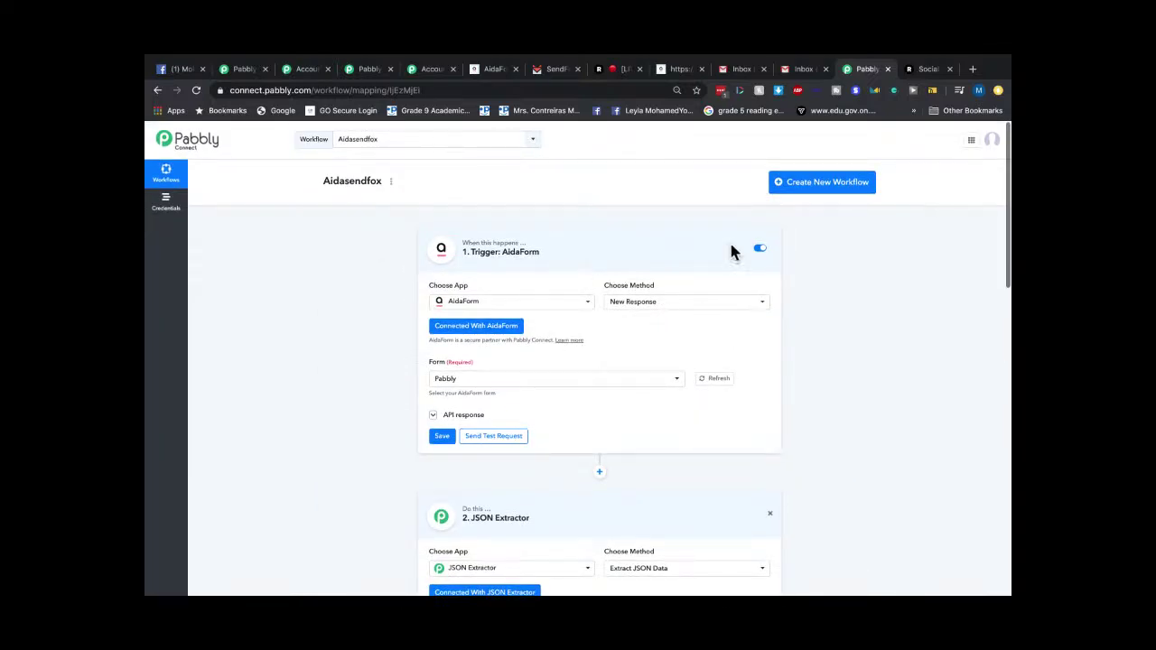
left_click(363, 69)
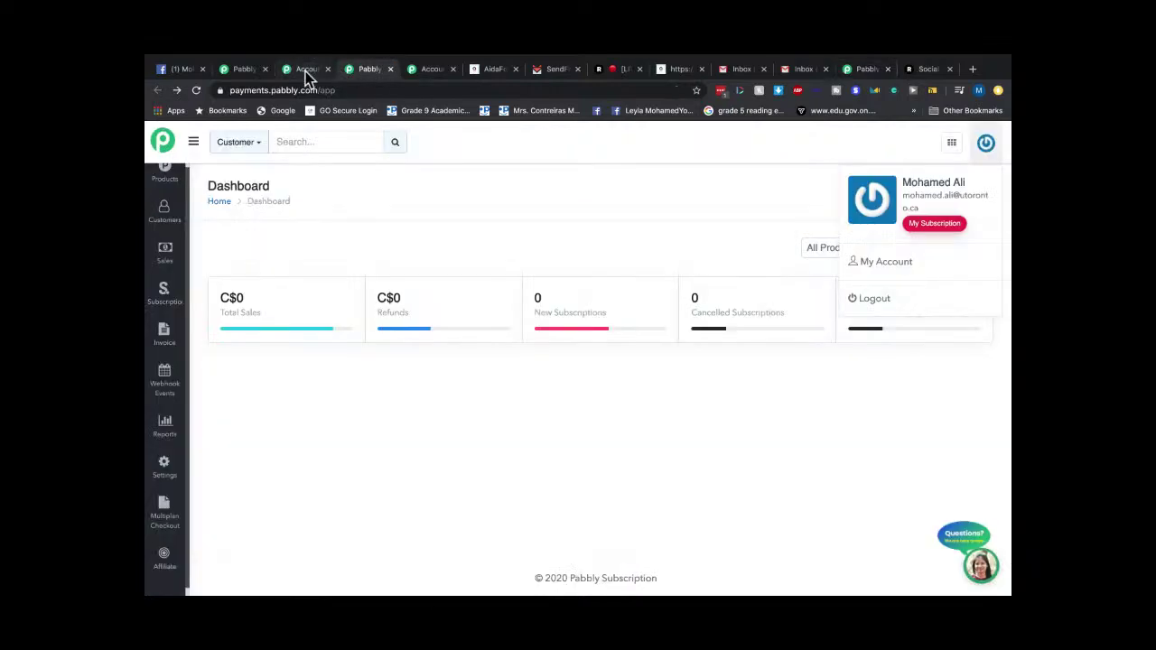
Load the pabbly.com/connect-ltd page from the address bar suggestions.
left_click(305, 72)
left_click(421, 70)
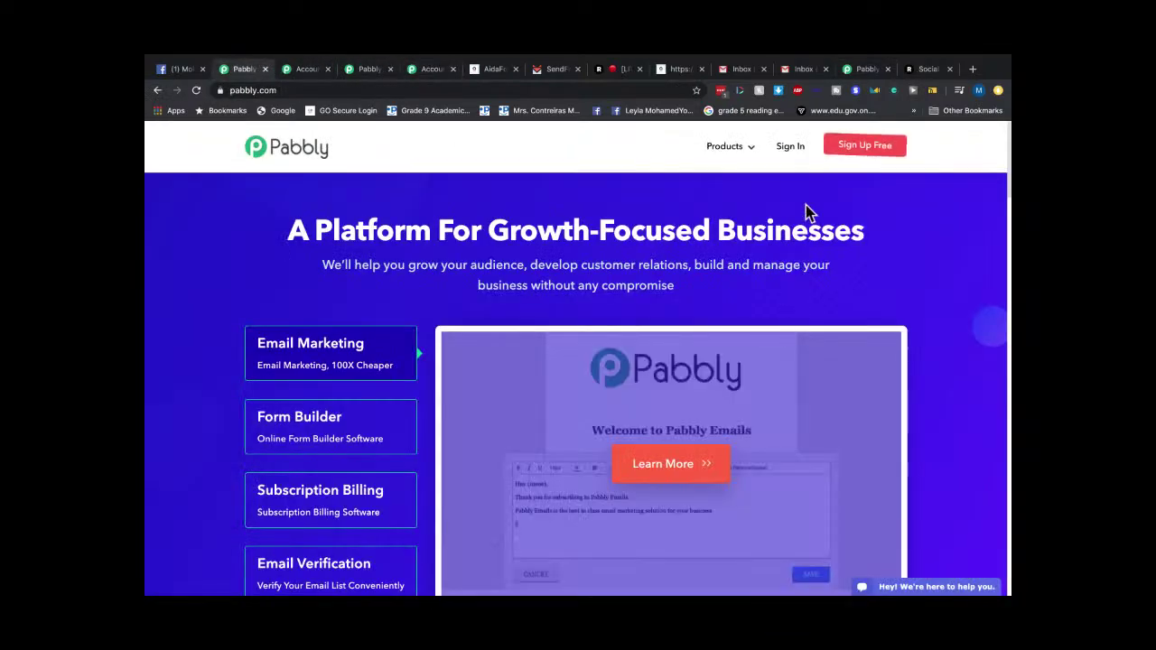
left_click(327, 94)
type("paabl")
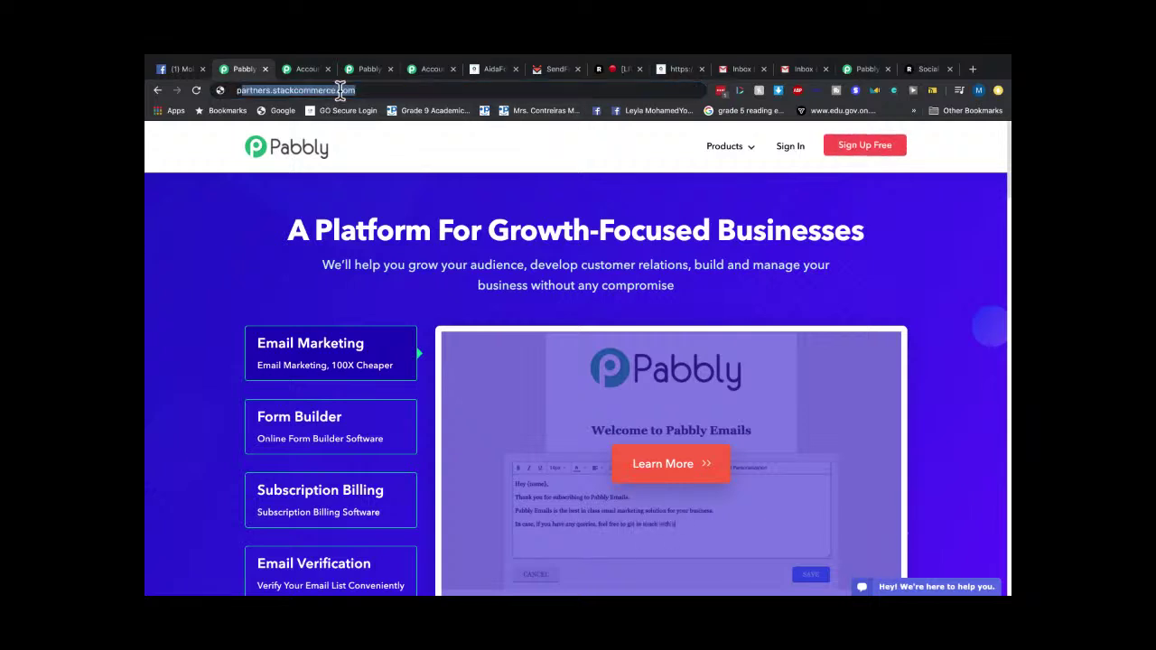
key("BackSpace")
key("BackSpace")
key("BackSpace")
key("BackSpace")
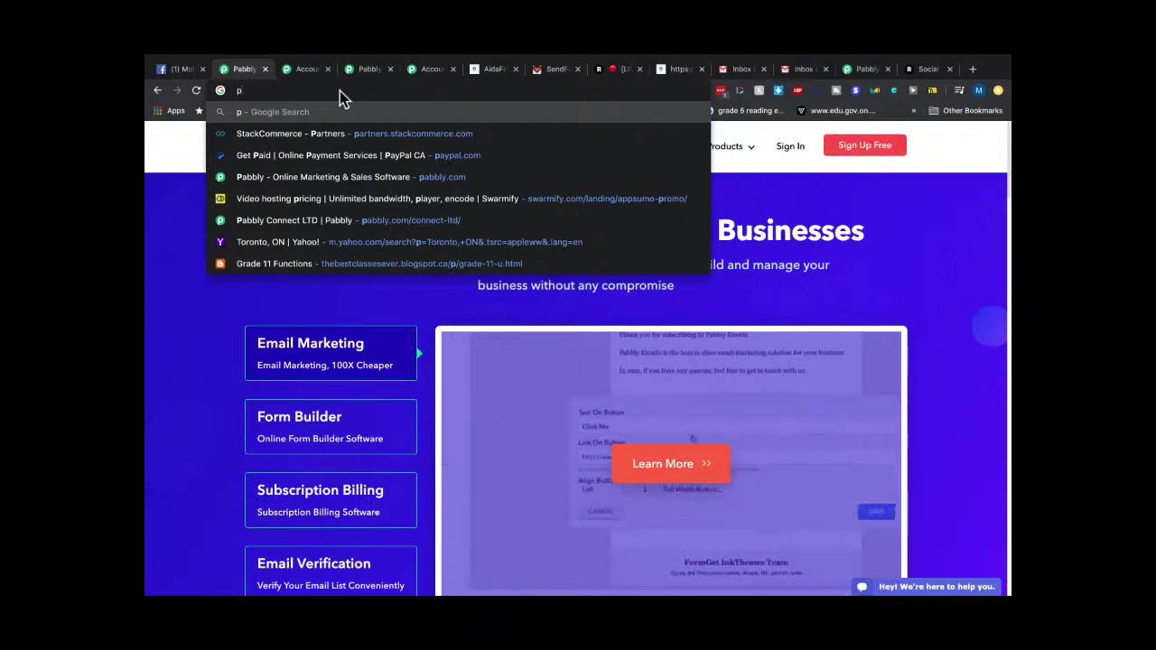
left_click(352, 229)
left_click(353, 229)
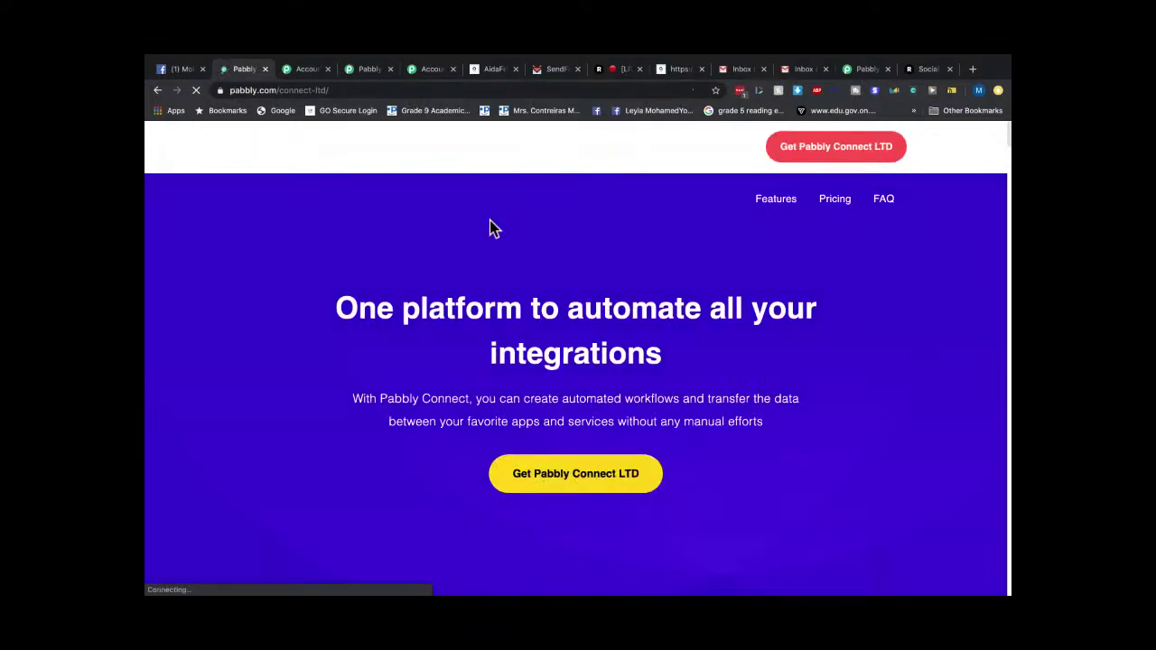
Scroll down to the $79 one-time pricing and features list.
scroll(594, 343, "down", 5)
scroll(605, 371, "down", 5)
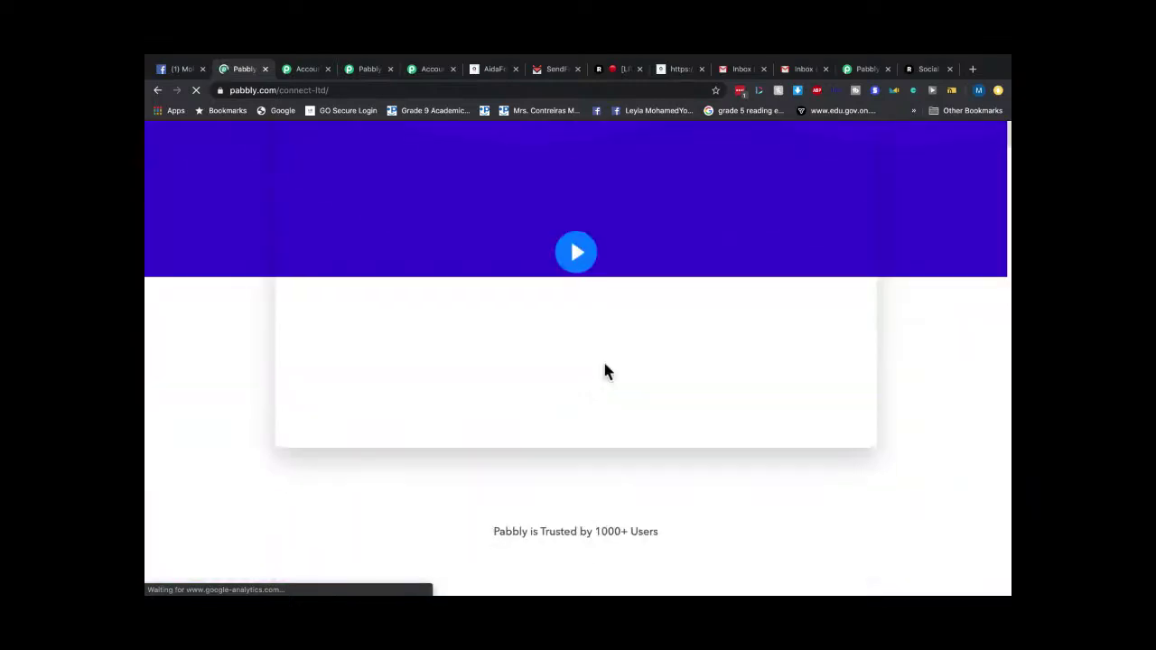
scroll(605, 371, "down", 5)
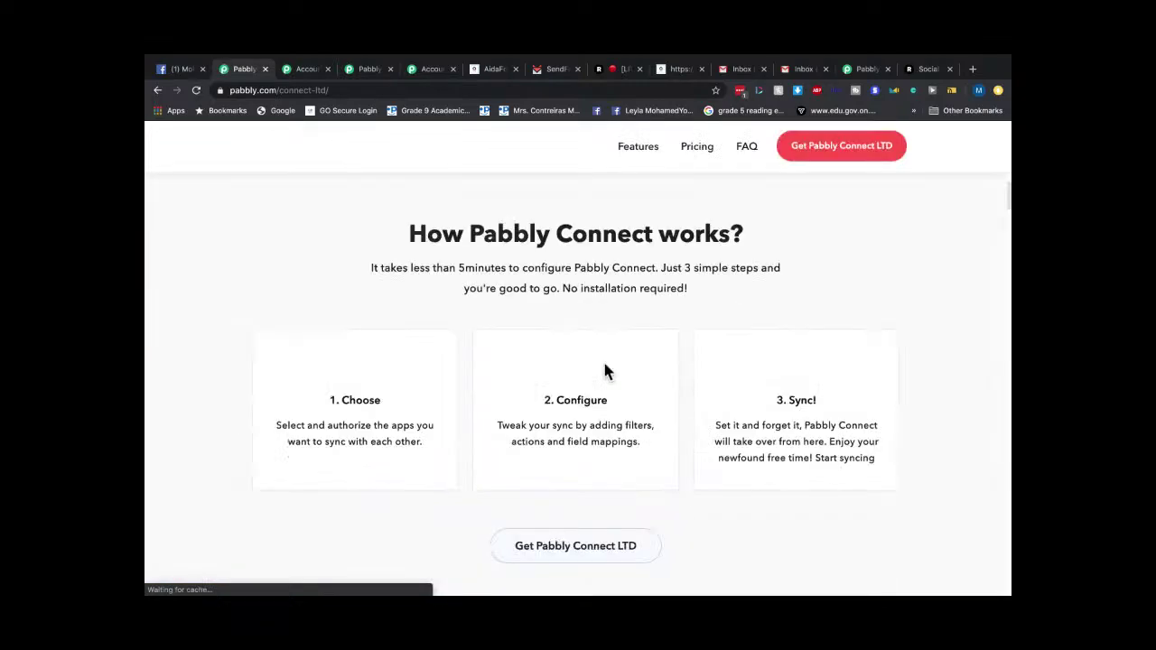
scroll(605, 371, "down", 2)
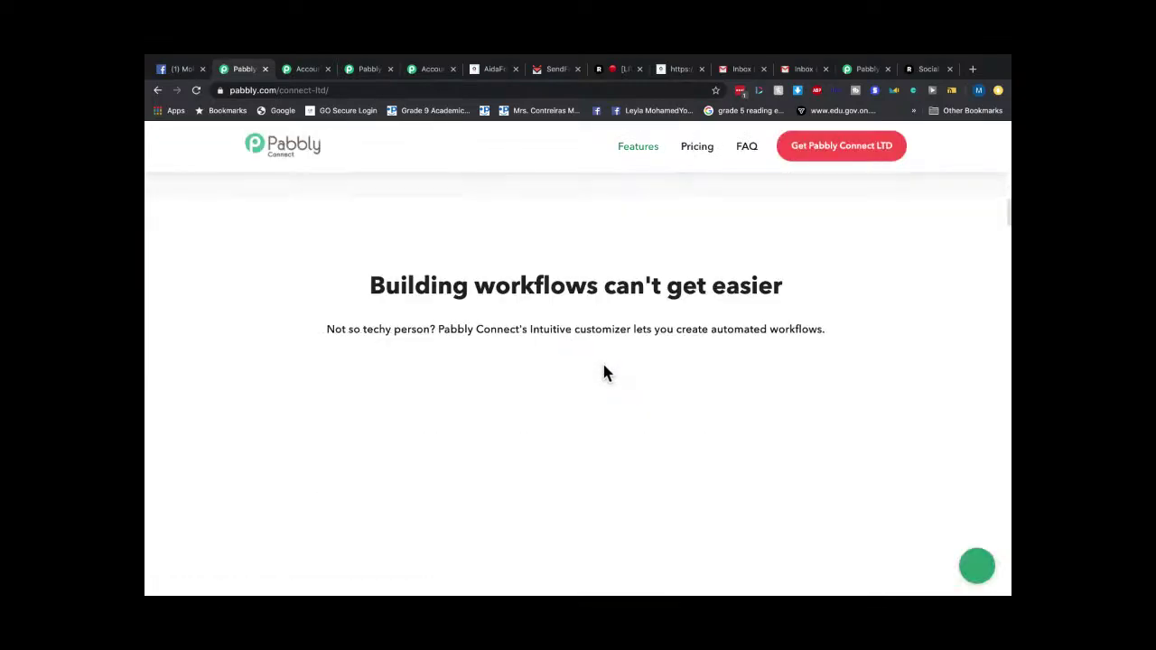
scroll(604, 398, "down", 1)
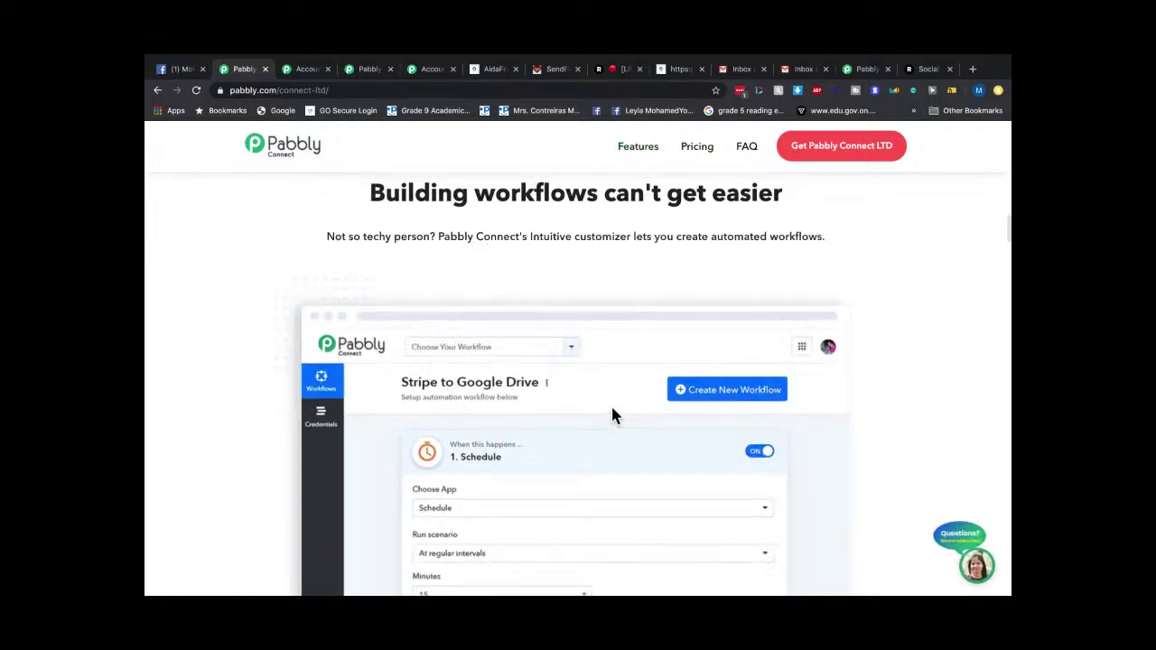
scroll(613, 415, "down", 10)
scroll(613, 416, "up", 6)
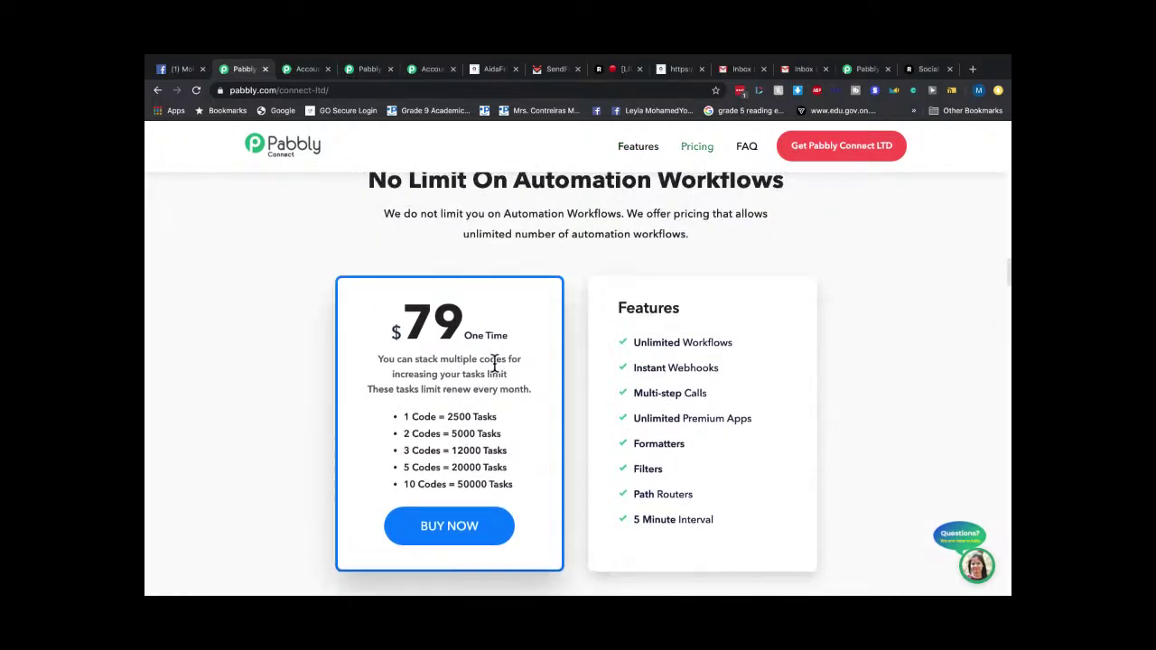
scroll(495, 370, "up", 5, "ctrl")
scroll(490, 361, "down", 1)
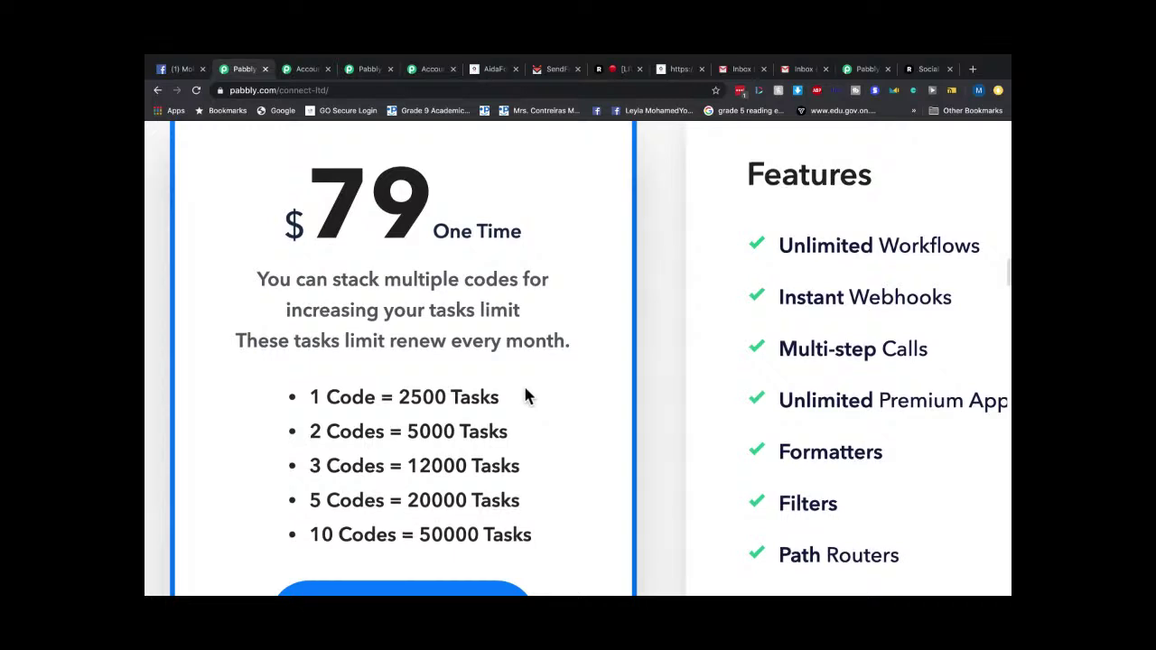
scroll(515, 387, "down", 1)
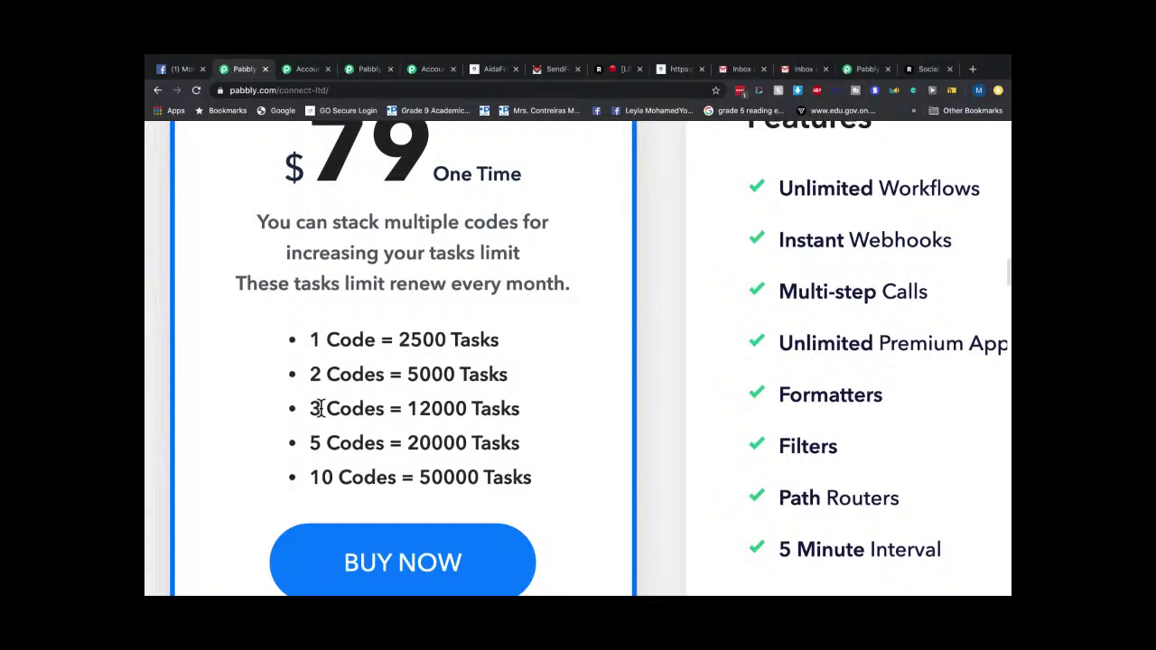
scroll(318, 409, "down", 2)
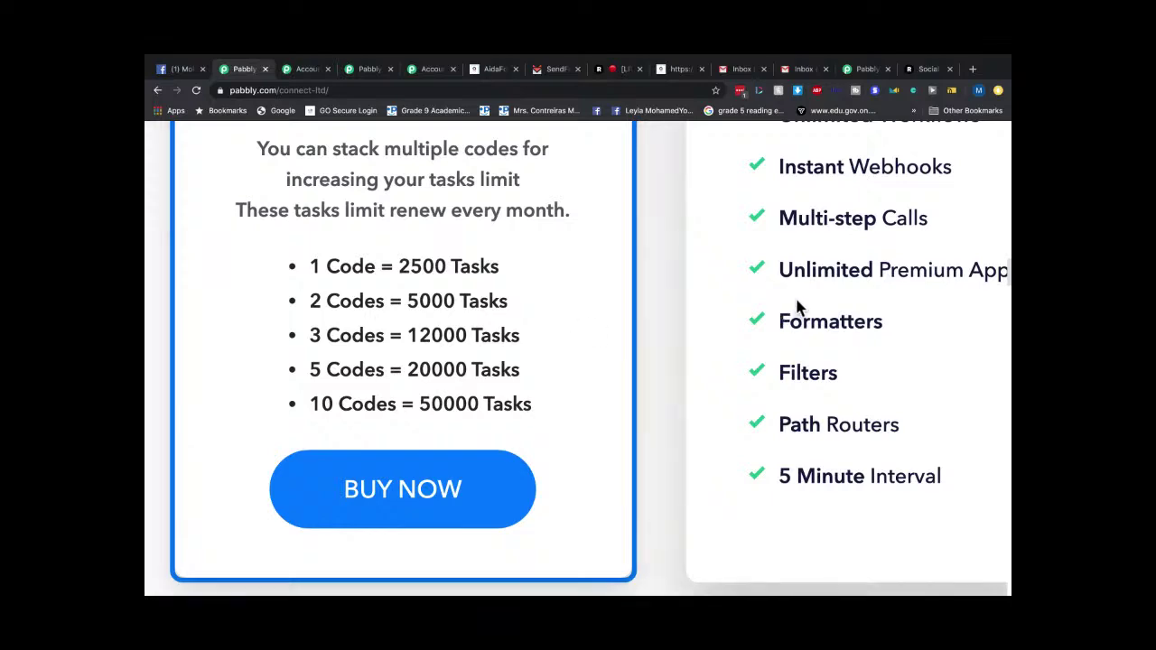
scroll(798, 309, "down", 2)
scroll(797, 308, "down", 3)
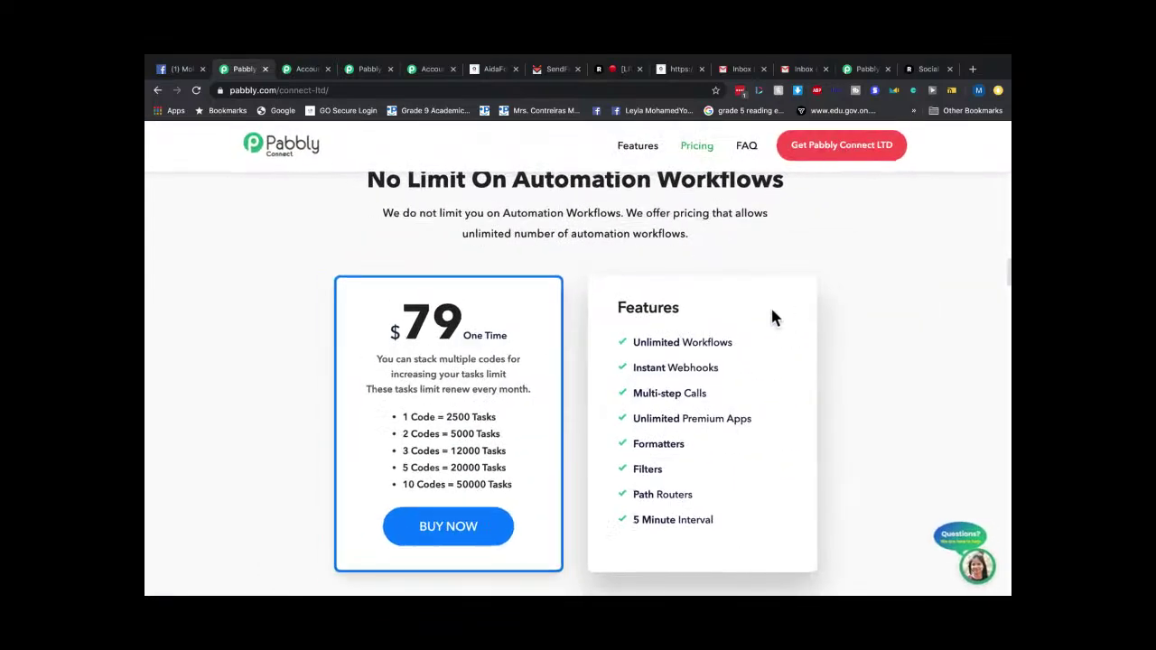
scroll(657, 386, "down", 1)
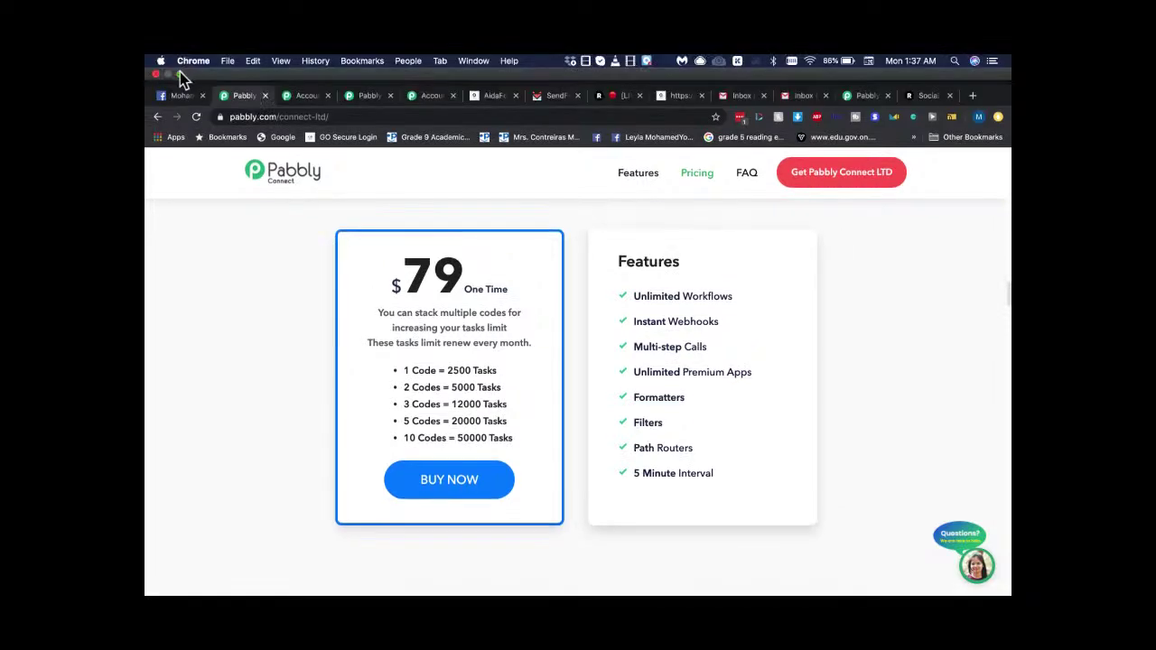
Exit full screen so the Connect LTD page sits in a small Chrome window.
left_click(179, 74)
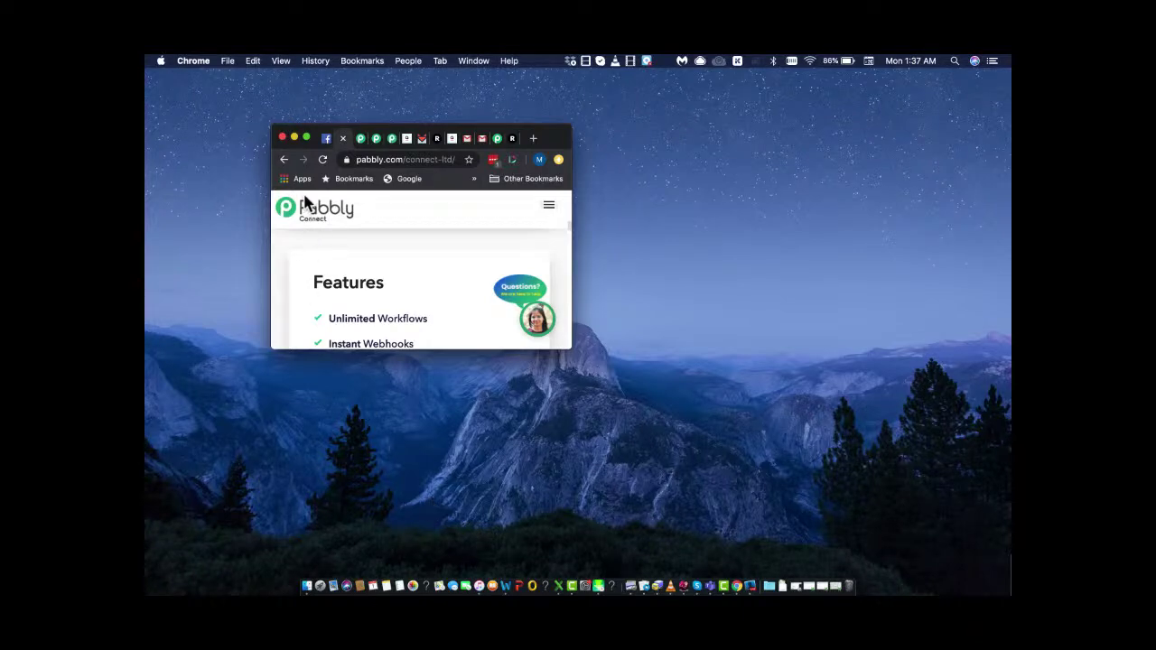
Return Chrome to full screen, revisit the Connect LTD page, then switch to the Aidasendfox workflow tab.
left_click(306, 137)
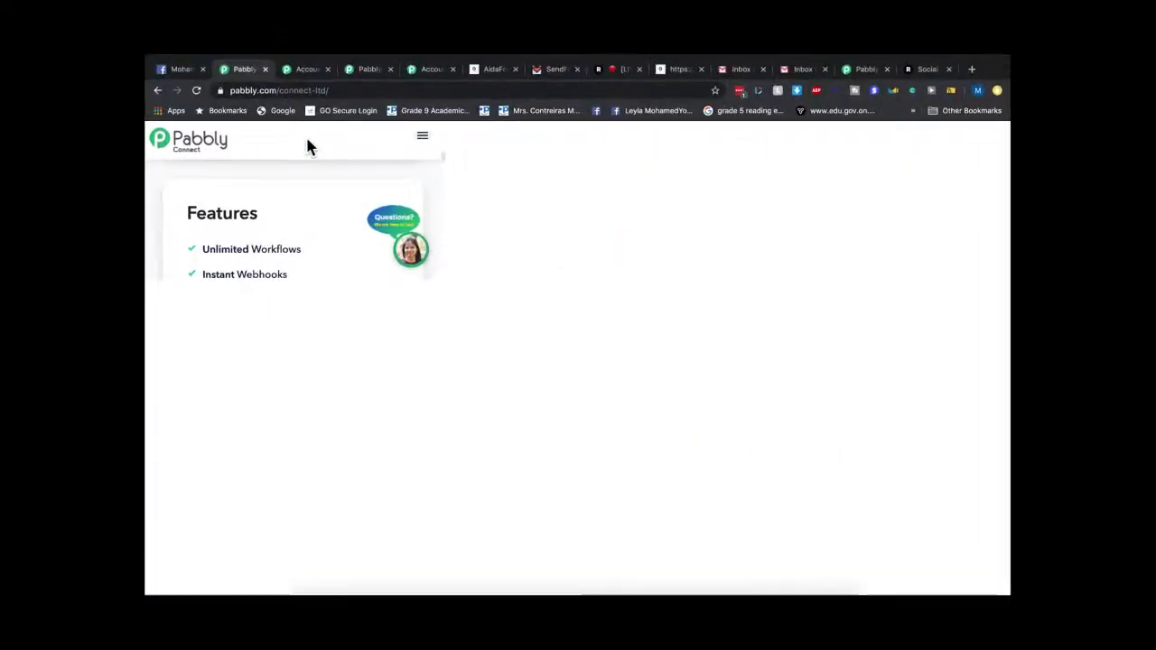
scroll(735, 313, "down", 10)
scroll(687, 324, "up", 10)
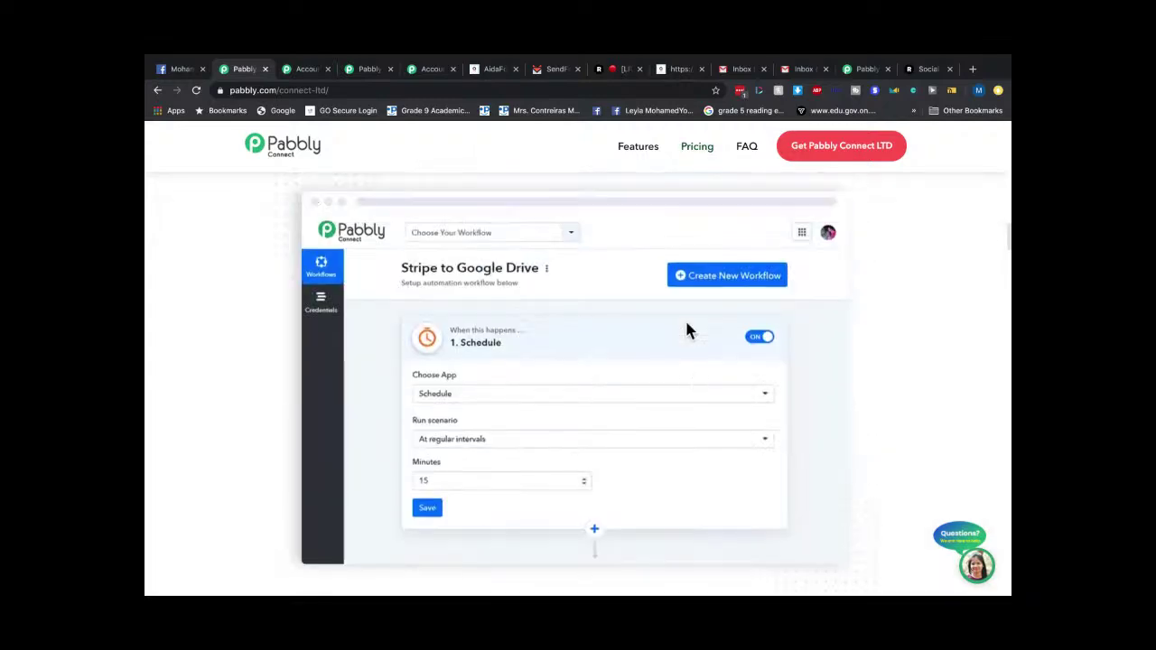
scroll(687, 330, "up", 5)
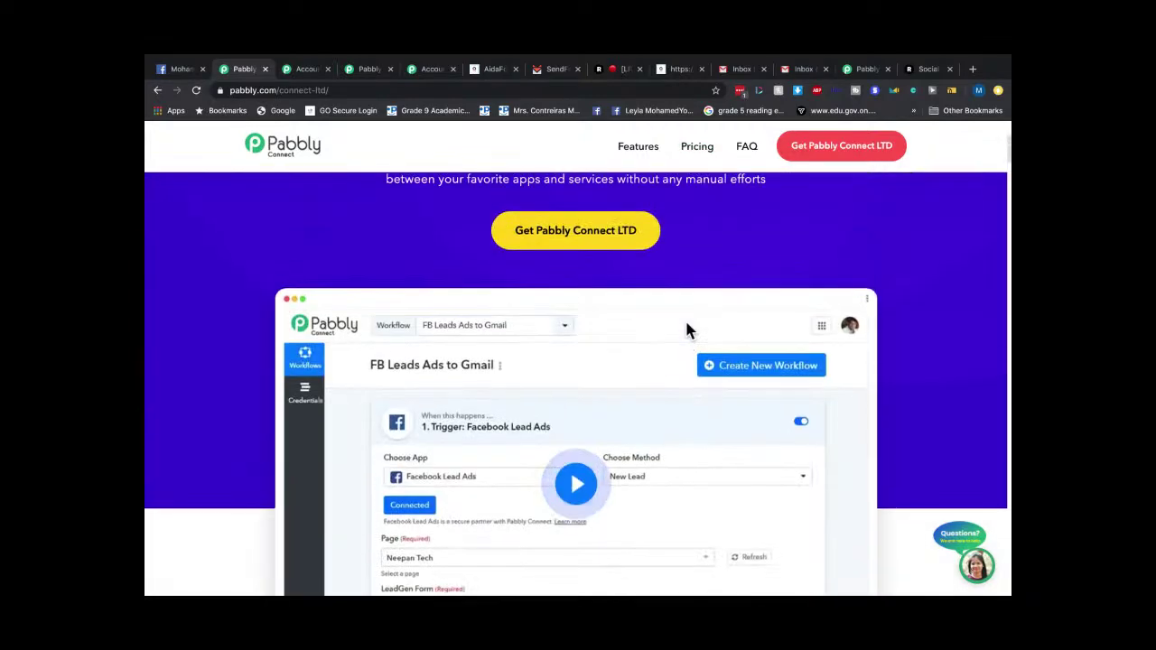
scroll(687, 330, "down", 1)
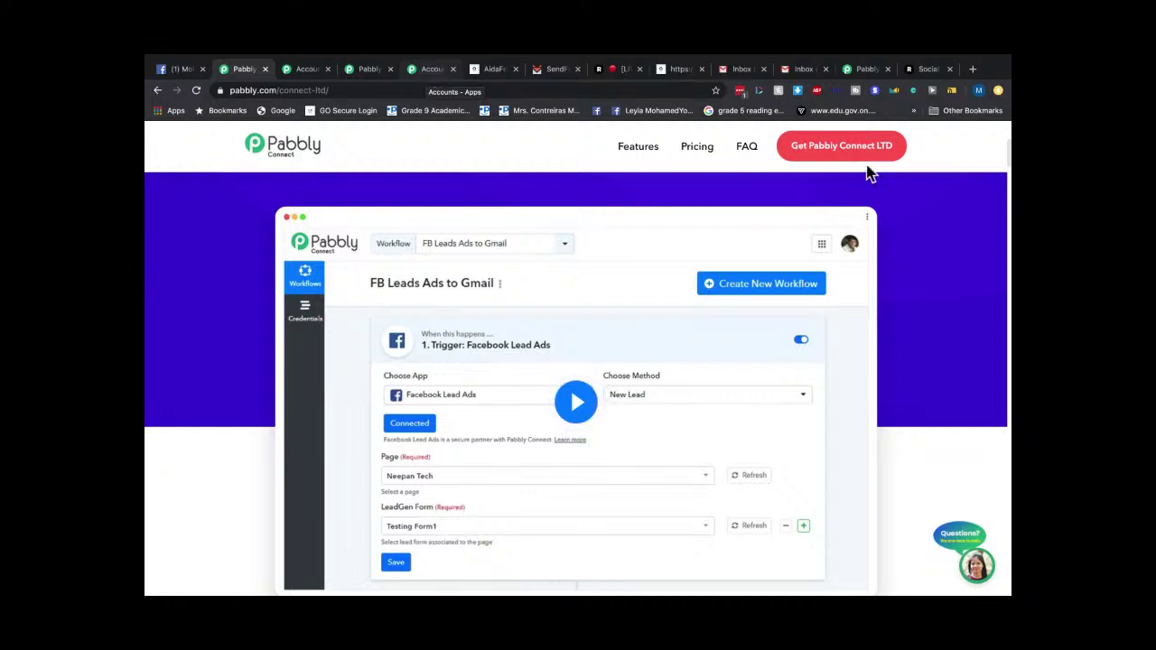
left_click(865, 76)
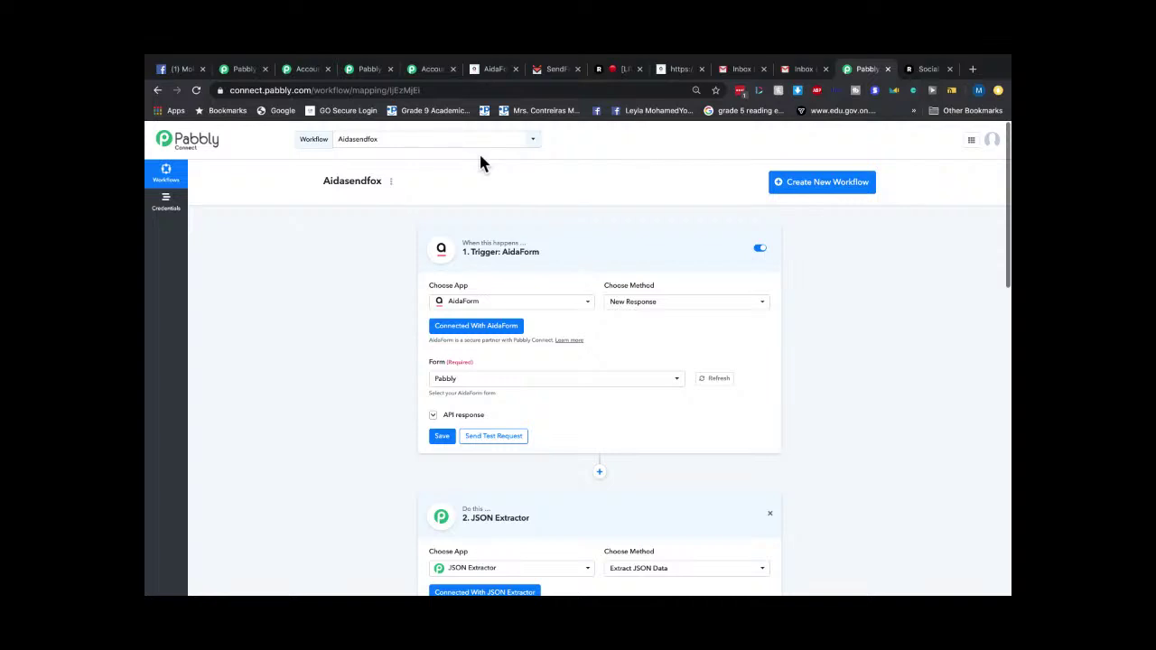
Scroll to step 4 and zoom in on the SendFox create-contact action for My Test Contacts.
scroll(536, 359, "down", 3)
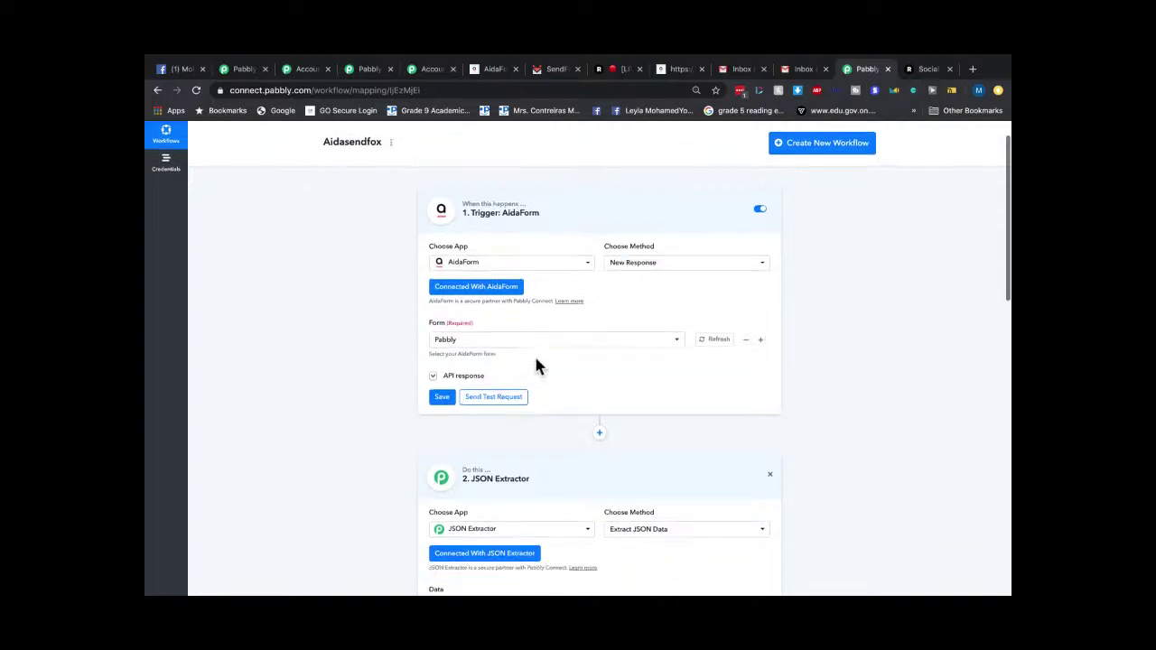
scroll(535, 361, "down", 12)
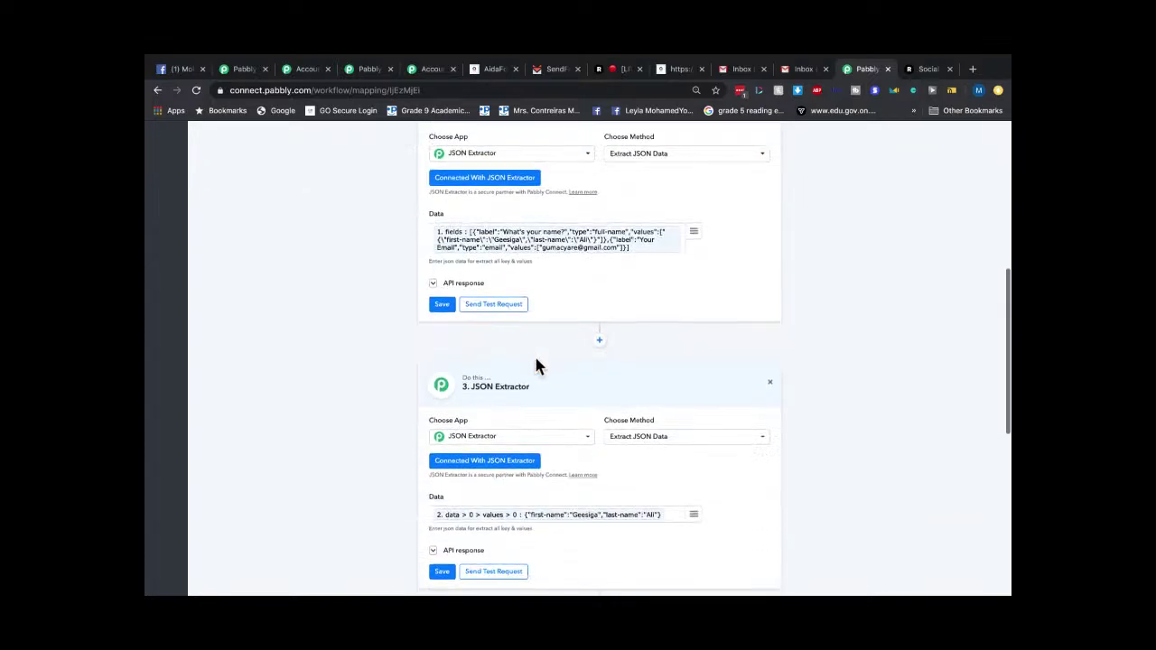
scroll(535, 359, "down", 2)
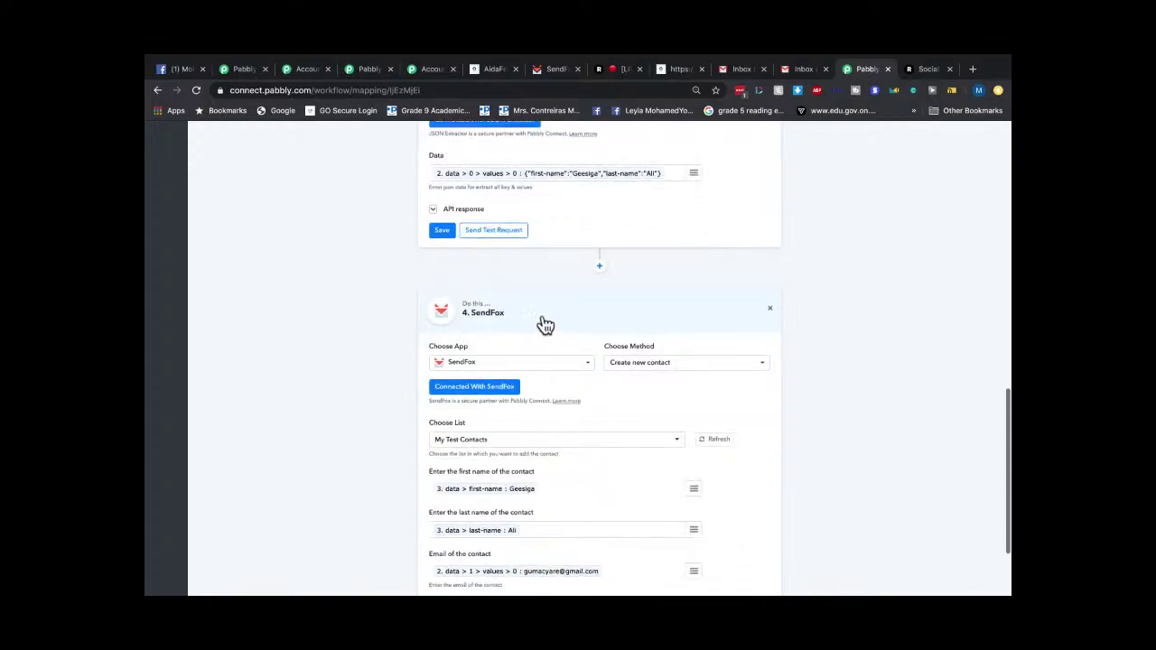
key("ctrl+plus")
key("ctrl+plus")
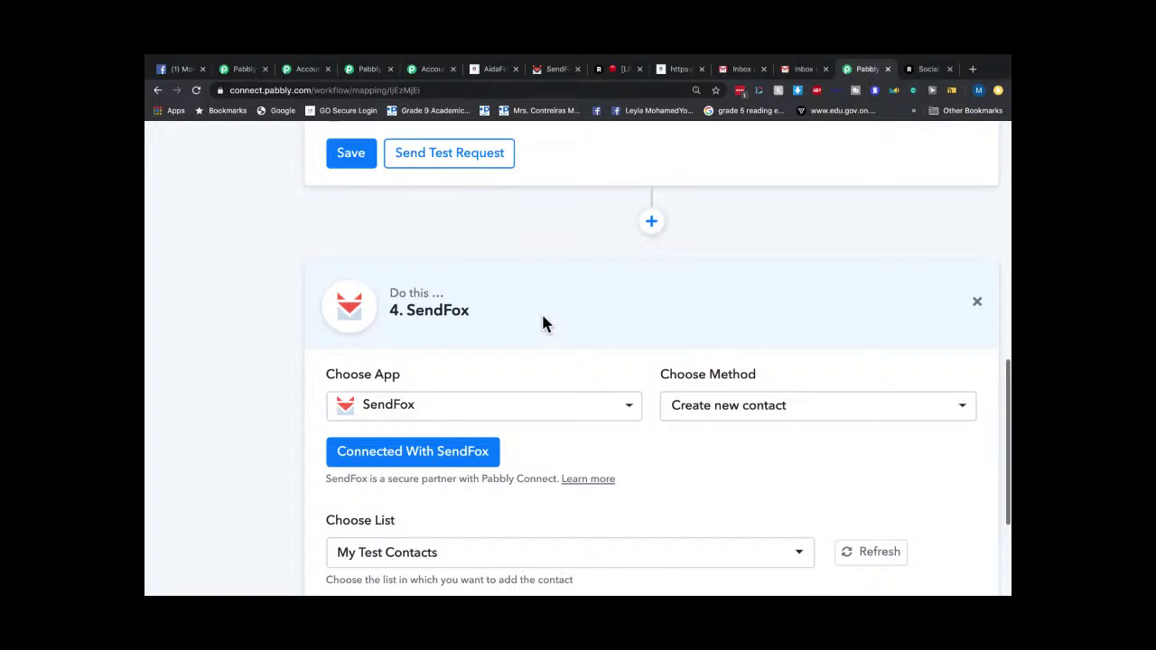
scroll(541, 312, "up", 3)
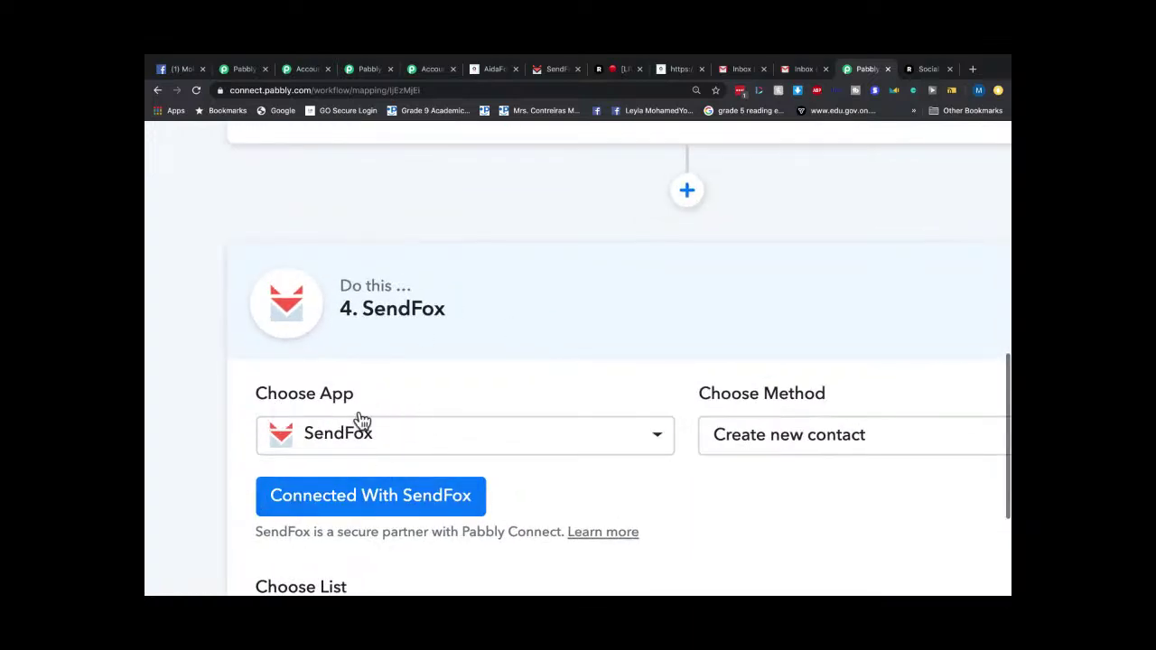
scroll(409, 408, "down", 3)
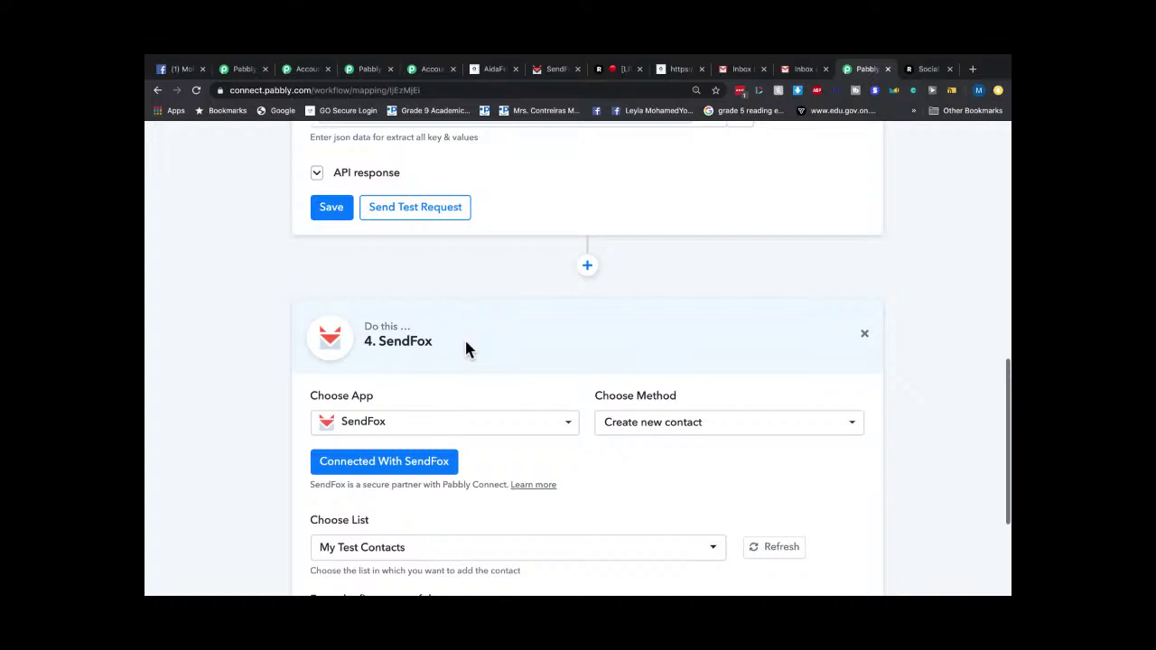
scroll(465, 337, "up", 15)
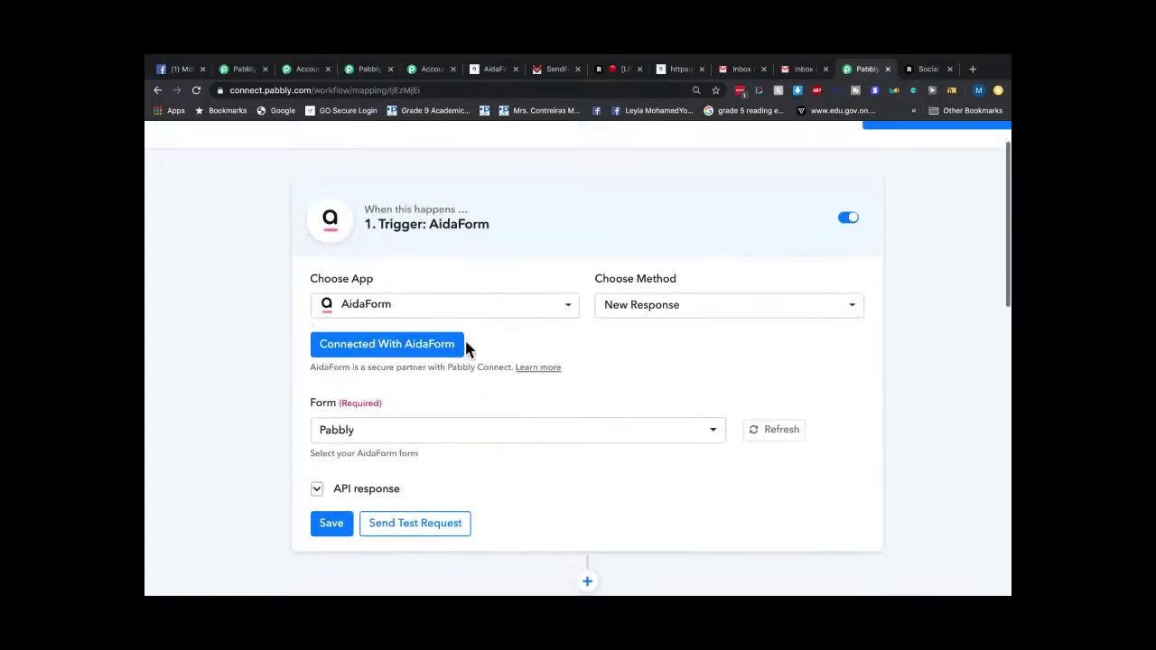
scroll(455, 303, "up", 1)
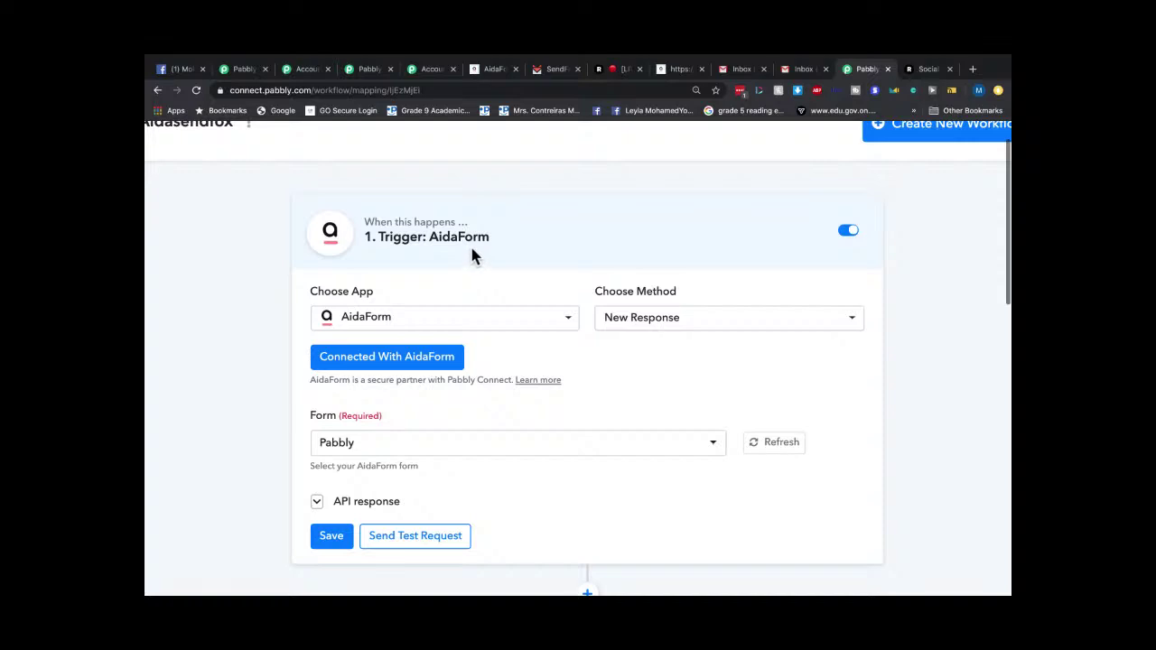
scroll(471, 253, "down", 5)
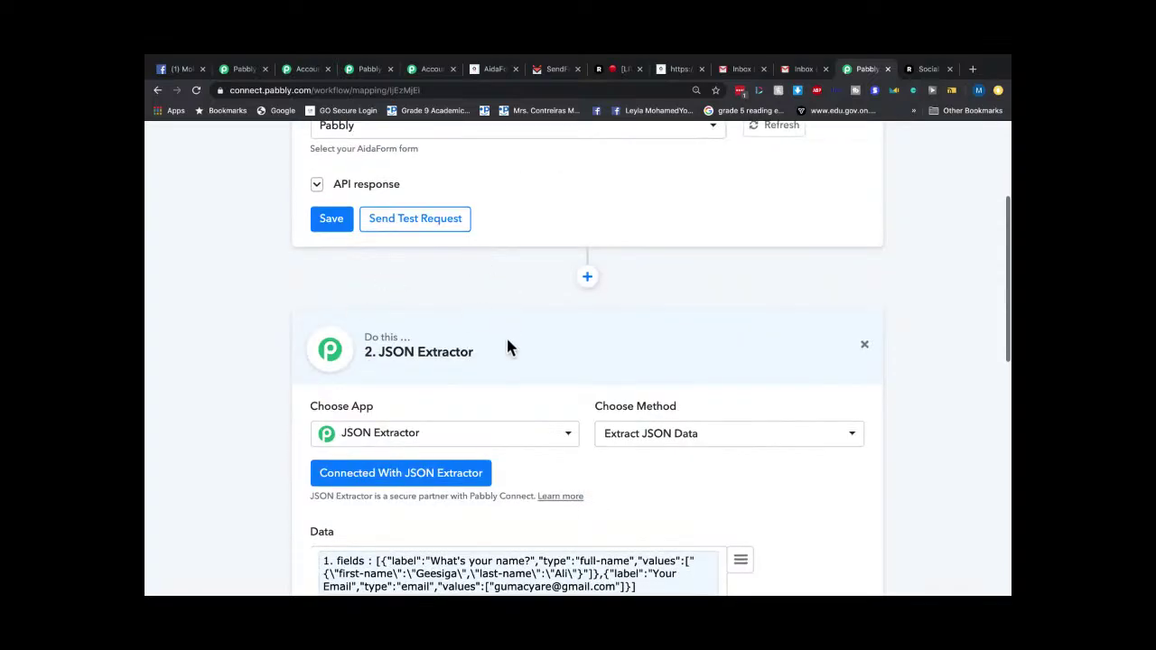
scroll(508, 349, "down", 4)
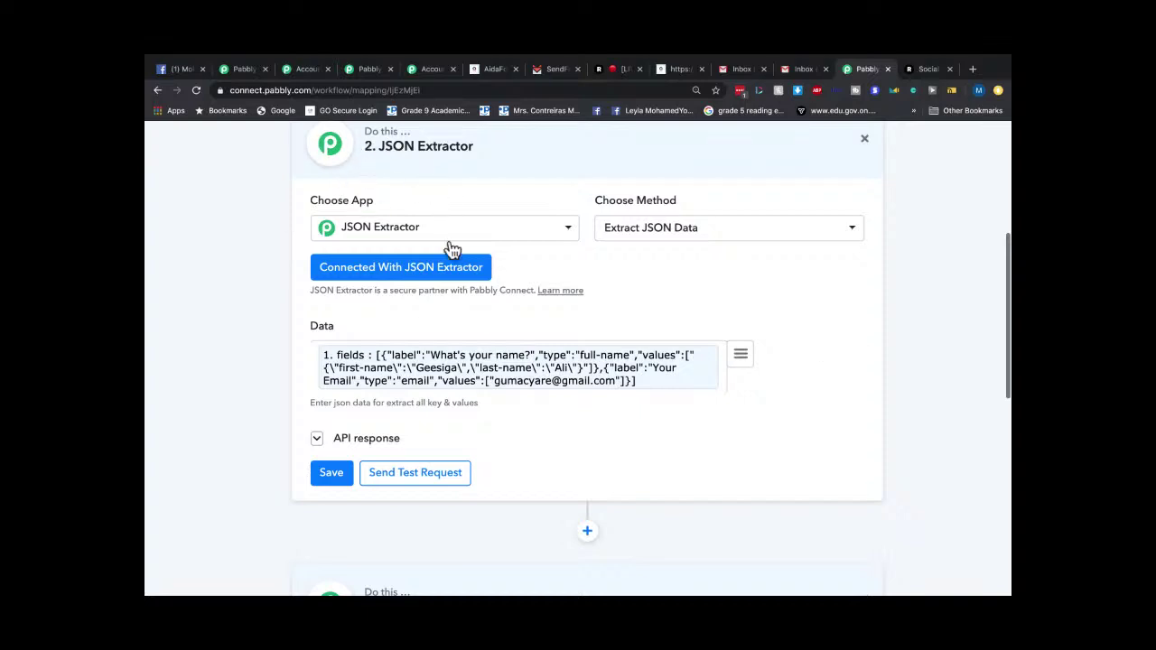
scroll(592, 385, "down", 3)
scroll(589, 386, "down", 4)
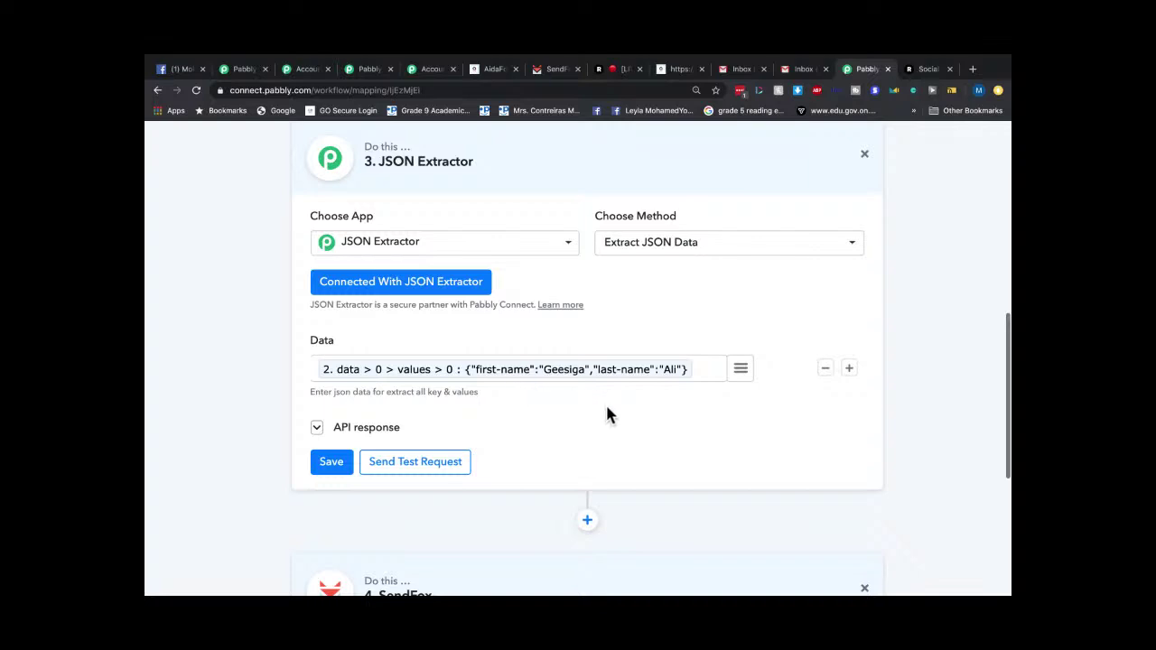
scroll(469, 419, "up", 1)
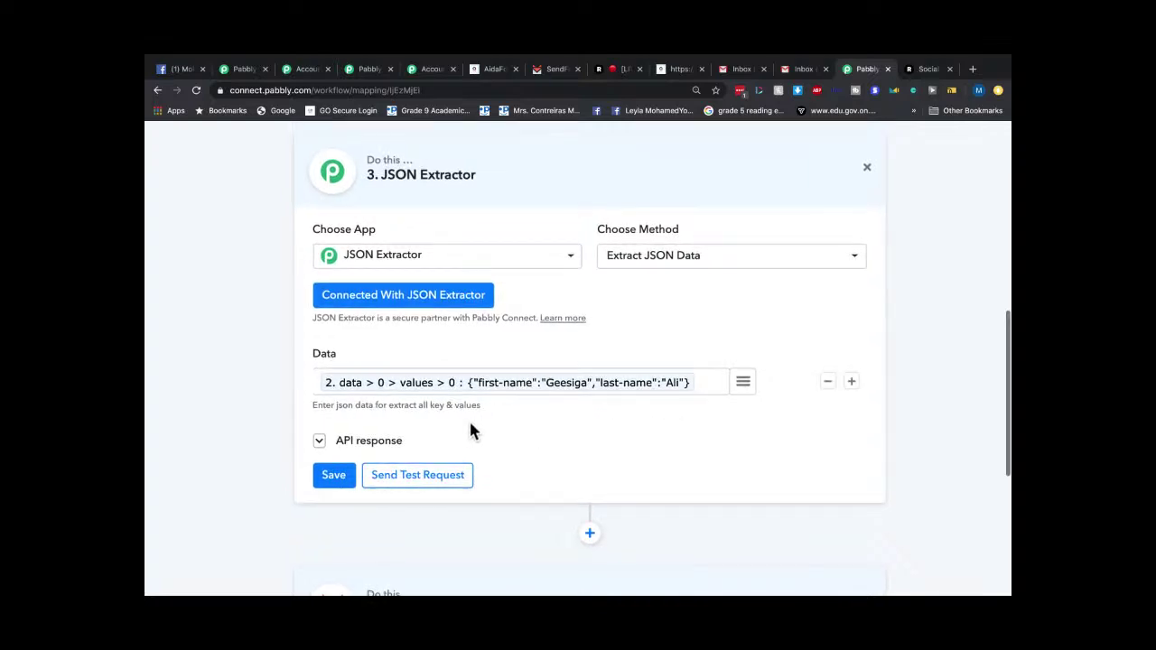
scroll(469, 424, "up", 10)
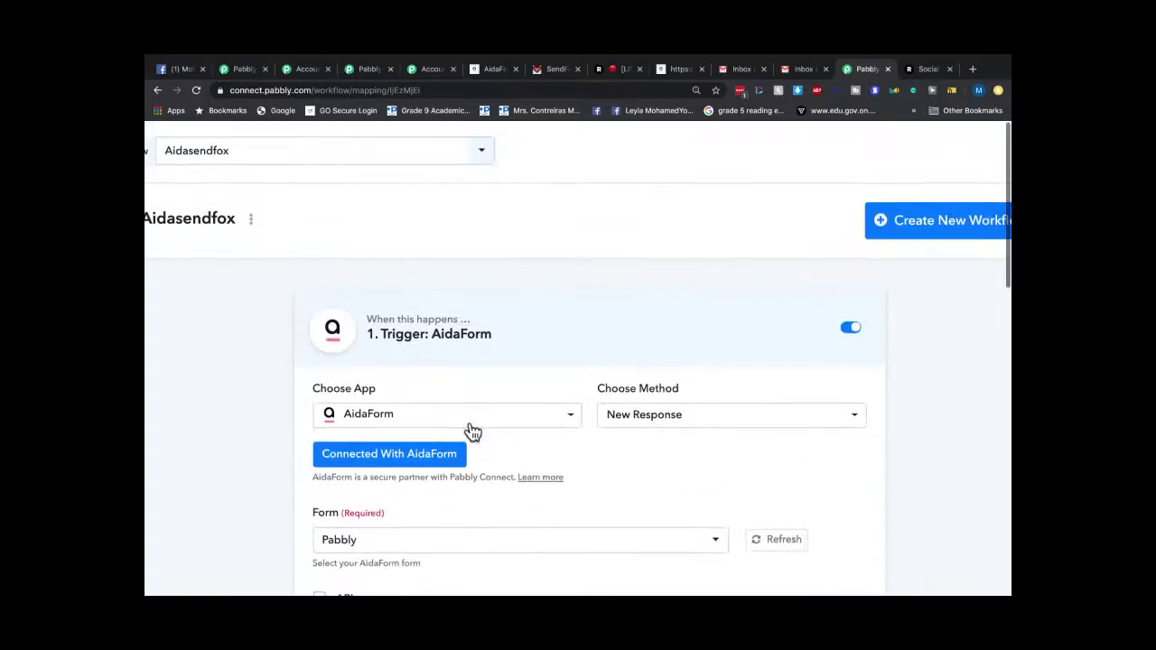
scroll(471, 432, "down", 2)
scroll(472, 432, "down", 10)
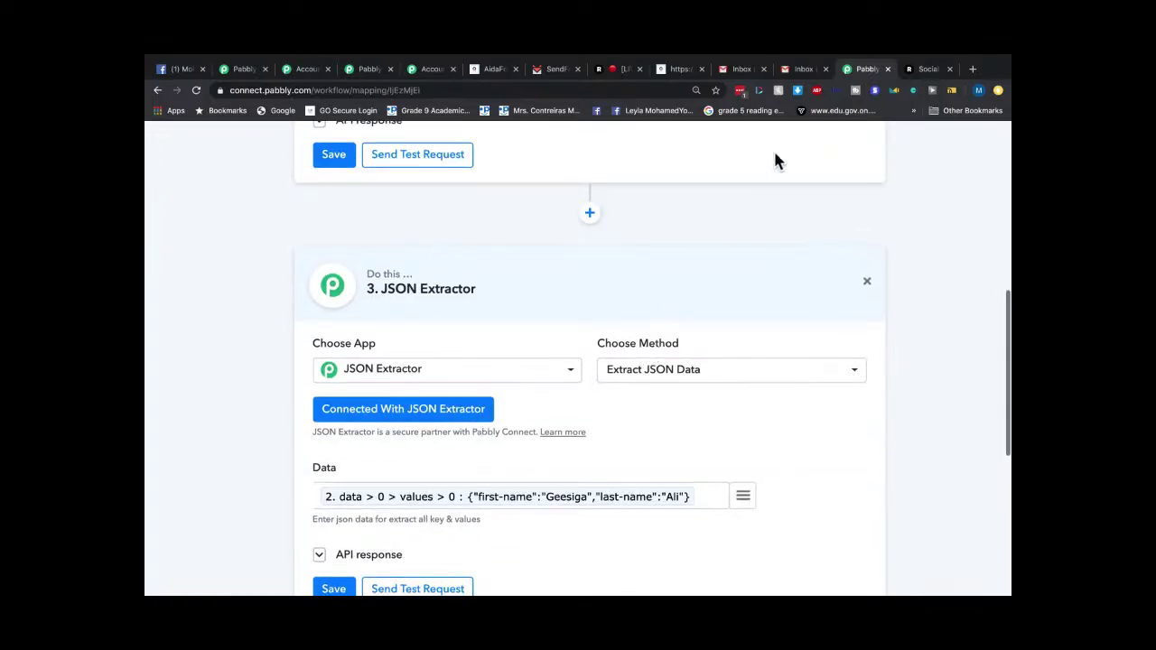
left_click(551, 69)
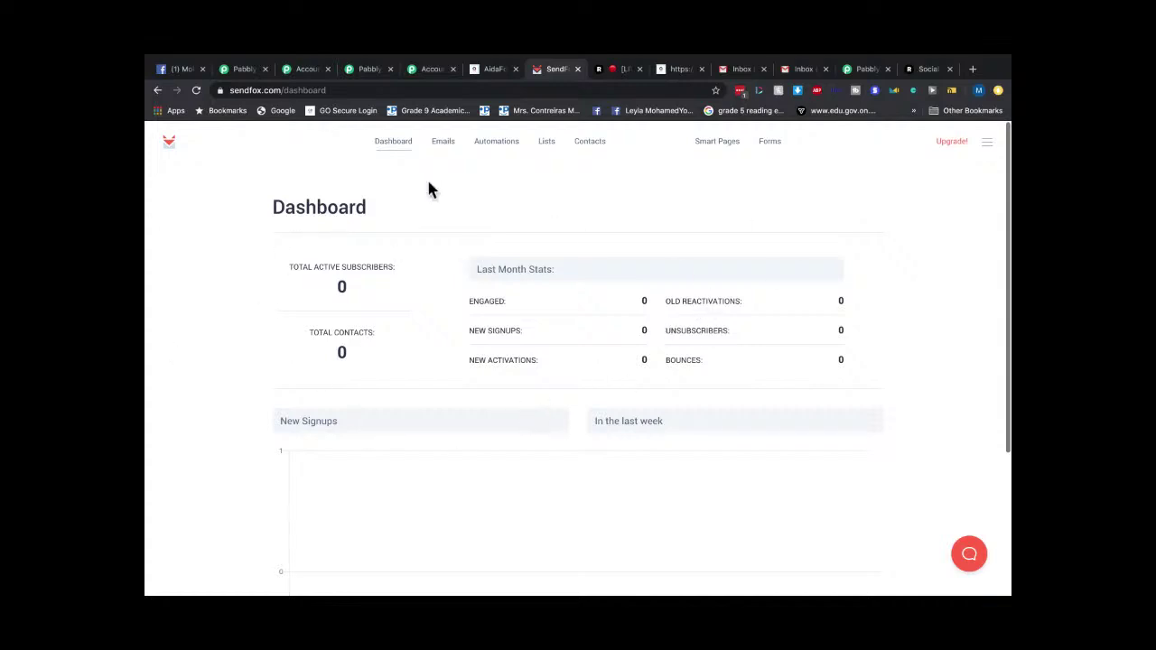
Open the 'my site' Welcome Email Series from Automations, zoom in, and highlight the My Test Contacts trigger.
left_click(481, 152)
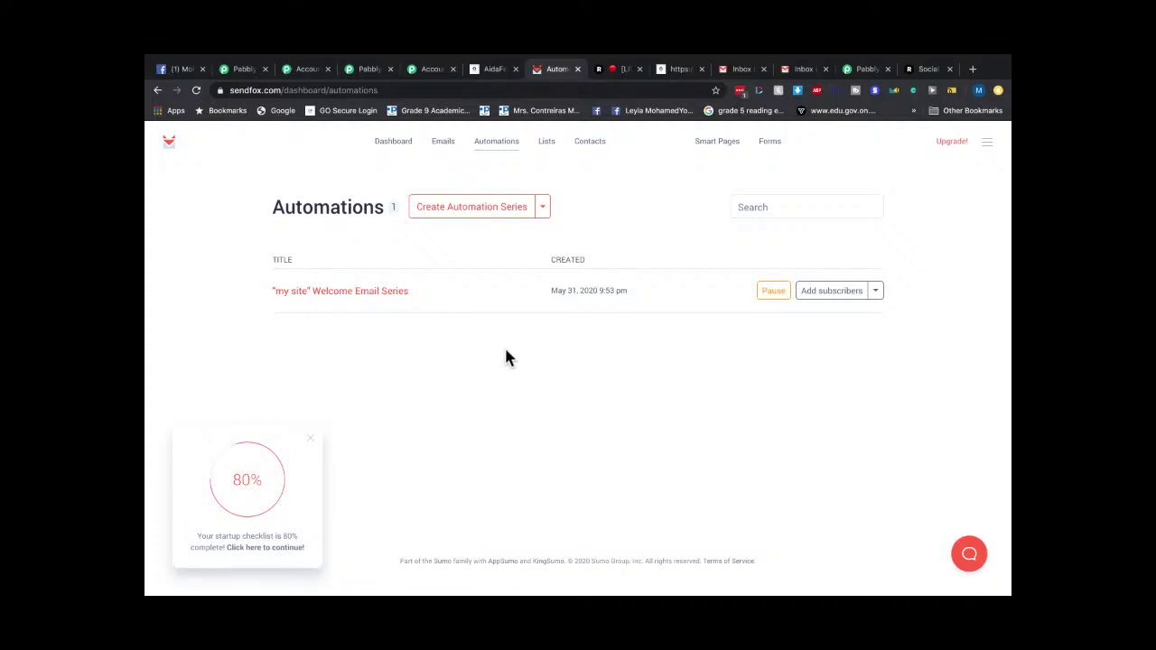
left_click(364, 295)
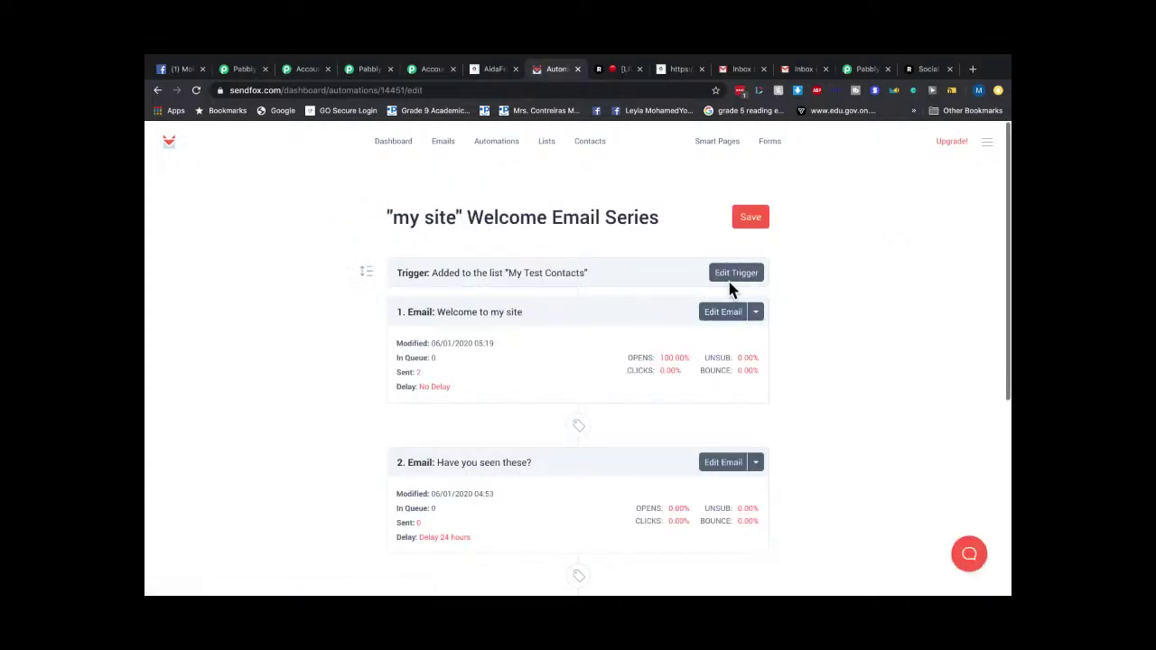
key("ctrl+plus")
key("ctrl+plus")
key("ctrl+plus")
key("ctrl+plus")
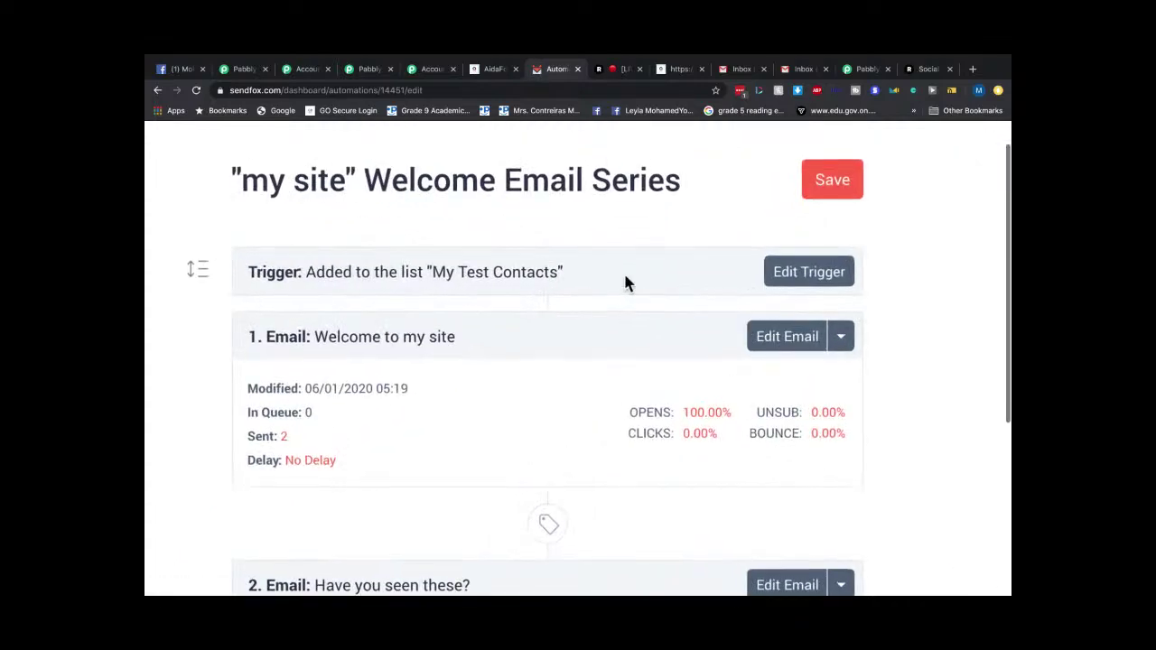
left_click_drag(432, 272, 561, 282)
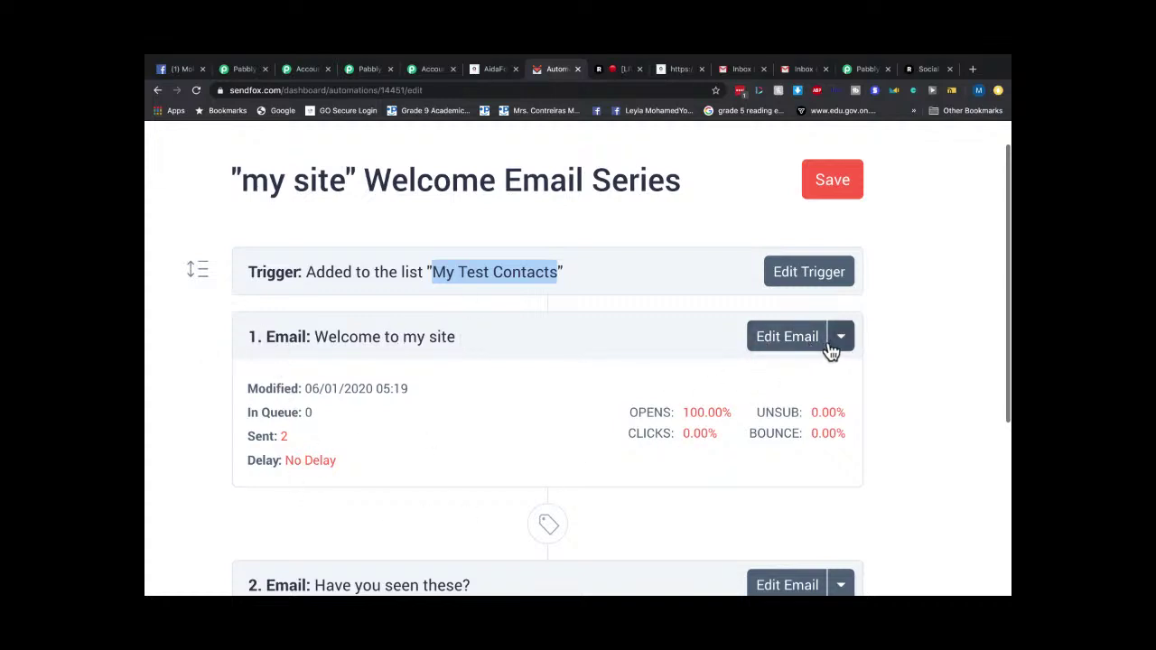
Remove the bold from {{contact.first_name}} in the Welcome to my site email.
left_click(775, 347)
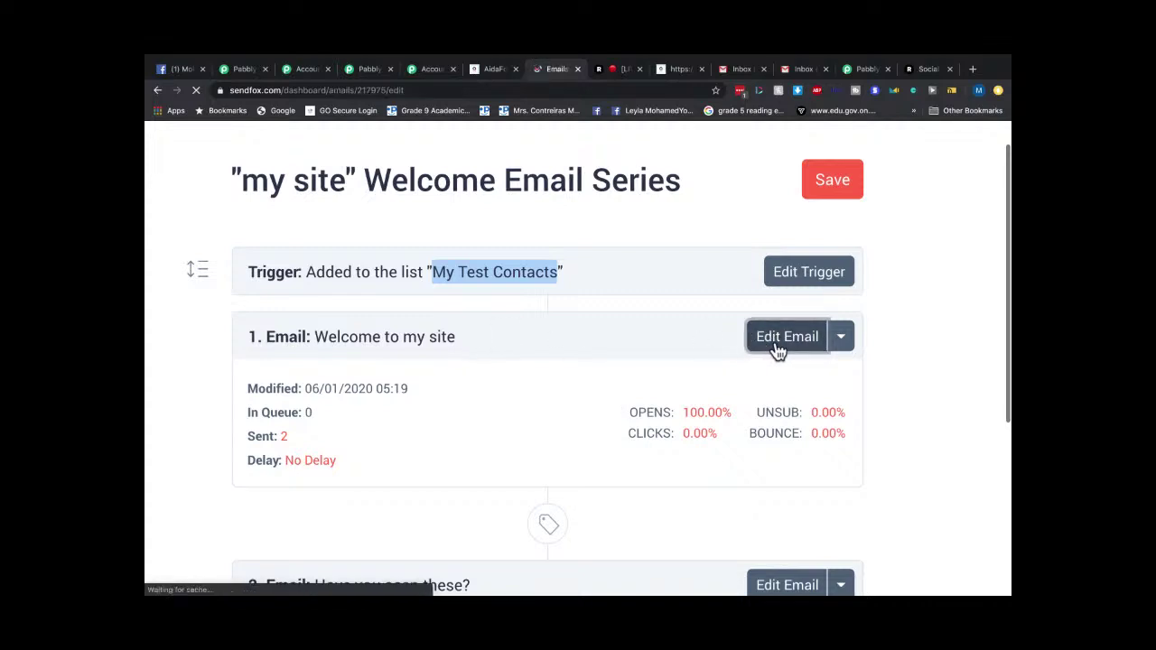
scroll(450, 350, "down", 1)
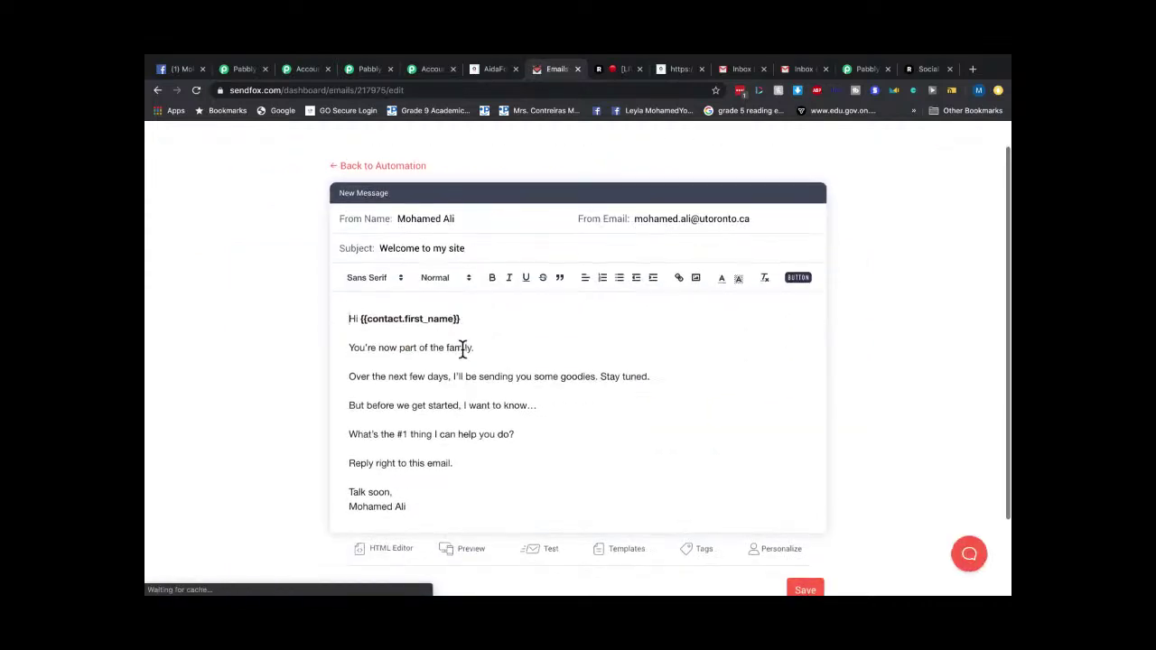
left_click_drag(464, 320, 357, 318)
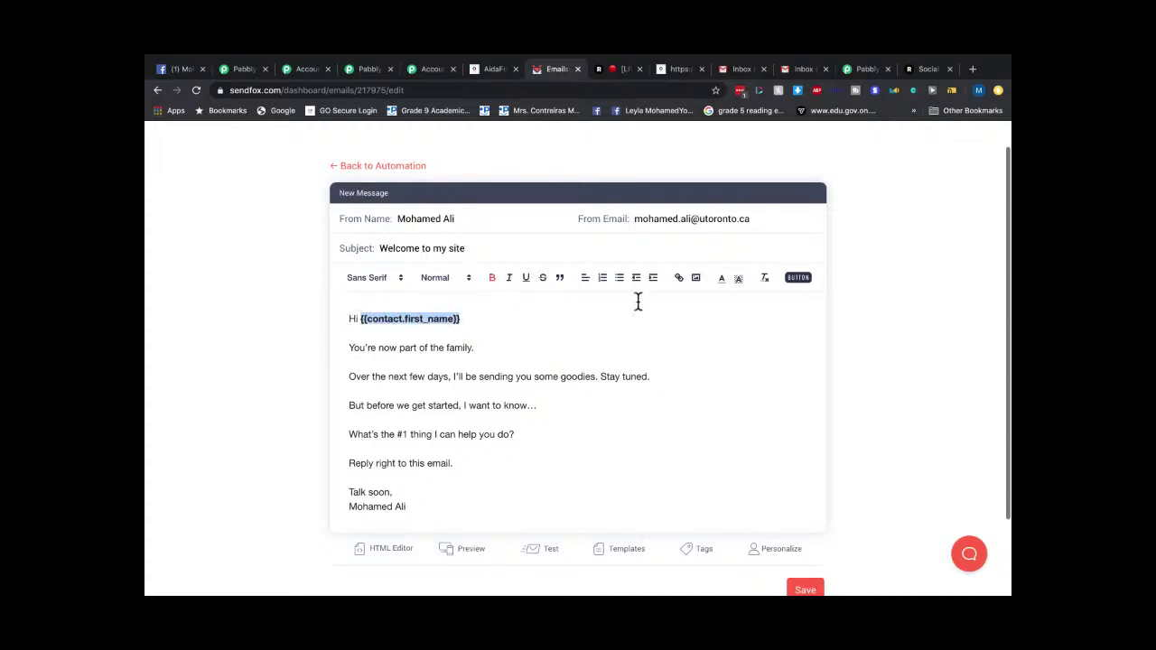
left_click(492, 279)
left_click(472, 318)
Save the welcome email and switch to the AidaForm 'Pabbly' form's publish page.
scroll(635, 382, "down", 2)
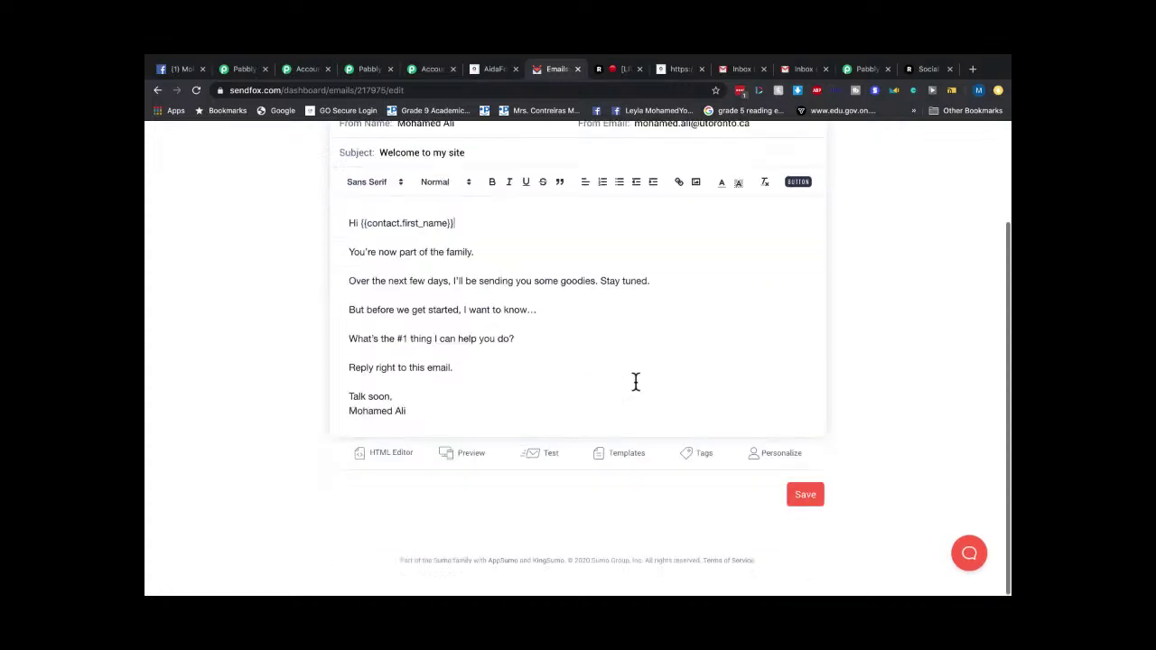
scroll(579, 310, "up", 3)
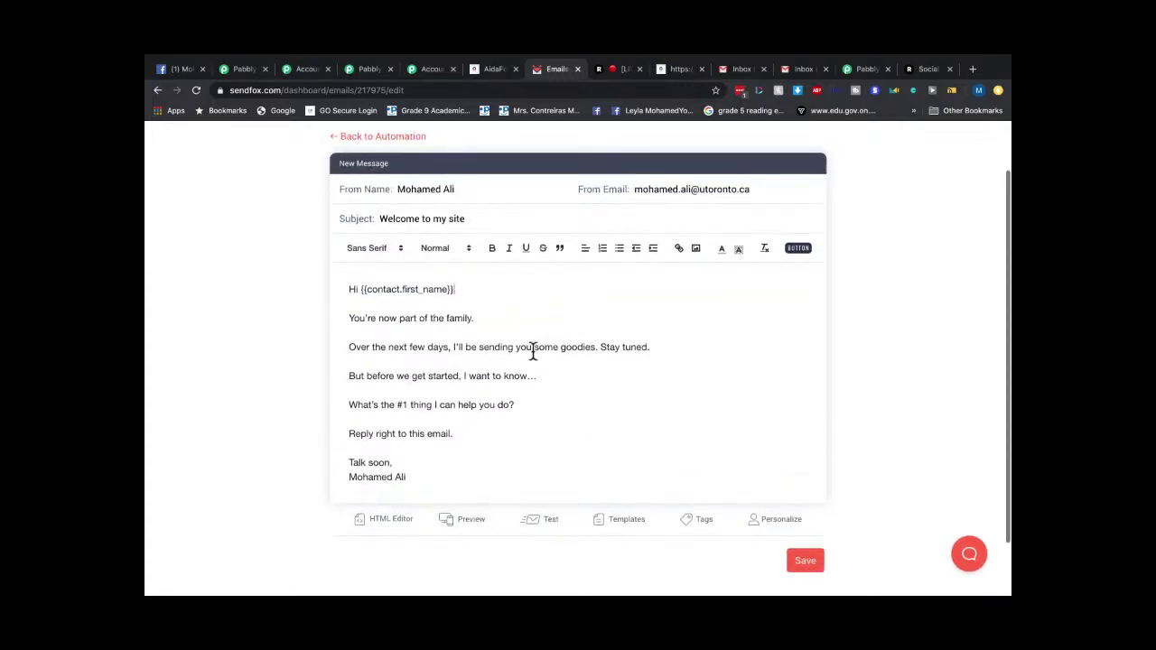
scroll(557, 355, "down", 3)
left_click(802, 499)
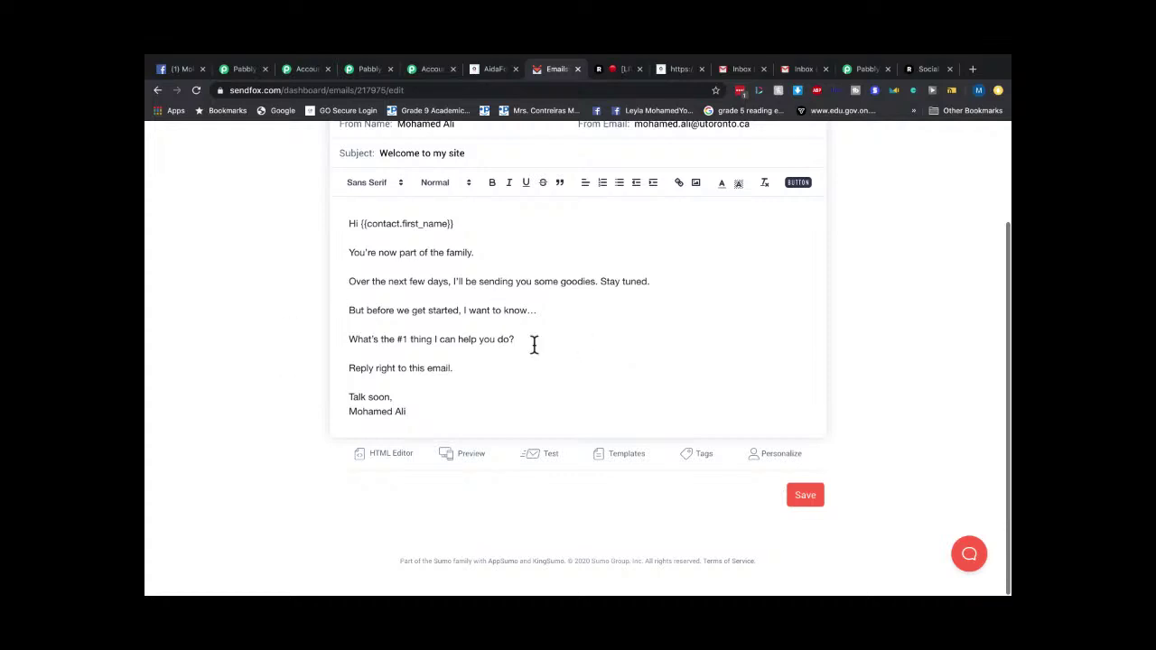
scroll(545, 360, "up", 3)
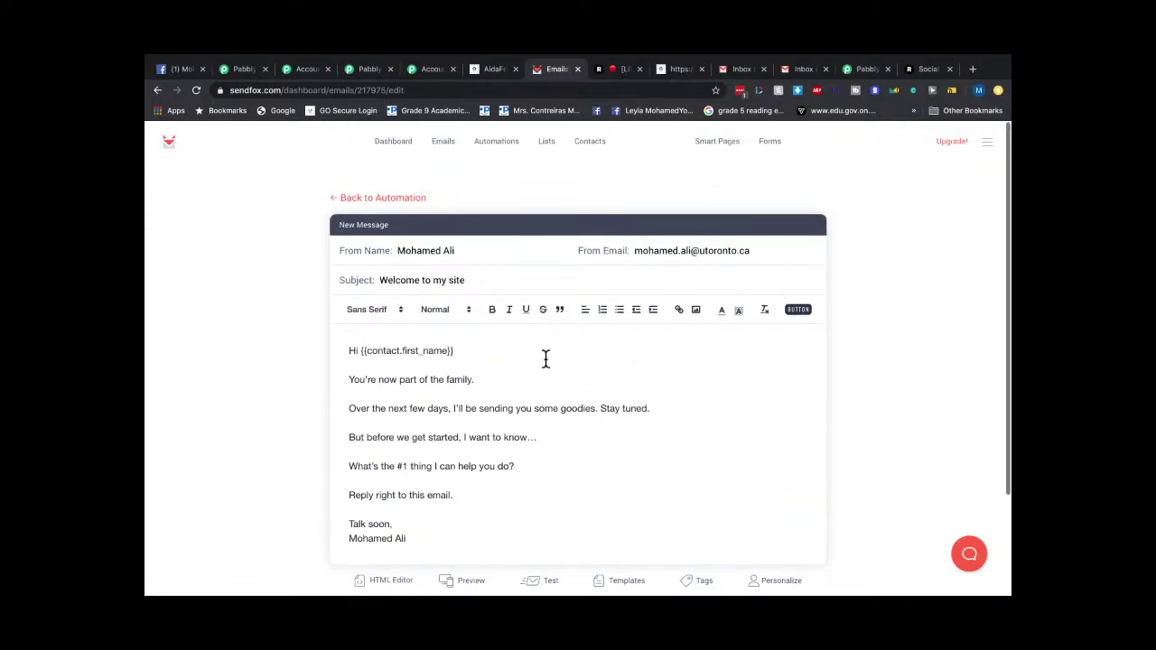
left_click(496, 71)
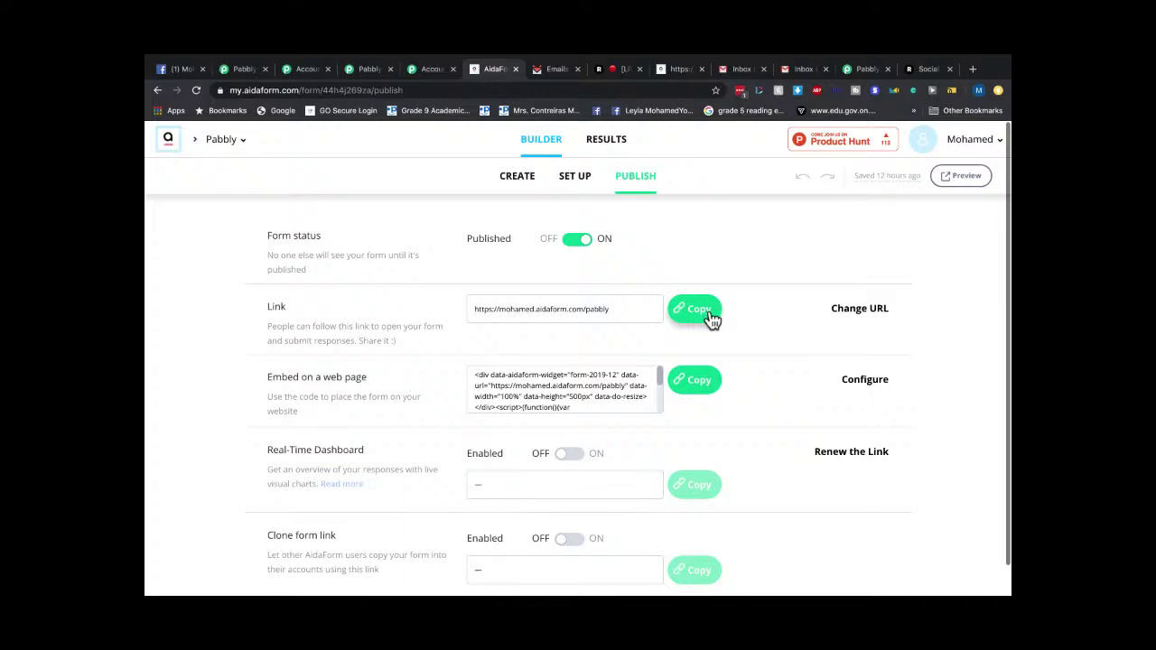
Preview the published Pabbly form so its live page opens in a new tab.
left_click(962, 181)
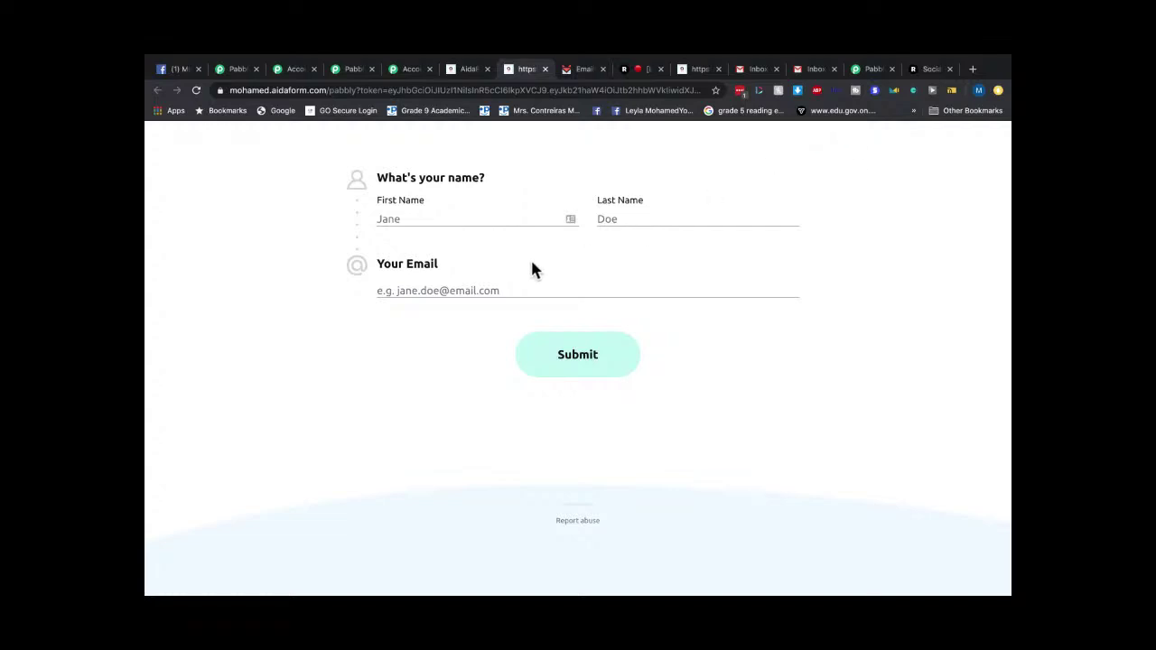
Check the Gmail inbox, then return to the live AidaForm form.
left_click(411, 287)
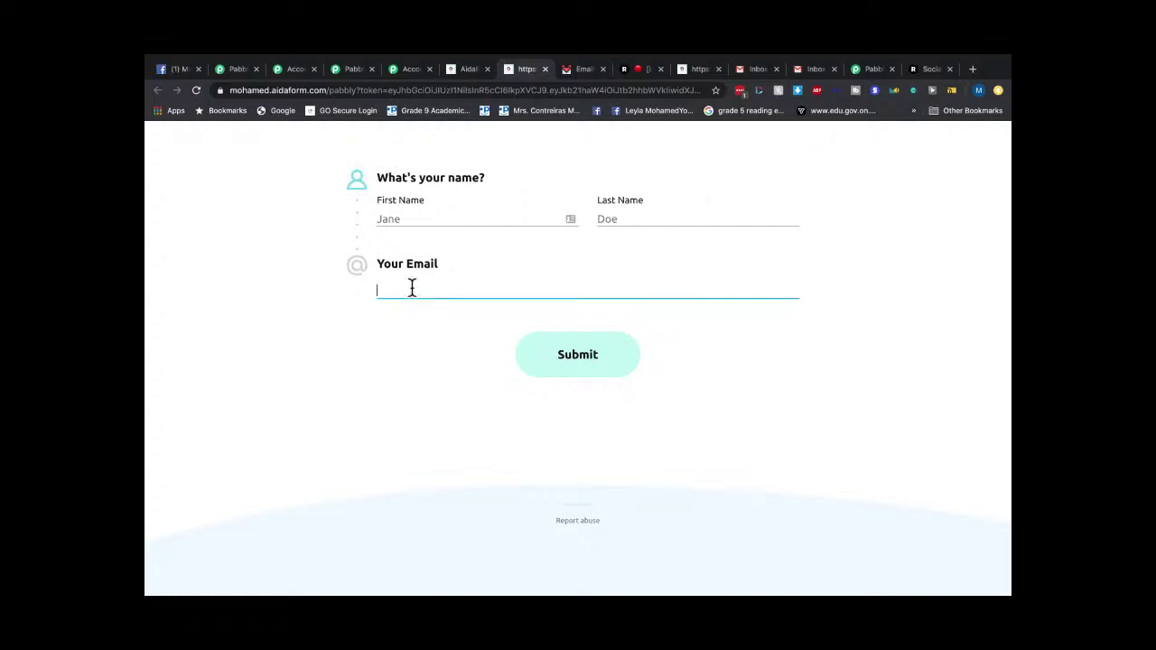
left_click(817, 71)
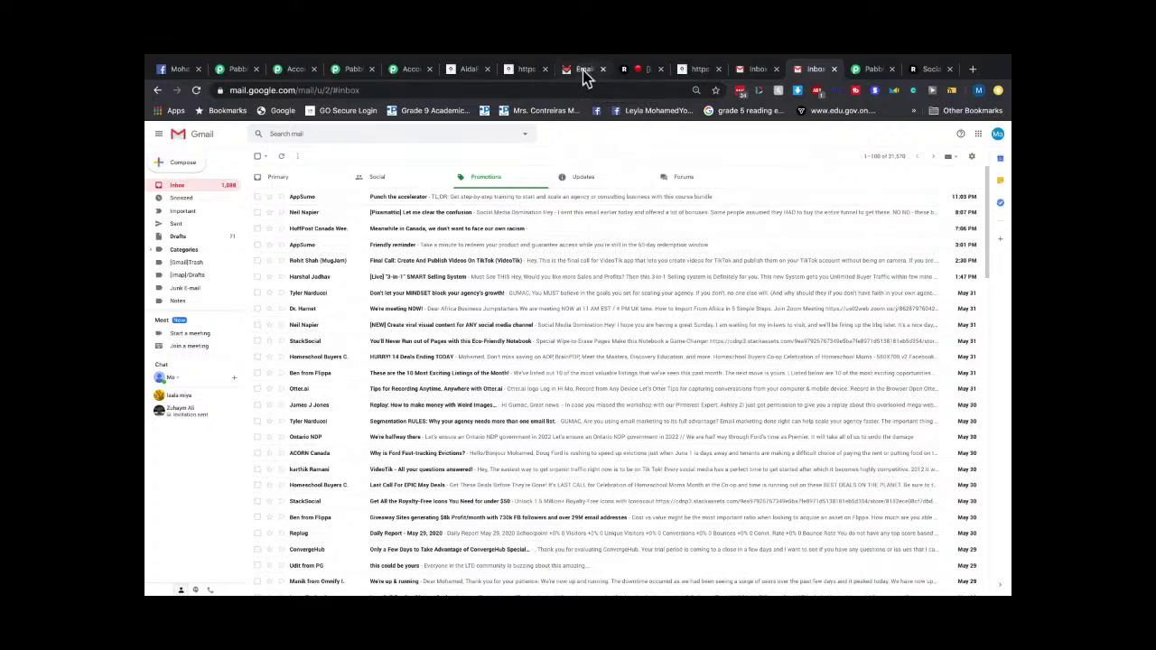
left_click(462, 71)
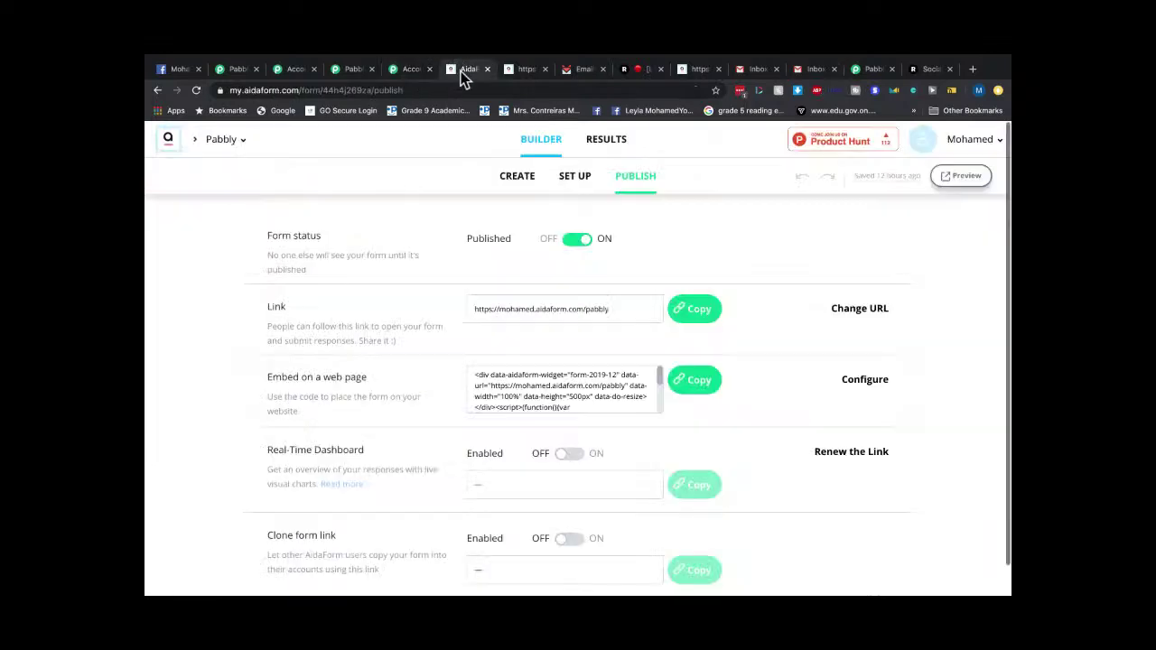
left_click(522, 71)
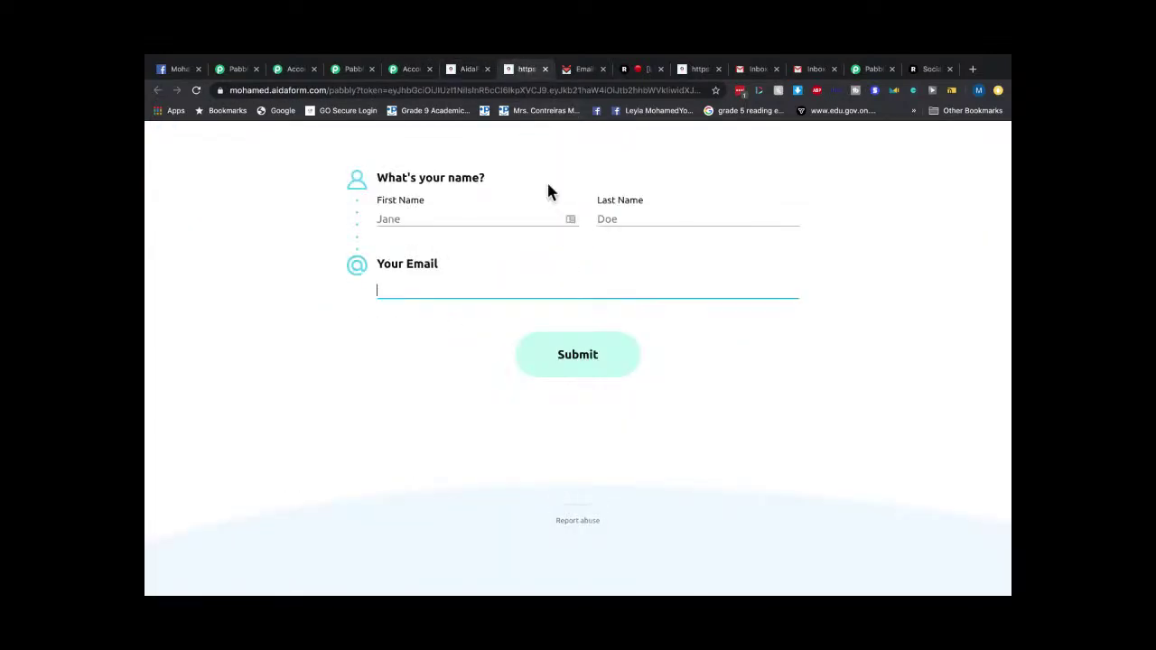
Fill in the test contact's first and last name, leaving the cursor in the Email field.
left_click(398, 221)
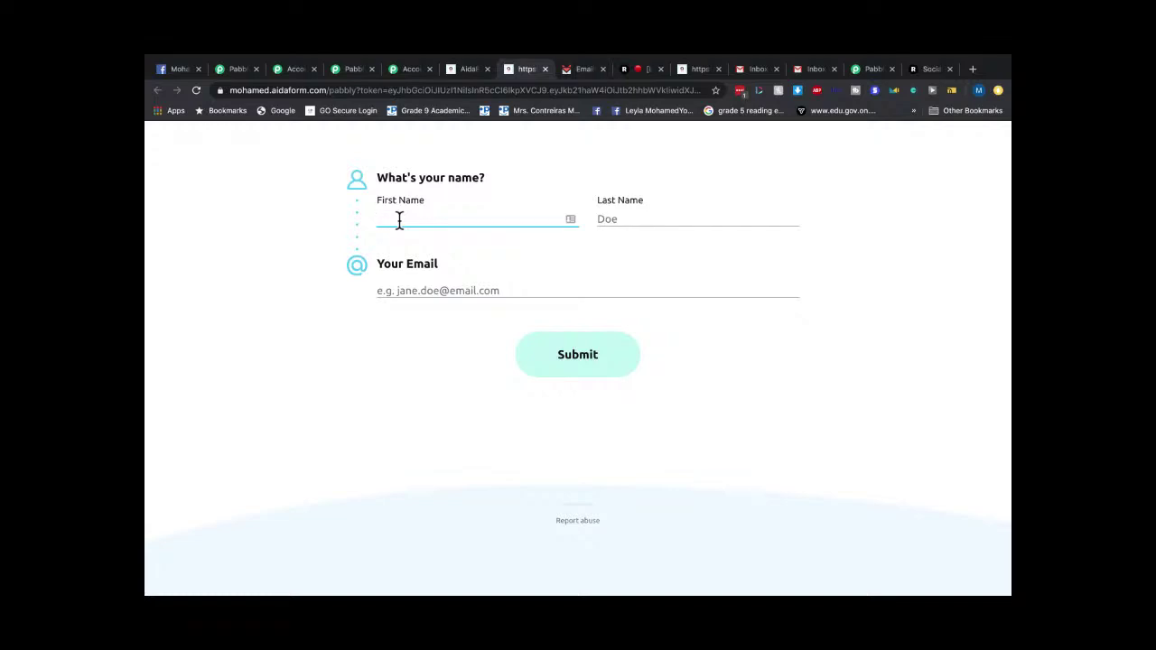
type("James")
left_click(622, 221)
type("Doe")
left_click(405, 289)
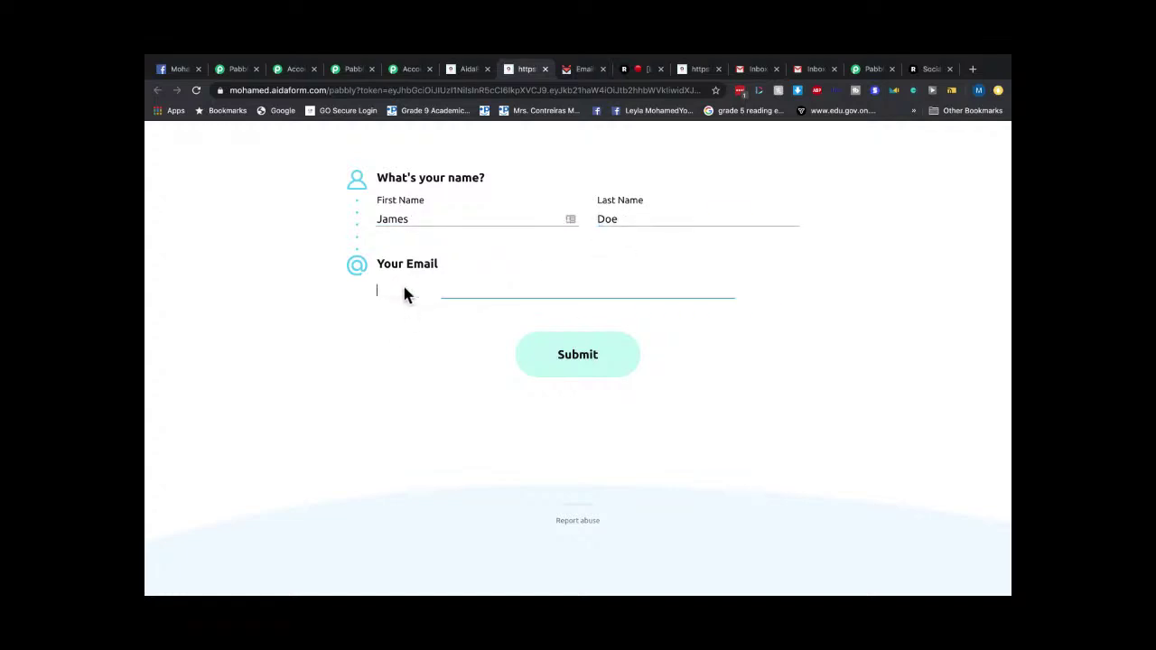
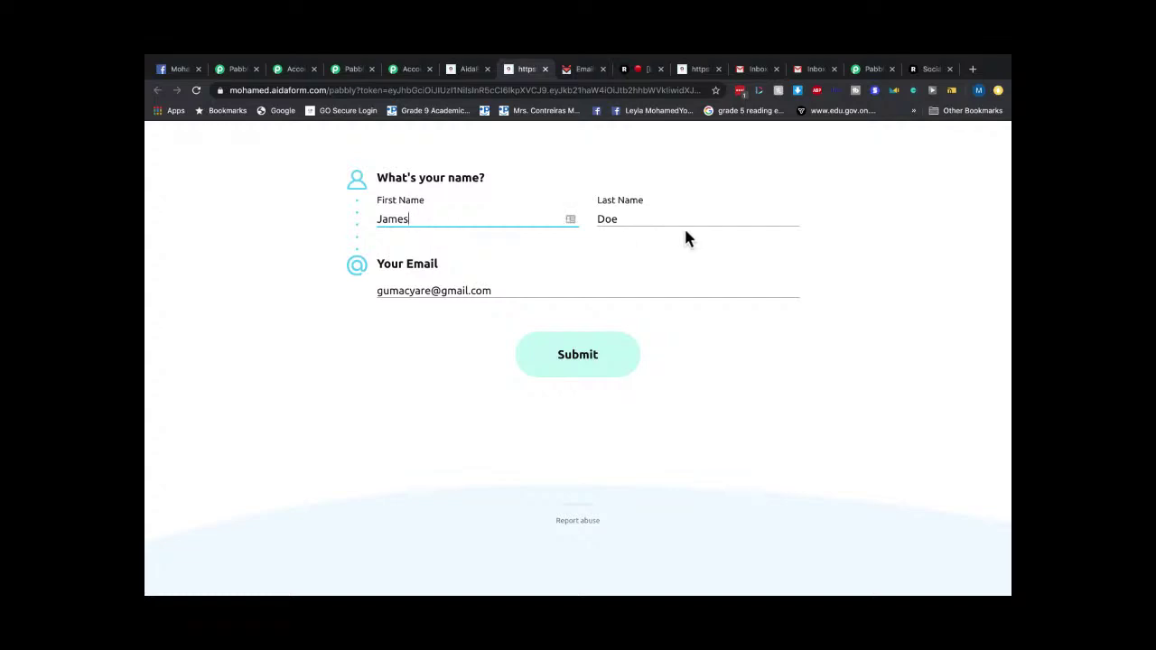
Submit the AidaForm form with the test email, then go back to the Pabbly workflow page.
left_click(515, 295)
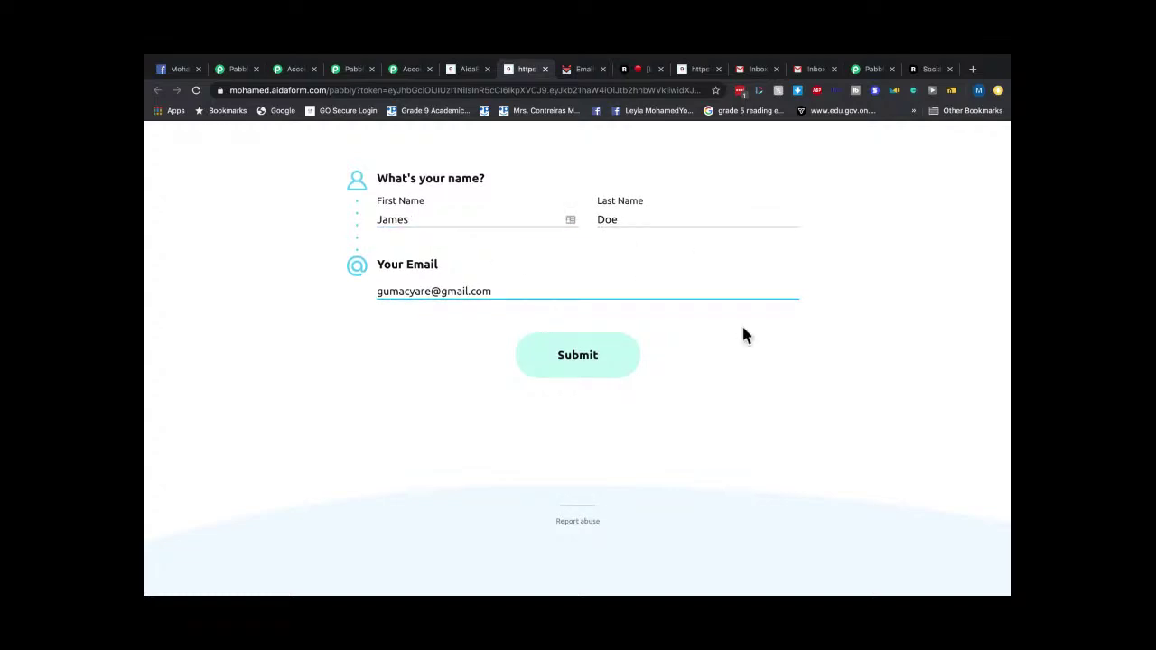
left_click(599, 354)
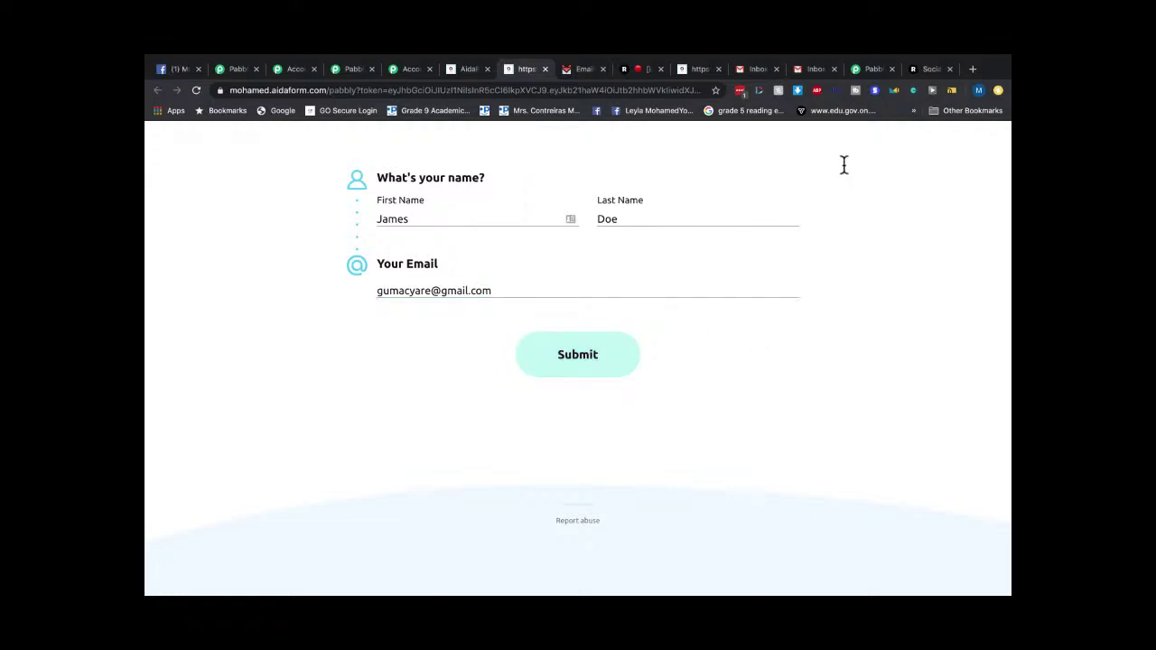
left_click(873, 69)
Scroll the Aidasendfox workflow to show the AidaForm New Response trigger above the JSON Extractor.
scroll(604, 268, "up", 15)
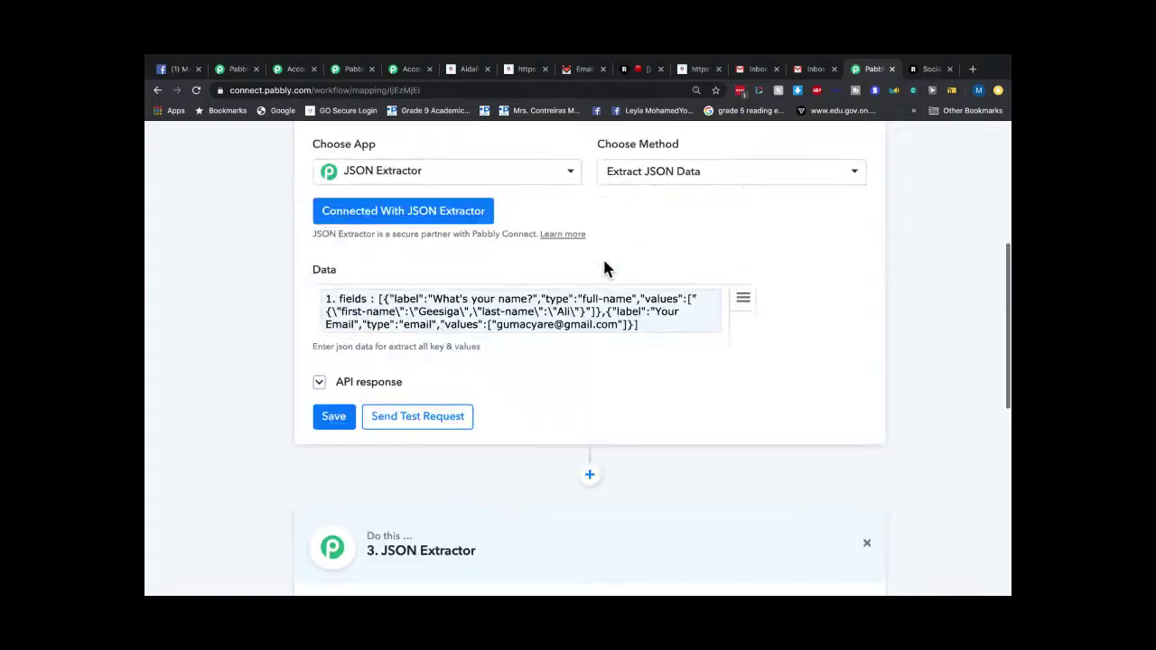
scroll(604, 265, "down", 3)
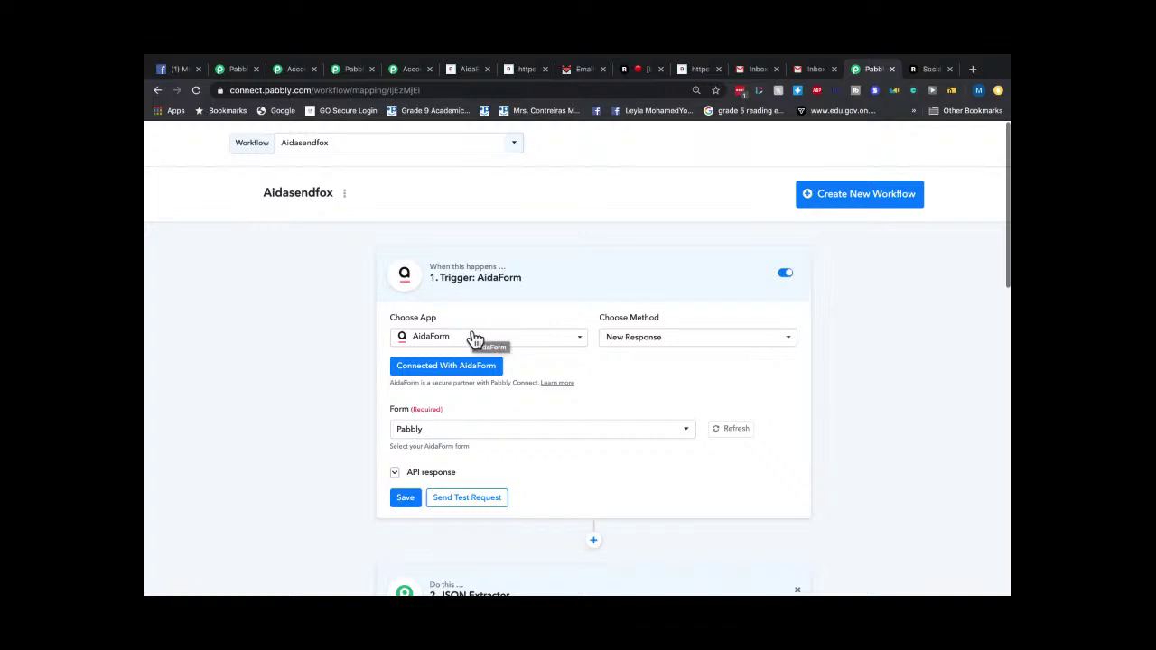
Look through the Workflow dropdown twice, then return to the filled-in AidaForm form preview.
left_click(336, 153)
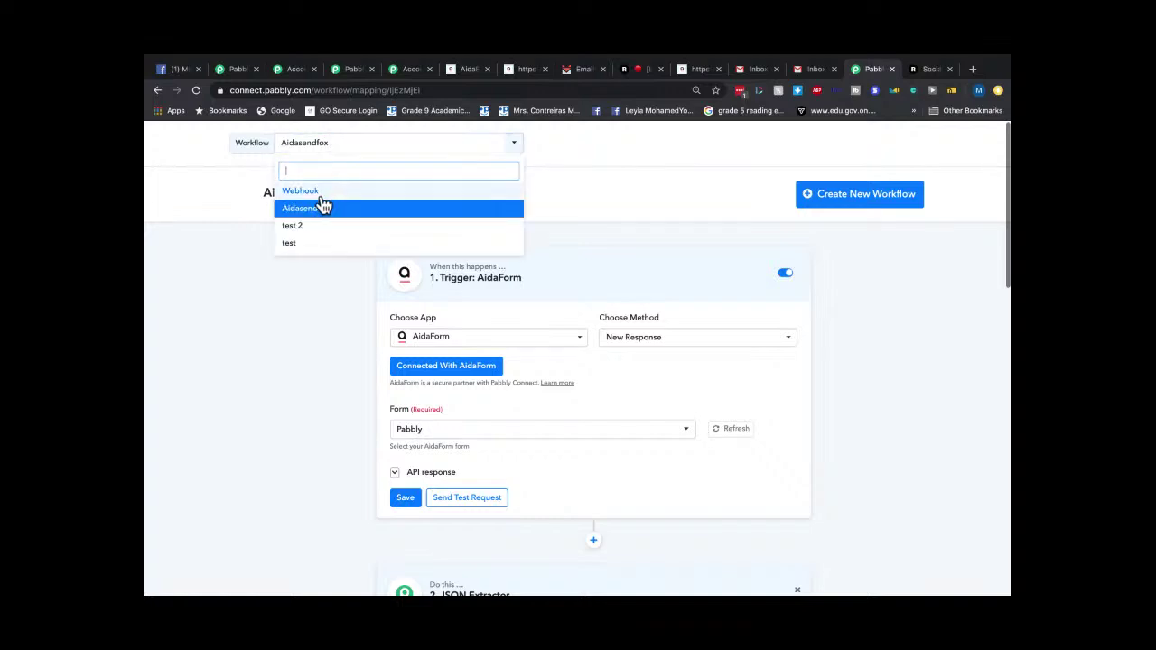
left_click(596, 258)
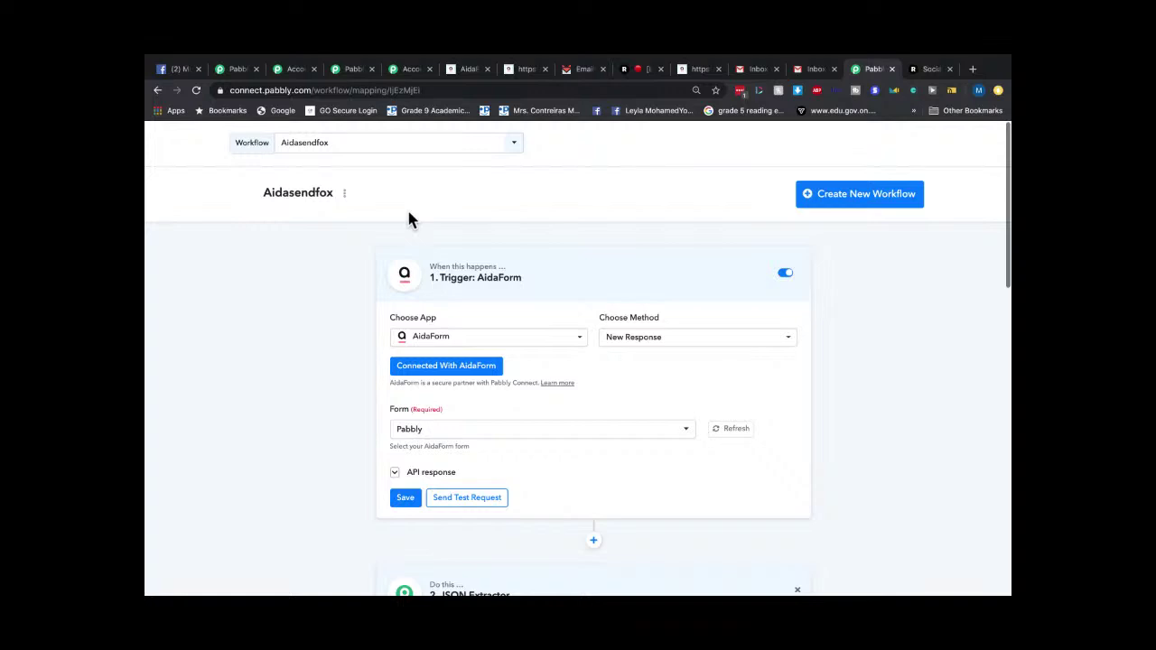
left_click(328, 149)
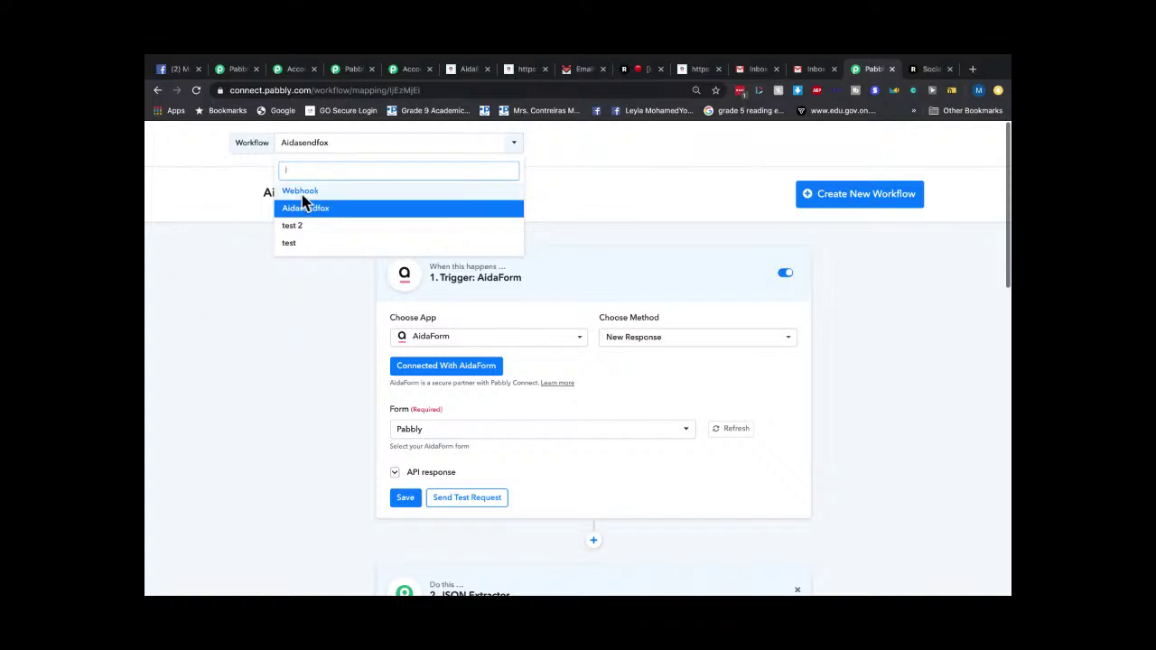
left_click(589, 235)
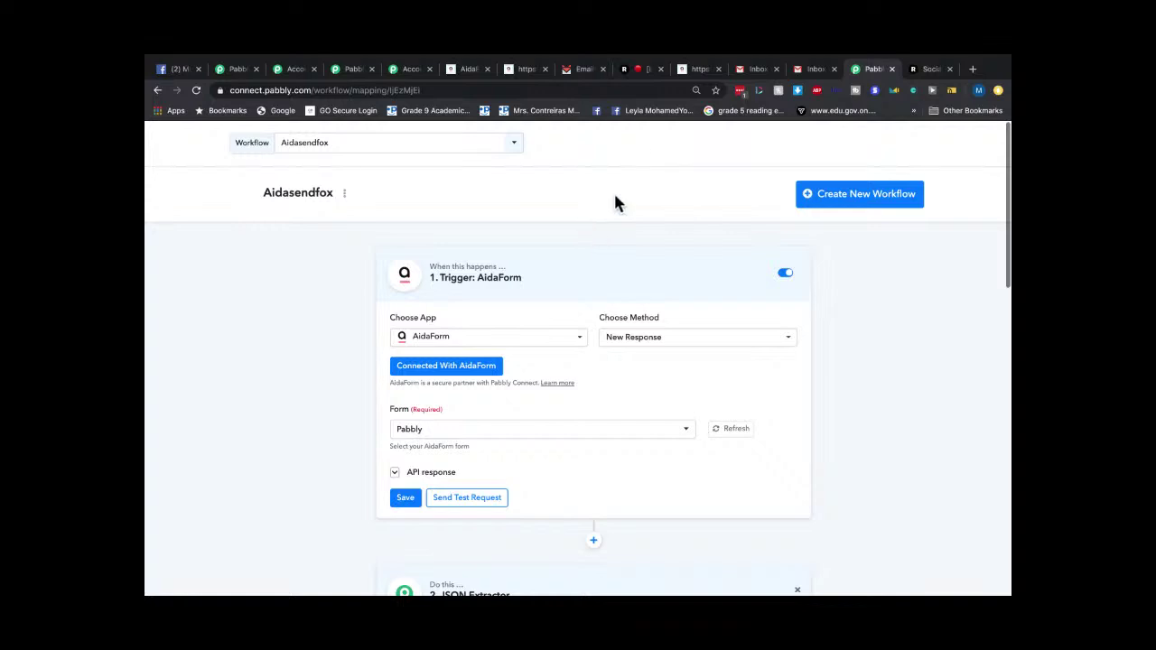
left_click(465, 69)
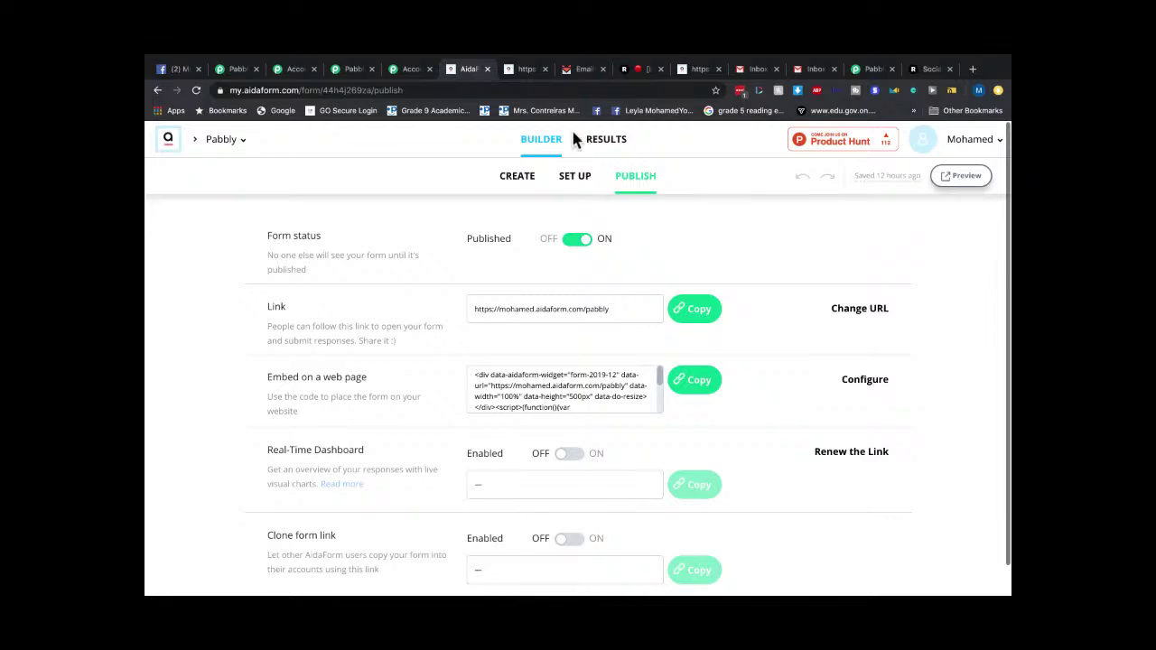
left_click(516, 72)
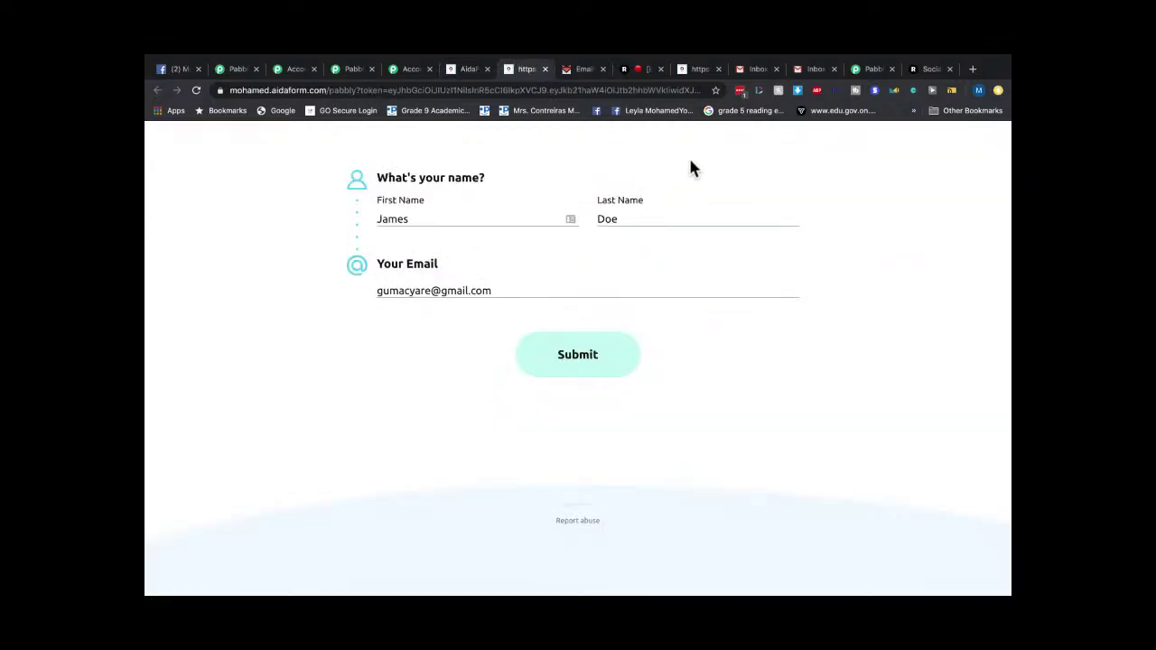
Save the 'Welcome to my site' SendFox email, confirm 0 subscribers on the dashboard, then return to the form.
left_click(579, 71)
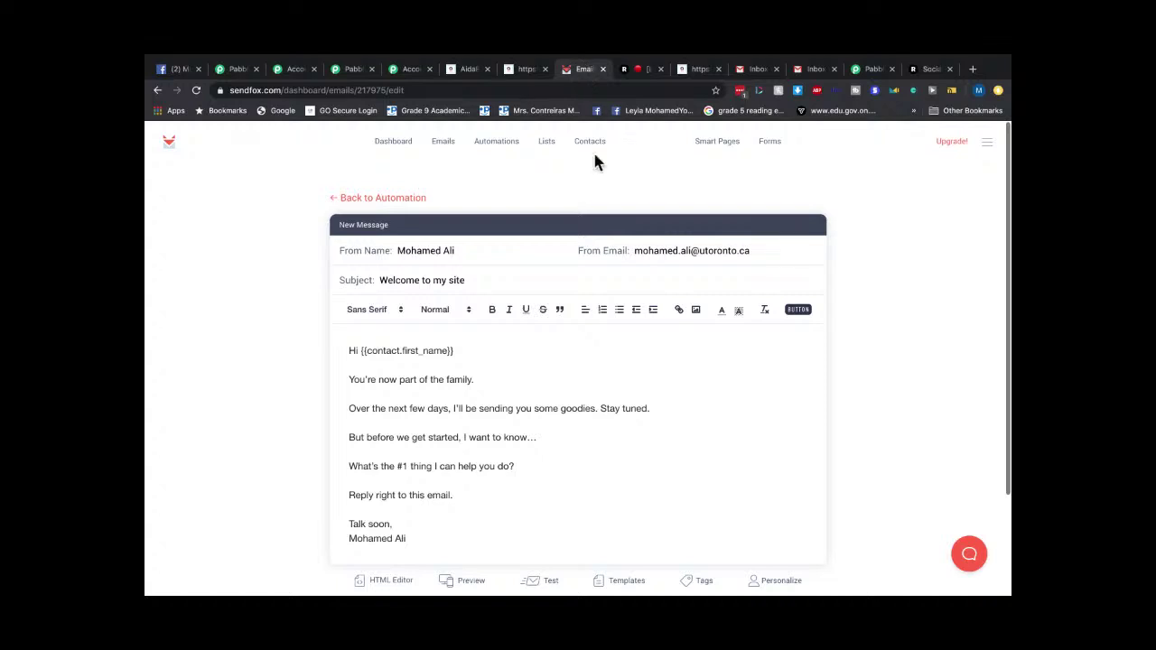
scroll(886, 488, "down", 3)
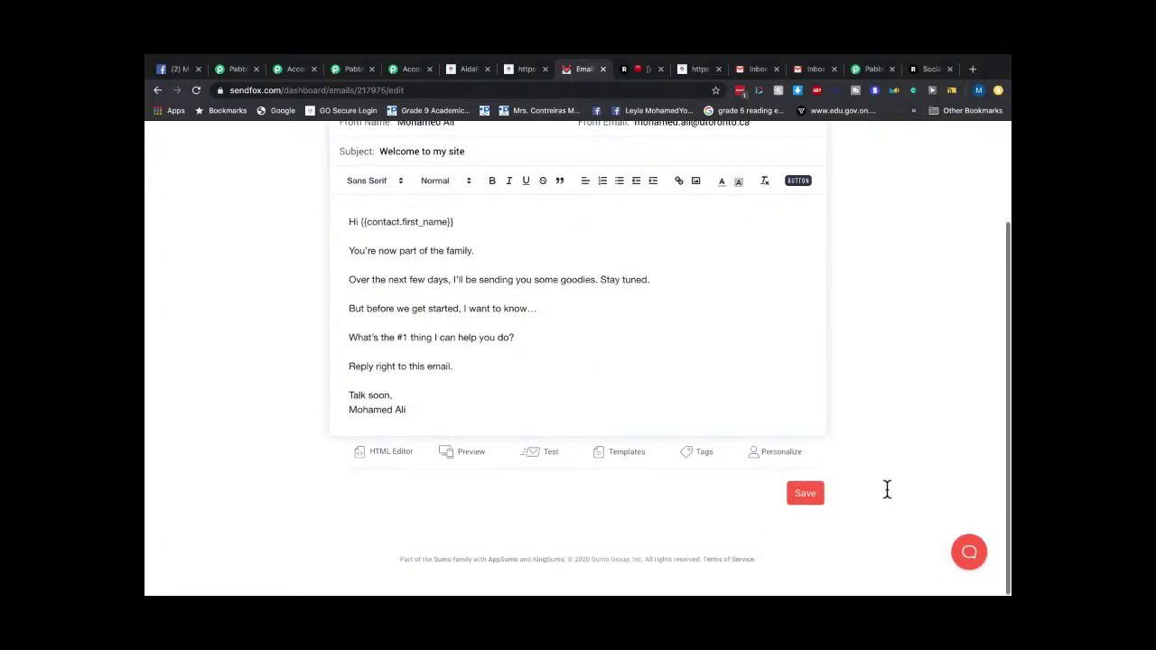
left_click(808, 495)
left_click(388, 141)
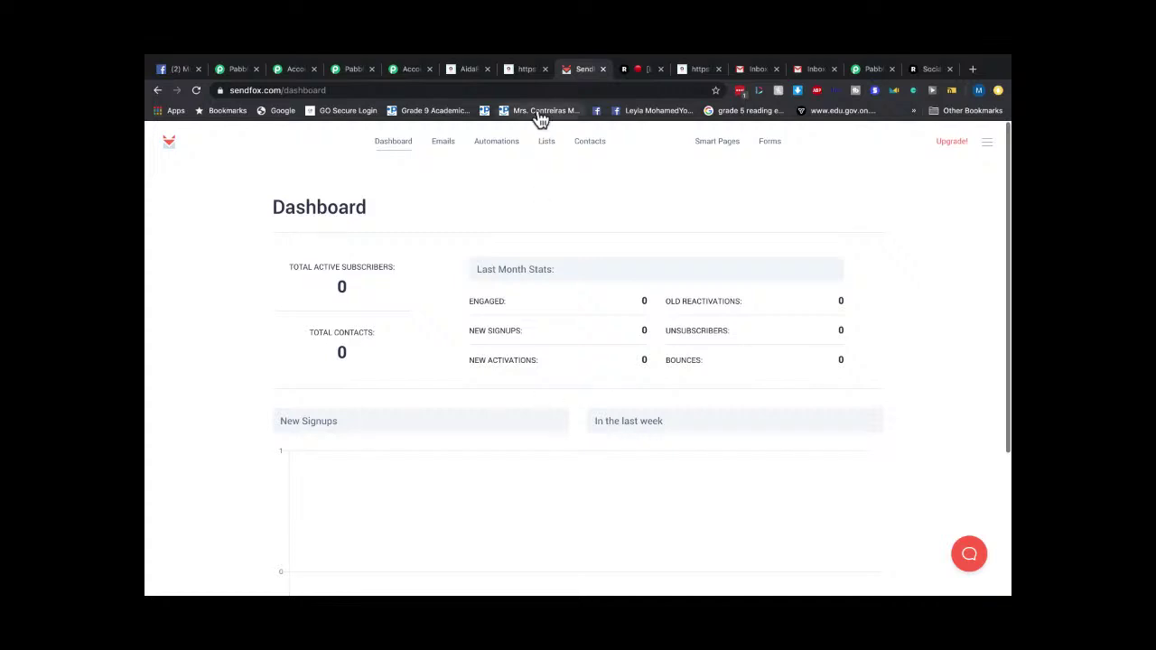
left_click(527, 71)
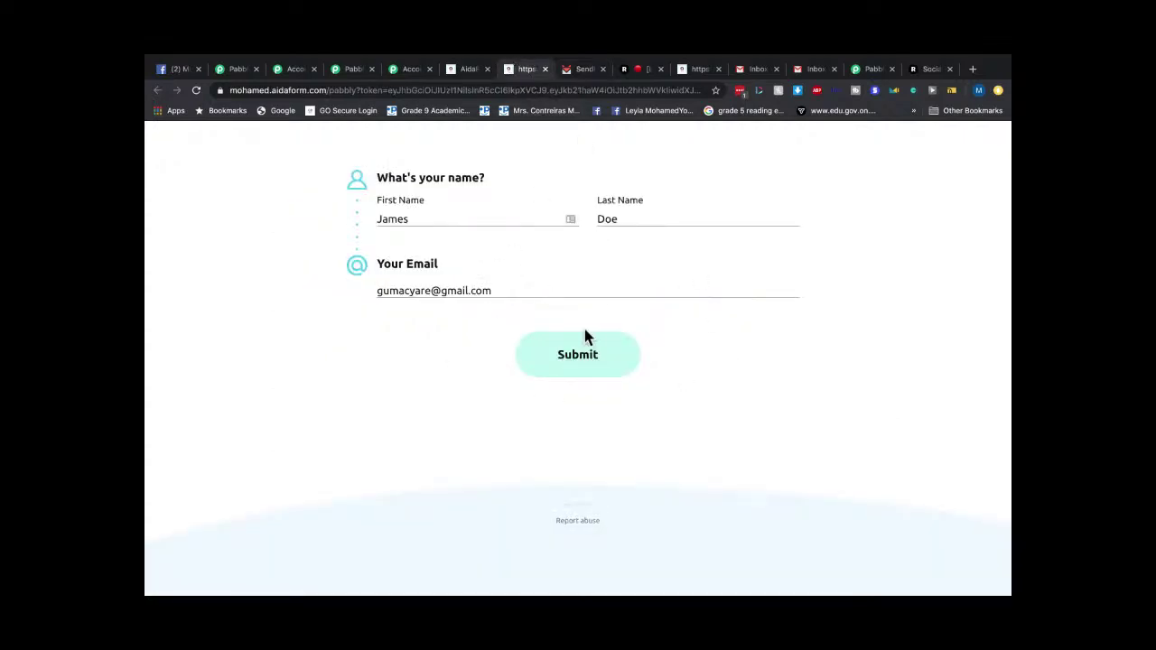
Submit the AidaForm test entry to get the success confirmation, then go to SendFox's dashboard.
left_click(558, 359)
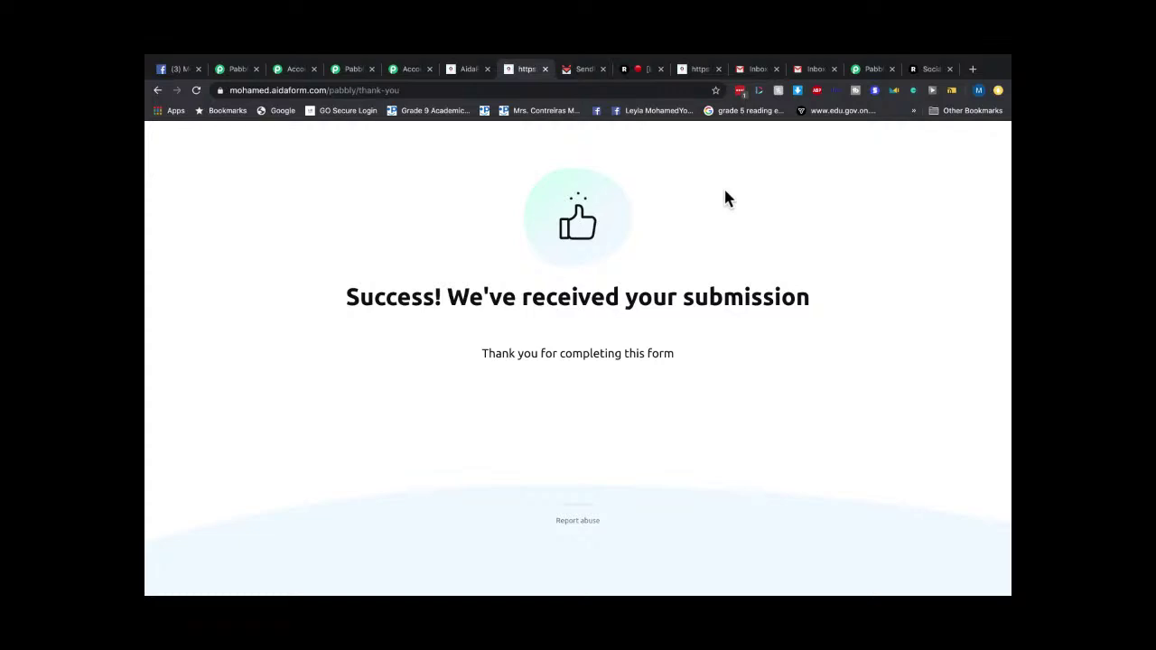
left_click(579, 70)
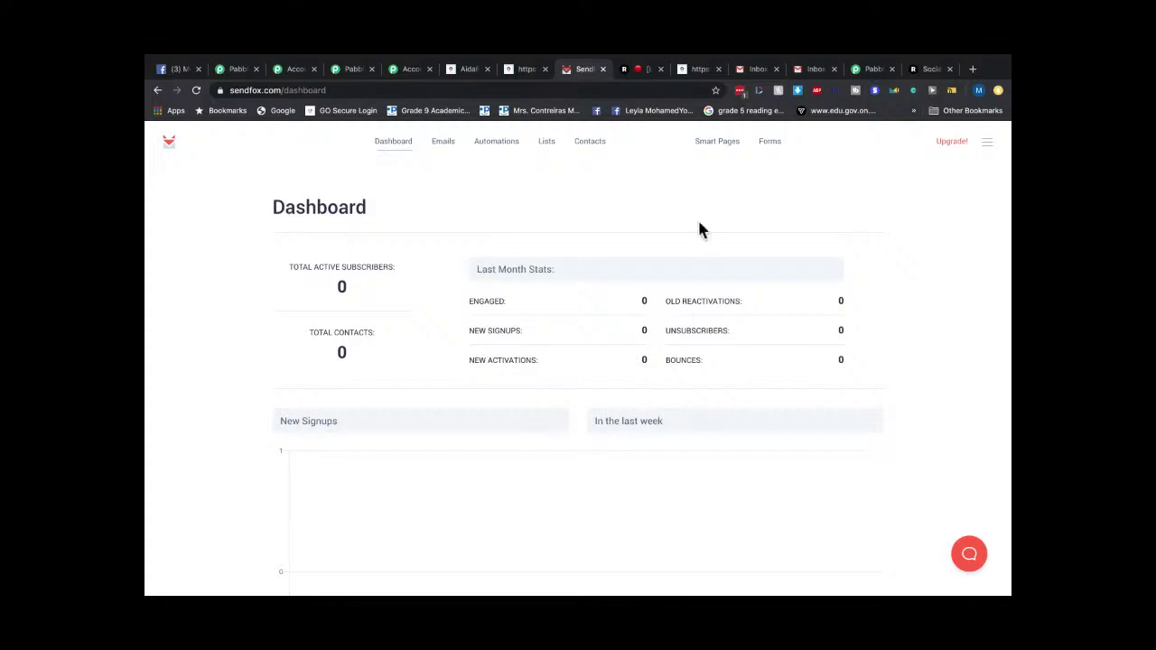
Reload SendFox's dashboard to show 1 contact and 1 active subscriber, then go to Gmail.
left_click(398, 146)
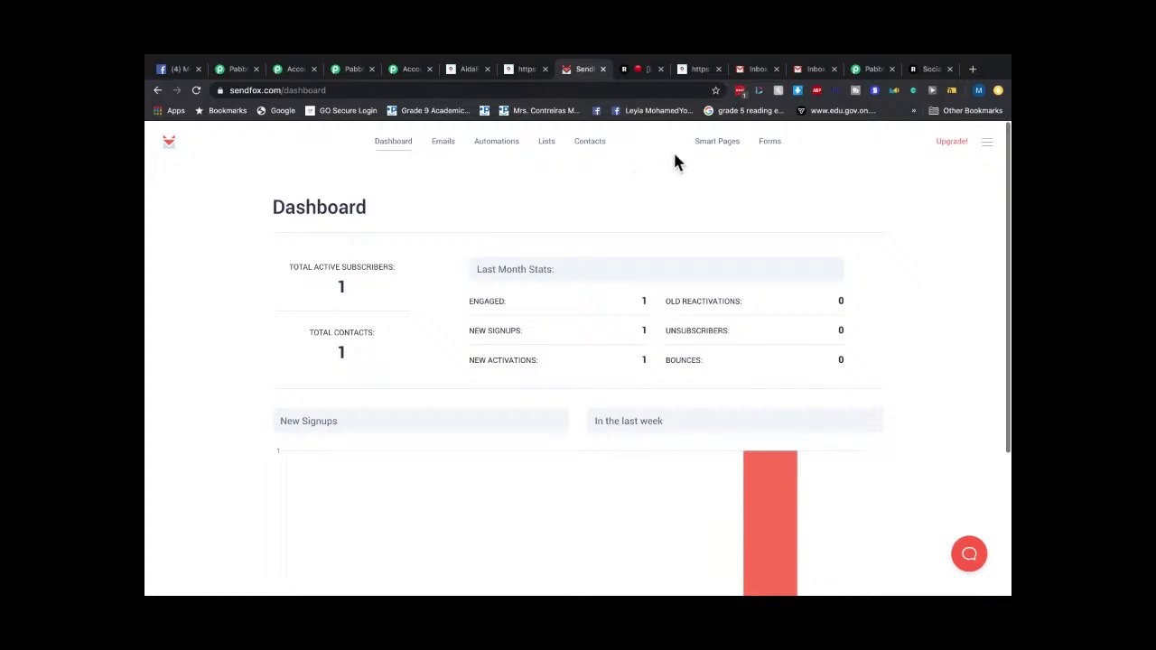
left_click(757, 69)
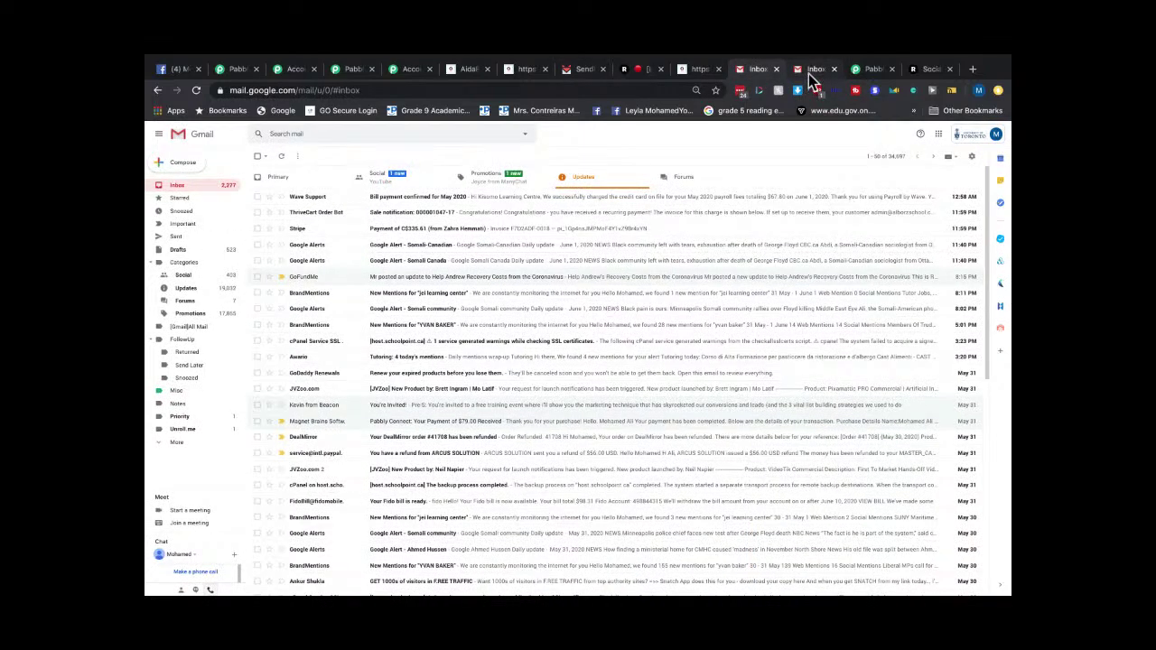
Check the second Gmail account's Primary, Updates, Promotions, Social and Forums tabs for the welcome email, then return to SendFox.
left_click(813, 70)
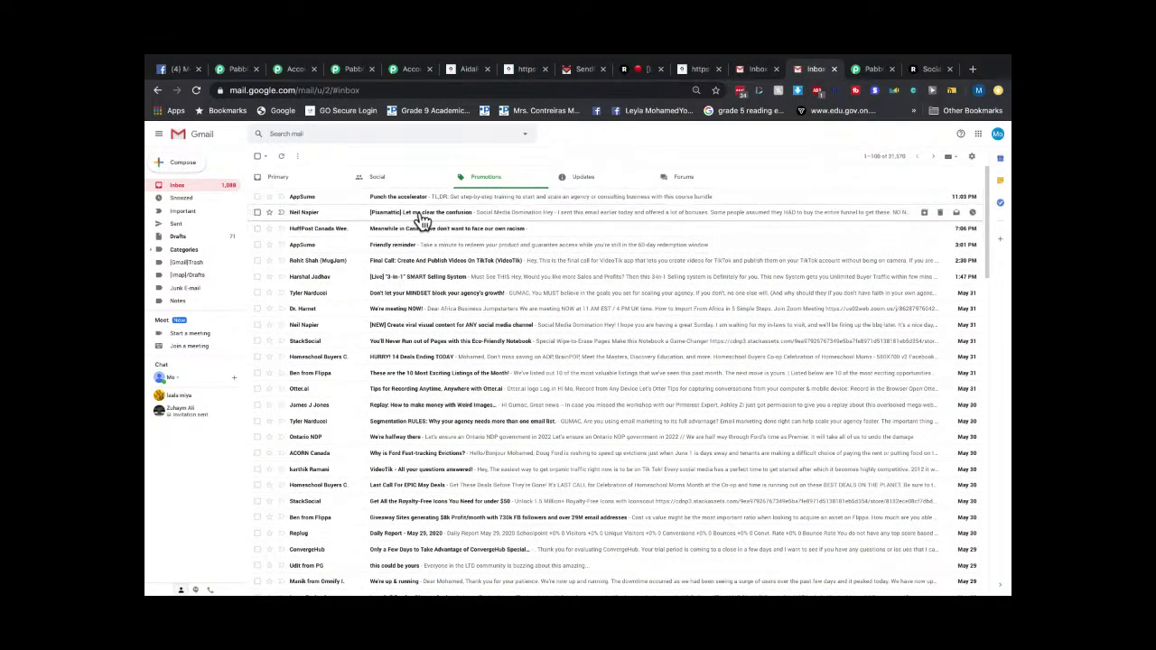
left_click(176, 190)
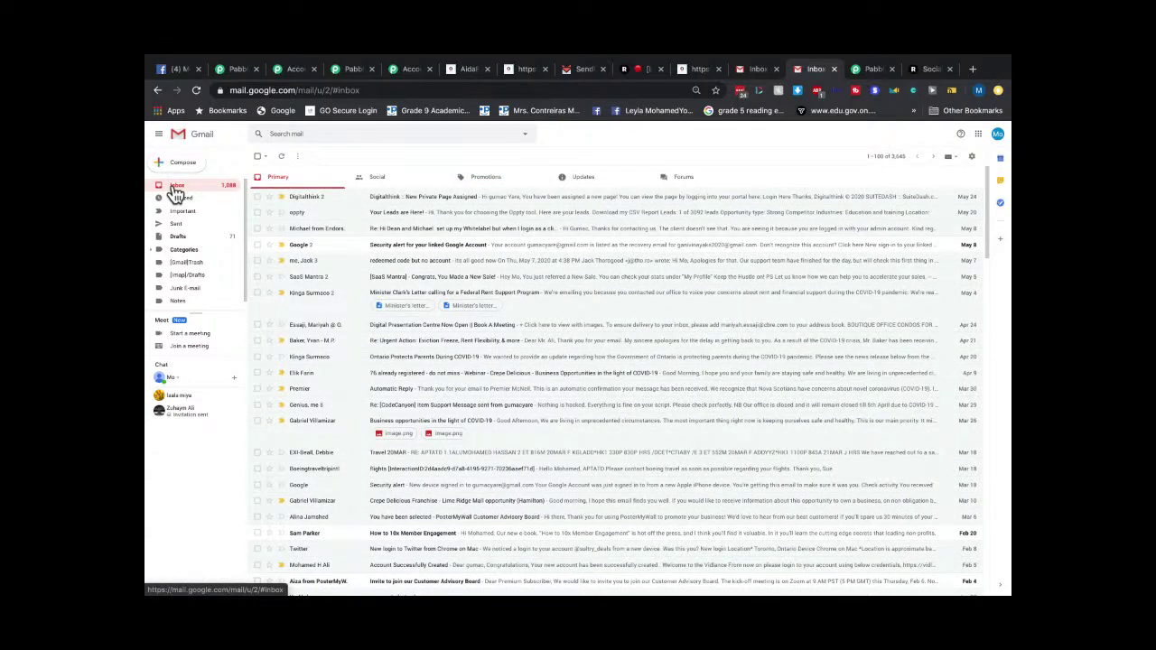
left_click(587, 186)
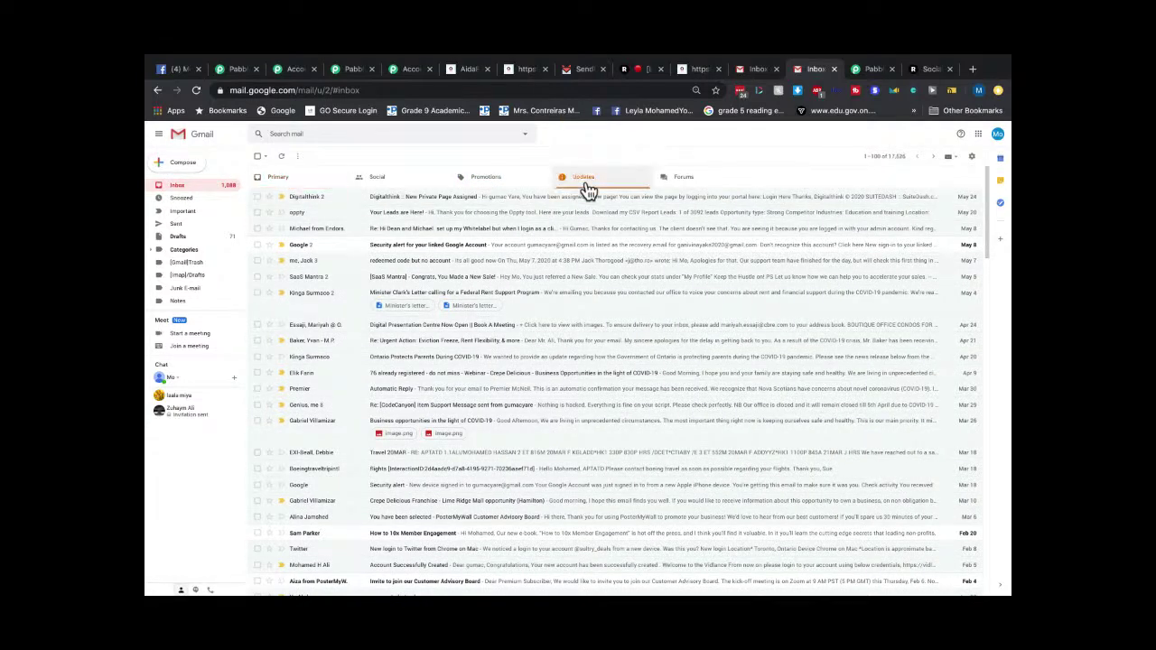
left_click(485, 177)
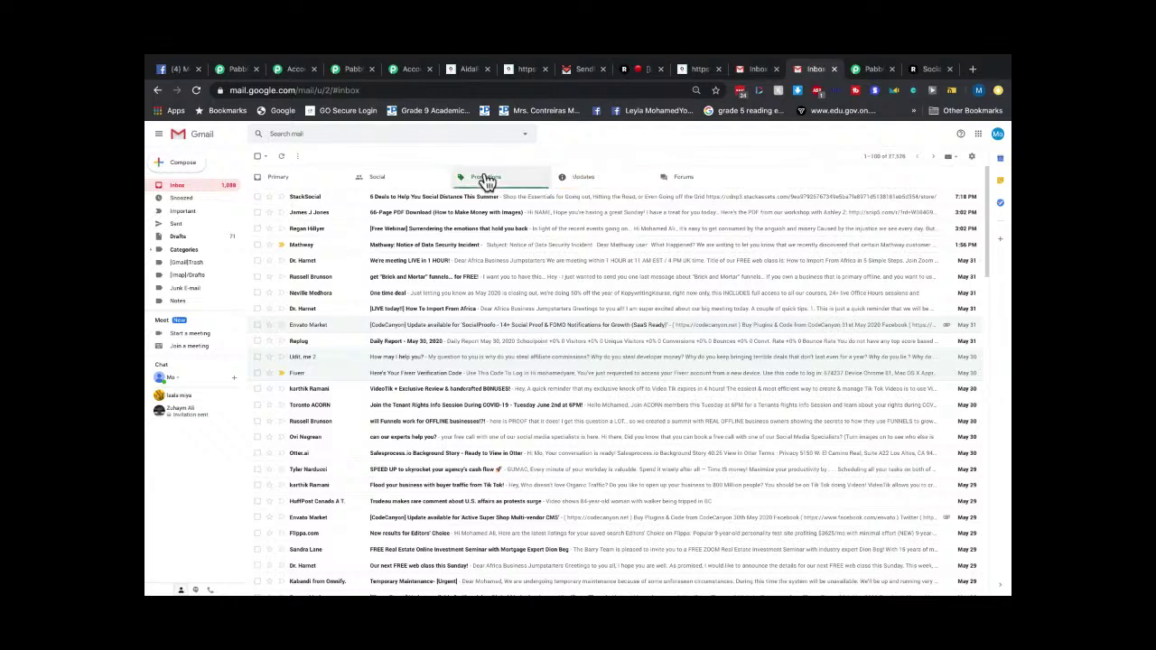
left_click(376, 181)
left_click(282, 183)
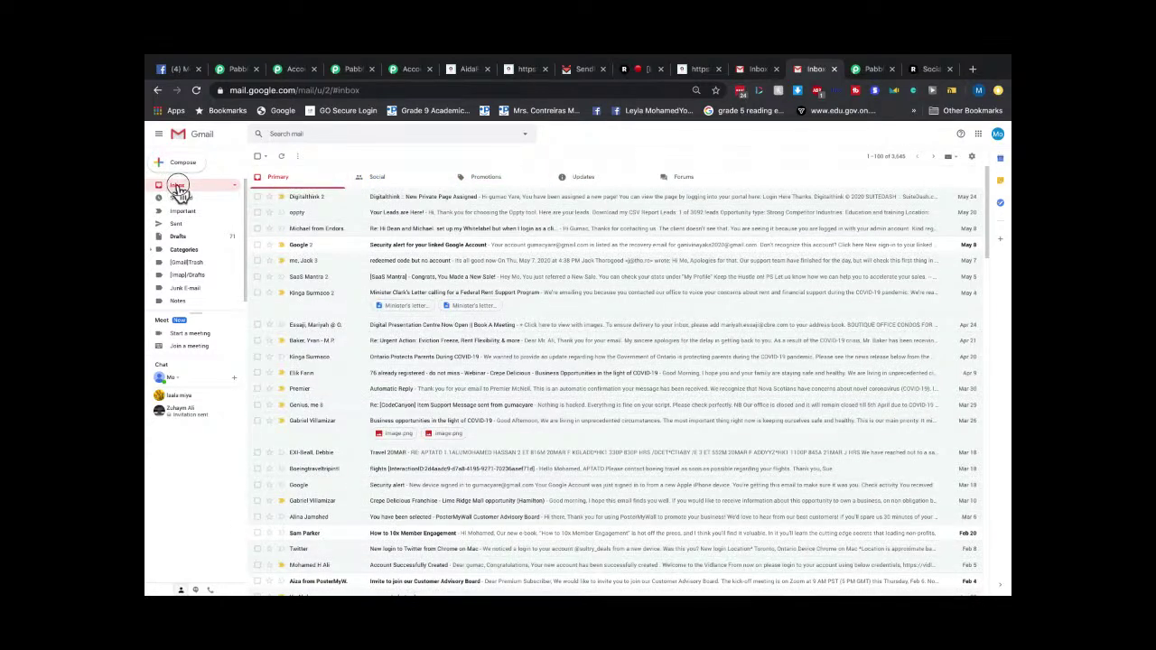
left_click(611, 185)
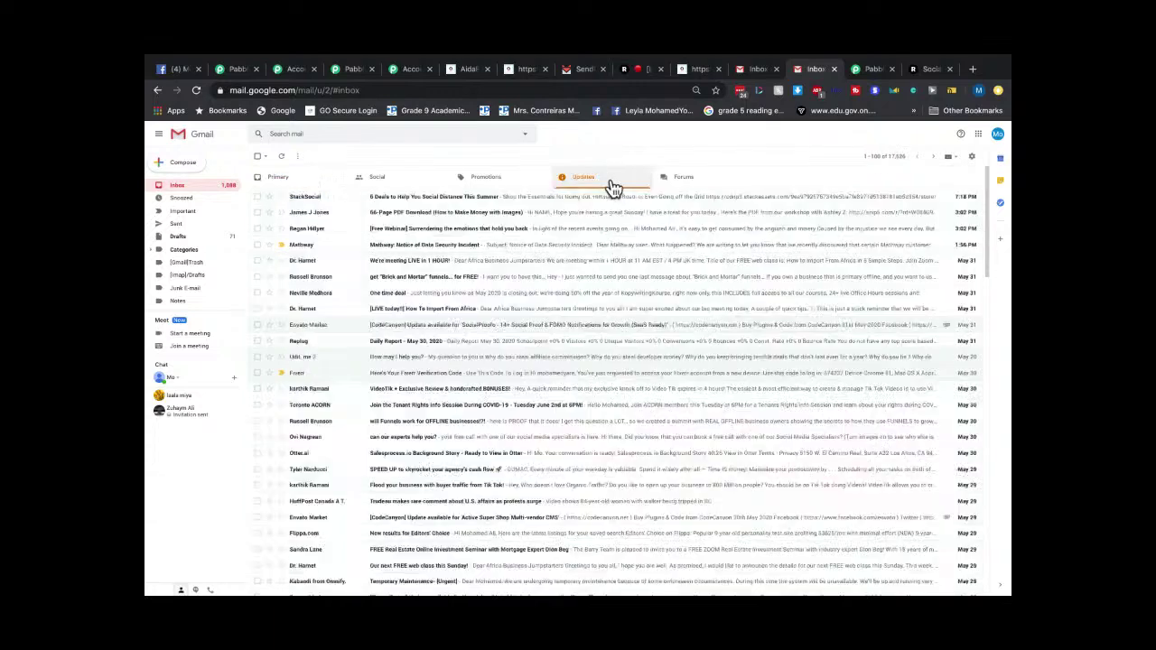
left_click(679, 185)
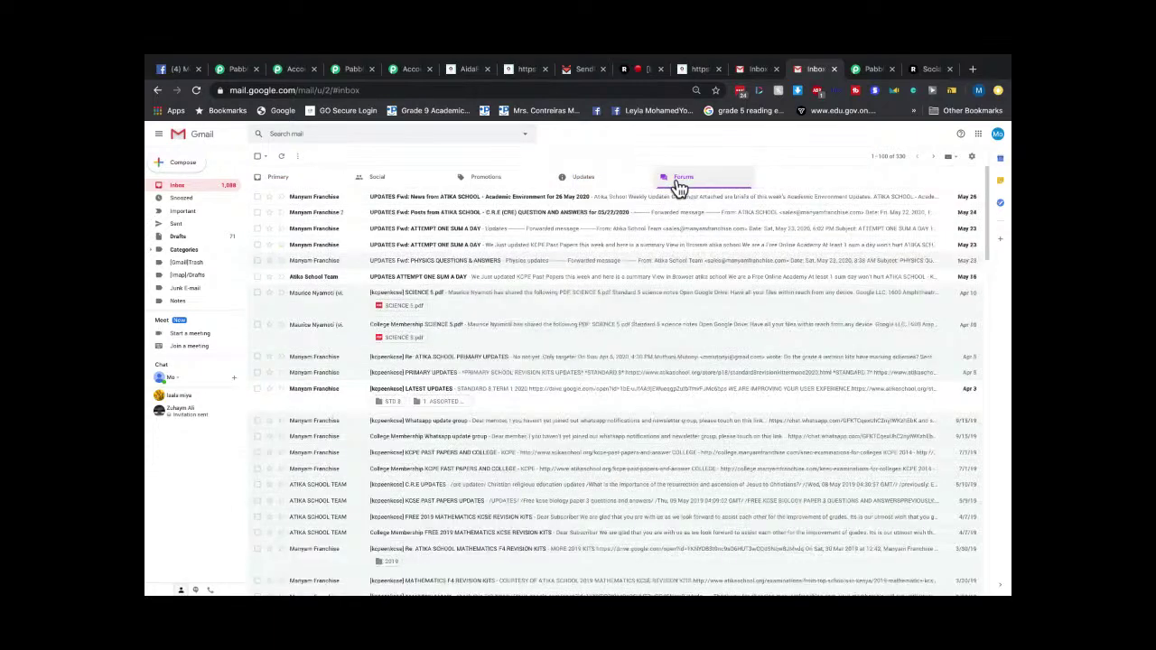
left_click(211, 189)
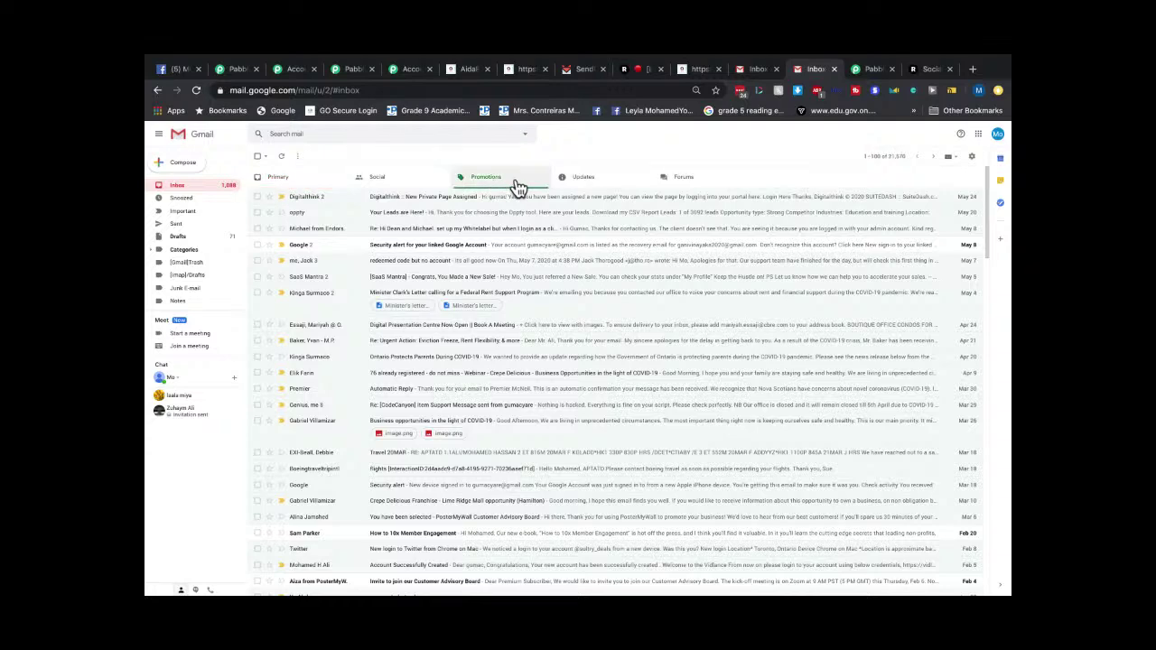
left_click(516, 186)
left_click(573, 71)
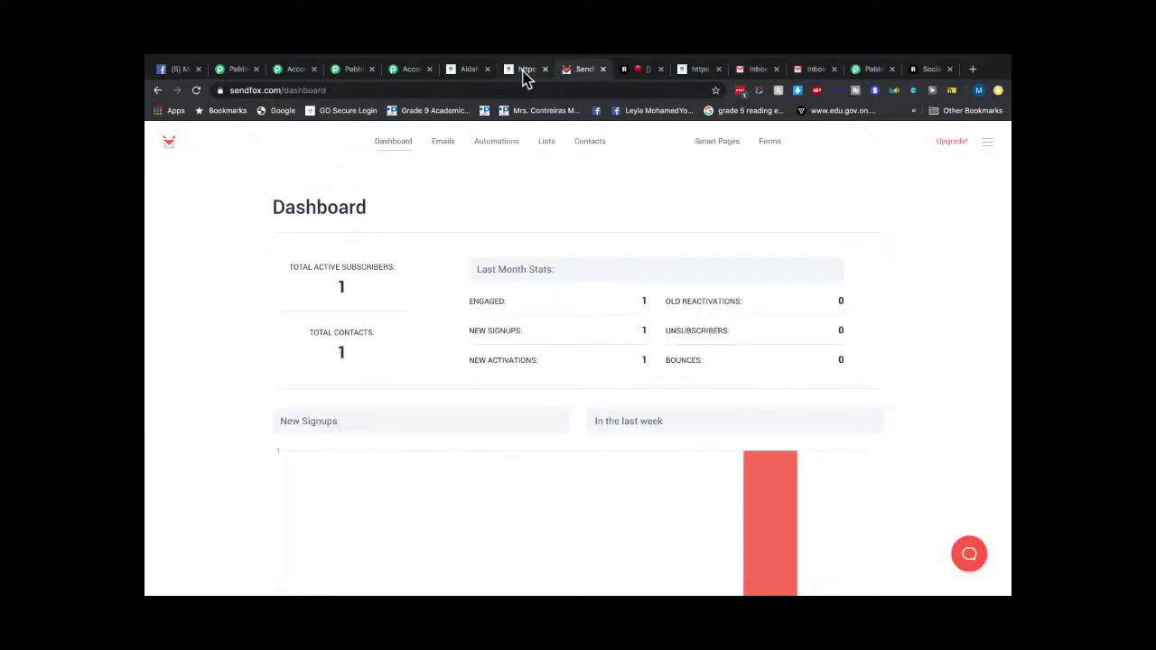
Glance at SendFox's automations and the 1-subscriber dashboard, then return to the Gmail inbox.
left_click(503, 154)
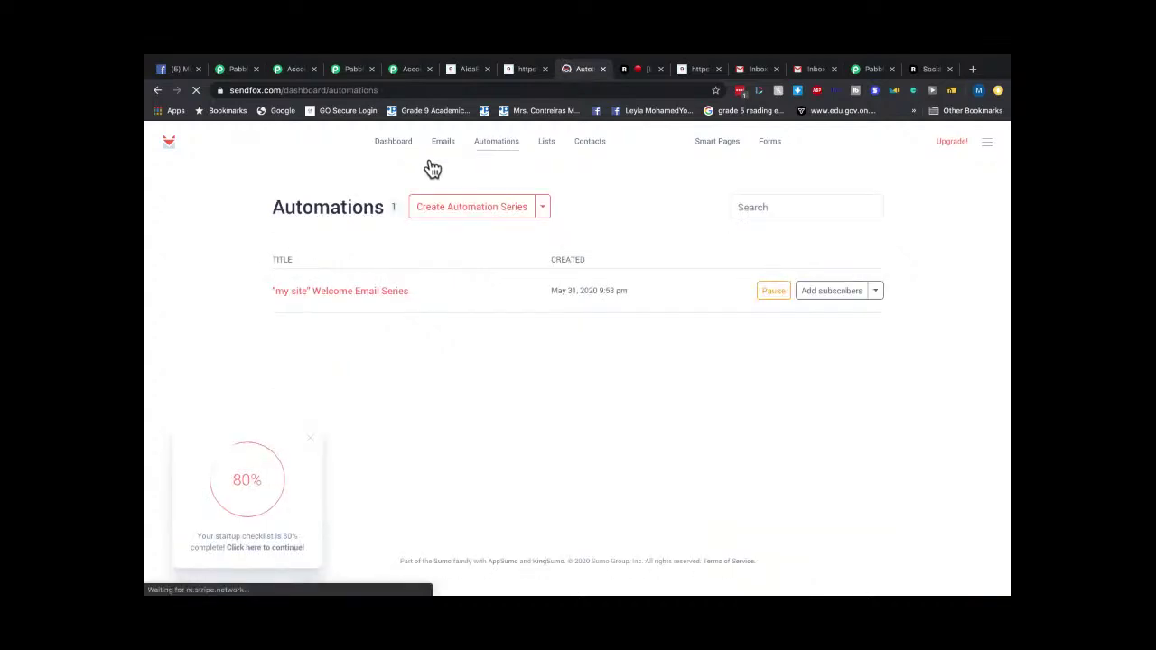
left_click(395, 149)
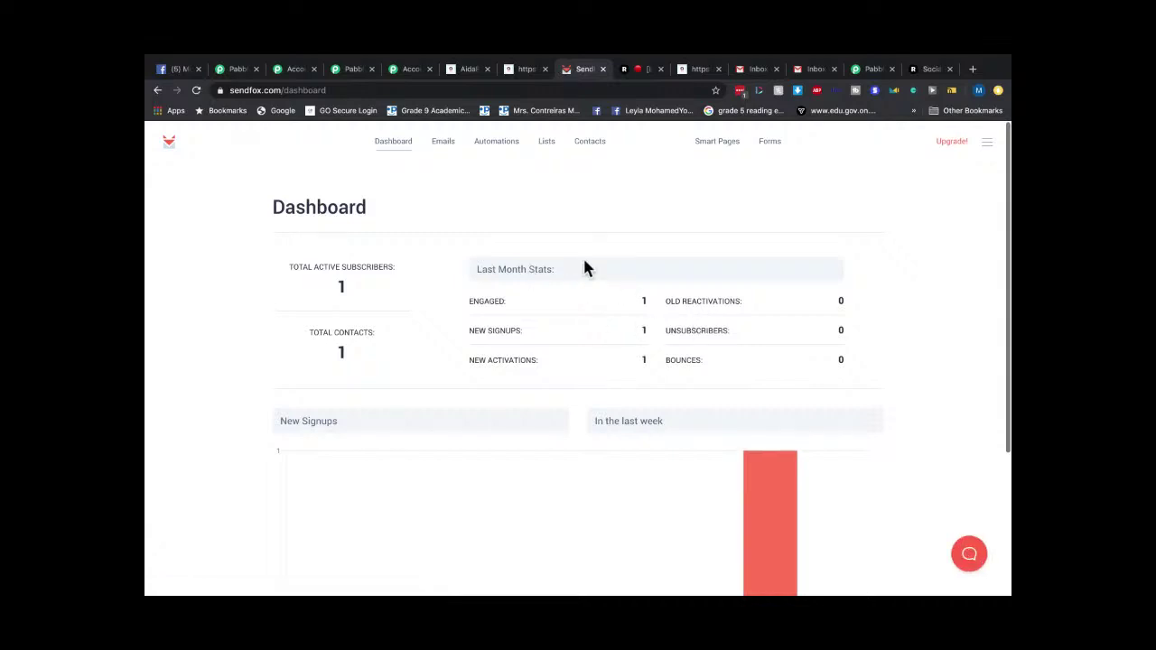
left_click(809, 70)
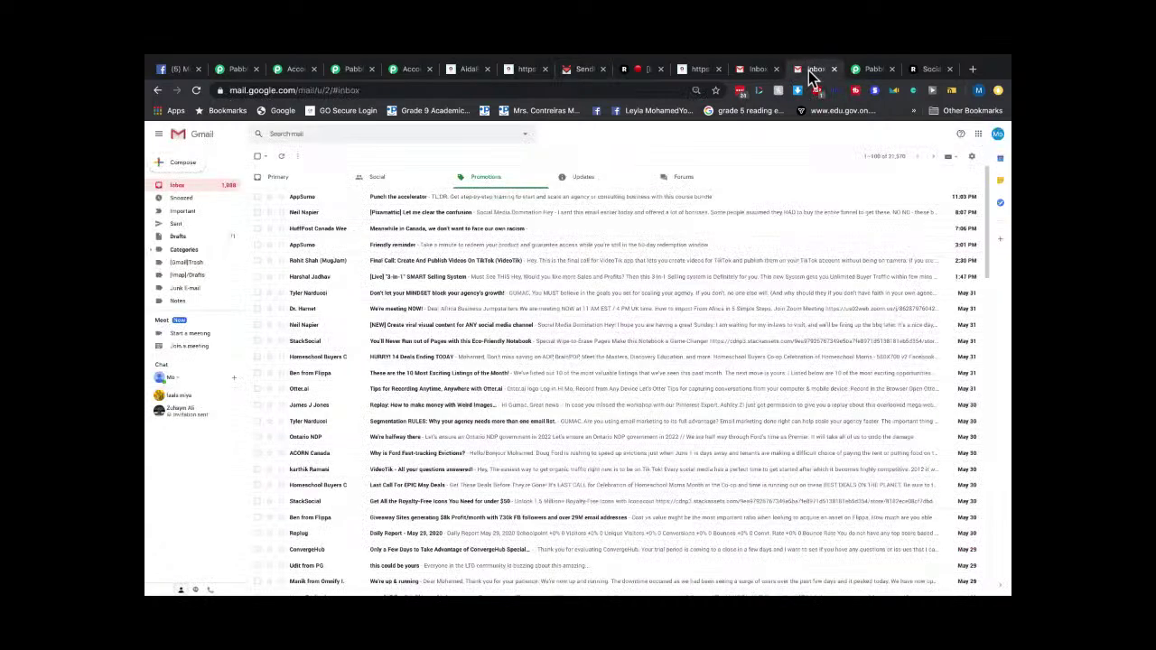
Search Gmail's Social, Spam, Updates and Forums mail for the welcome email, ending on Updates.
left_click(390, 182)
scroll(181, 312, "down", 1)
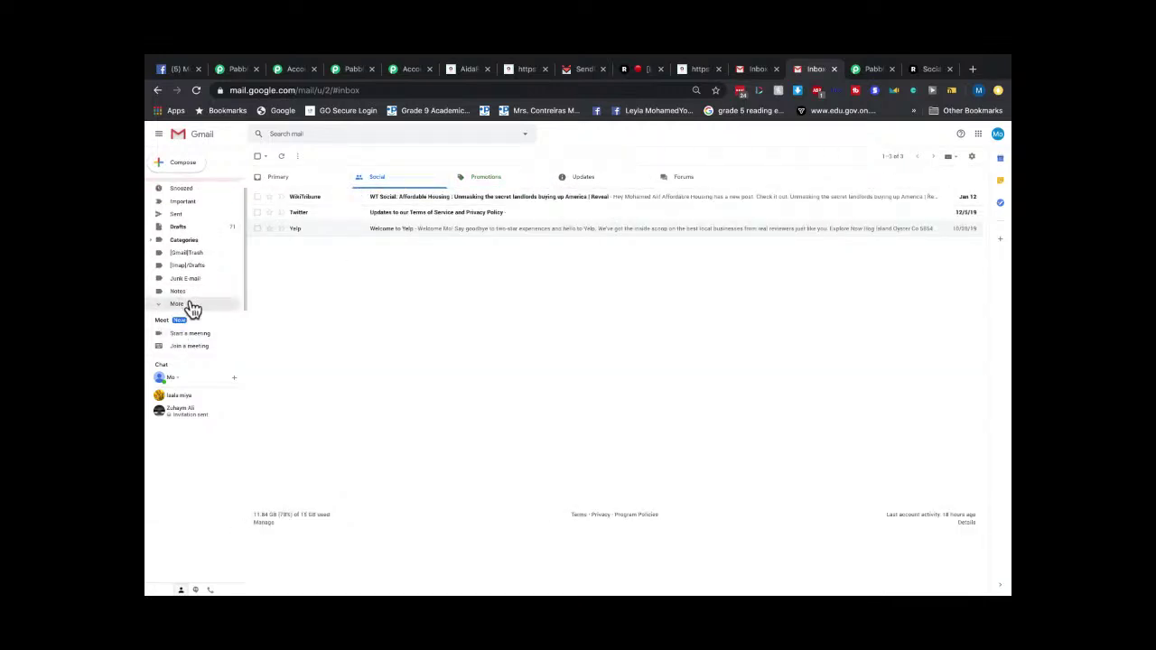
left_click(188, 305)
scroll(189, 303, "down", 2)
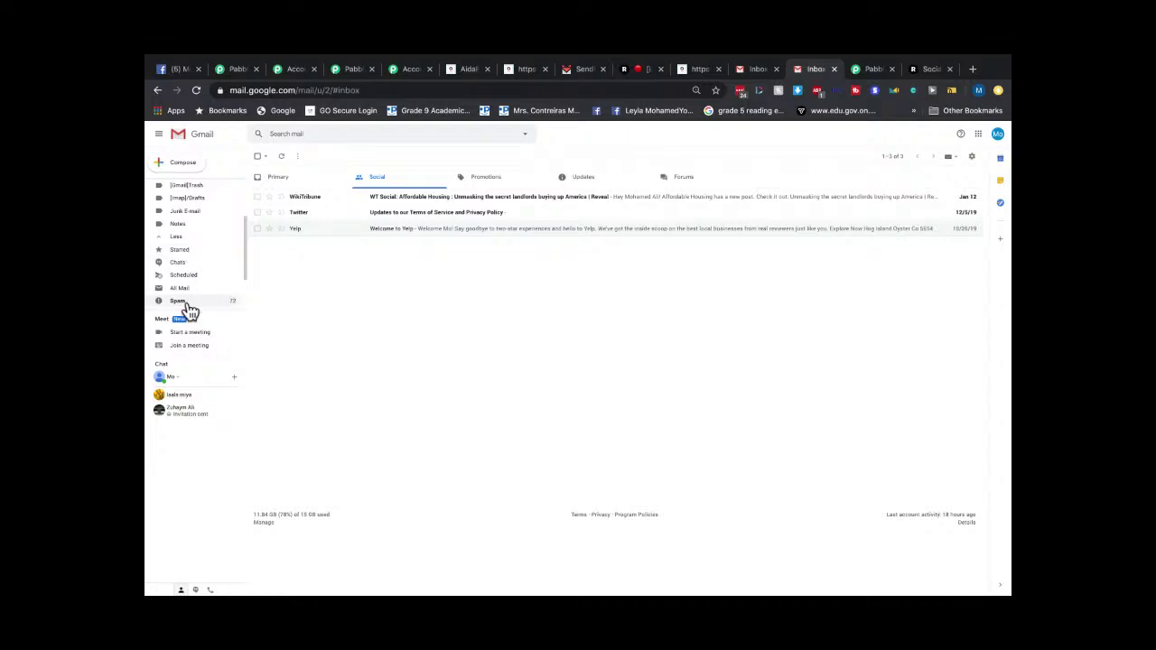
left_click(187, 303)
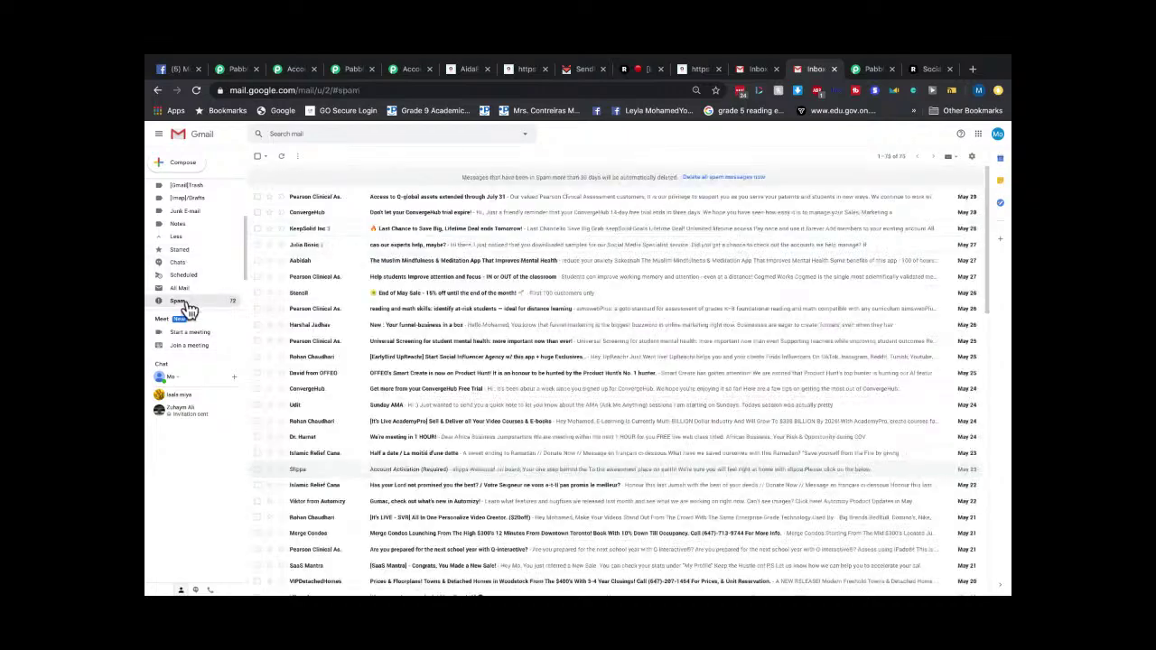
scroll(186, 198, "up", 3)
left_click(176, 187)
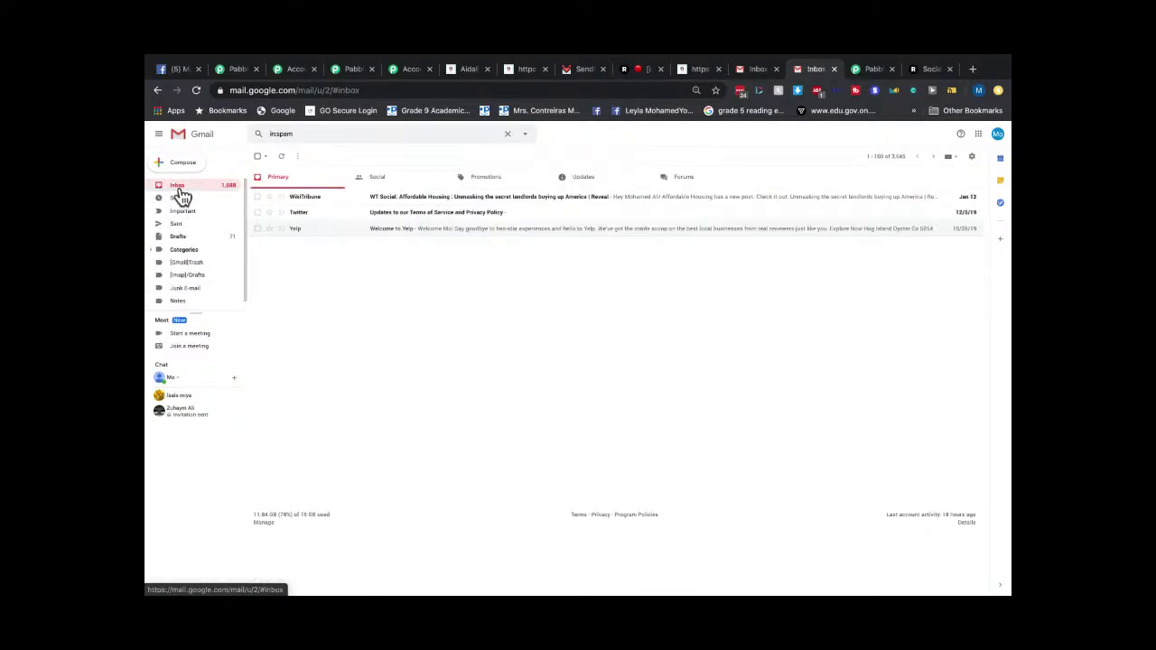
left_click(592, 180)
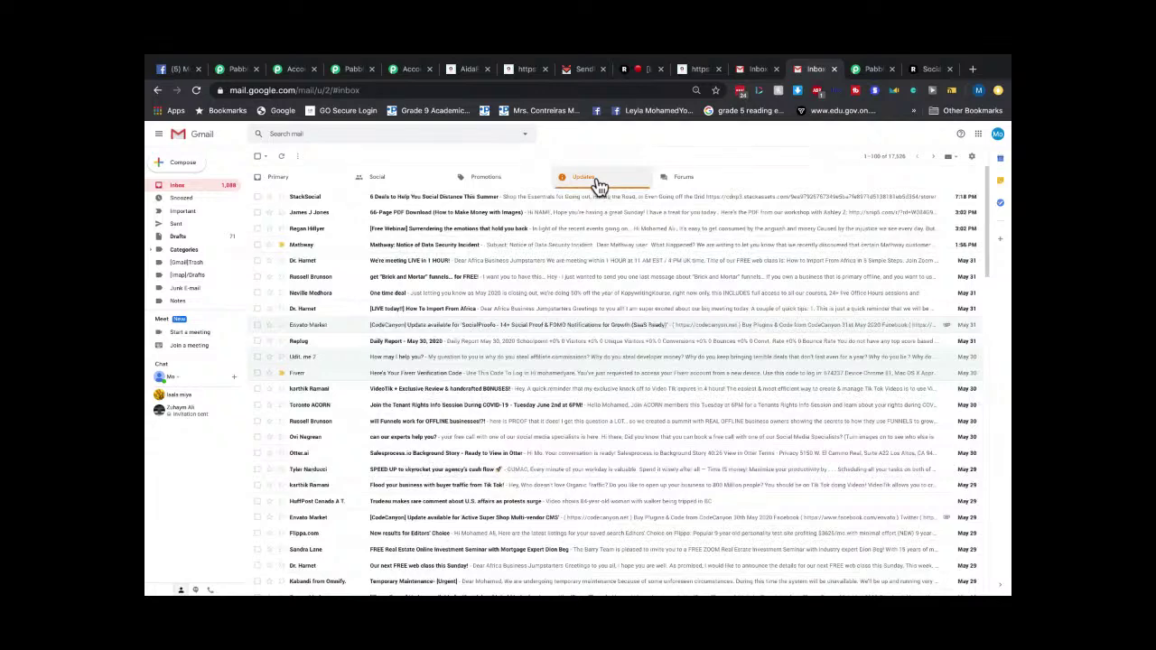
left_click(693, 176)
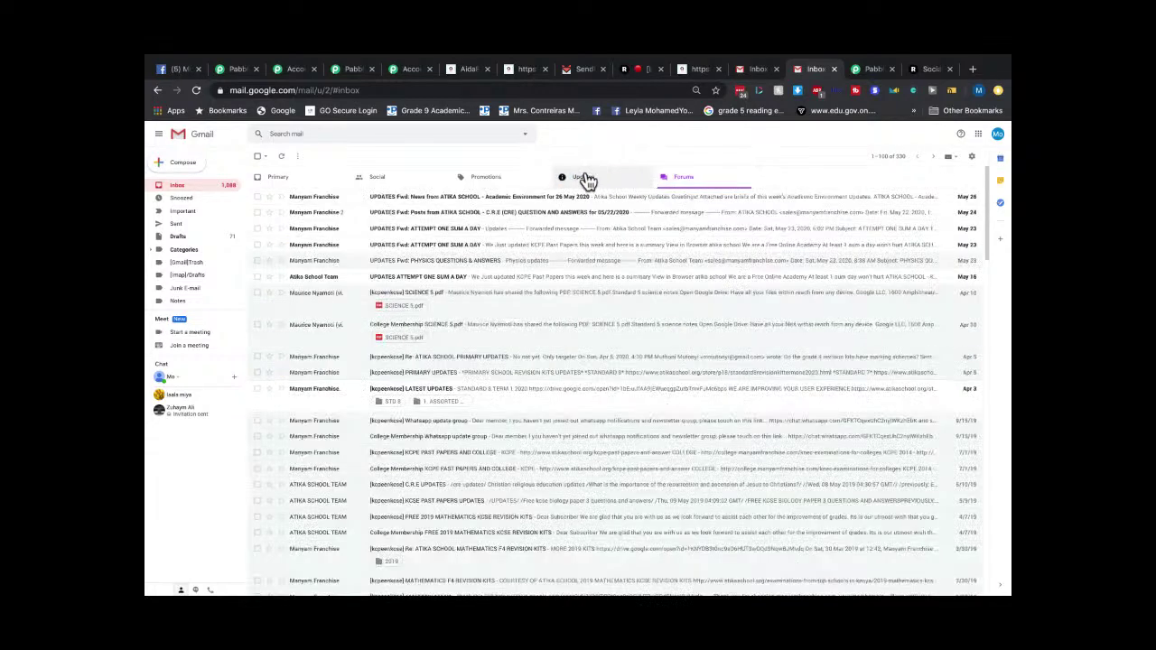
left_click(587, 181)
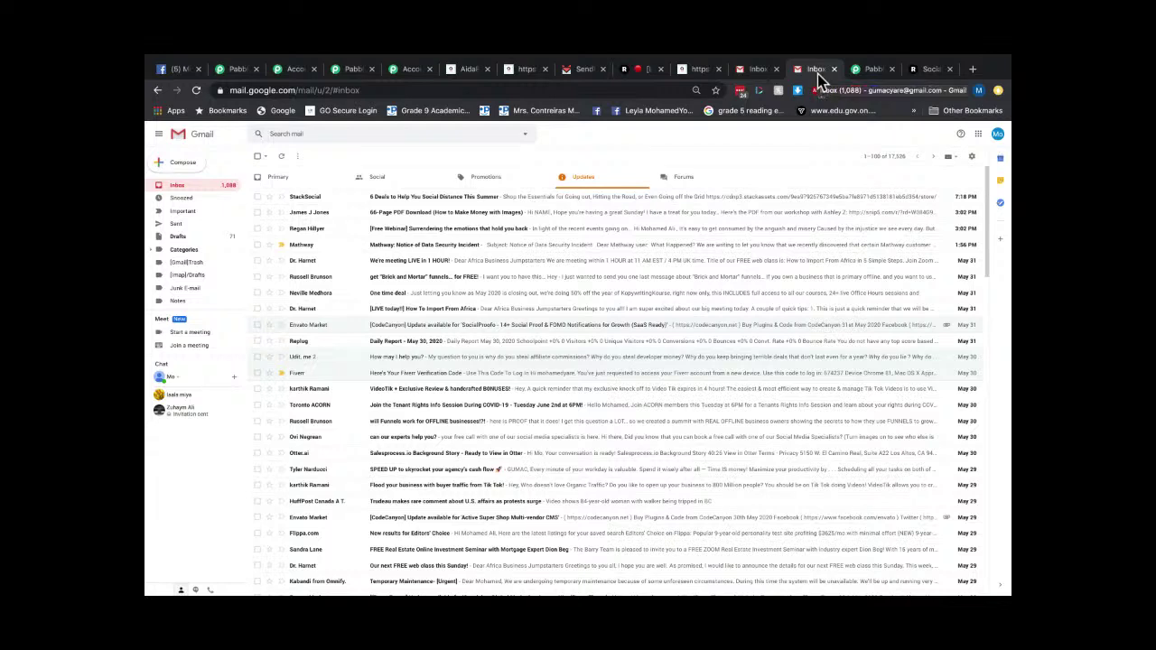
Open SendFox's automation series list and view the welcome series' extra actions without changing anything.
left_click(693, 73)
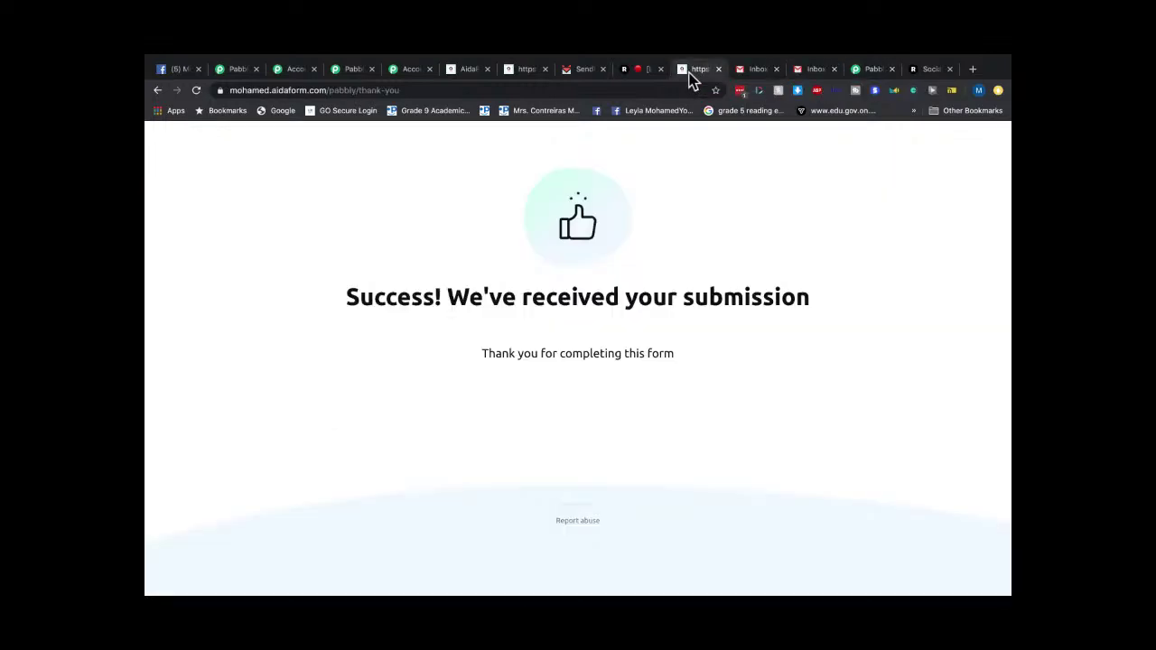
left_click(581, 76)
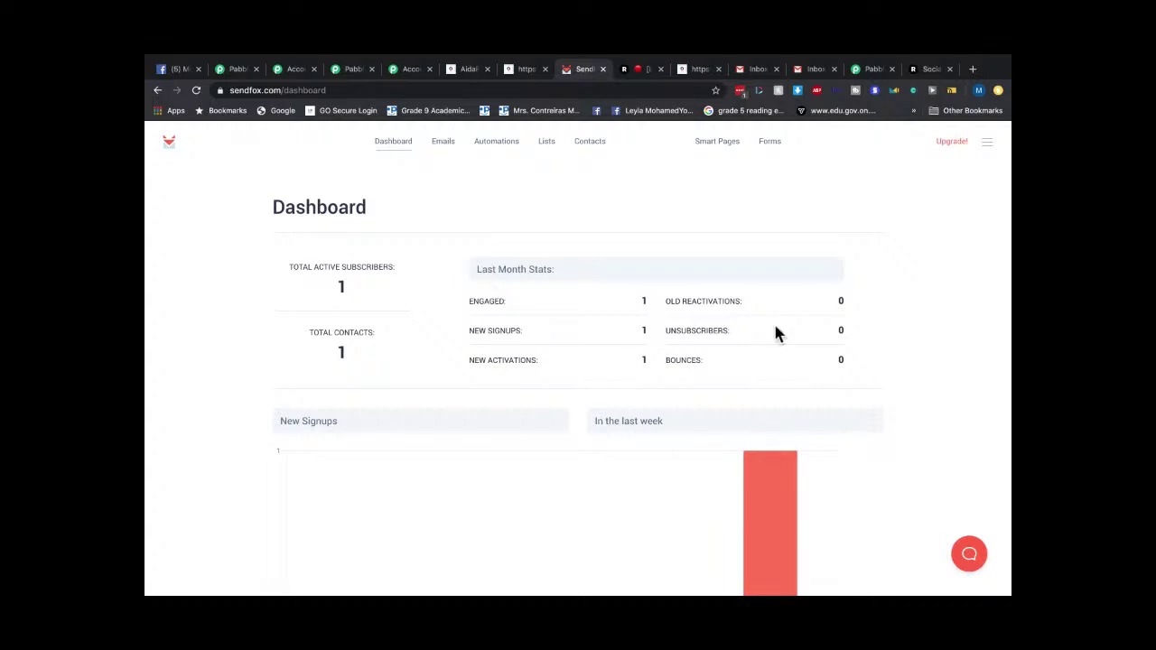
left_click(498, 145)
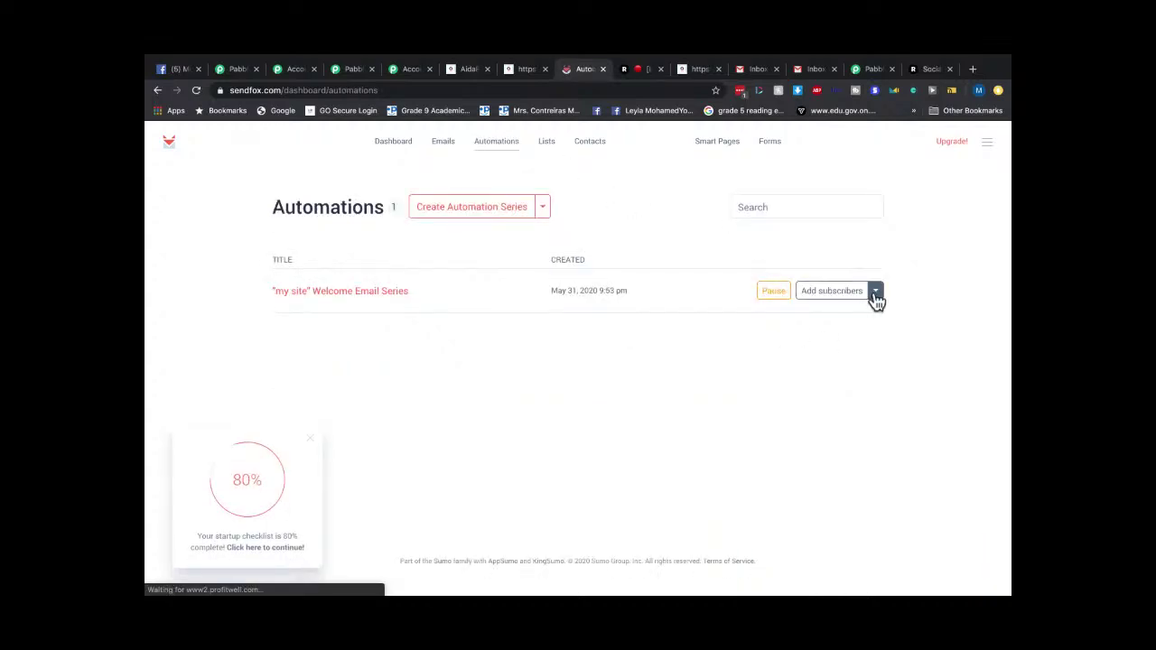
left_click(874, 298)
left_click(792, 306)
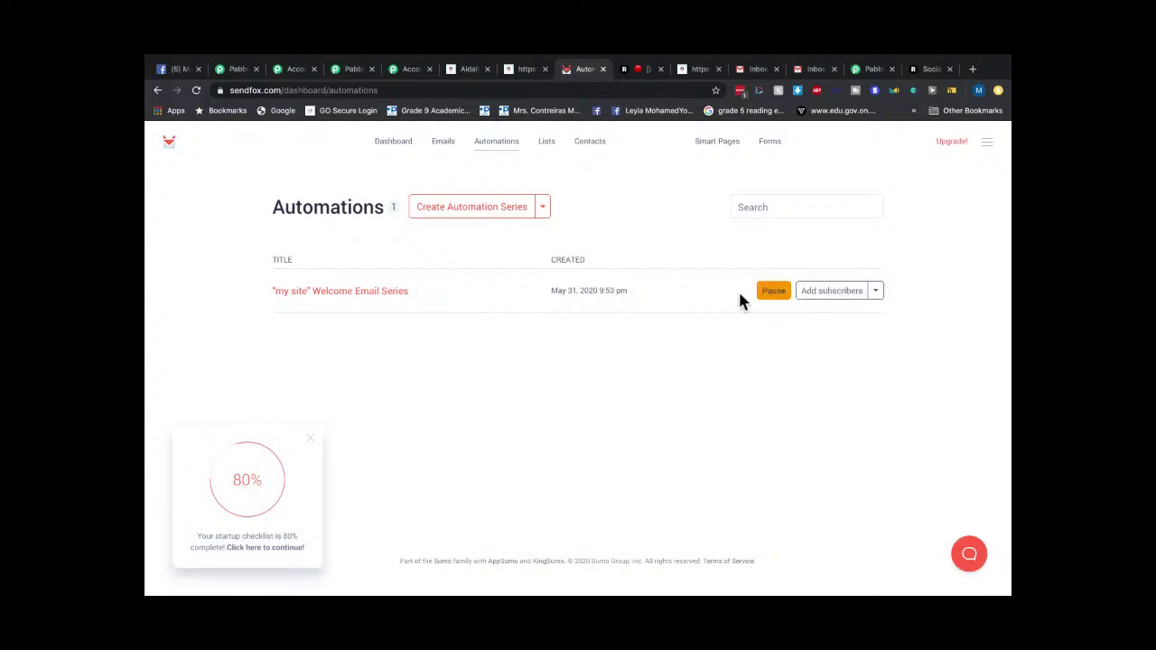
Confirm the 'my site' Welcome Email Series triggers on My Test Contacts, then return to the dashboard.
left_click(310, 298)
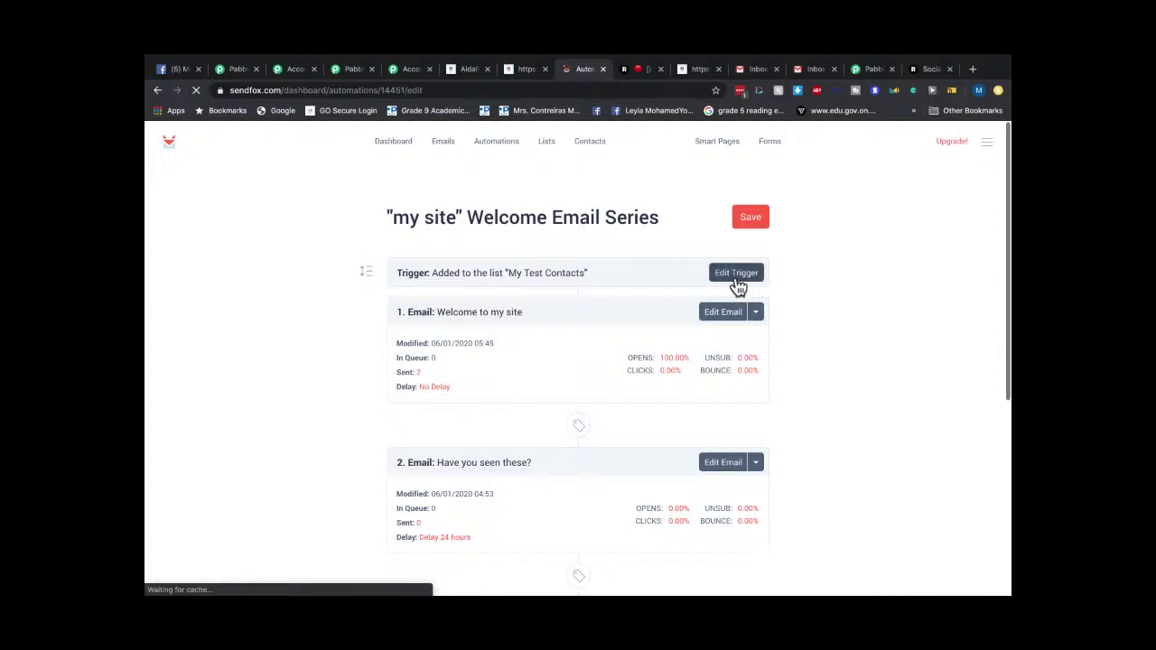
left_click(736, 277)
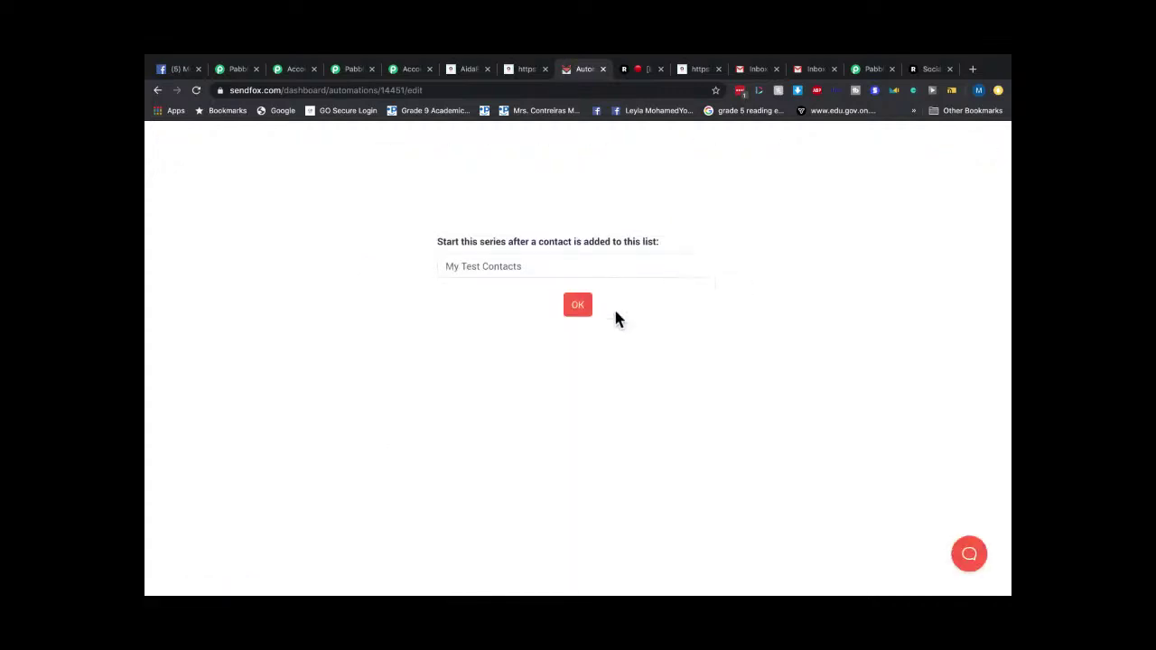
left_click(569, 309)
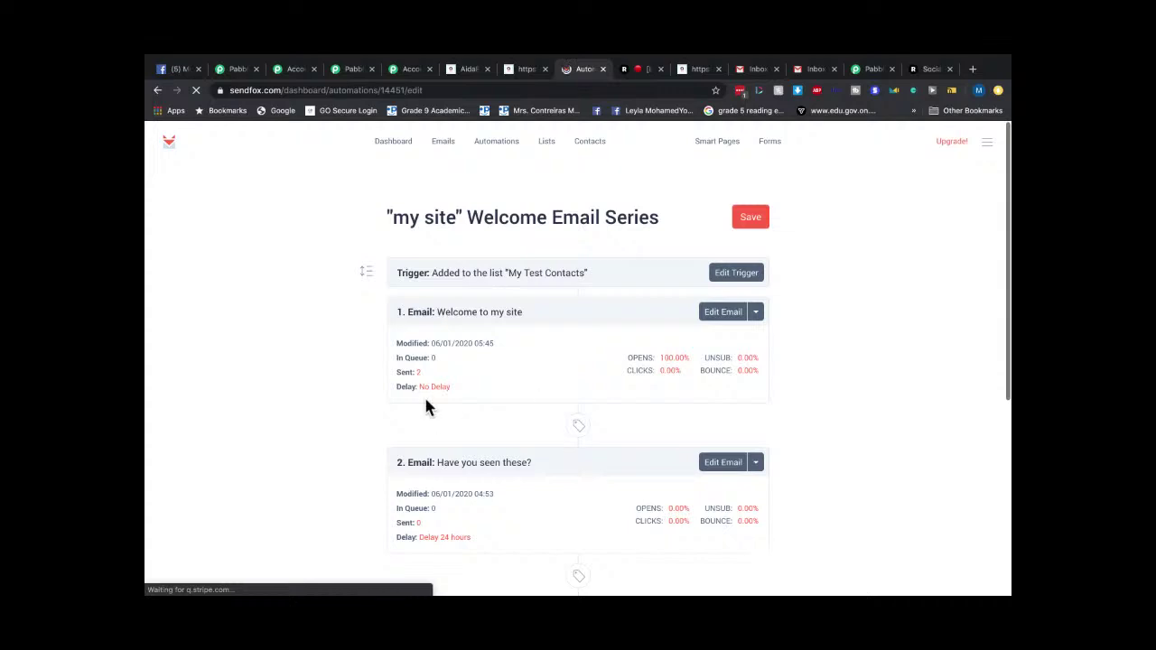
scroll(744, 411, "down", 1)
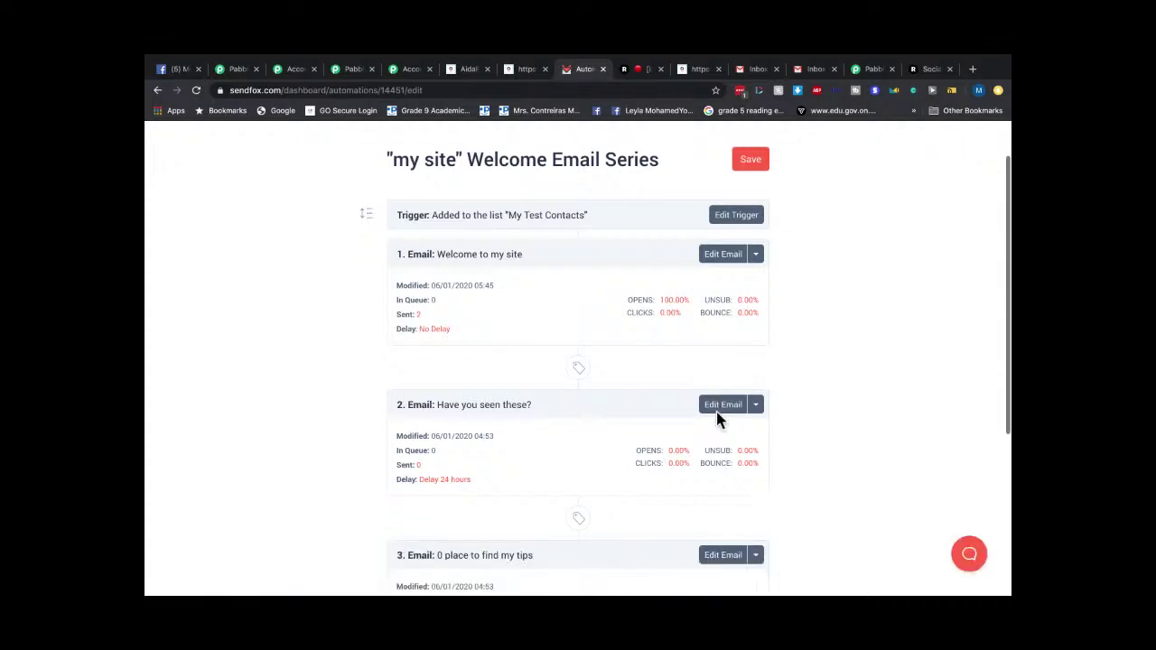
scroll(764, 278, "up", 1)
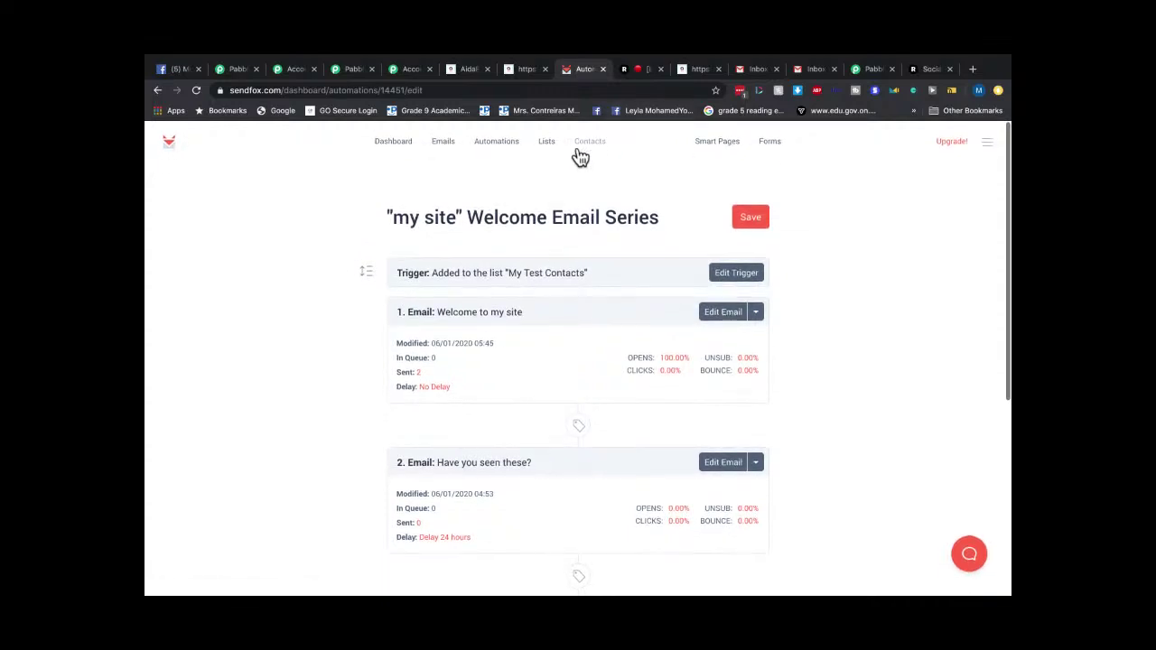
left_click(396, 147)
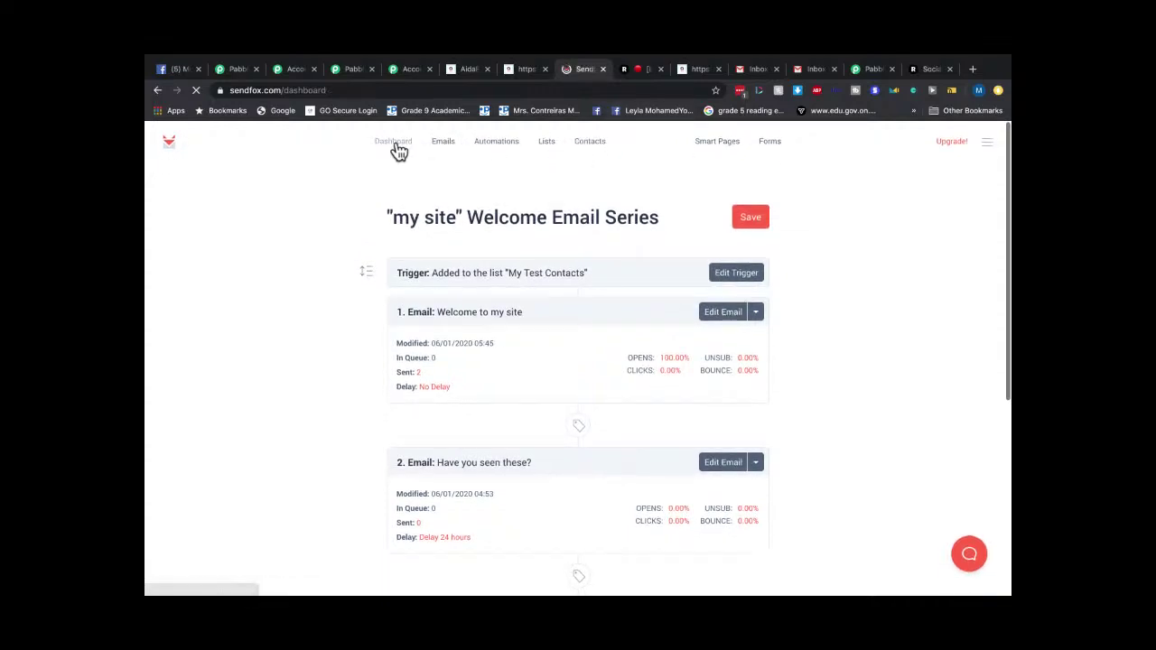
Check the Gmail inbox's Primary, Promotions, Updates and Forums categories for new mail.
left_click(816, 70)
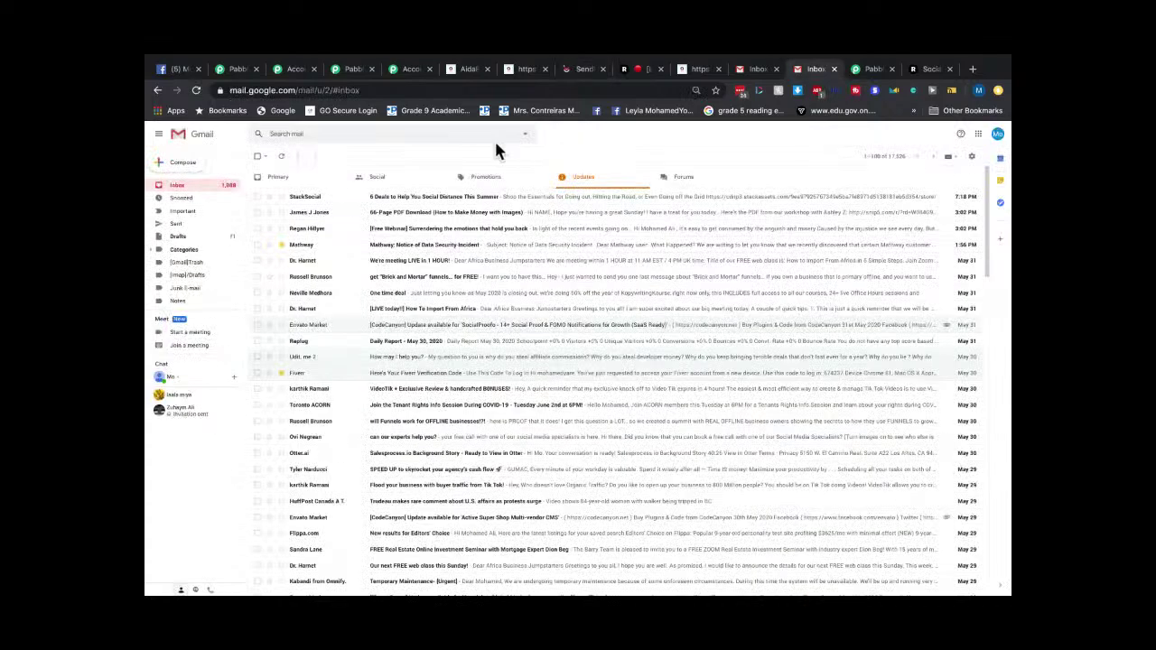
left_click(180, 187)
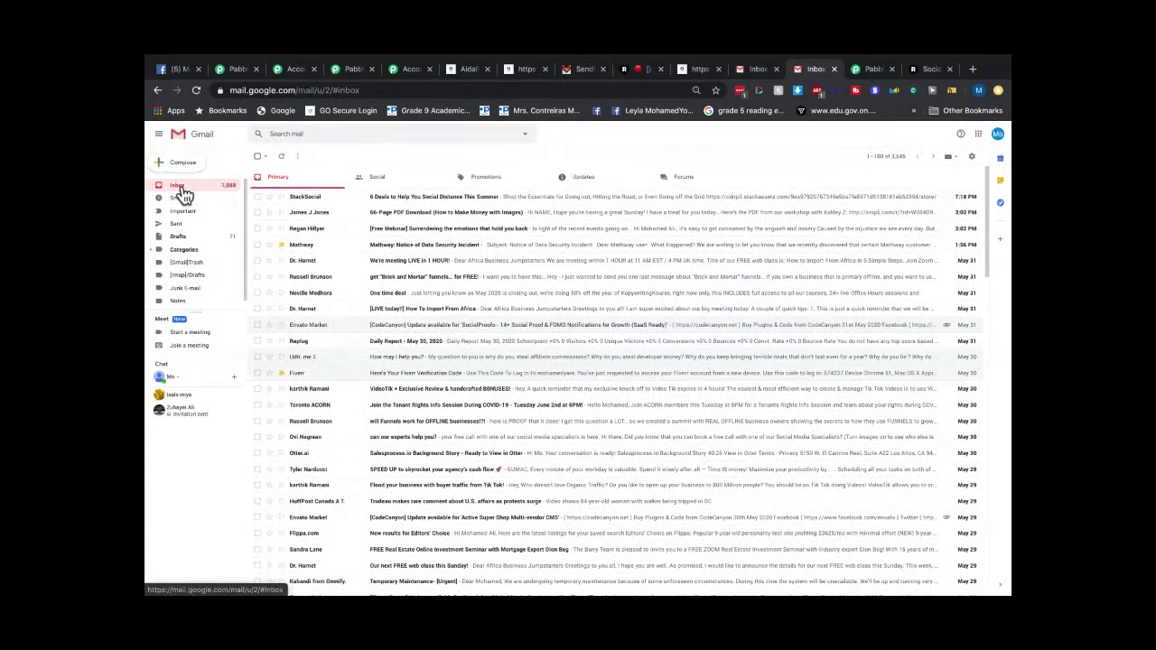
left_click(490, 177)
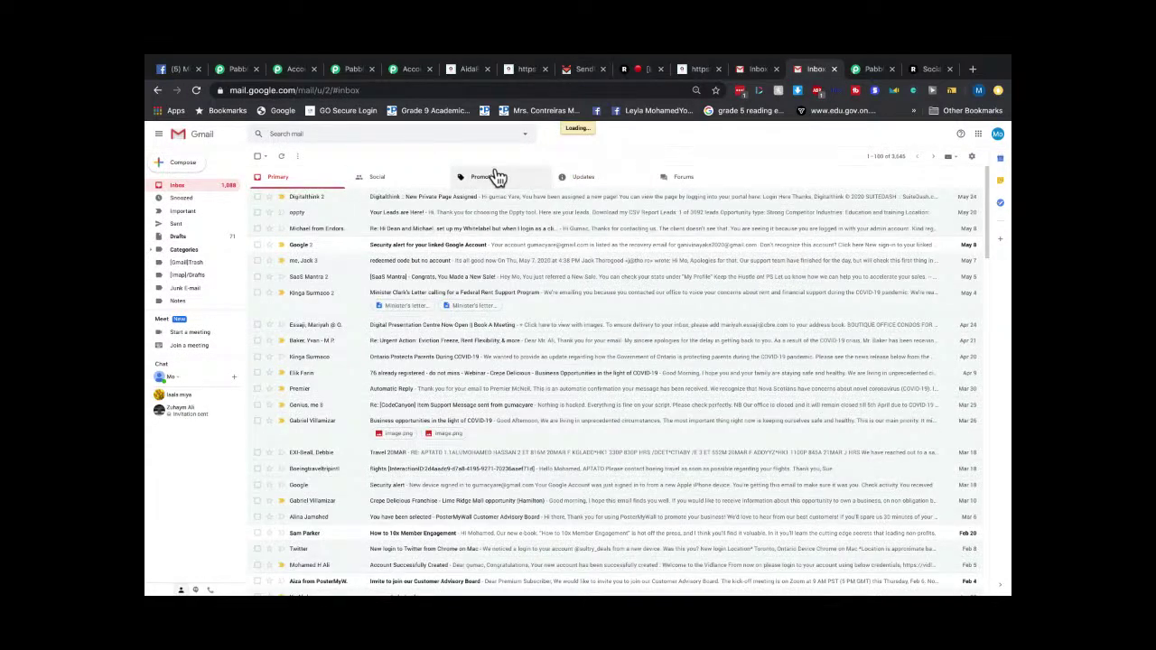
left_click(596, 183)
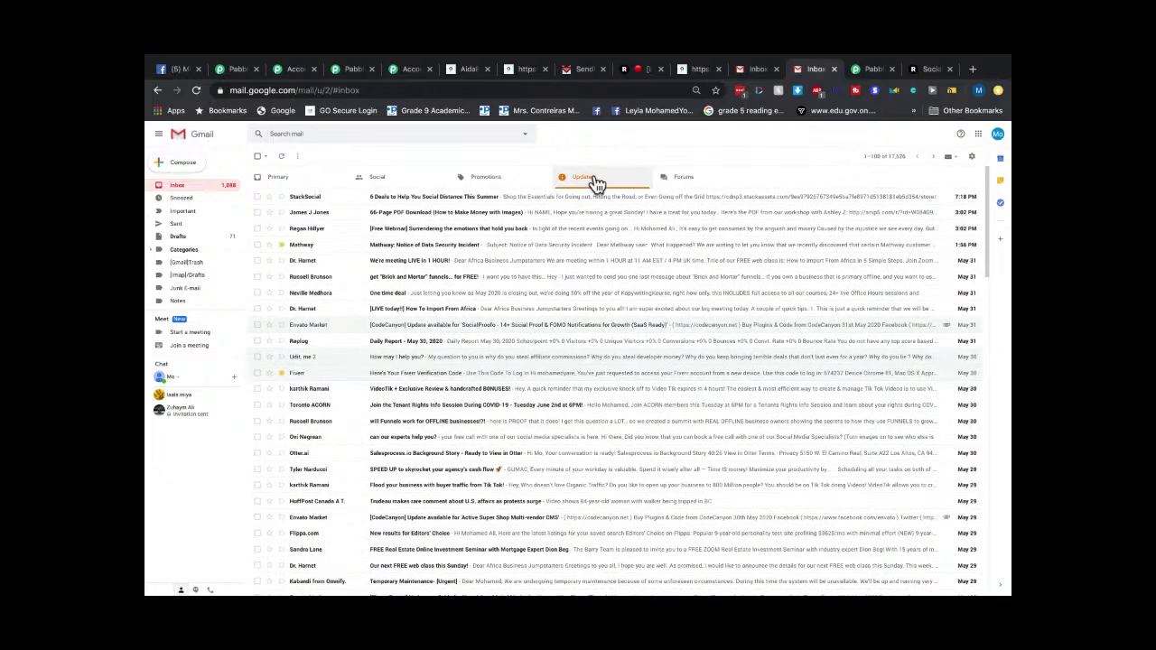
left_click(673, 183)
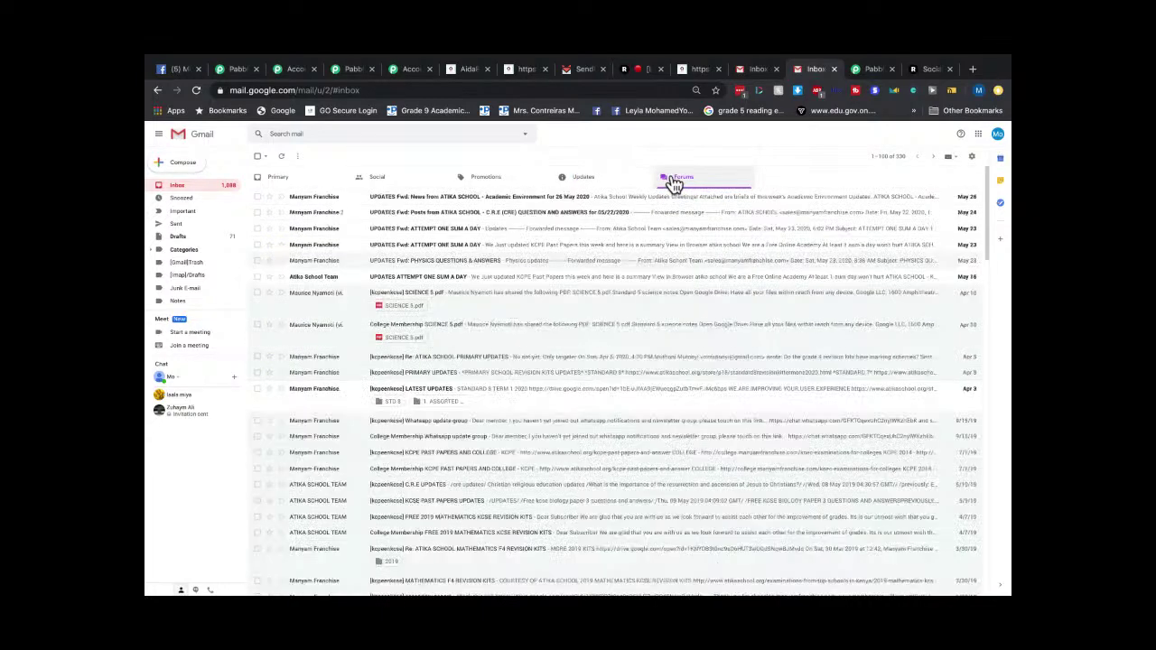
left_click(535, 184)
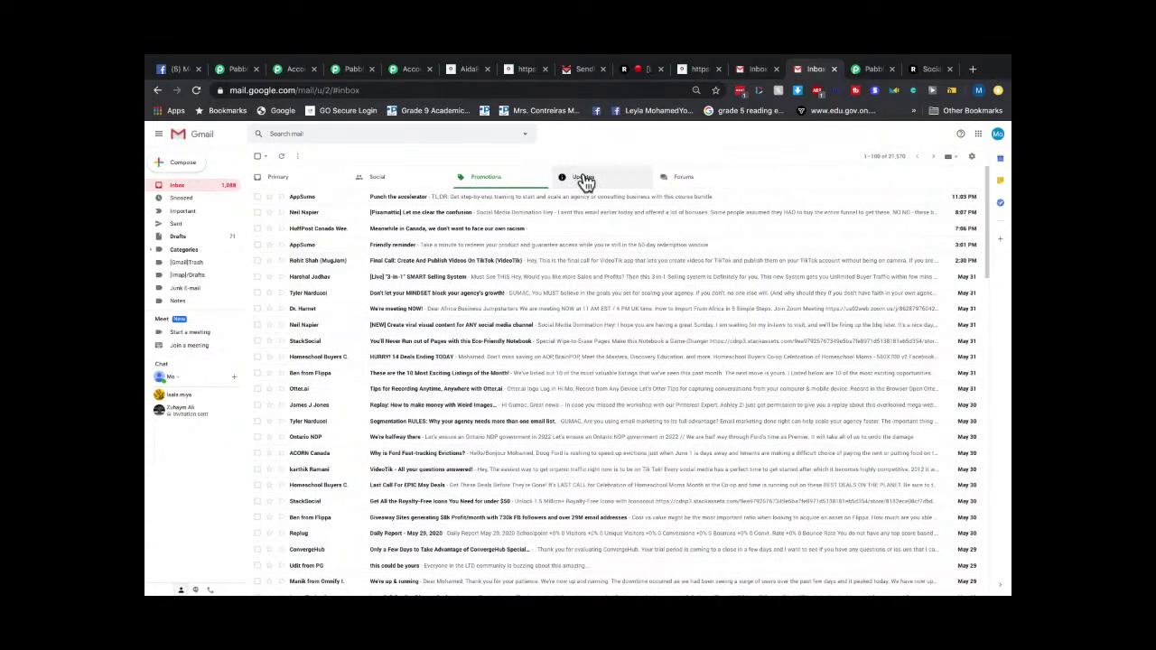
left_click(563, 181)
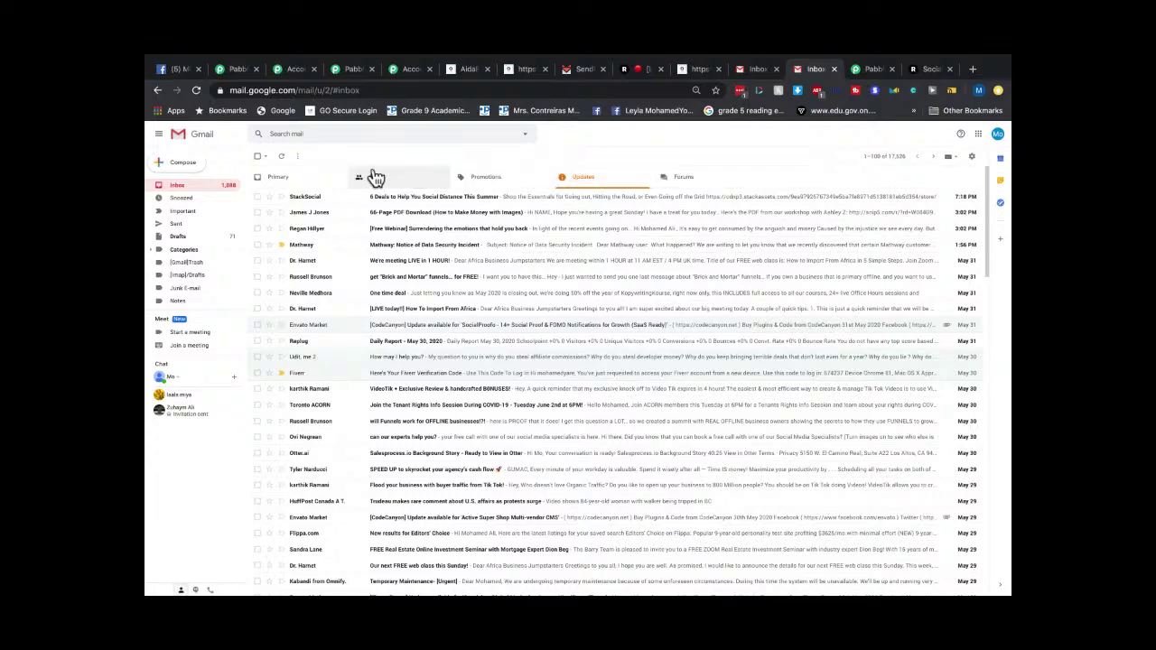
left_click(300, 181)
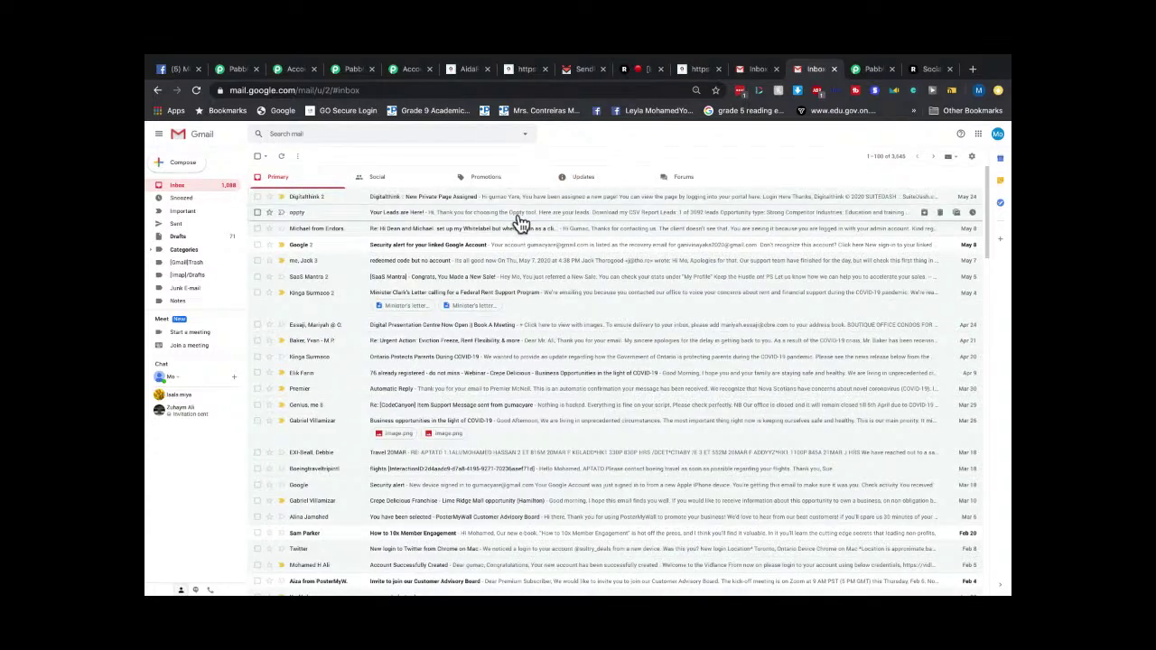
left_click(684, 176)
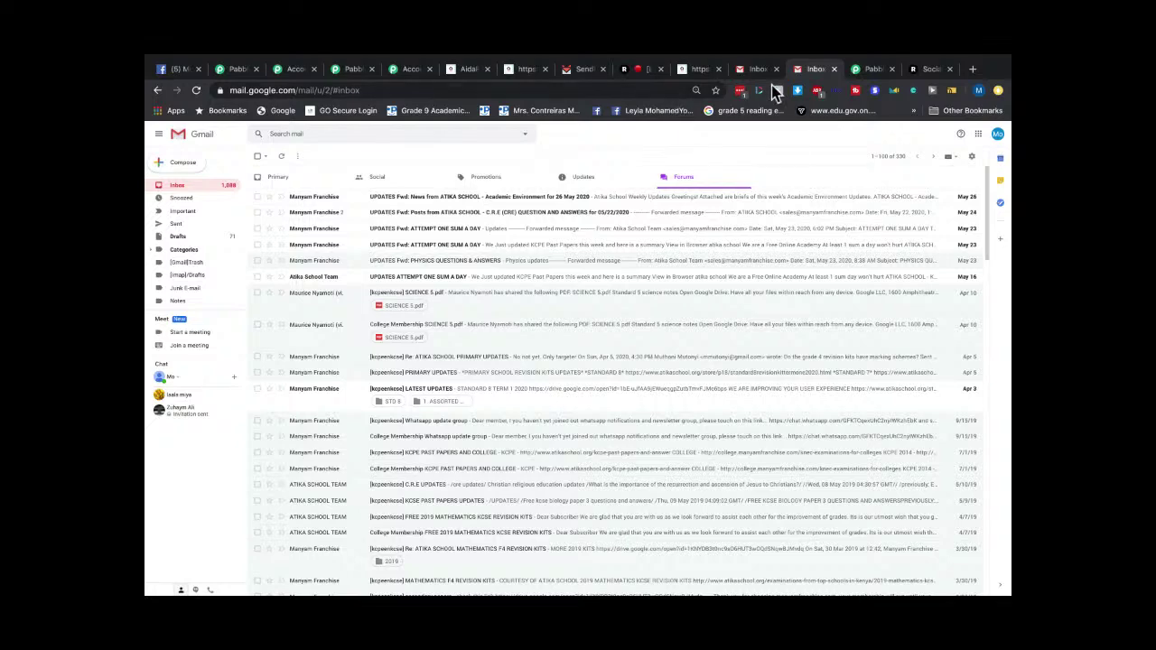
Check the second Gmail account's Updates, then return to SendFox's New Signups chart.
left_click(757, 70)
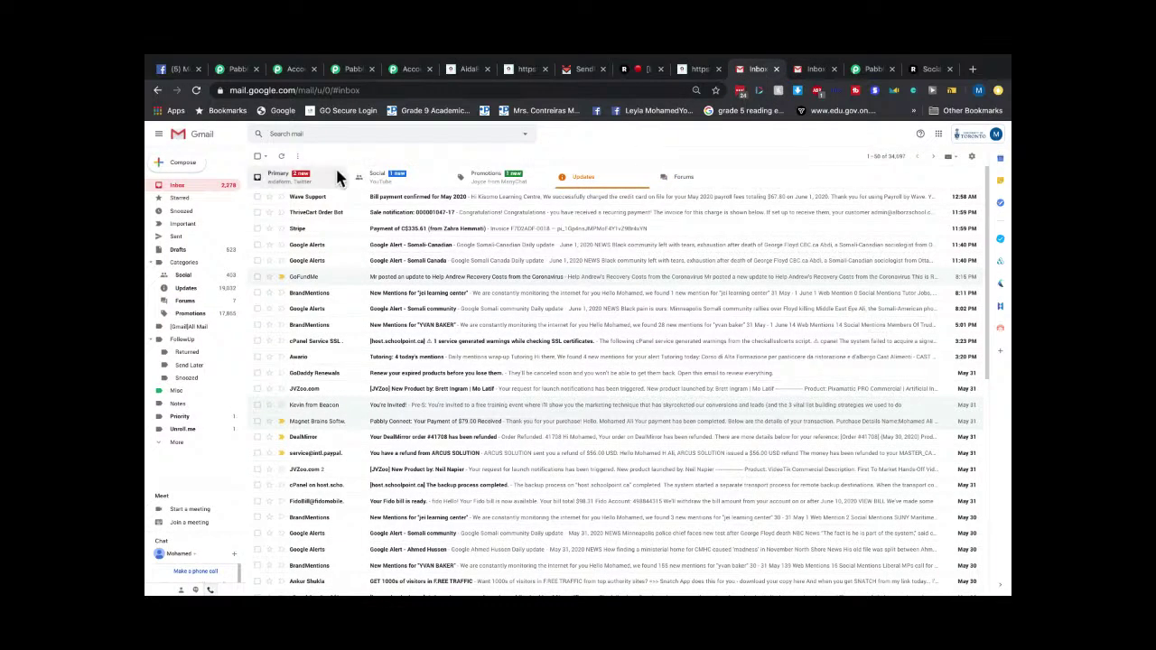
left_click(813, 70)
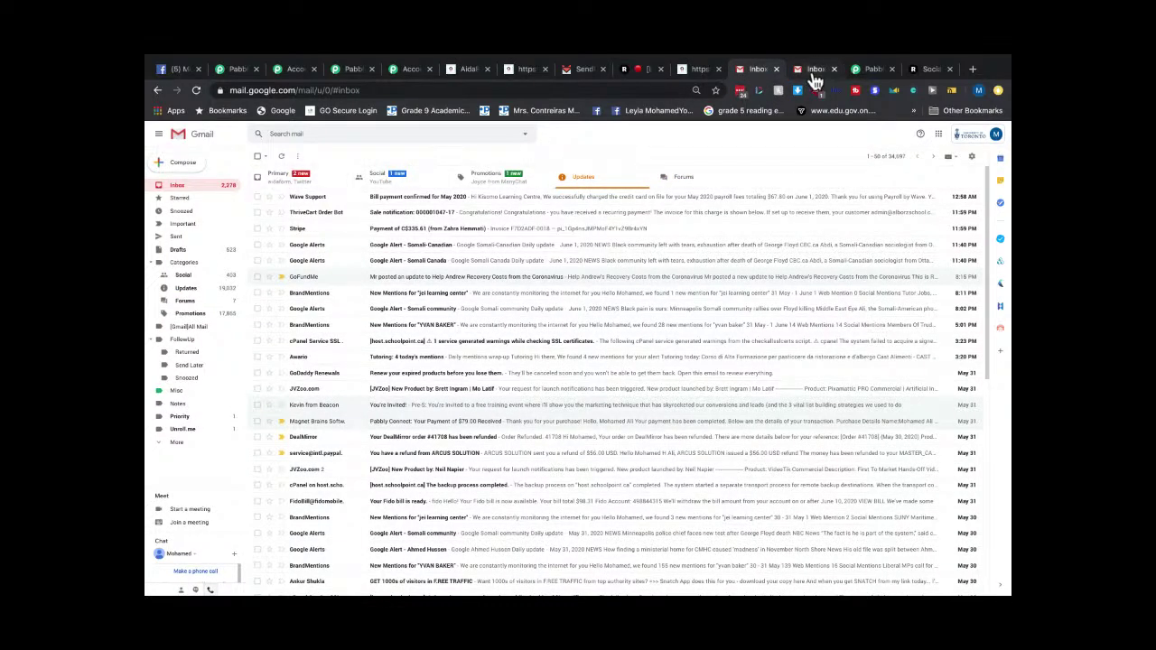
left_click(579, 182)
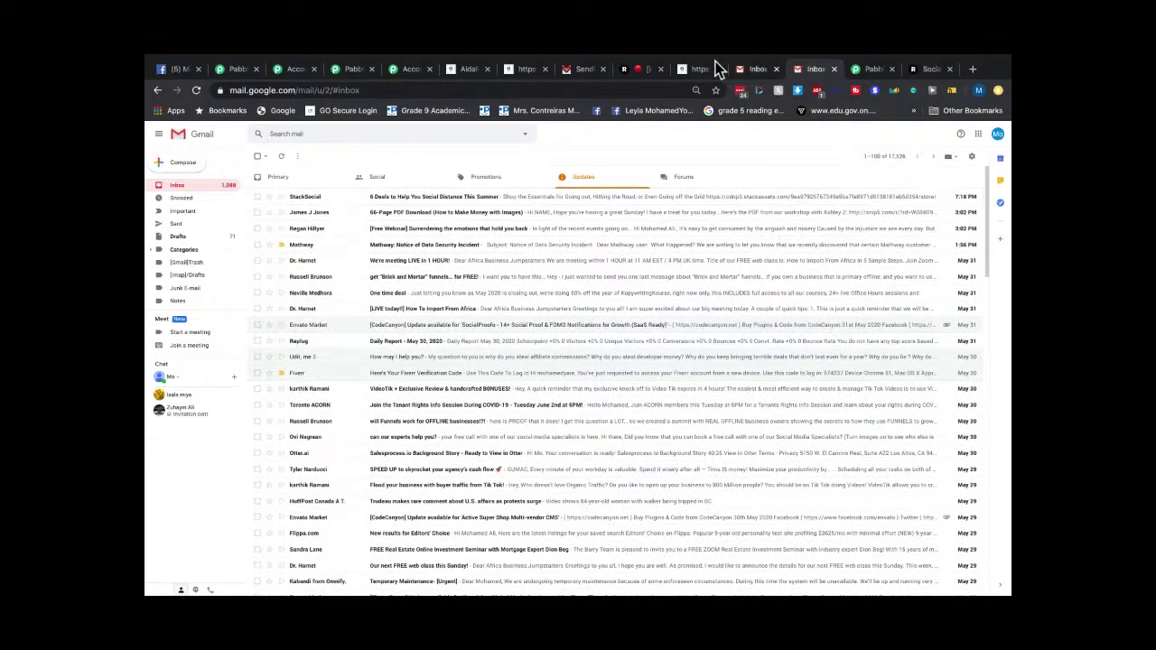
left_click(572, 70)
scroll(609, 340, "down", 3)
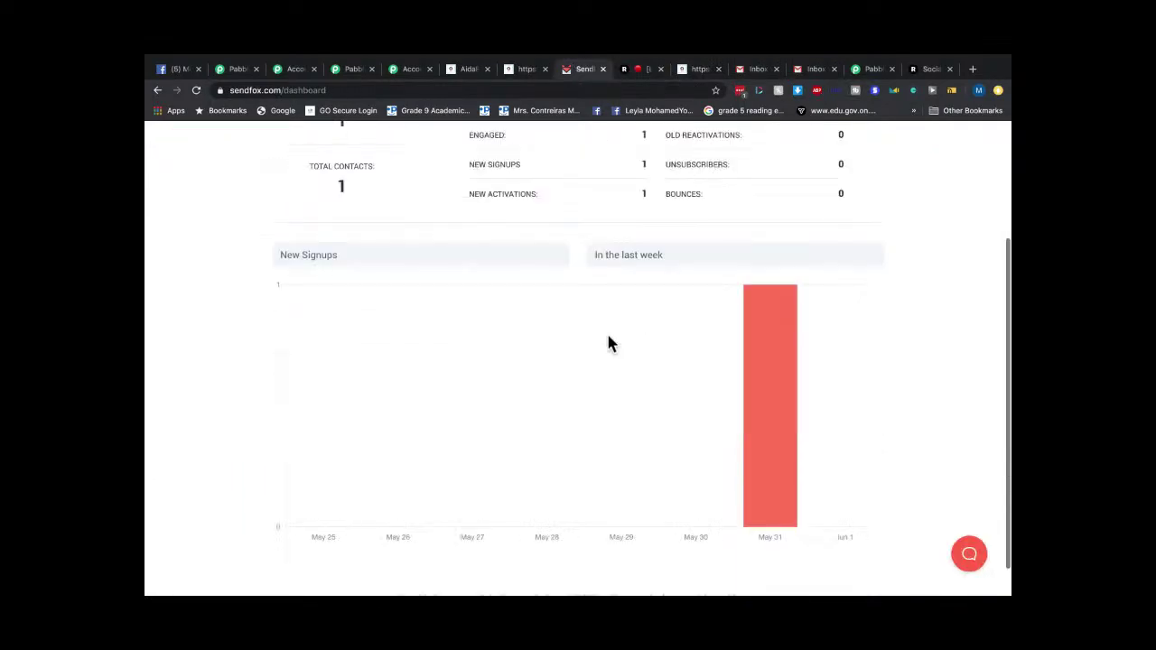
Open the 'Welcome to my site' email of the 'my site' Welcome Email Series for editing.
scroll(623, 339, "up", 3)
scroll(650, 343, "down", 1)
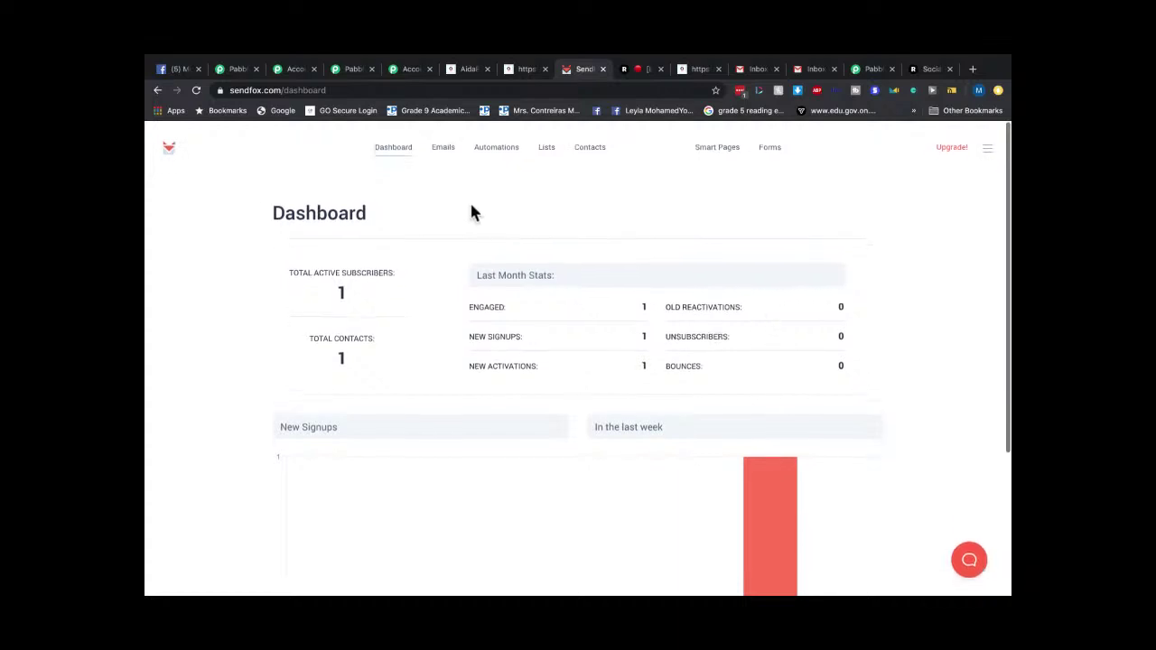
left_click(396, 144)
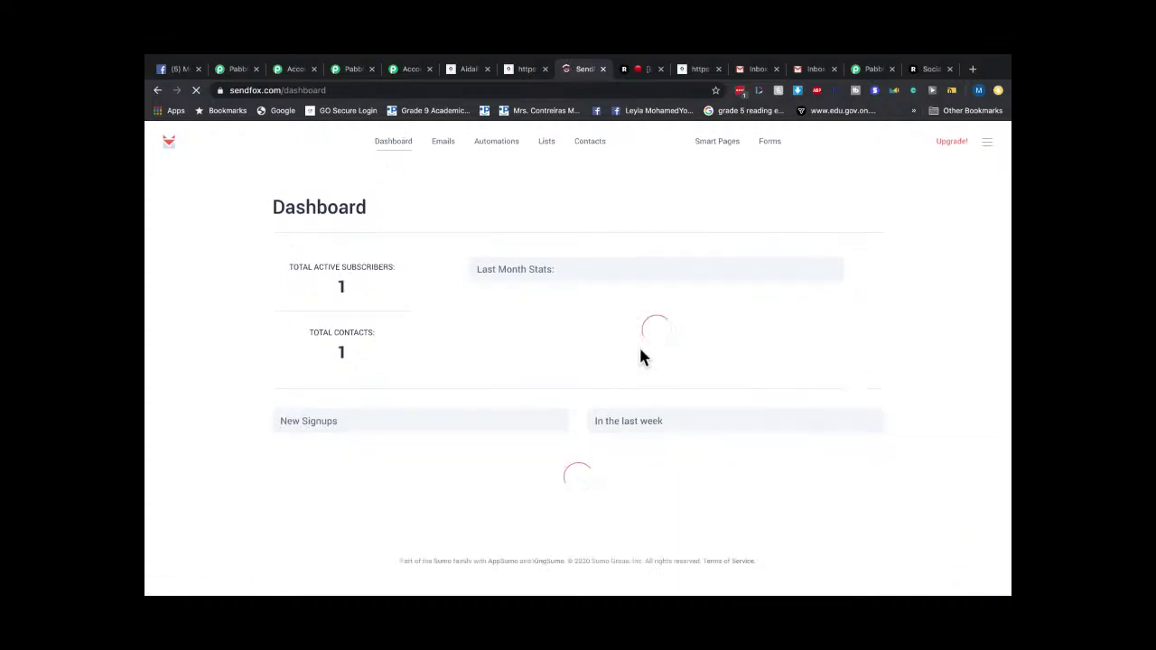
left_click(492, 142)
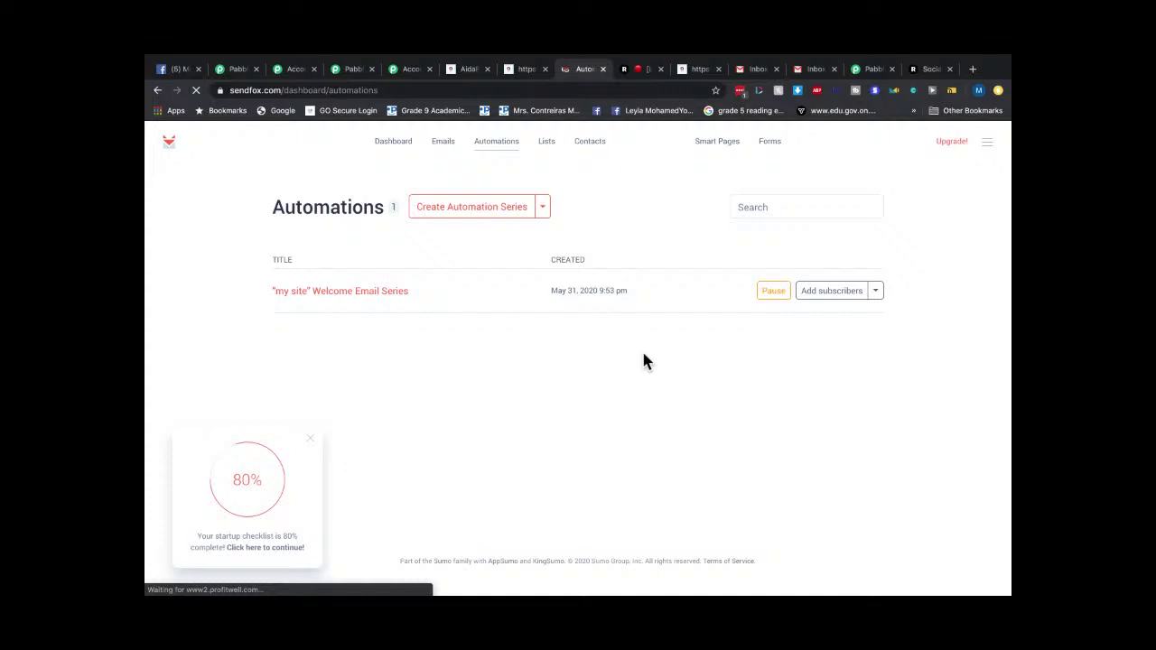
left_click(361, 294)
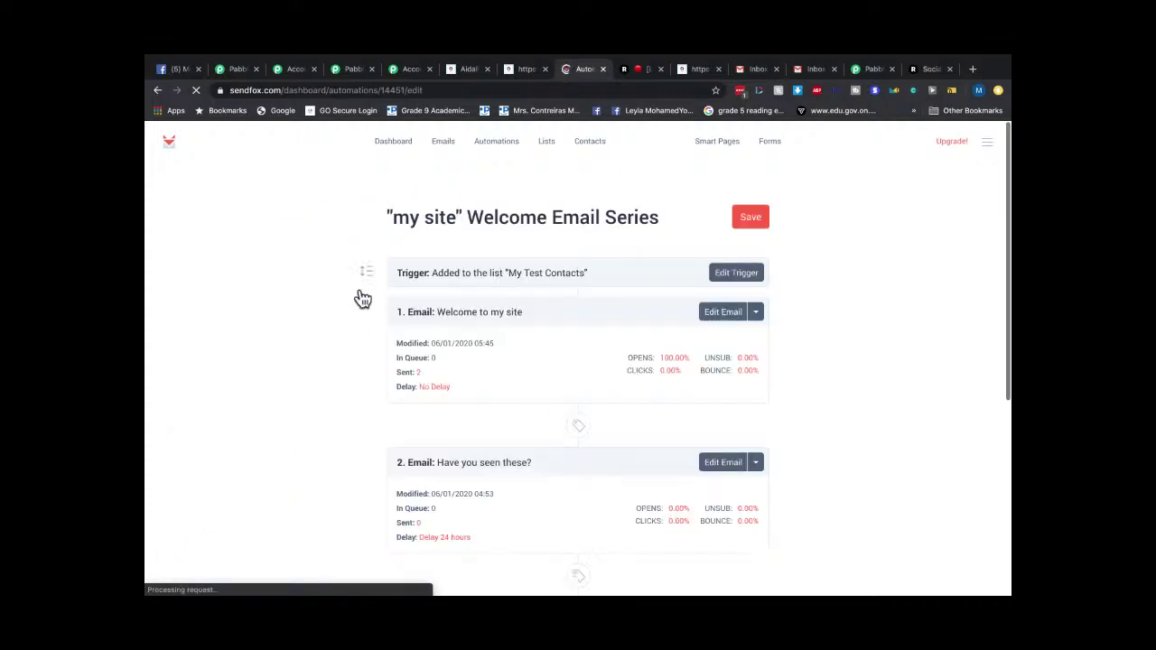
scroll(660, 336, "down", 3)
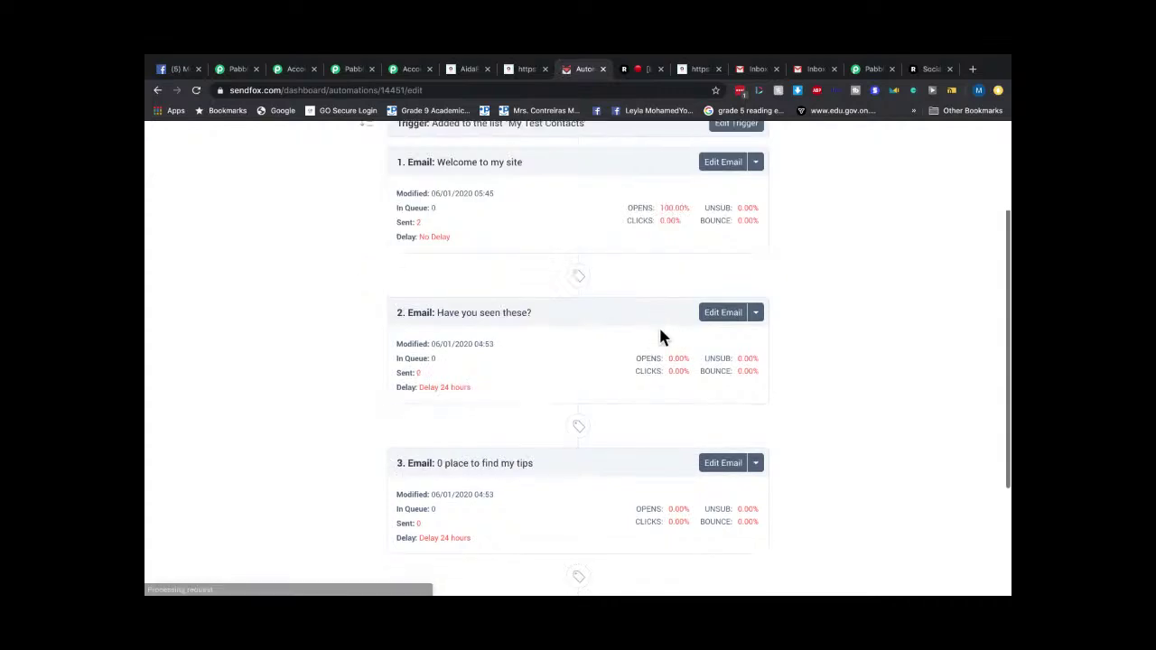
scroll(779, 299, "up", 3)
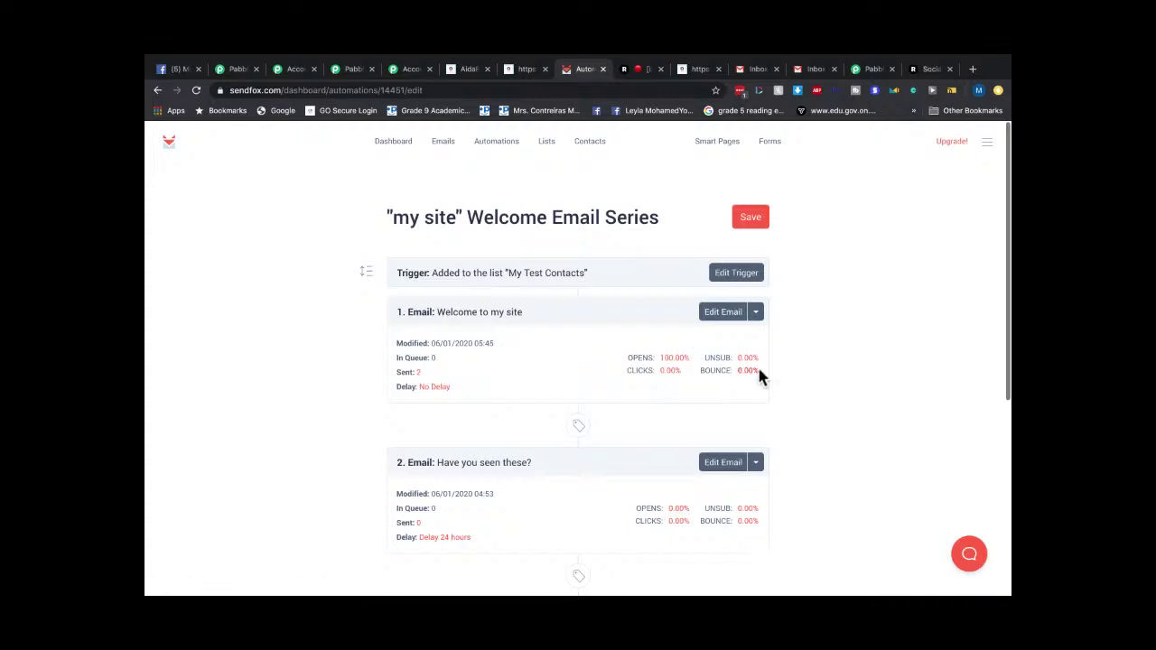
left_click(723, 312)
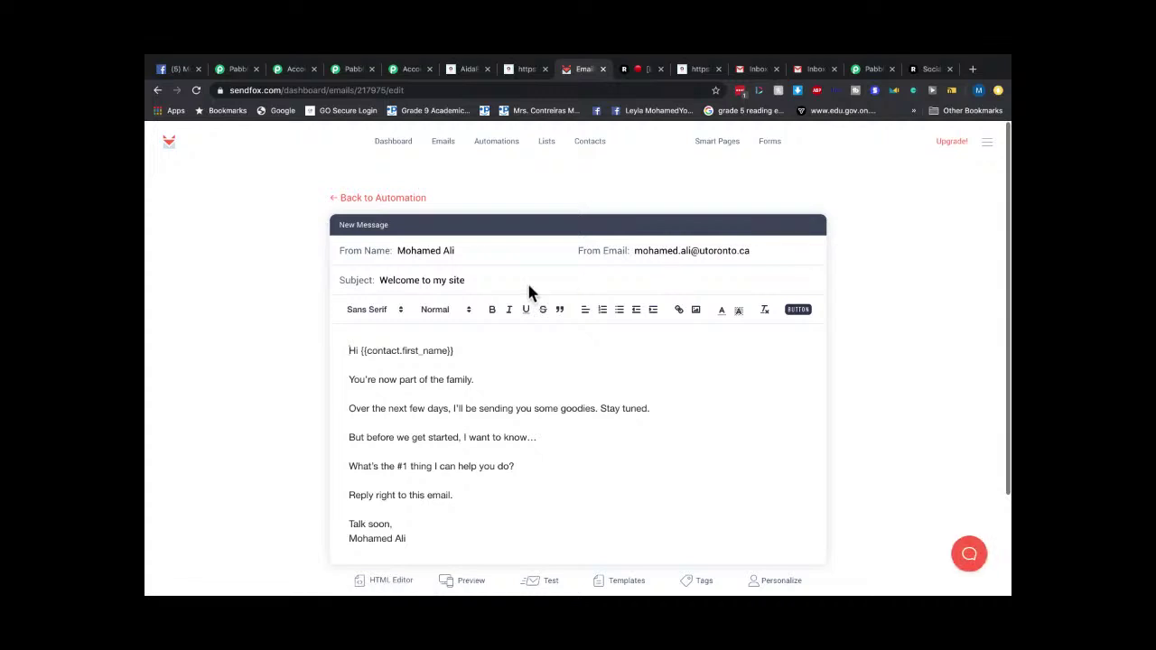
Replace the welcome email's subject with 'TEST' and save it.
left_click(635, 253)
scroll(565, 369, "down", 2)
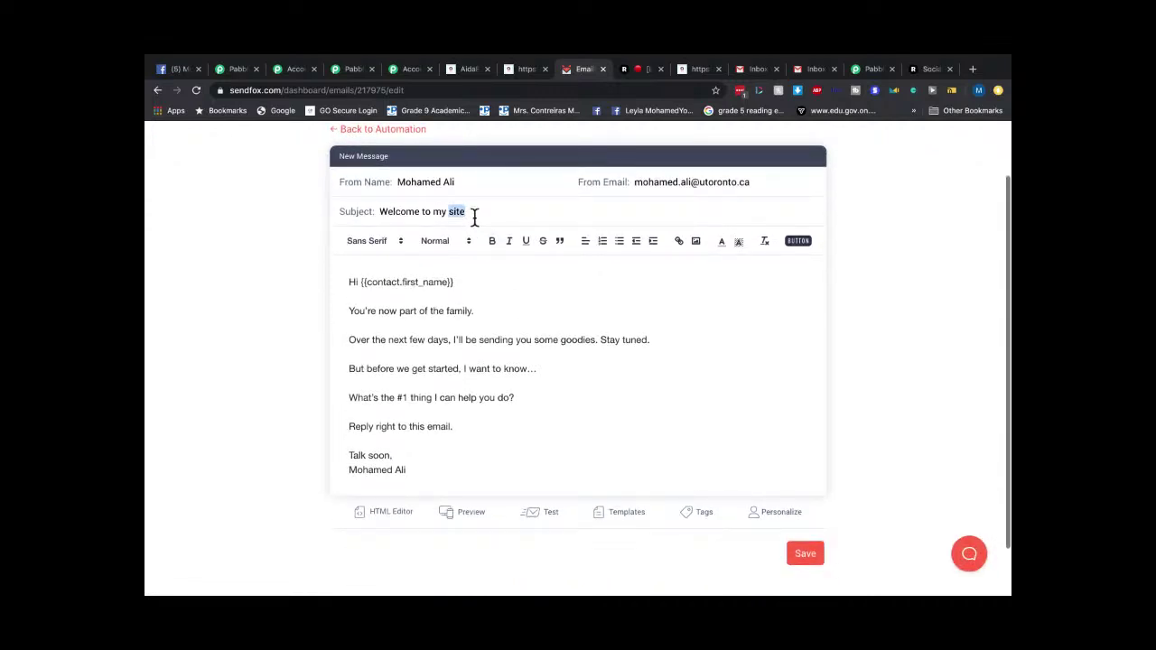
triple_click(474, 217)
type("TEST")
left_click(810, 561)
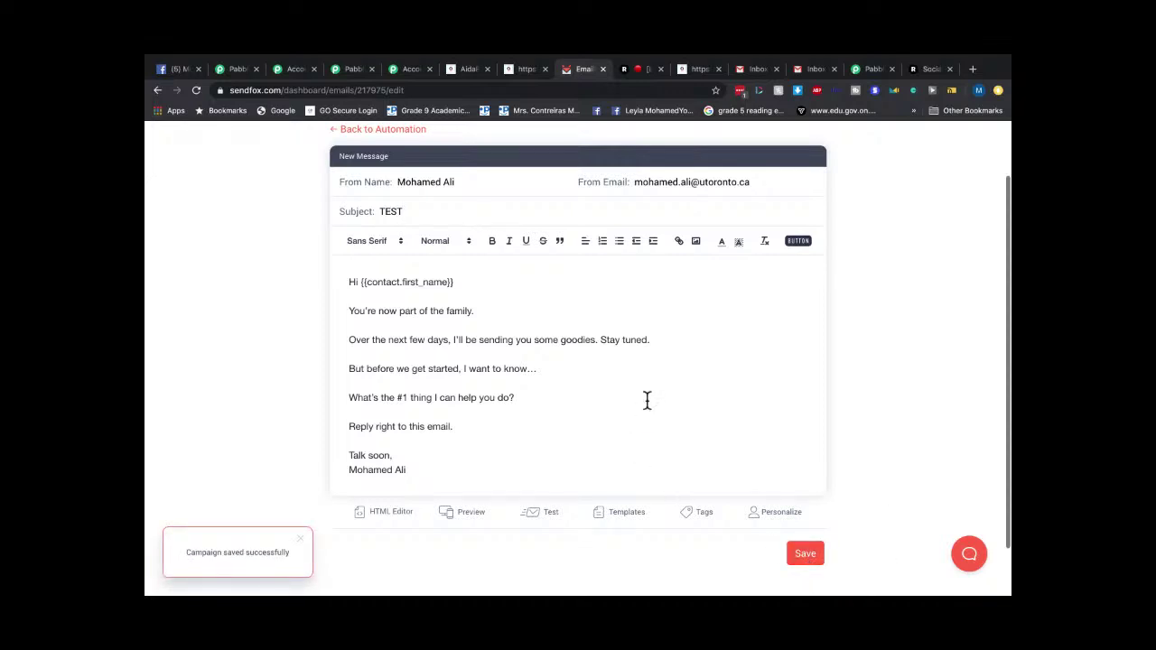
Save the email again and return to the 'my site' Welcome Email Series.
scroll(482, 330, "up", 2)
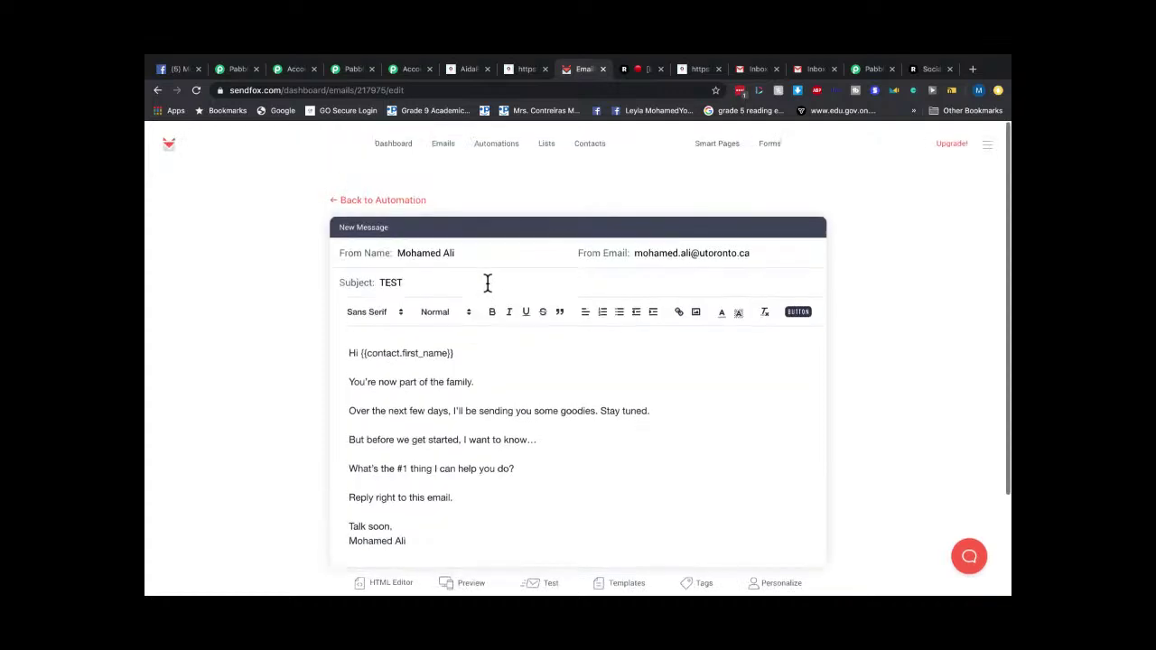
scroll(599, 348, "down", 2)
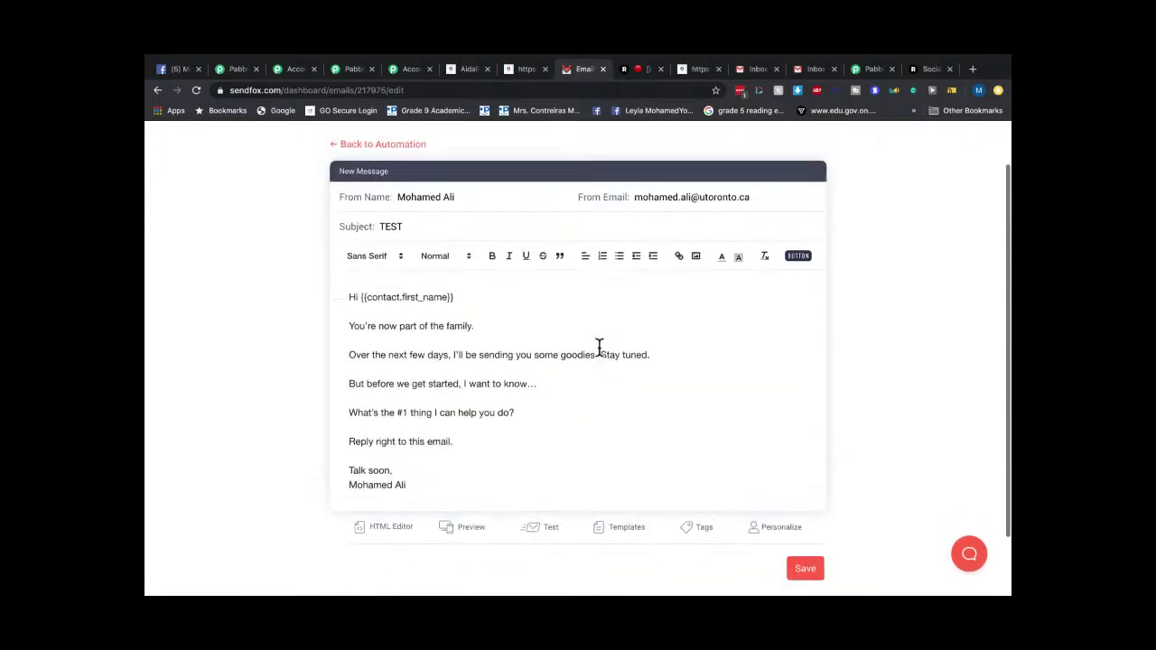
left_click(804, 566)
scroll(699, 457, "up", 2)
left_click(348, 198)
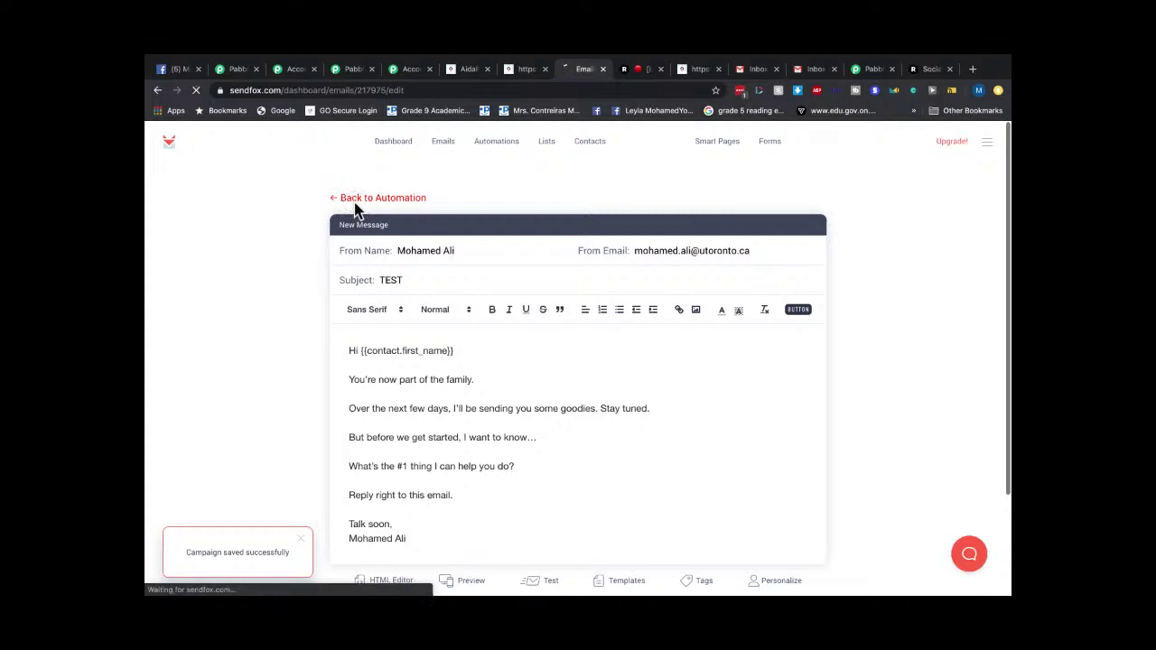
scroll(534, 342, "down", 1)
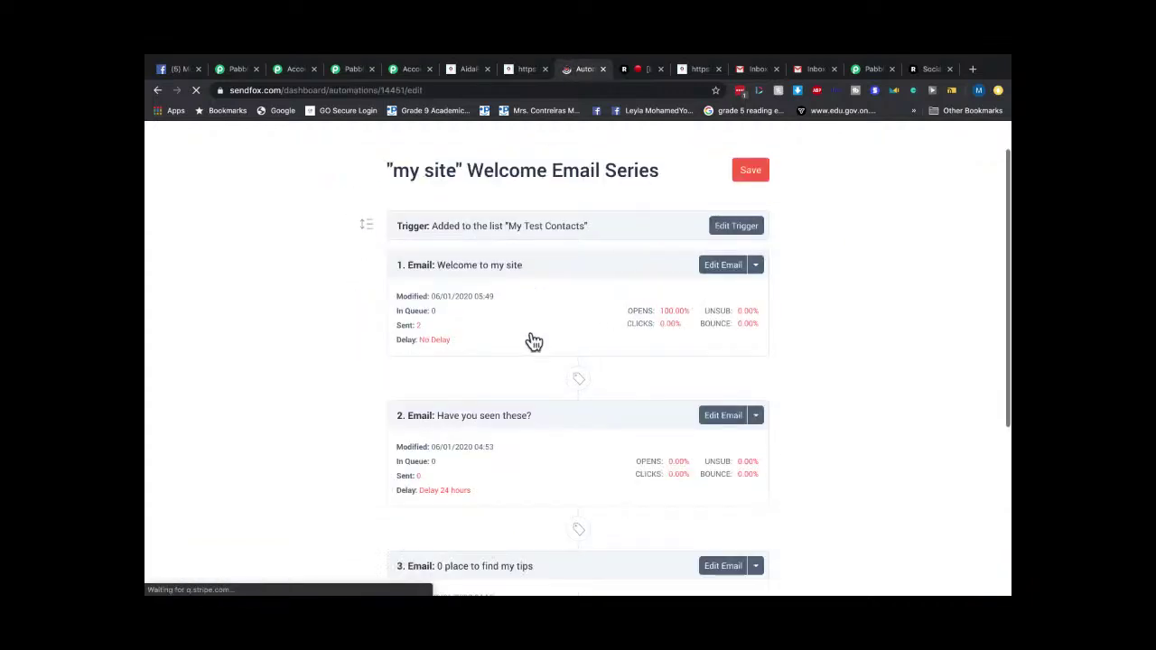
View the one-subscriber My Test Contacts list, then go back to the SendFox dashboard.
scroll(464, 302, "down", 3)
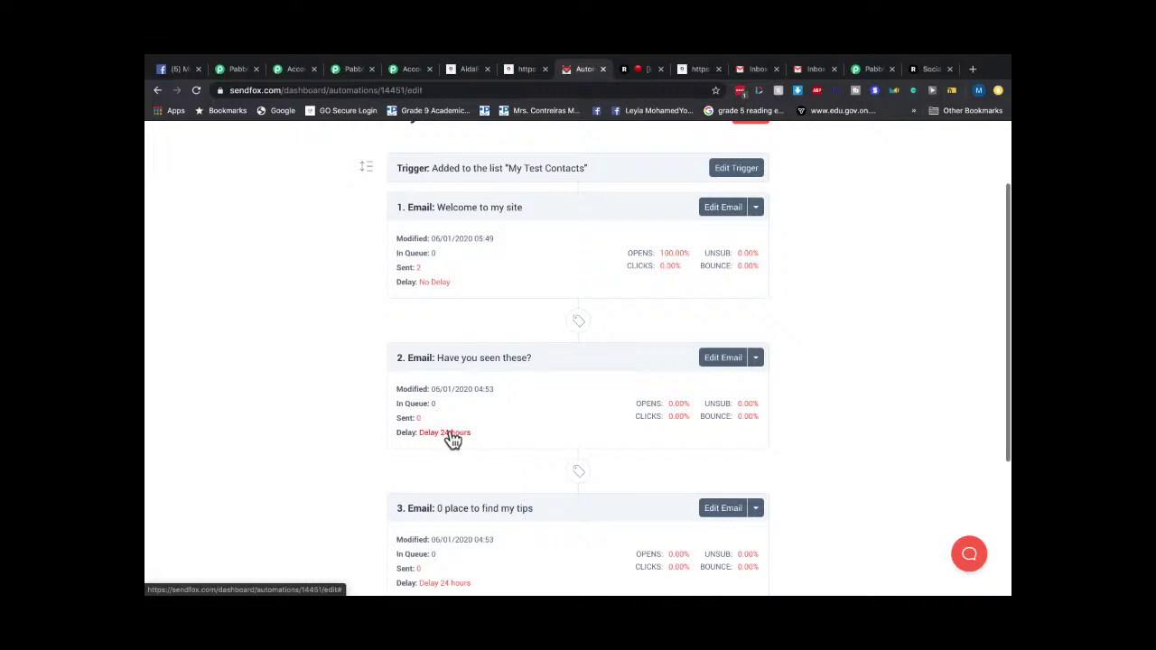
scroll(501, 405, "down", 3)
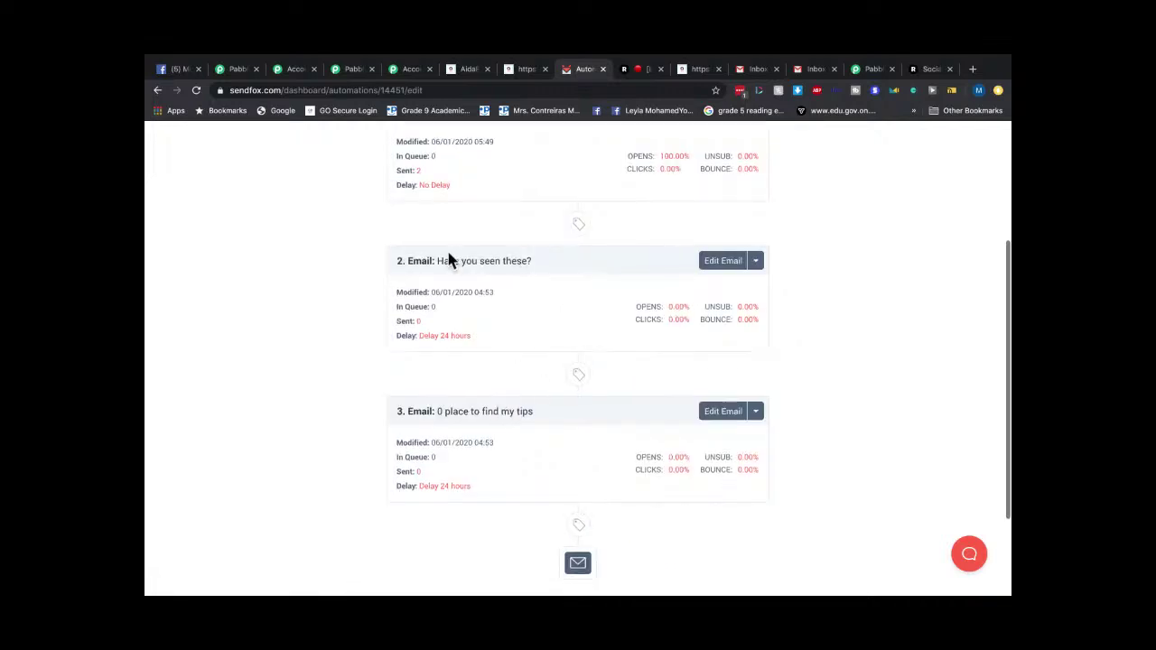
scroll(488, 316, "up", 5)
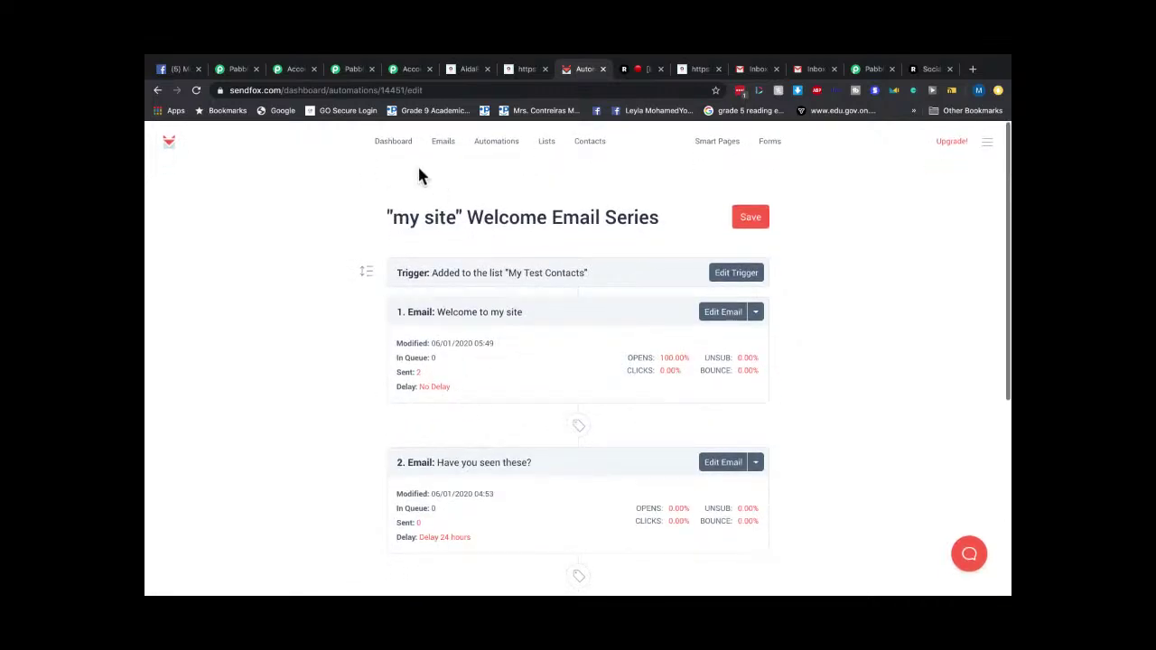
left_click(442, 143)
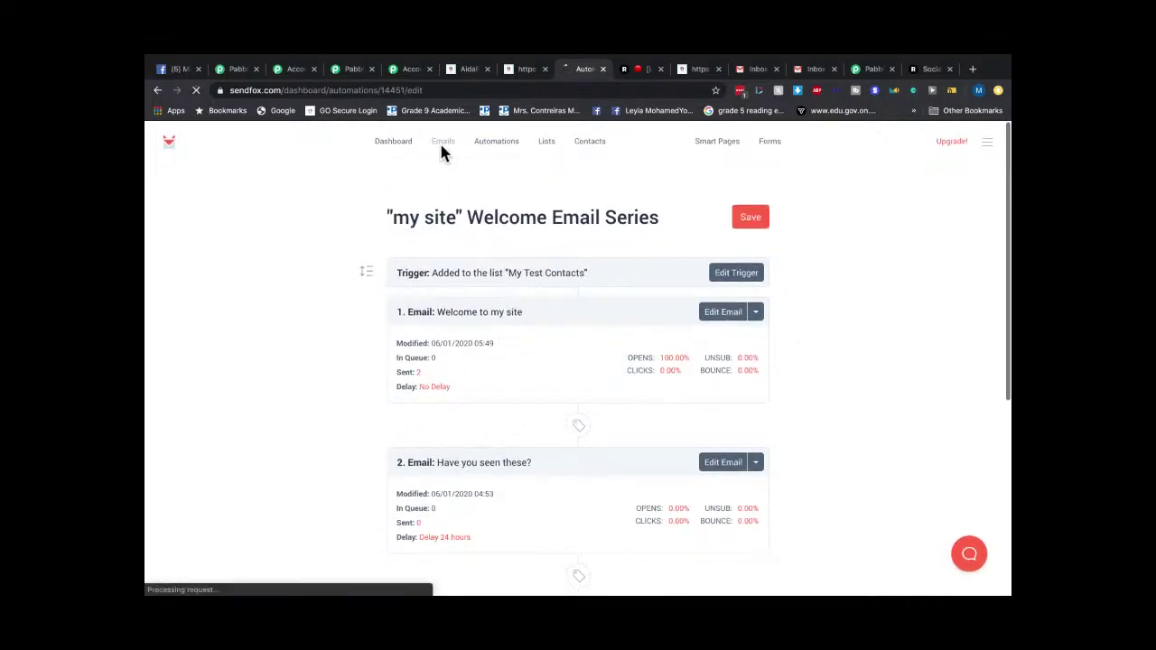
left_click(548, 148)
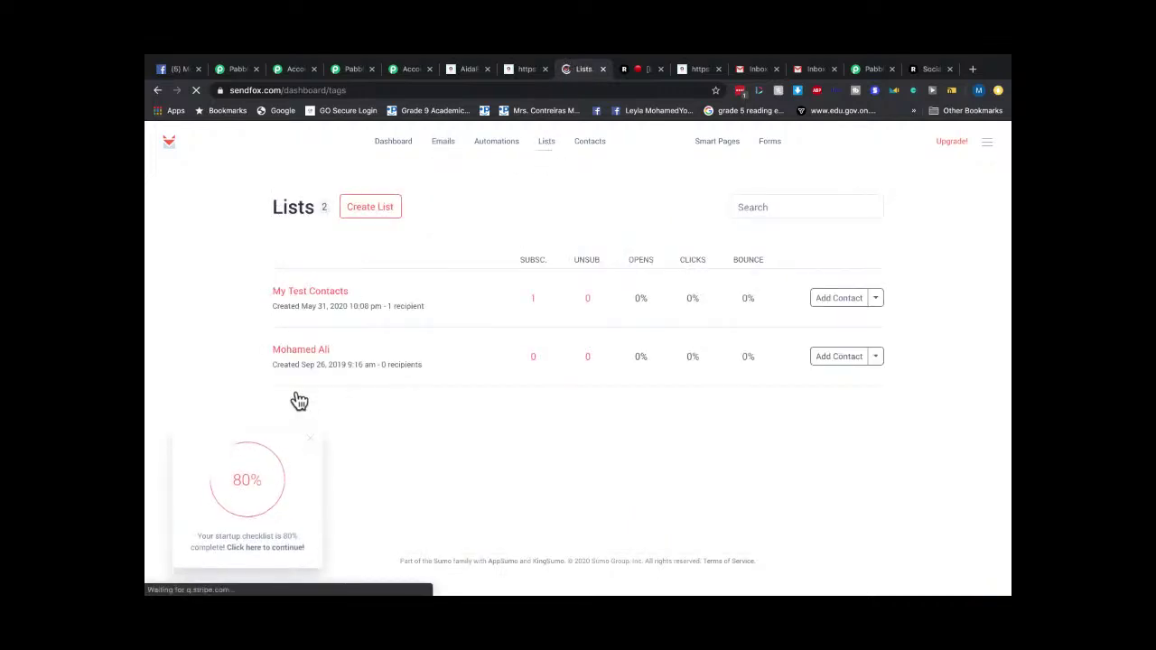
left_click(302, 294)
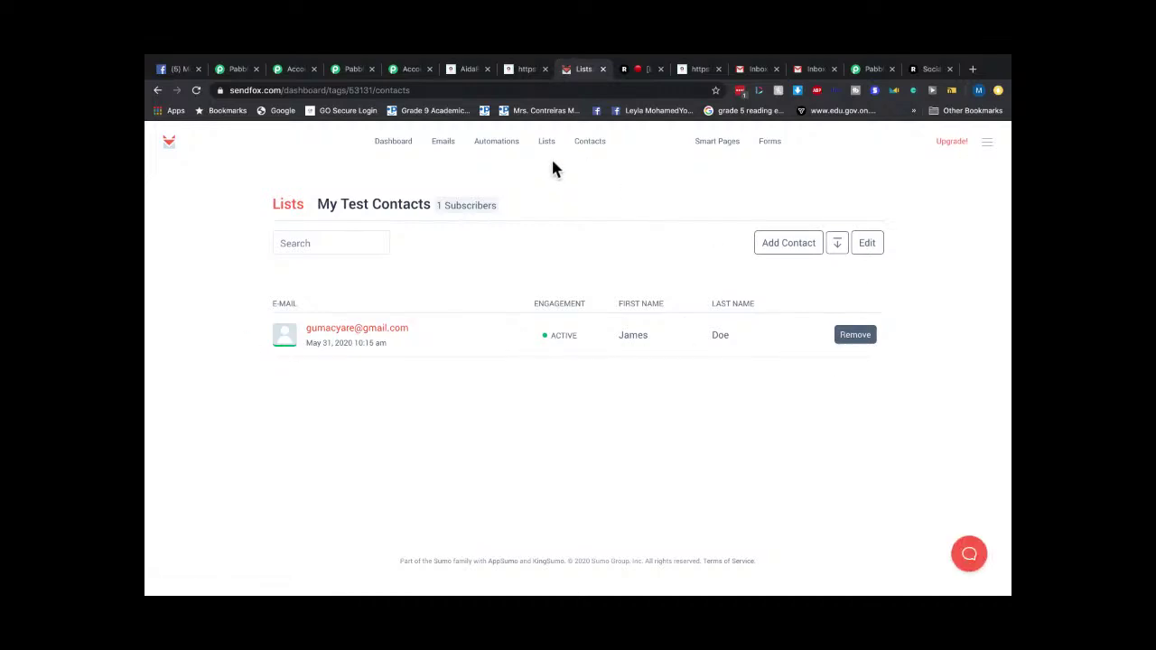
left_click(389, 142)
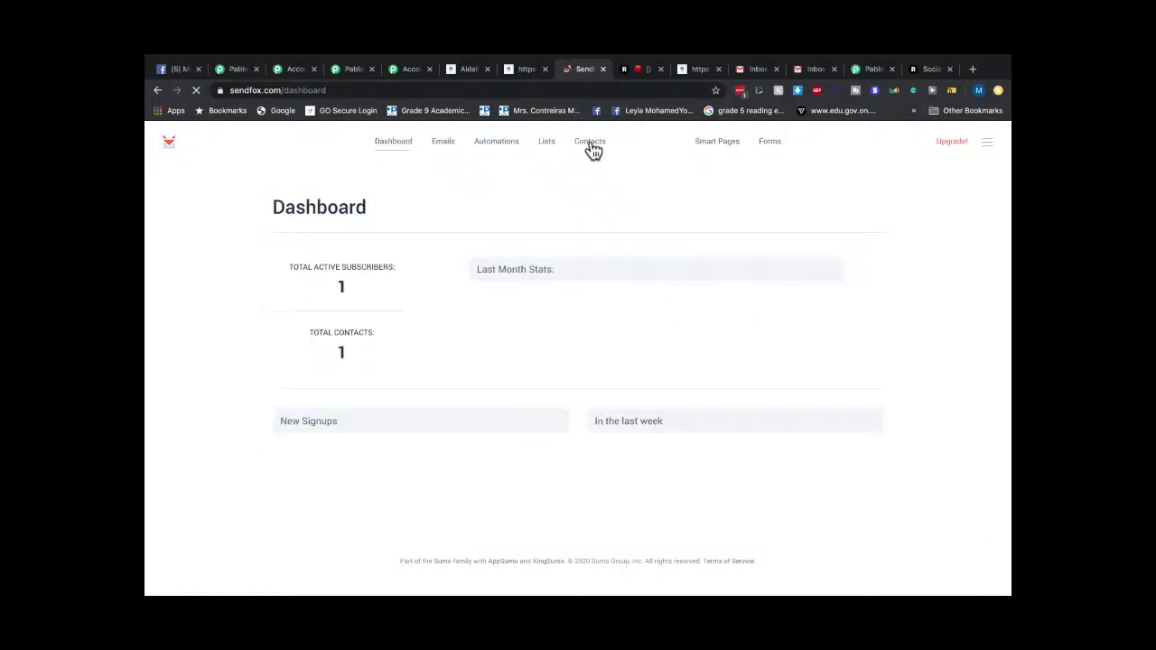
Check the second Gmail inbox's Forums and Primary categories.
left_click(808, 69)
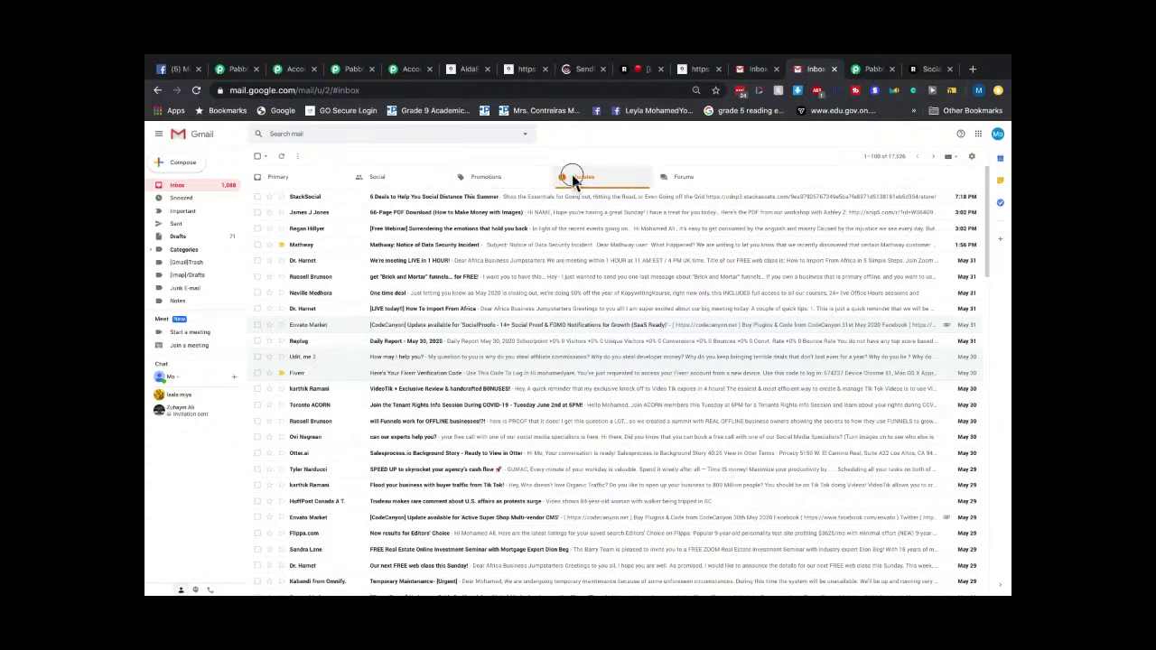
left_click(686, 185)
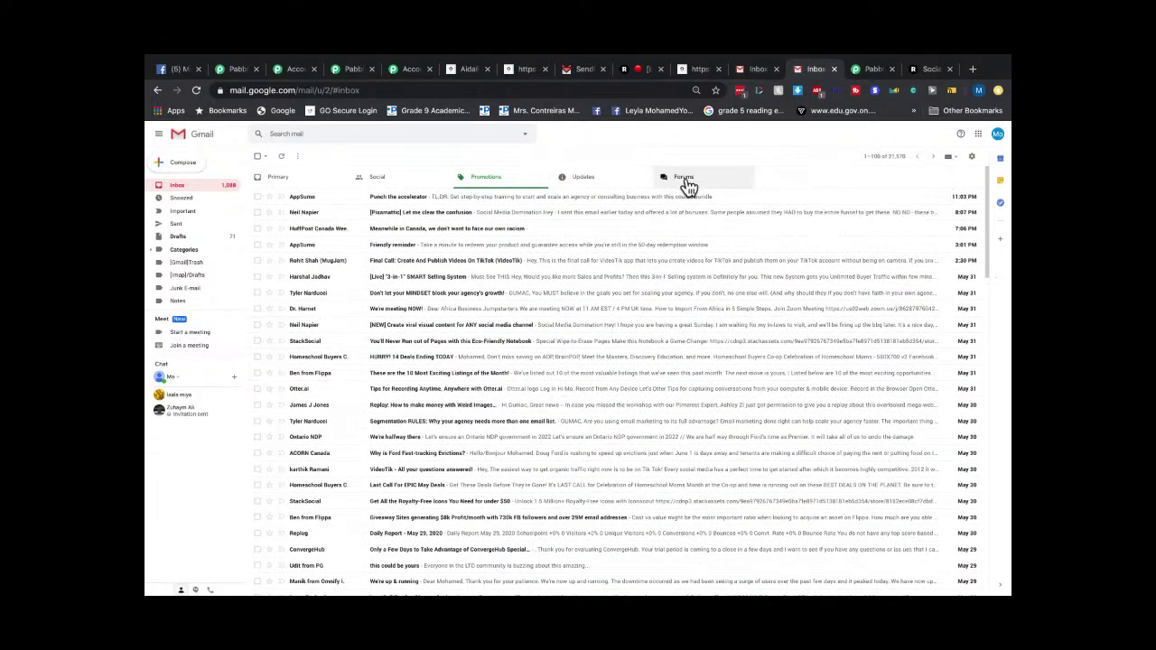
left_click(284, 183)
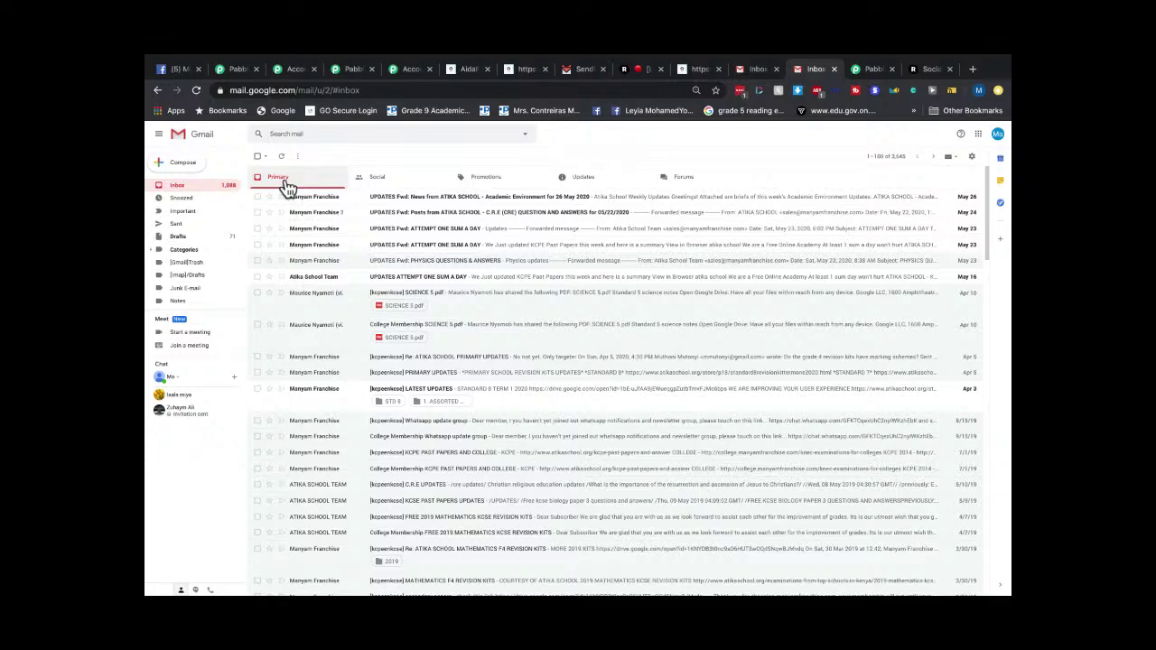
scroll(197, 266, "down", 1)
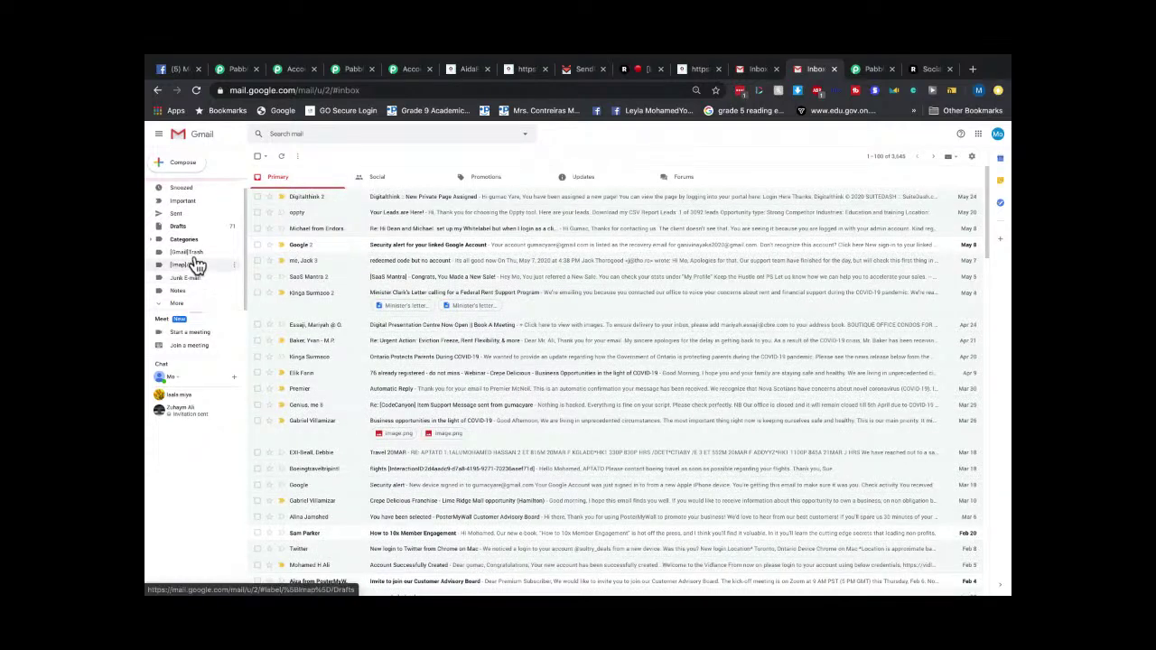
Check the Junk E-mail and Spam folders, then return to the AidaForm thank-you page.
left_click(202, 279)
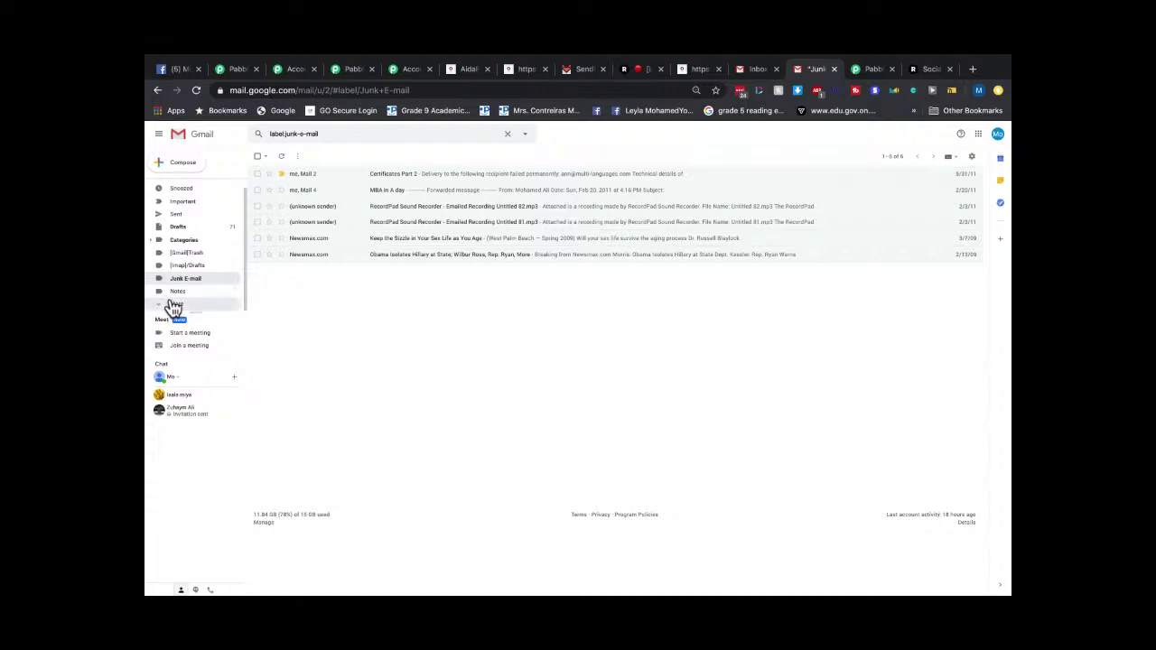
left_click(174, 303)
scroll(210, 267, "down", 2)
left_click(184, 285)
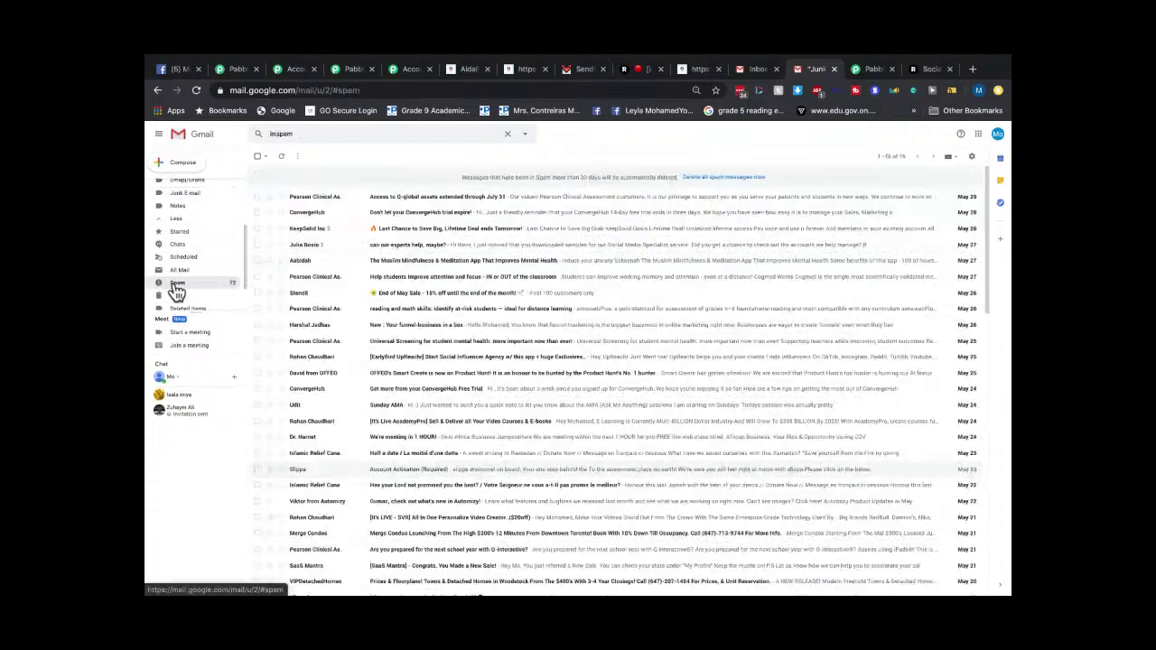
scroll(208, 253, "up", 3)
left_click(182, 187)
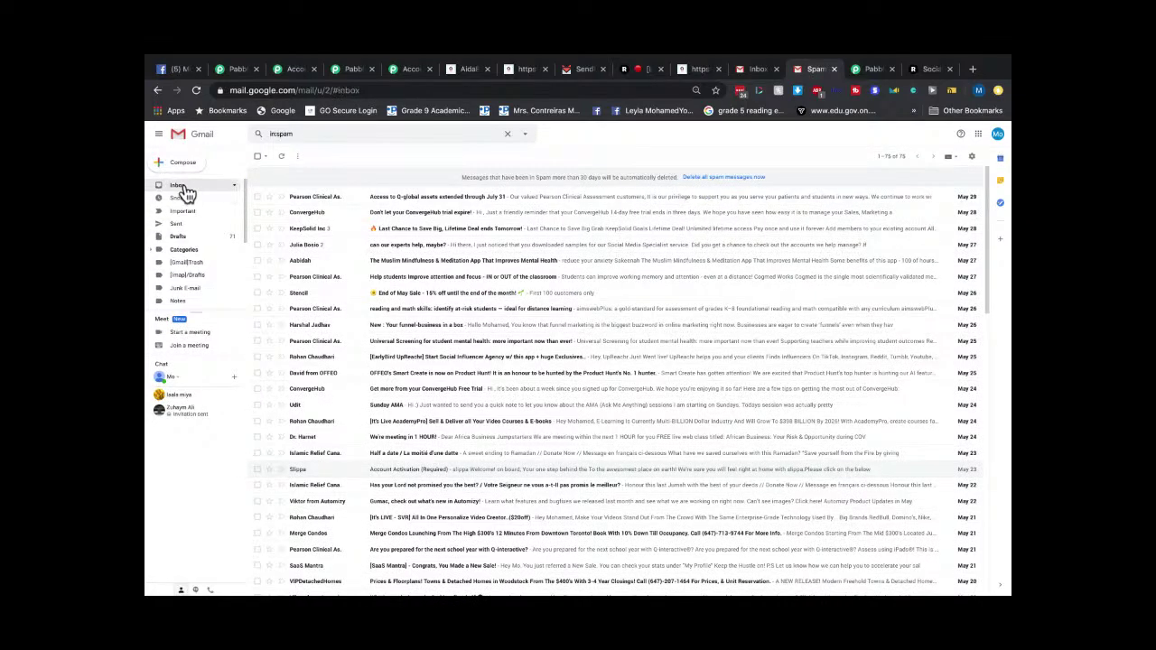
left_click(759, 70)
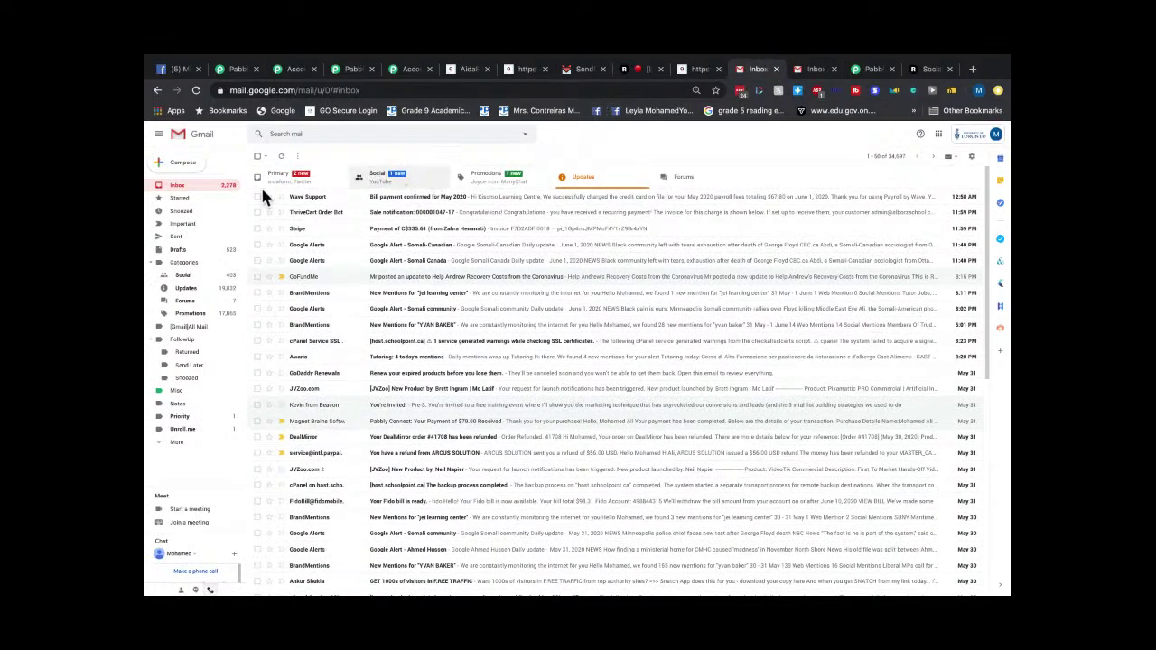
left_click(700, 70)
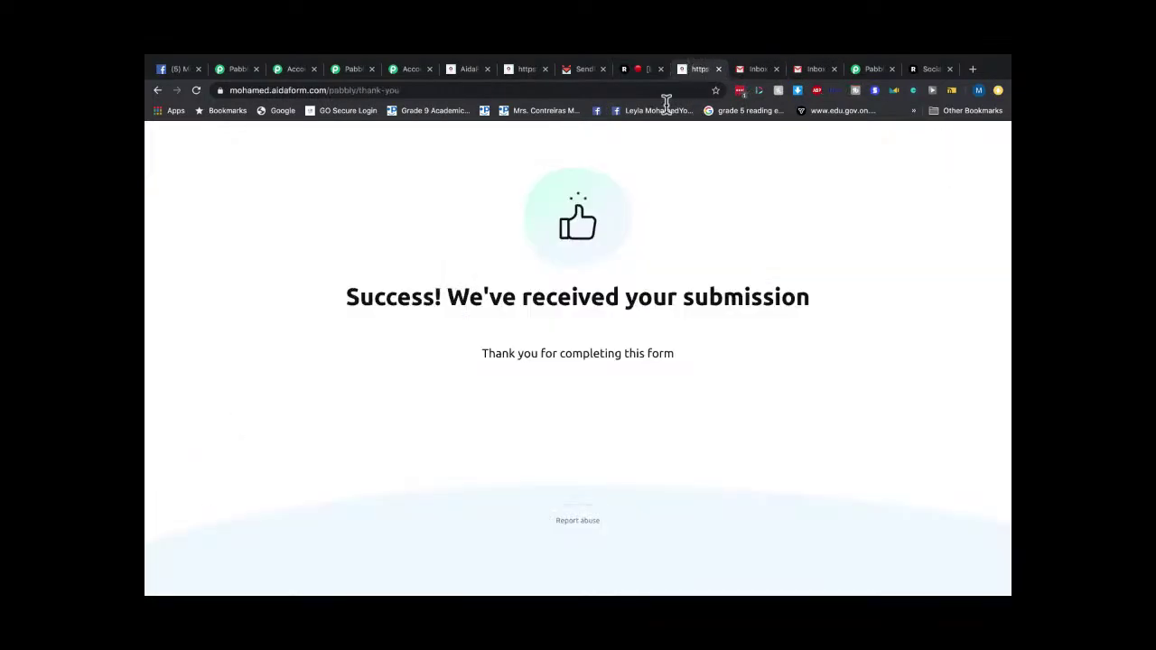
Open the My Test Contacts list settings and save them with Update List.
left_click(578, 80)
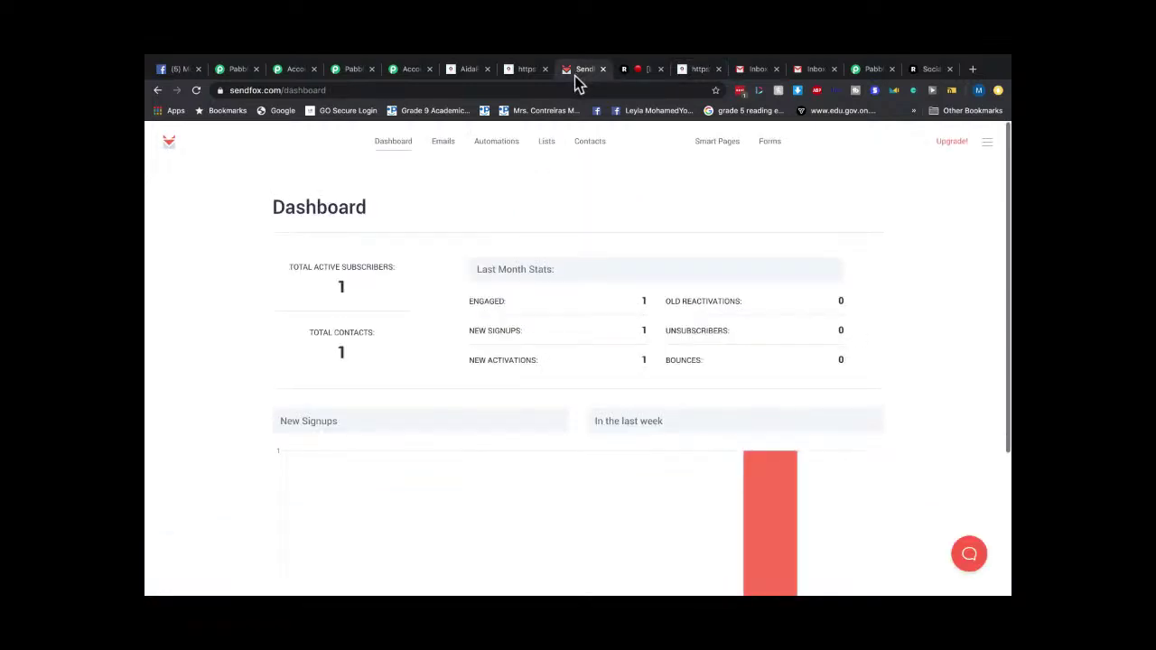
left_click(380, 146)
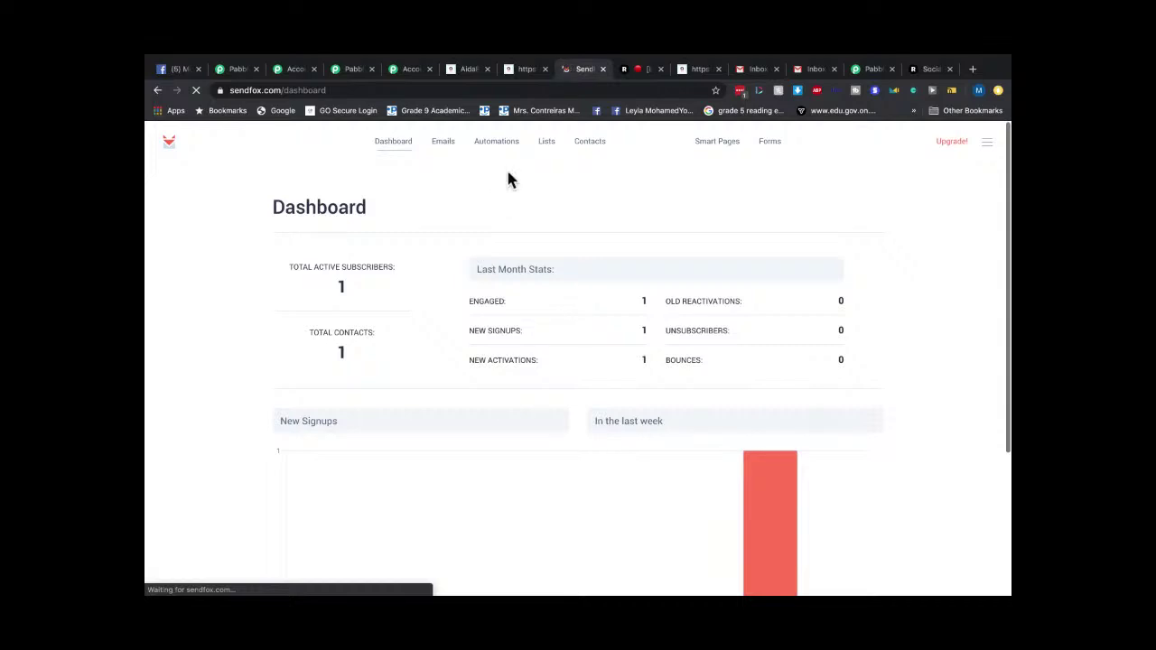
left_click(546, 147)
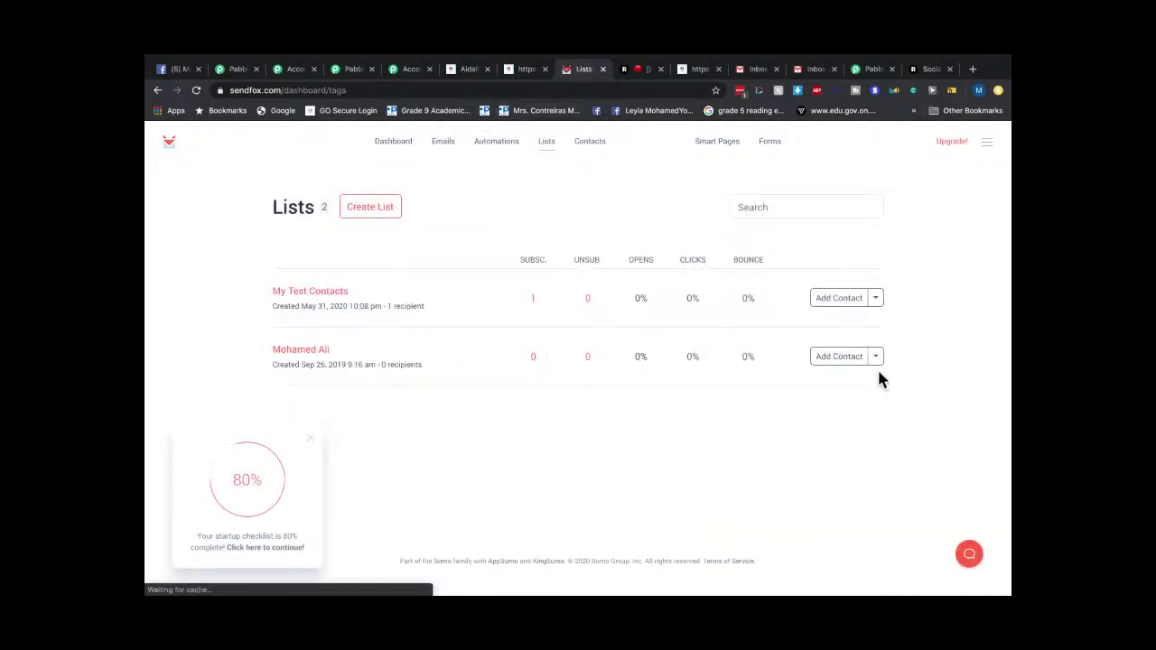
left_click(876, 300)
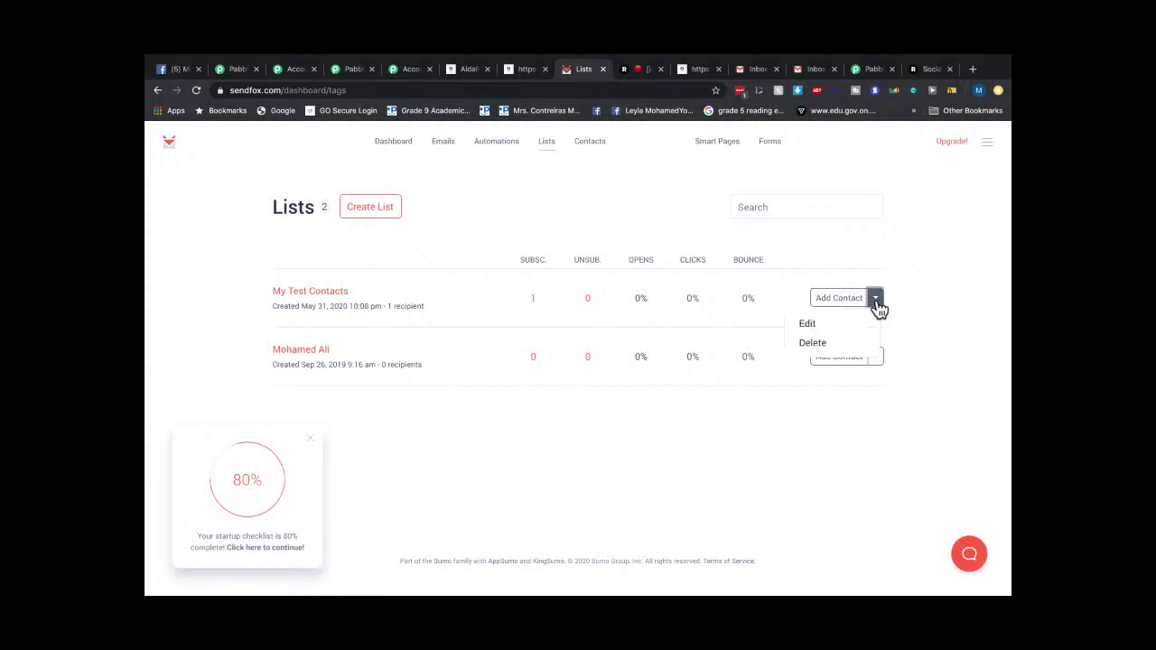
left_click(809, 324)
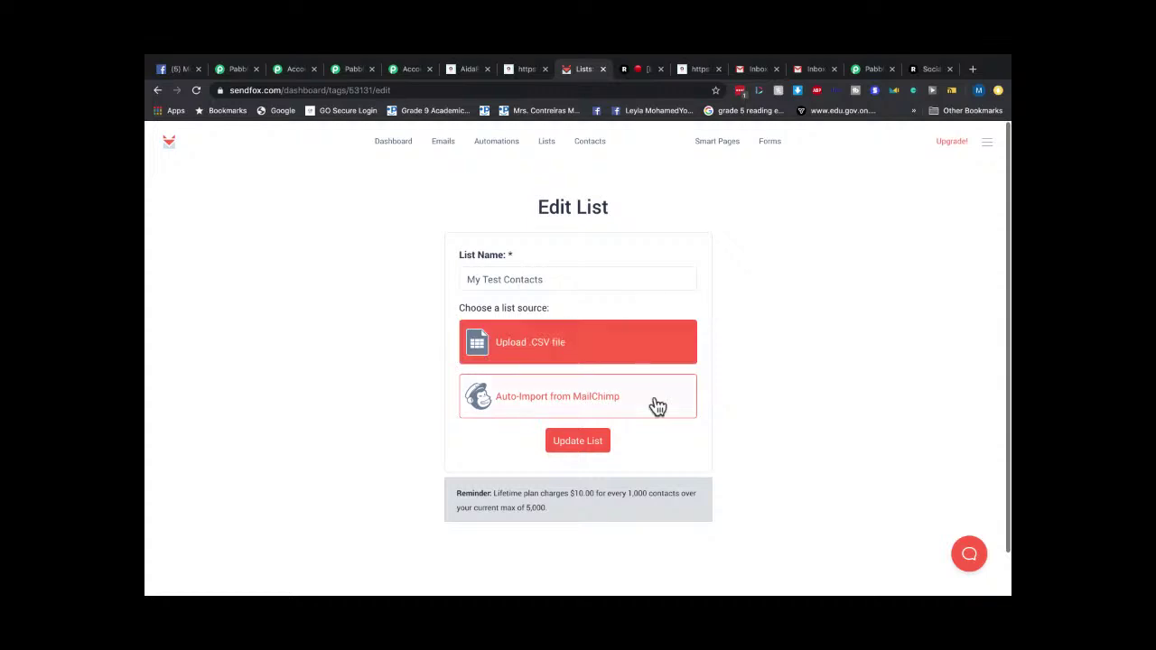
left_click(592, 450)
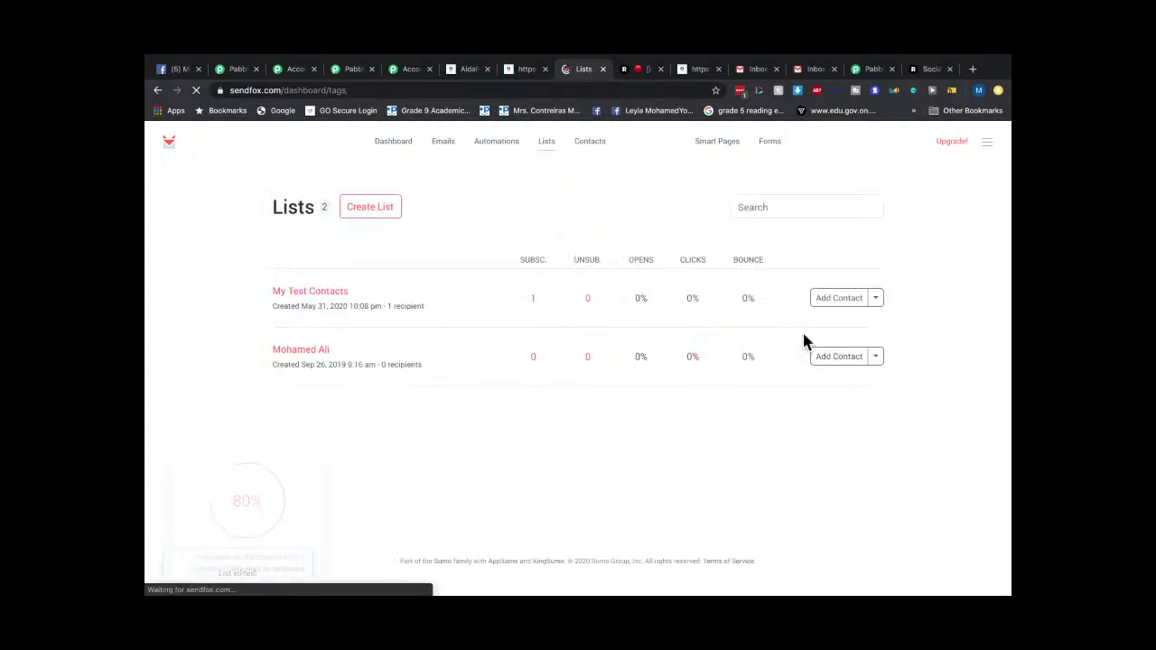
View the list's single subscriber, then revisit Dashboard and Lists before returning to Gmail.
left_click(536, 305)
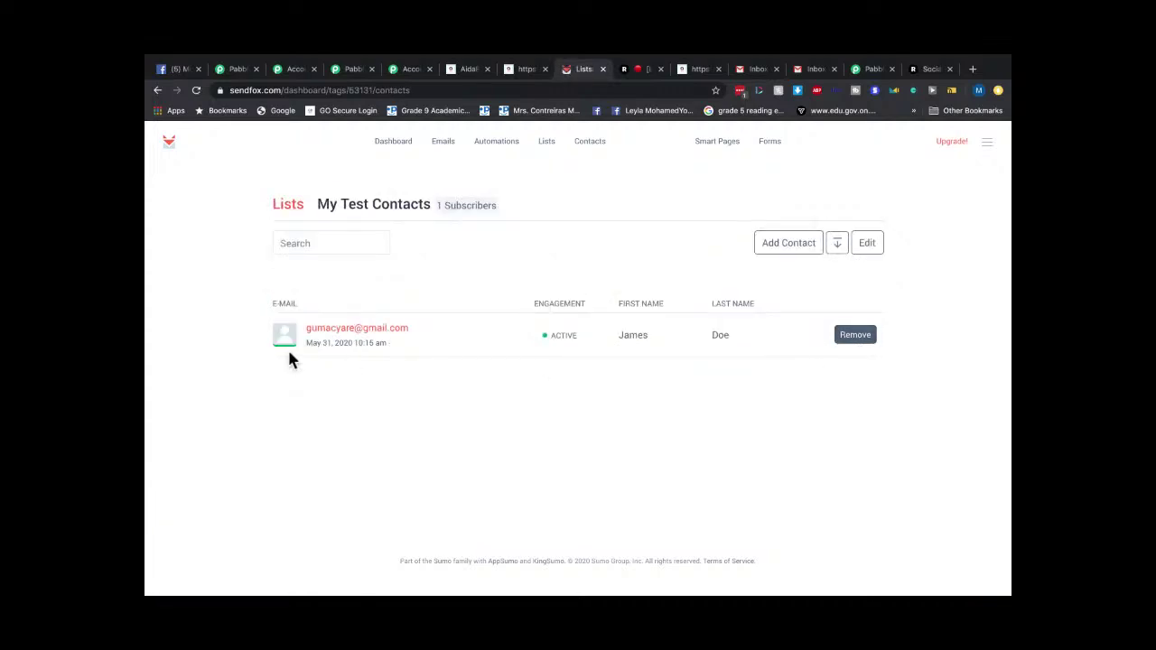
left_click(394, 147)
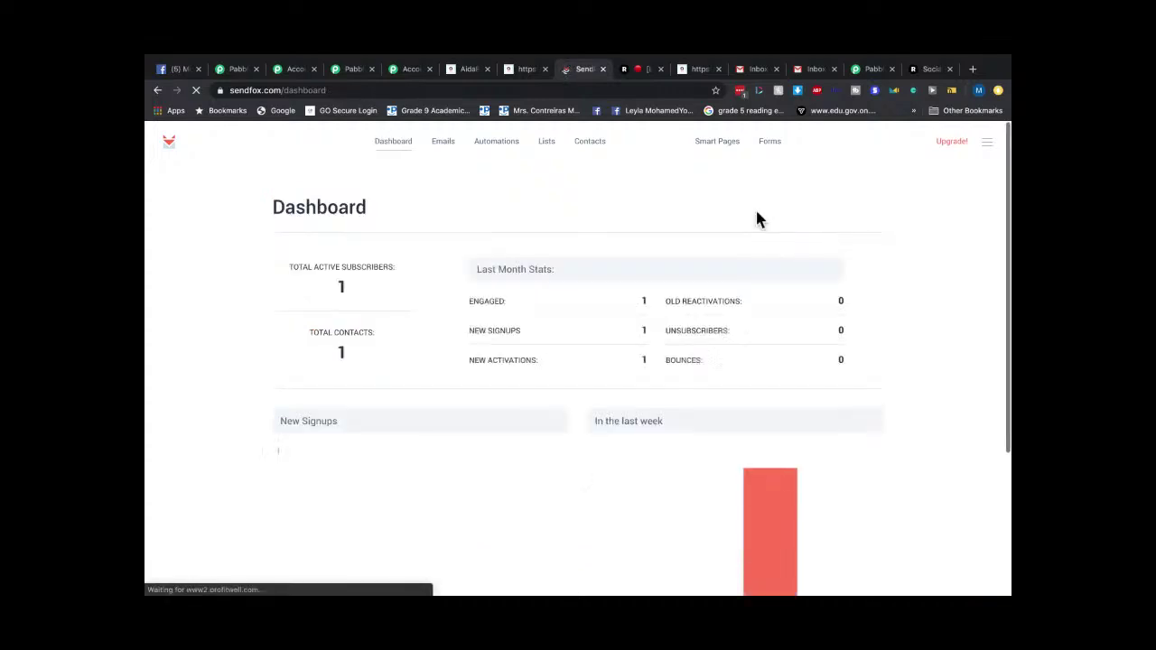
left_click(545, 150)
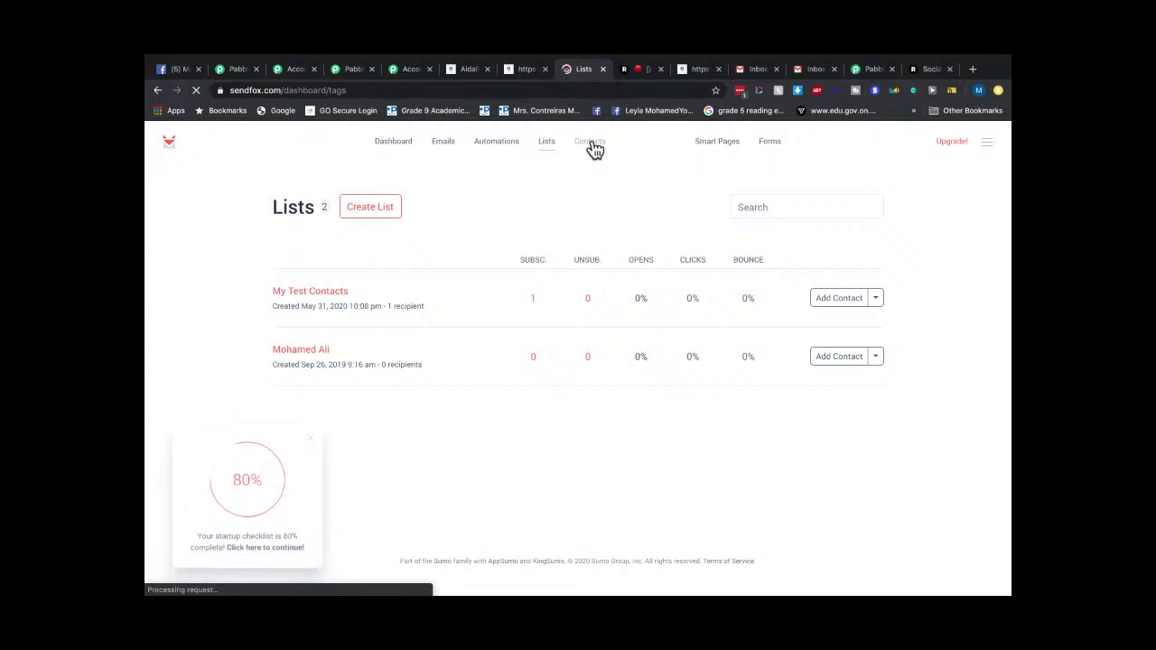
left_click(813, 73)
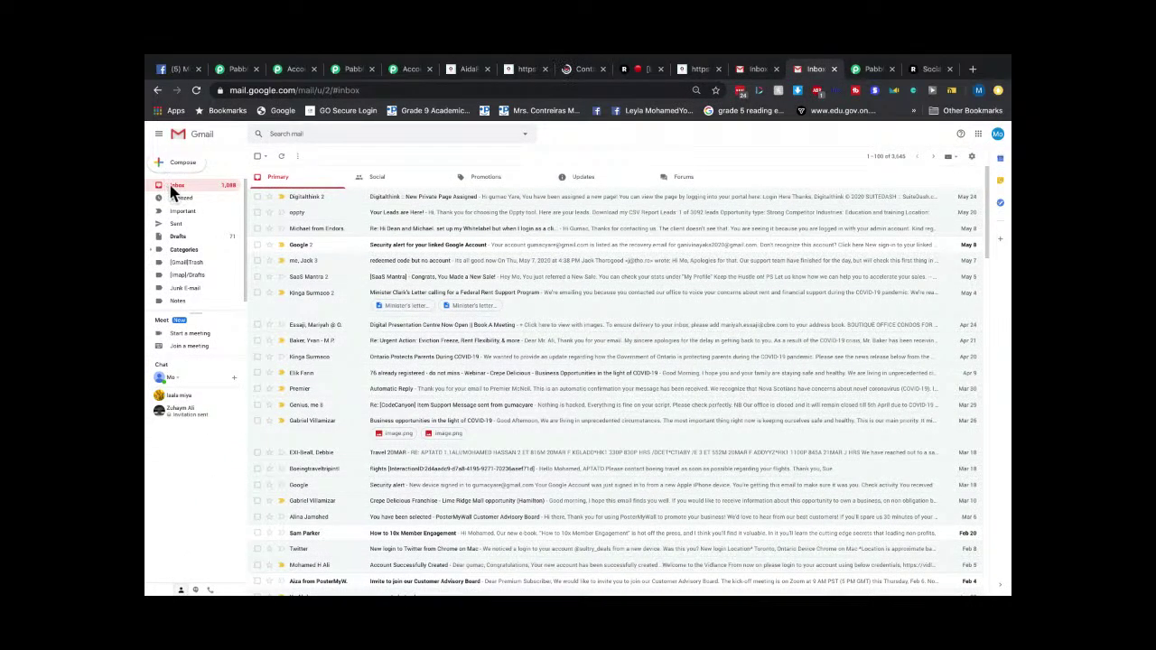
Check Gmail's Updates, Forums, Social and Primary tabs, then return to SendFox Contacts.
left_click(596, 180)
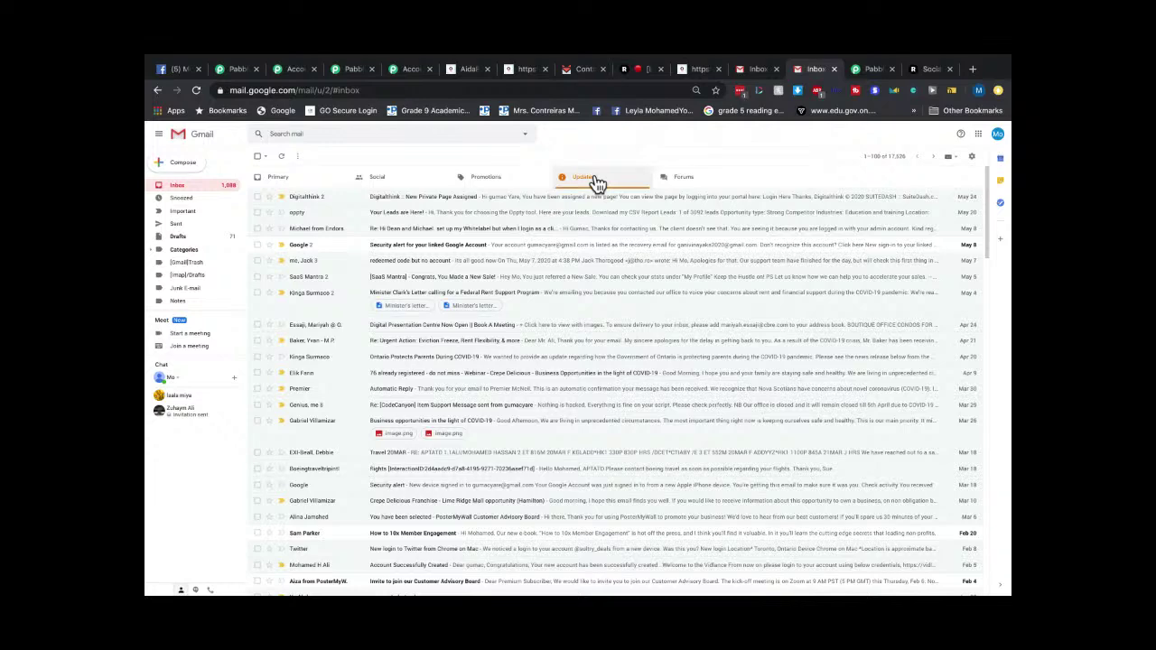
left_click(663, 177)
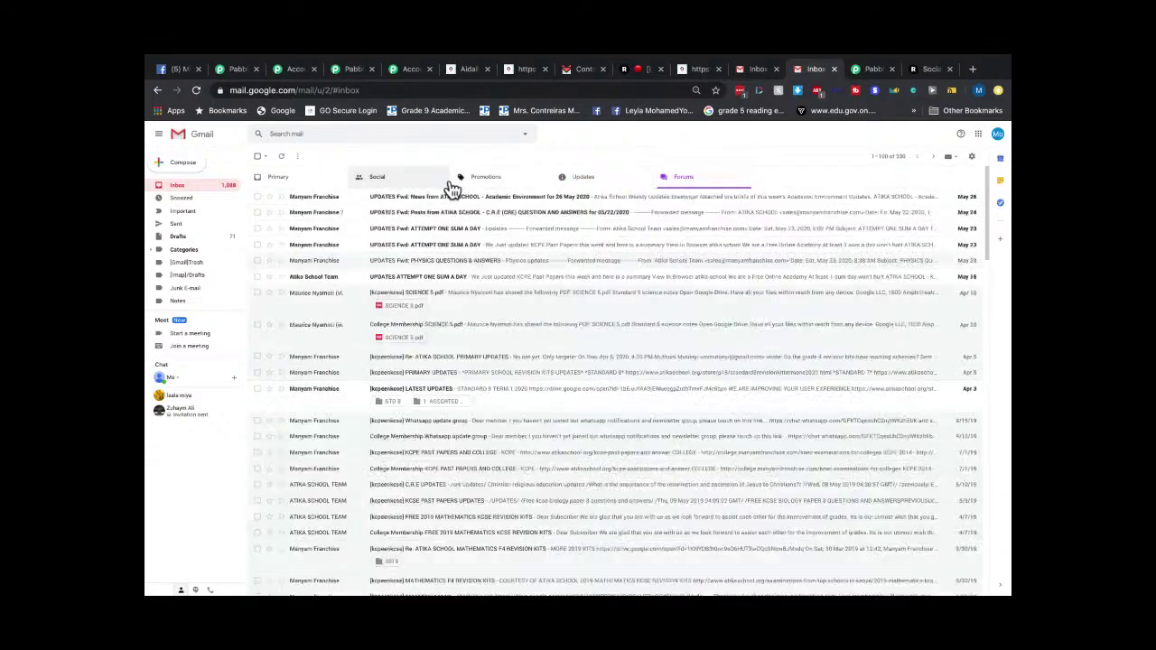
left_click(386, 183)
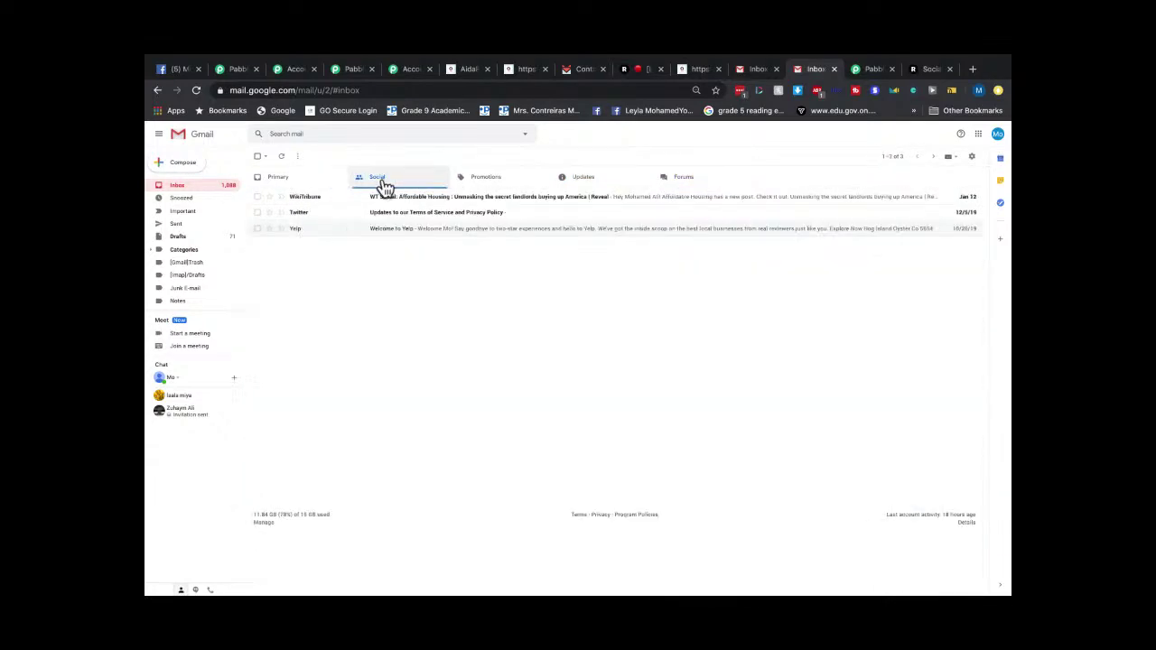
left_click(280, 184)
left_click(181, 194)
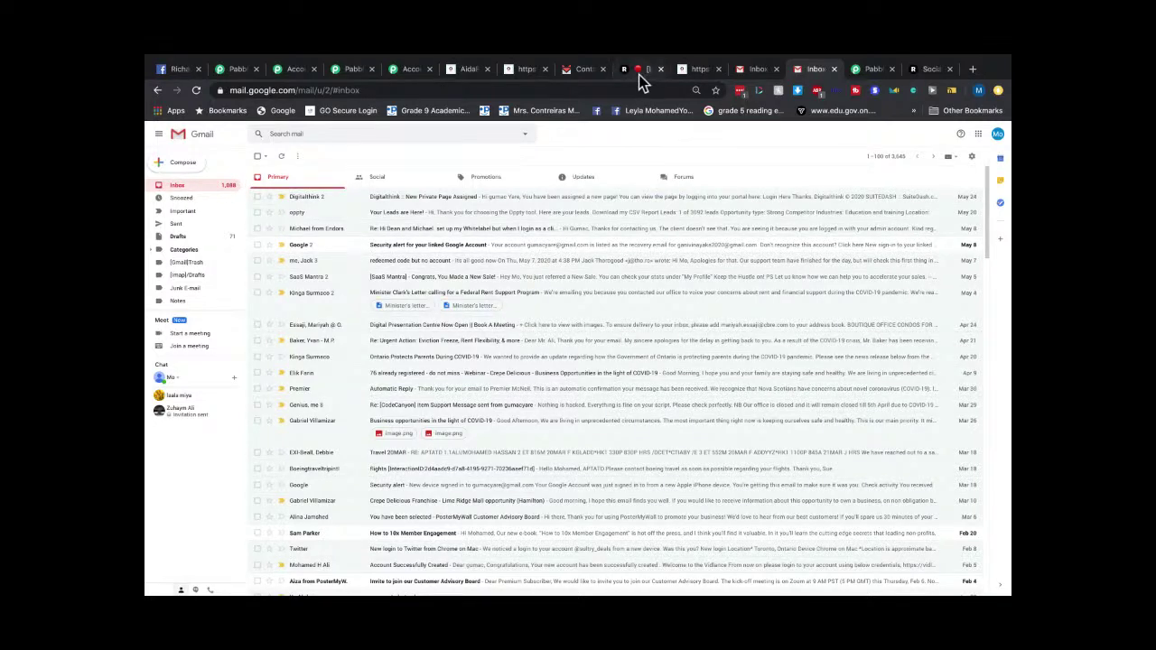
left_click(574, 70)
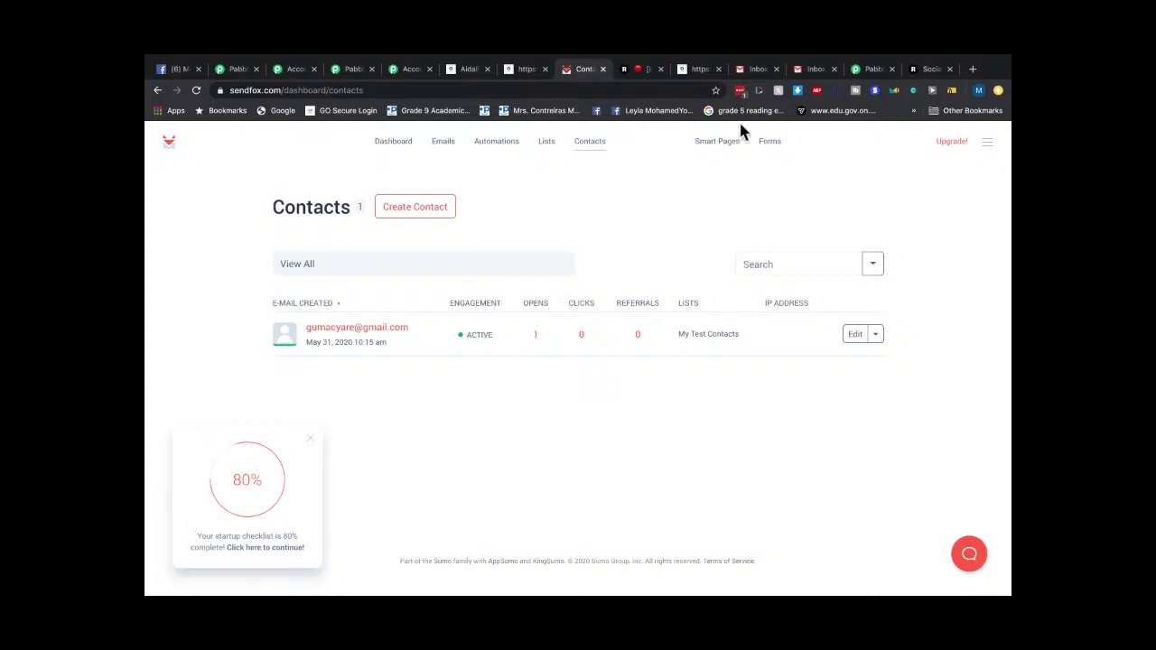
Submit the AidaForm signup form with a new first name, last name and e-mail address.
left_click(524, 70)
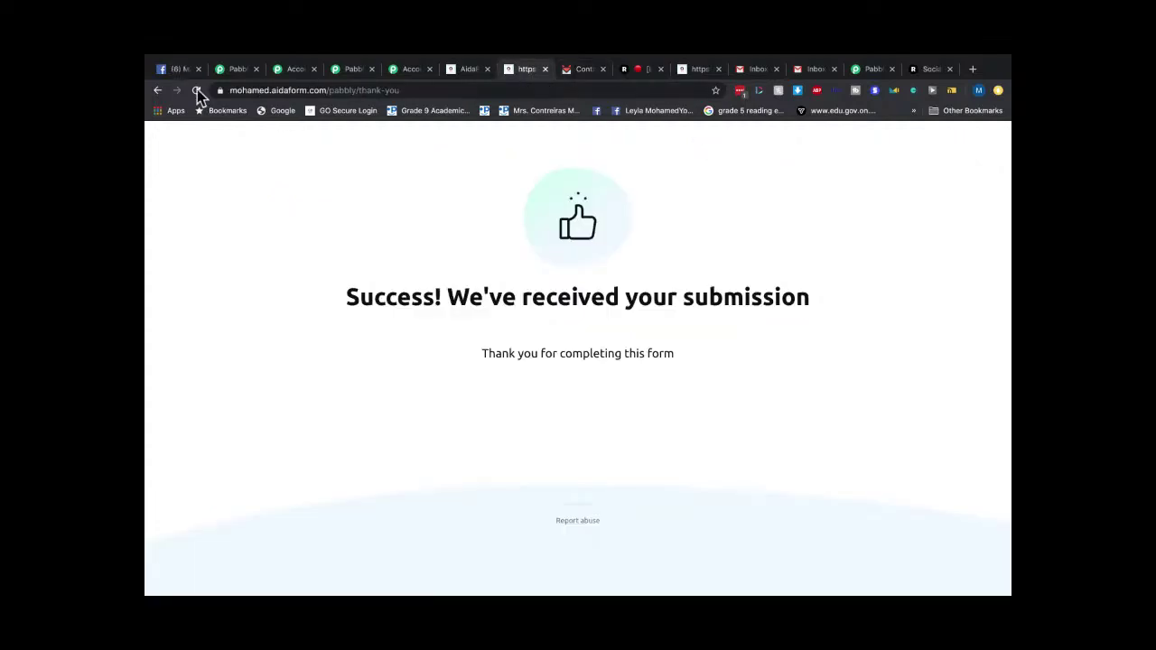
left_click(158, 91)
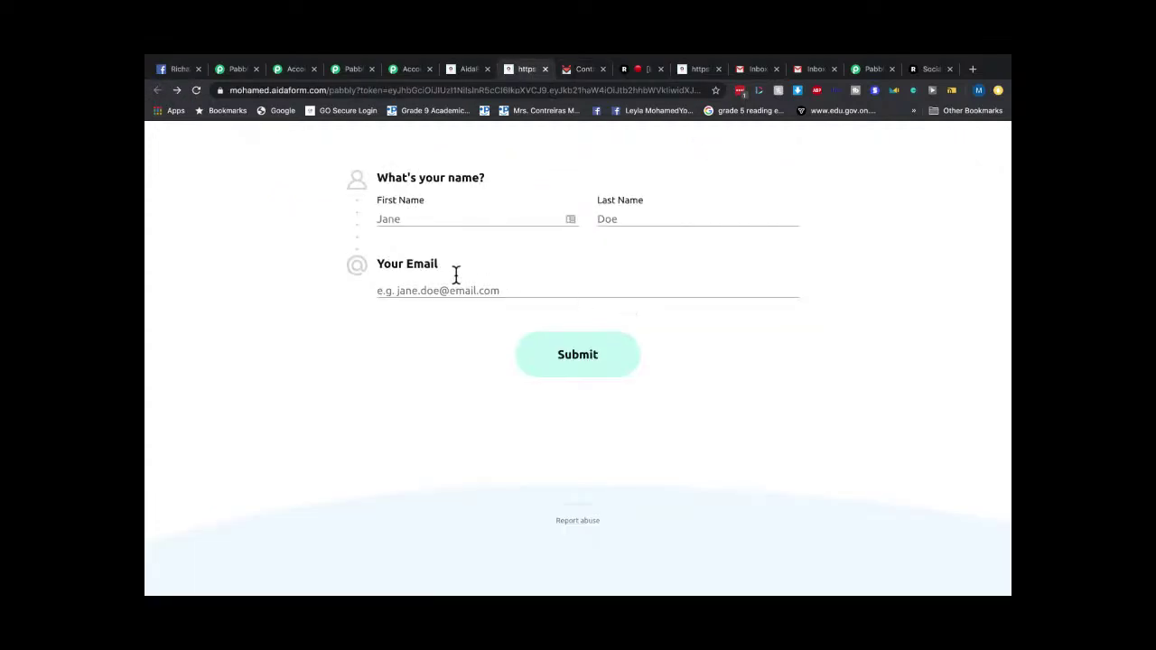
left_click(422, 217)
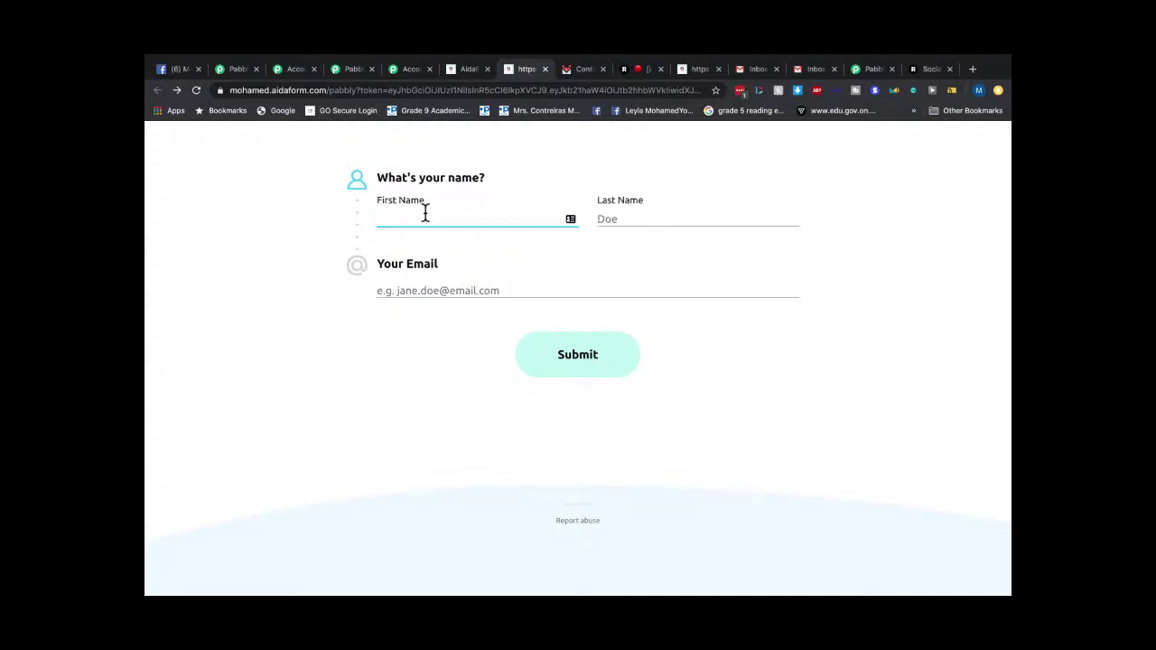
left_click(629, 222)
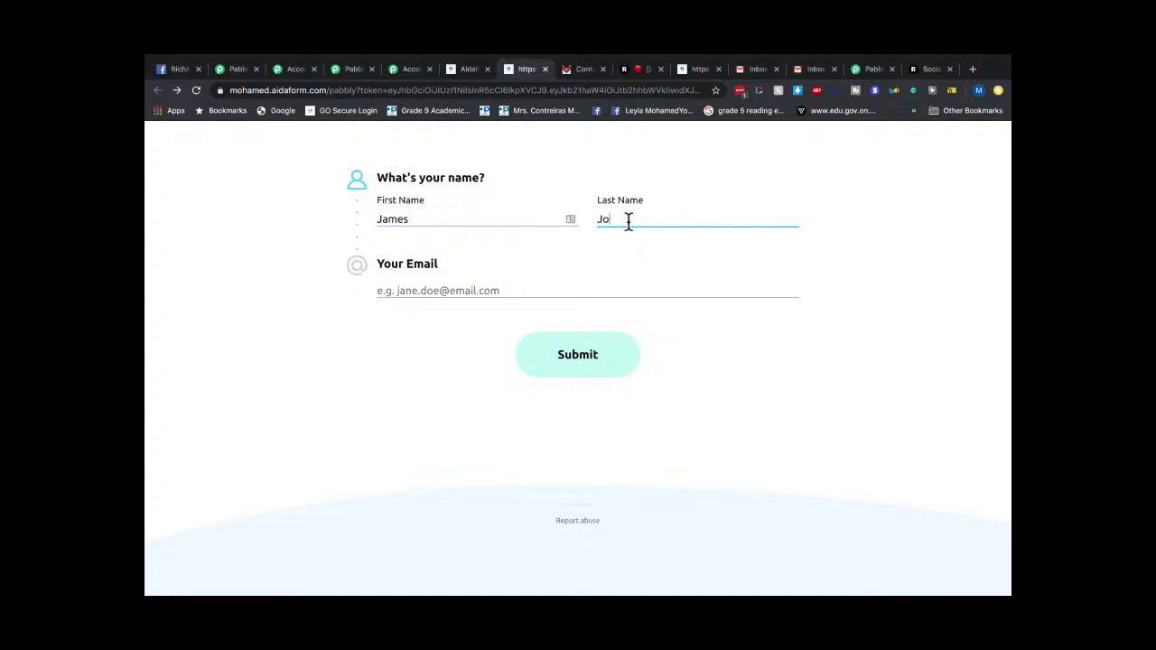
left_click(495, 287)
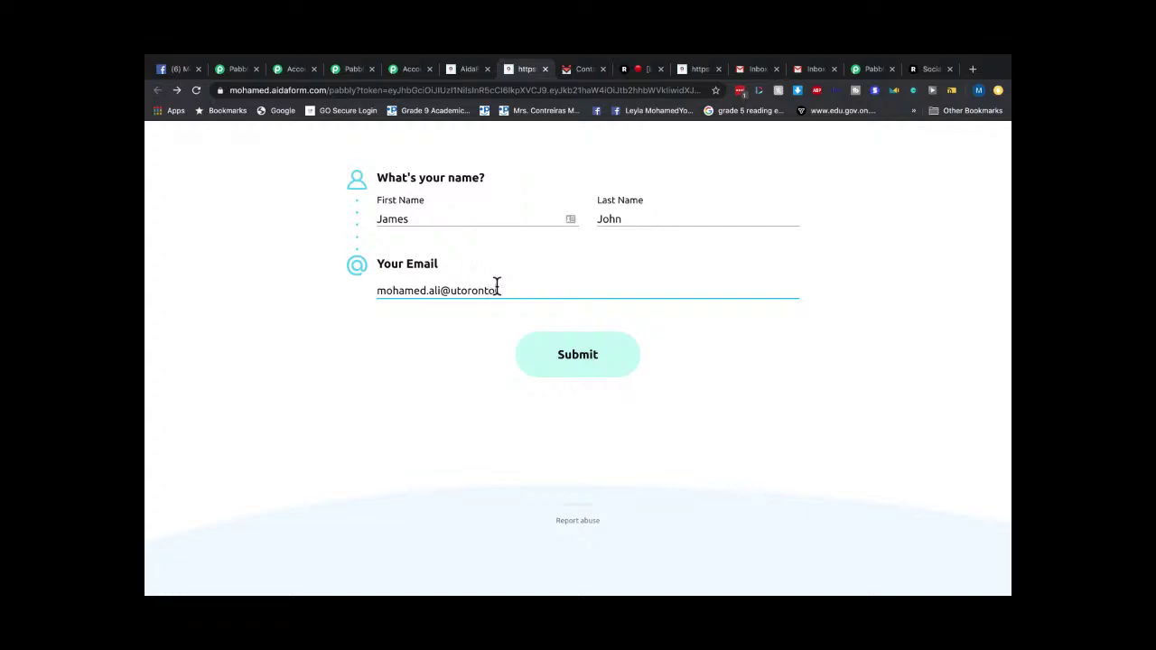
left_click(577, 361)
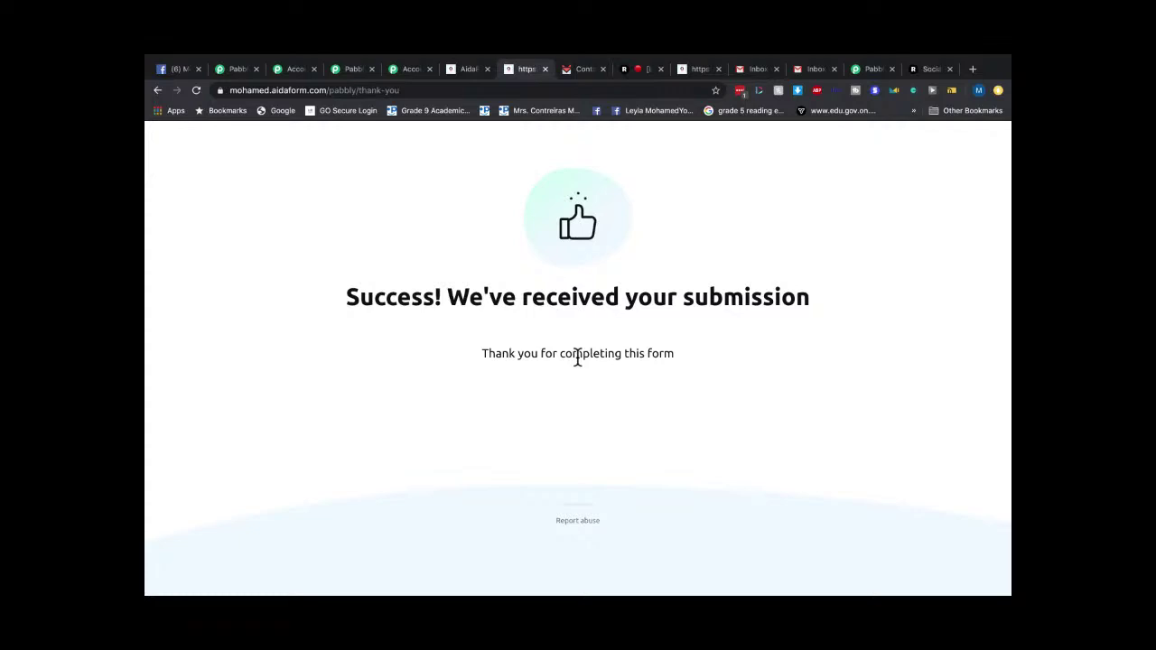
left_click(573, 70)
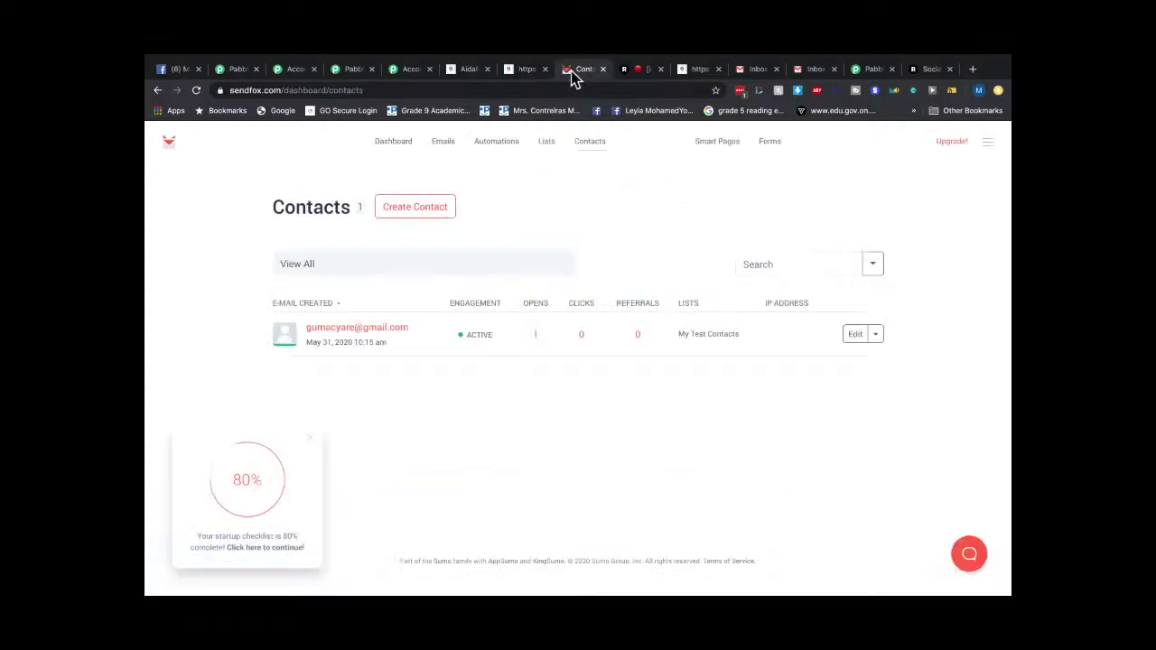
Confirm the SendFox dashboard reads 2 contacts, 2 active subscribers and 2 new signups.
left_click(393, 145)
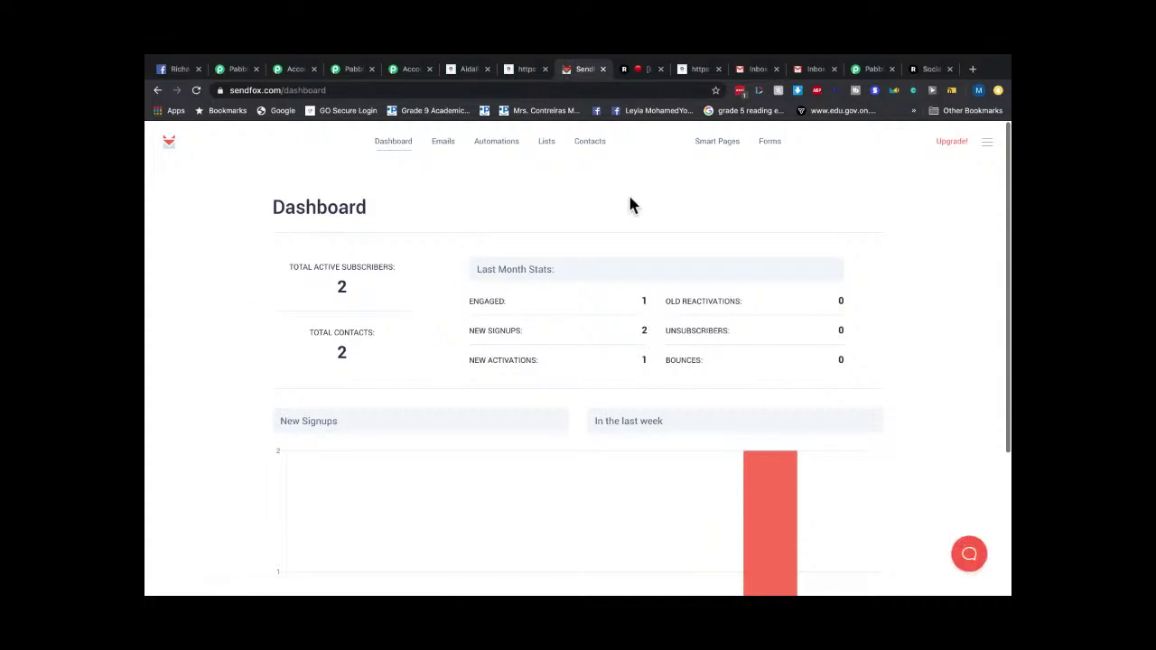
left_click(818, 72)
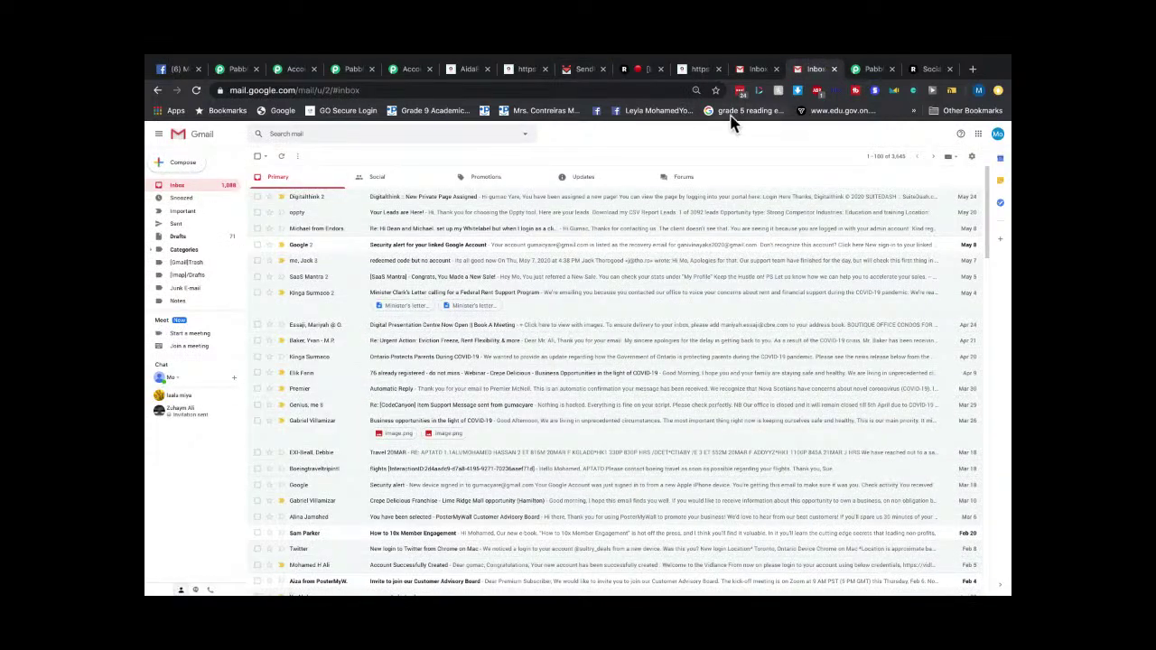
Check the other Gmail account's Primary, Updates and Sent mail, then return to SendFox.
left_click(772, 73)
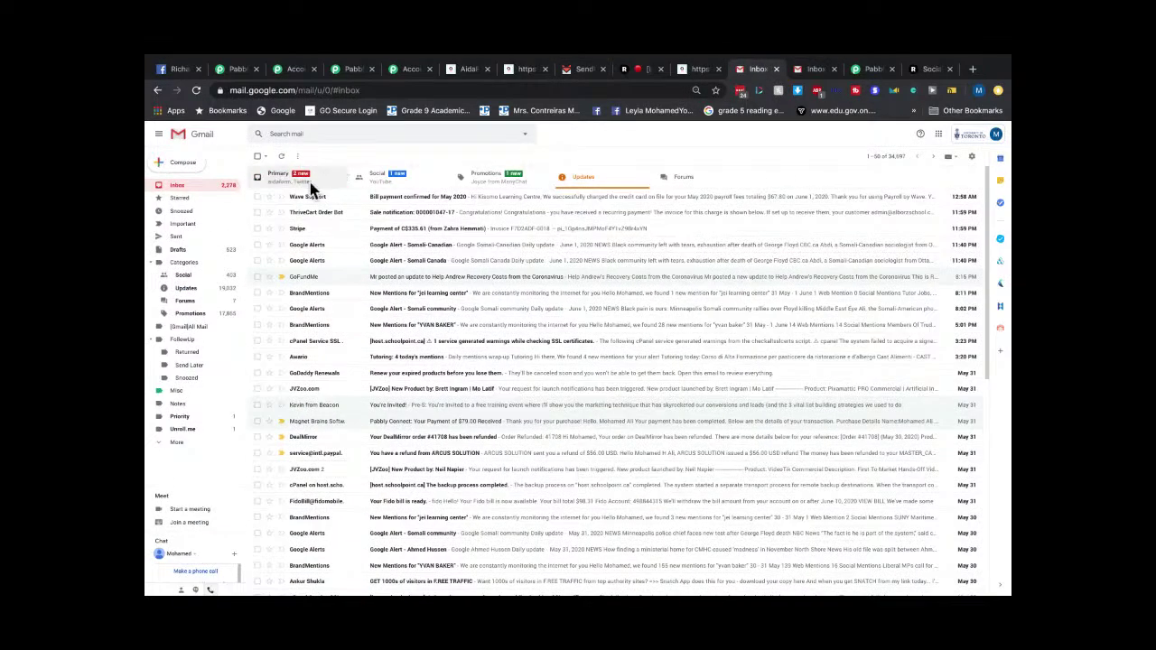
left_click(179, 186)
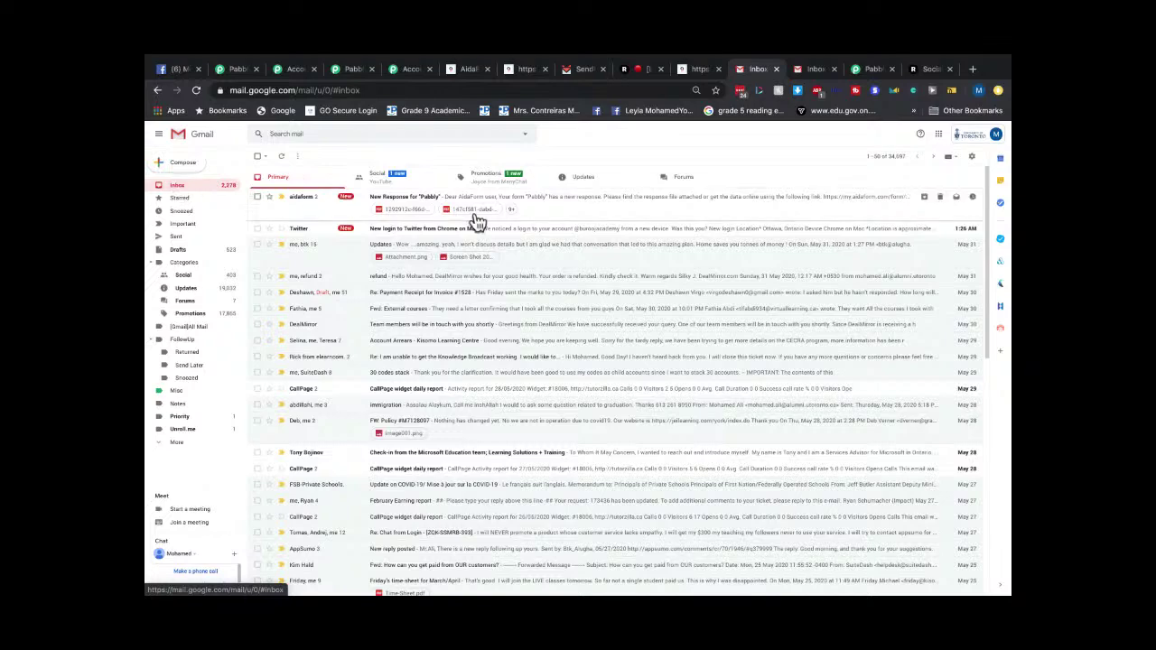
left_click(582, 180)
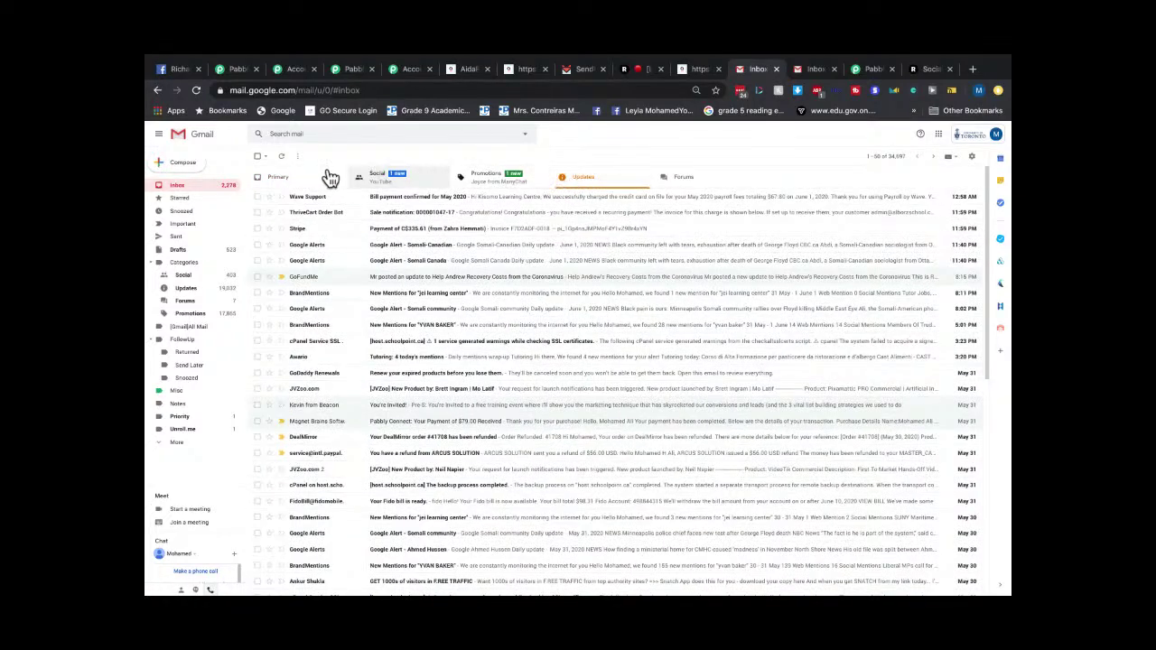
left_click(285, 181)
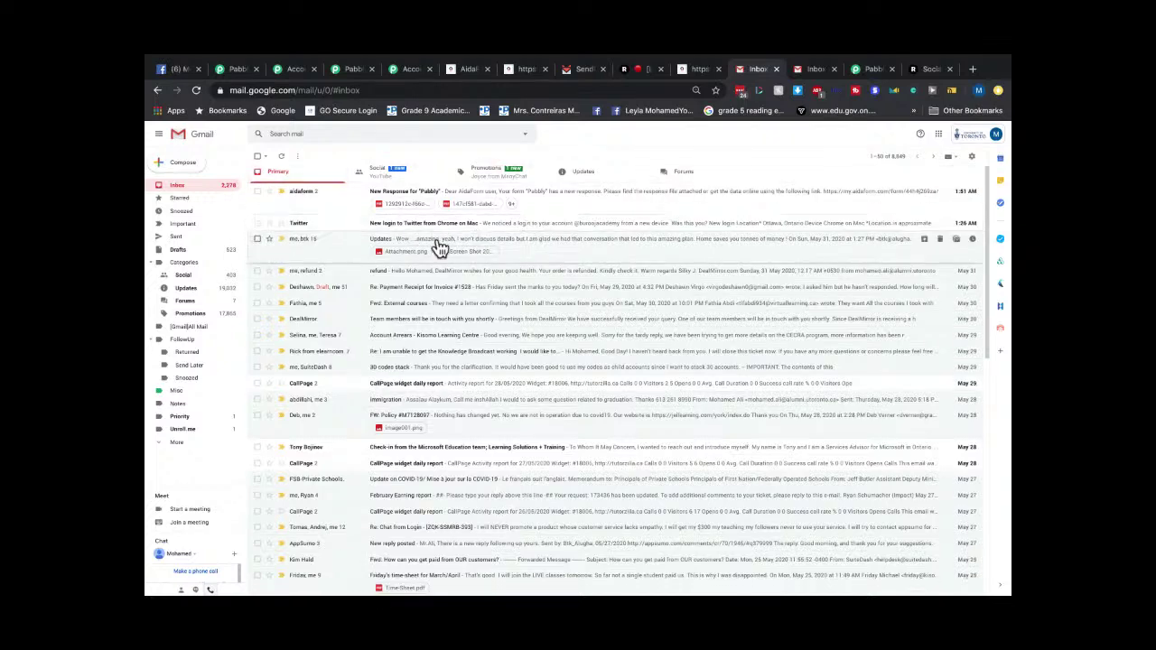
scroll(477, 244, "down", 1)
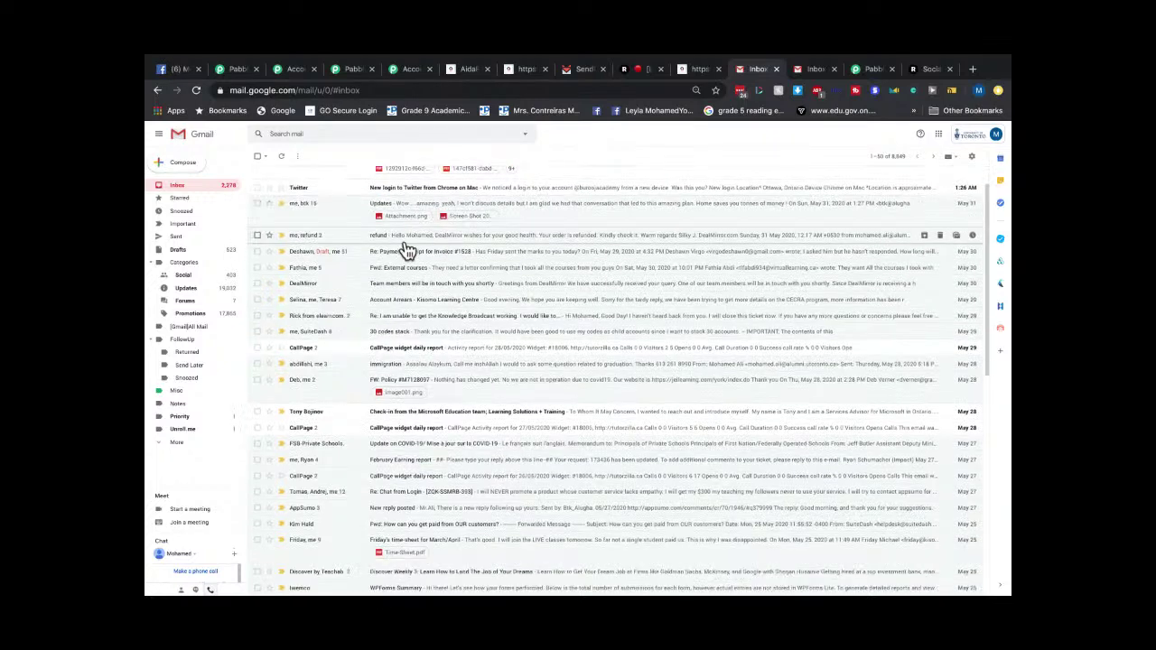
left_click(177, 235)
left_click(178, 187)
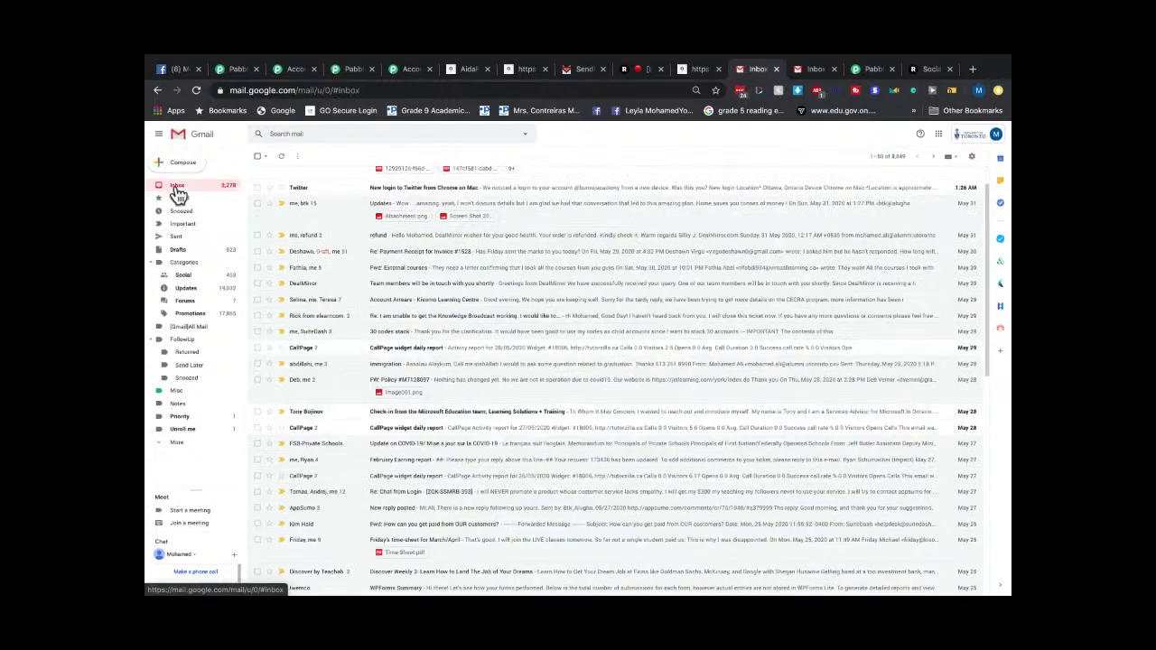
scroll(519, 309, "up", 1)
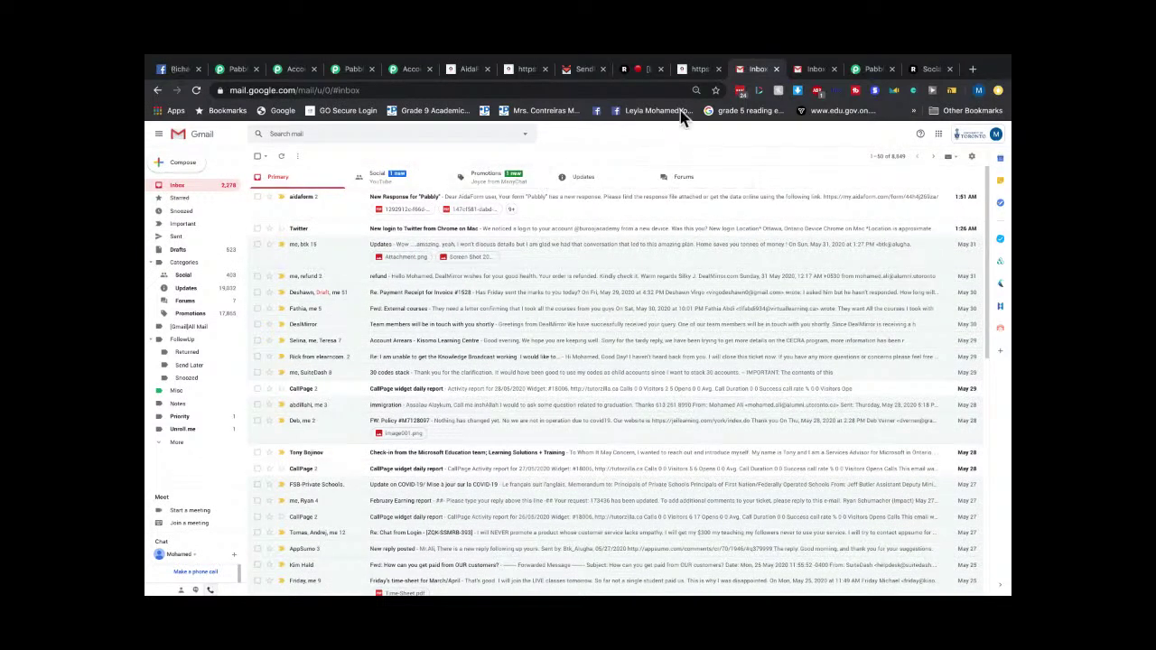
left_click(583, 70)
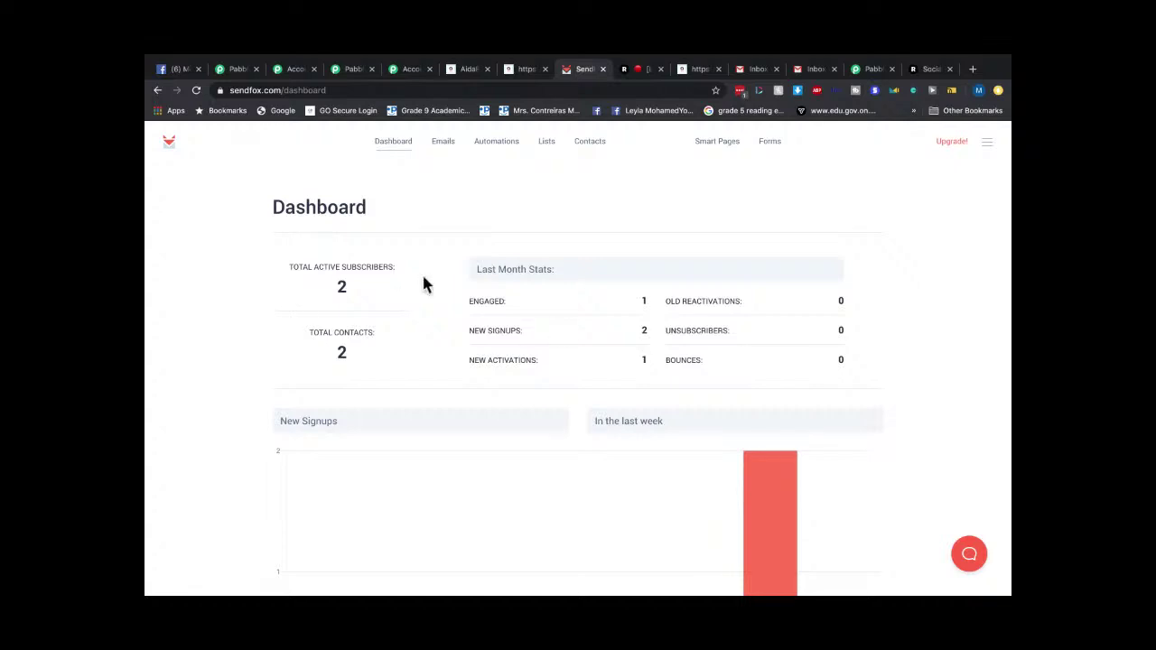
Queue the My Test Contacts list into the "my site" Welcome Email Series automation.
scroll(592, 395, "down", 1)
scroll(589, 382, "up", 1)
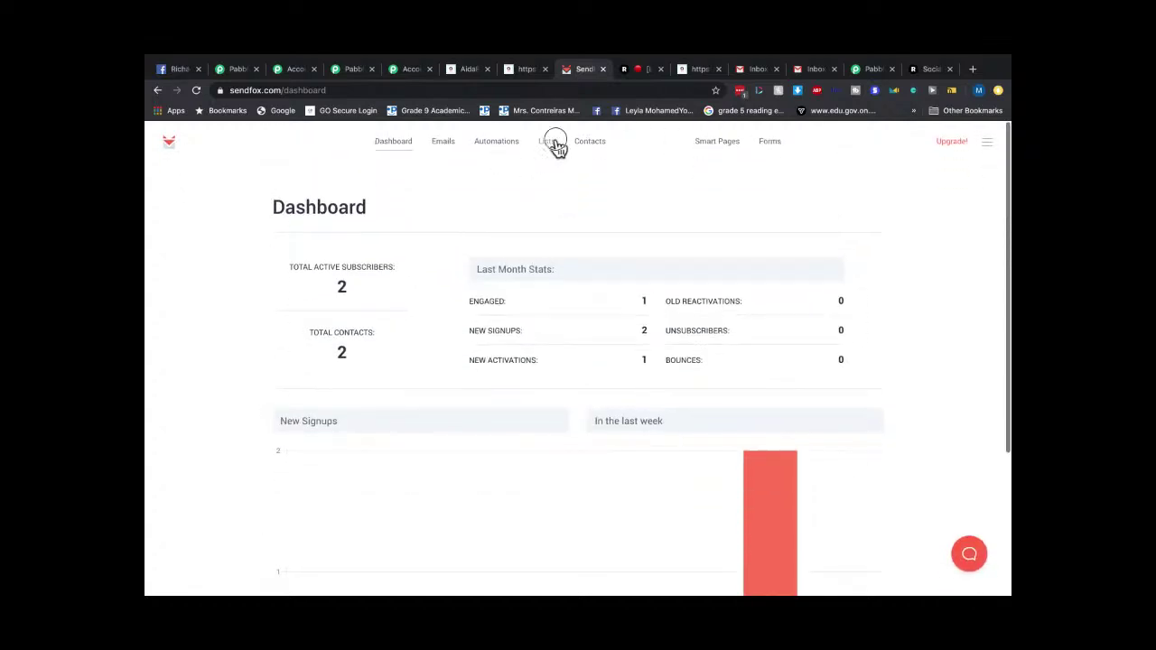
left_click(553, 145)
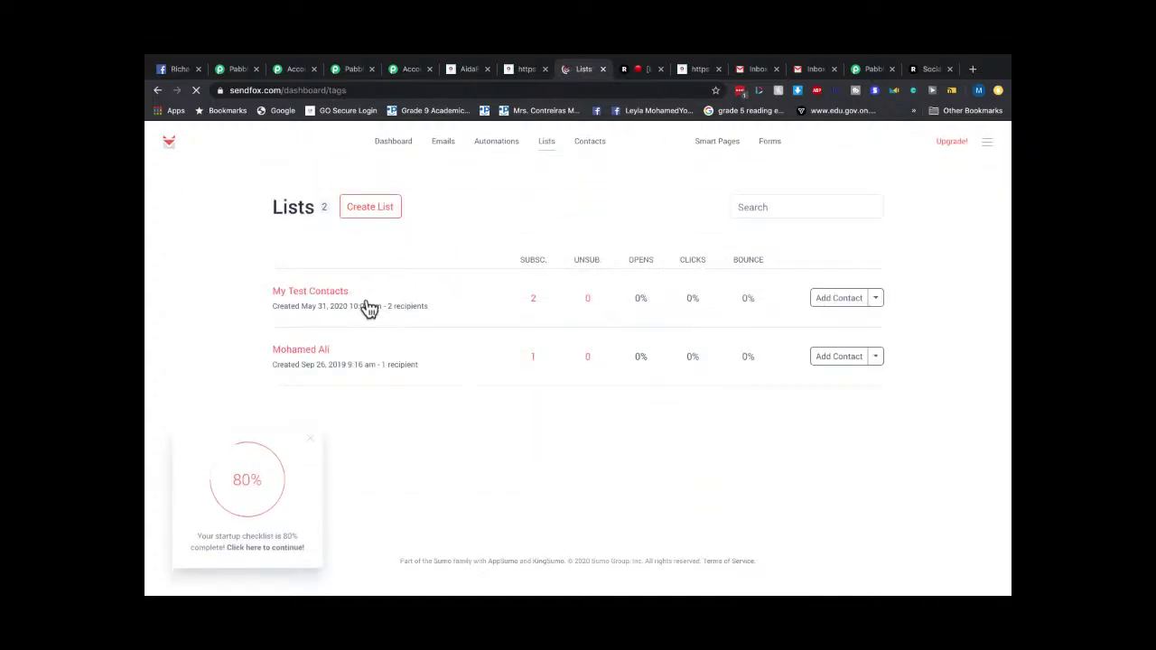
left_click(495, 145)
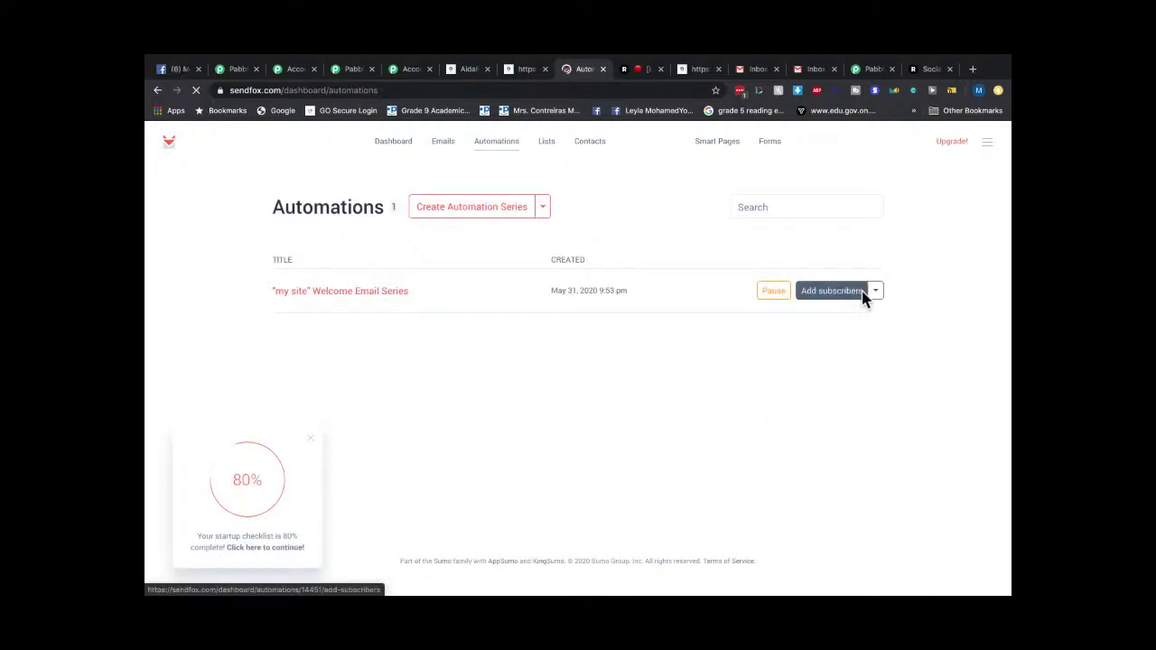
left_click(831, 291)
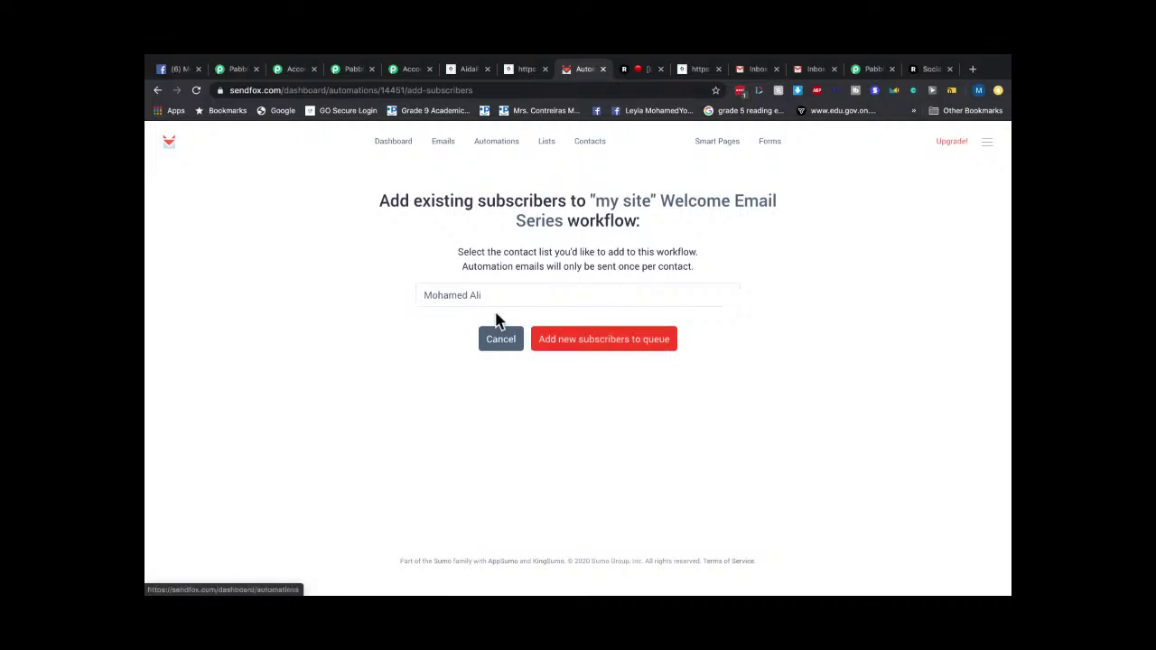
left_click(498, 301)
left_click(495, 308)
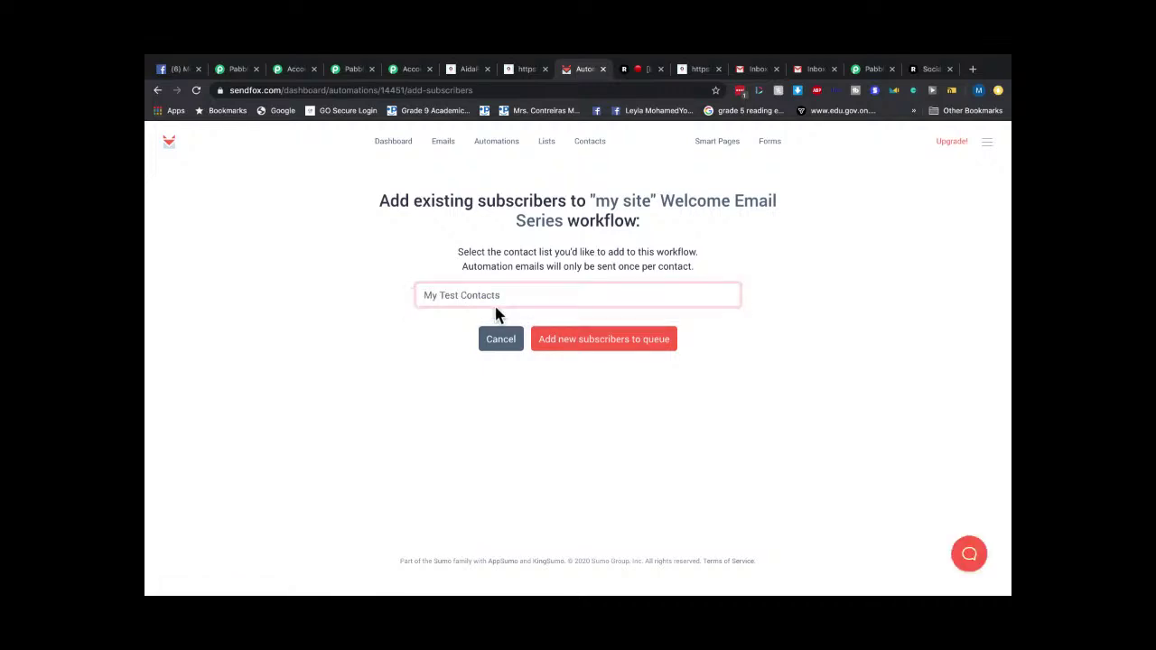
left_click(578, 347)
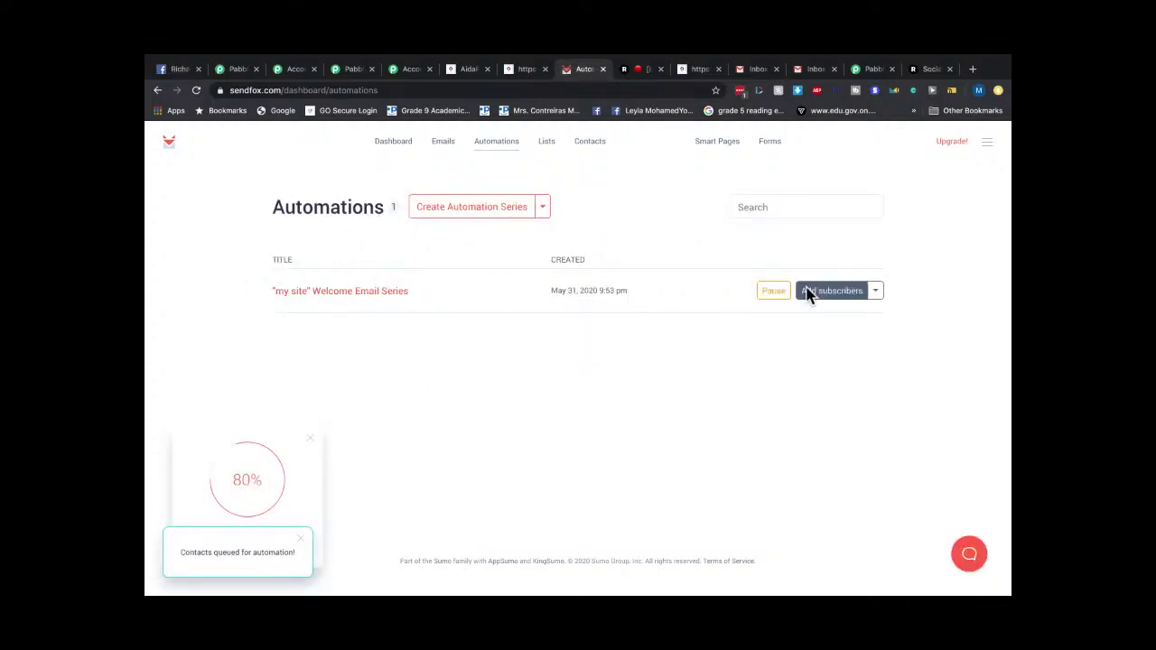
Look over the welcome series options, dashboard and Emails page, then return to Gmail.
left_click(876, 294)
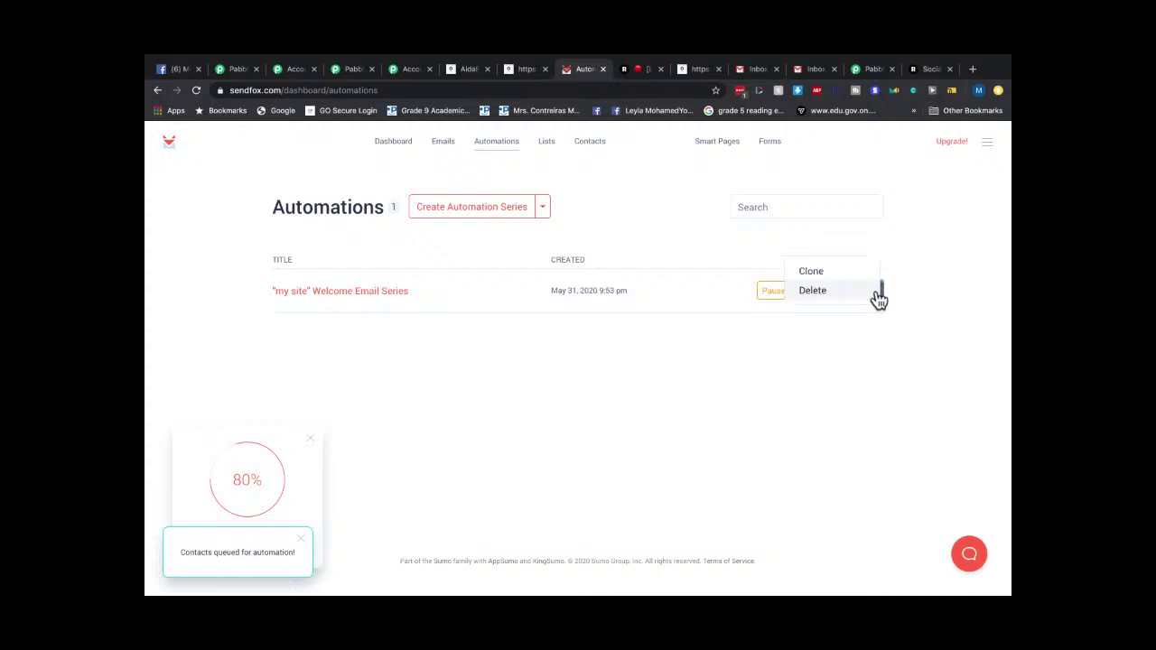
left_click(923, 315)
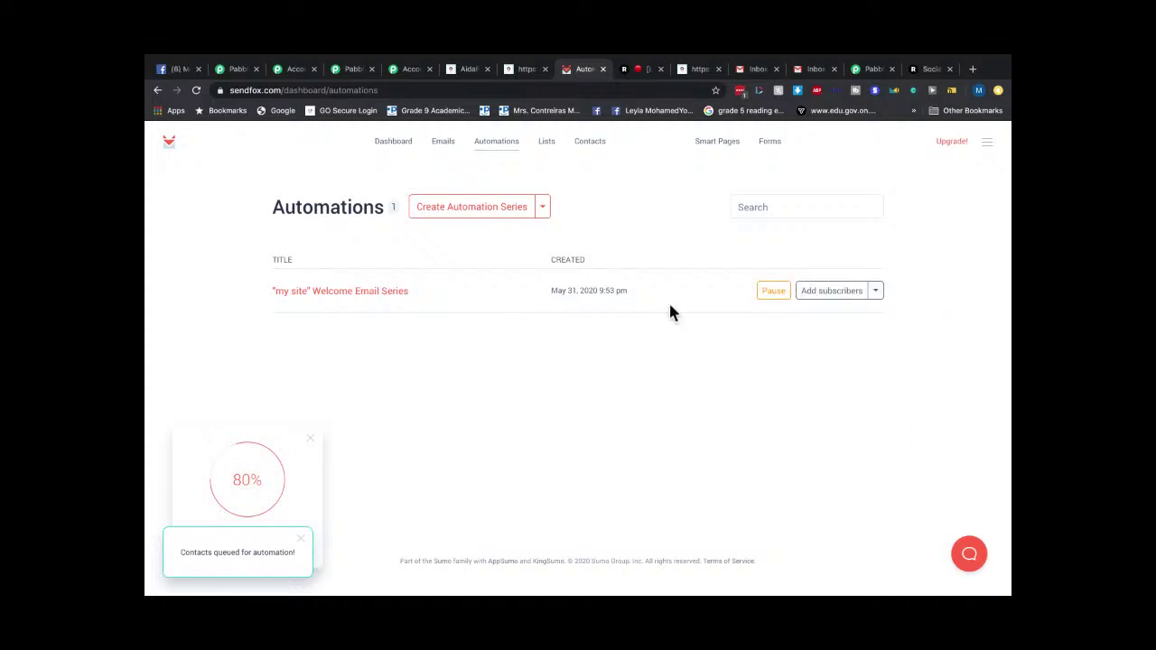
left_click(406, 145)
left_click(442, 150)
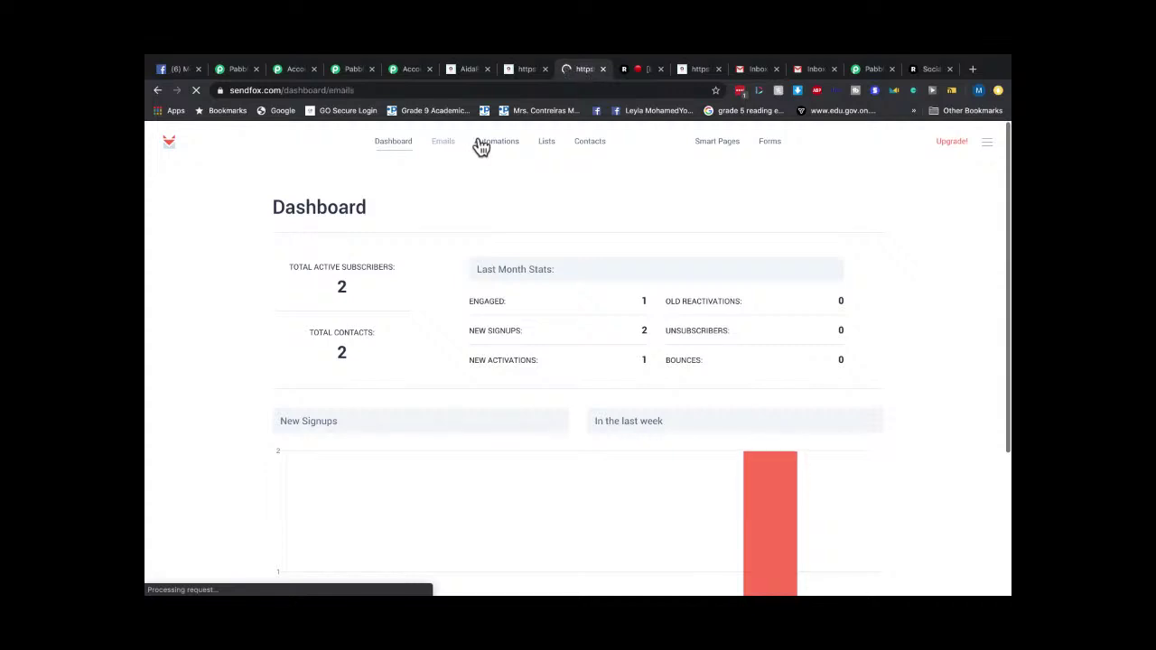
left_click(813, 69)
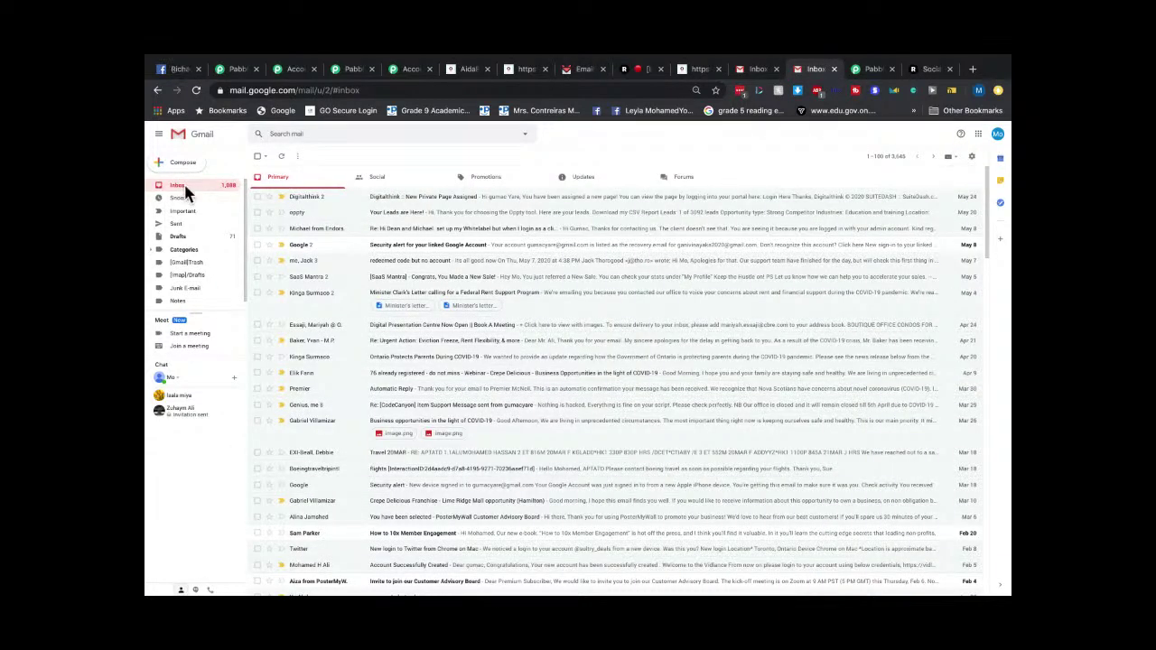
Check Gmail's Updates and Primary categories for new mail, then go back to SendFox.
left_click(594, 180)
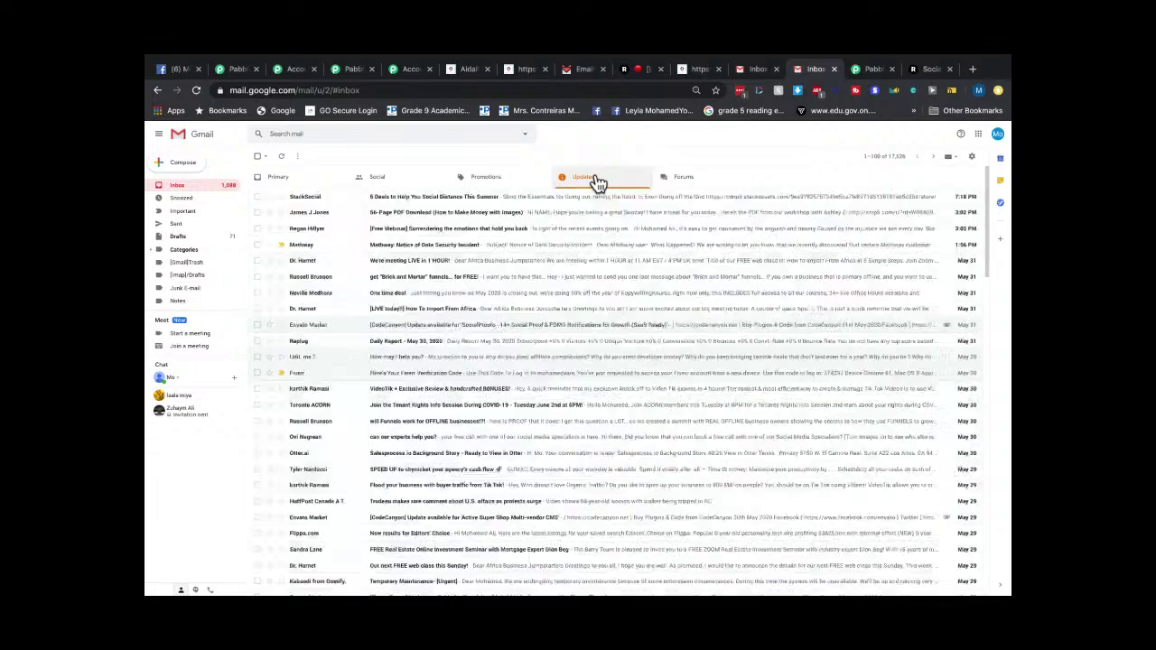
left_click(295, 181)
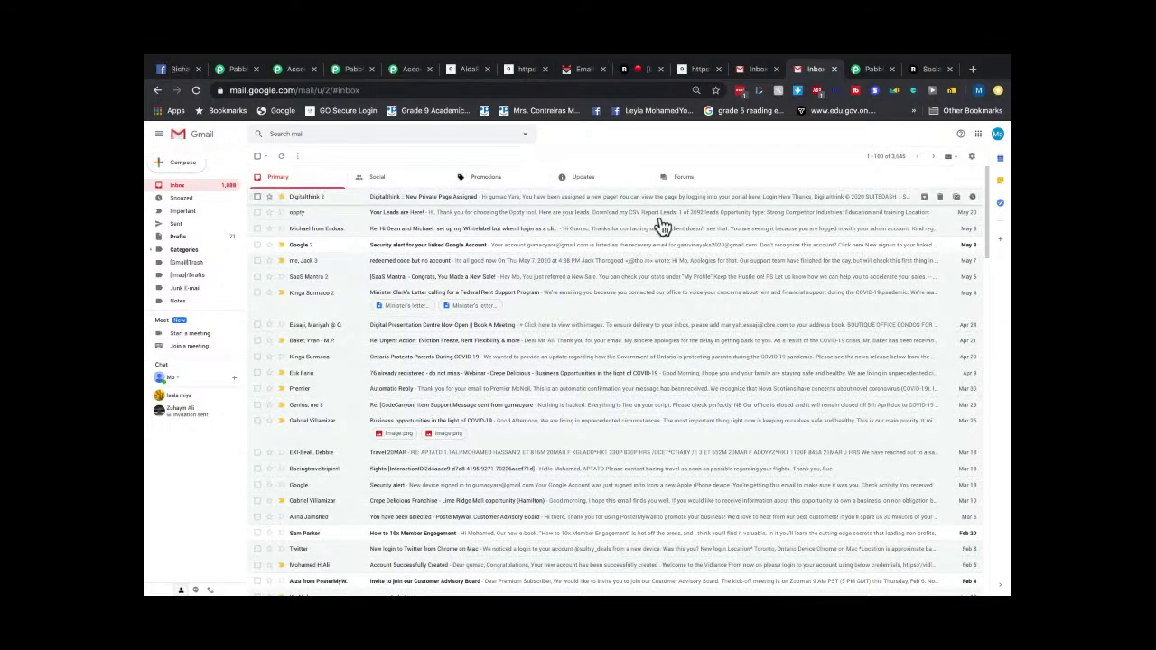
left_click(581, 179)
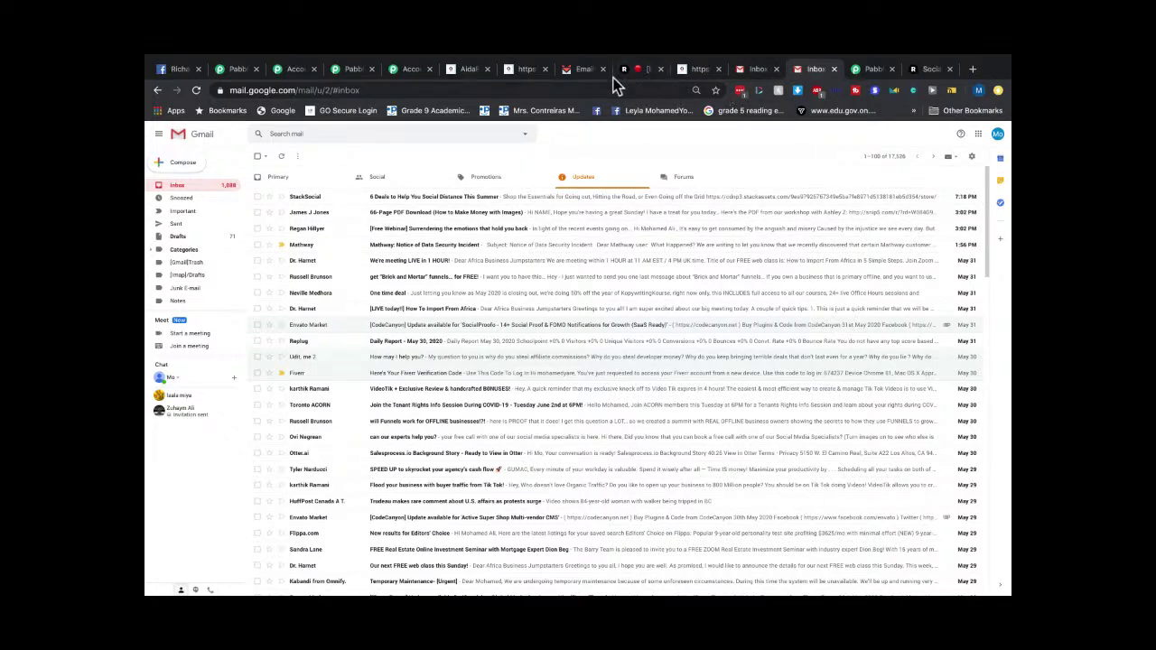
left_click(583, 69)
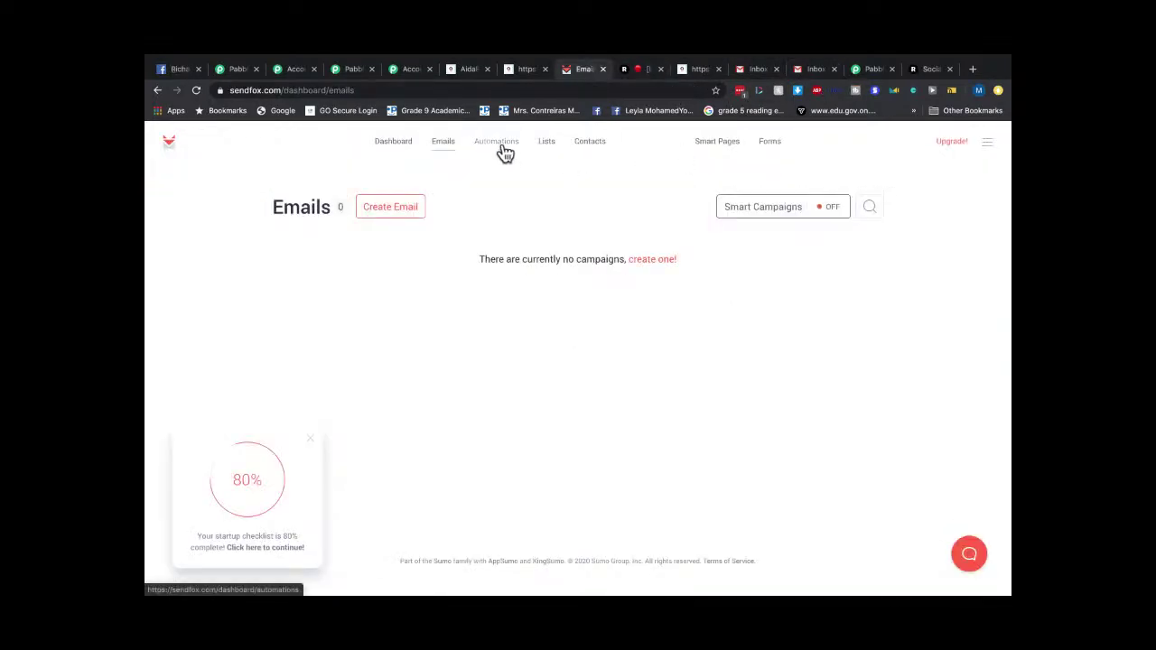
Remove every contact from My Test Contacts, confirming each, then reload the dashboard stats.
left_click(553, 145)
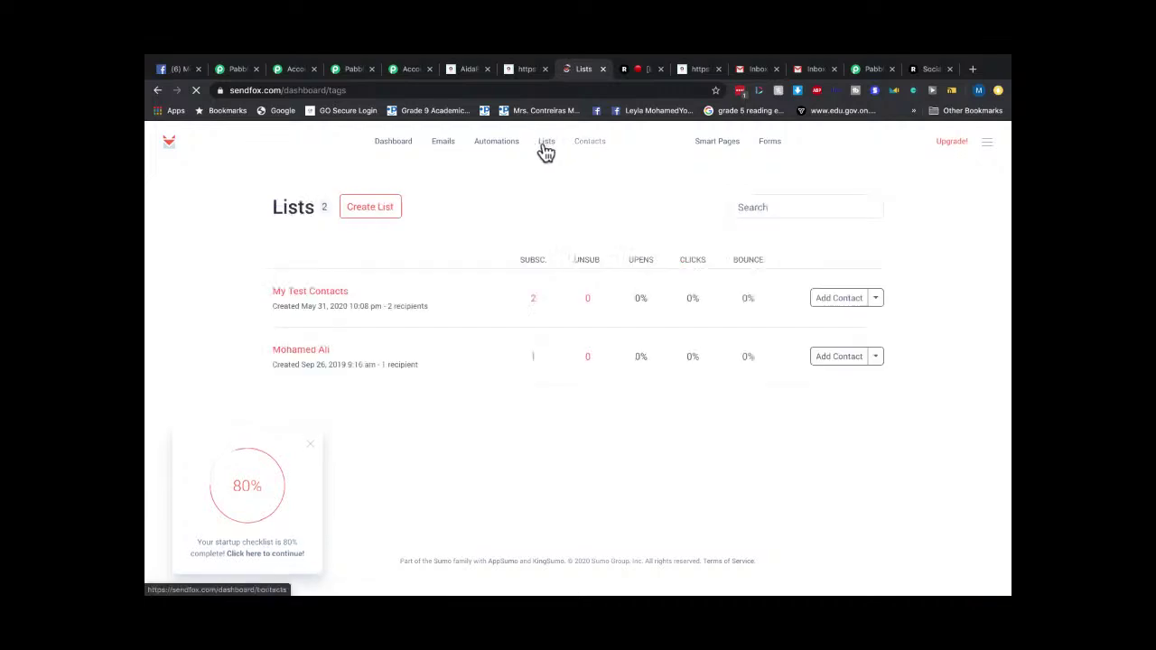
left_click(307, 301)
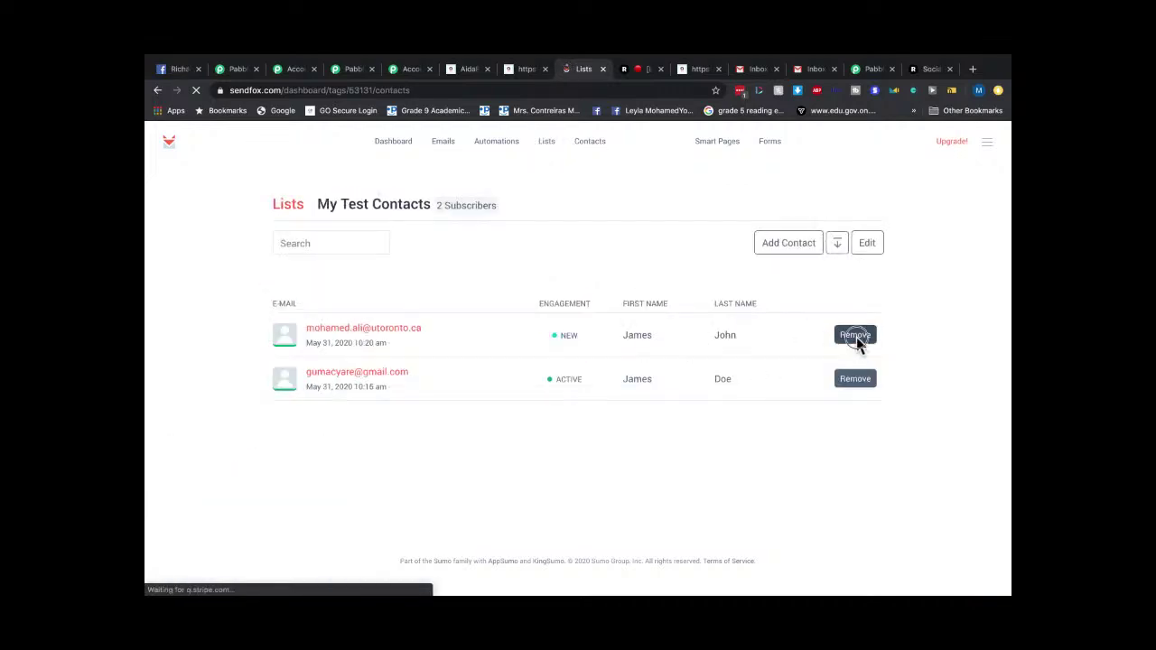
left_click(855, 337)
left_click(677, 159)
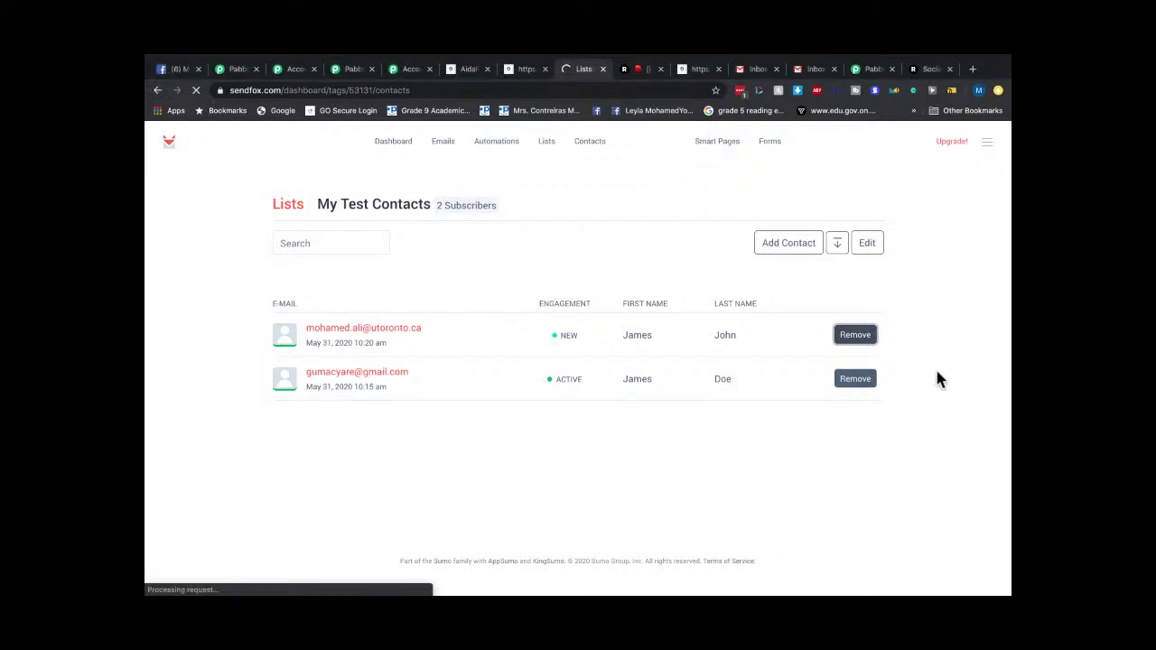
left_click(854, 335)
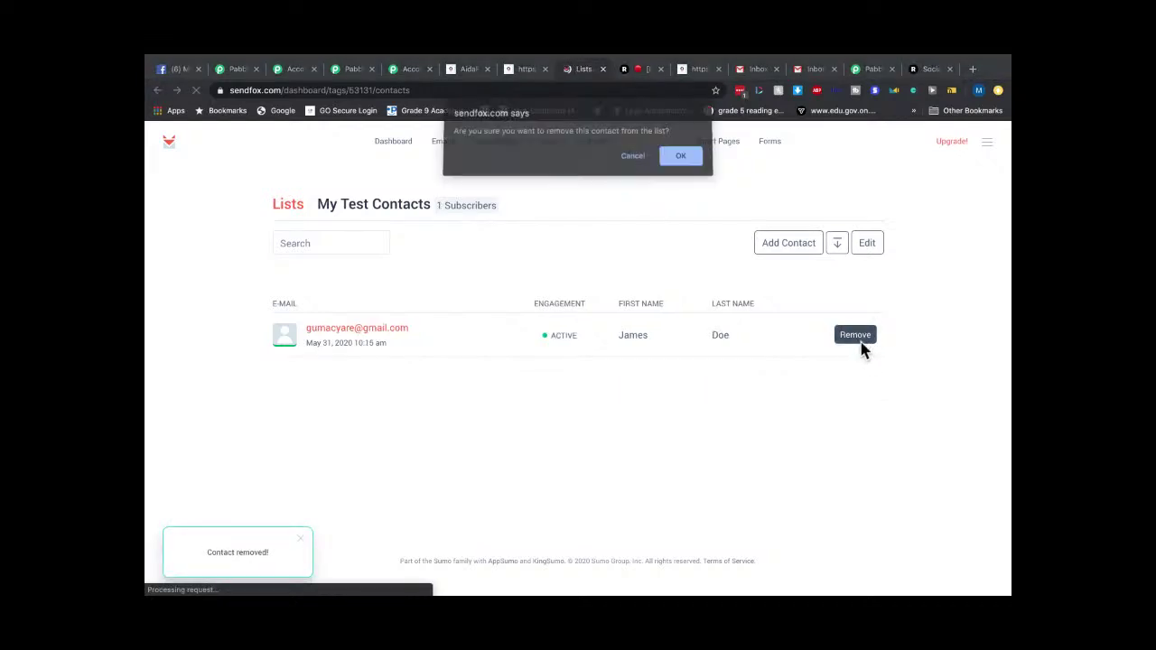
left_click(682, 157)
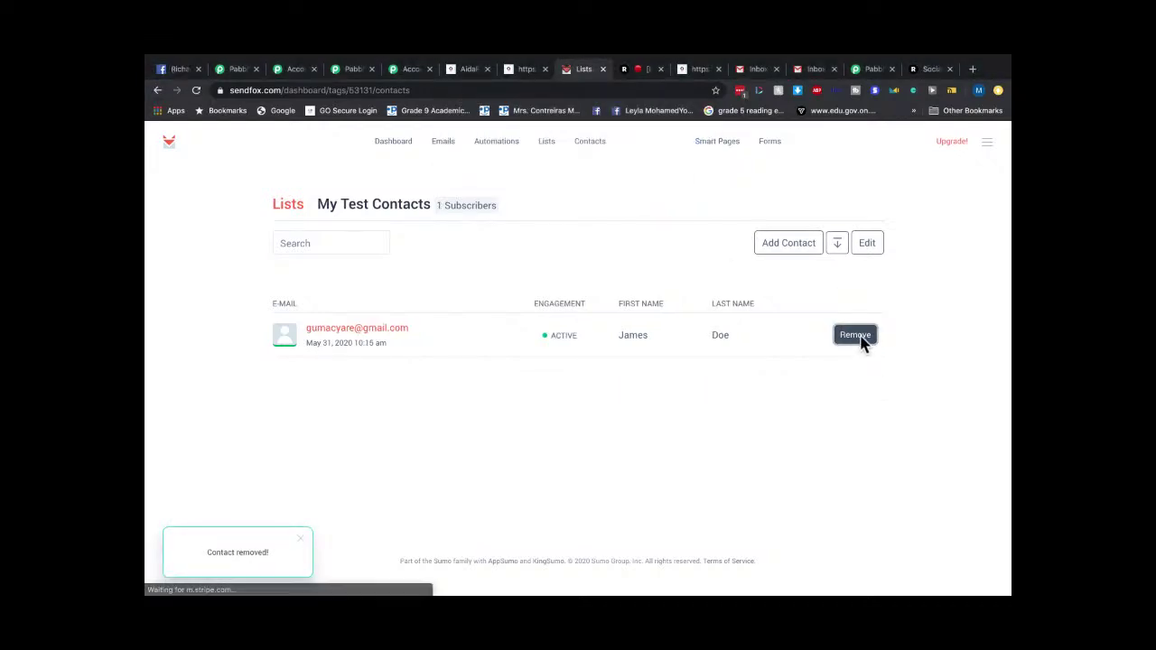
left_click(863, 336)
left_click(682, 168)
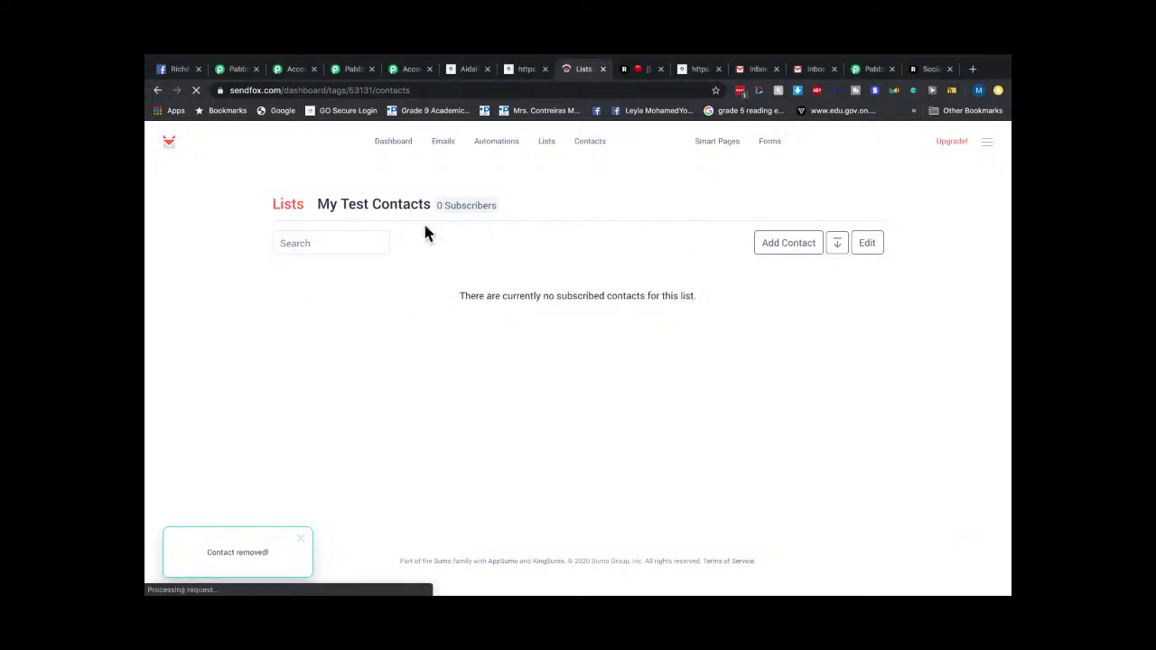
left_click(376, 152)
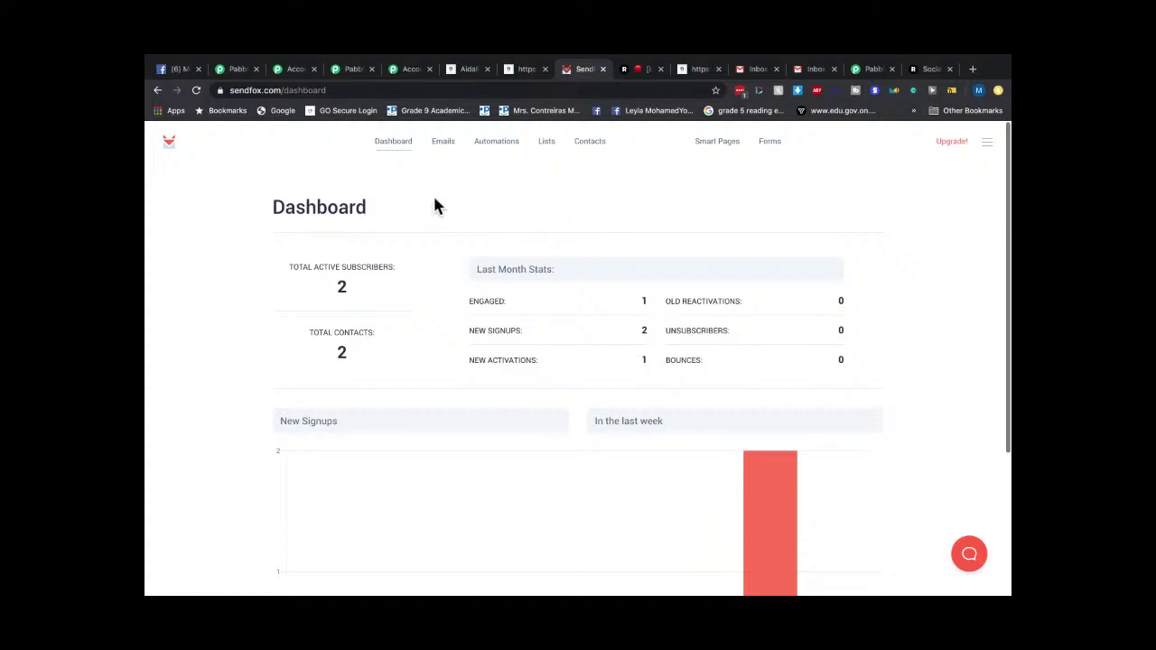
left_click(400, 155)
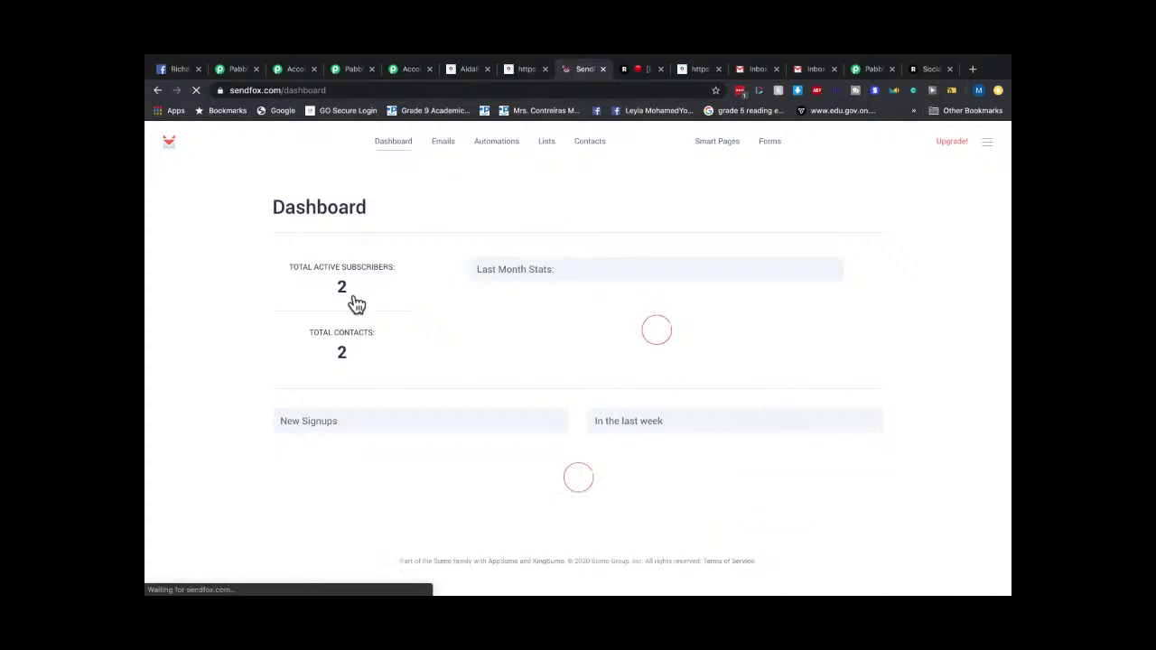
Delete both contacts from SendFox's contacts overview, confirming each deletion.
left_click(589, 143)
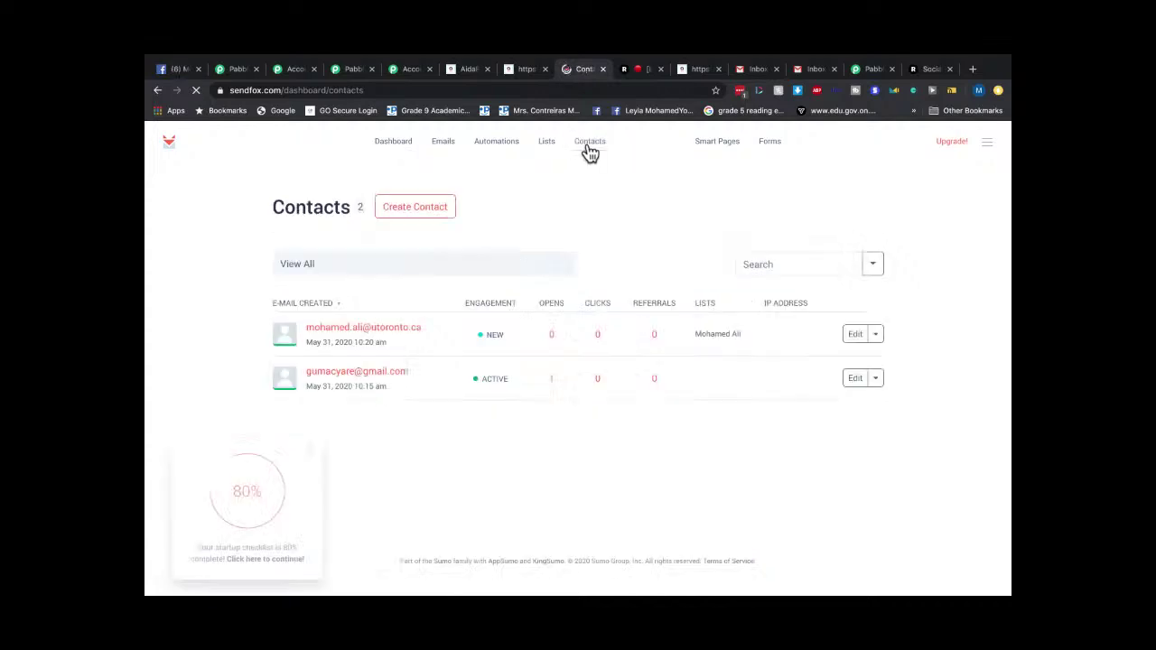
left_click(875, 336)
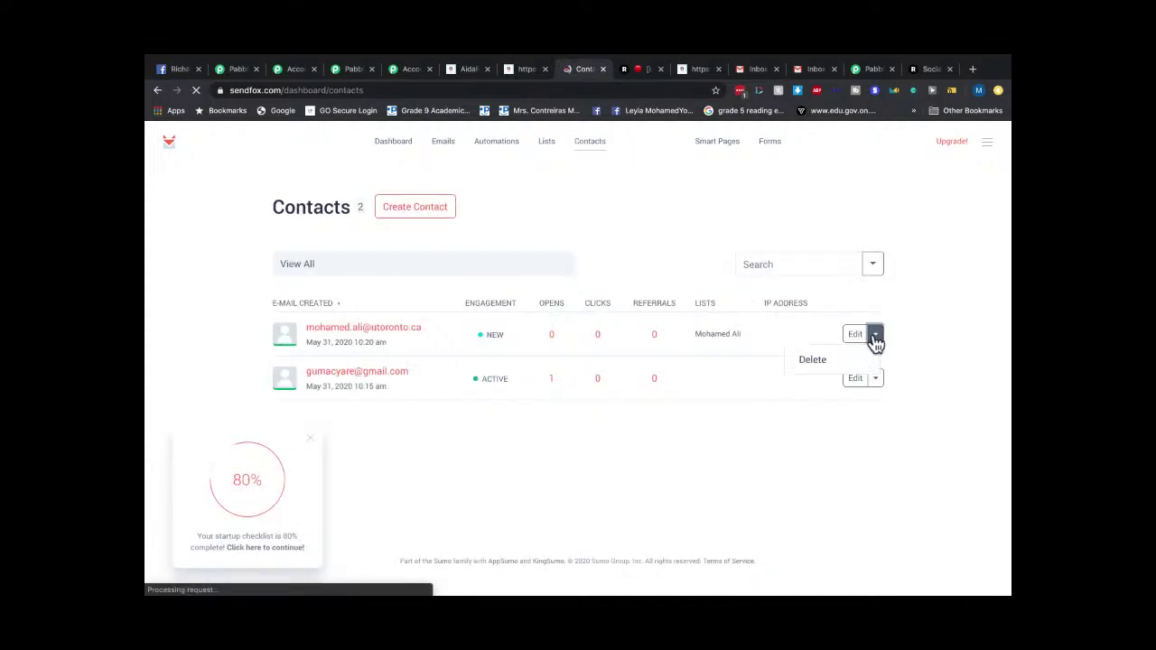
left_click(826, 364)
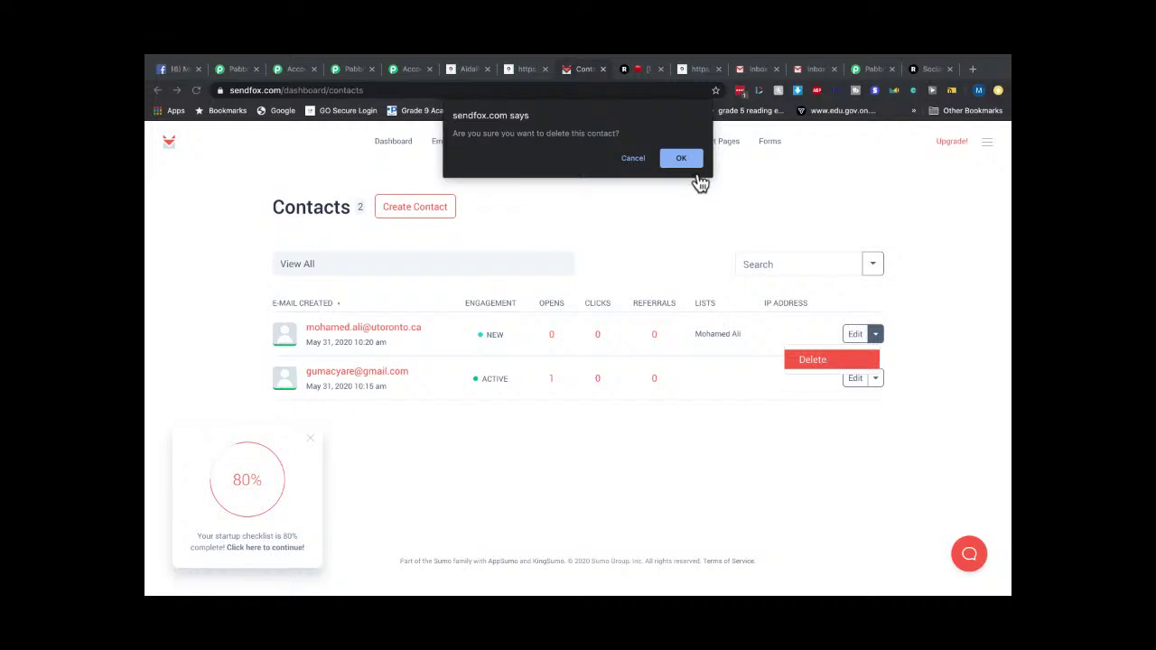
left_click(688, 163)
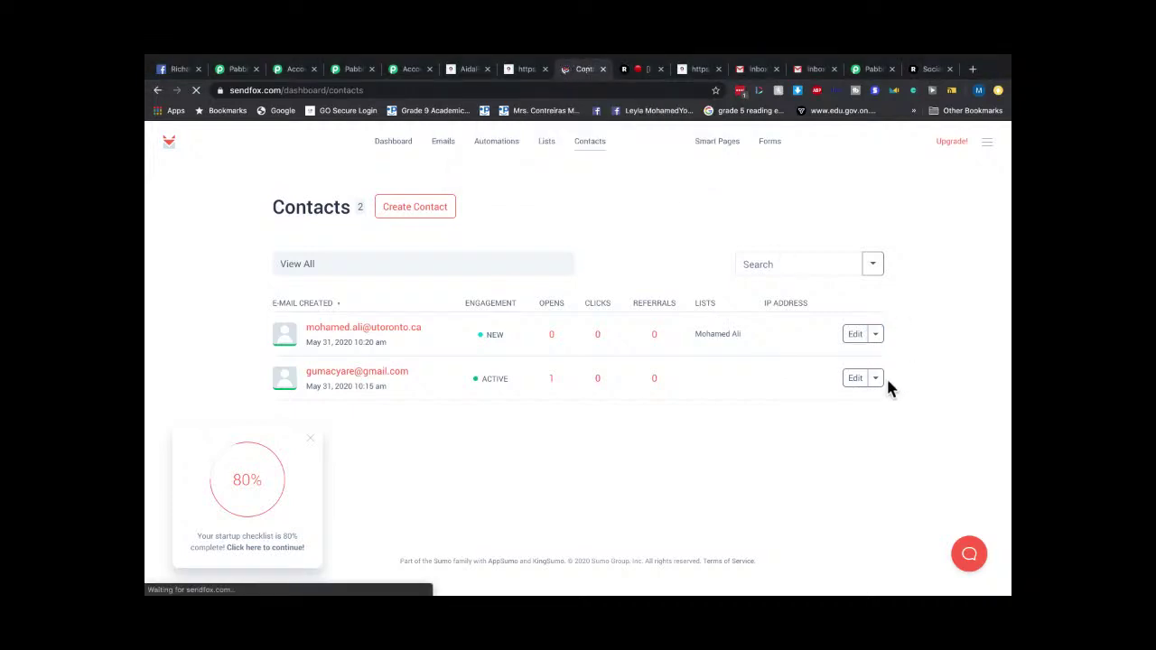
left_click(876, 336)
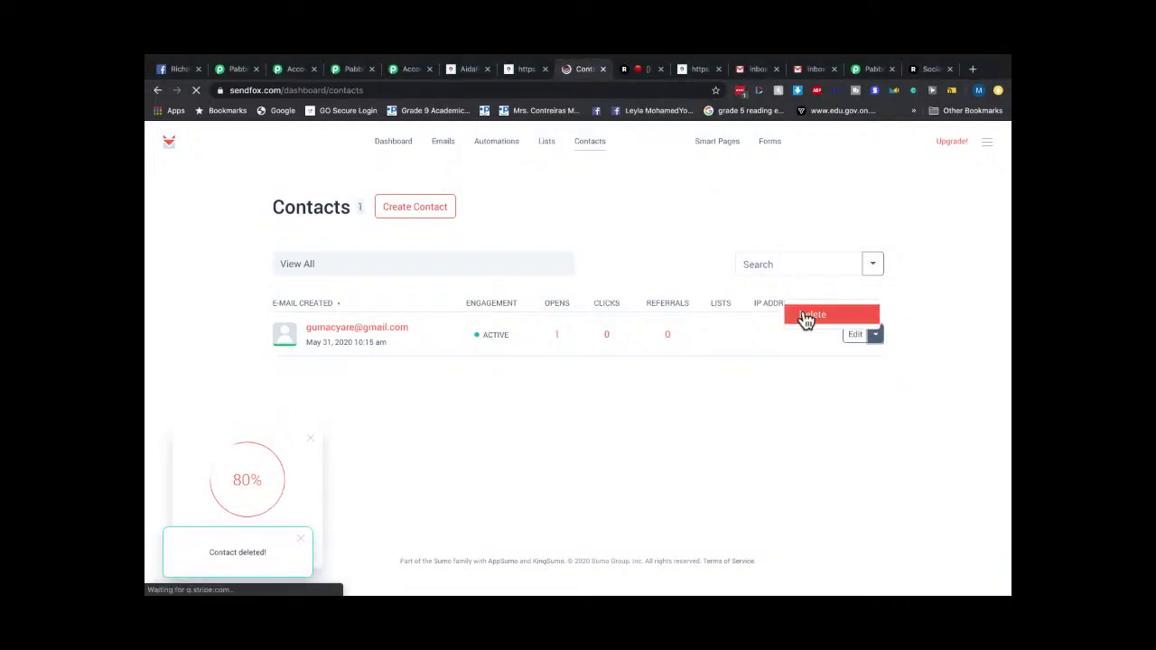
left_click(807, 318)
left_click(683, 165)
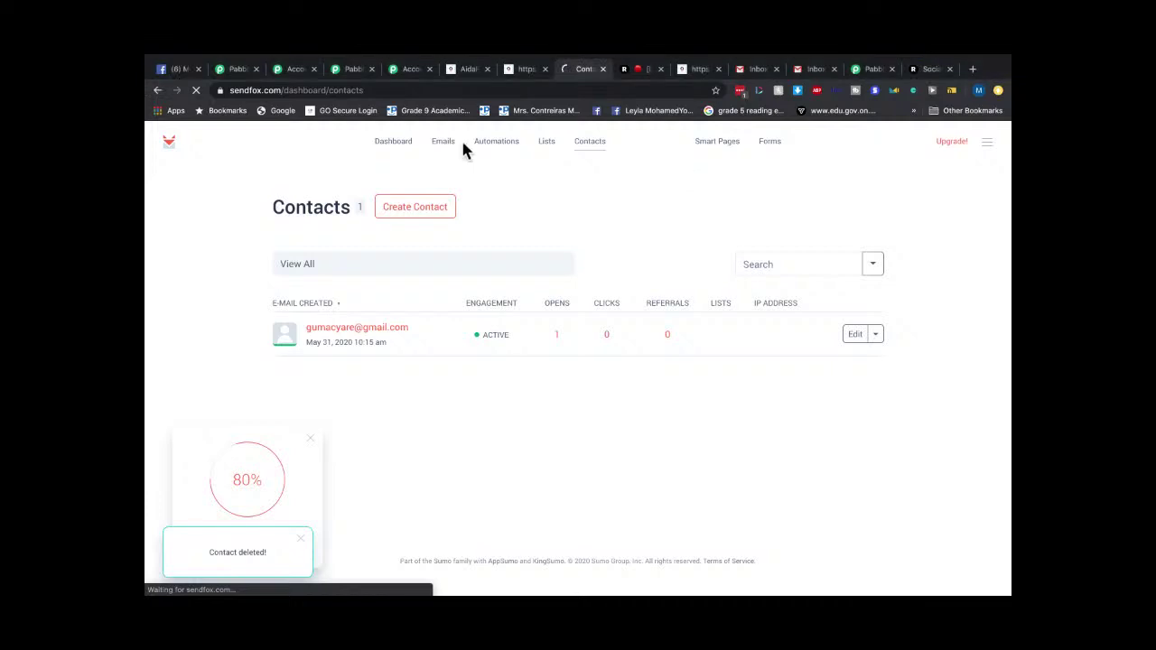
Re-save the My Test Contacts list, check the dashboard, then bring up the AidaForm page.
left_click(558, 156)
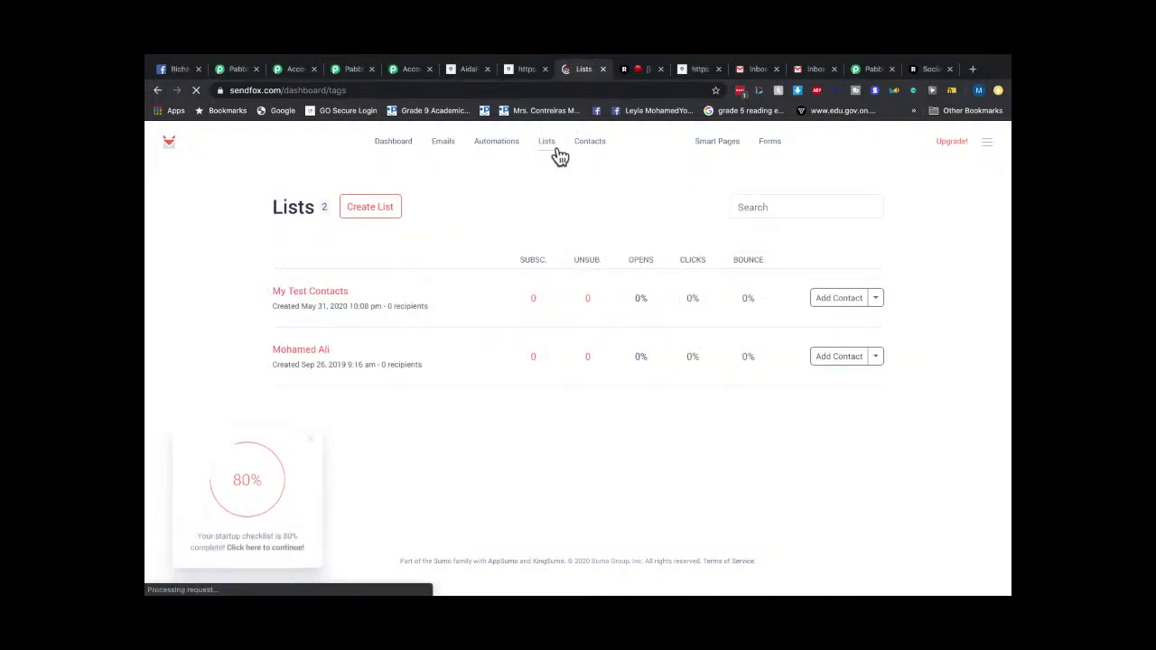
left_click(876, 300)
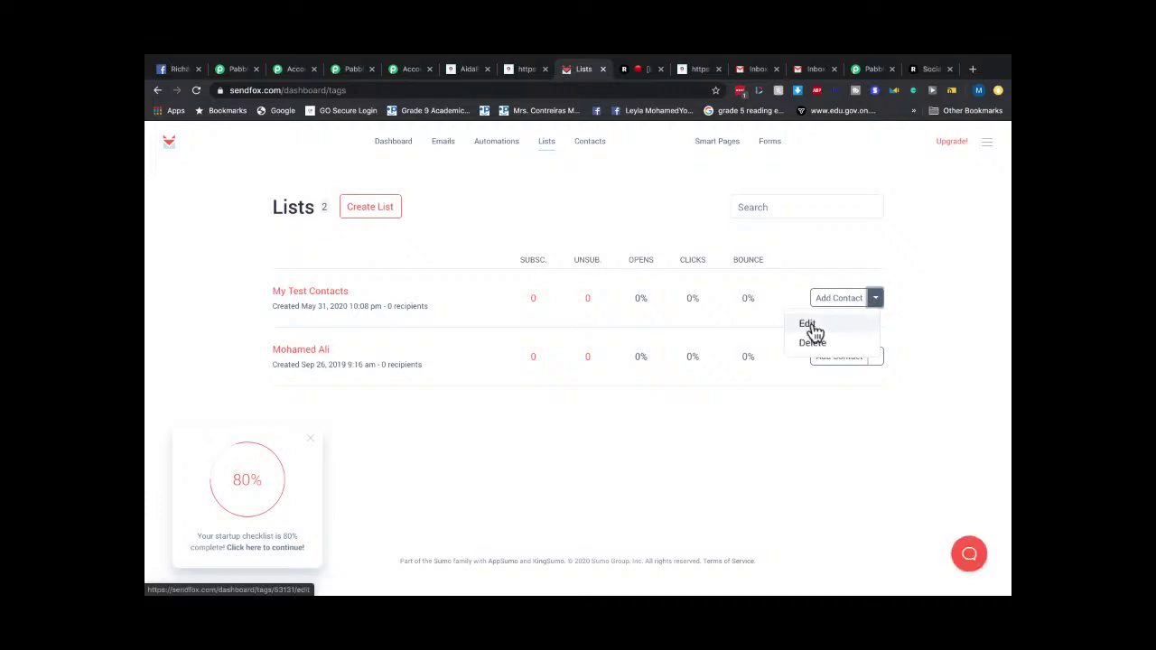
left_click(809, 326)
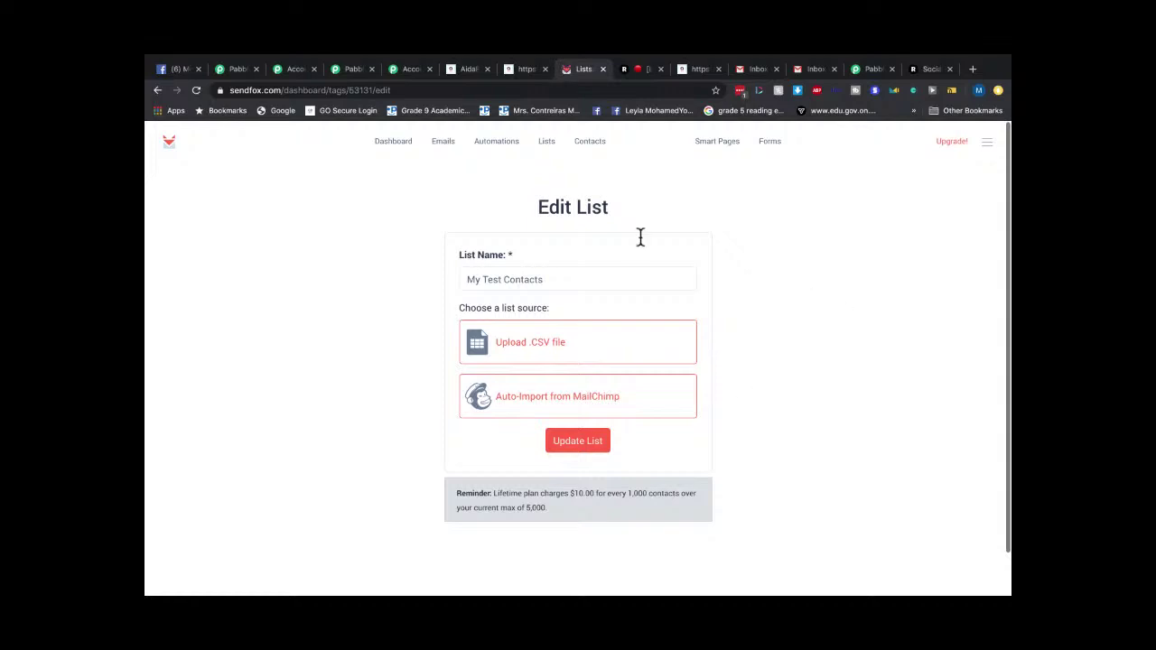
left_click(578, 442)
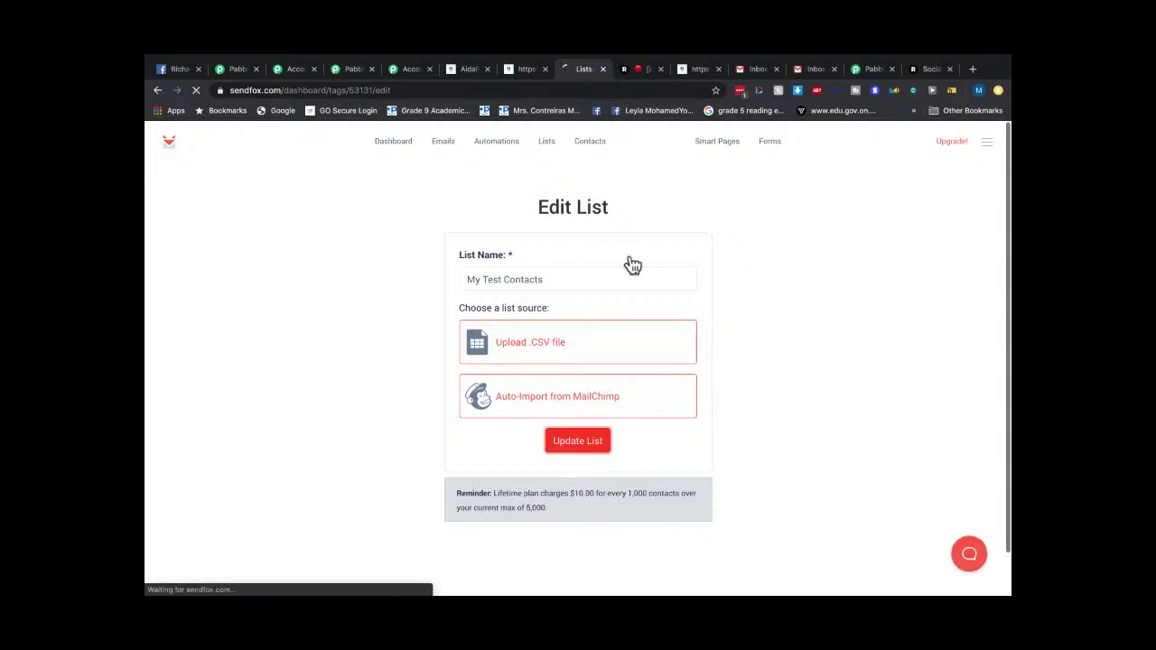
left_click(394, 144)
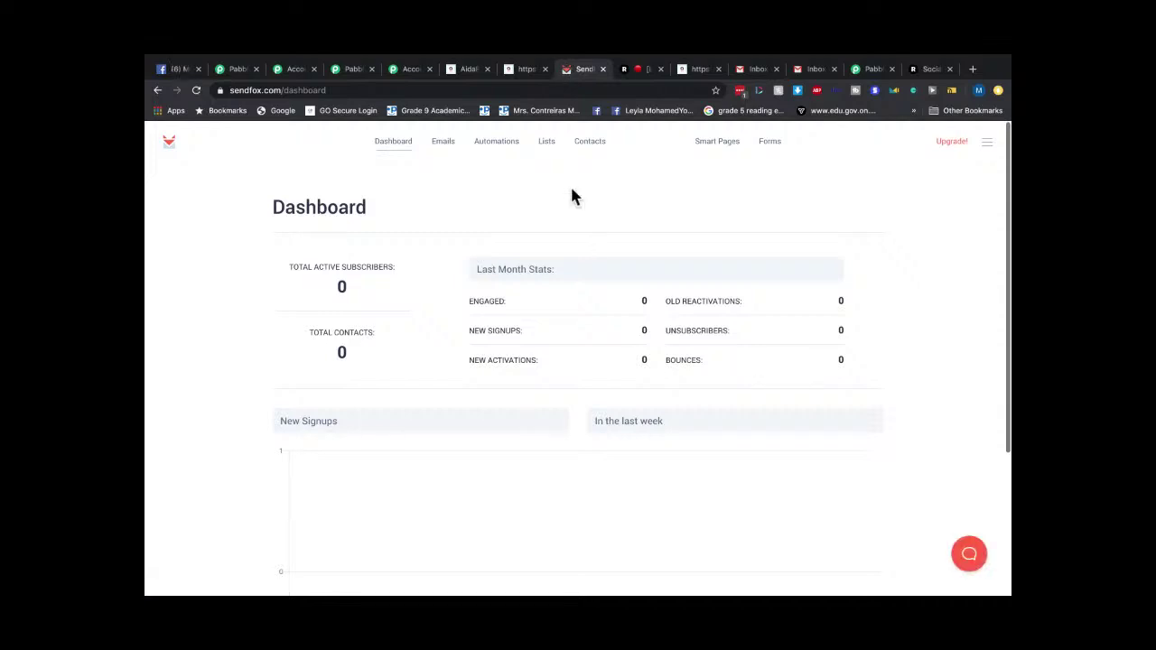
left_click(523, 69)
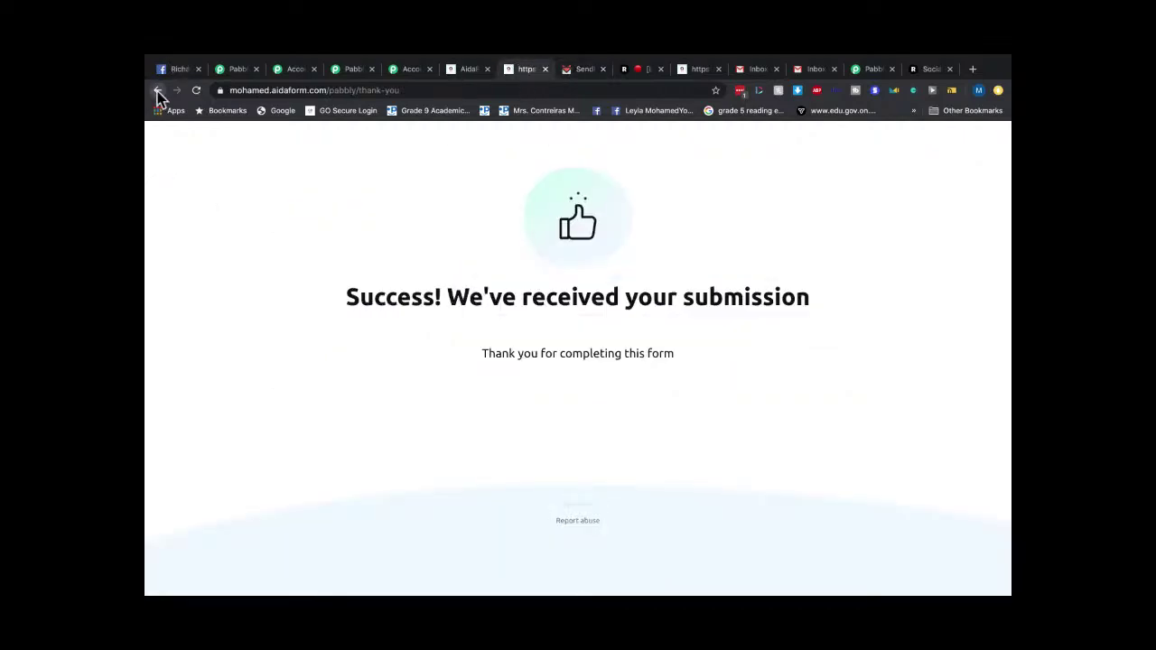
Submit a new AidaForm entry with first name, last name and test e-mail, then return to SendFox.
left_click(157, 91)
left_click(421, 220)
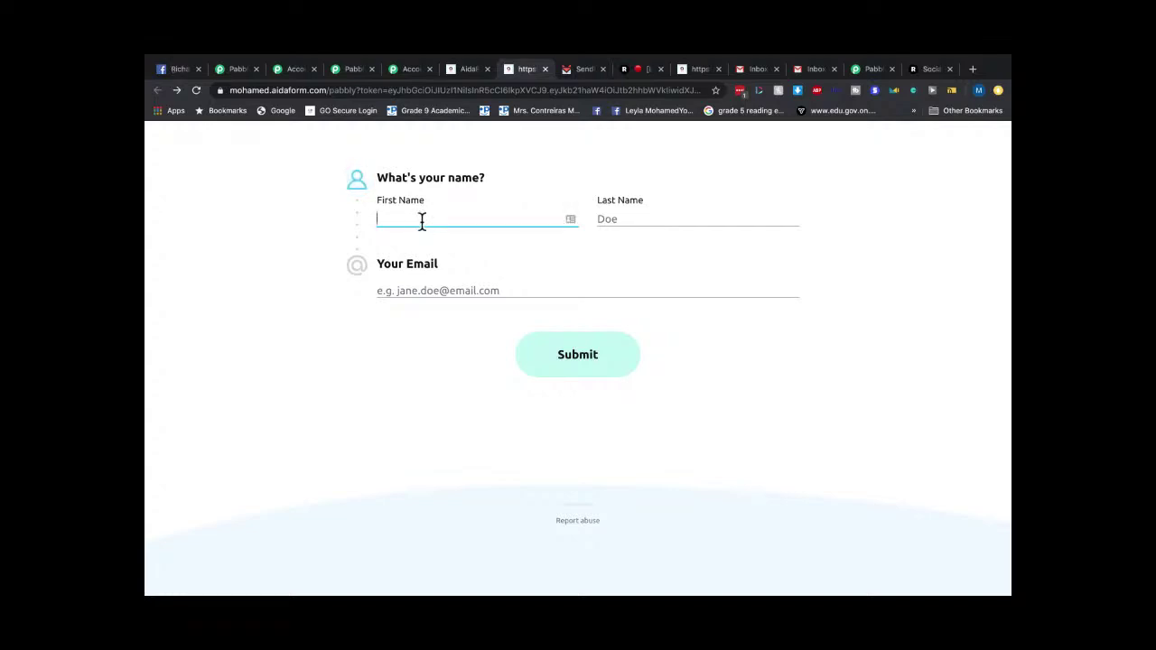
left_click(634, 221)
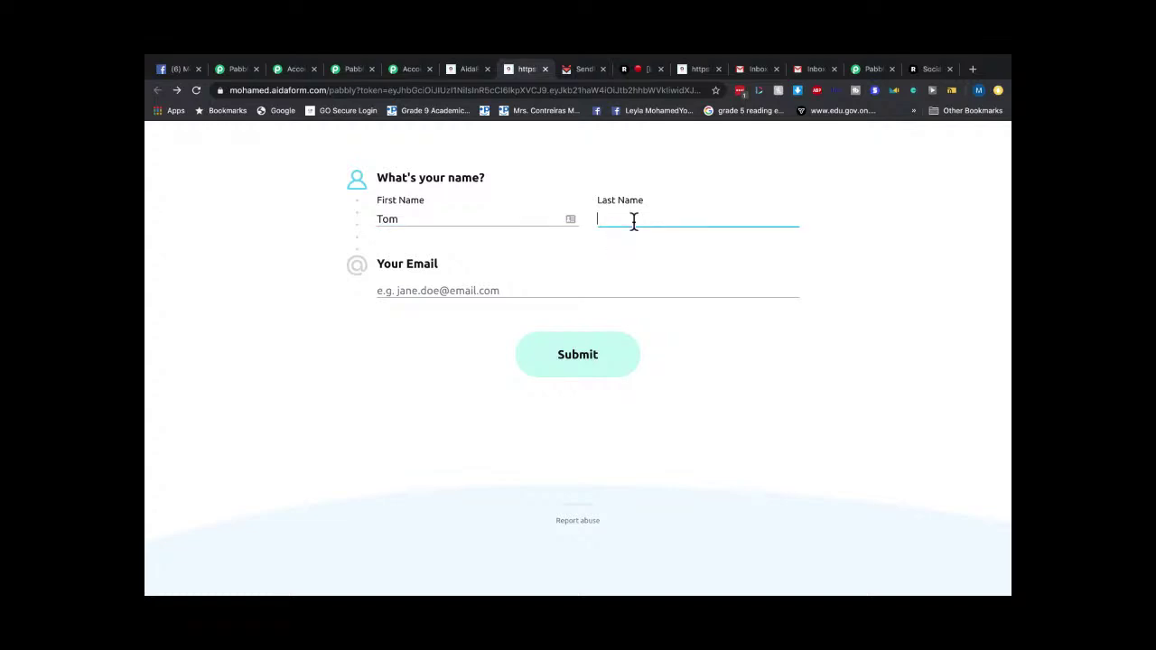
left_click(483, 293)
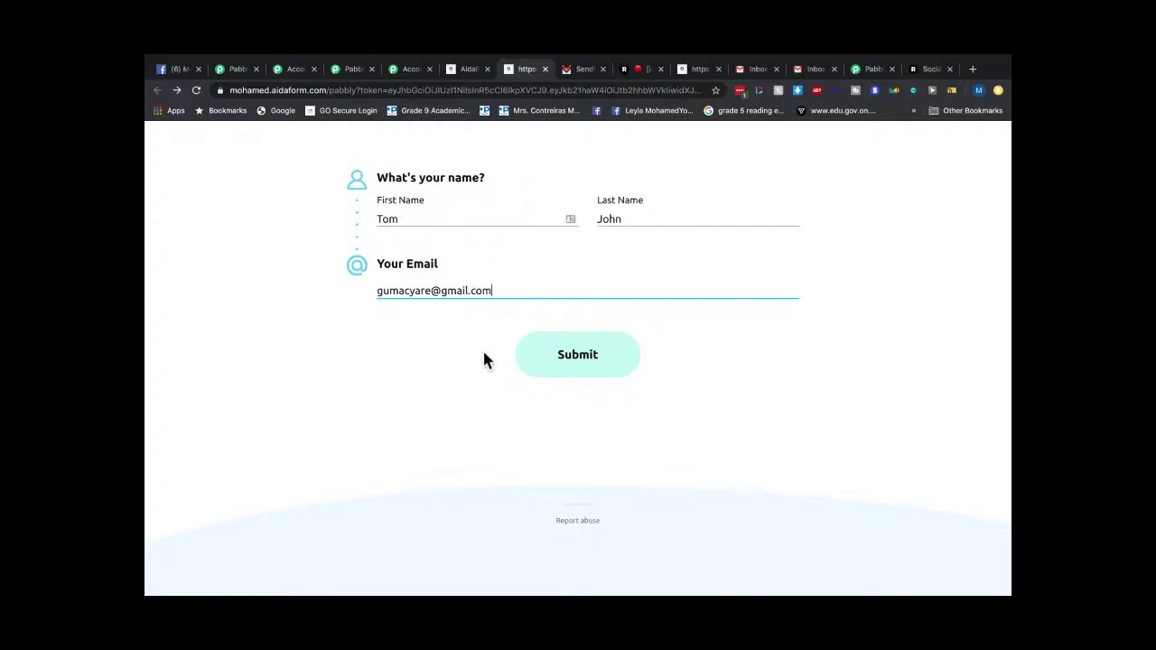
left_click(553, 361)
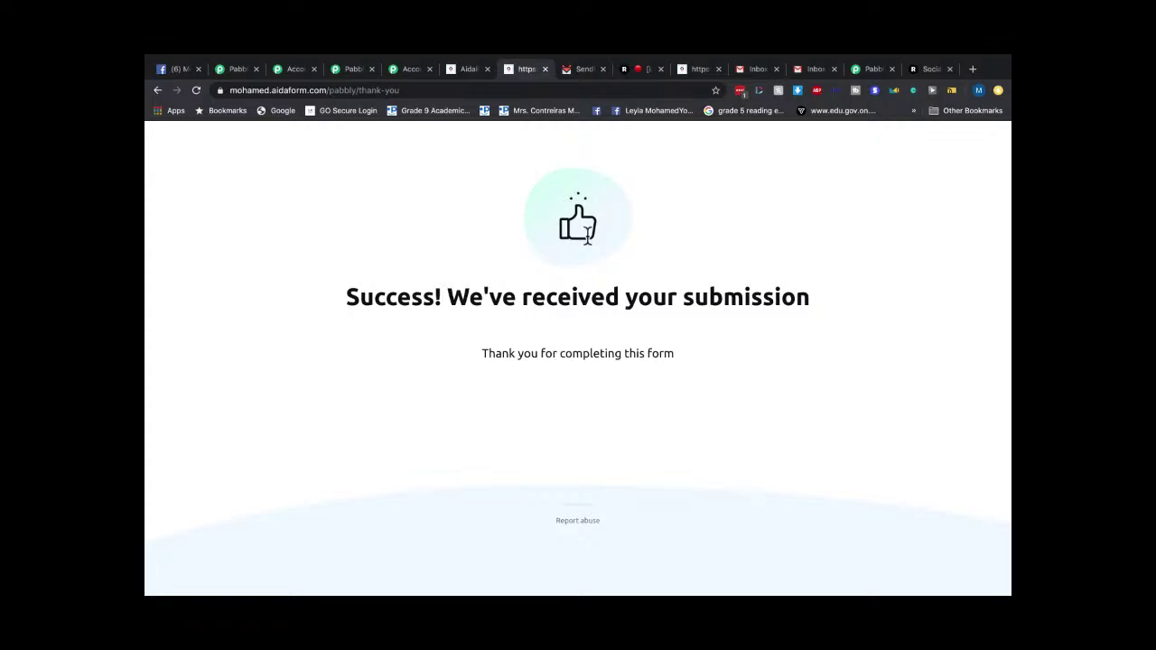
left_click(583, 70)
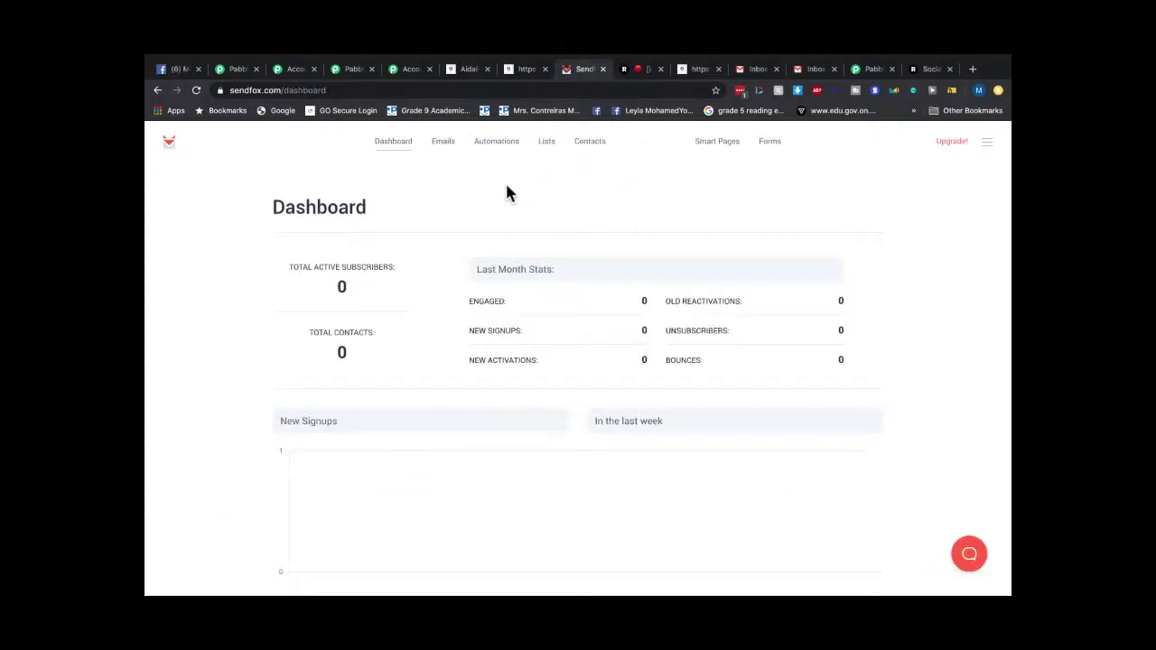
Reload the SendFox dashboard, then check Gmail's Primary, Updates, Promotions and Social categories for new mail.
left_click(383, 152)
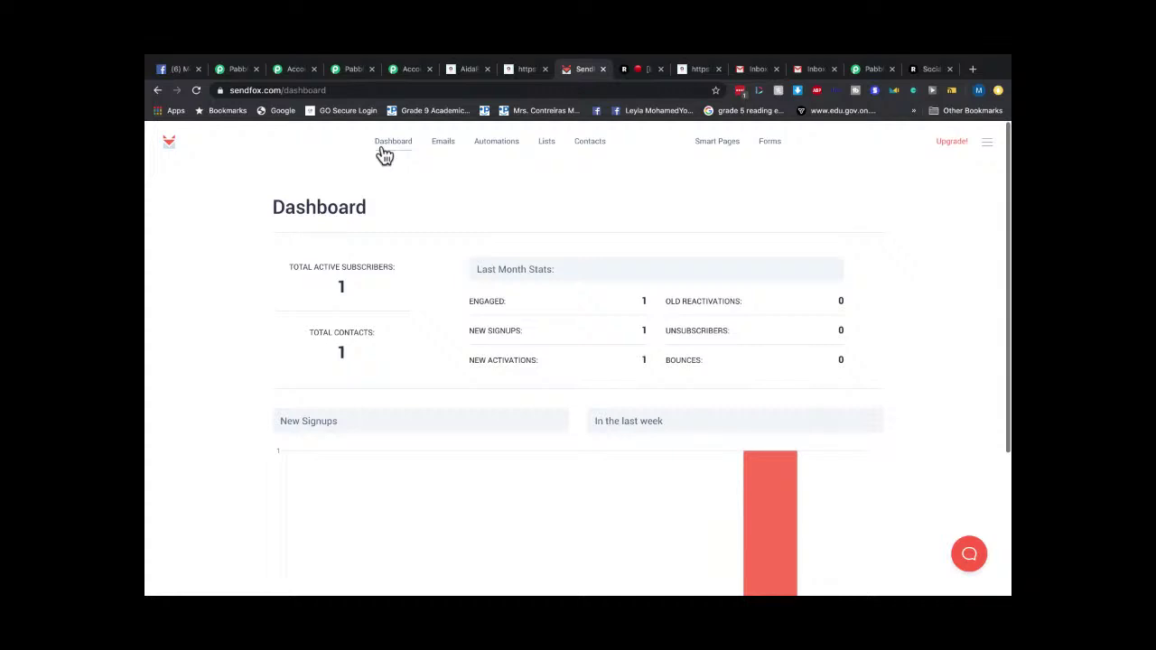
left_click(813, 70)
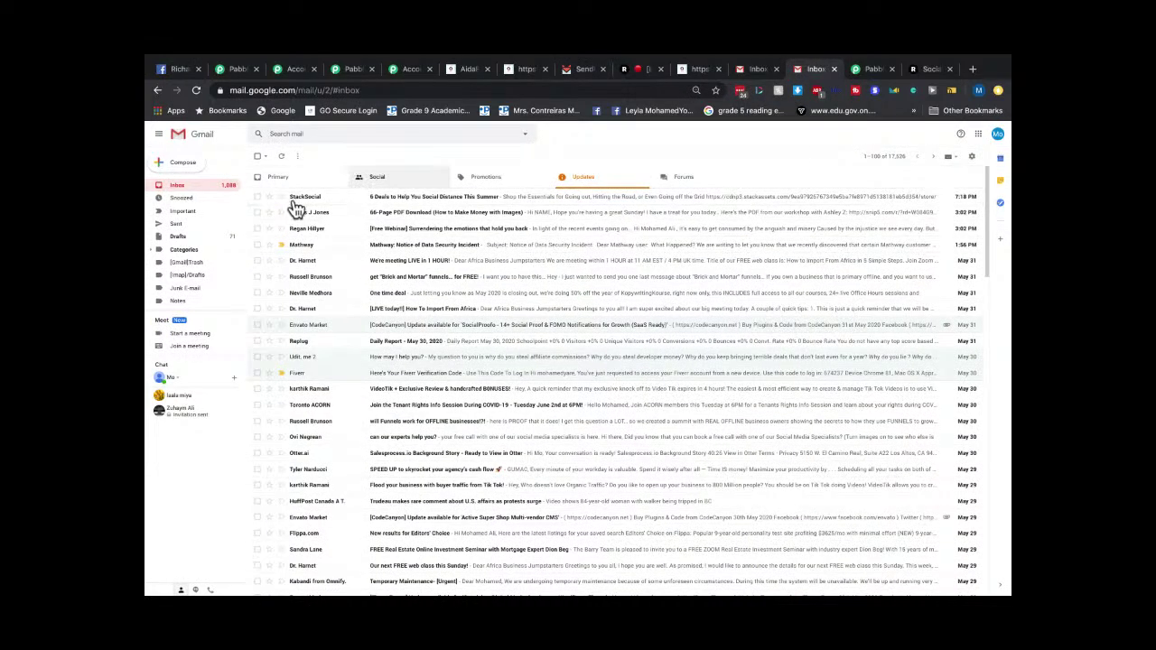
left_click(175, 189)
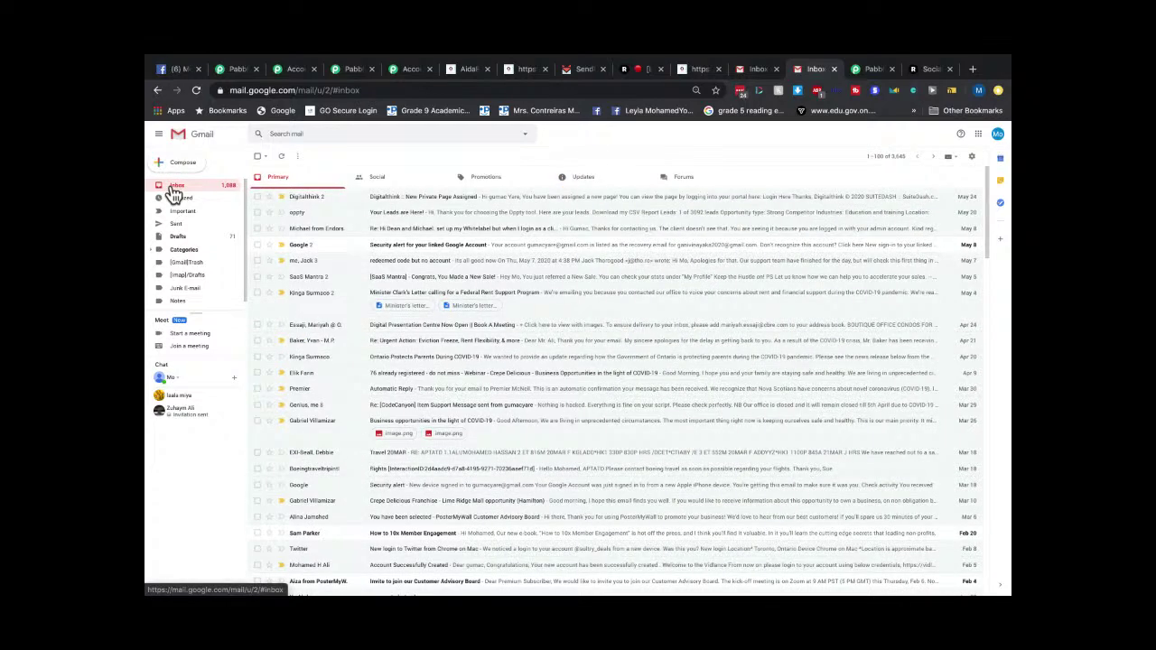
left_click(601, 186)
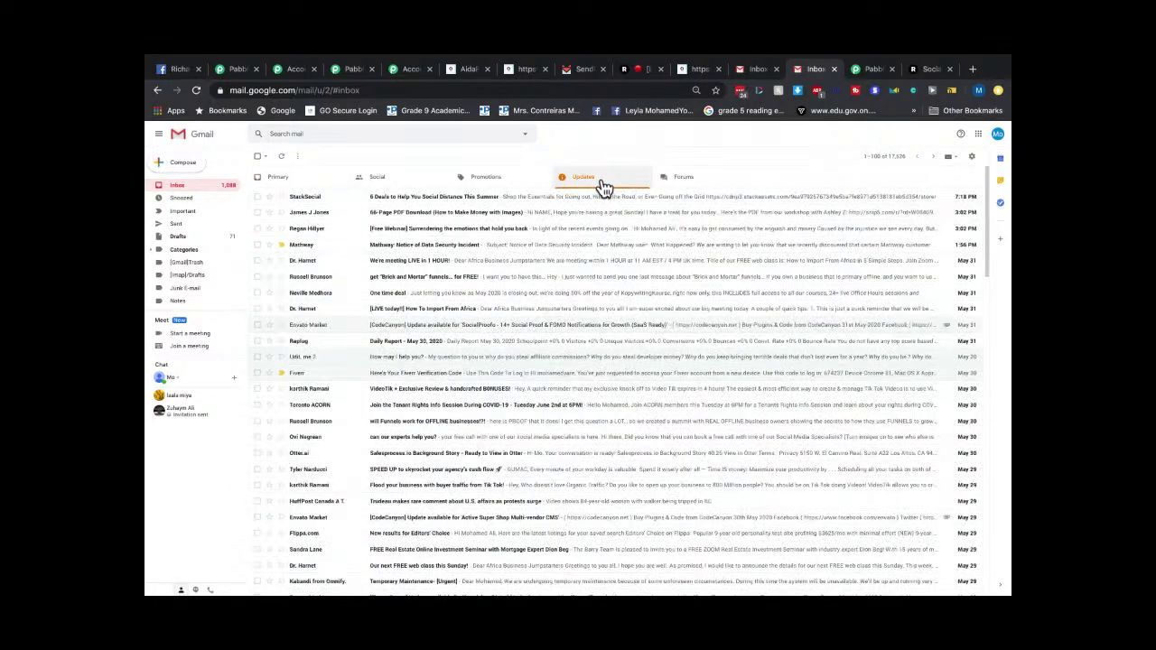
left_click(486, 181)
left_click(394, 186)
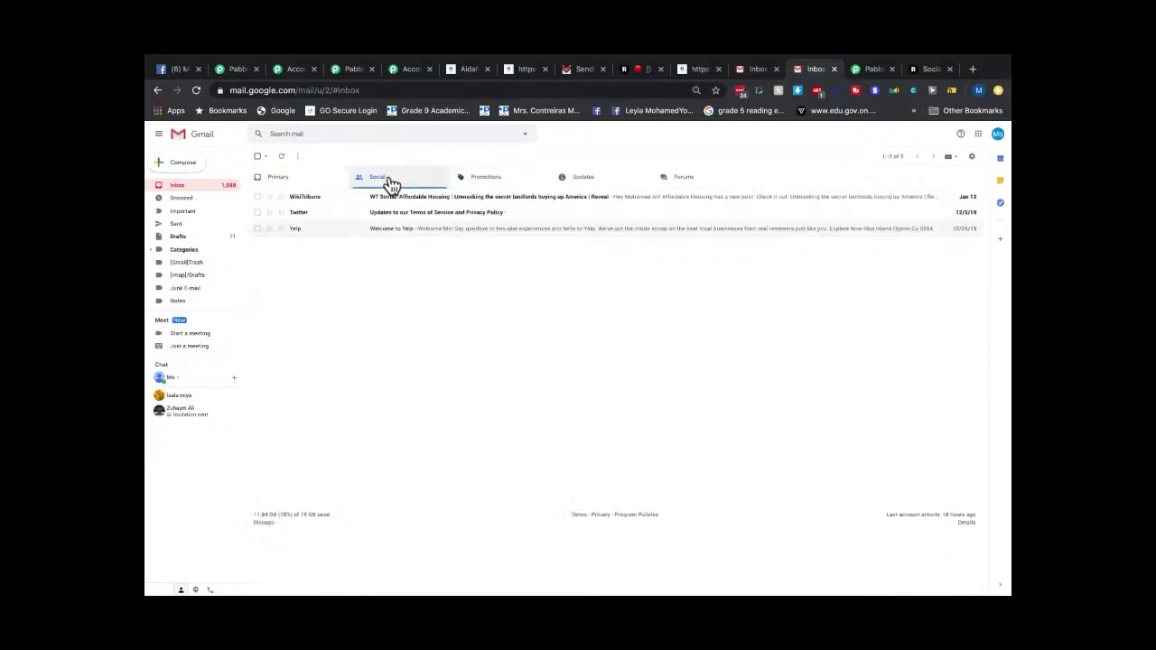
left_click(270, 188)
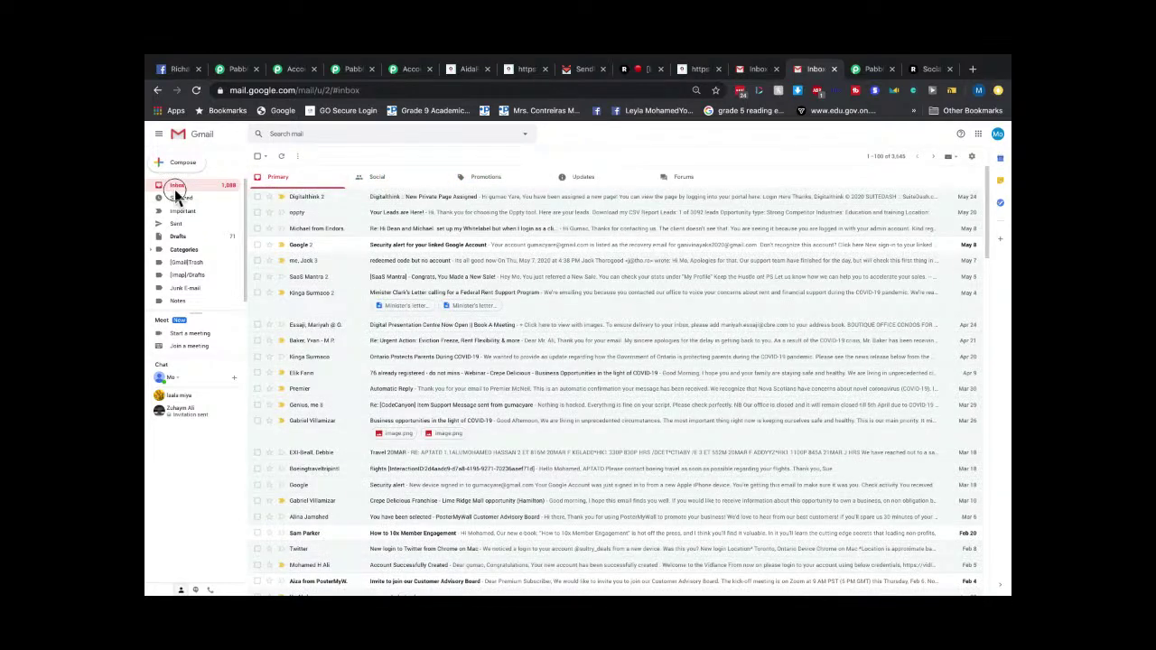
left_click(375, 186)
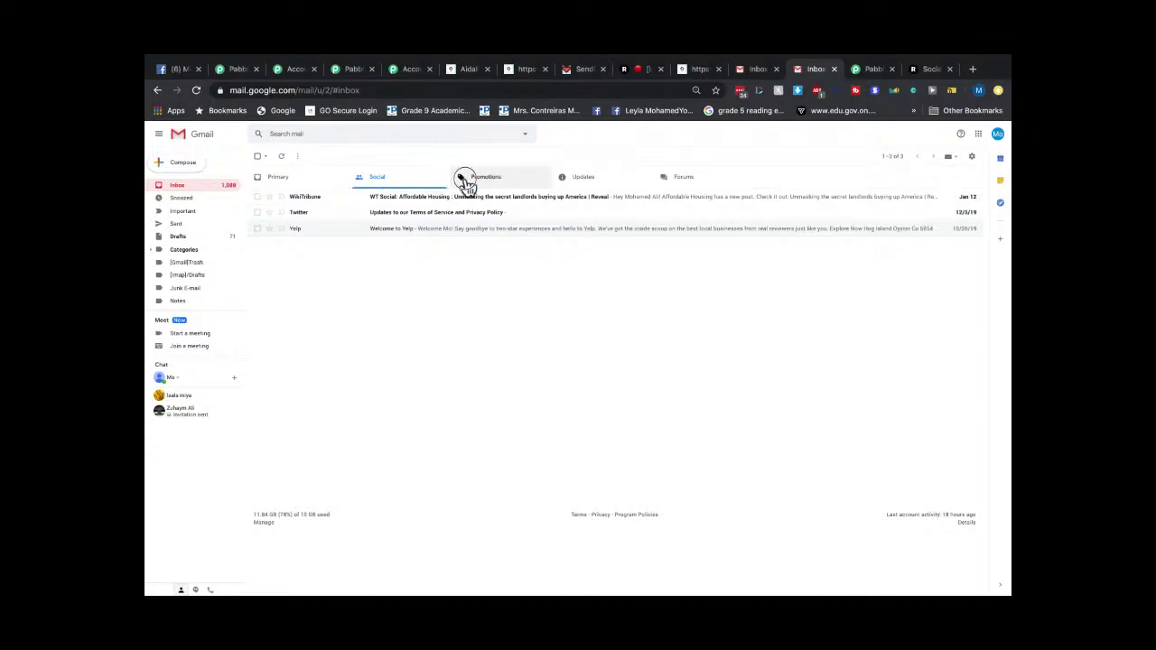
left_click(488, 179)
left_click(577, 184)
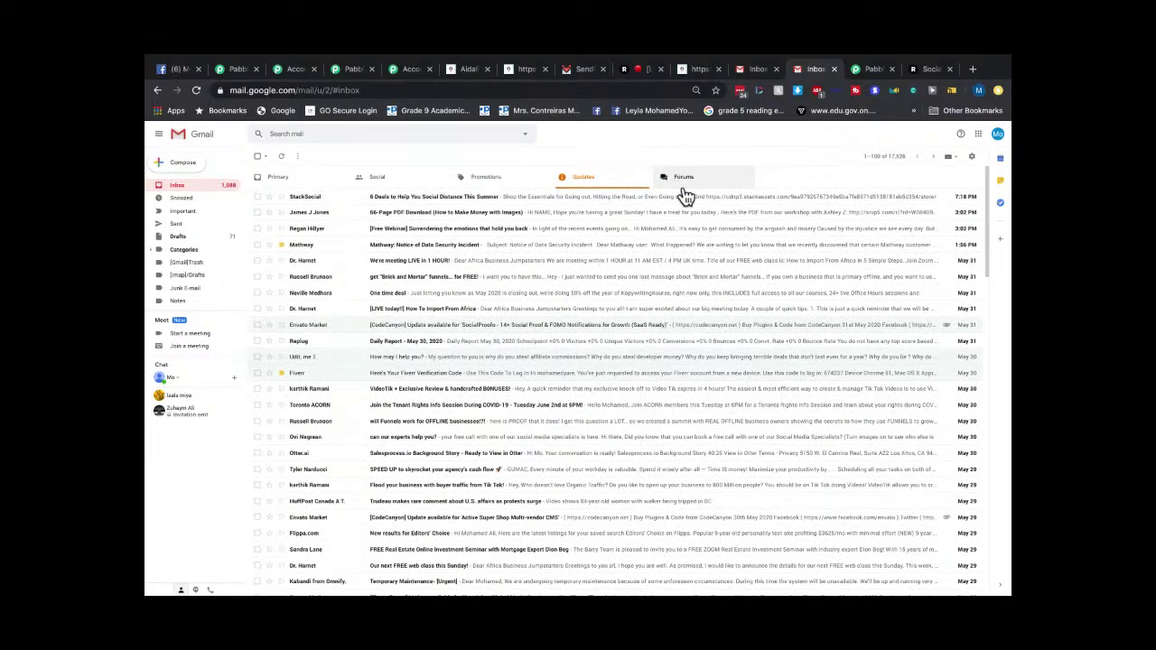
left_click(293, 185)
Check Gmail's Spam folder, return to the inbox, then go back to the SendFox dashboard.
scroll(207, 280, "down", 1)
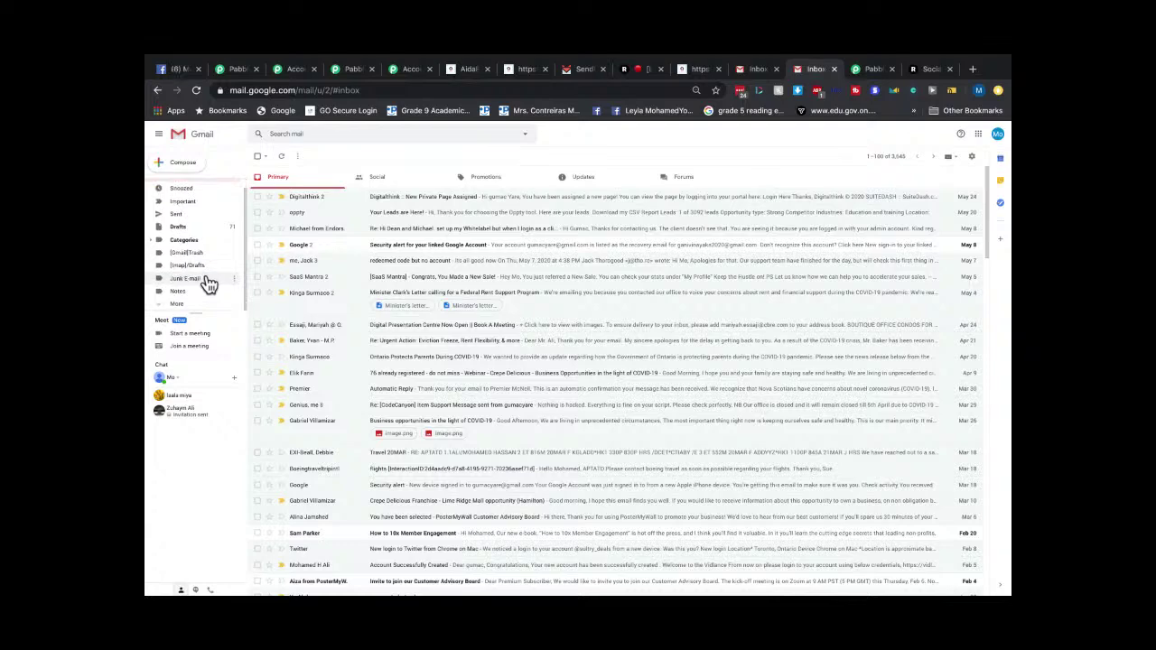
left_click(190, 308)
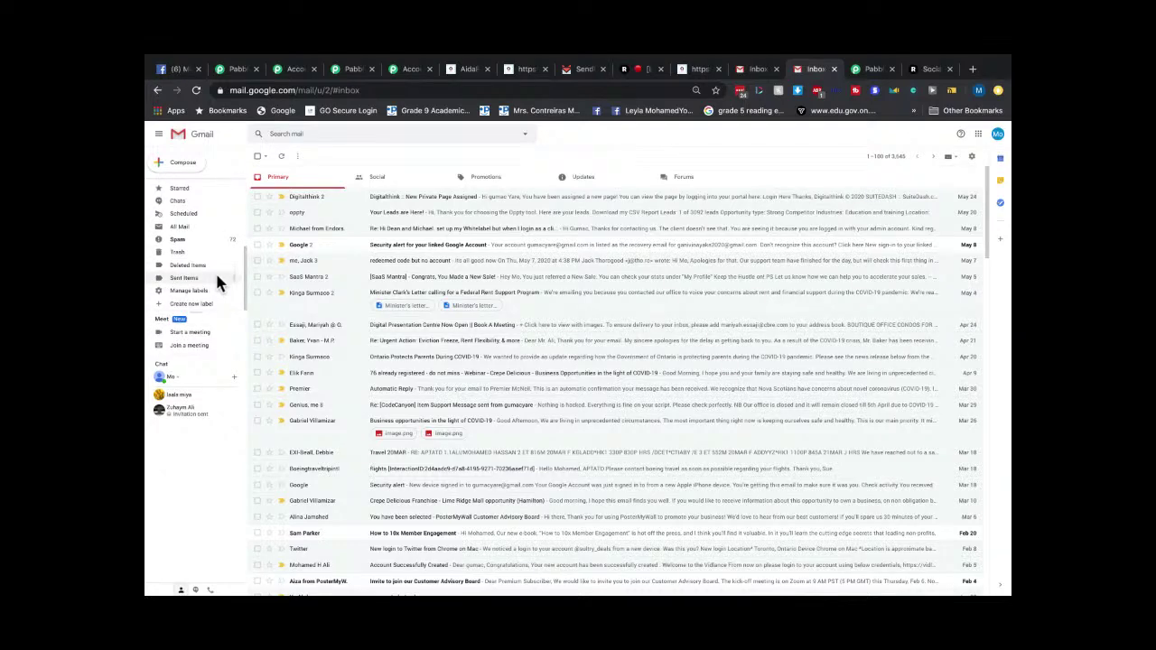
scroll(215, 271, "down", 2)
left_click(177, 240)
scroll(195, 236, "up", 2)
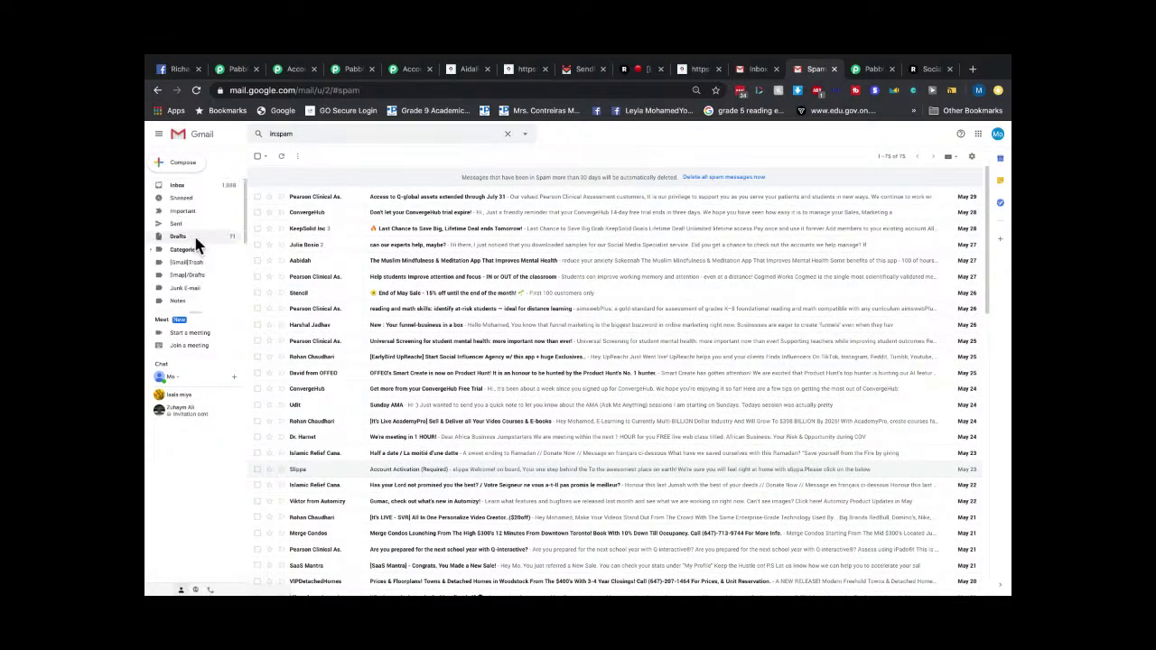
left_click(178, 187)
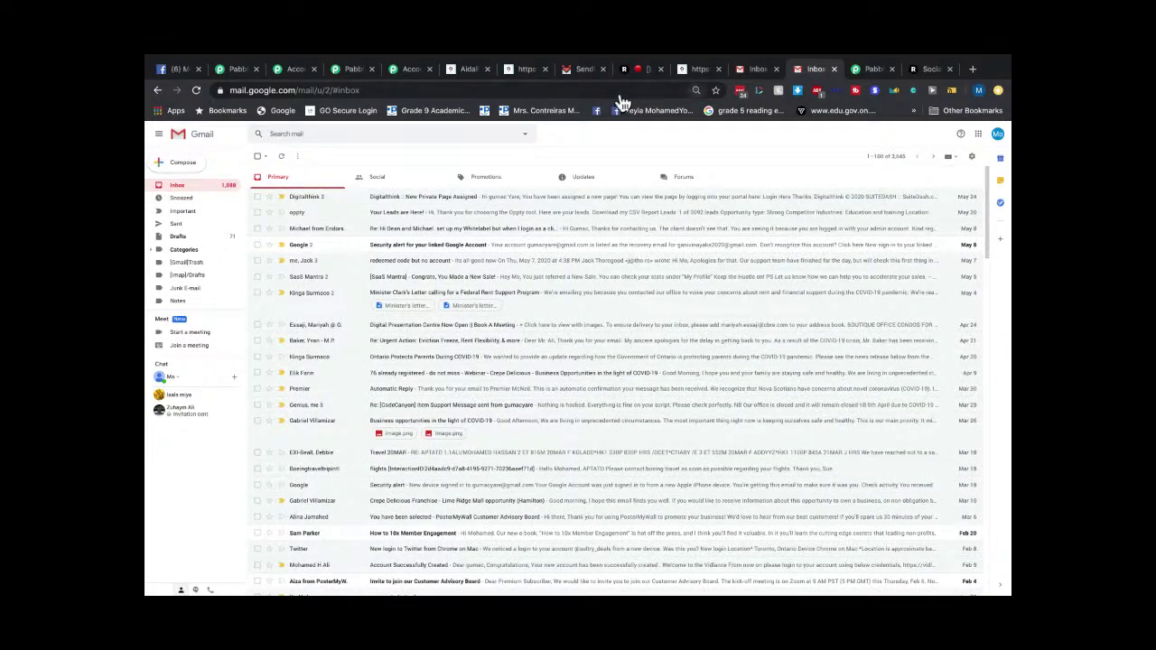
left_click(581, 73)
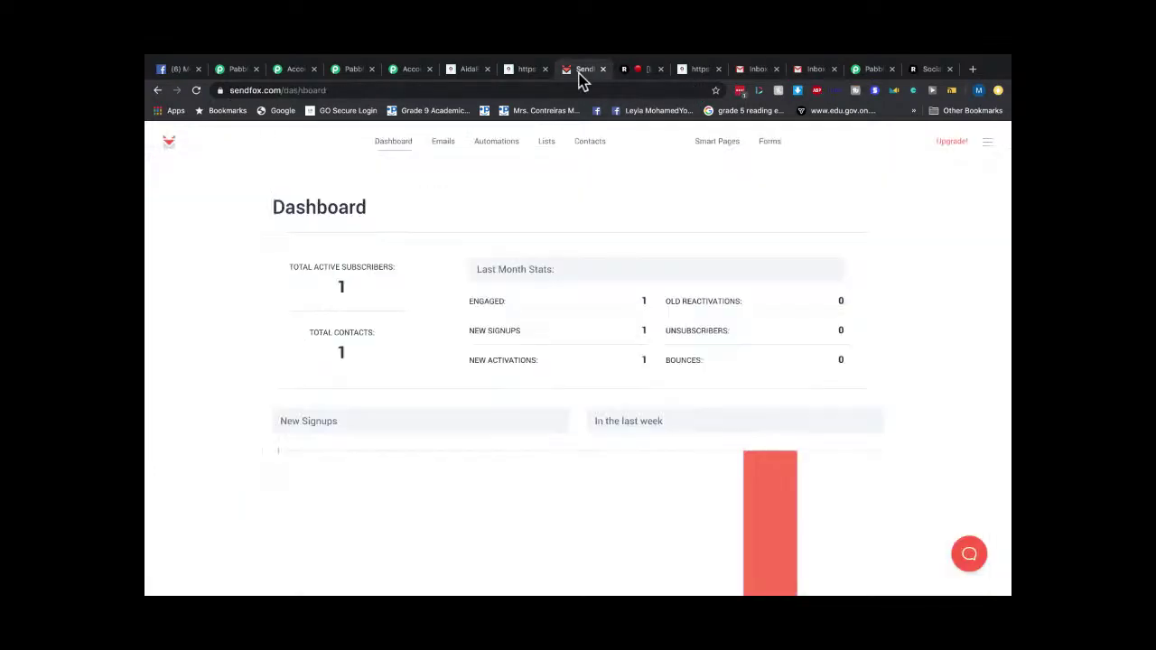
Pause the "my site" Welcome Email Series, queue My Test Contacts into it, and restart it.
left_click(489, 146)
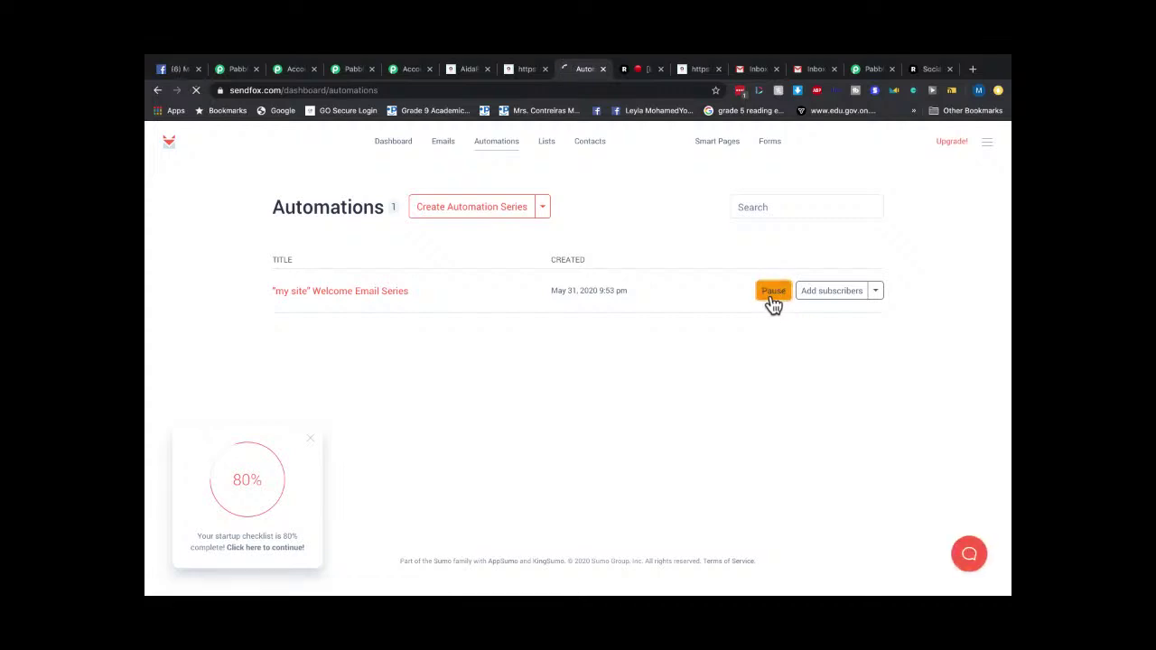
left_click(773, 292)
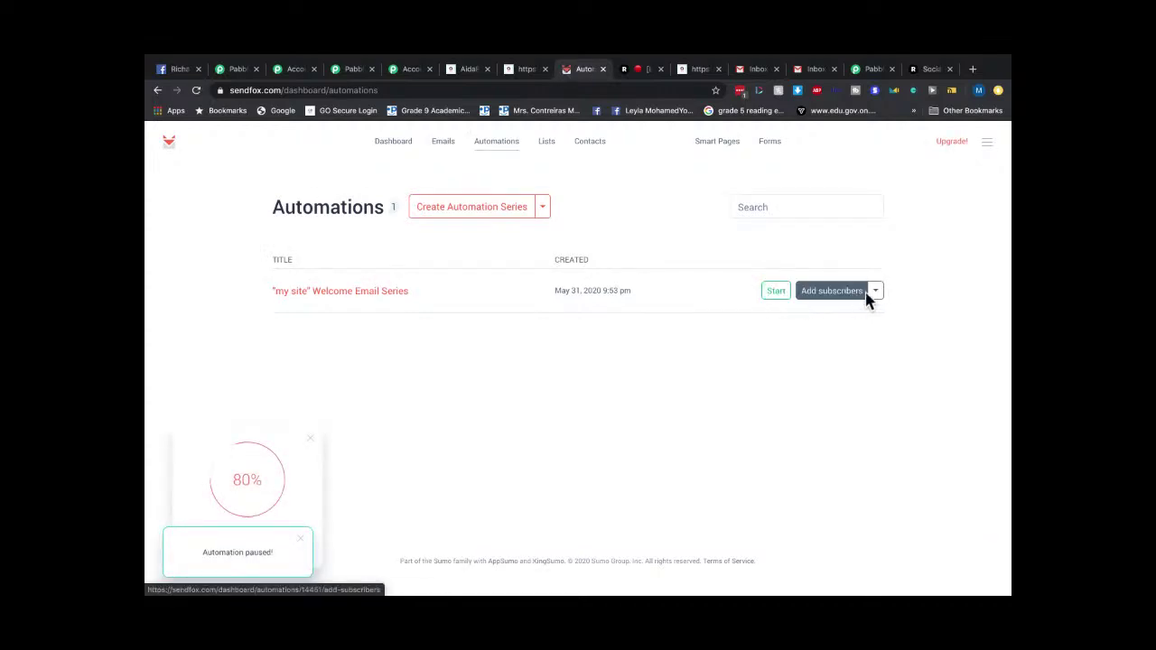
left_click(865, 294)
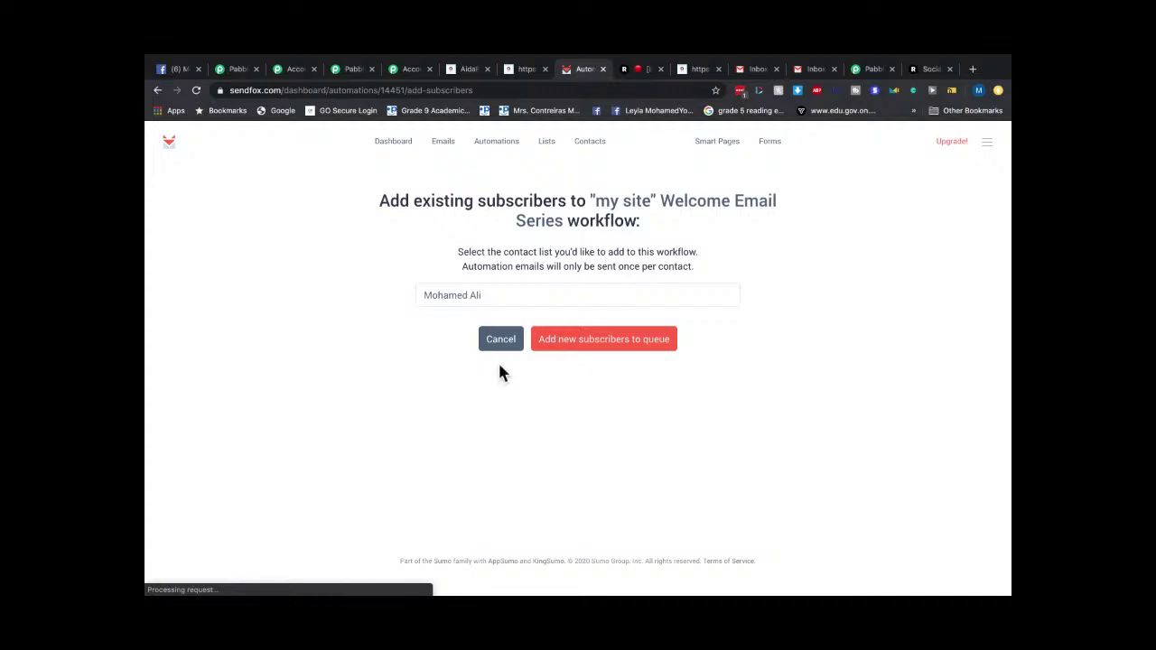
left_click(499, 298)
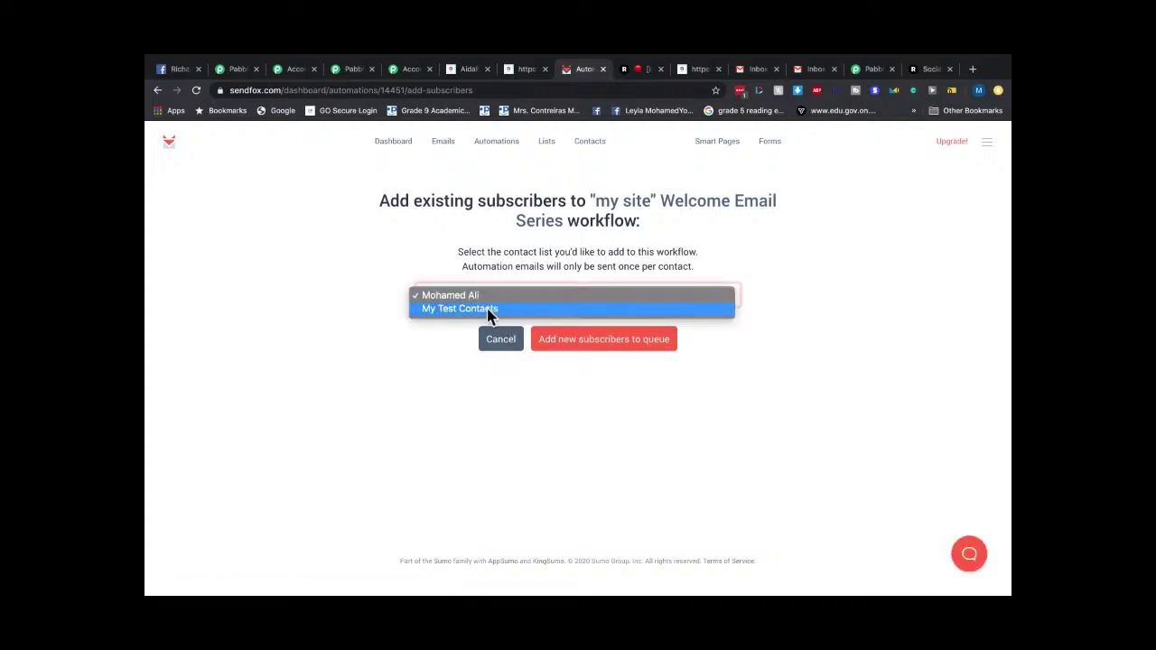
left_click(492, 309)
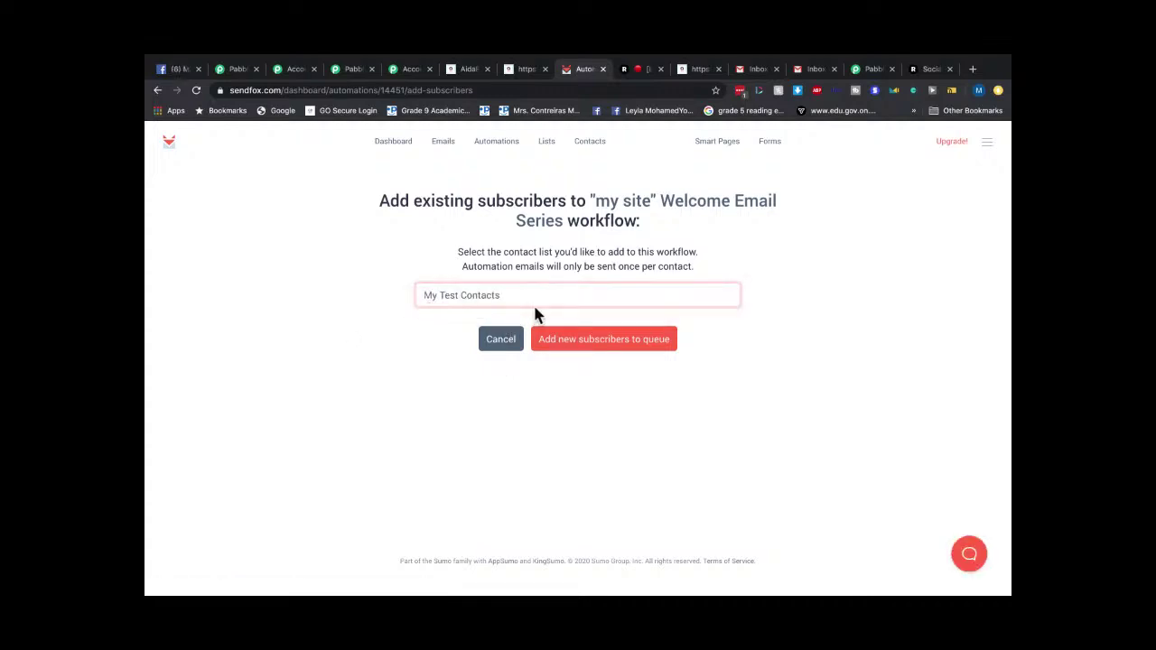
left_click(592, 341)
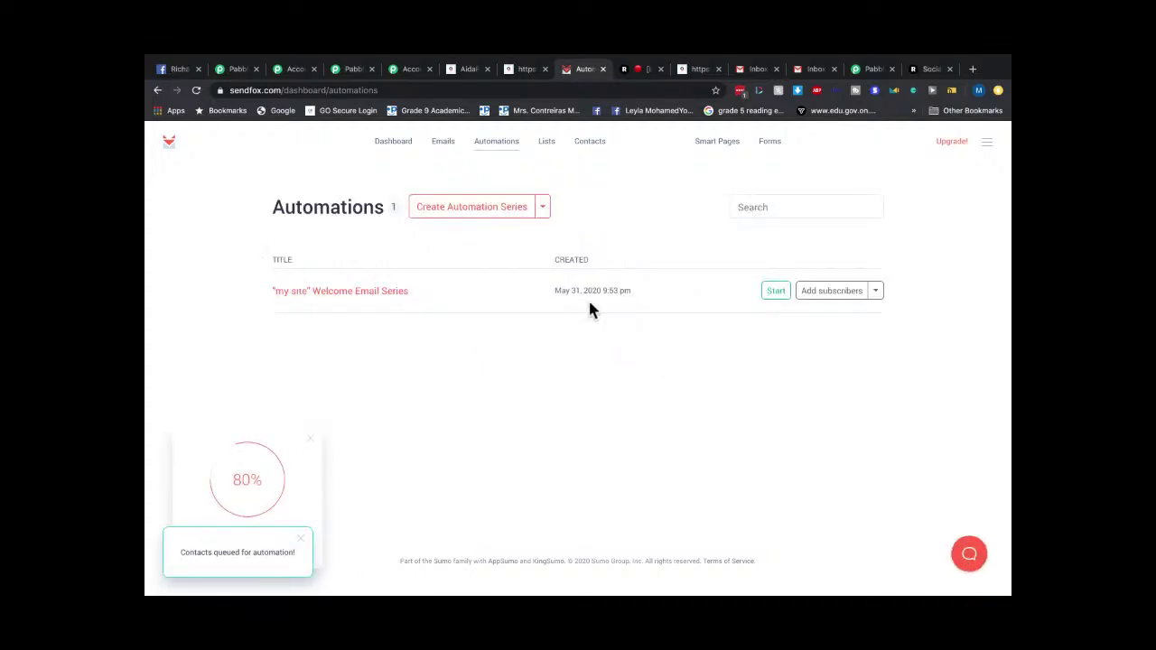
left_click(771, 293)
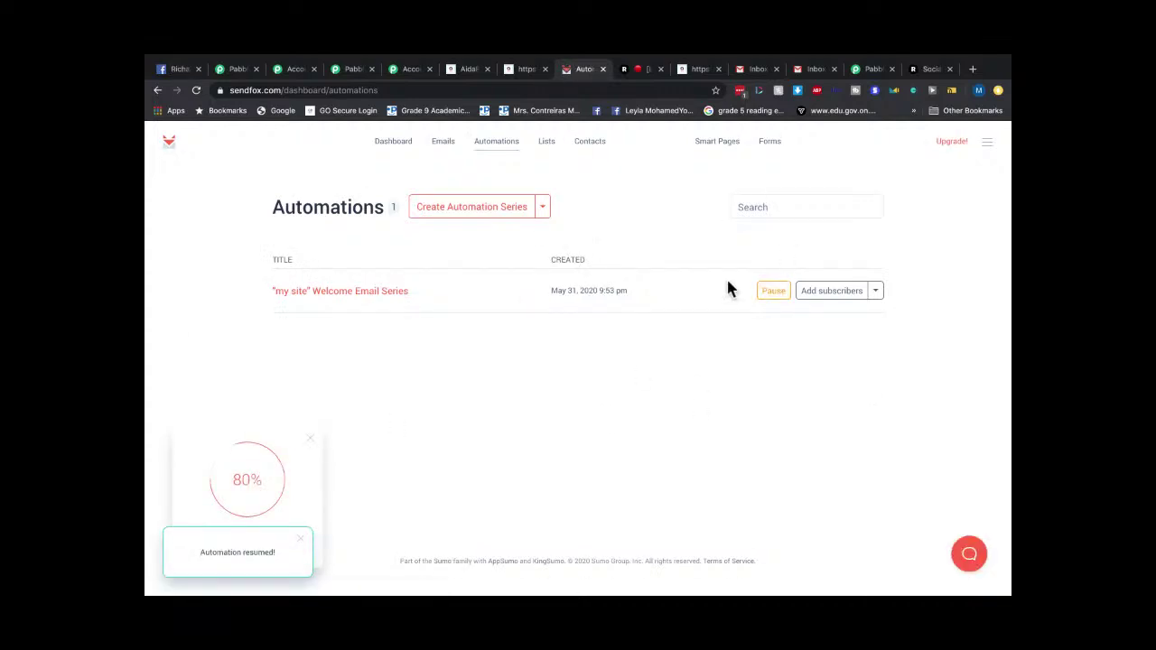
Visit the Emails and Lists pages, then switch over to the Gmail inbox.
left_click(452, 147)
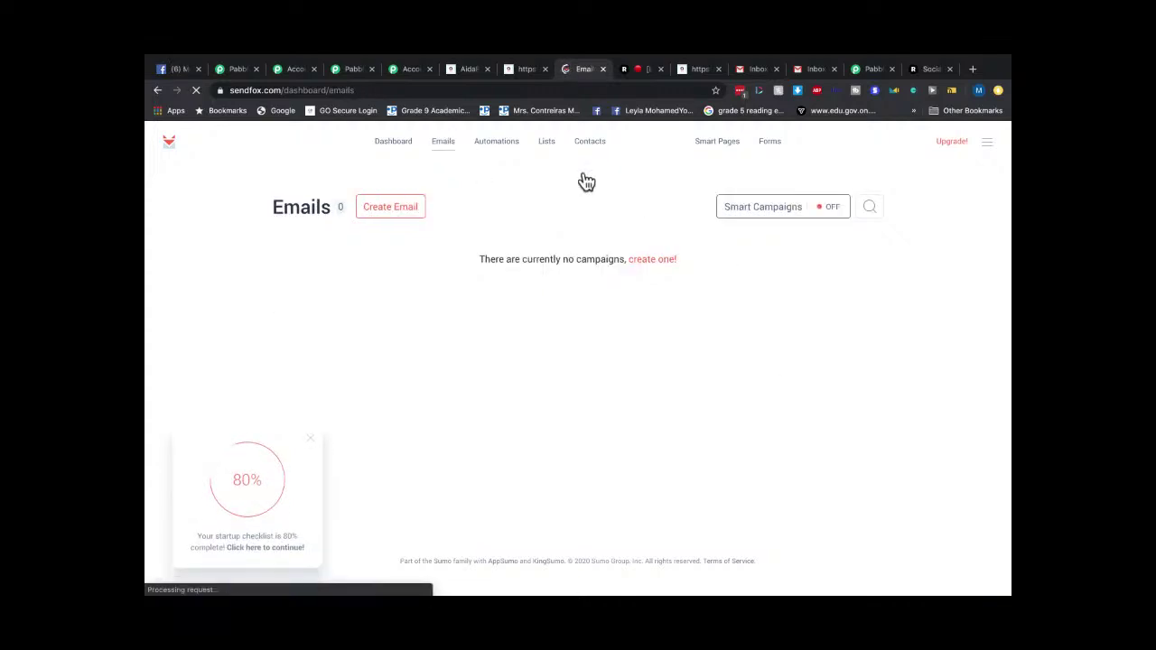
left_click(549, 146)
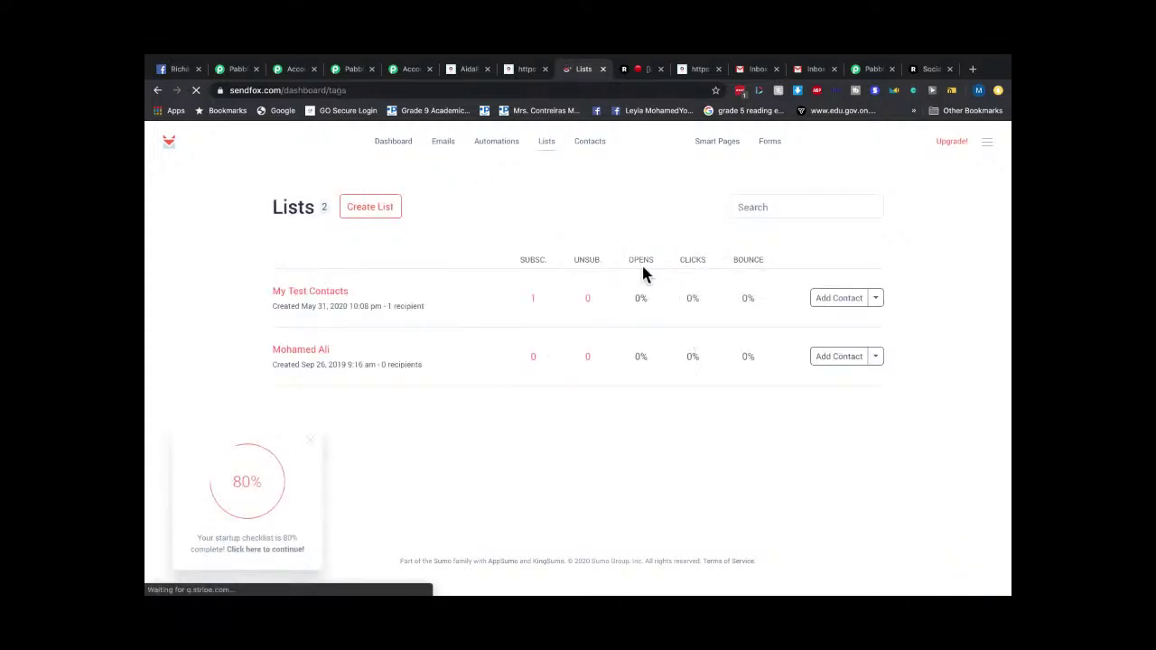
left_click(810, 69)
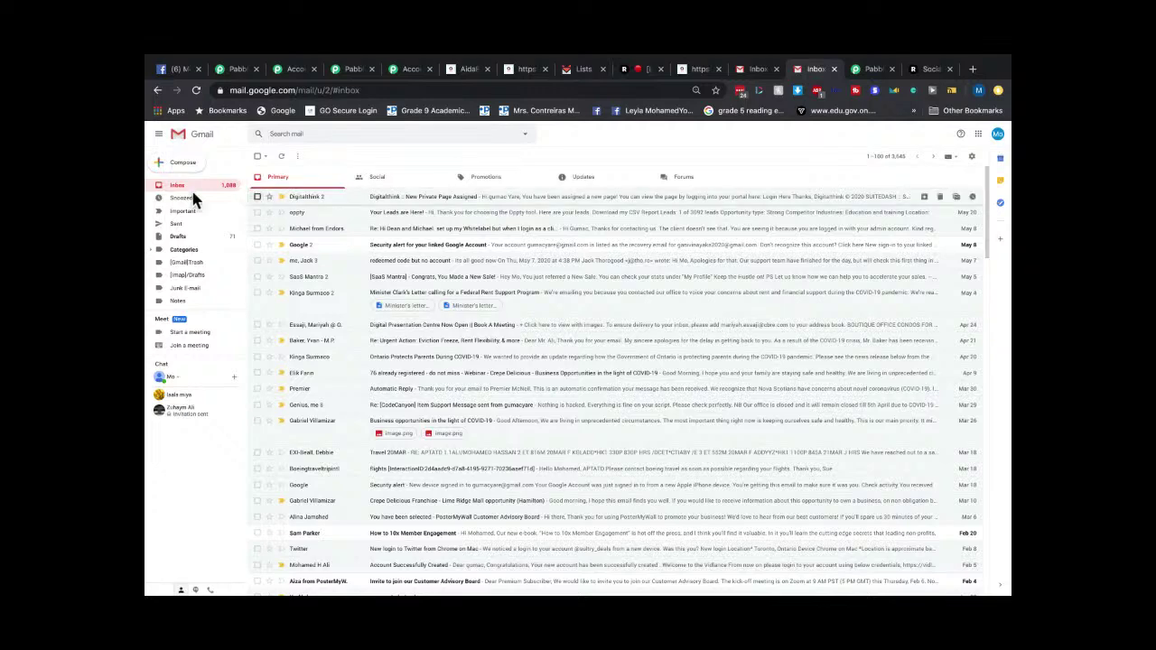
Check Gmail's Updates and Primary categories, then return to the SendFox Lists page.
left_click(585, 180)
left_click(287, 183)
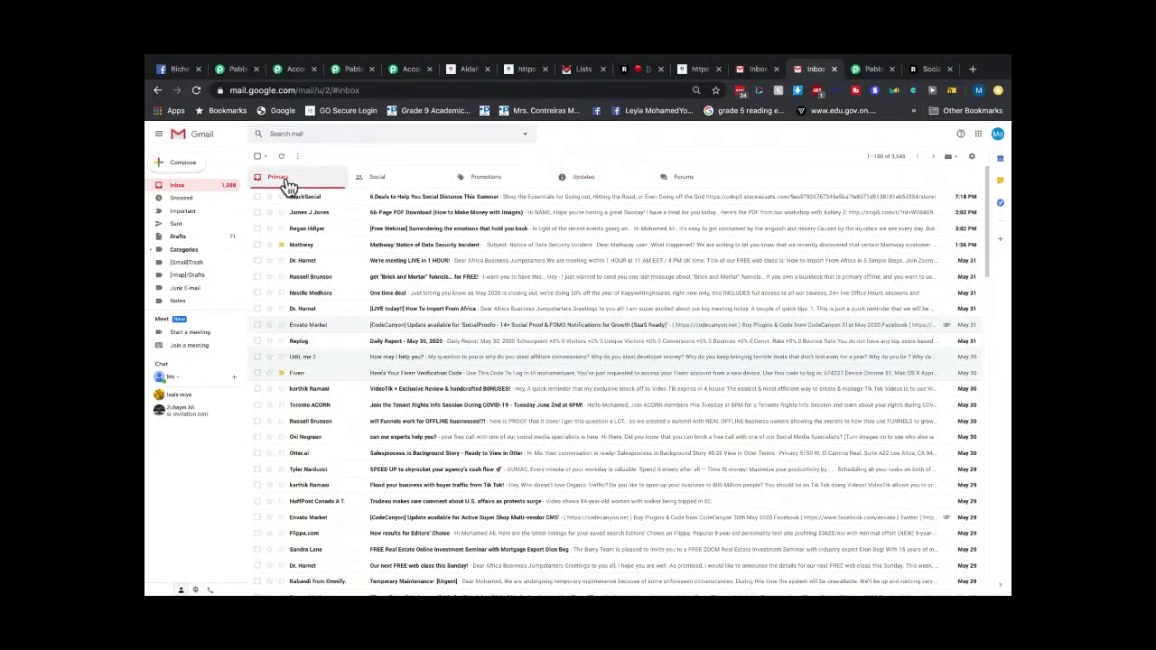
left_click(596, 181)
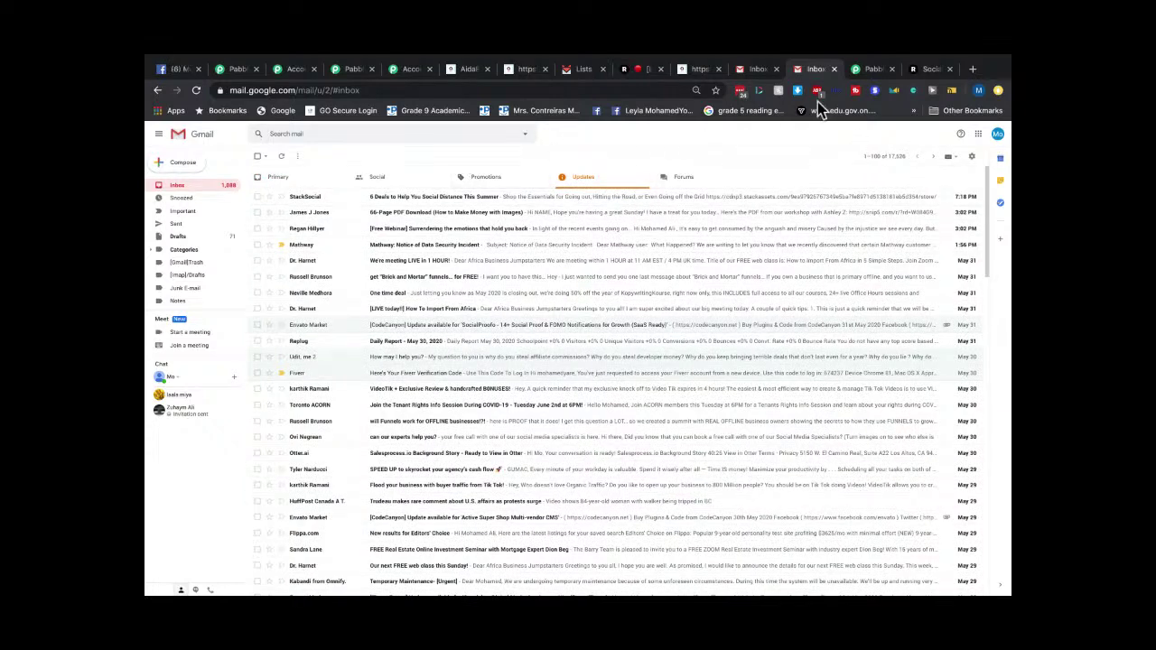
left_click(572, 76)
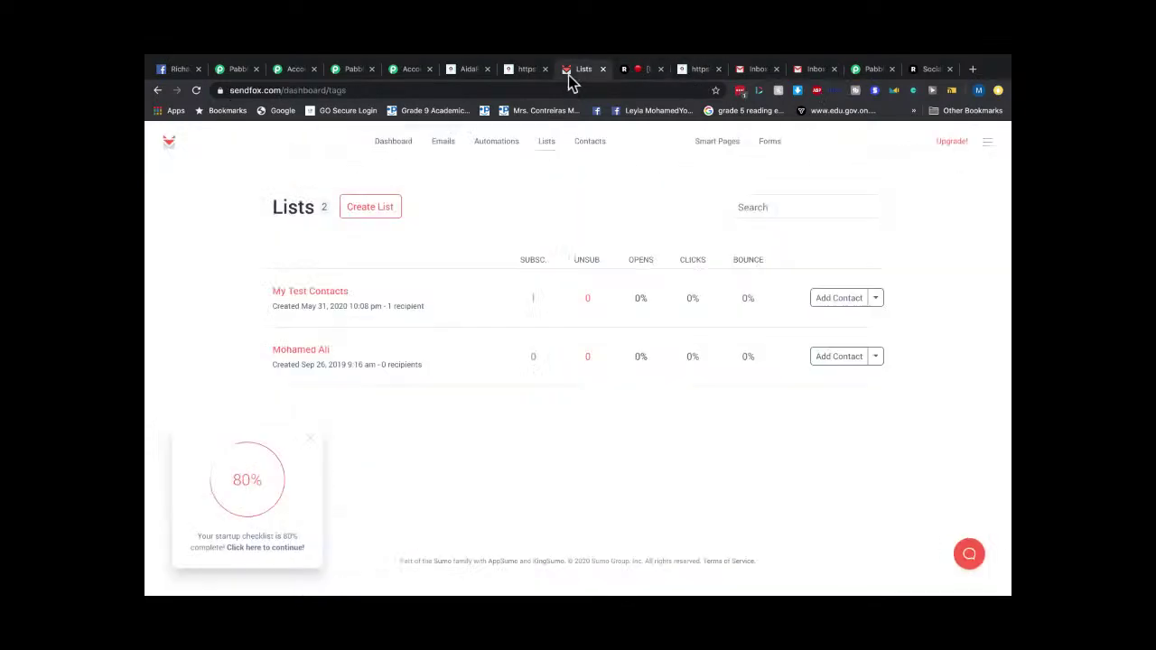
Remove the single test contact from the My Test Contacts list.
left_click(881, 305)
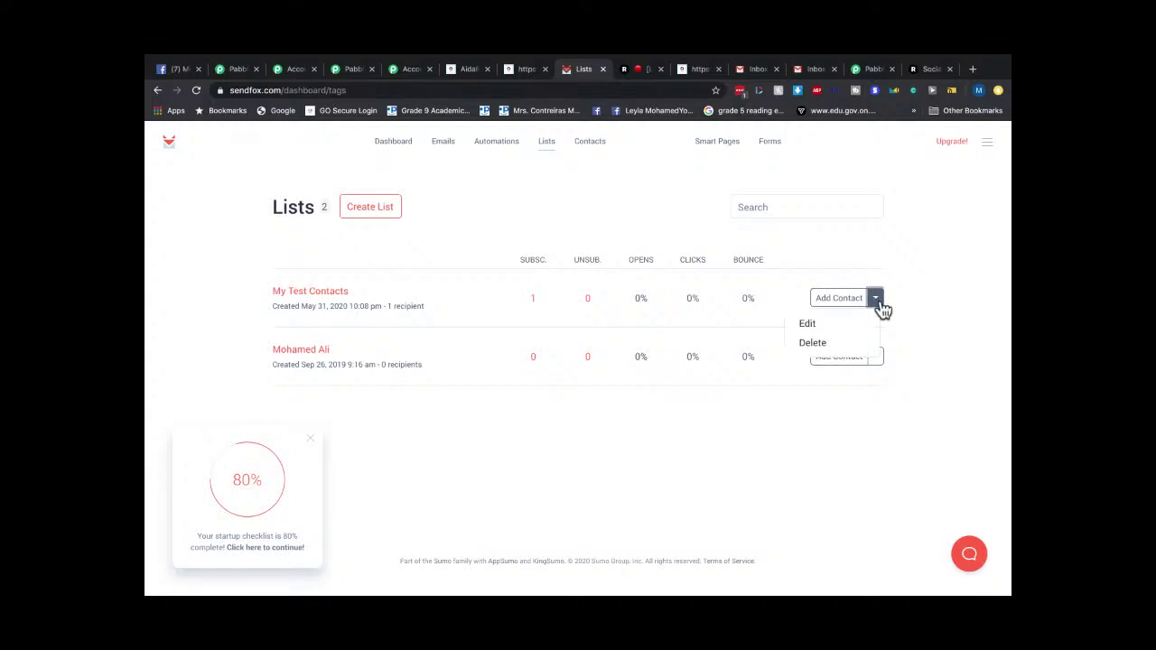
left_click(940, 295)
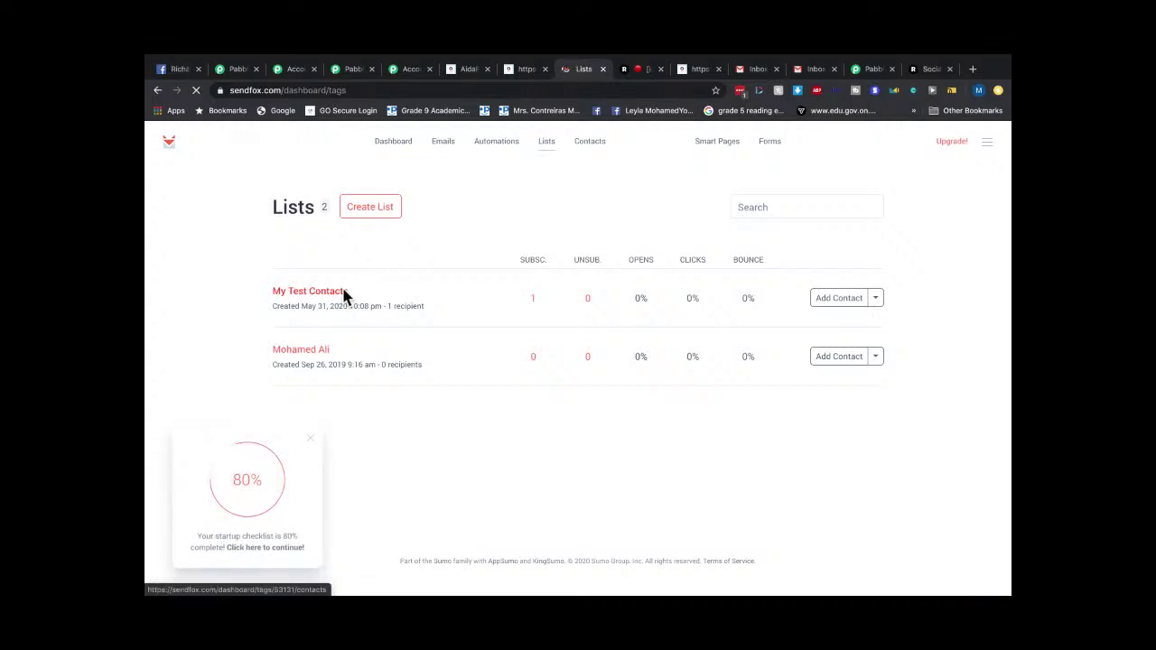
left_click(855, 336)
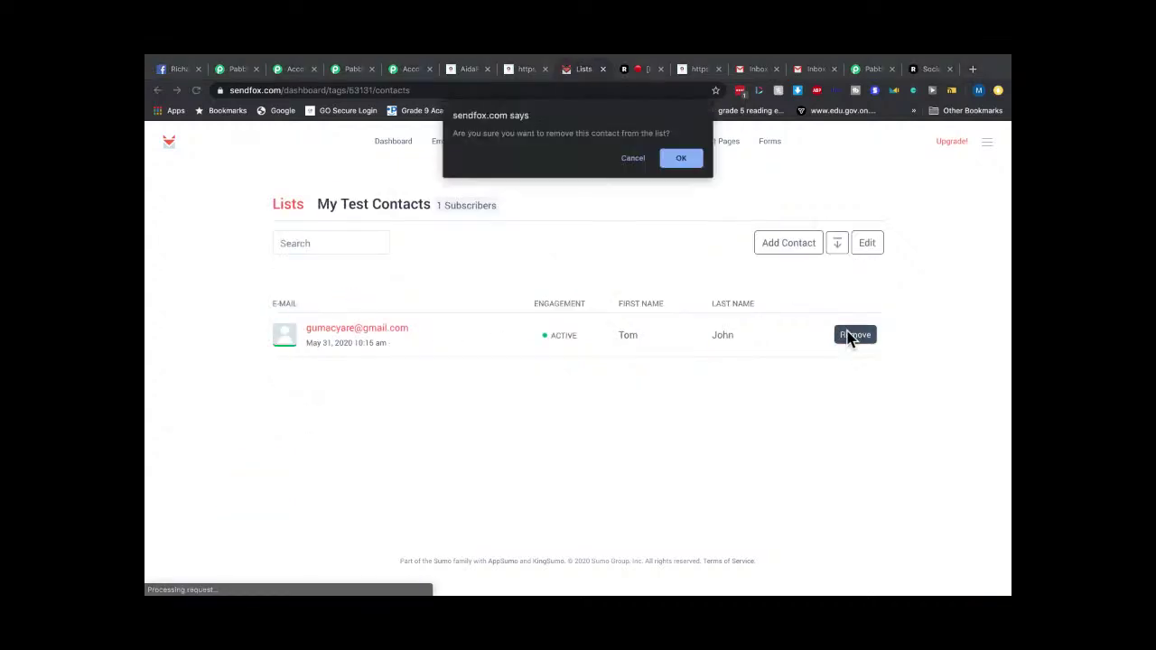
left_click(689, 160)
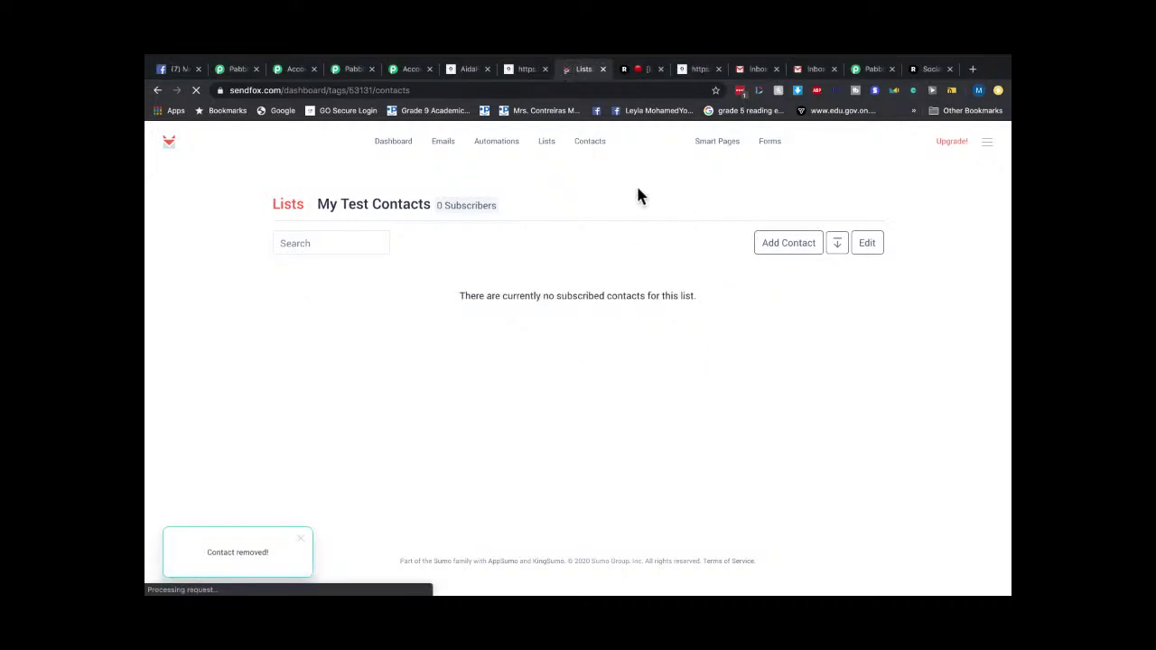
Delete that contact entirely from Contacts, check the dashboard, then bring up the AidaForm page.
left_click(595, 147)
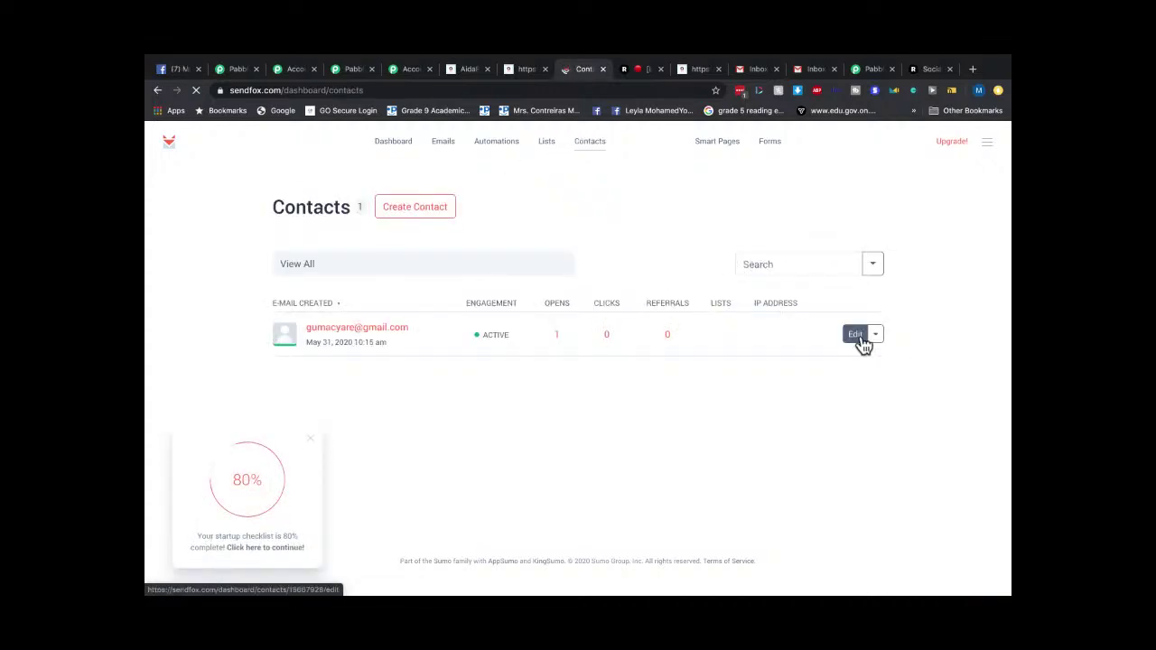
left_click(876, 335)
left_click(818, 322)
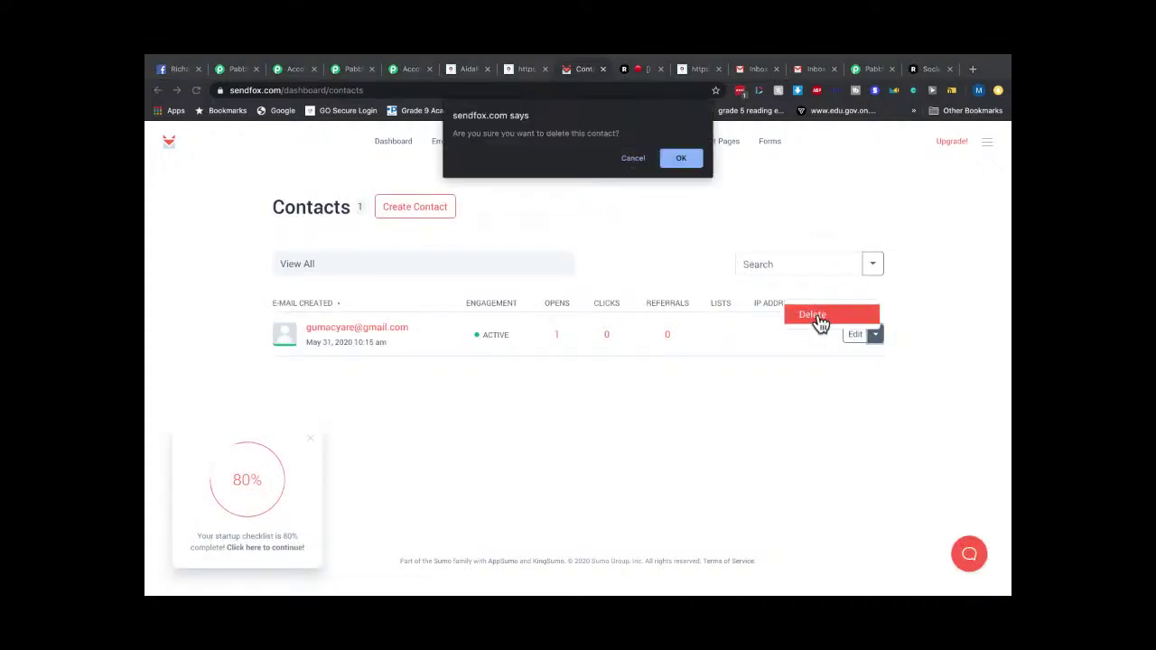
left_click(678, 160)
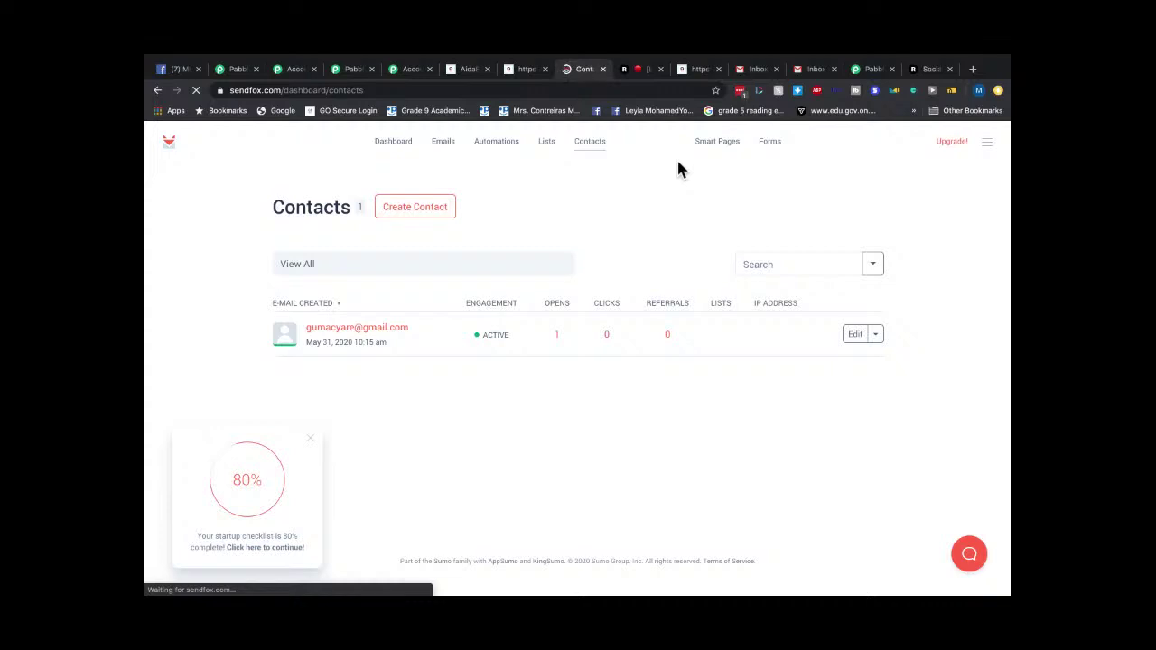
left_click(395, 144)
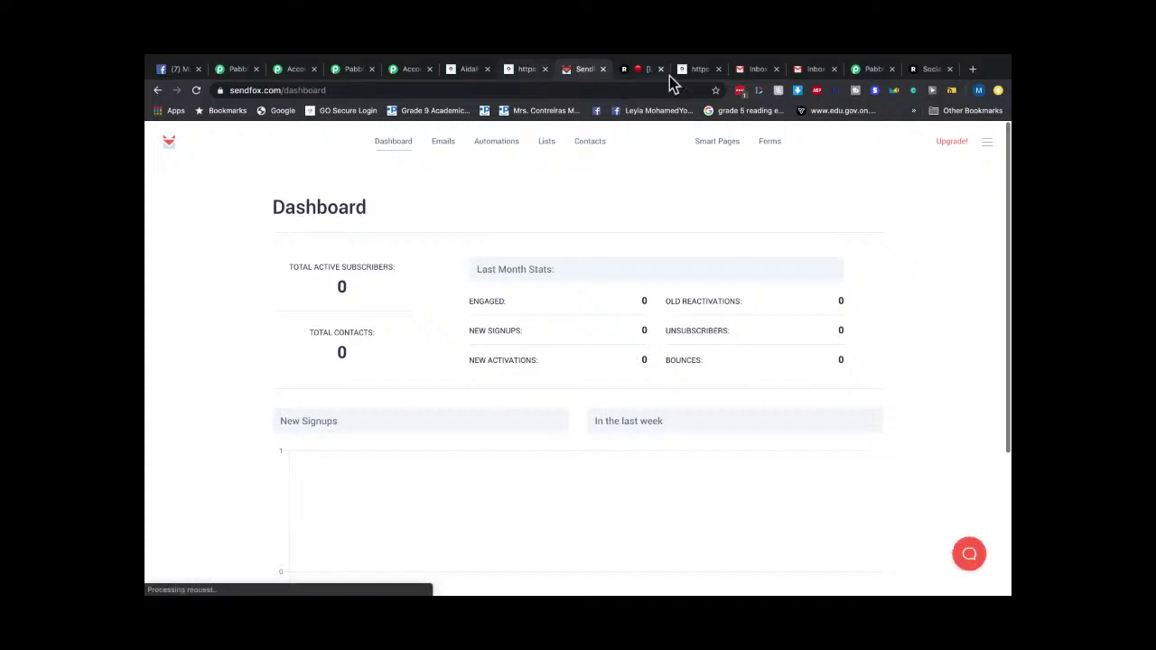
left_click(524, 72)
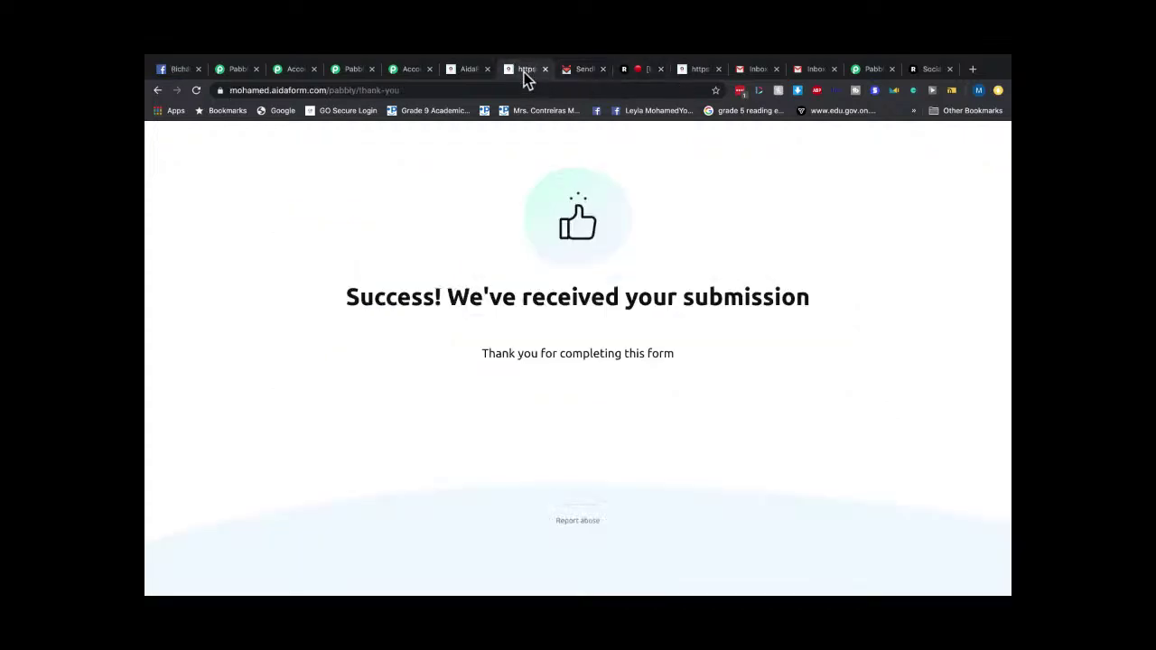
Submit a fresh AidaForm entry with first name, last name and test e-mail, then check SendFox's dashboard.
left_click(158, 91)
left_click(439, 220)
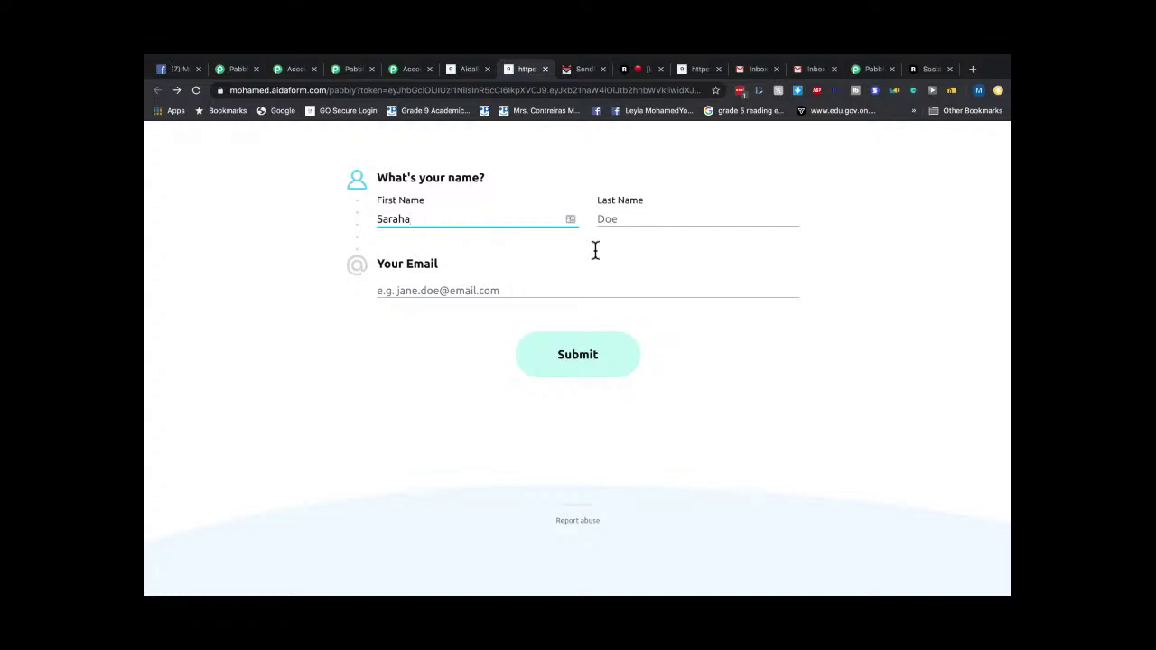
left_click(624, 219)
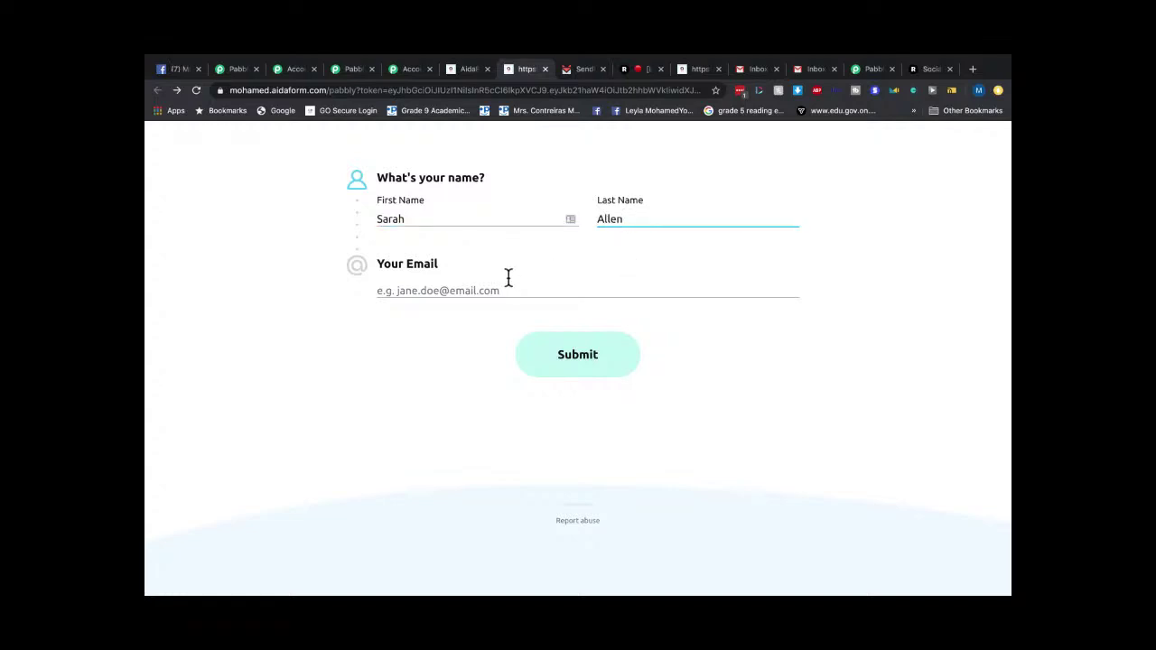
left_click(509, 277)
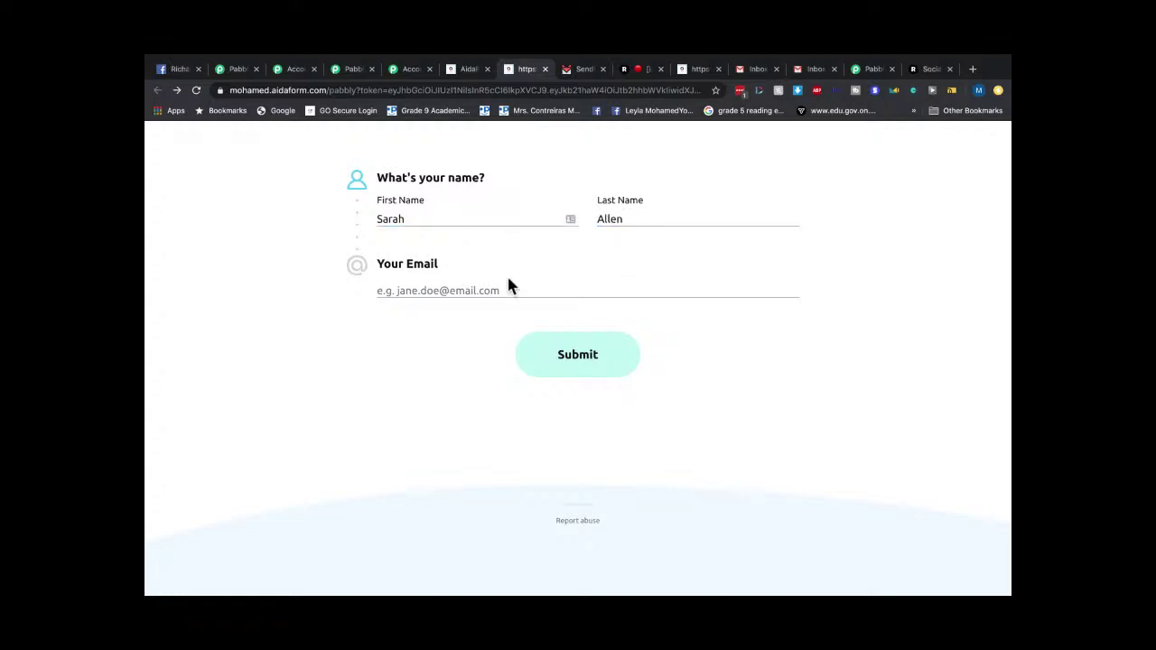
left_click(426, 293)
type("gumad")
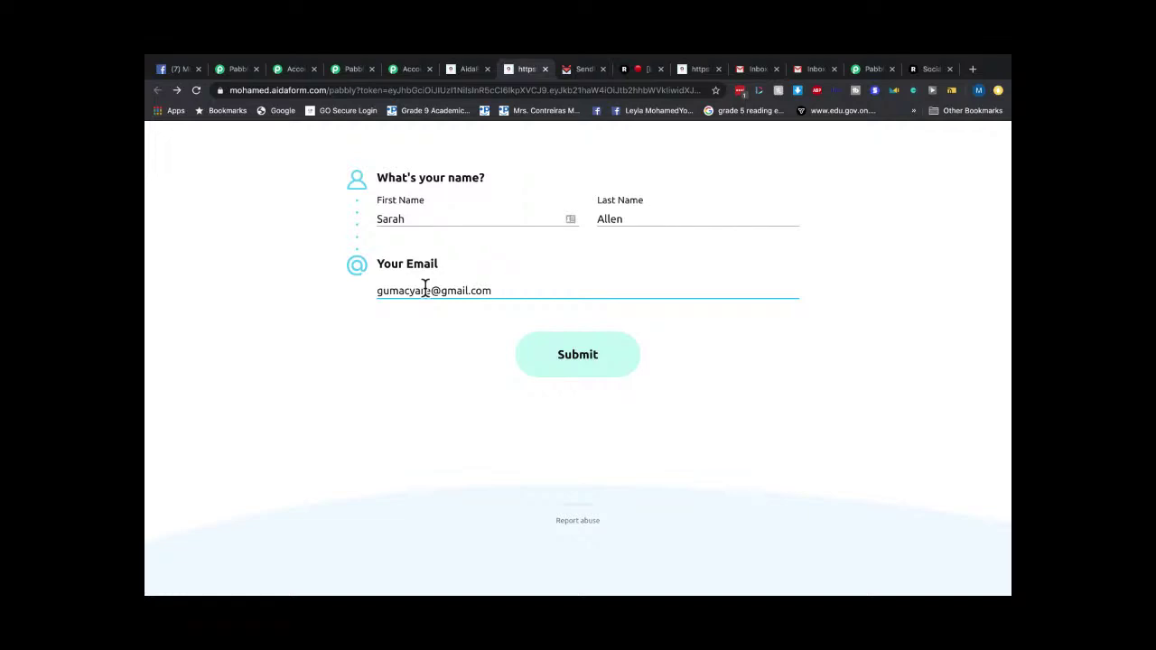
left_click(620, 377)
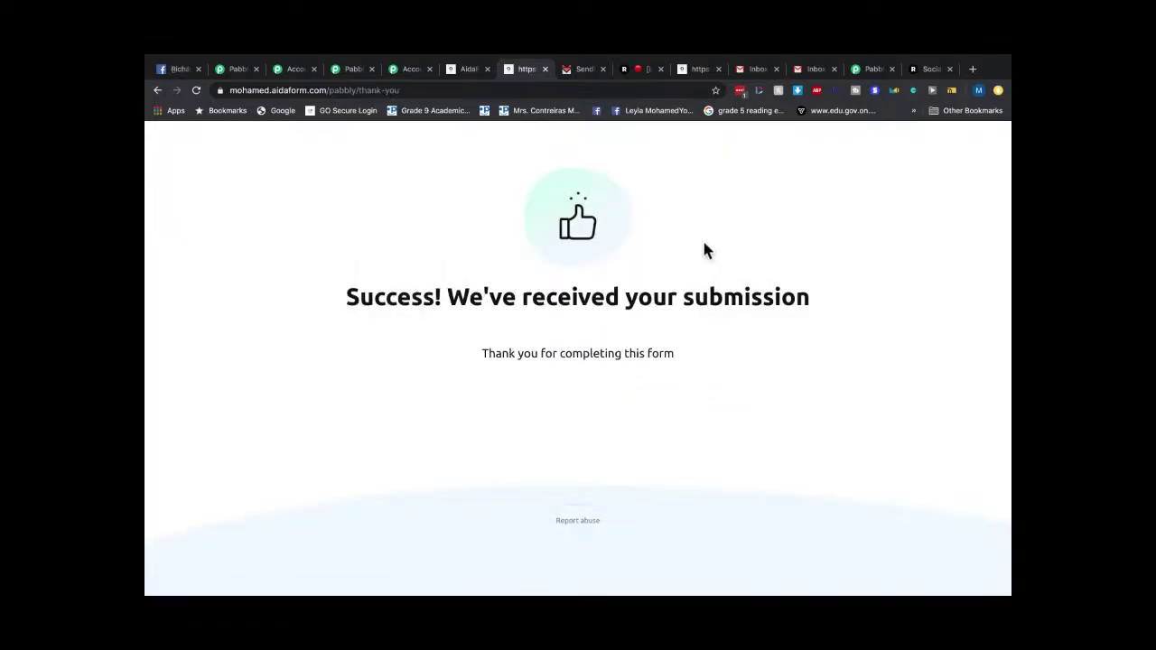
left_click(586, 71)
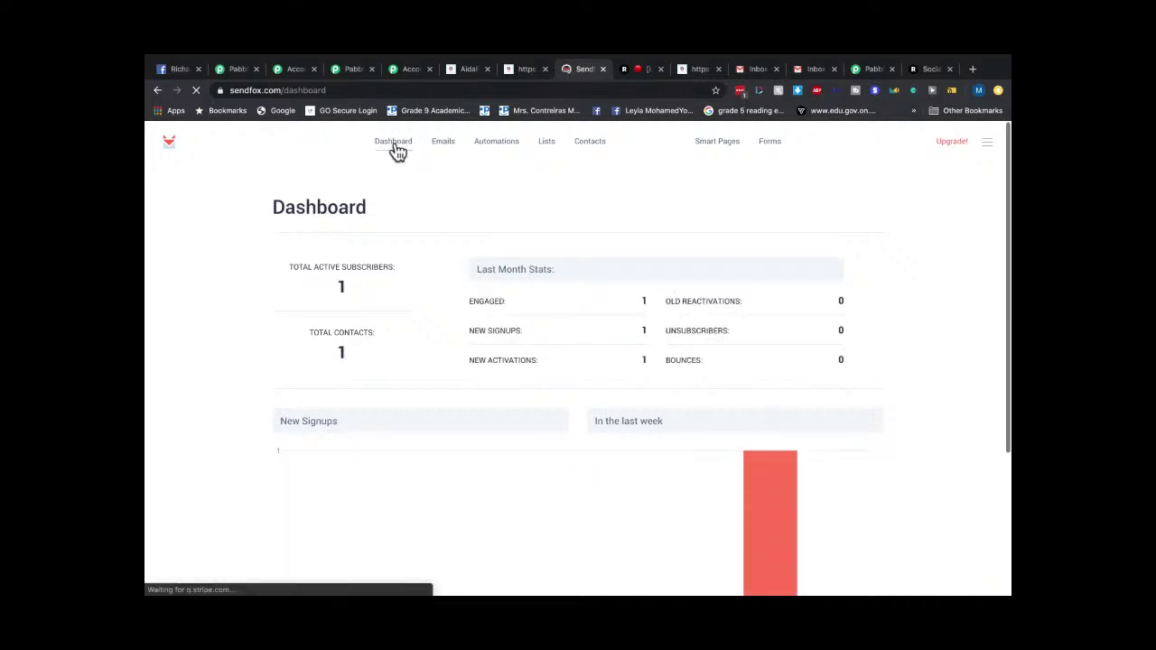
Check Gmail's Primary, Promotions and Social categories for the welcome email, then return to SendFox's dashboard.
left_click(816, 69)
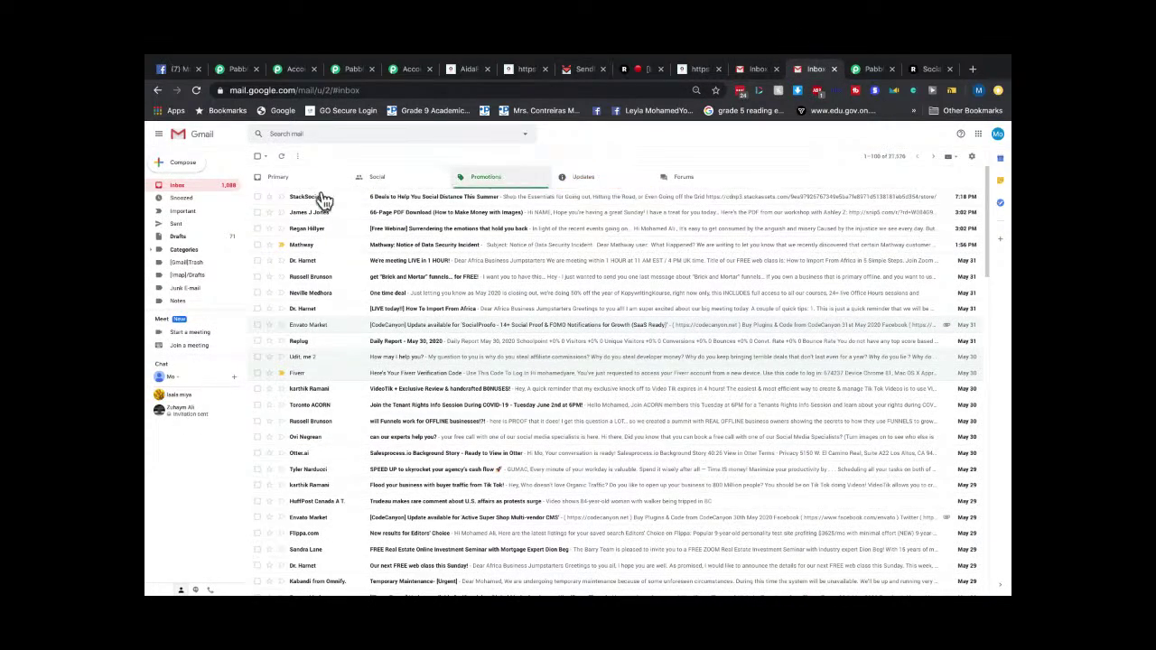
left_click(278, 185)
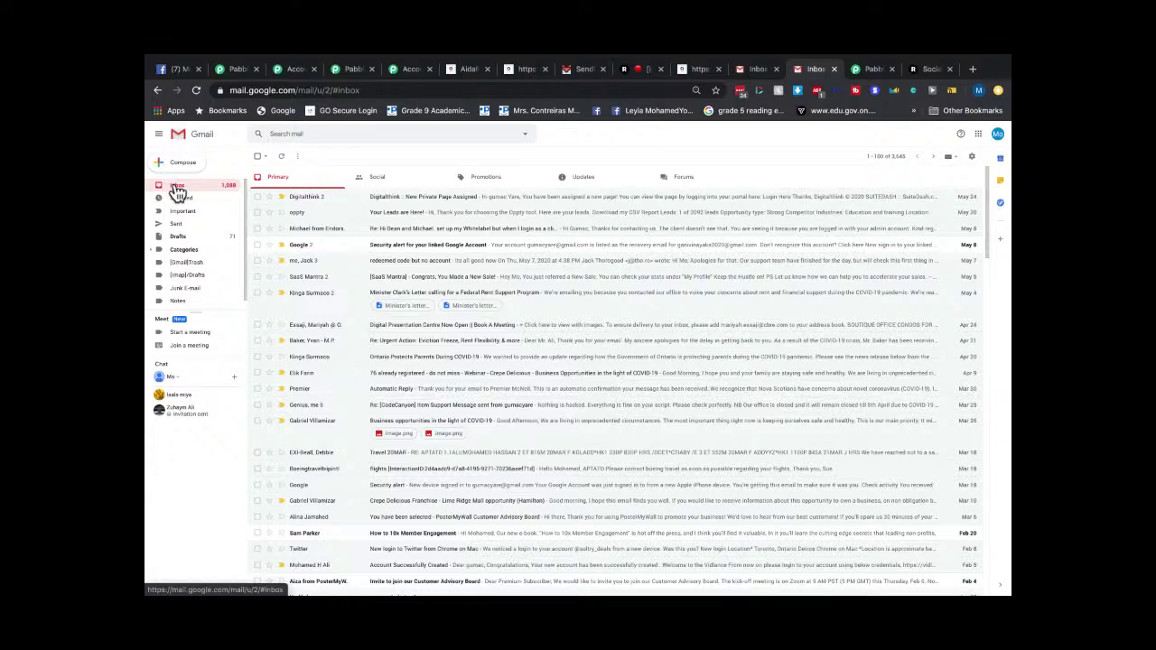
left_click(485, 177)
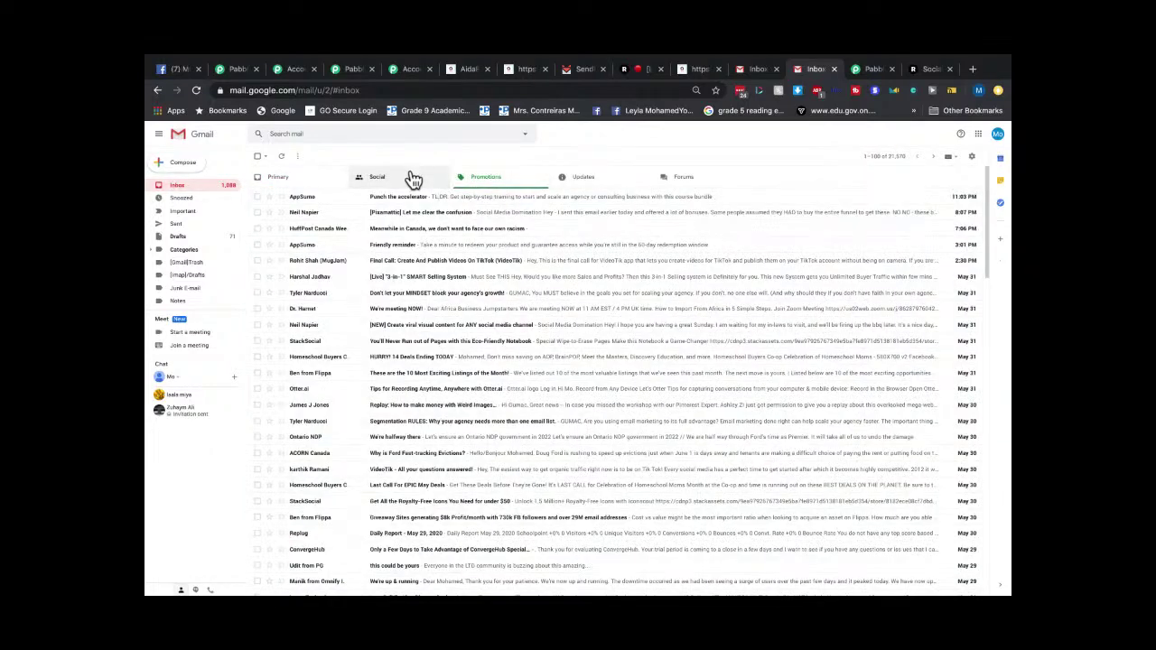
left_click(413, 178)
left_click(278, 185)
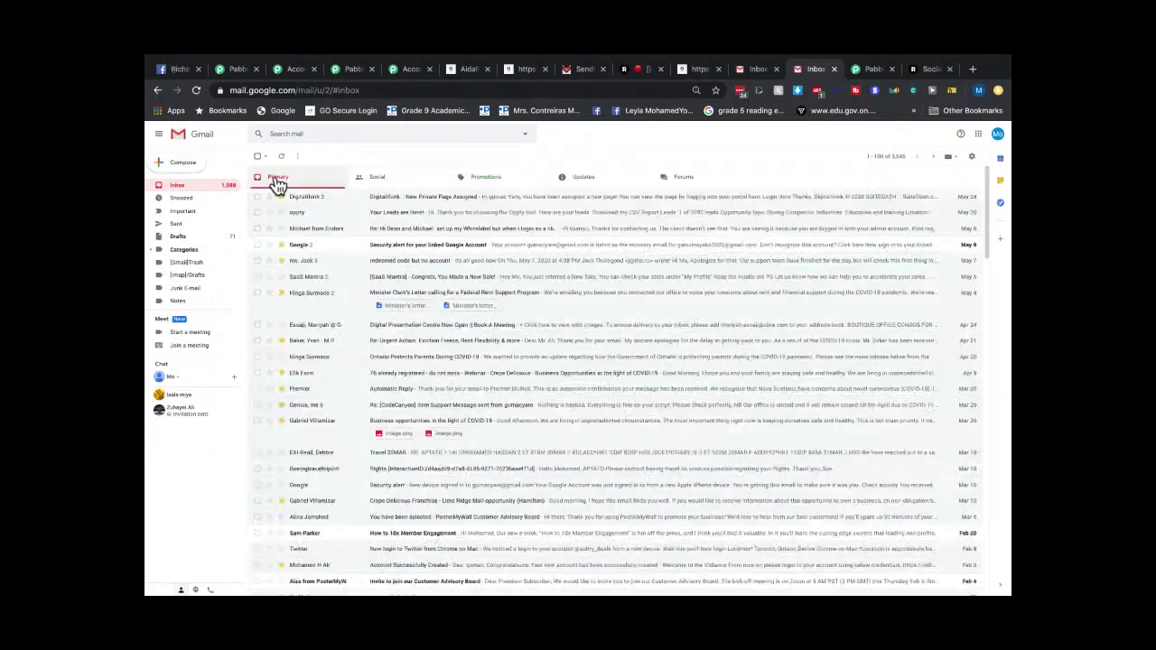
left_click(704, 70)
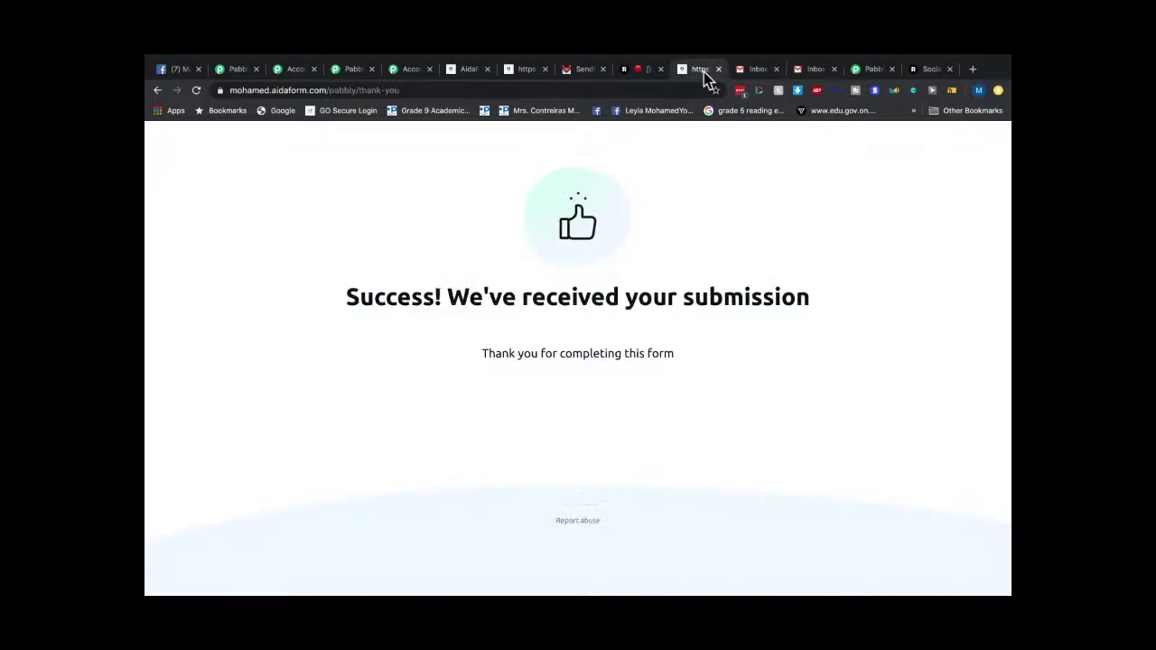
left_click(560, 72)
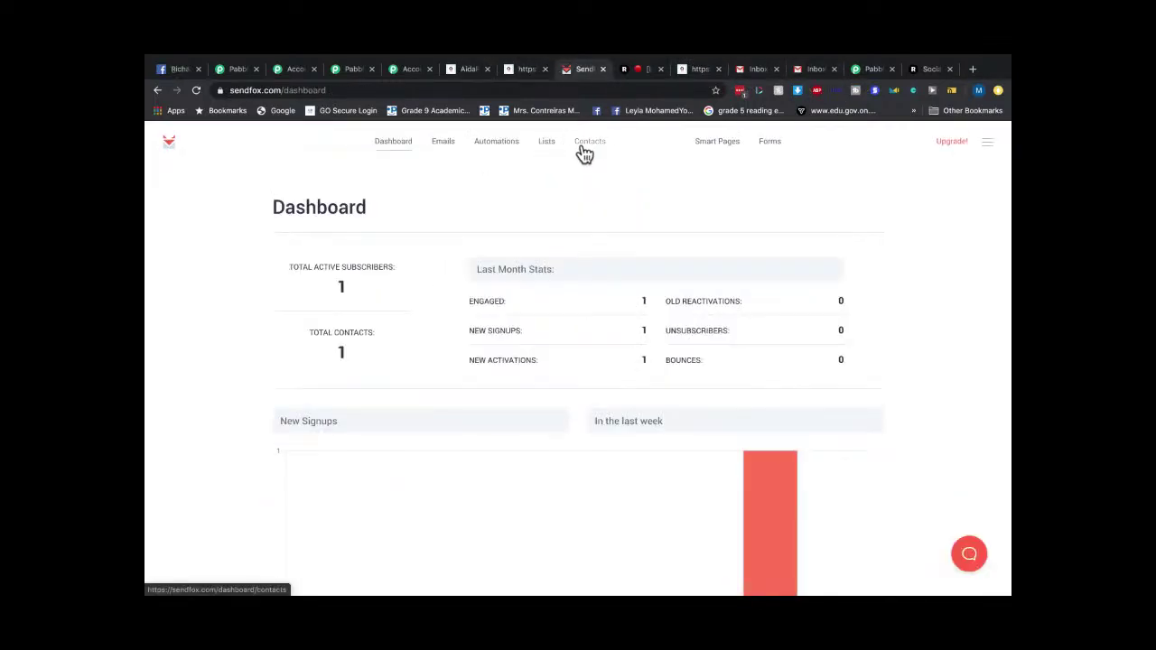
Open the new contact from SendFox Contacts for editing and save its details.
left_click(588, 156)
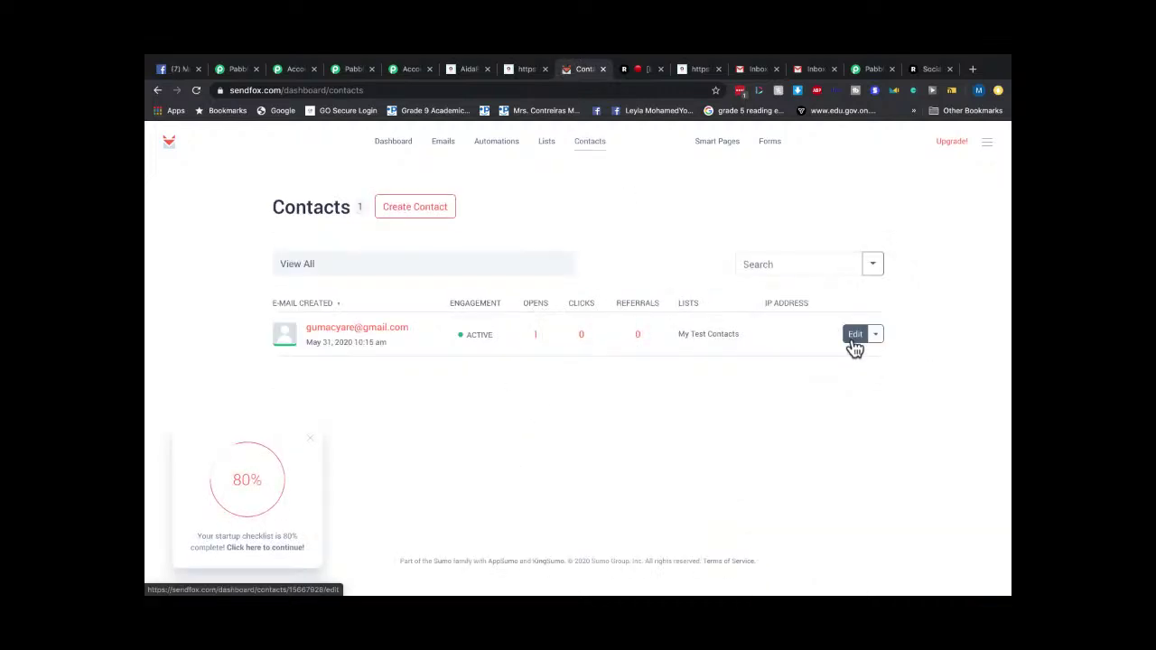
left_click(853, 339)
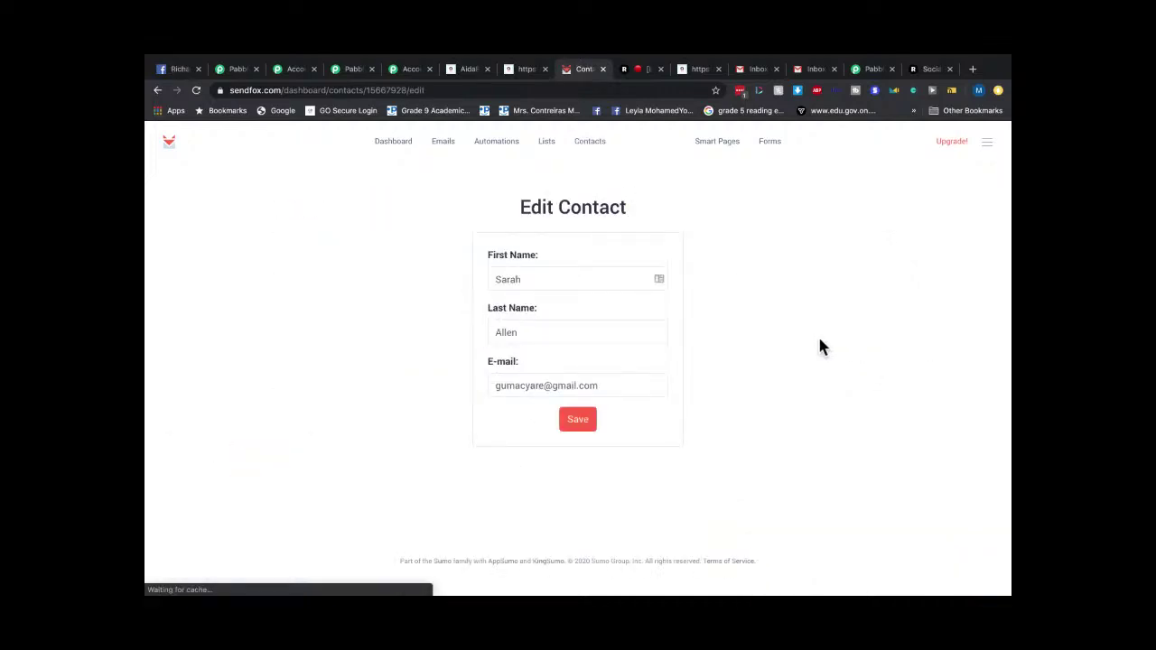
left_click(578, 423)
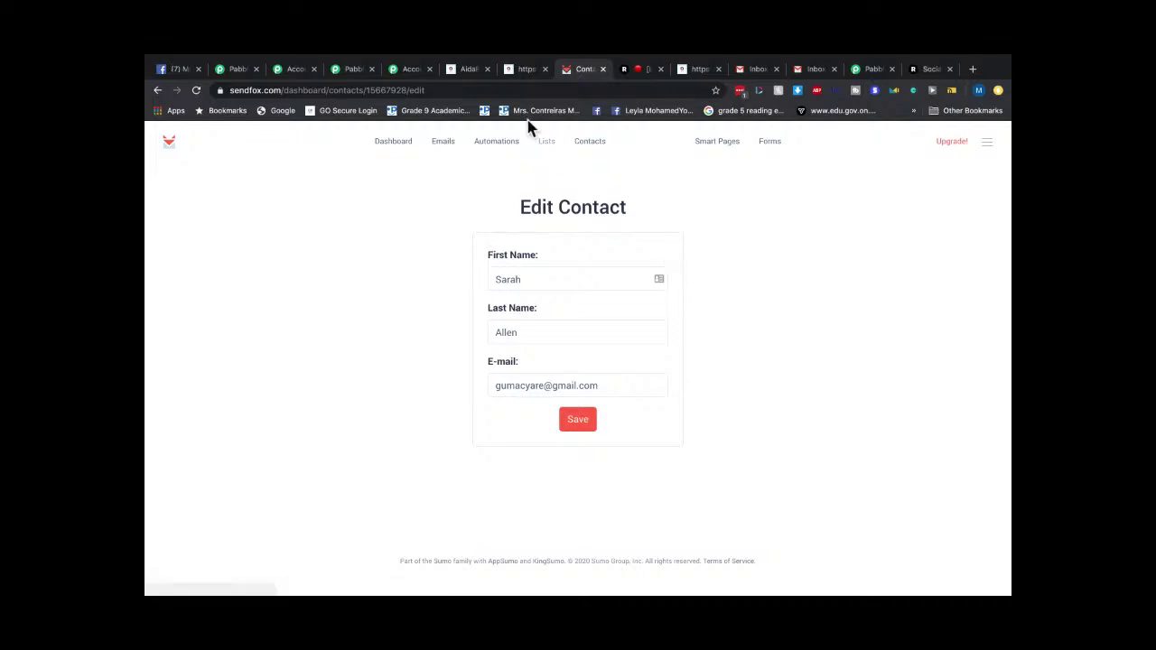
Review the Lists and Automations pages and the 'my site' Welcome Email Series.
left_click(545, 143)
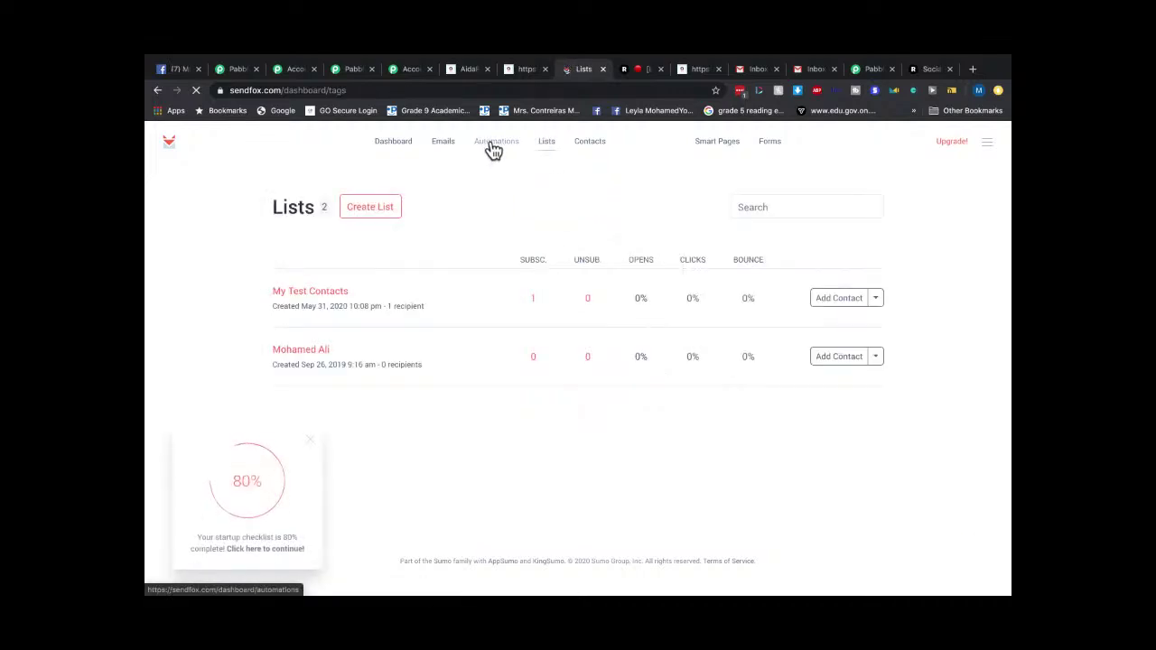
left_click(493, 144)
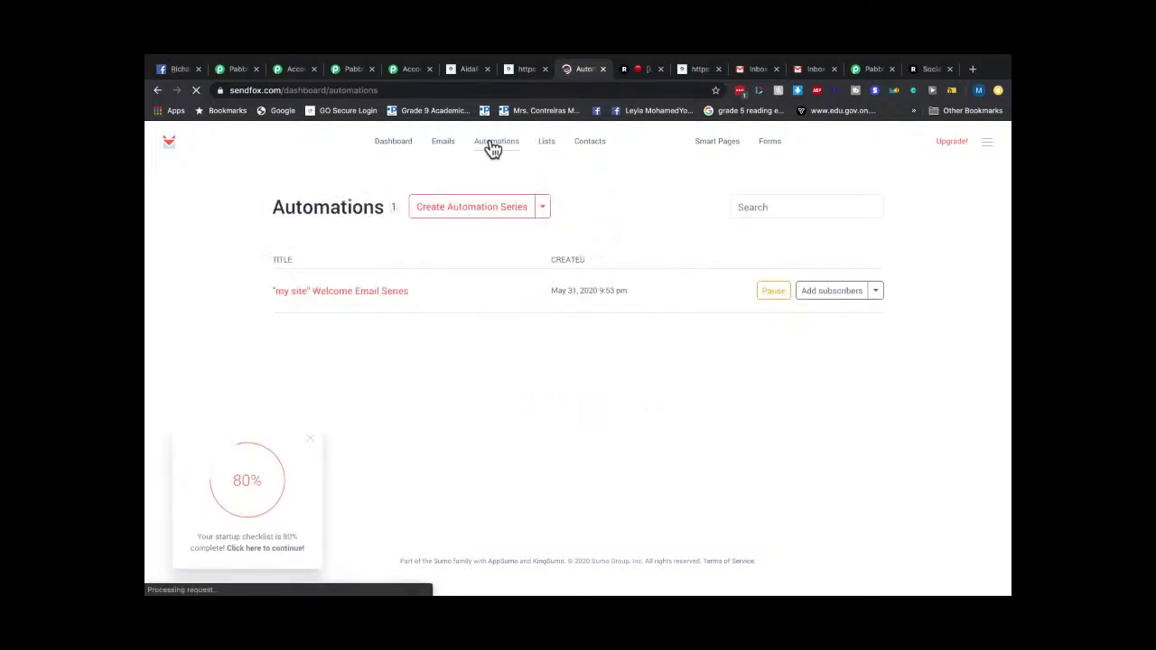
left_click(874, 293)
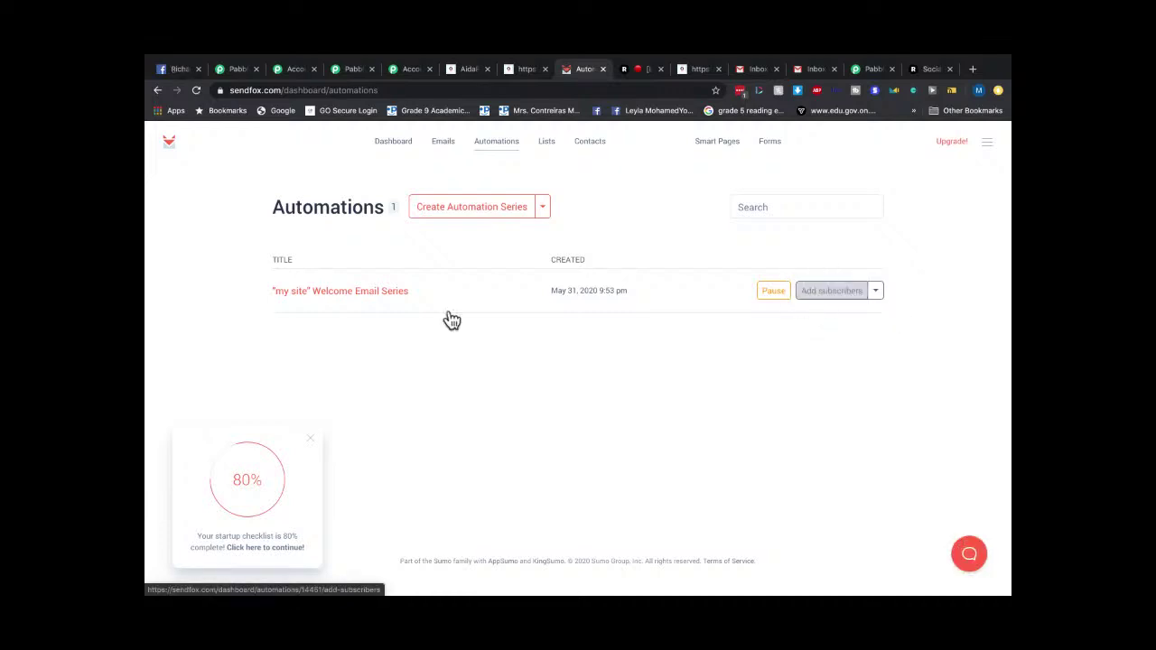
left_click(367, 296)
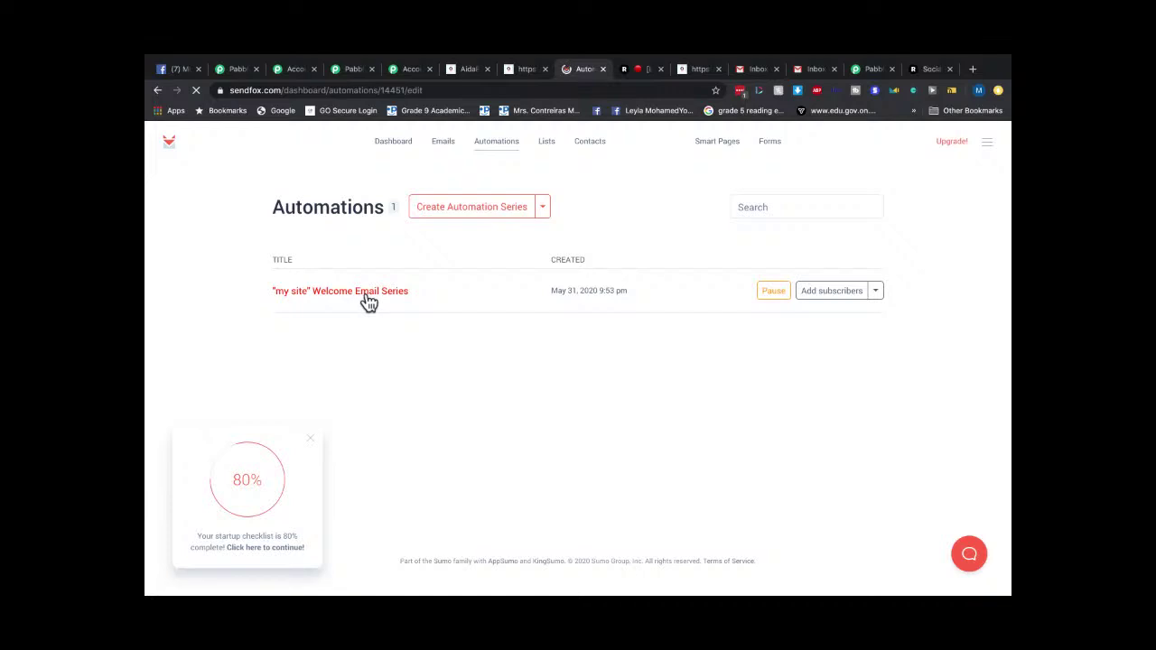
scroll(641, 392, "down", 3)
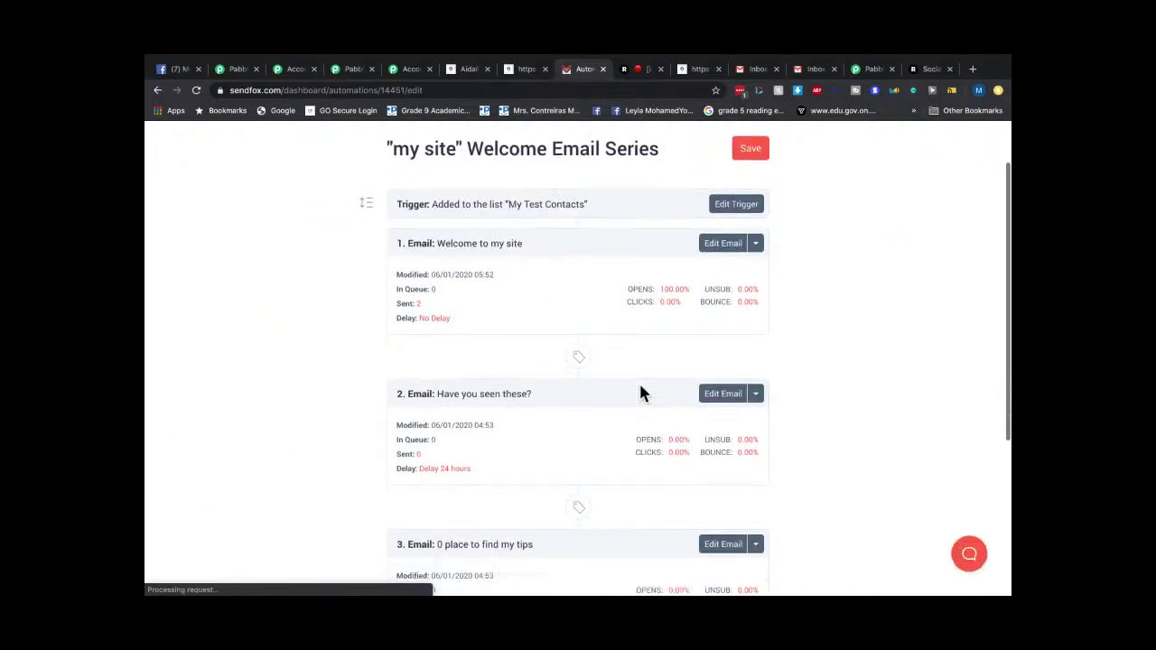
scroll(641, 392, "up", 3)
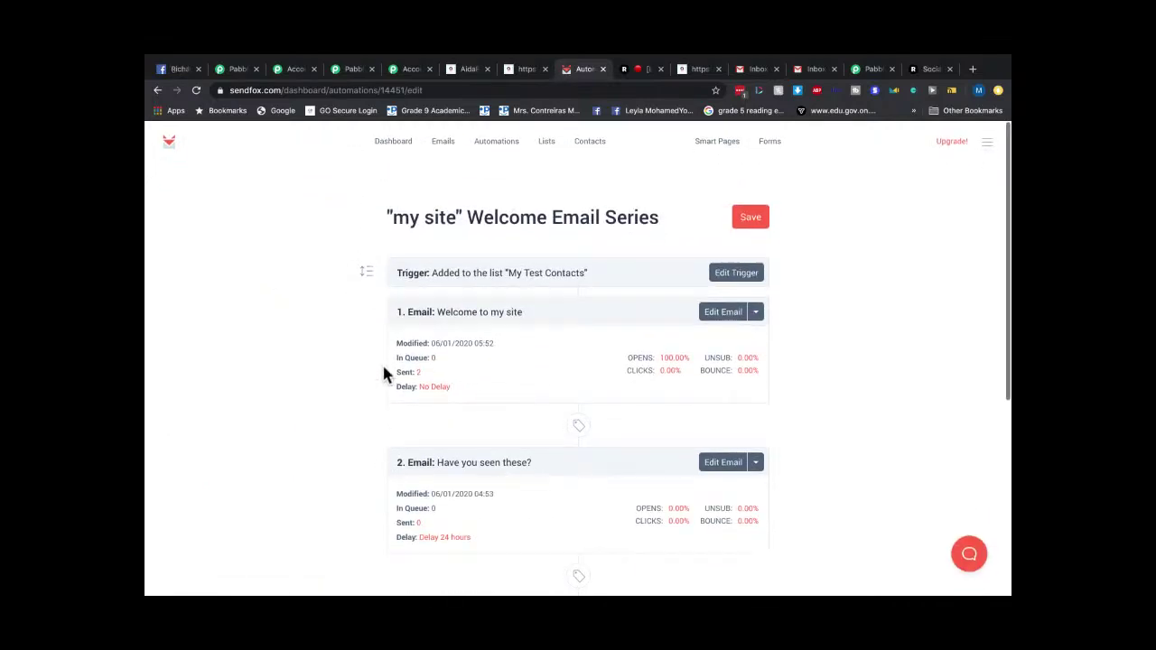
left_click(389, 142)
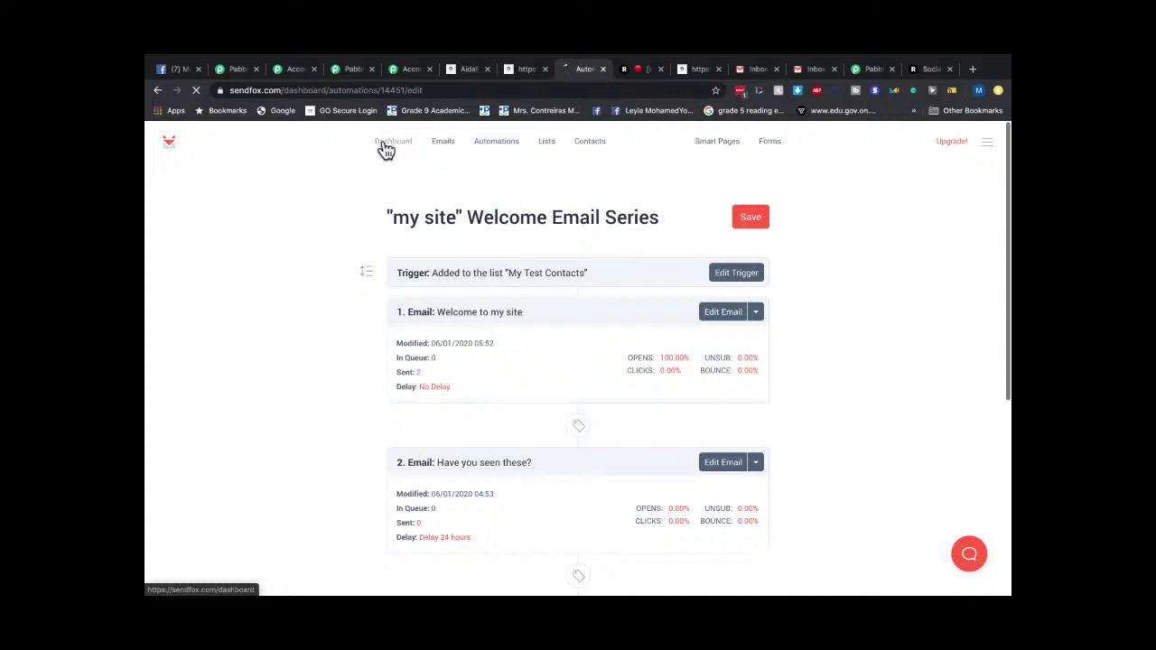
Confirm My Test Contacts shows one active subscriber, then go to Facebook and close its chat.
left_click(446, 146)
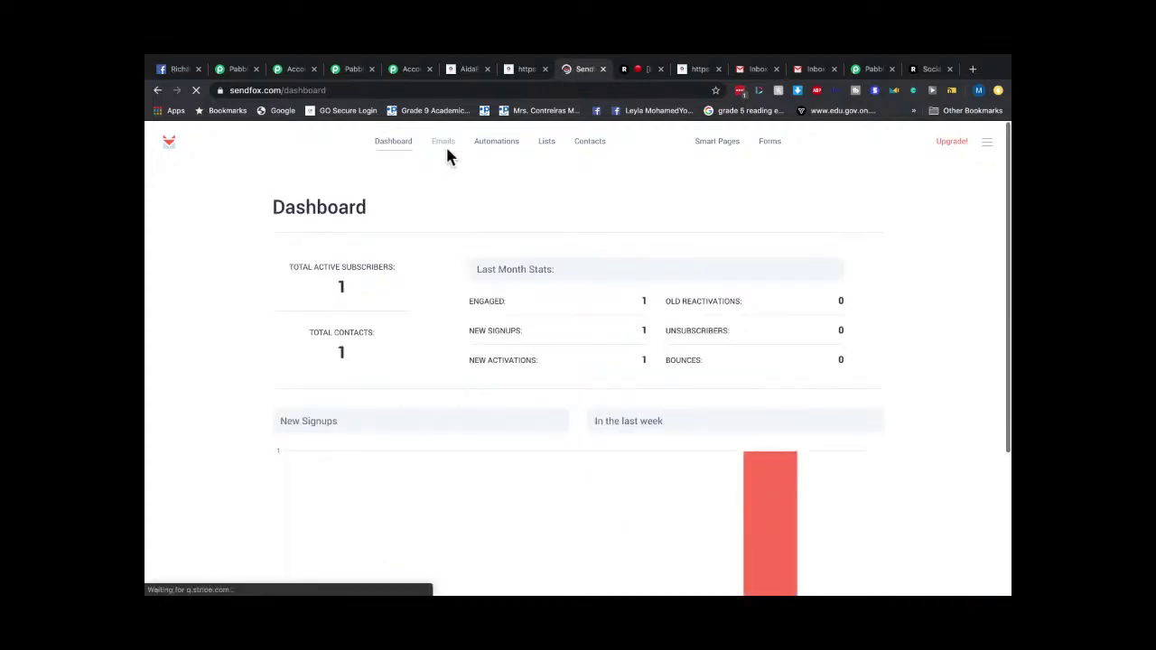
left_click(493, 155)
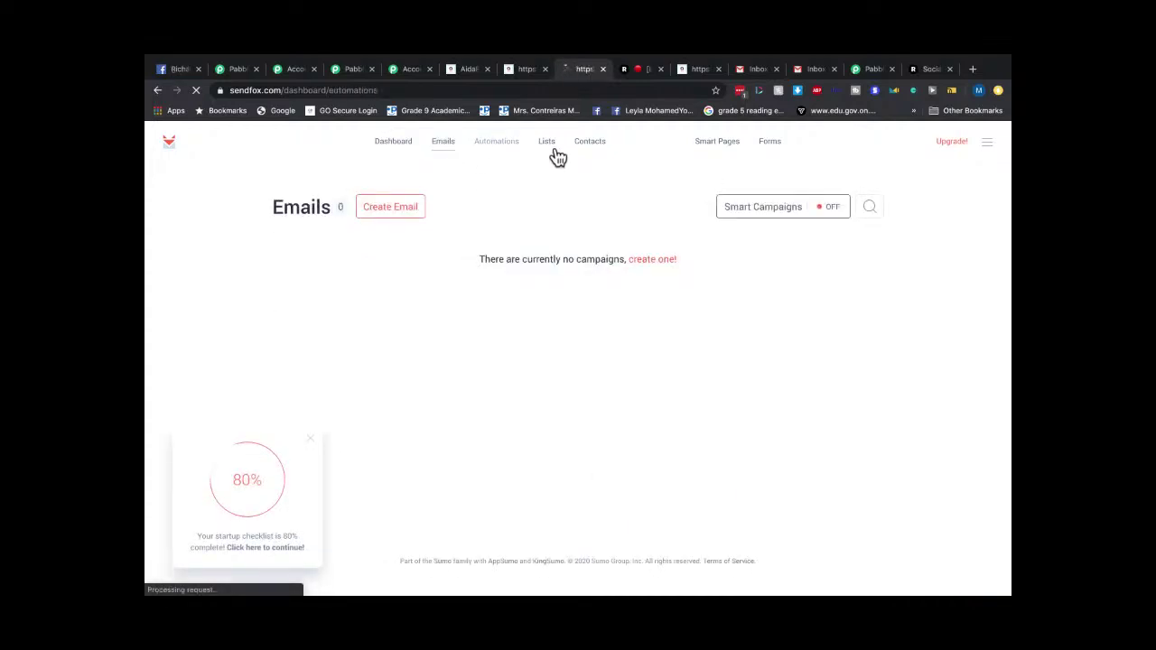
left_click(553, 150)
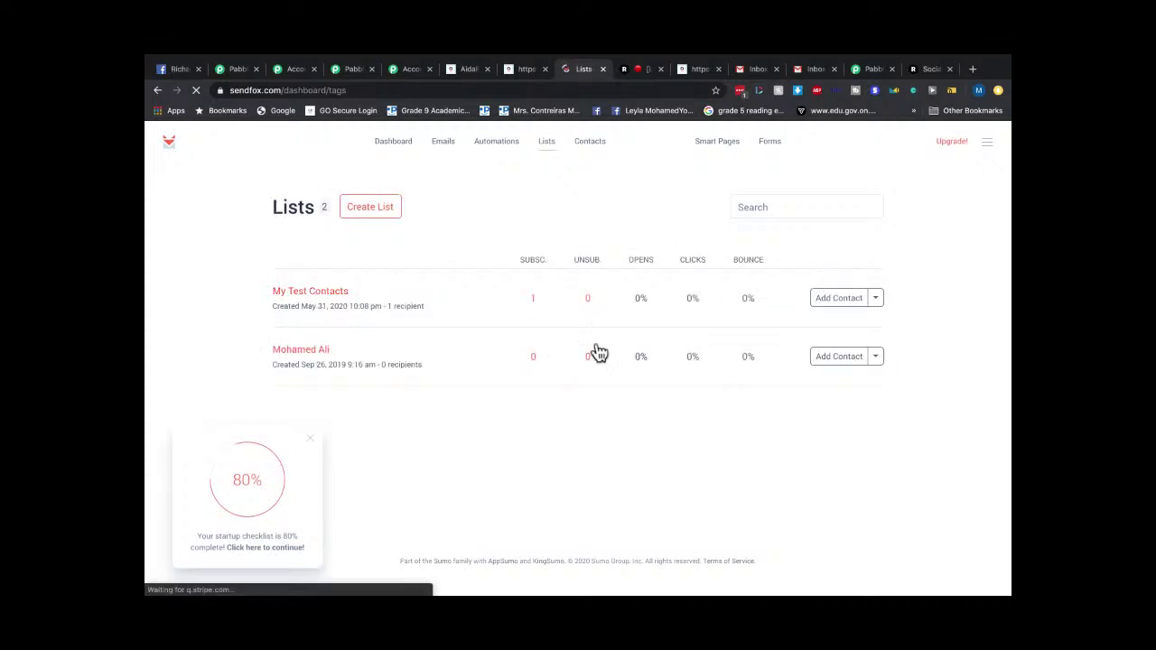
left_click(334, 294)
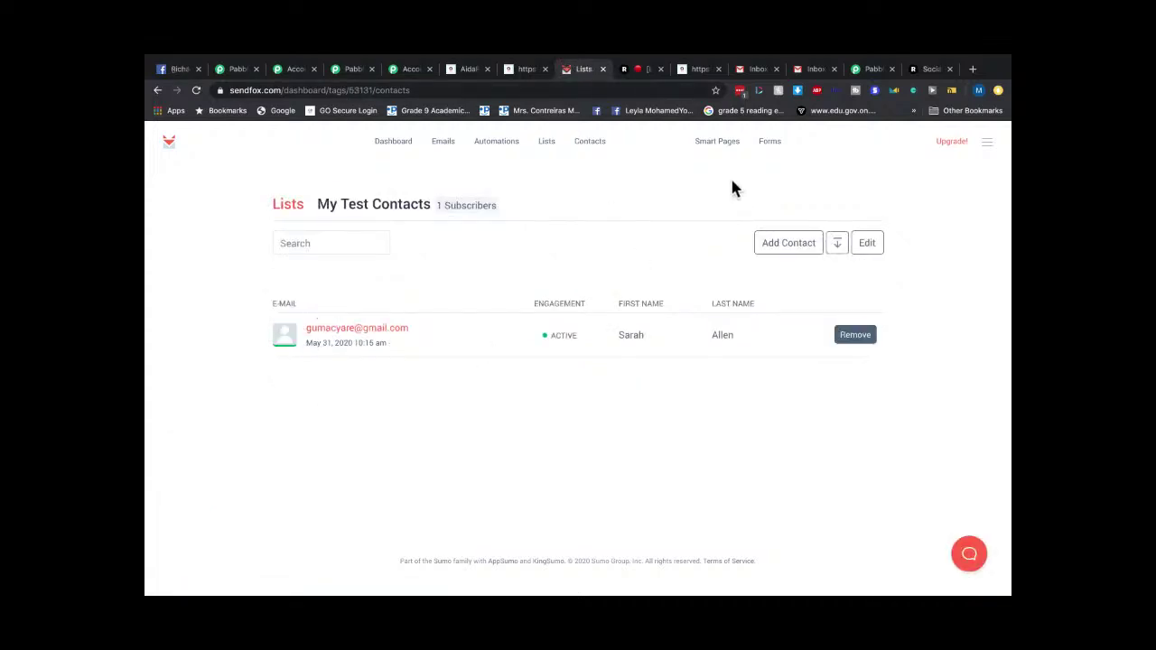
scroll(682, 265, "up", 1)
scroll(682, 264, "down", 1)
left_click(497, 143)
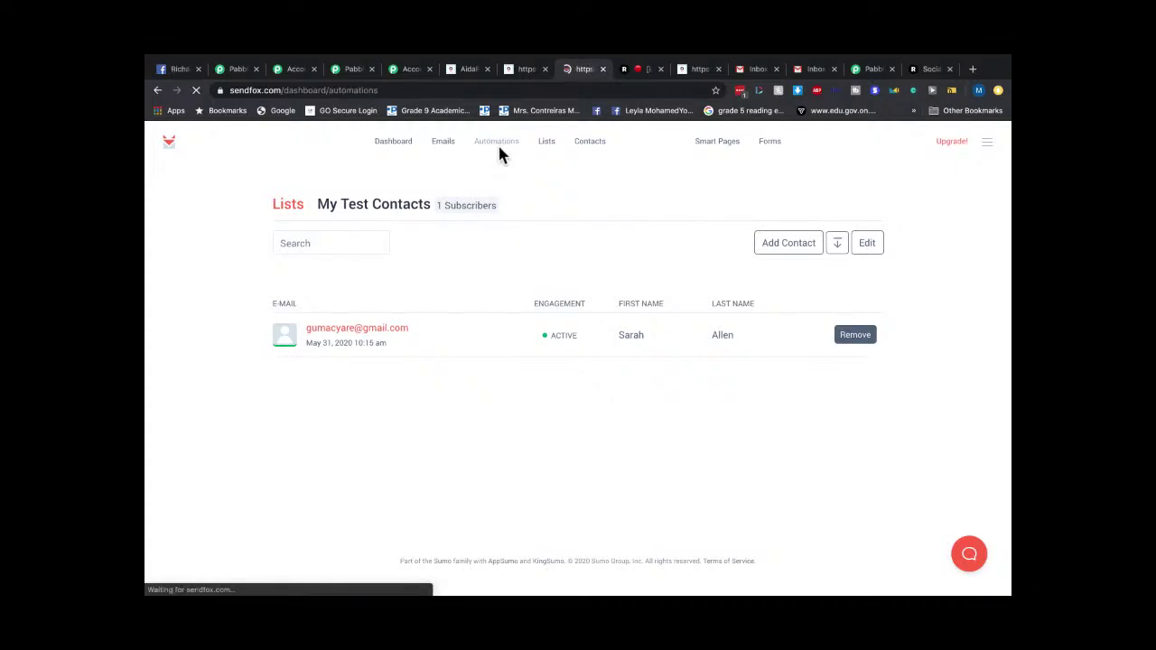
left_click(173, 72)
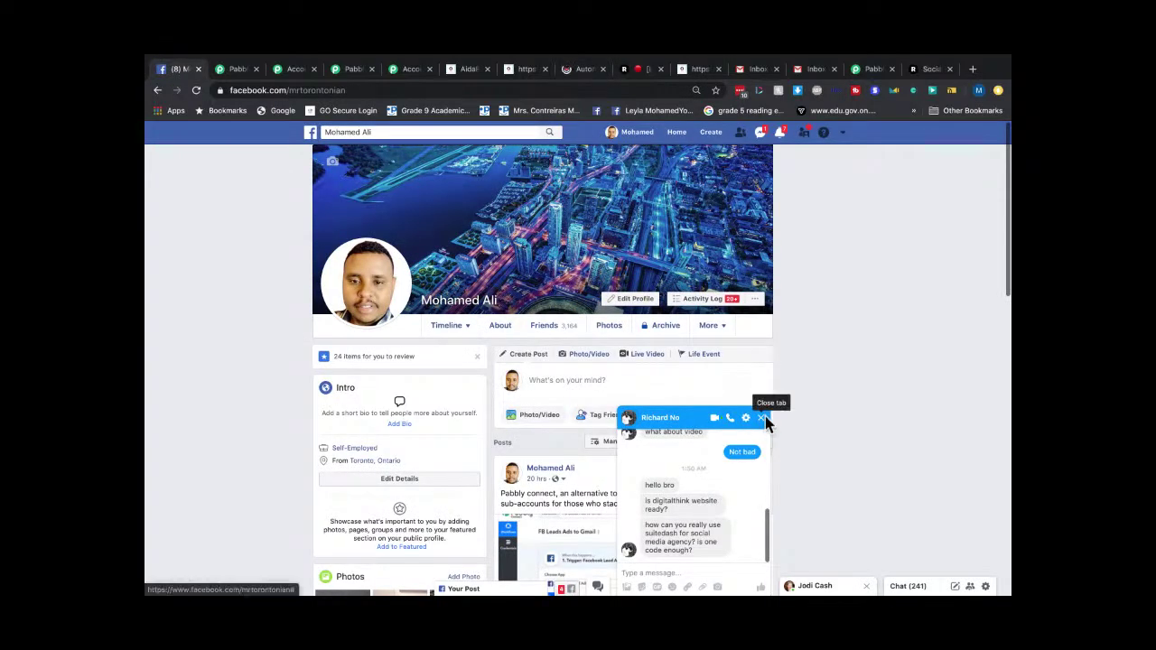
left_click(767, 416)
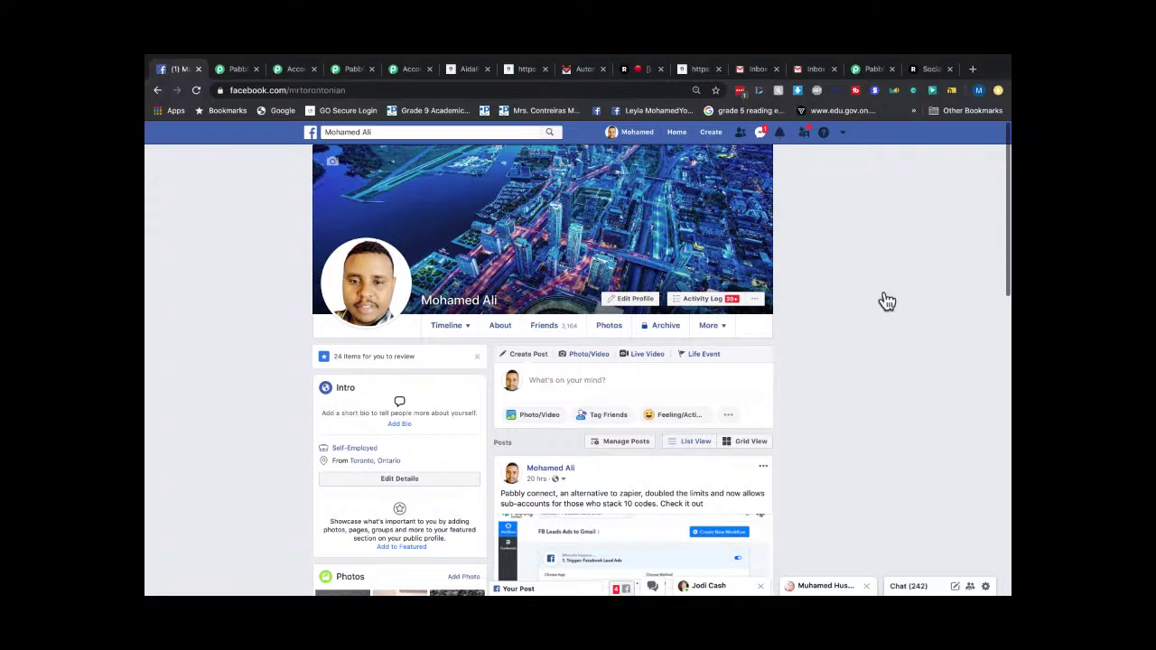
Switch to SendFox and go to its Automations list.
left_click(700, 69)
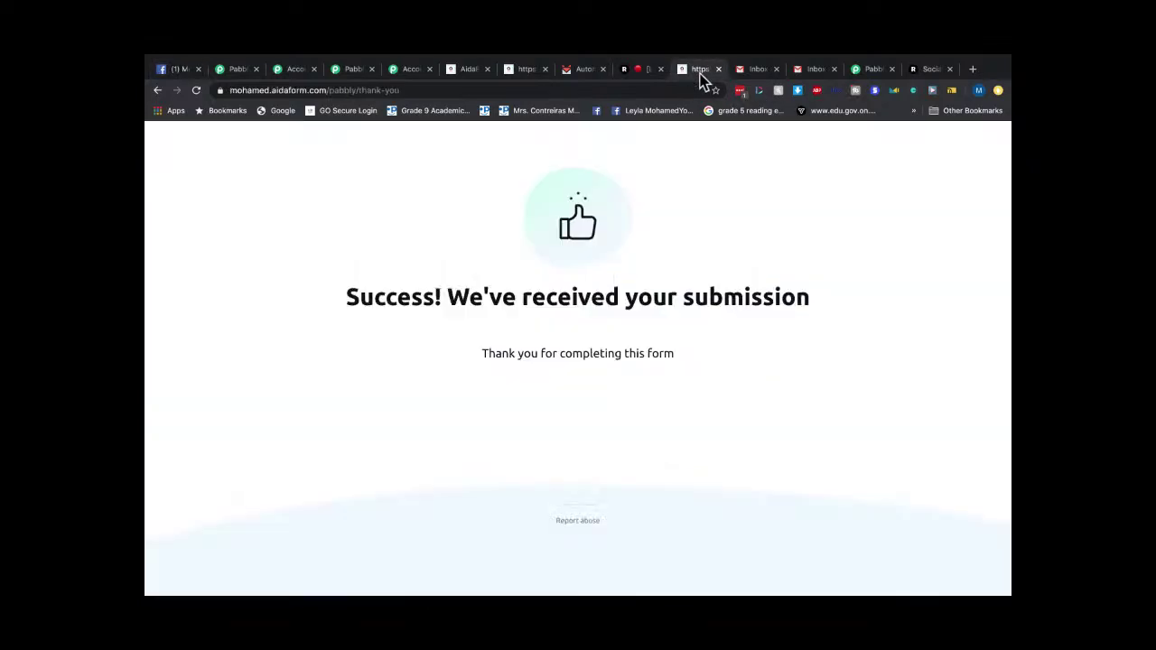
left_click(588, 69)
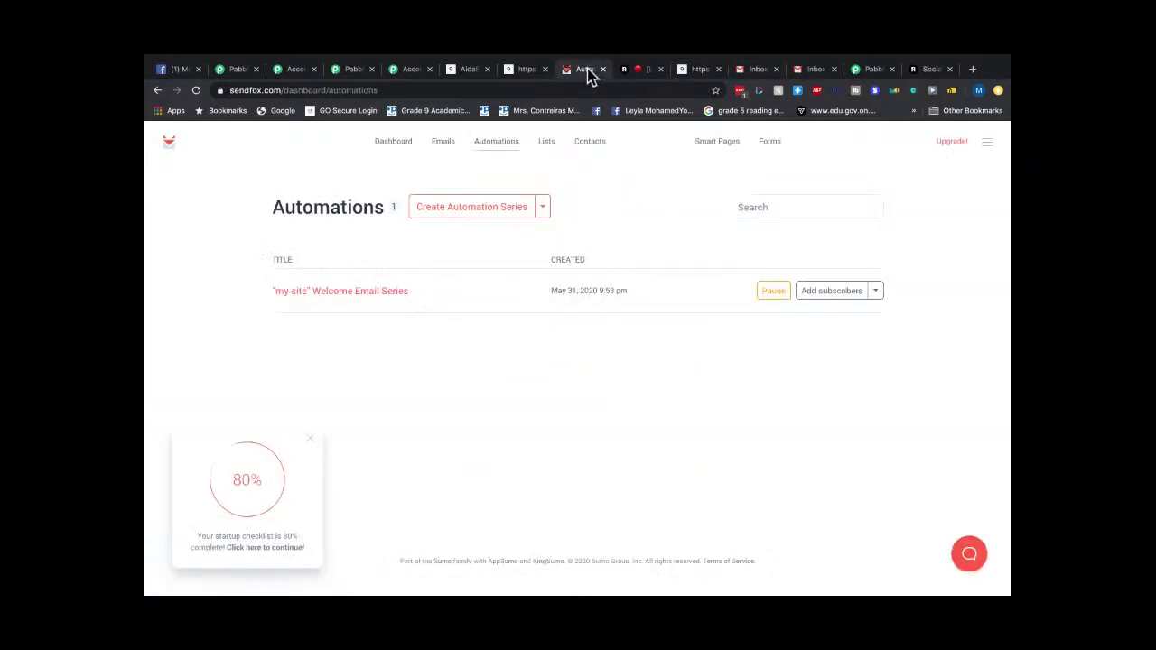
left_click(386, 144)
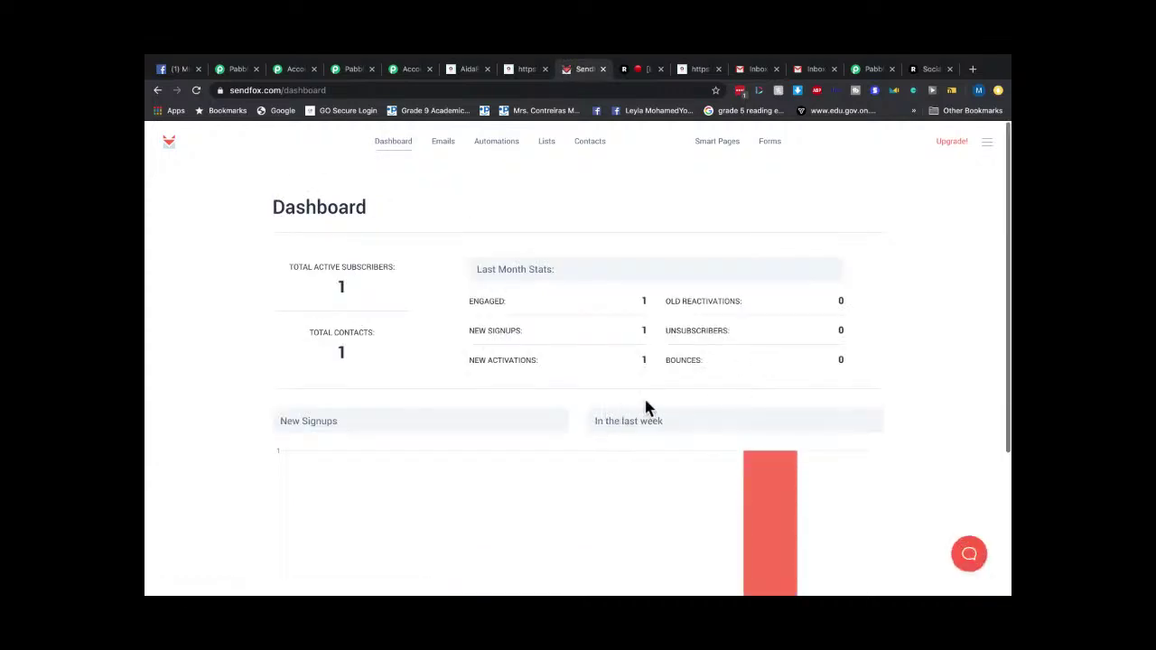
left_click(483, 142)
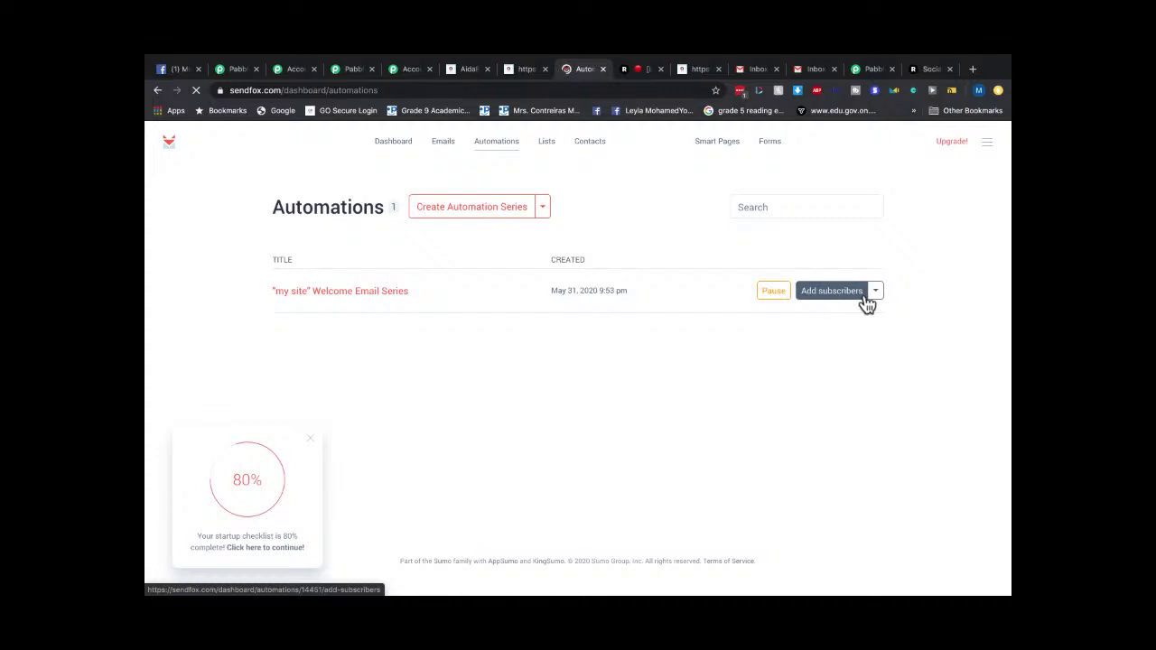
Open the 'my site' Welcome Email Series automation editor.
left_click(875, 291)
left_click(707, 301)
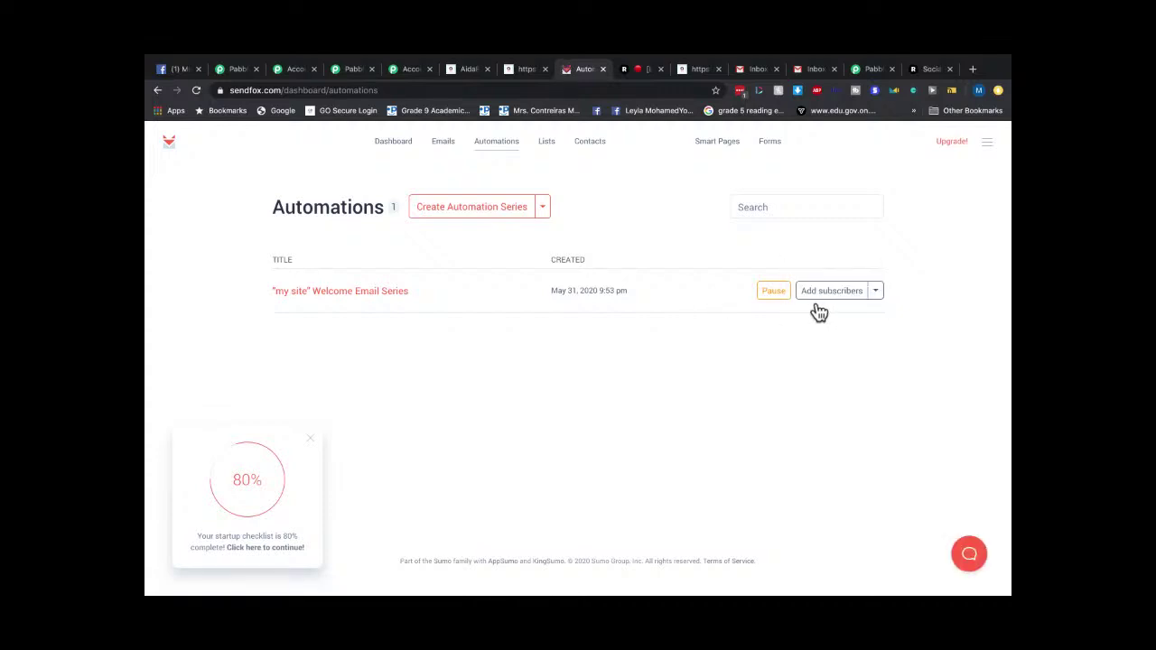
left_click(373, 293)
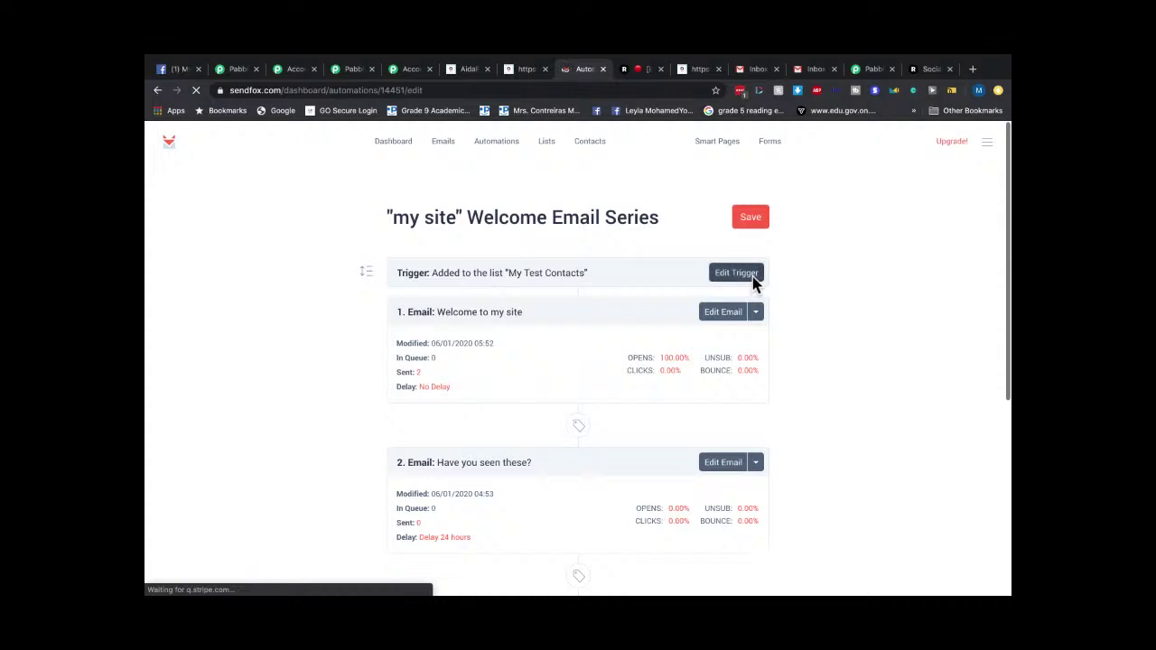
Set the series trigger to contacts added to the My Test Contacts list.
left_click(754, 280)
left_click(513, 269)
left_click(513, 267)
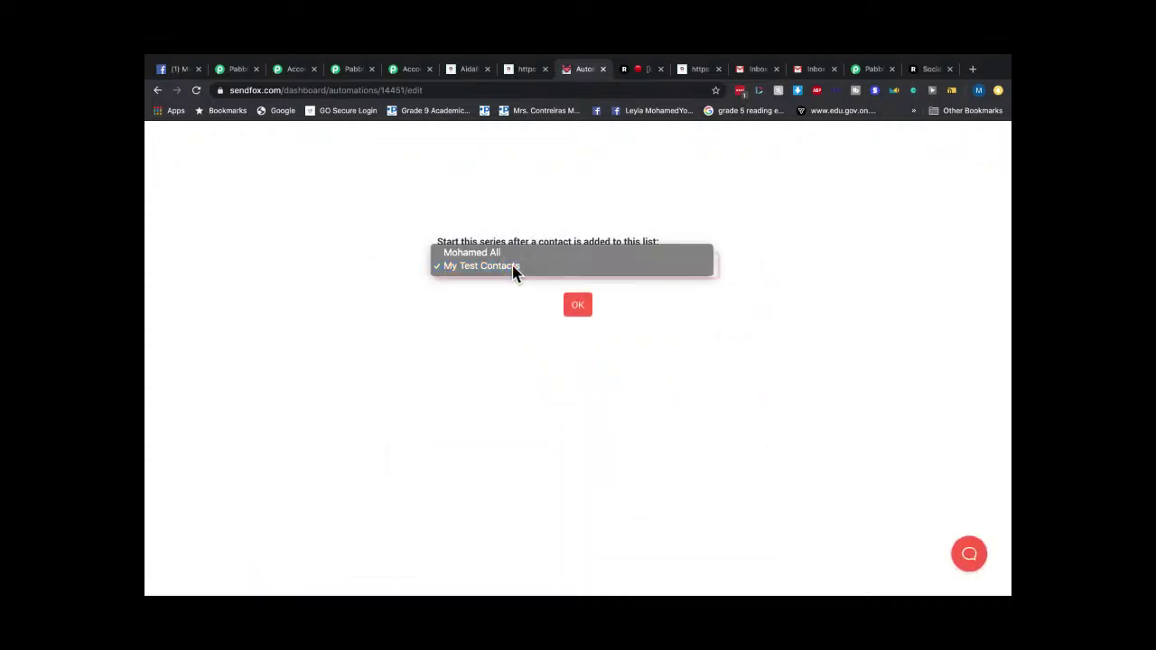
left_click(576, 304)
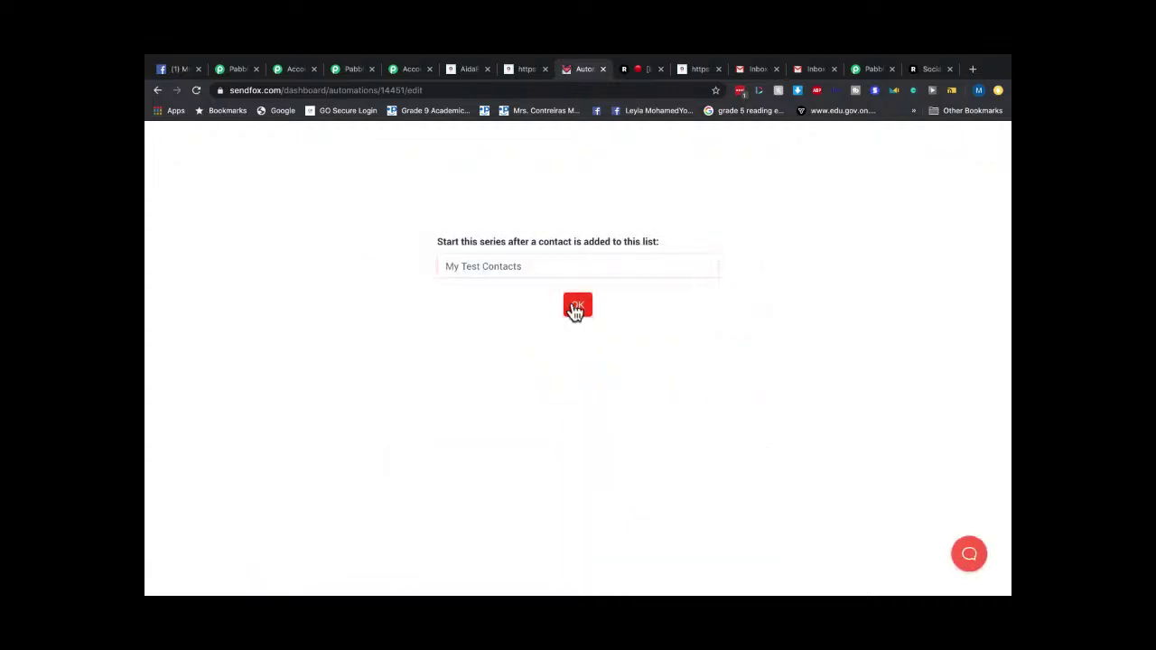
Open Email 1, 'Welcome to my site', for editing.
scroll(568, 362, "down", 1)
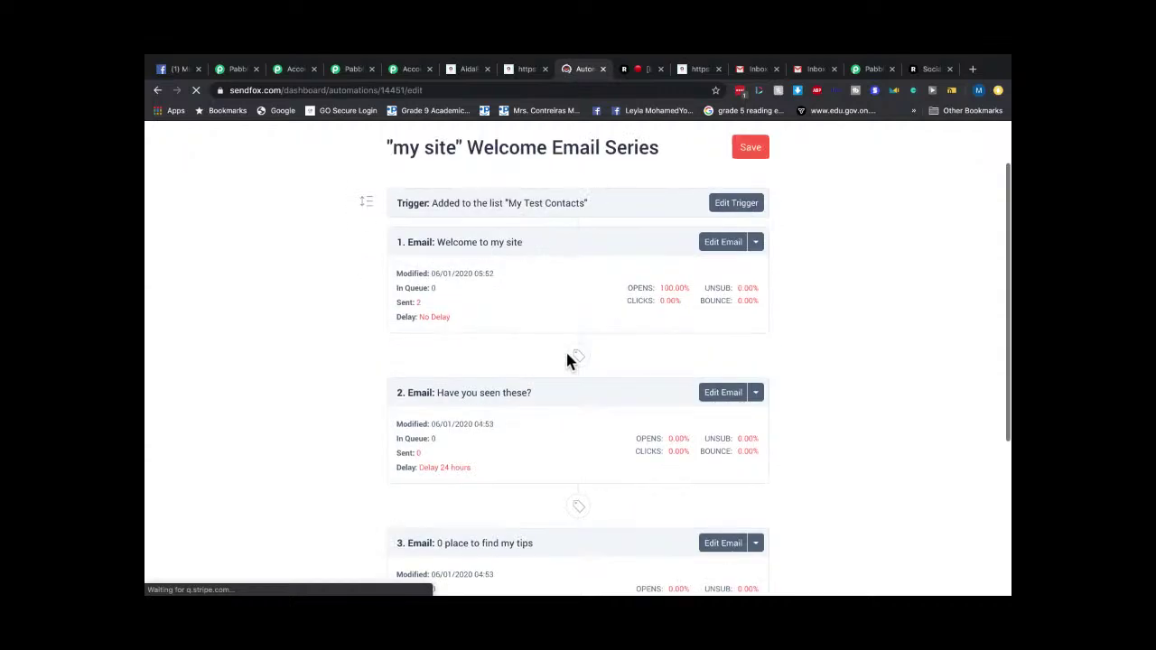
left_click(756, 246)
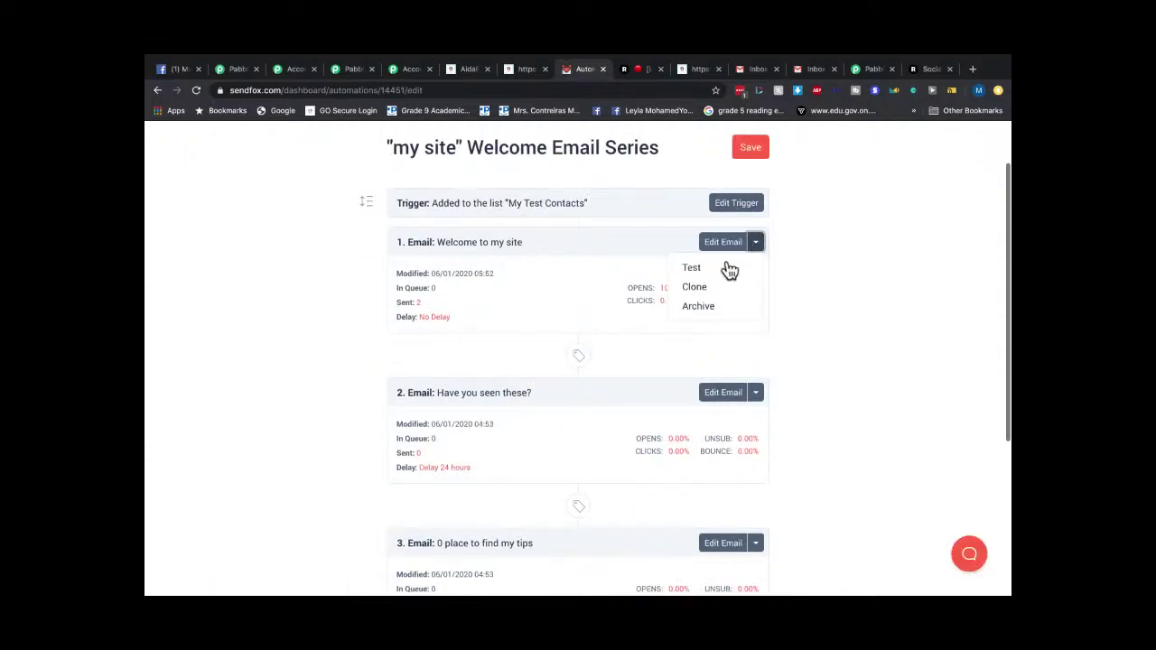
left_click(724, 244)
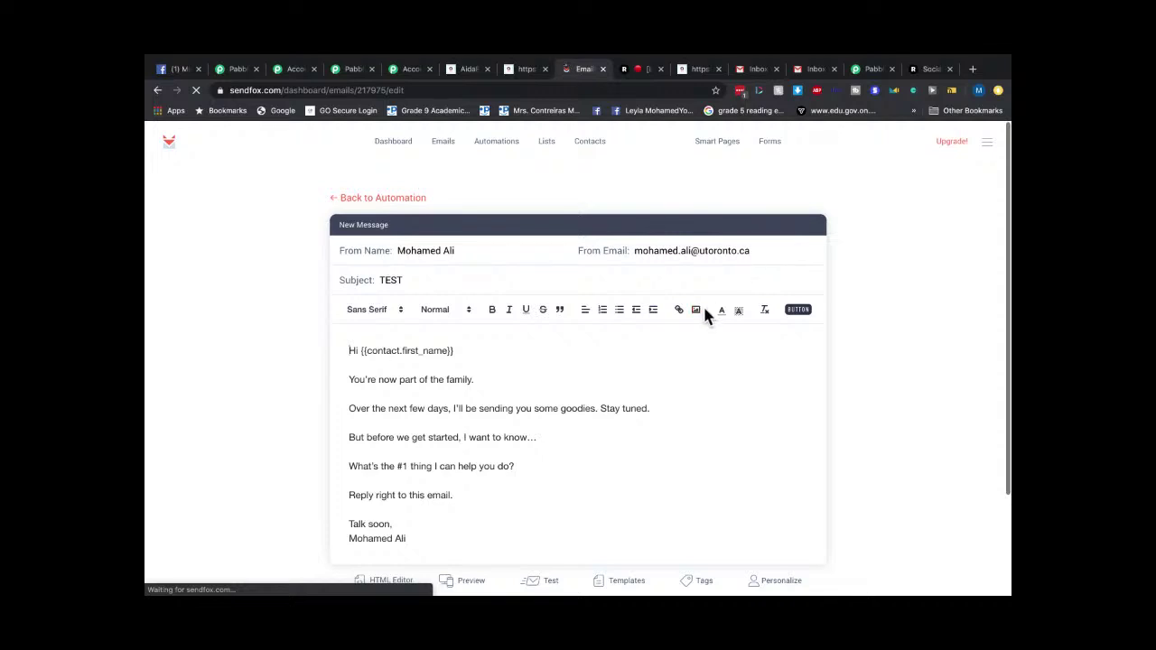
Send a test of the welcome email to the account owner's own email address.
scroll(701, 298, "down", 3)
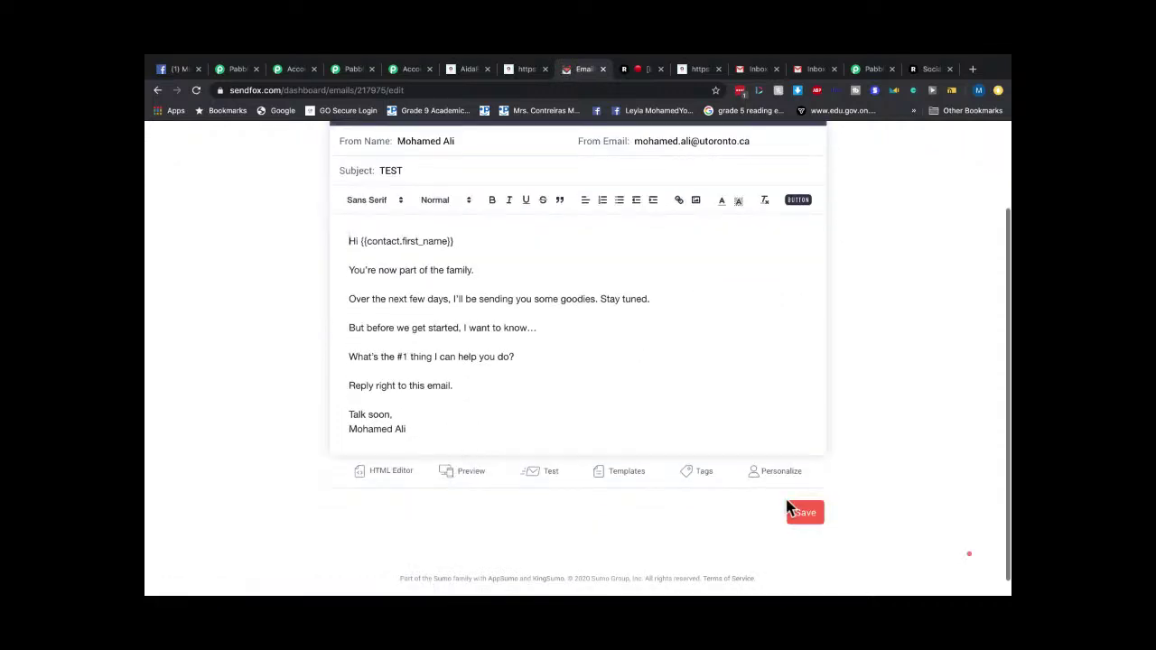
left_click(550, 477)
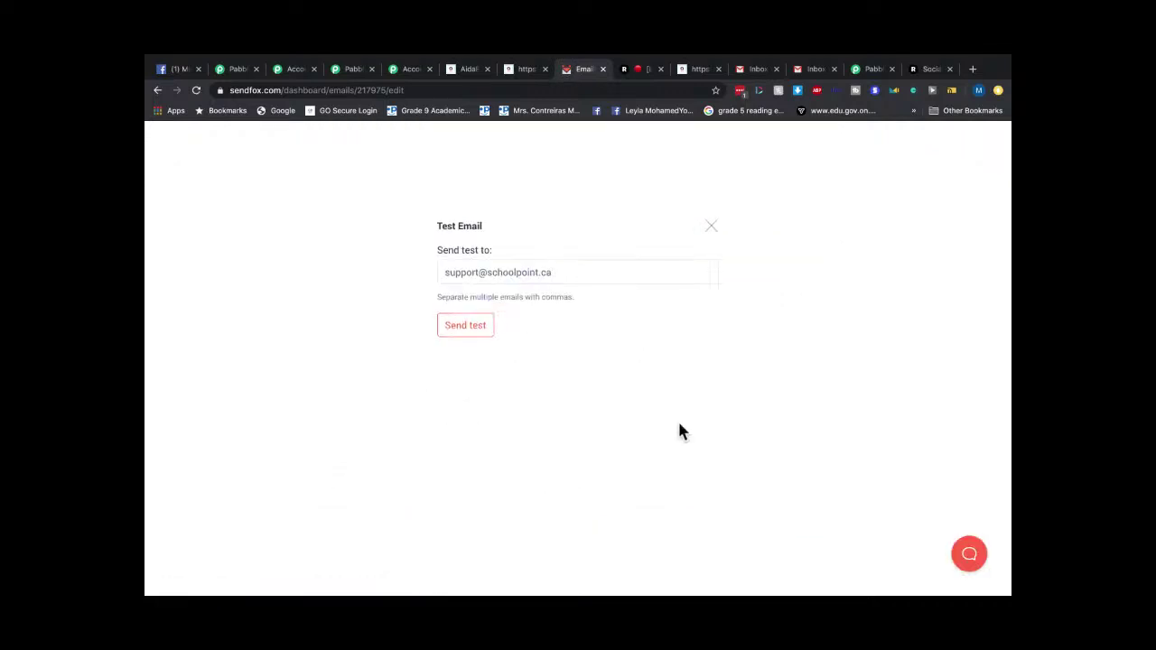
left_click(464, 329)
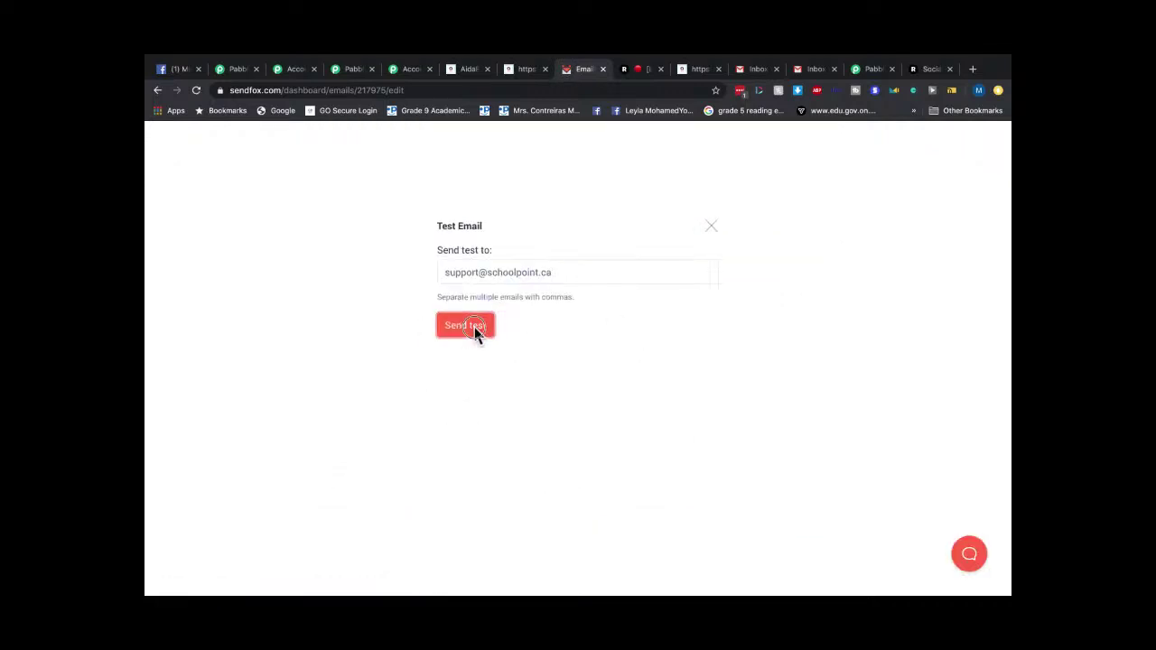
left_click(564, 274)
triple_click(563, 274)
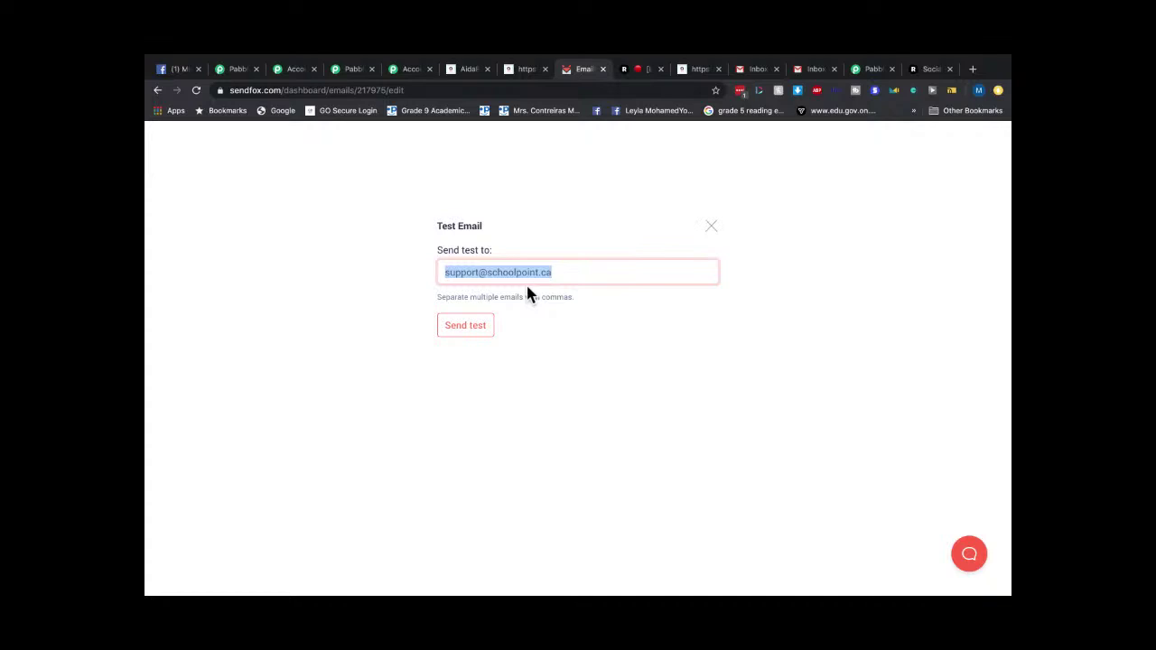
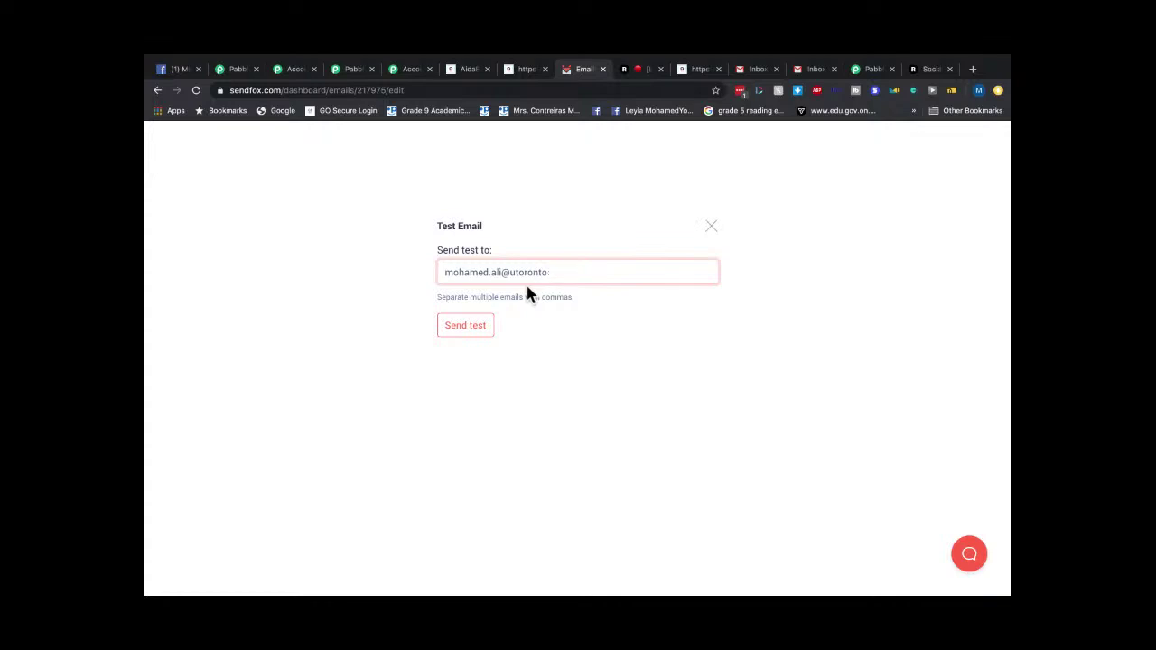
left_click(480, 327)
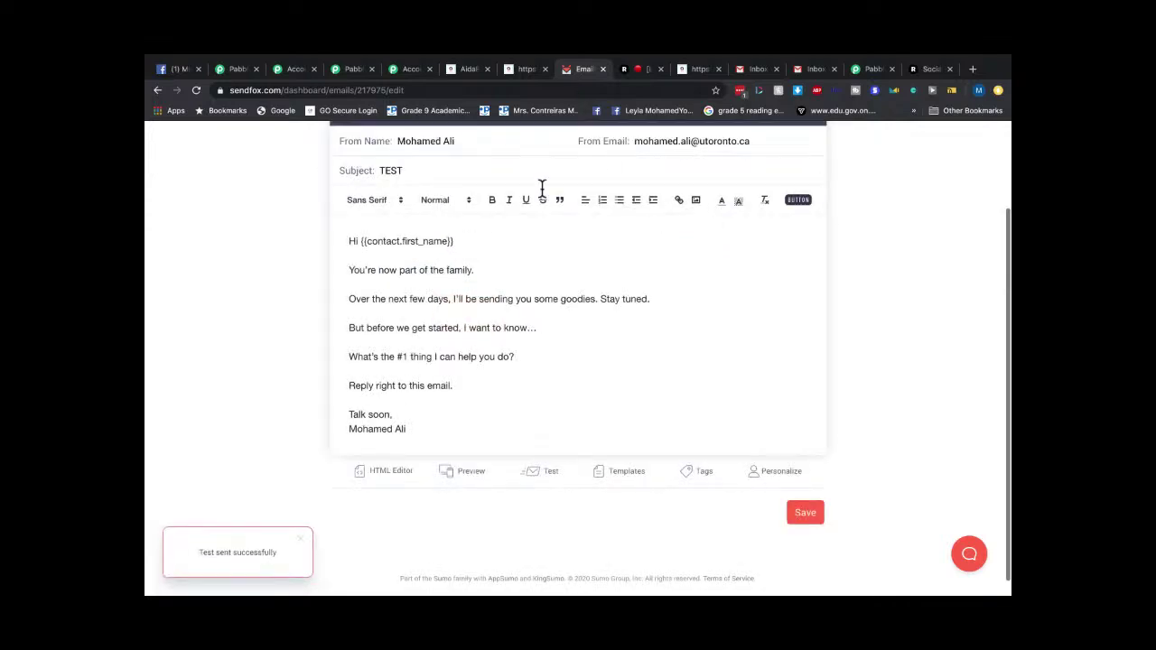
Save the welcome email and return to the Automations list.
left_click(805, 513)
scroll(723, 268, "up", 3)
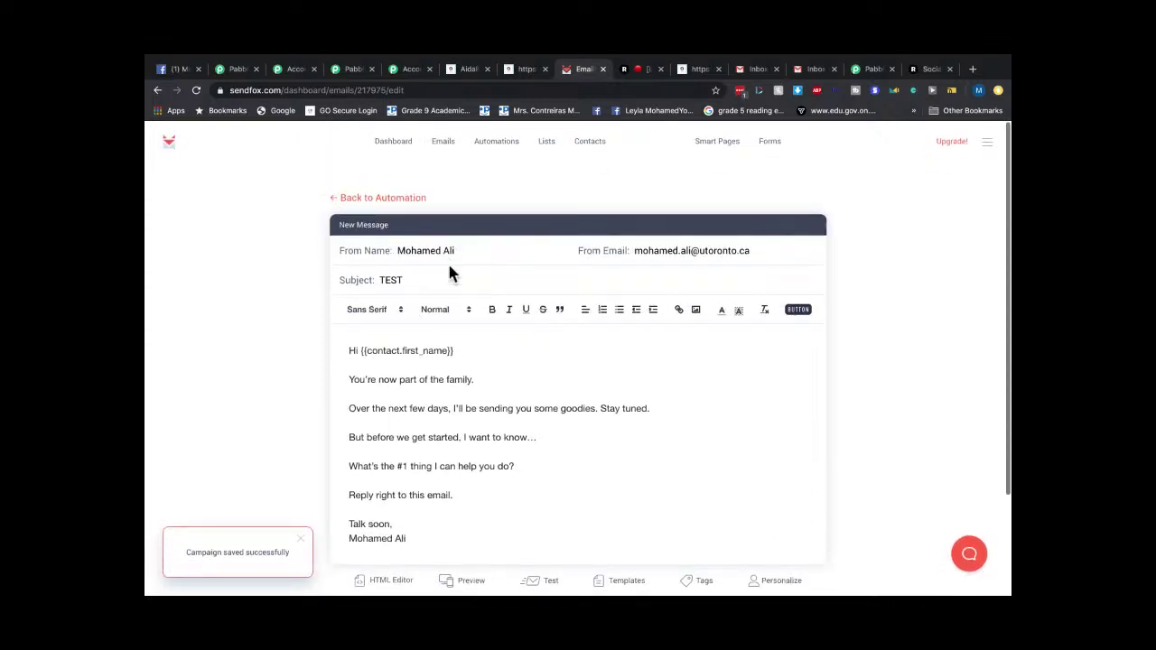
left_click(500, 155)
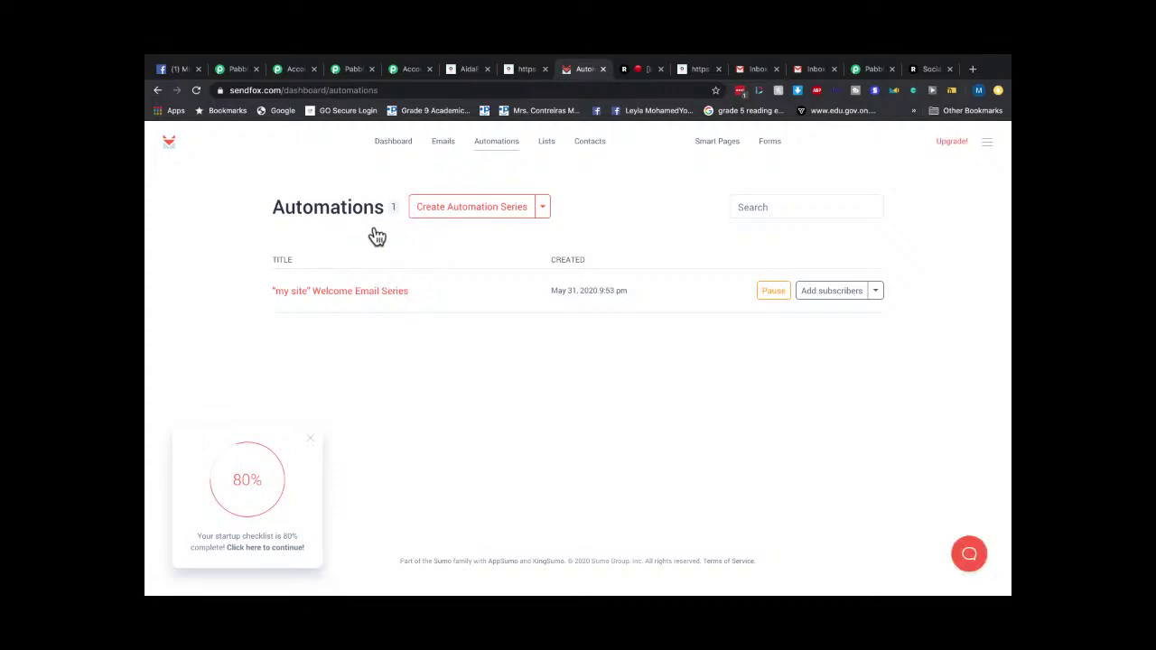
left_click(813, 69)
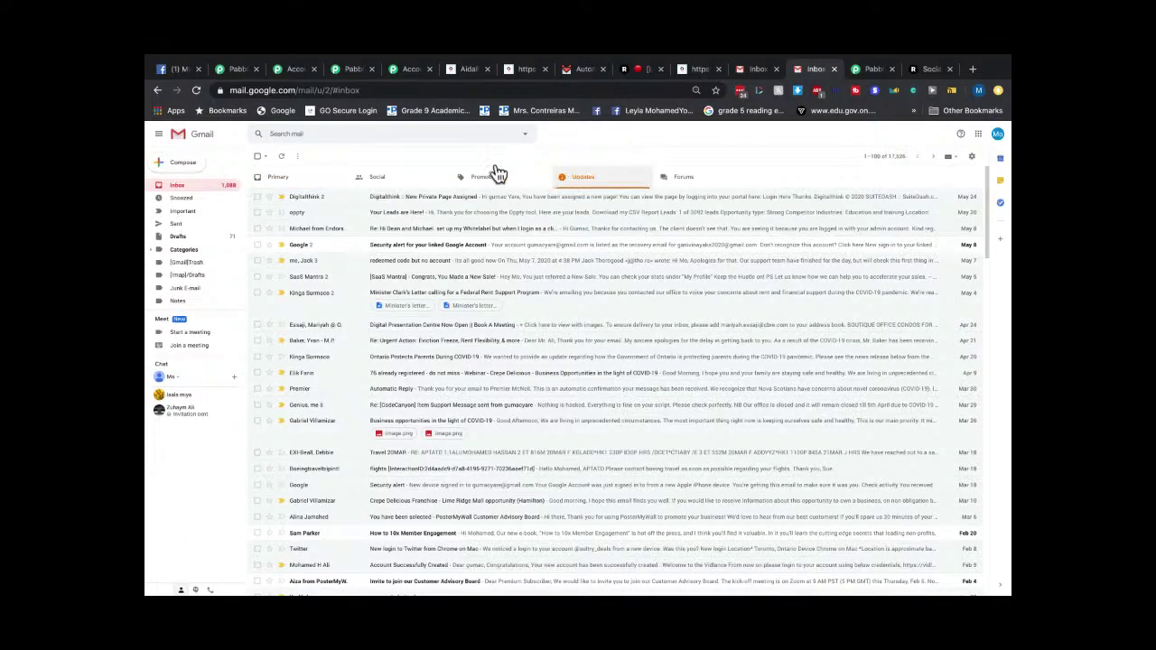
Check Gmail's Primary inbox for the TEST email, then return to the form's success page.
left_click(296, 185)
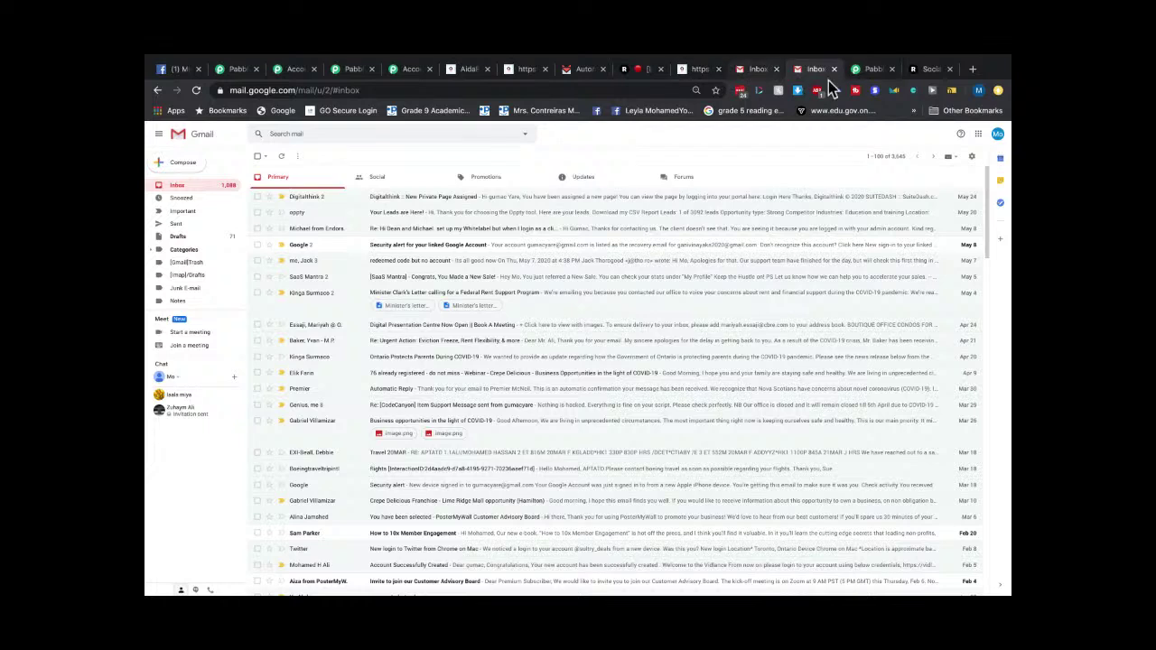
left_click(697, 72)
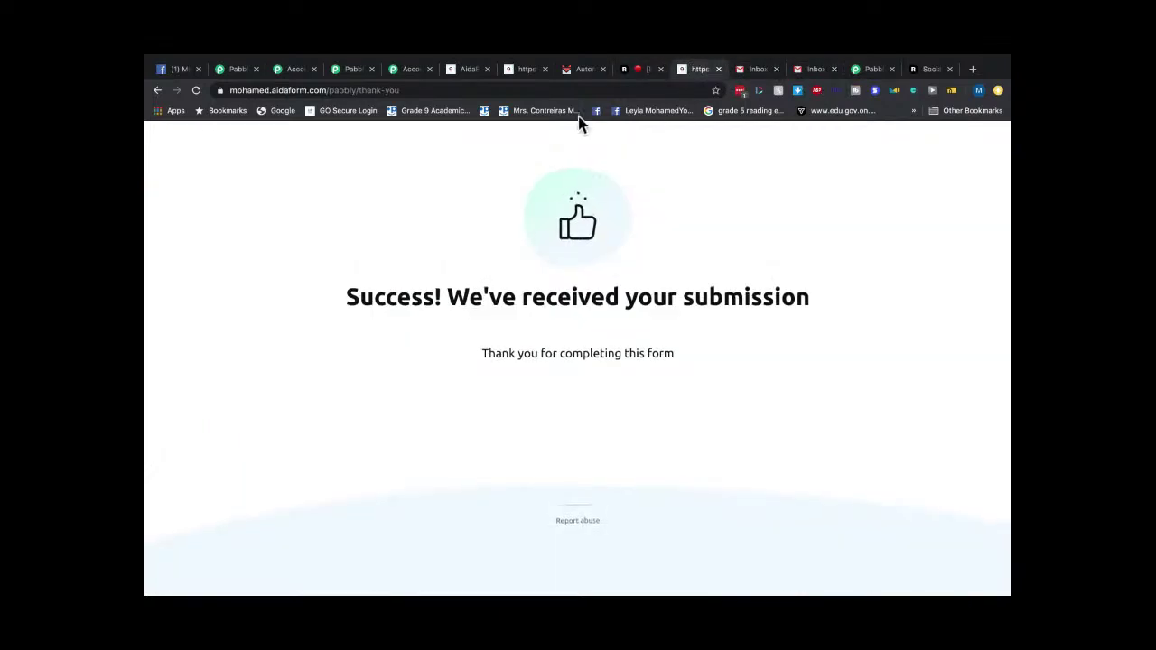
Open the My Test Contacts list in SendFox to view its subscribers.
left_click(575, 69)
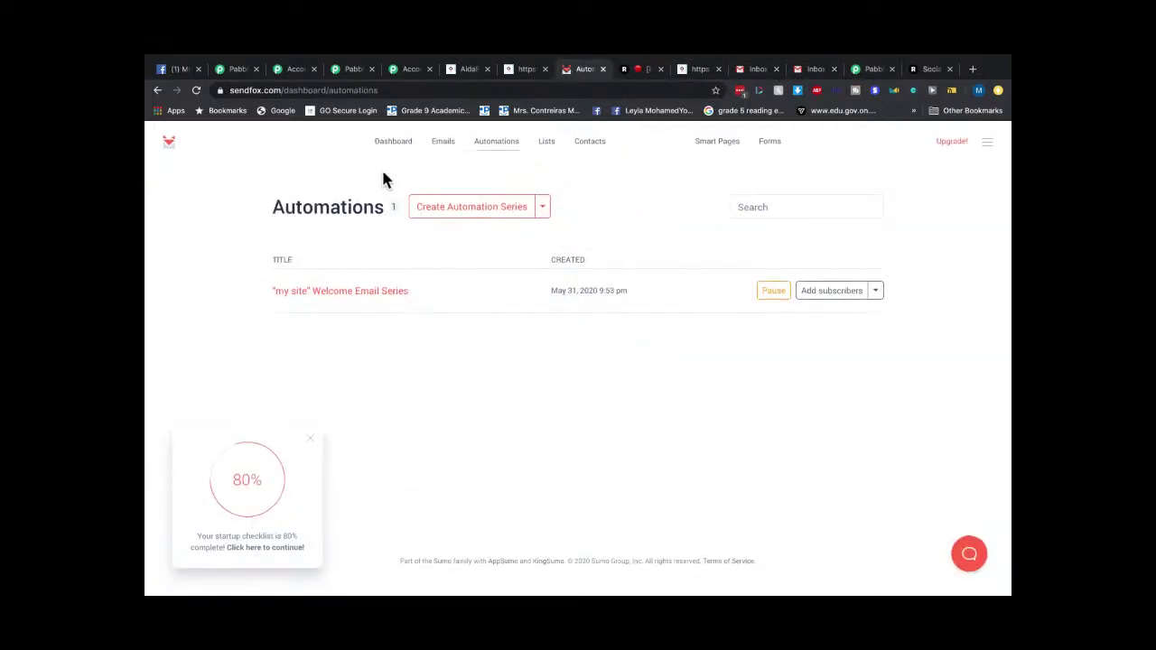
left_click(392, 142)
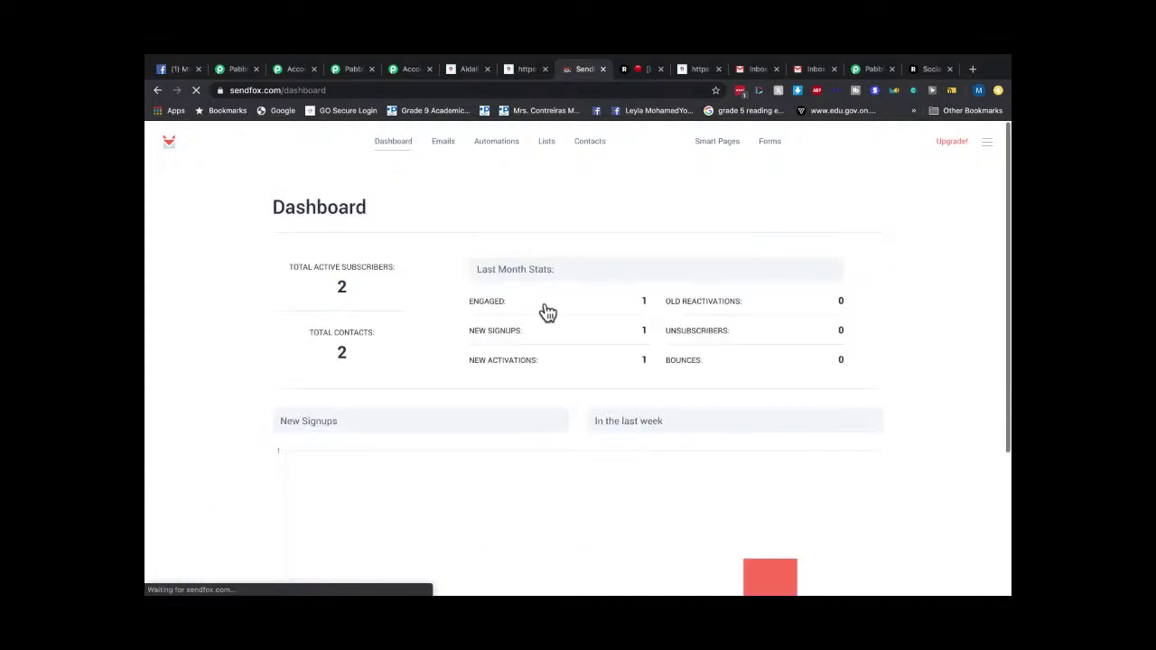
scroll(542, 310, "down", 3)
scroll(533, 299, "up", 3)
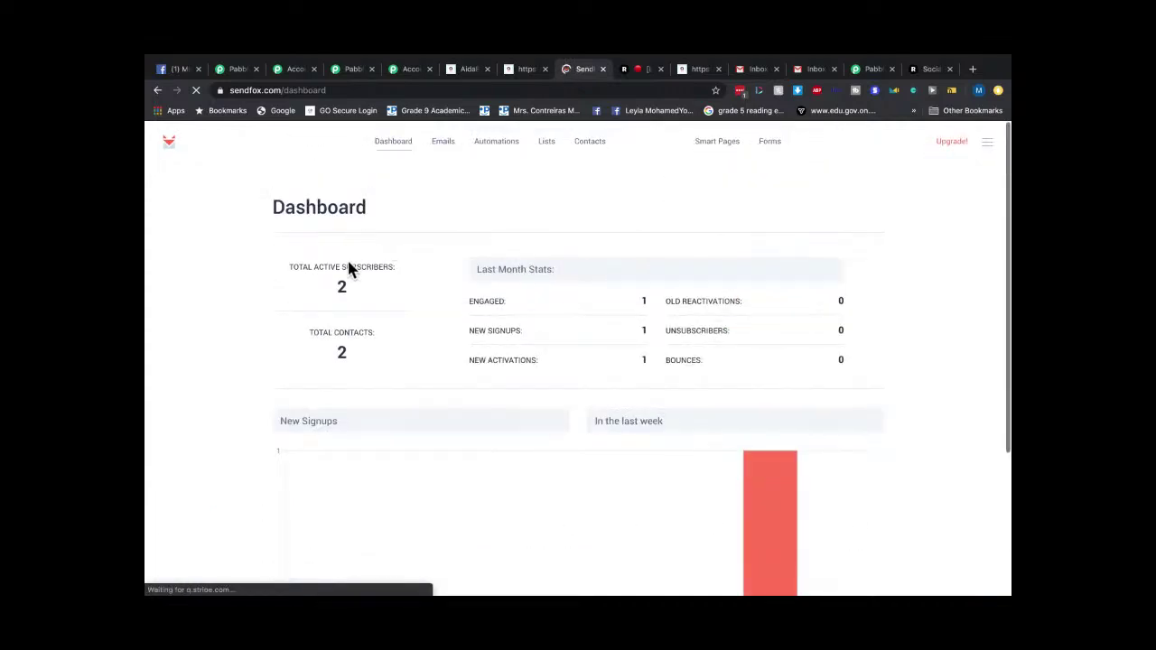
left_click(448, 146)
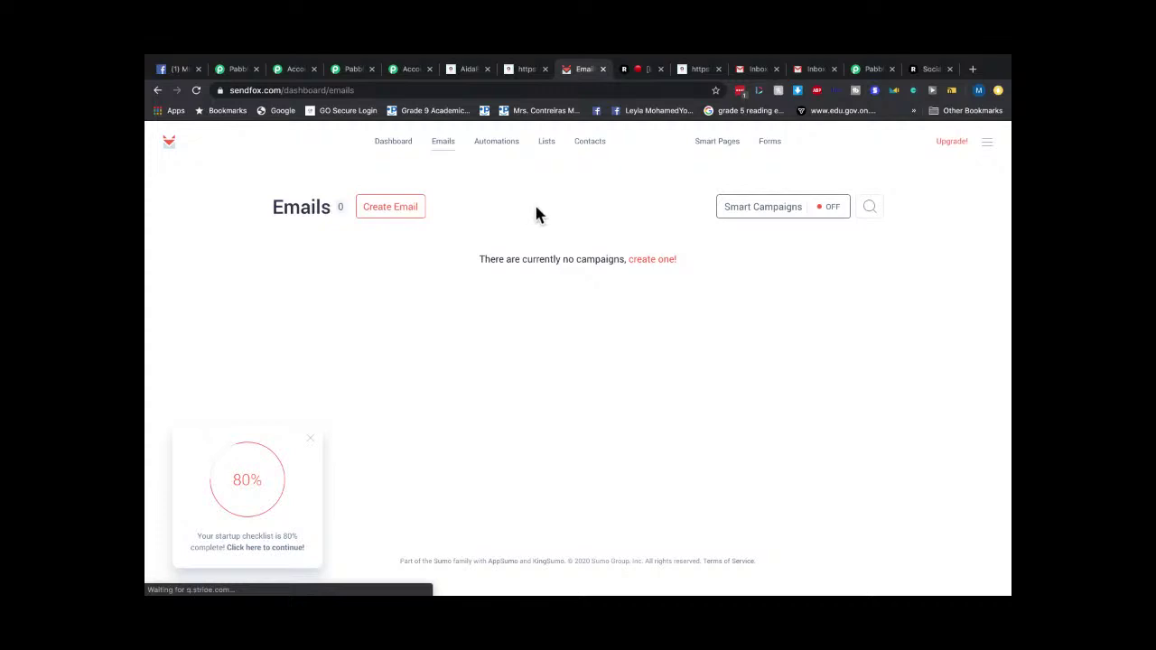
left_click(544, 143)
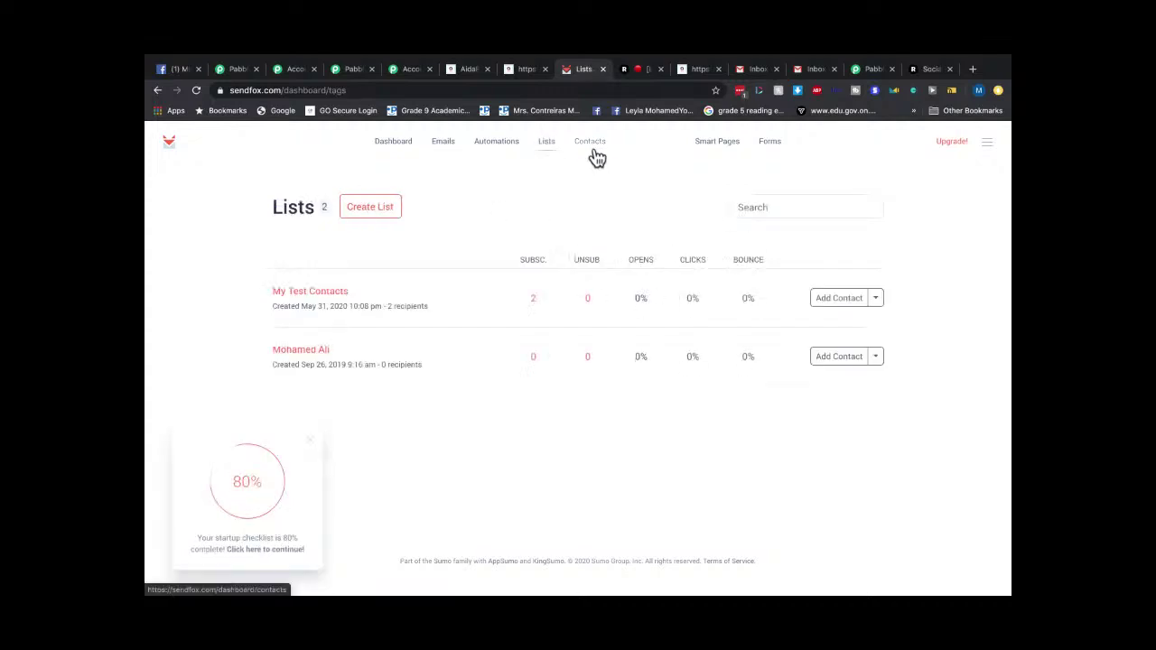
left_click(331, 292)
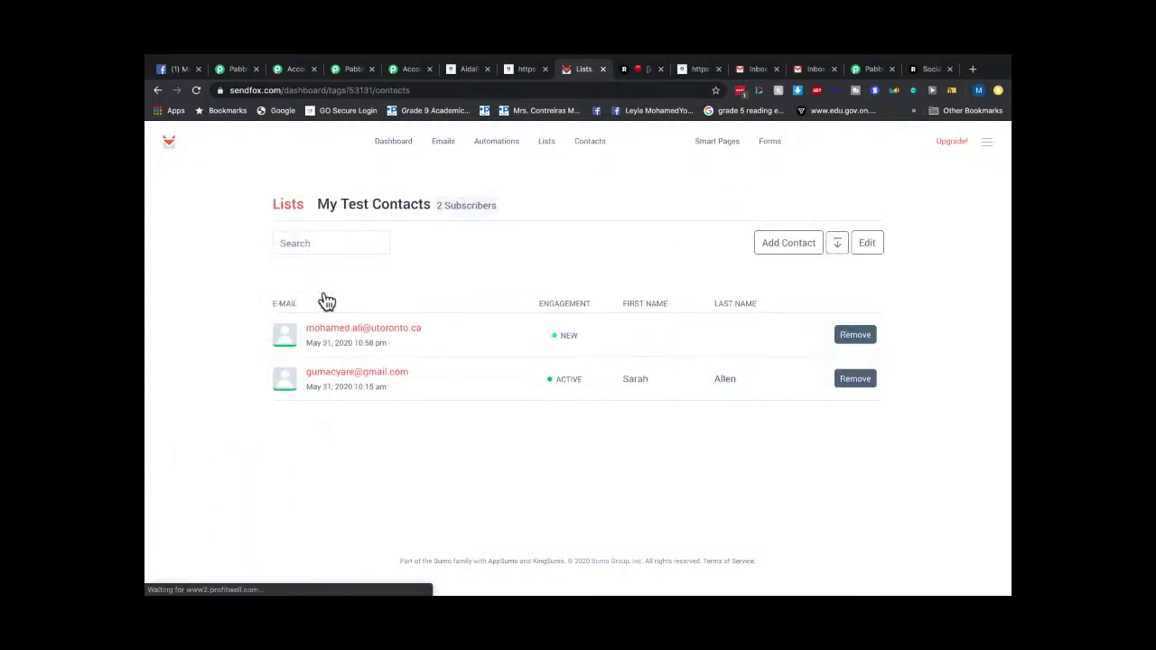
Remove both contacts from My Test Contacts, confirming each removal with OK.
left_click(863, 344)
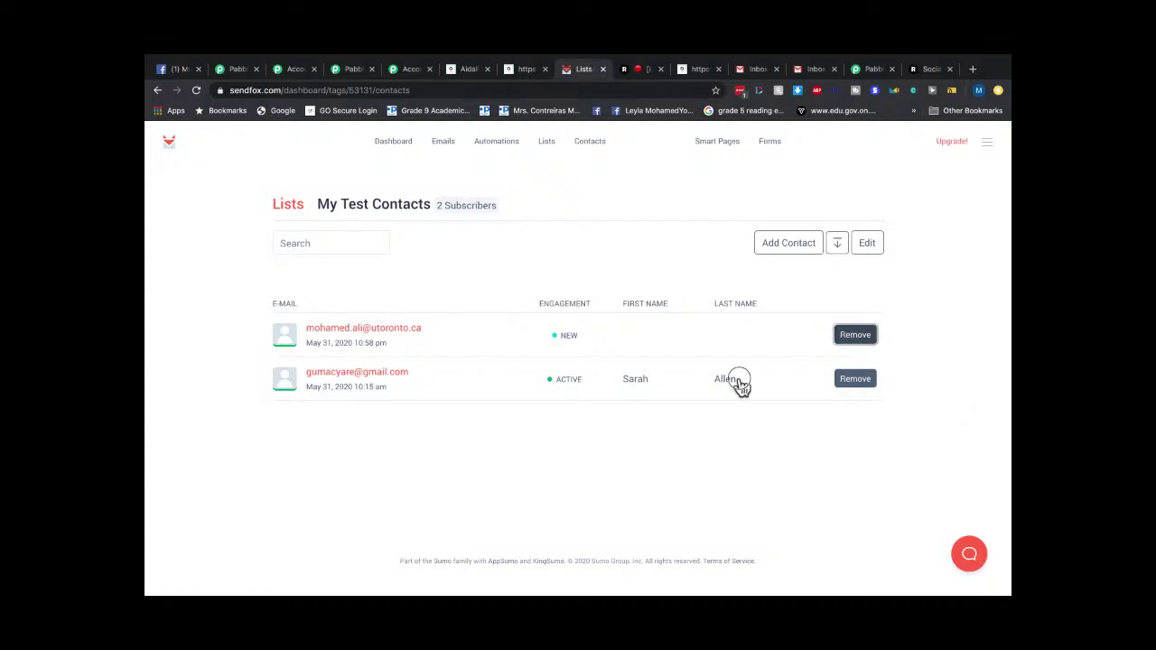
left_click(560, 338)
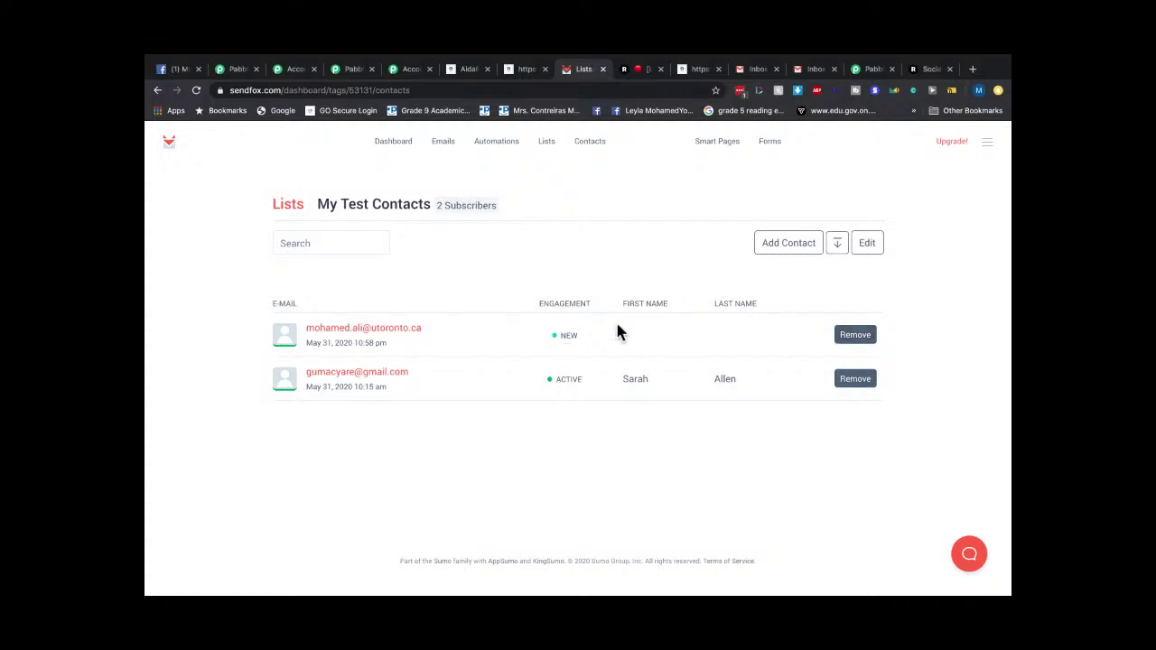
left_click(855, 379)
left_click(681, 158)
left_click(856, 340)
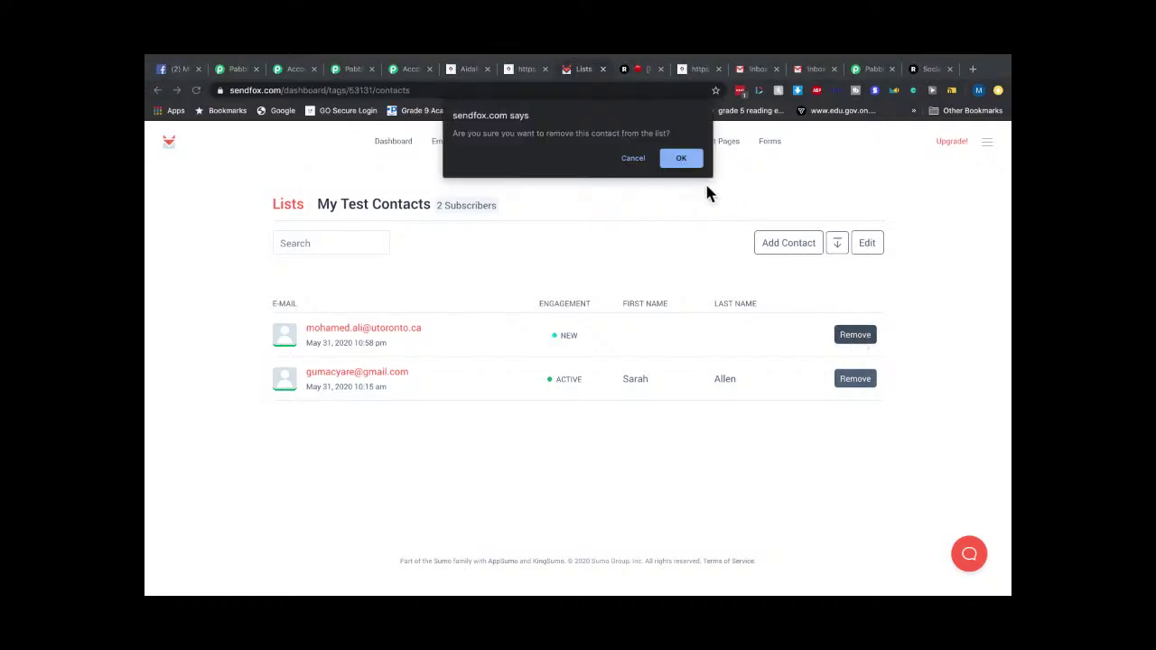
left_click(681, 159)
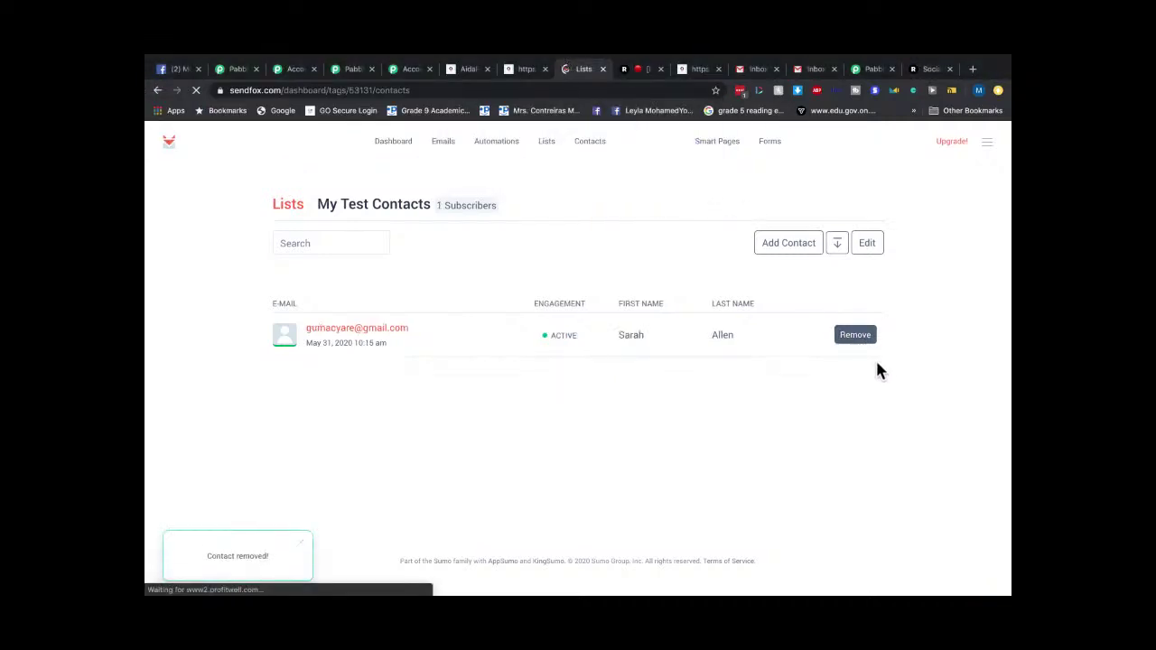
left_click(856, 335)
left_click(694, 160)
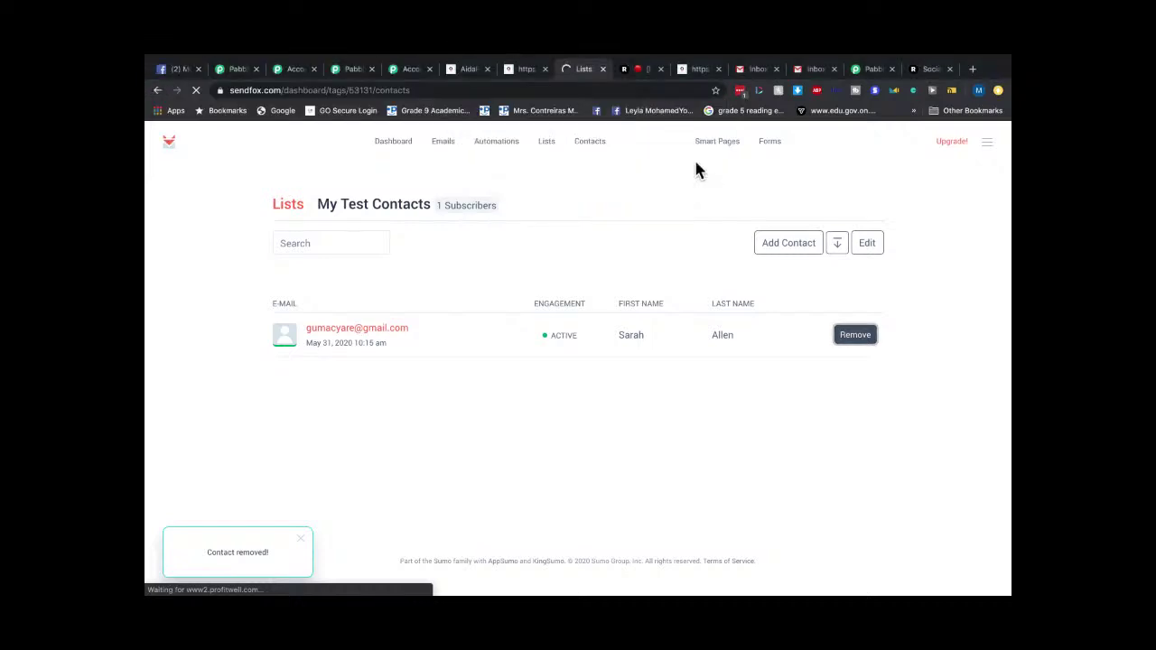
Go to SendFox's full Contacts list.
left_click(388, 142)
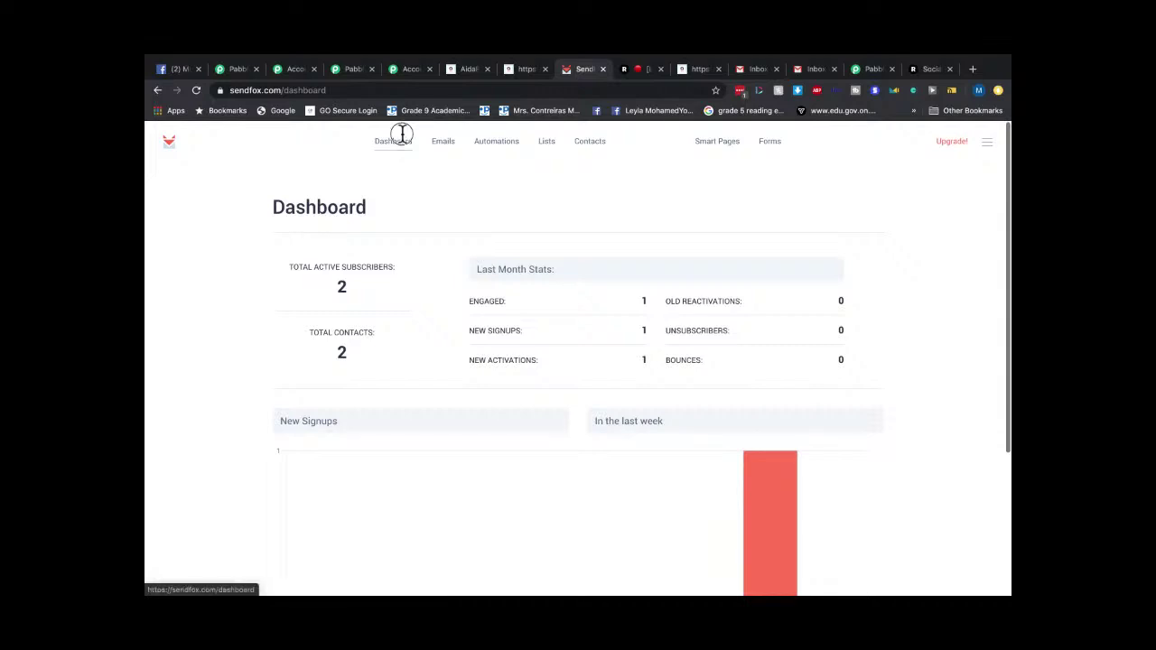
left_click(445, 146)
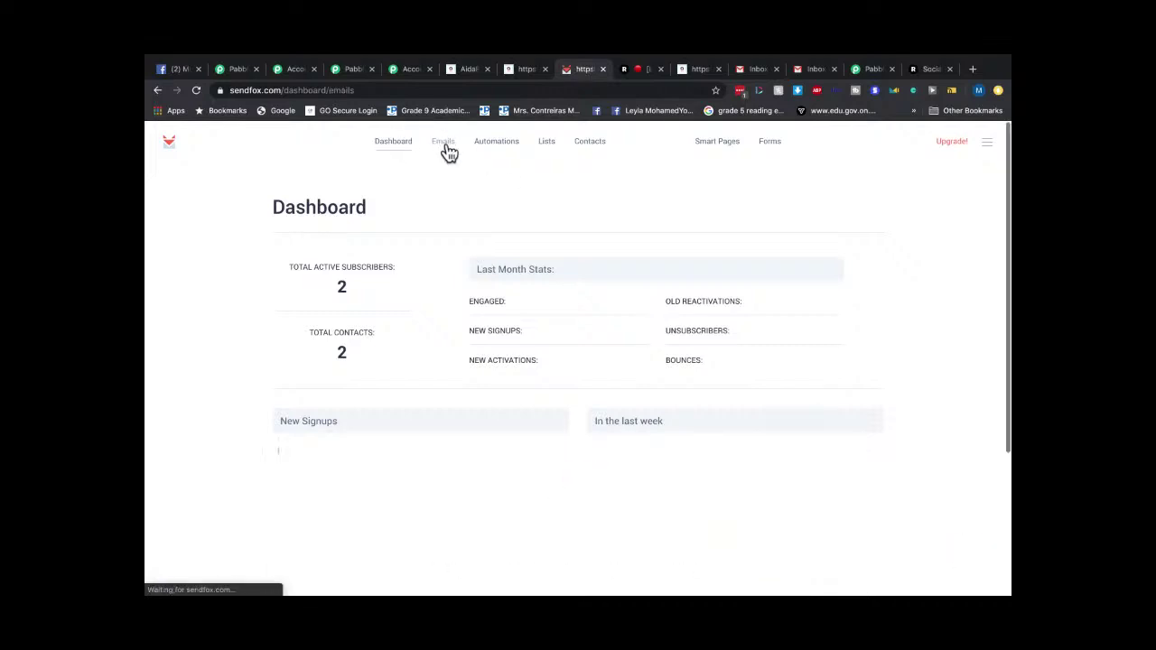
left_click(397, 146)
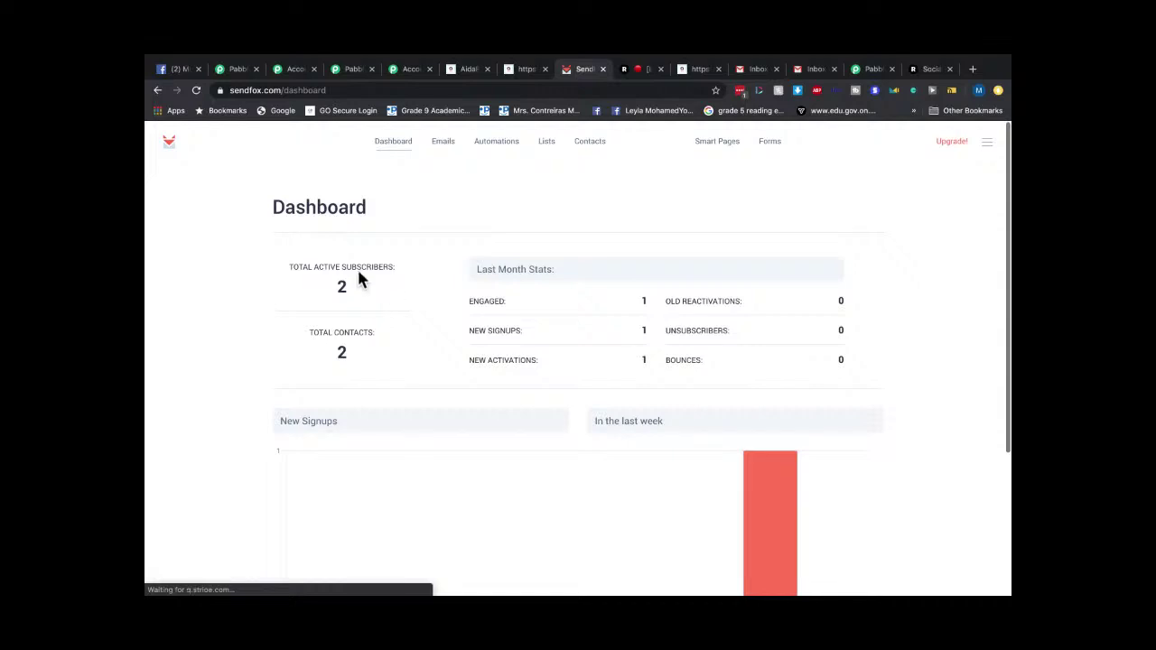
left_click(542, 143)
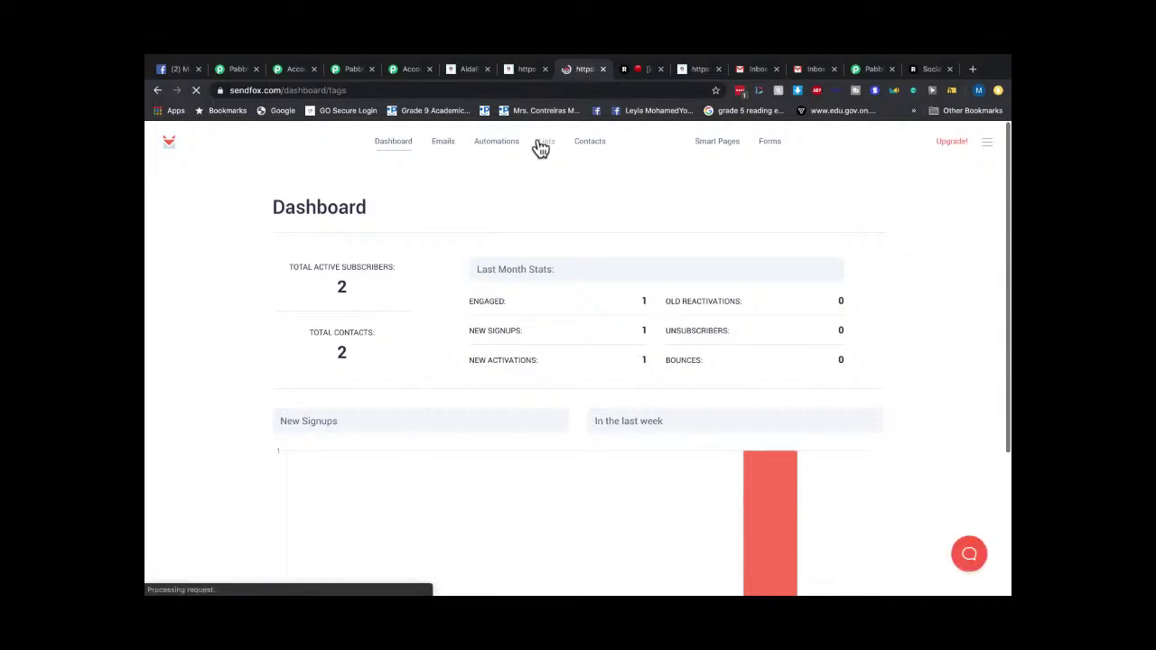
left_click(590, 145)
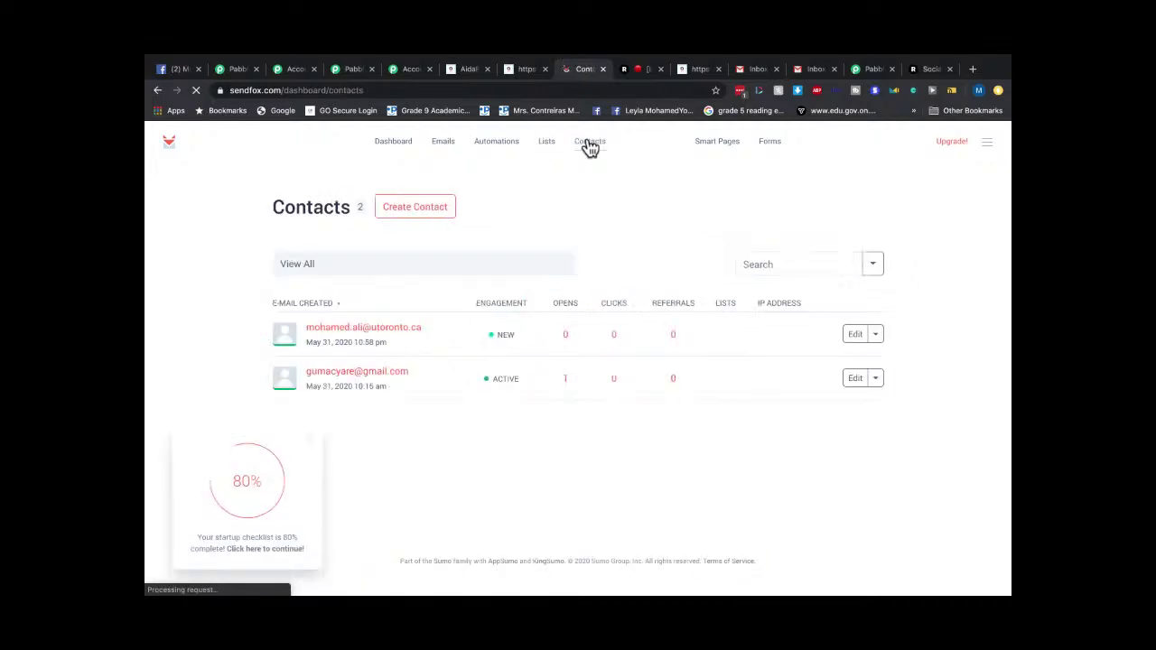
Delete each remaining contact via Edit > Delete, confirming with OK.
left_click(874, 379)
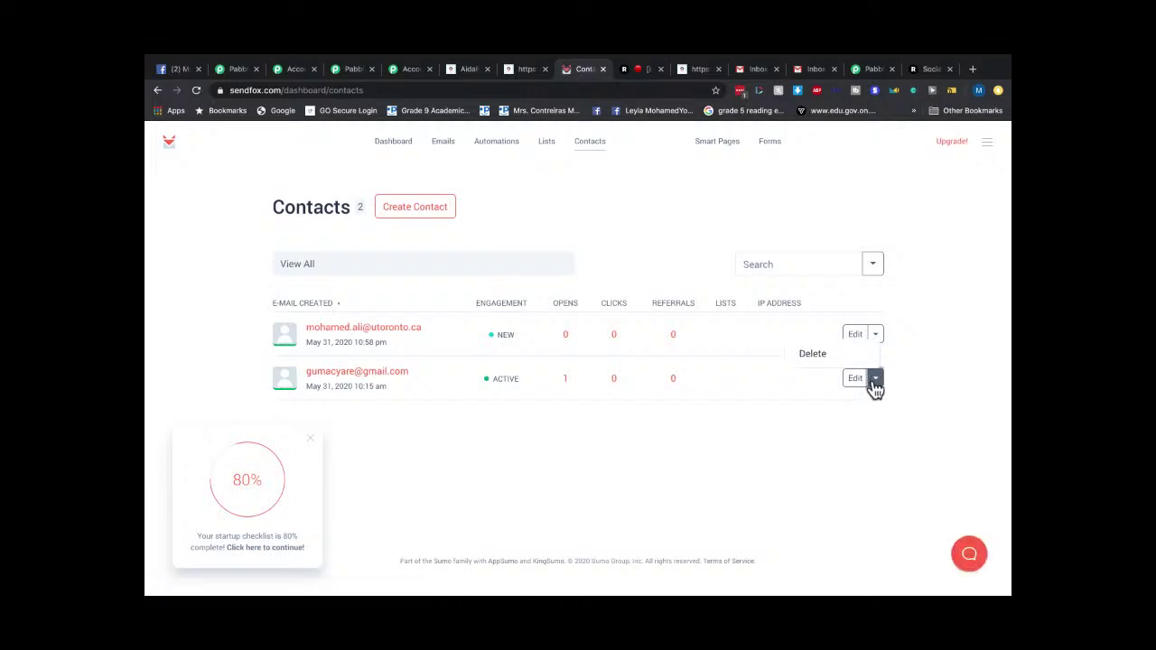
left_click(822, 355)
left_click(675, 159)
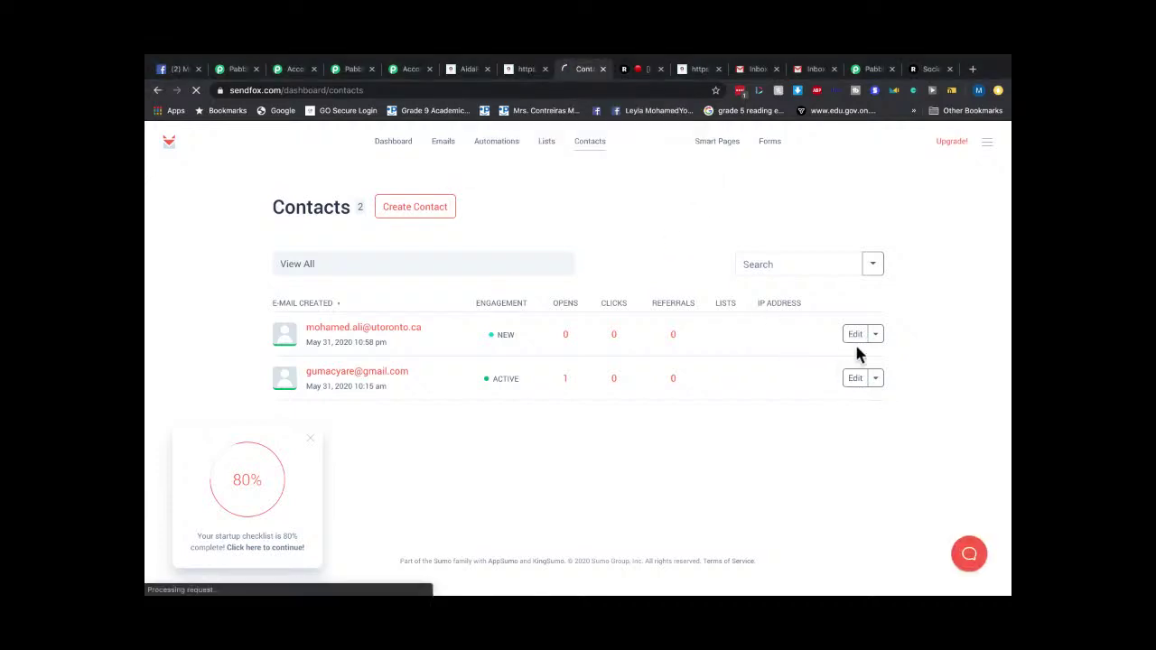
left_click(875, 334)
left_click(683, 195)
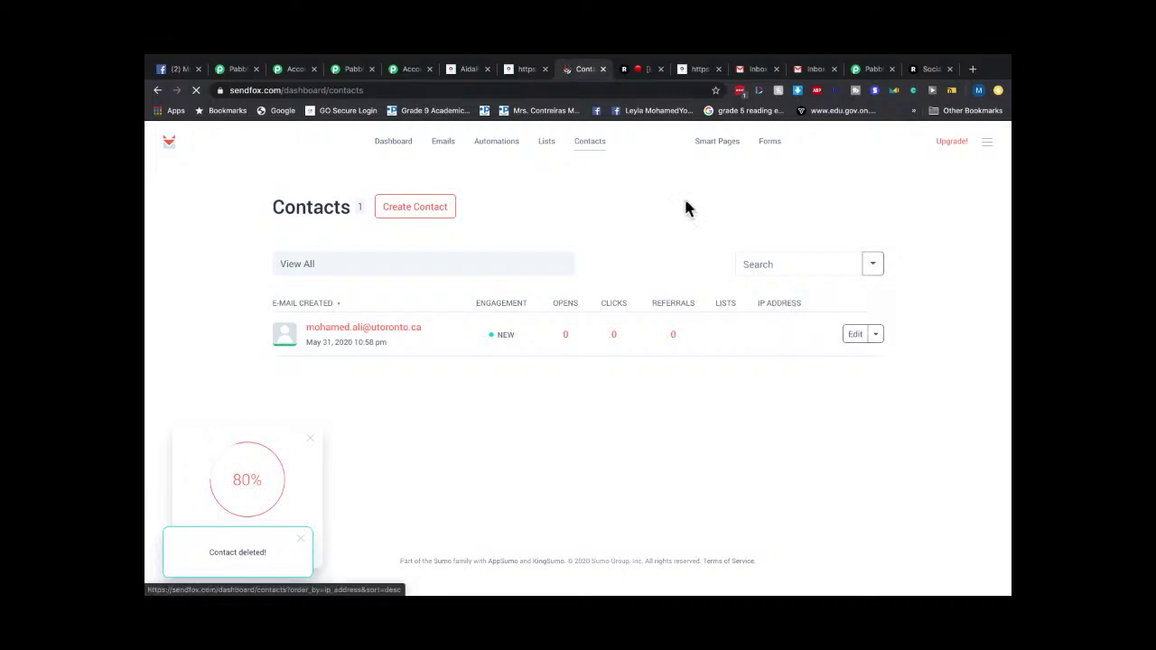
left_click(876, 336)
left_click(820, 318)
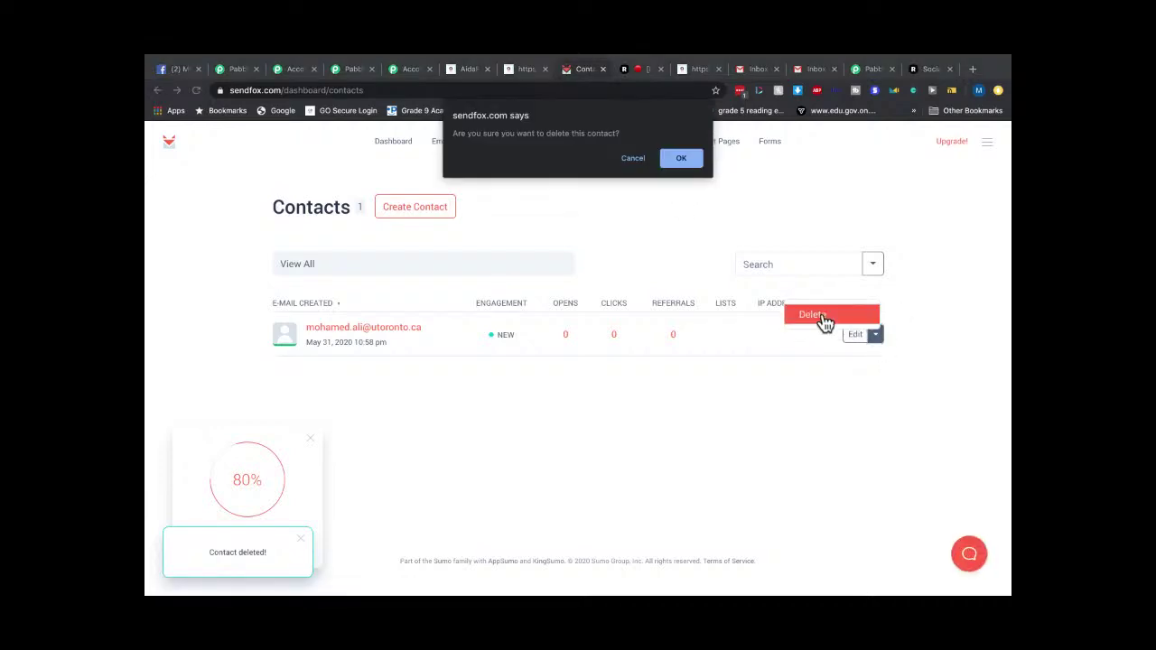
left_click(692, 161)
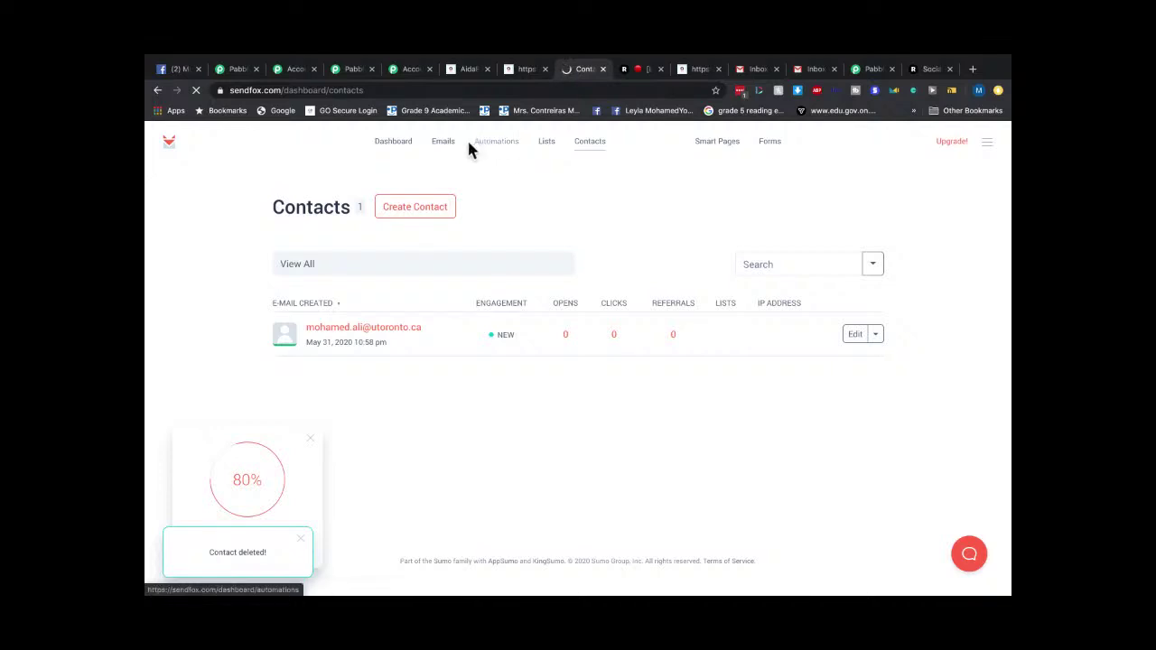
Confirm the dashboard shows 0 total contacts, then move to AidaForm's publish page.
left_click(394, 149)
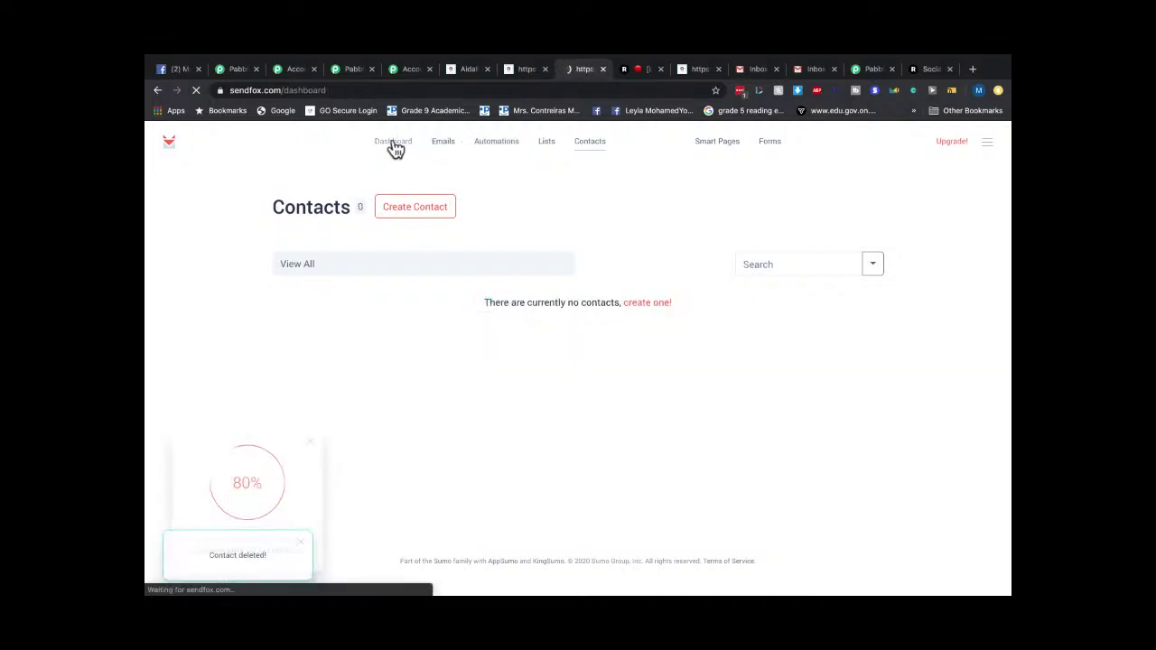
left_click(528, 73)
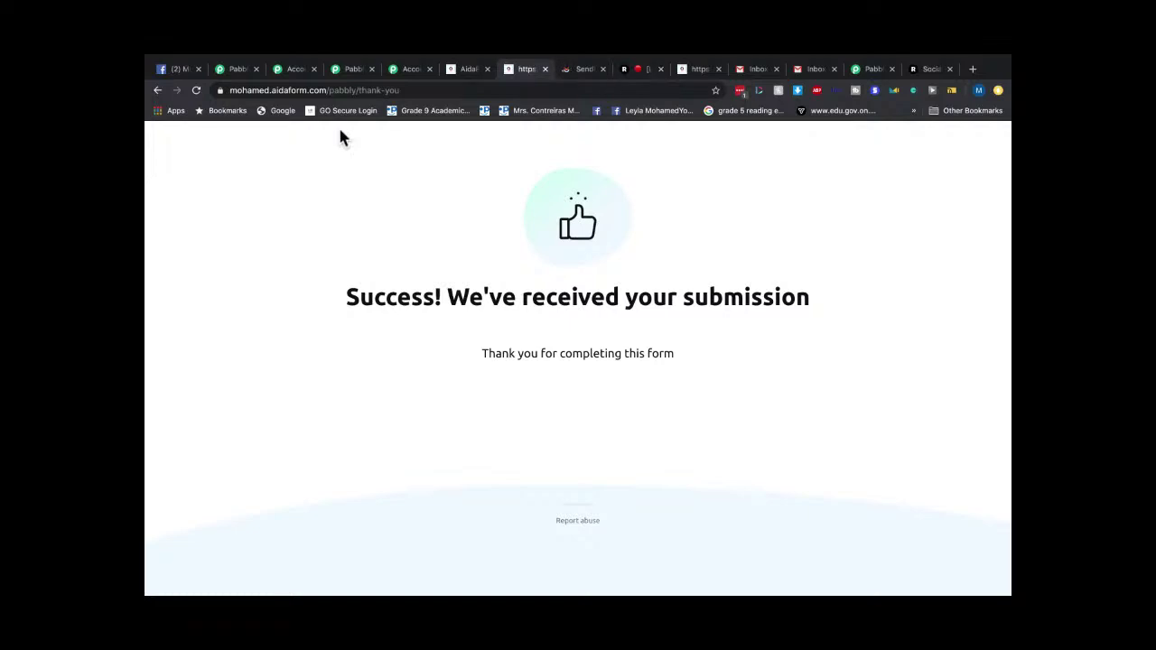
left_click(467, 71)
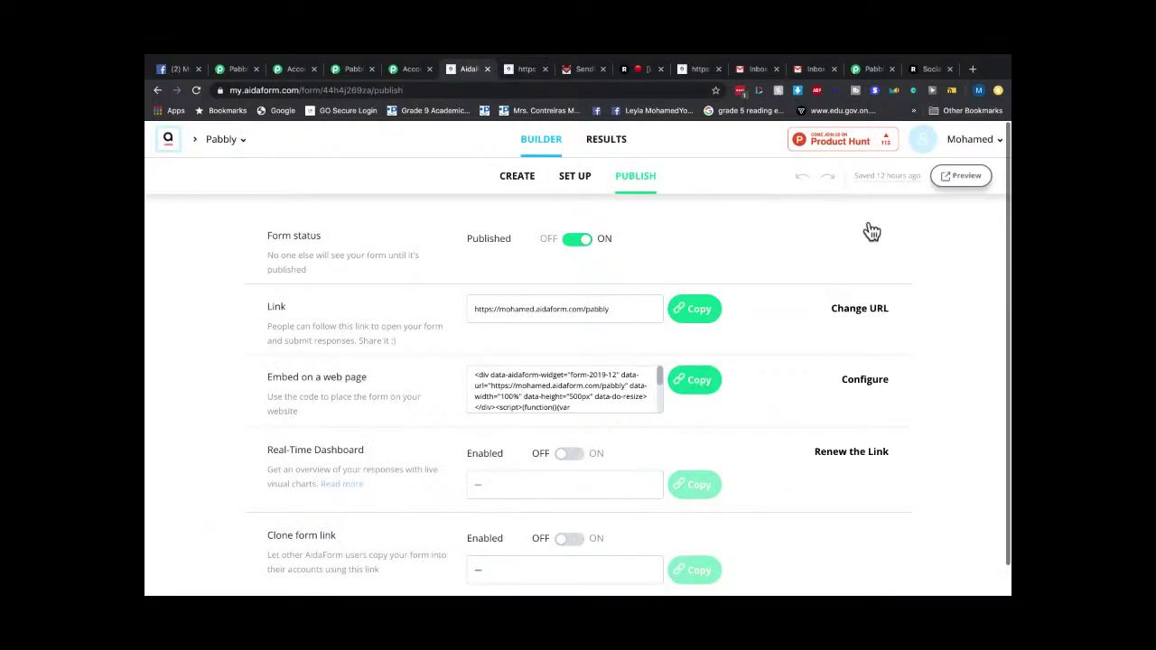
Preview the Pabbly form, enter a test first name, last name and email, and submit.
left_click(959, 179)
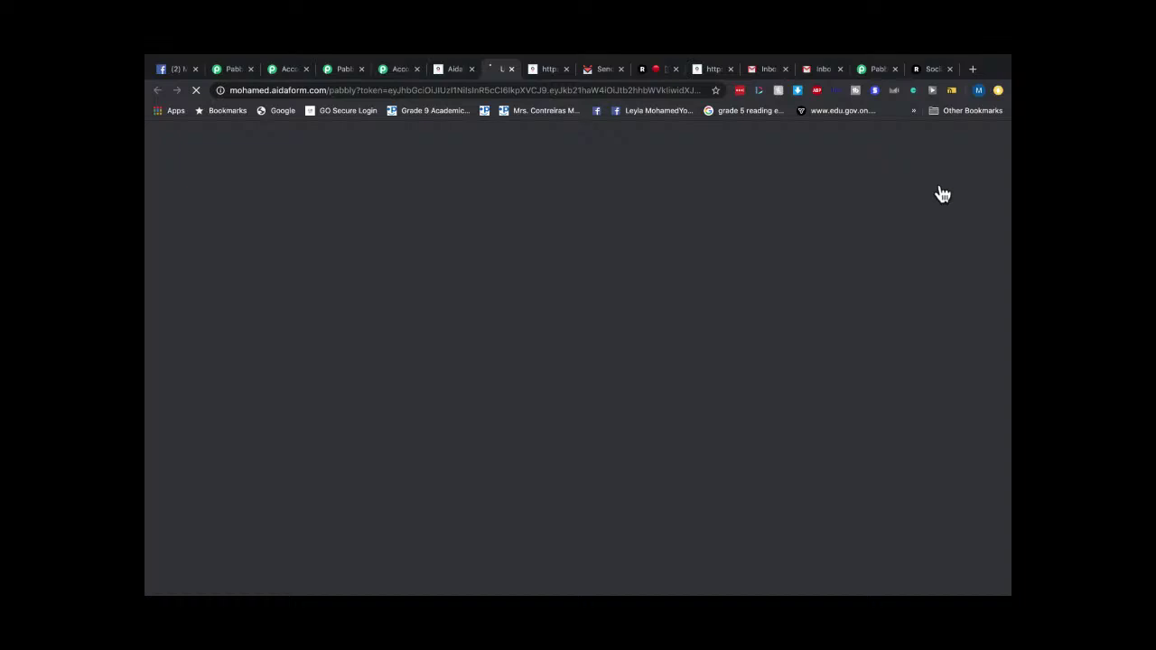
left_click(411, 90)
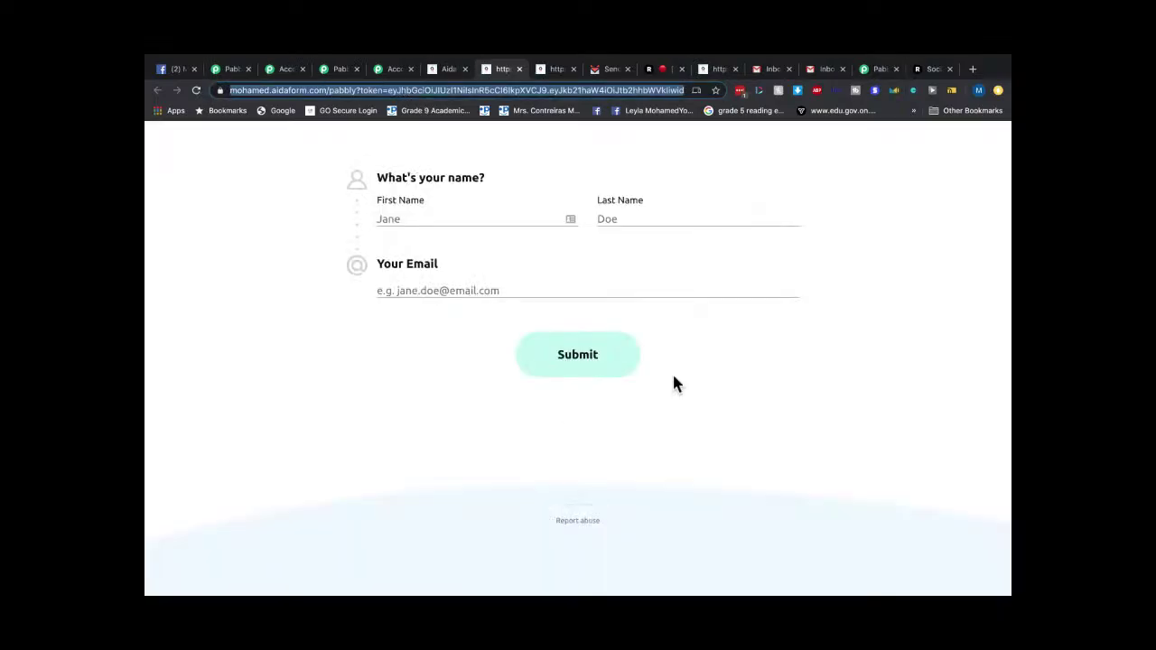
double_click(411, 202)
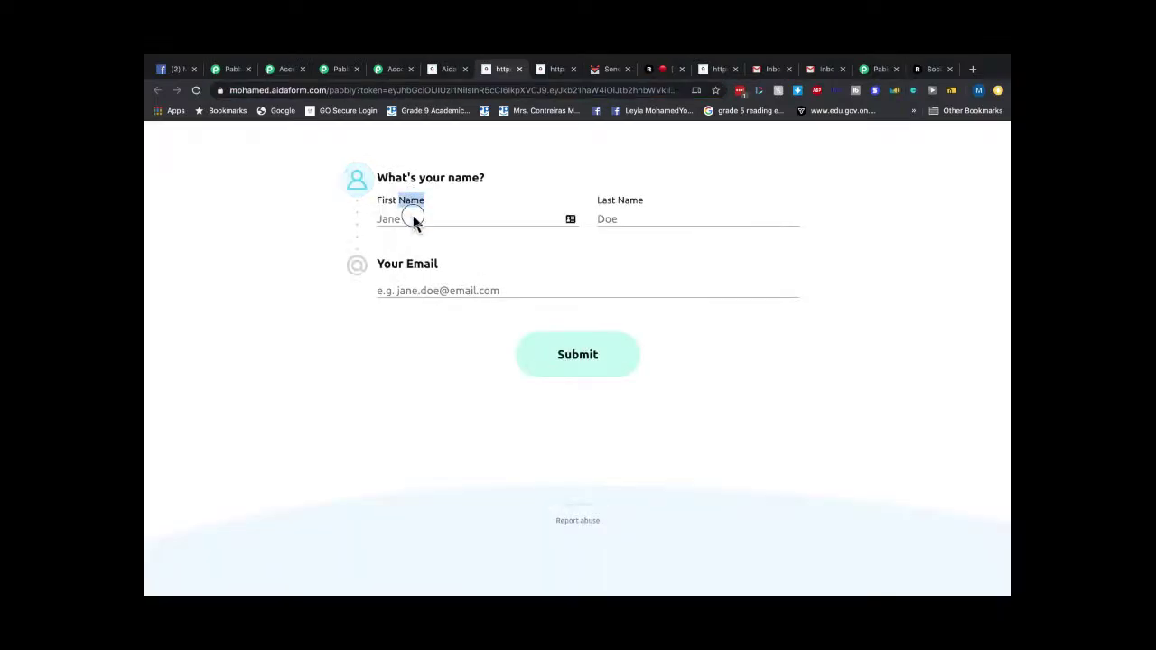
left_click(413, 217)
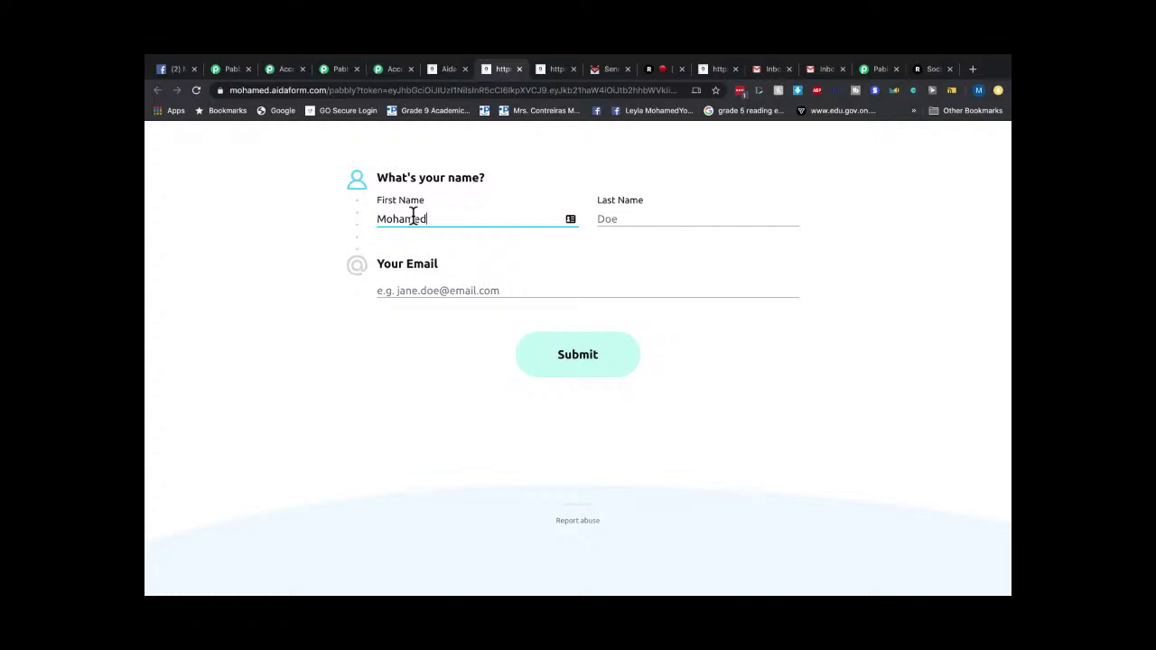
left_click(623, 227)
type("Ali")
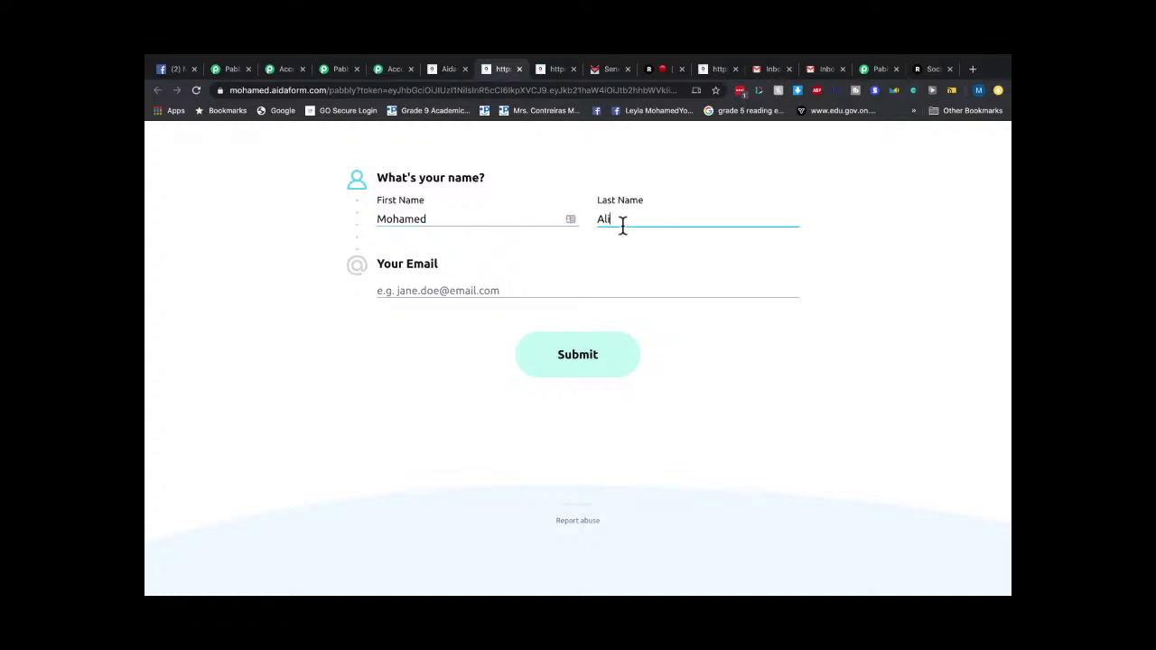
left_click(412, 291)
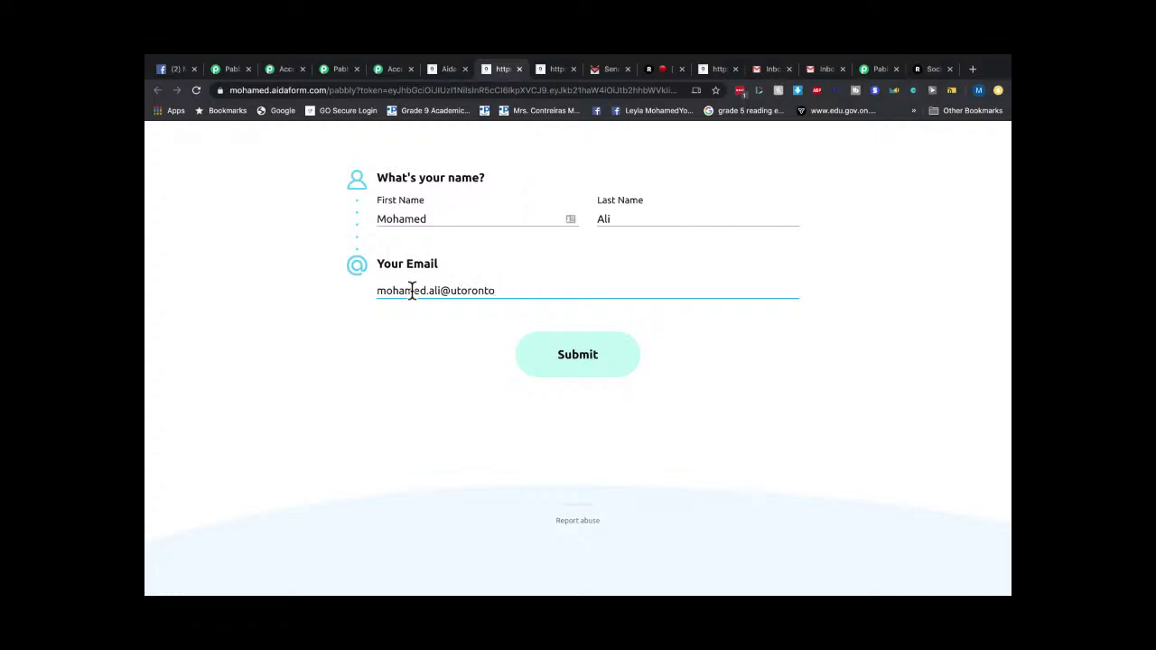
left_click(542, 359)
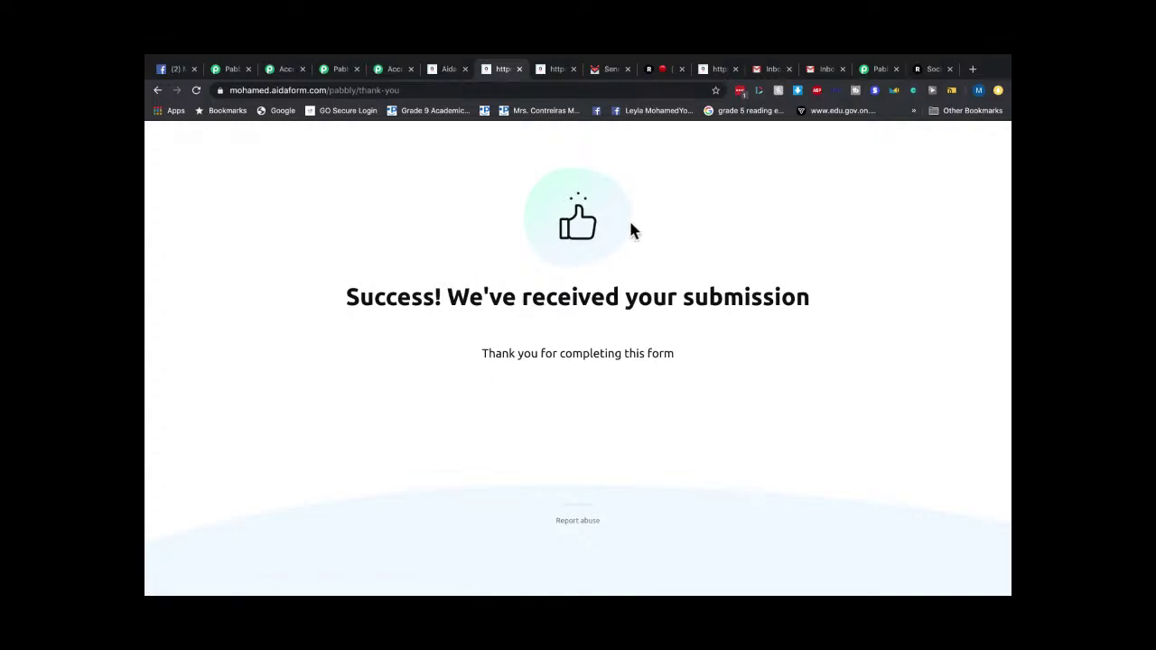
left_click(614, 68)
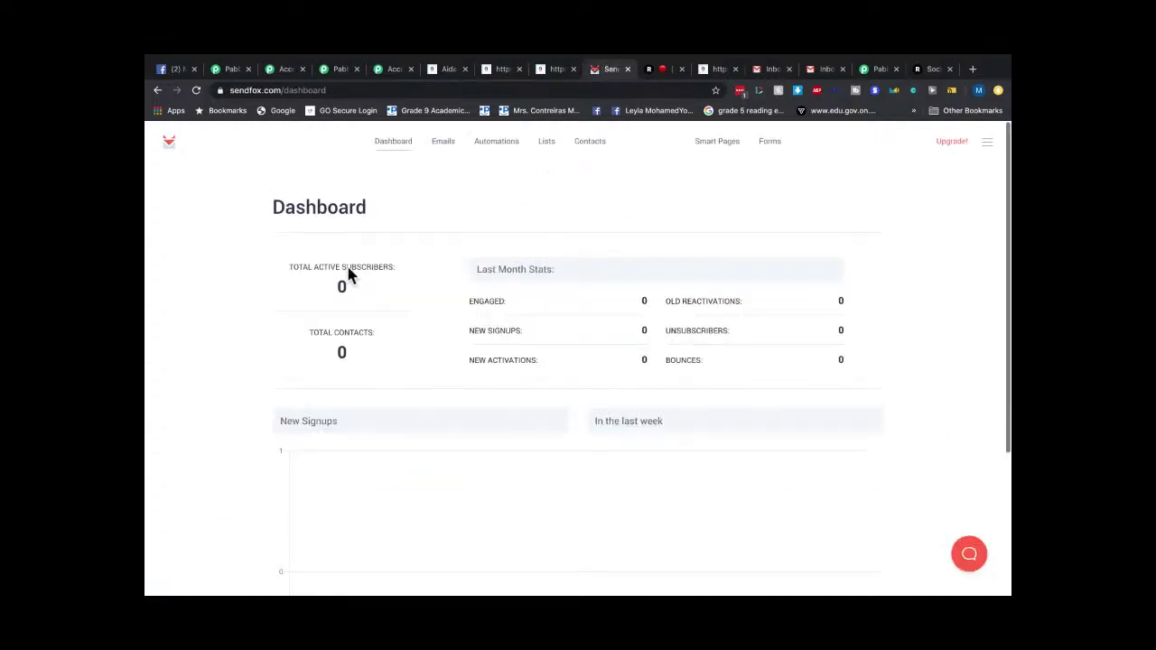
left_click(393, 143)
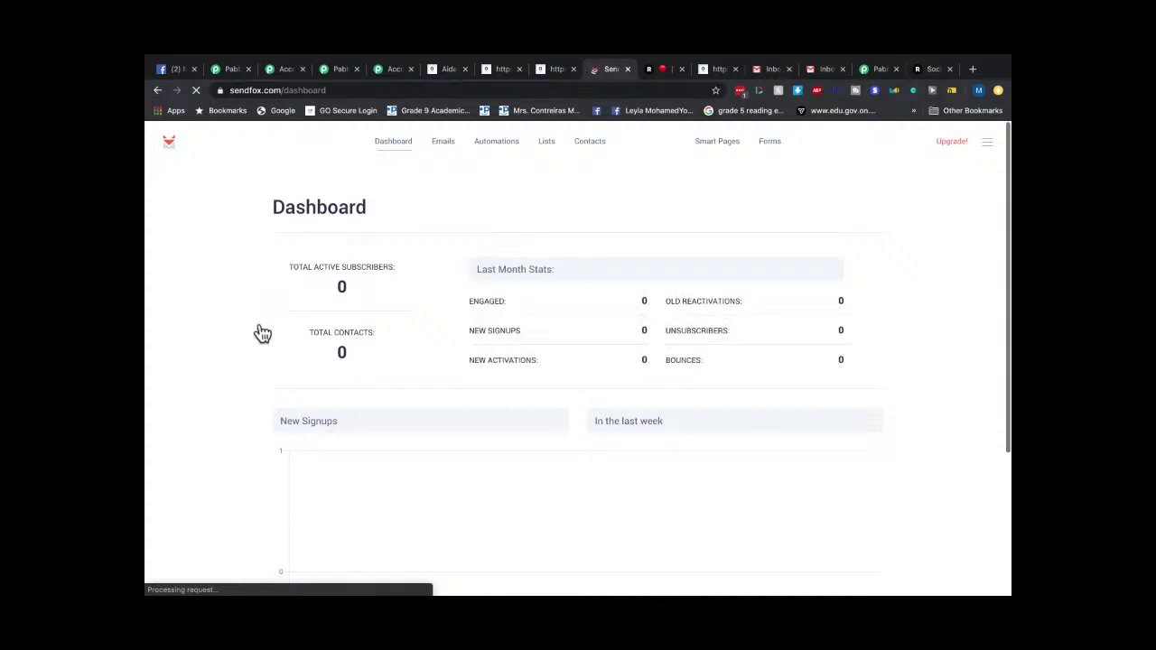
left_click(384, 143)
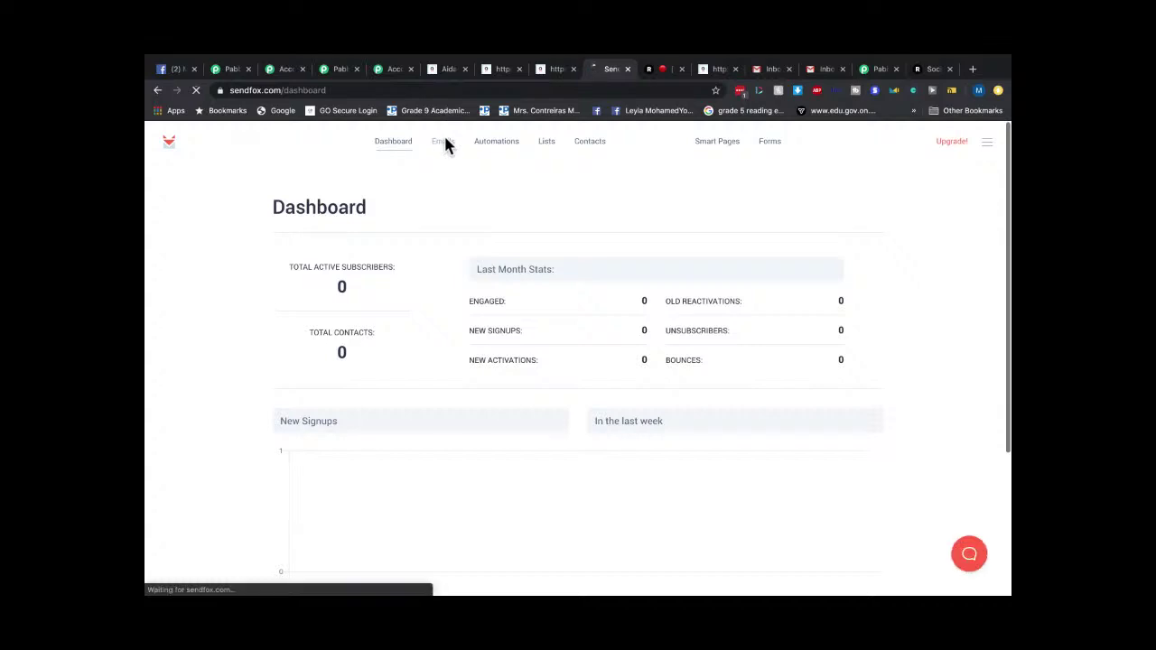
left_click(444, 142)
left_click(495, 149)
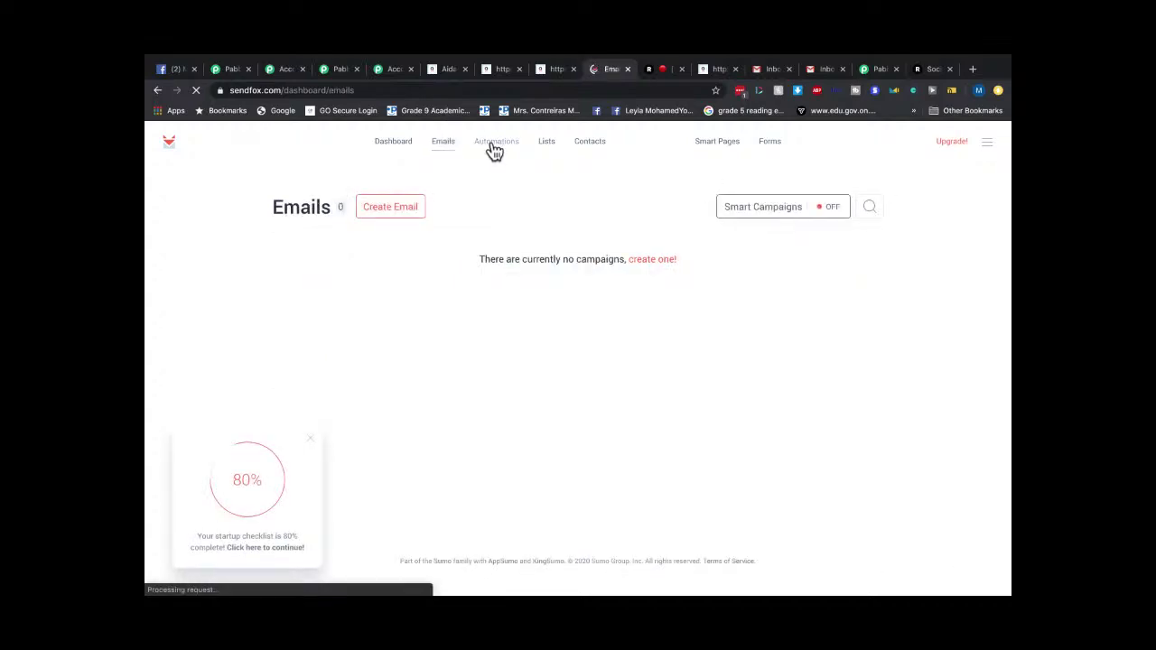
left_click(385, 144)
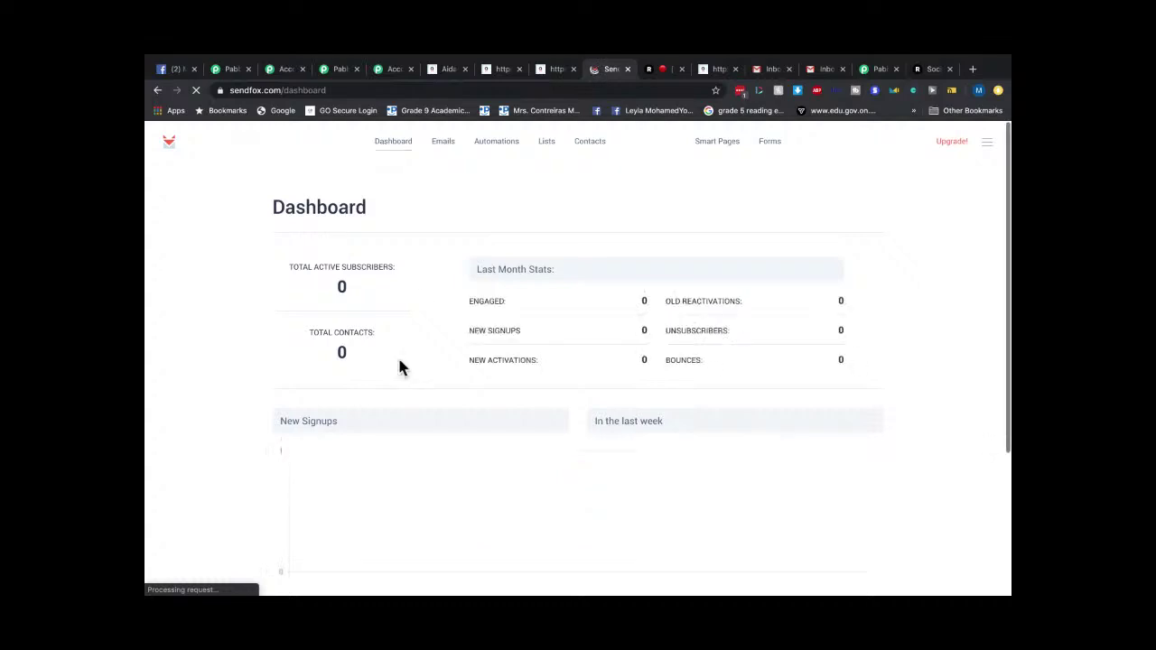
left_click(379, 148)
left_click(477, 138)
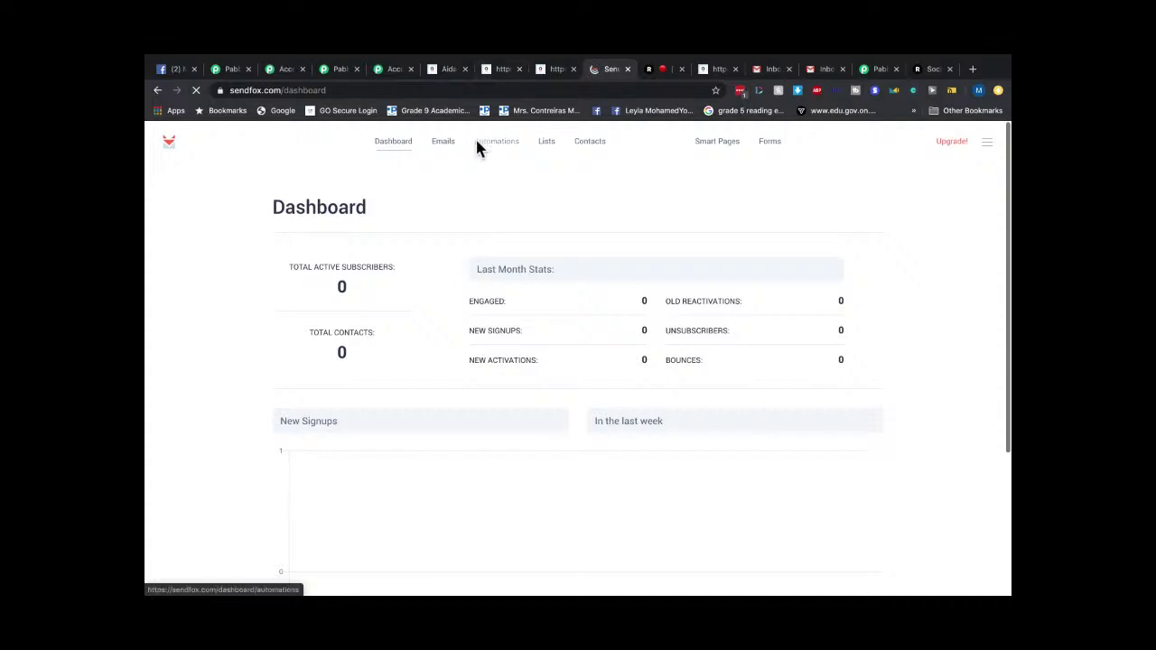
left_click(392, 142)
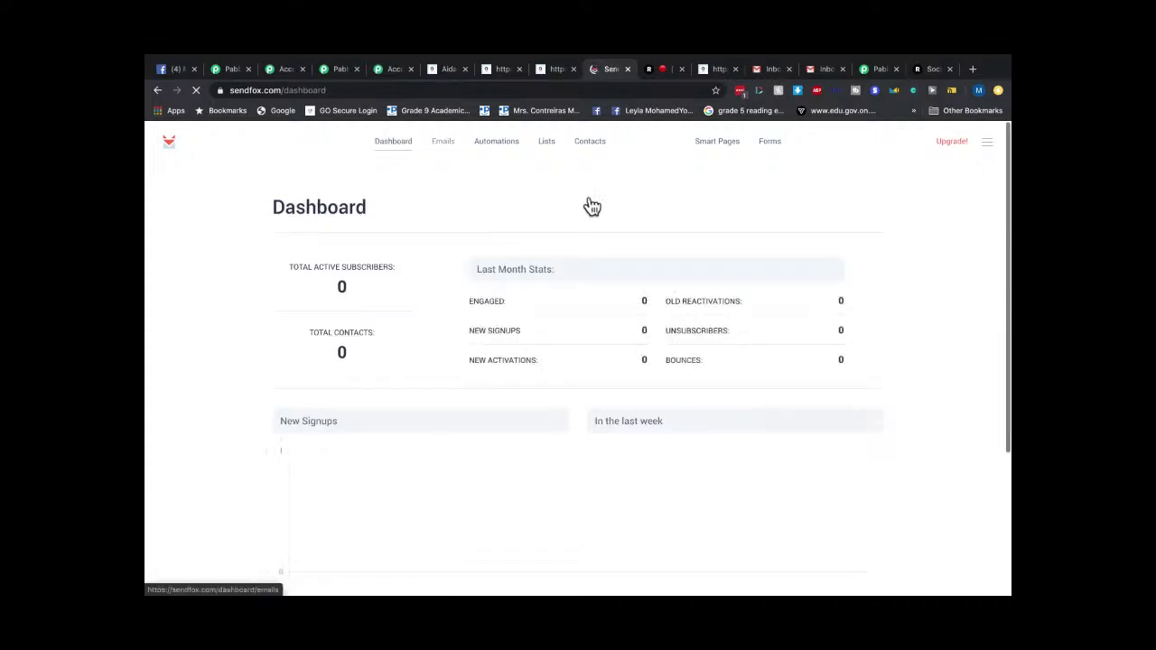
left_click(560, 70)
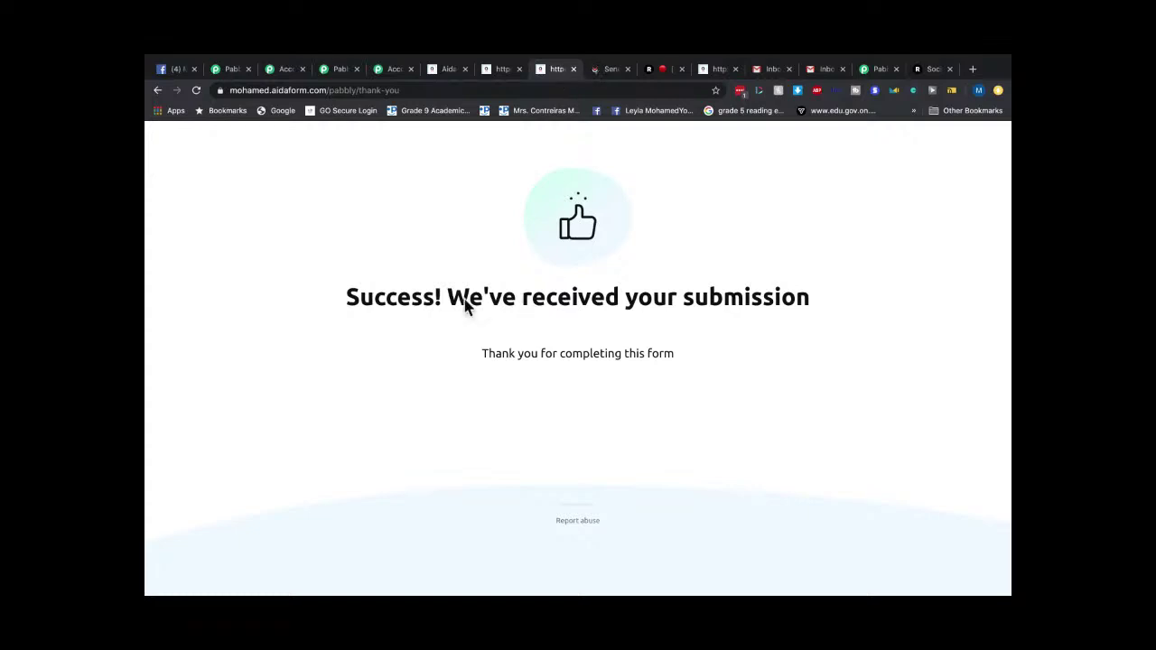
Load the blank form by trimming the address back to aidaform.com/pabbly/.
left_click(402, 93)
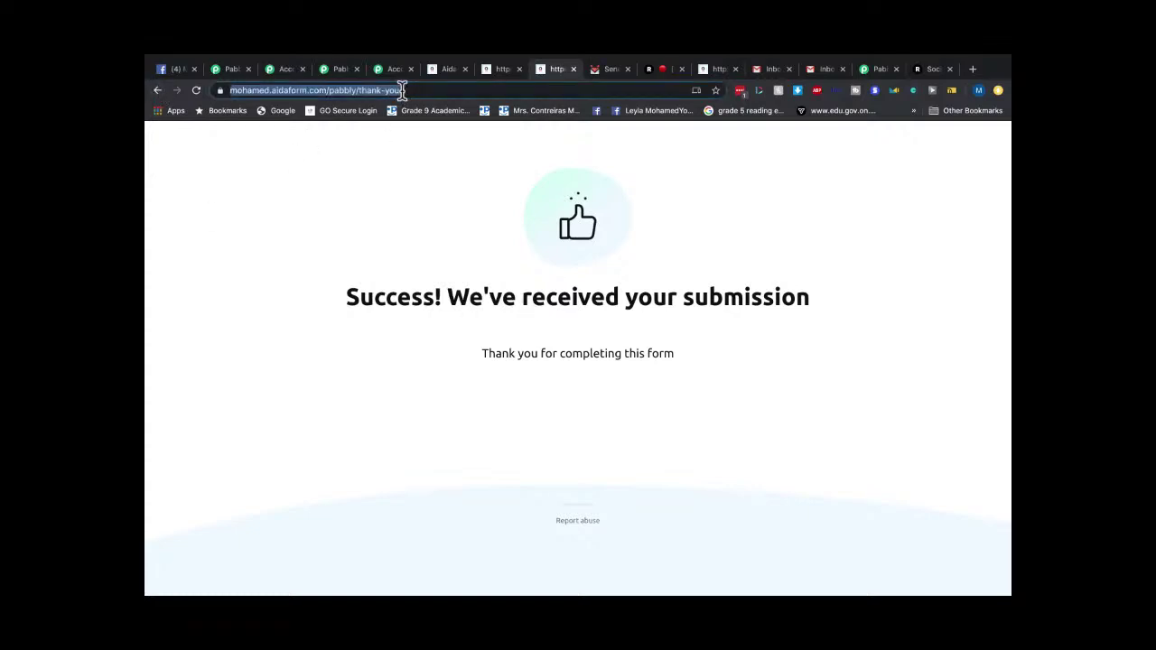
key("Return")
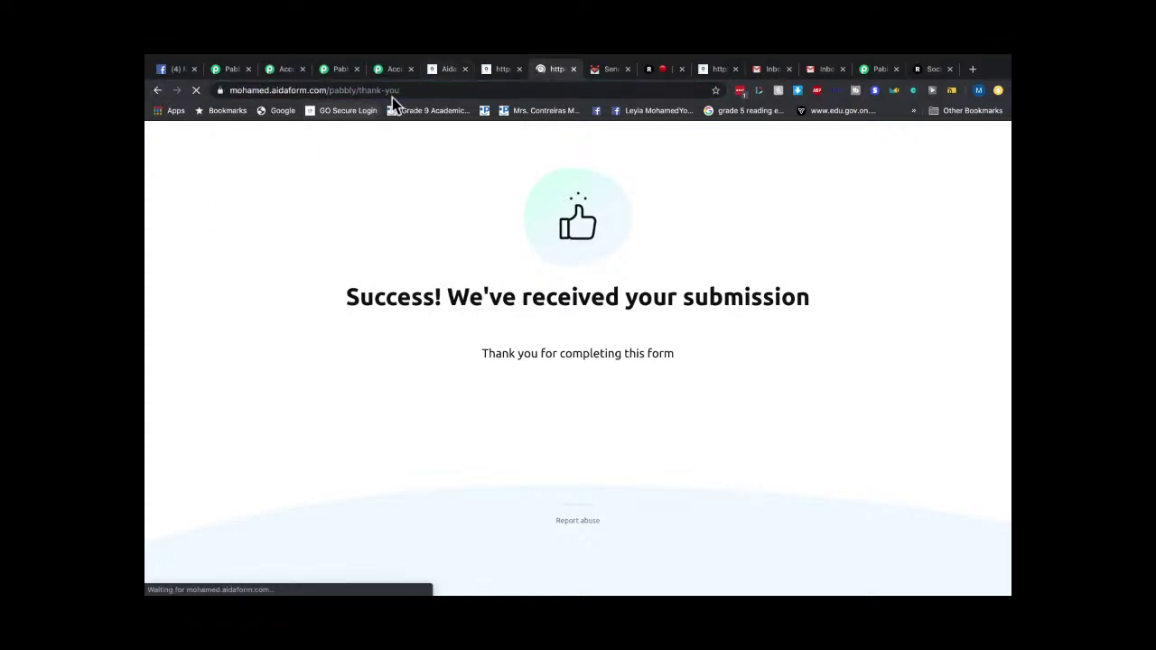
left_click(421, 90)
key("BackSpace")
key("BackSpace")
key("BackSpace")
key("BackSpace")
key("BackSpace")
key("BackSpace")
key("BackSpace")
key("BackSpace")
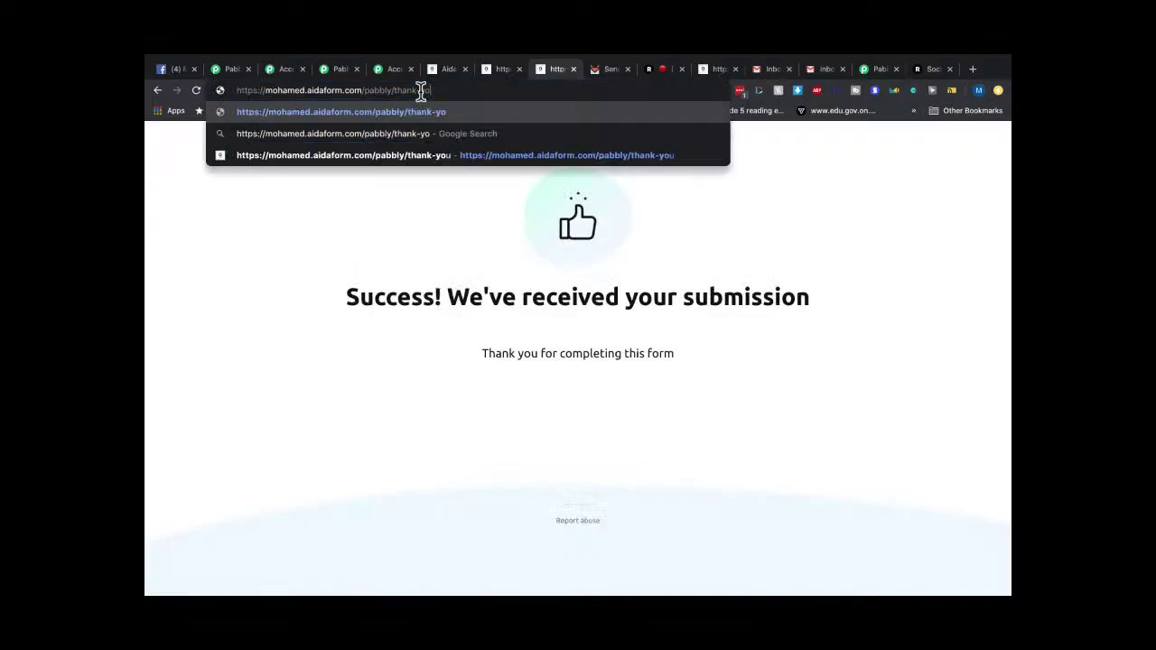
key("BackSpace")
key("Return")
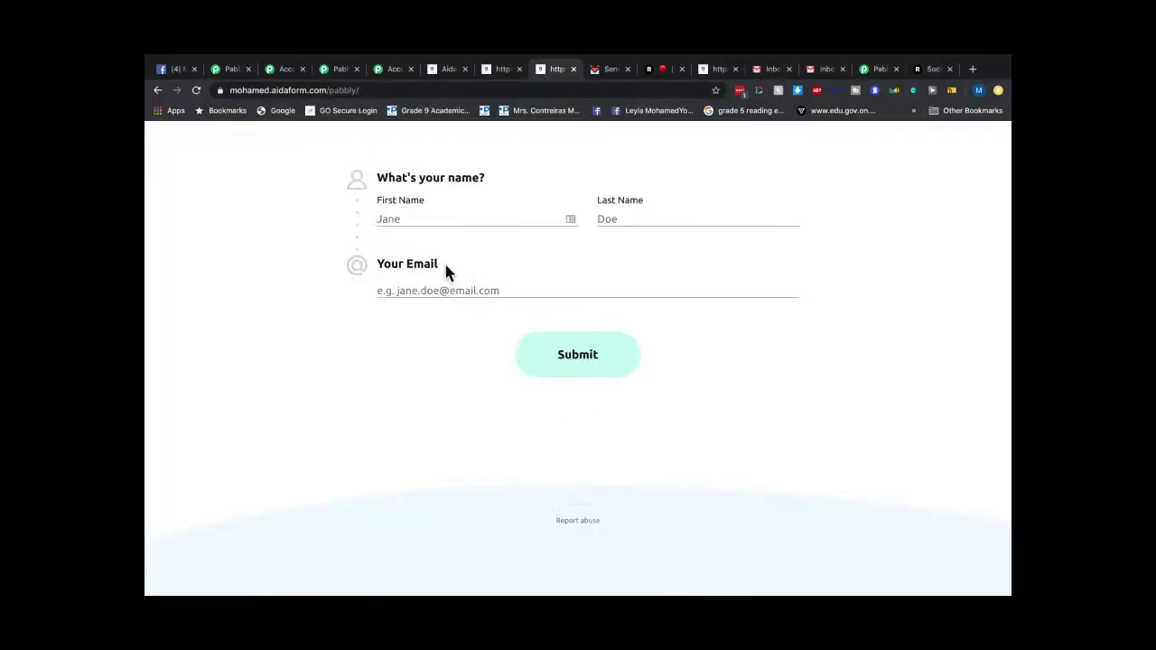
Fill in a test first name, last name and email, then submit the form.
left_click(442, 214)
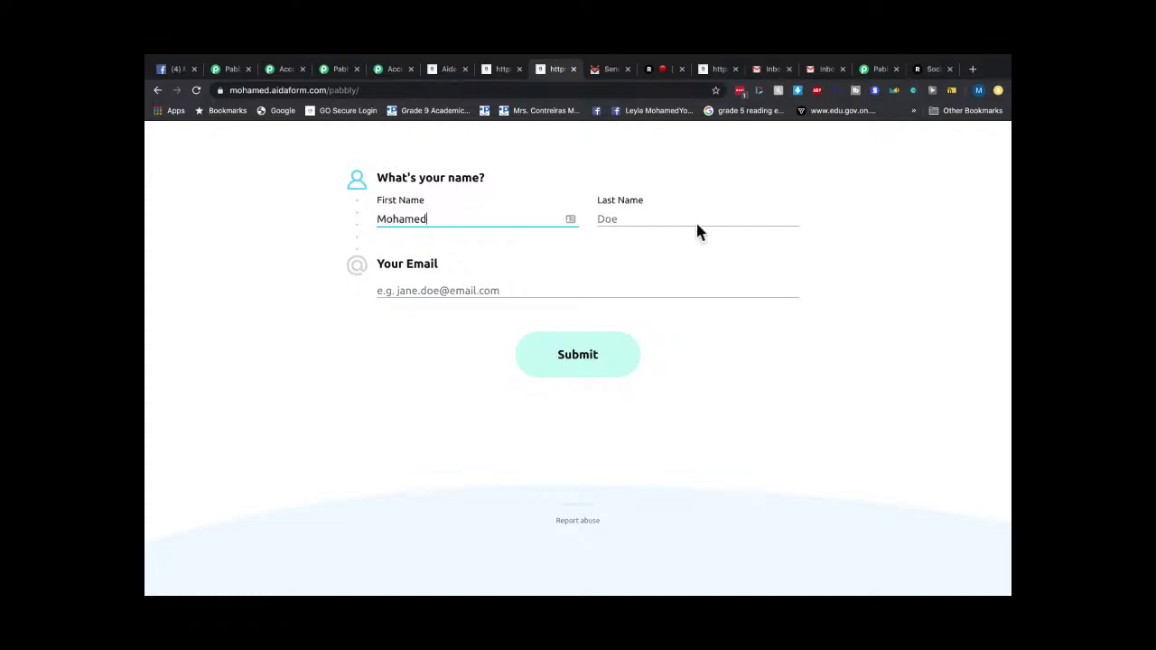
left_click(697, 223)
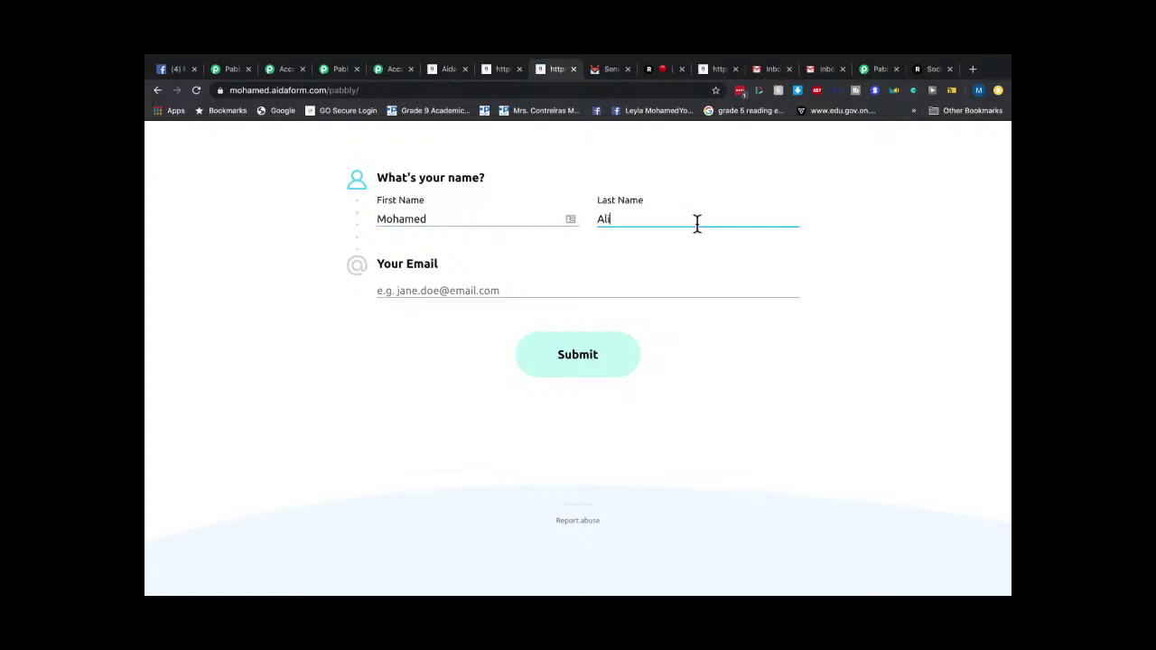
left_click(409, 291)
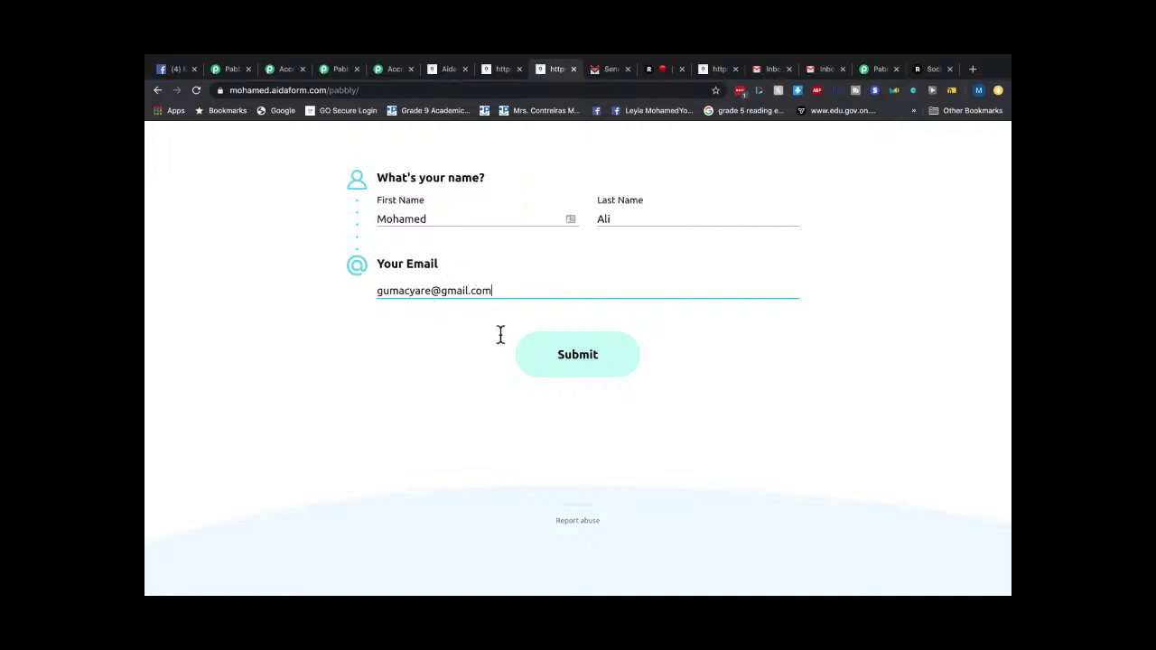
left_click(555, 345)
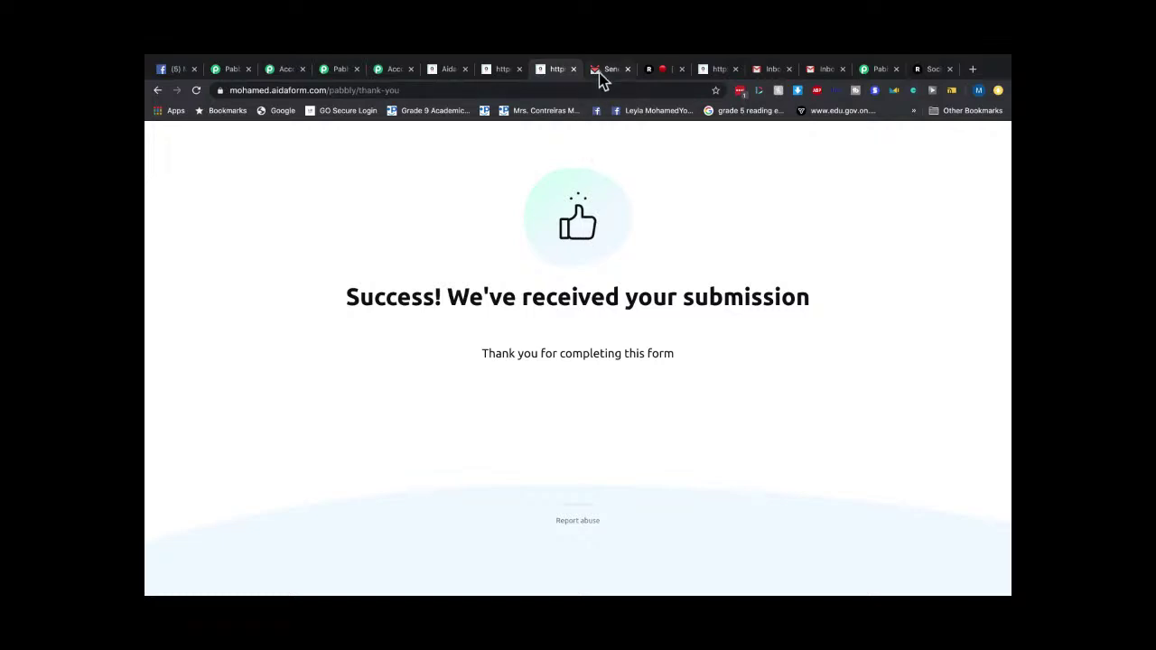
Review SendFox's Emails, Automations, Lists and Smart Campaigns settings, ending on the dashboard.
left_click(599, 72)
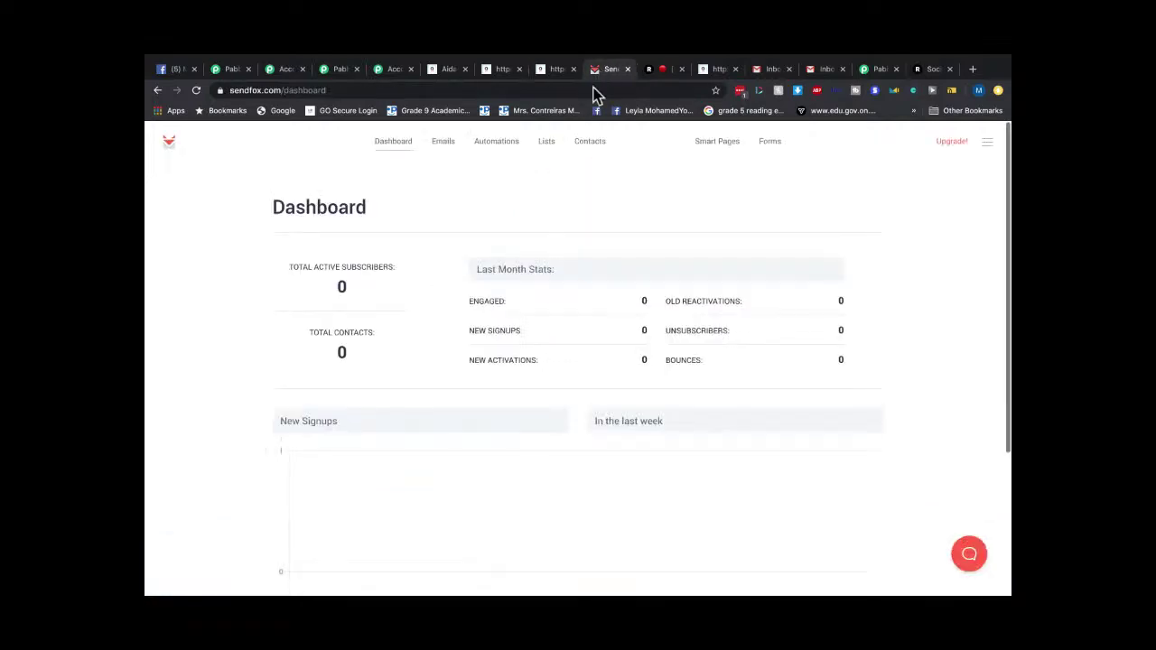
left_click(401, 153)
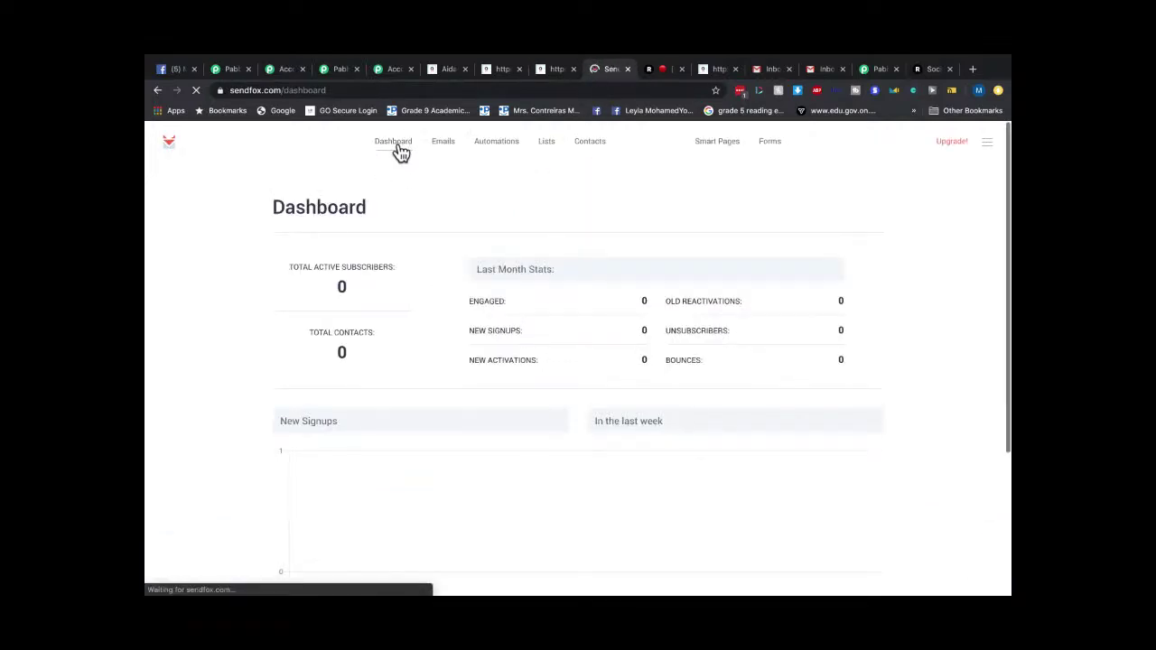
left_click(459, 149)
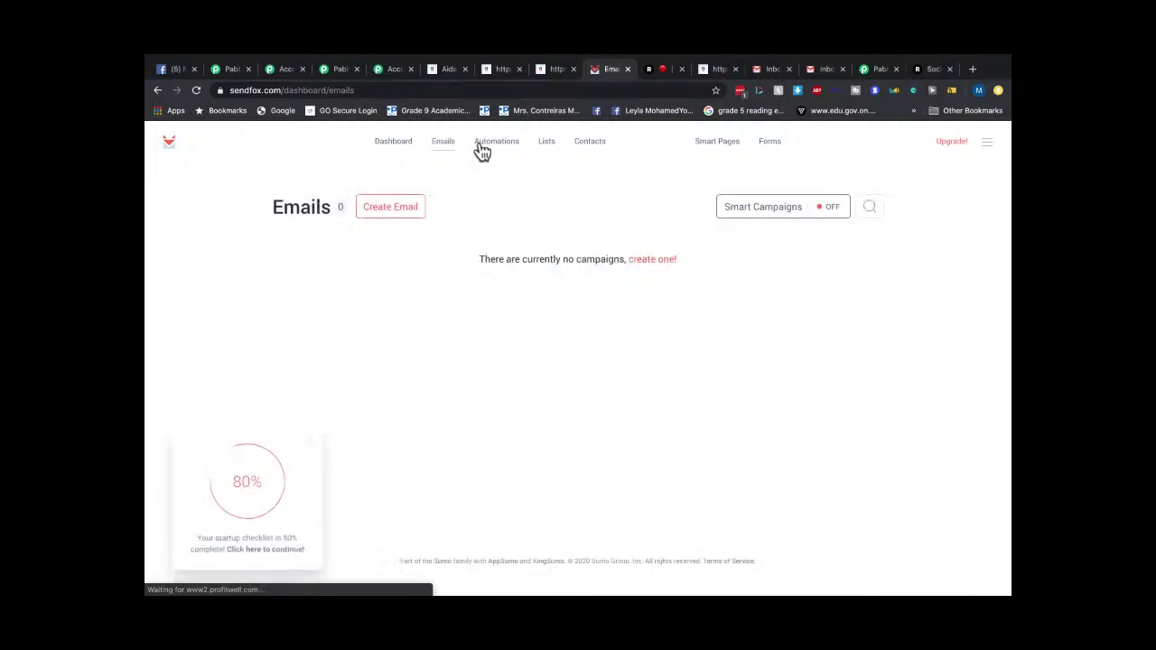
left_click(506, 153)
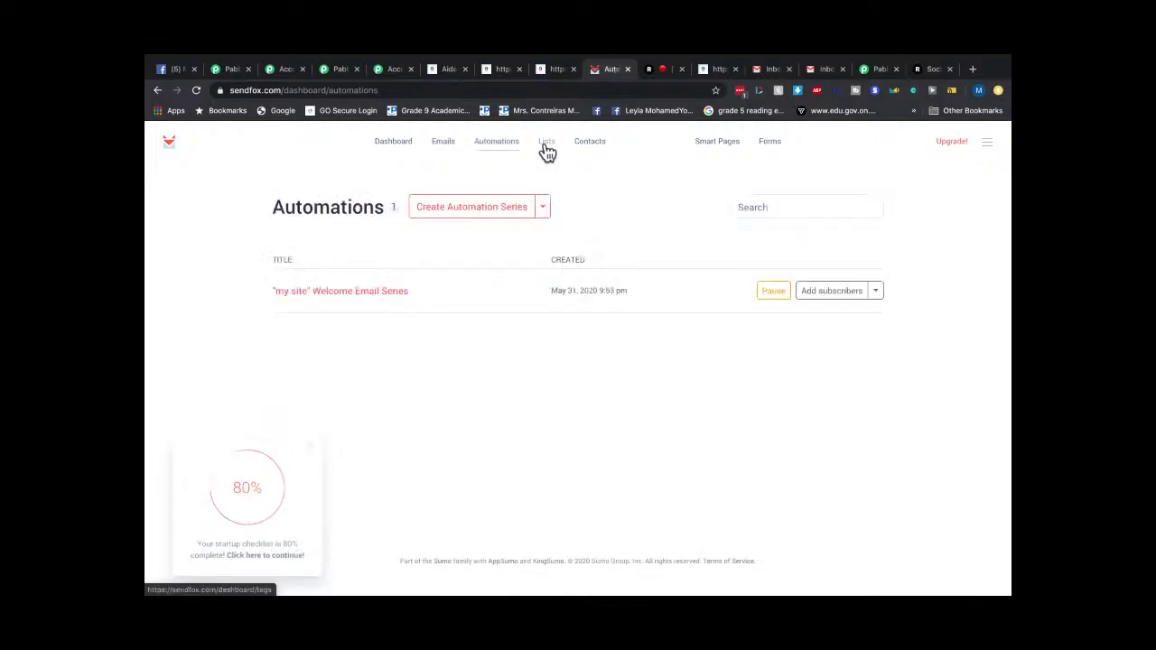
left_click(547, 144)
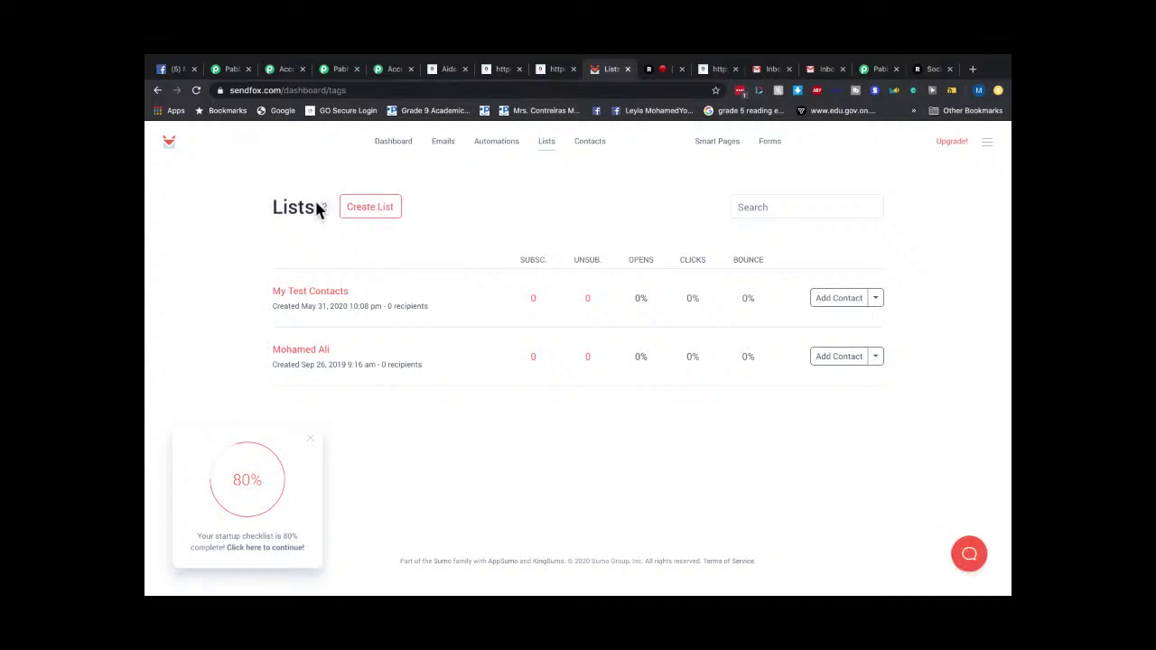
left_click(394, 145)
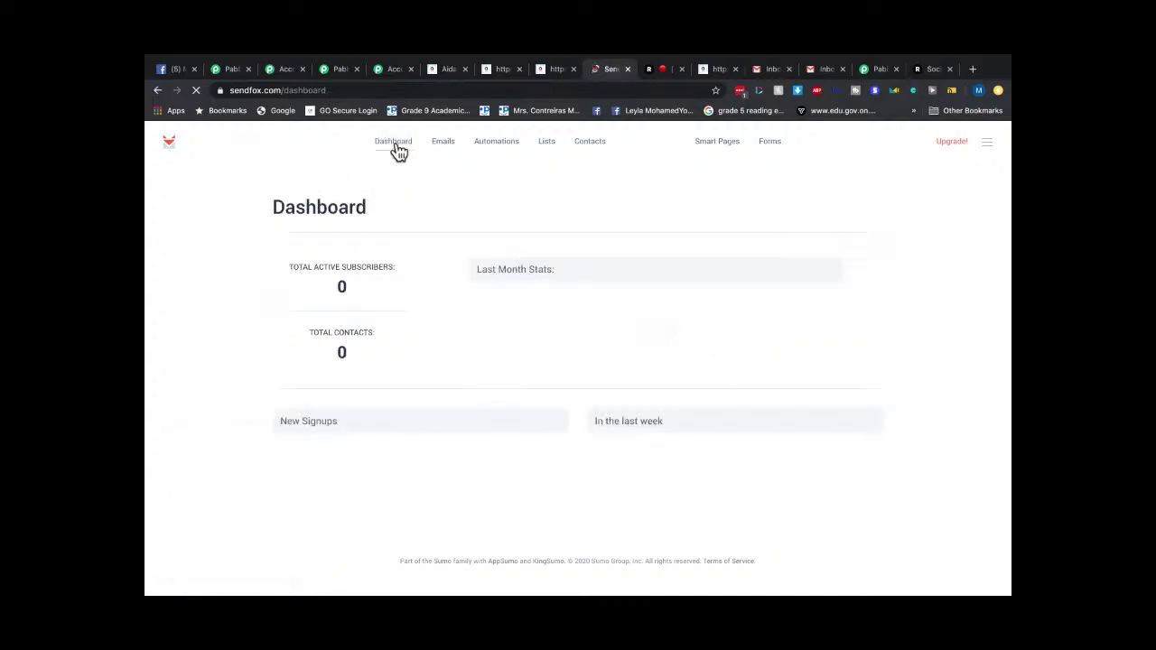
left_click(449, 147)
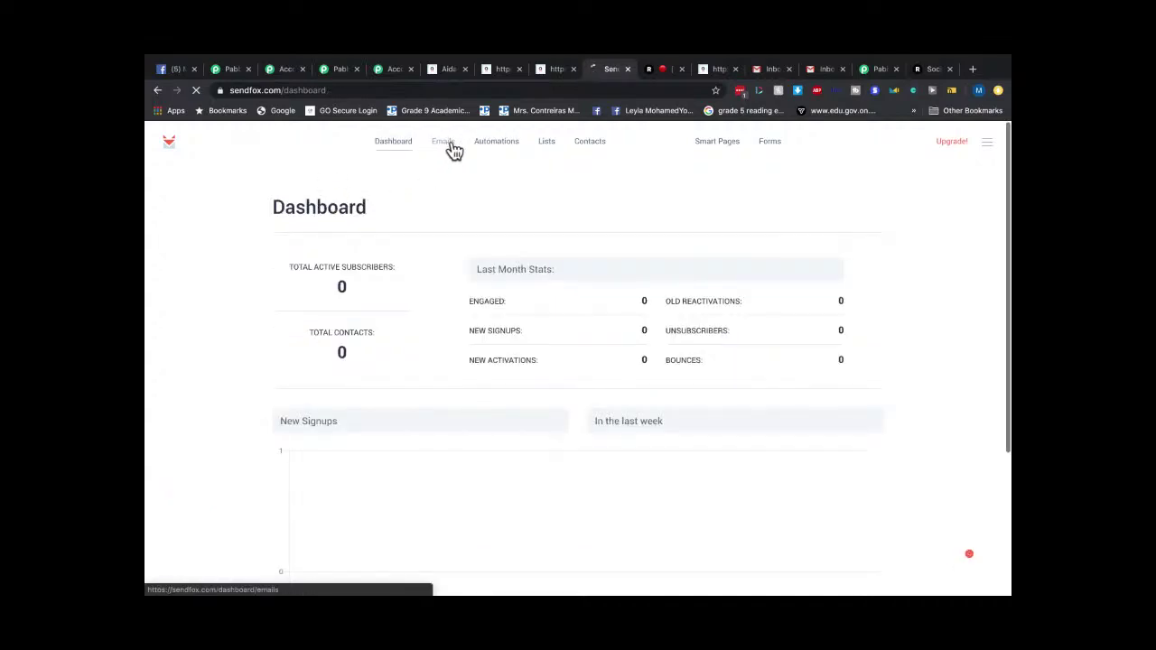
left_click(484, 151)
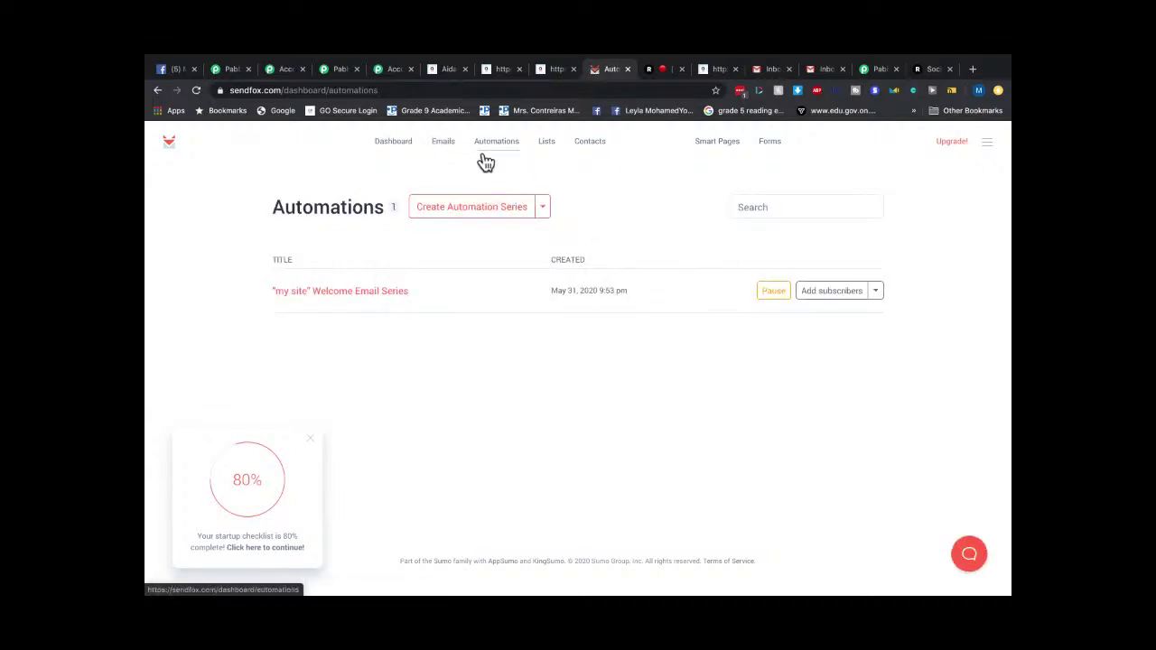
left_click(447, 141)
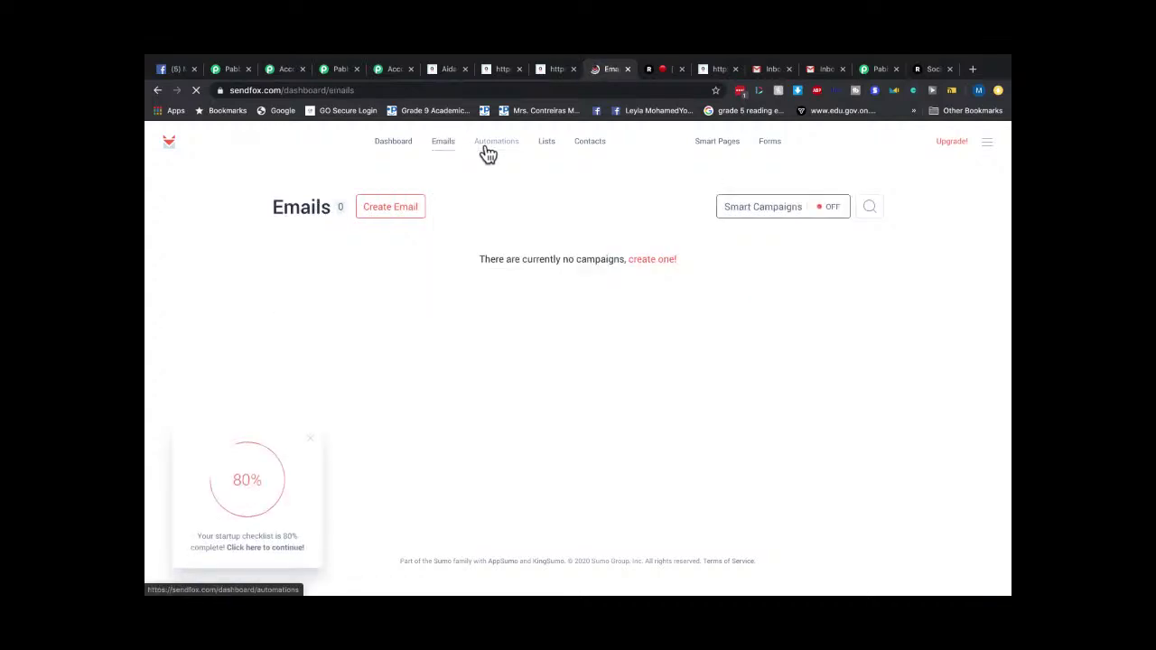
left_click(830, 214)
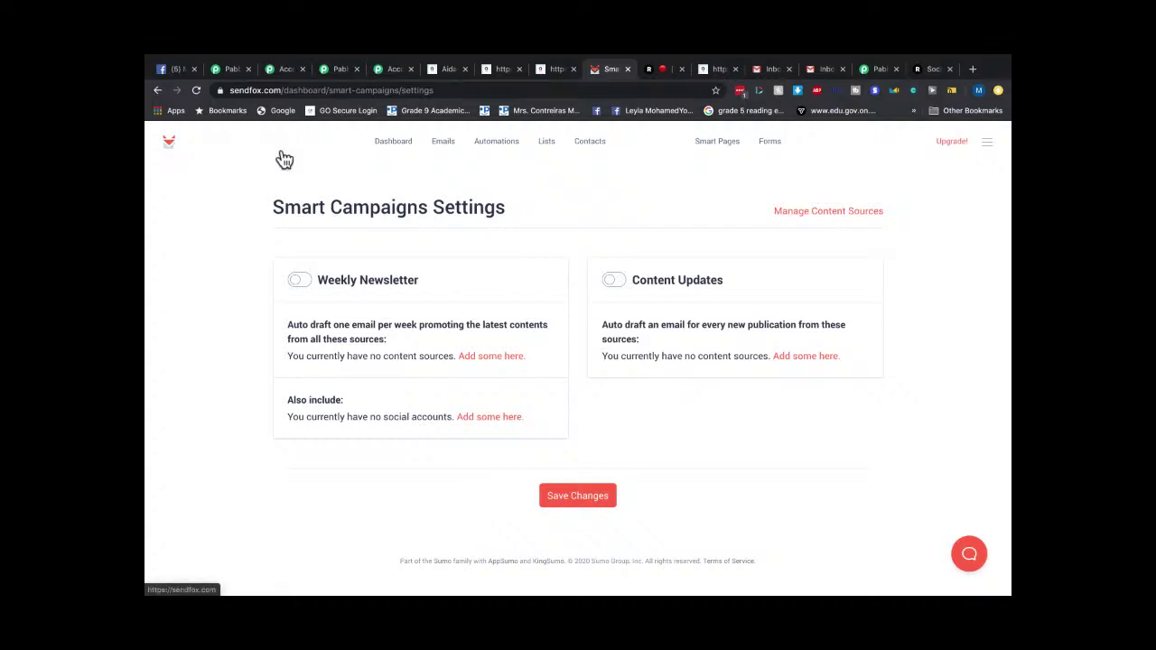
left_click(398, 143)
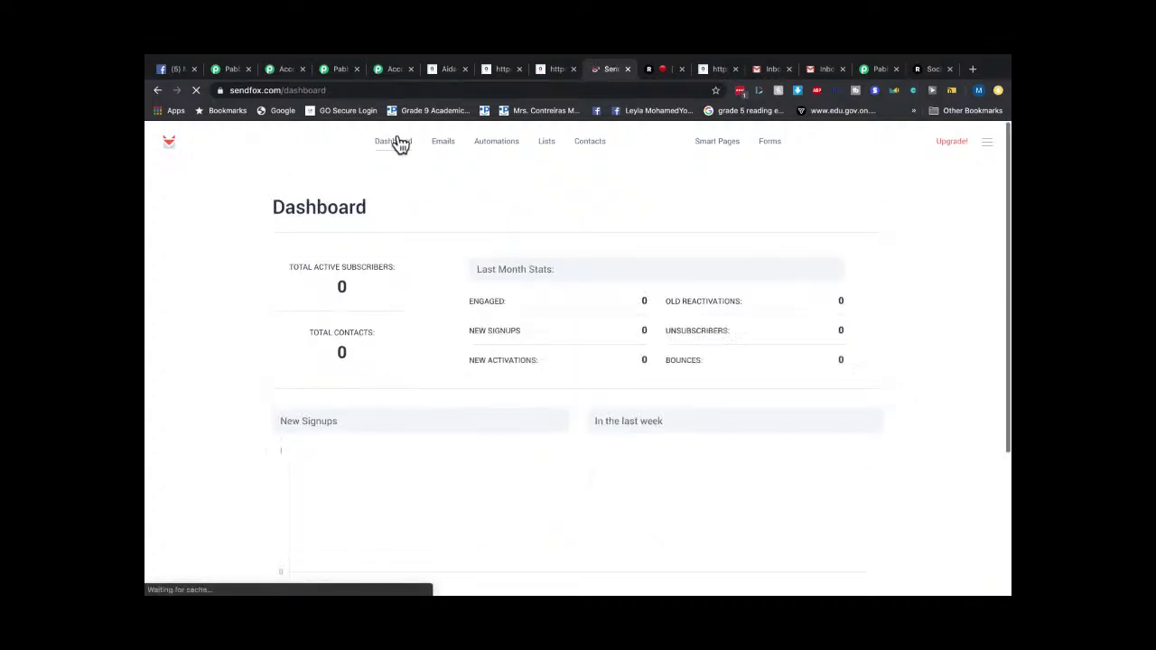
Switch Pabbly Connect to the Webhook workflow, then reload the SendFox dashboard.
left_click(336, 69)
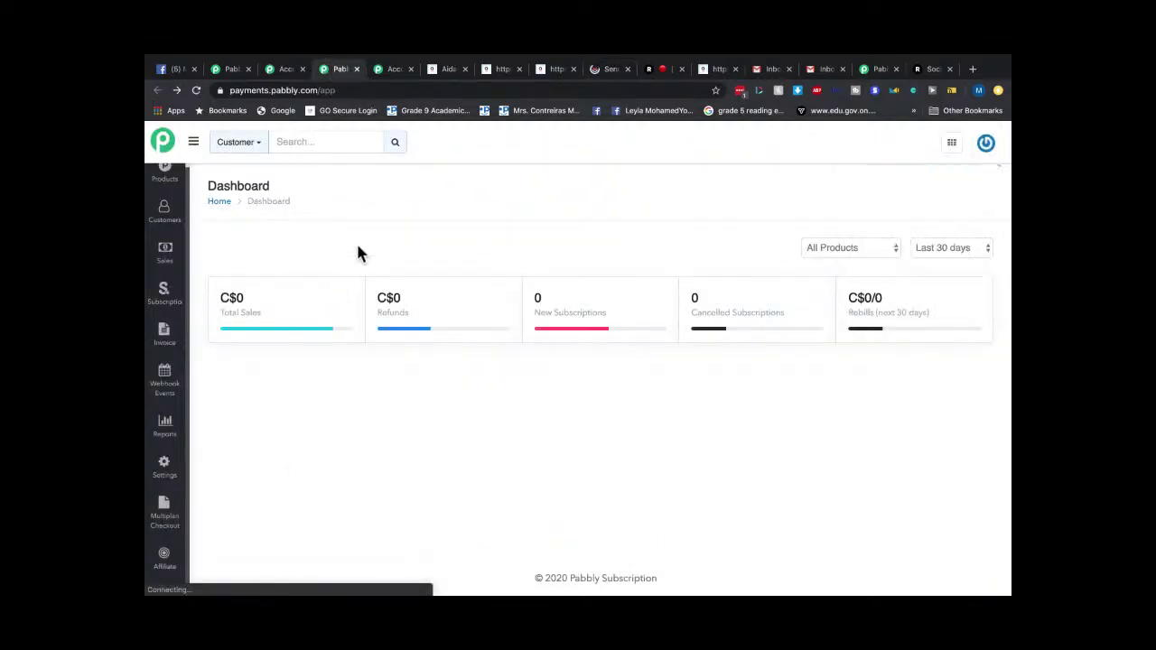
left_click(283, 73)
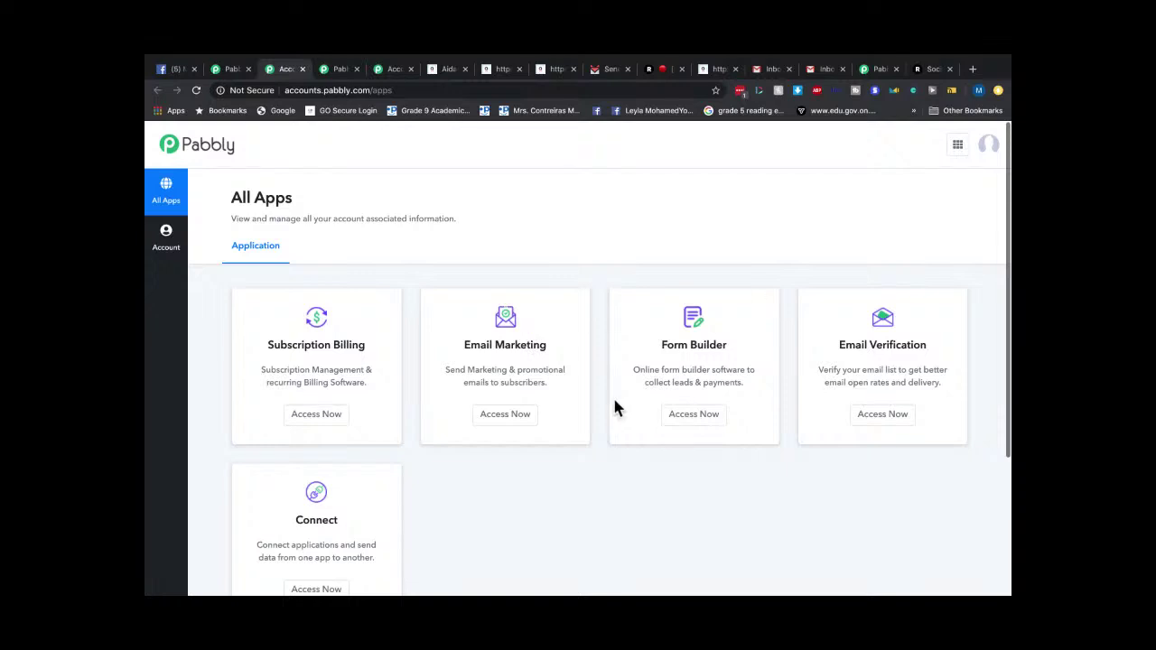
left_click(877, 69)
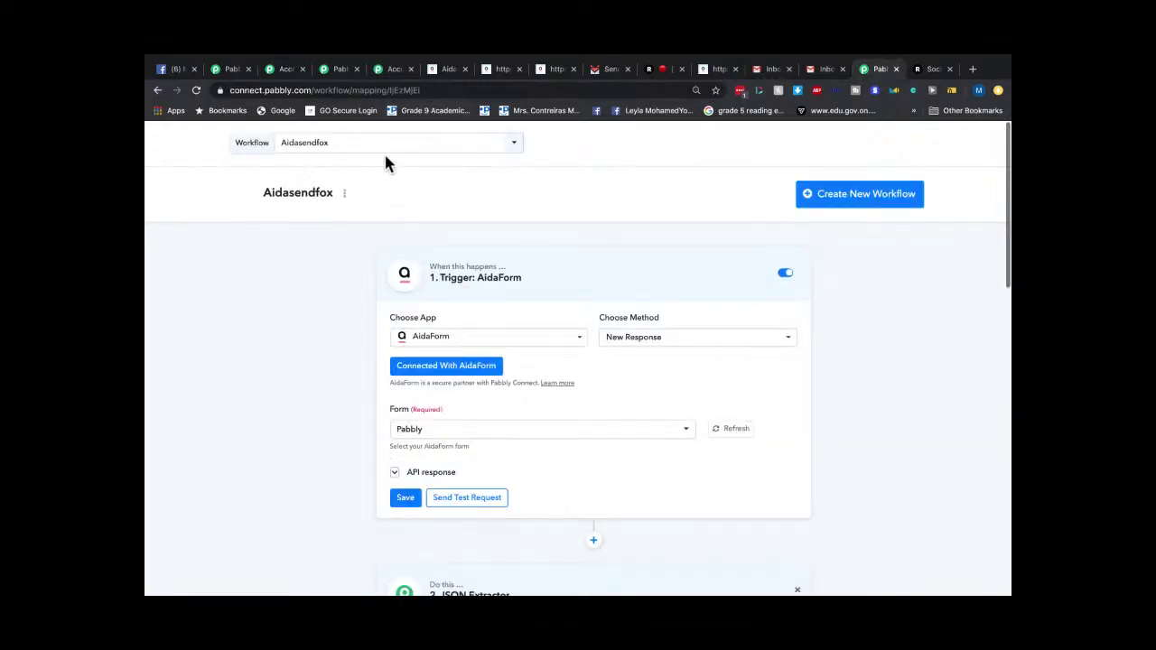
left_click(388, 147)
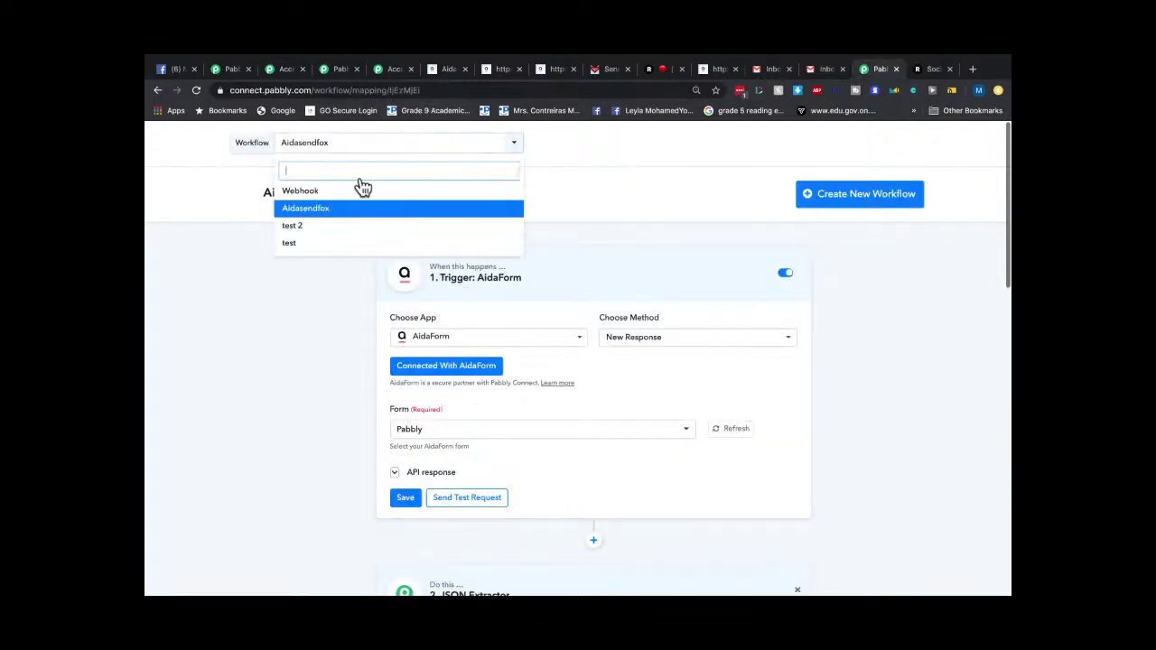
left_click(312, 193)
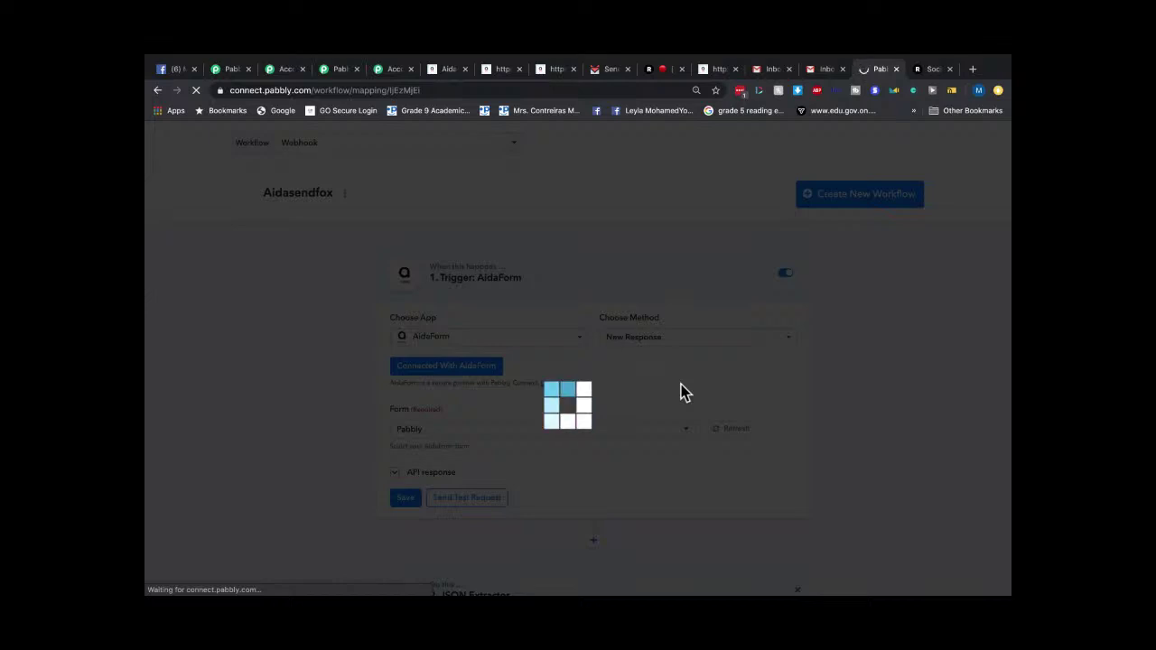
left_click(432, 92)
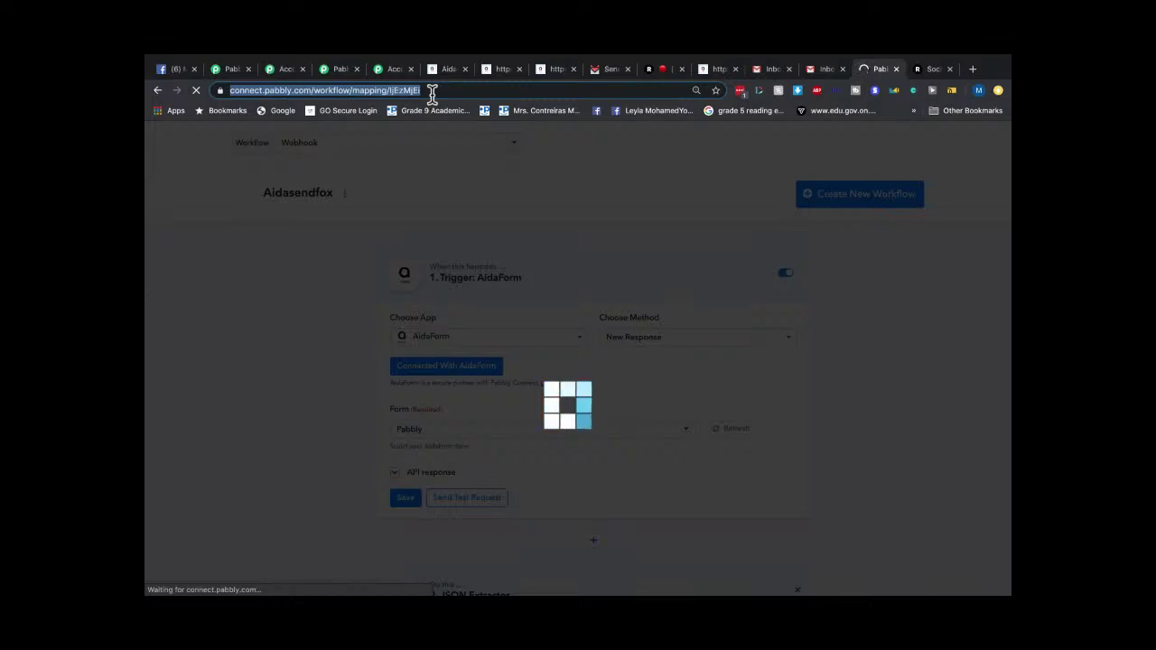
left_click(604, 76)
left_click(386, 142)
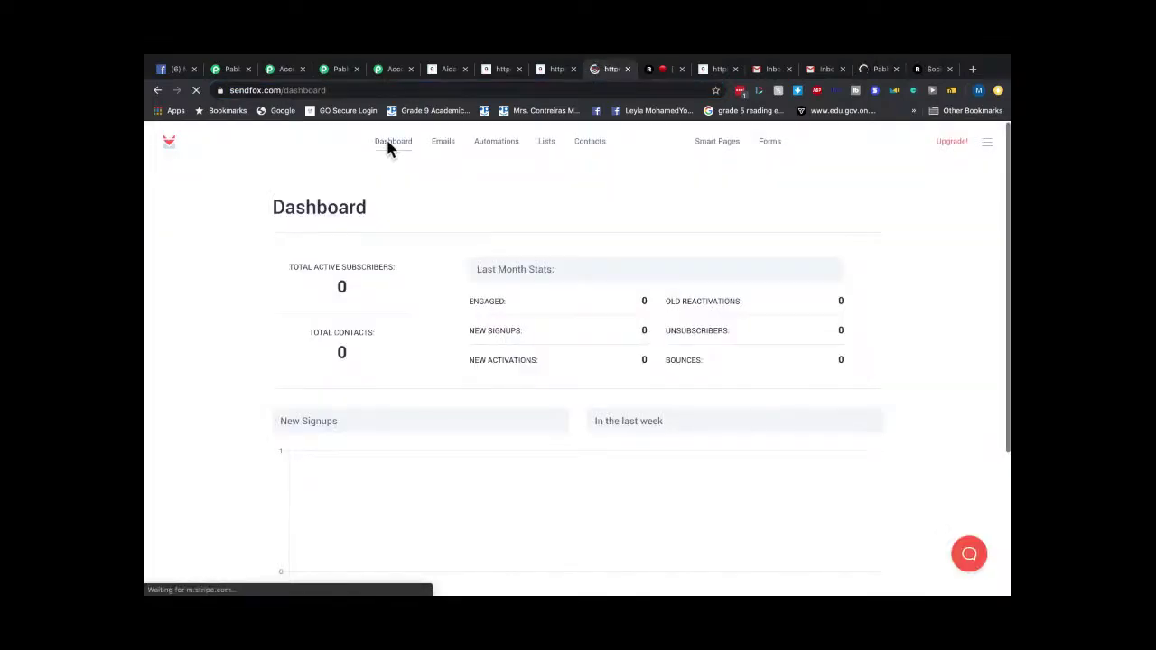
Check SendFox's Emails, Automations and Lists pages, return to the 0-subscriber dashboard, and exit full screen.
left_click(449, 144)
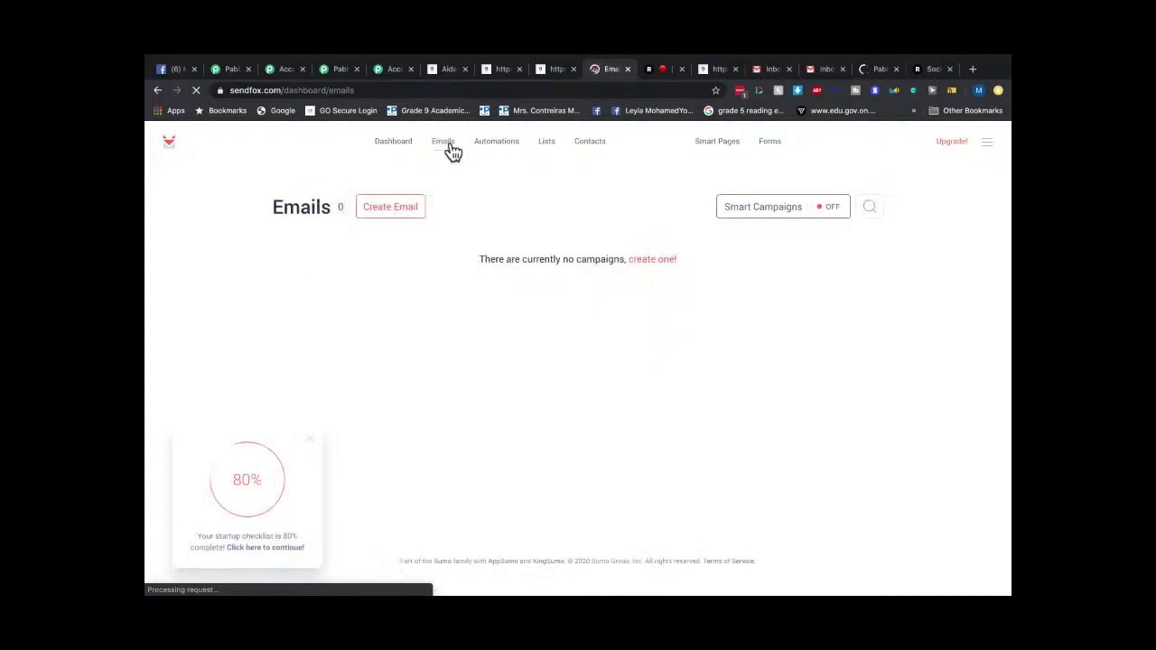
left_click(501, 145)
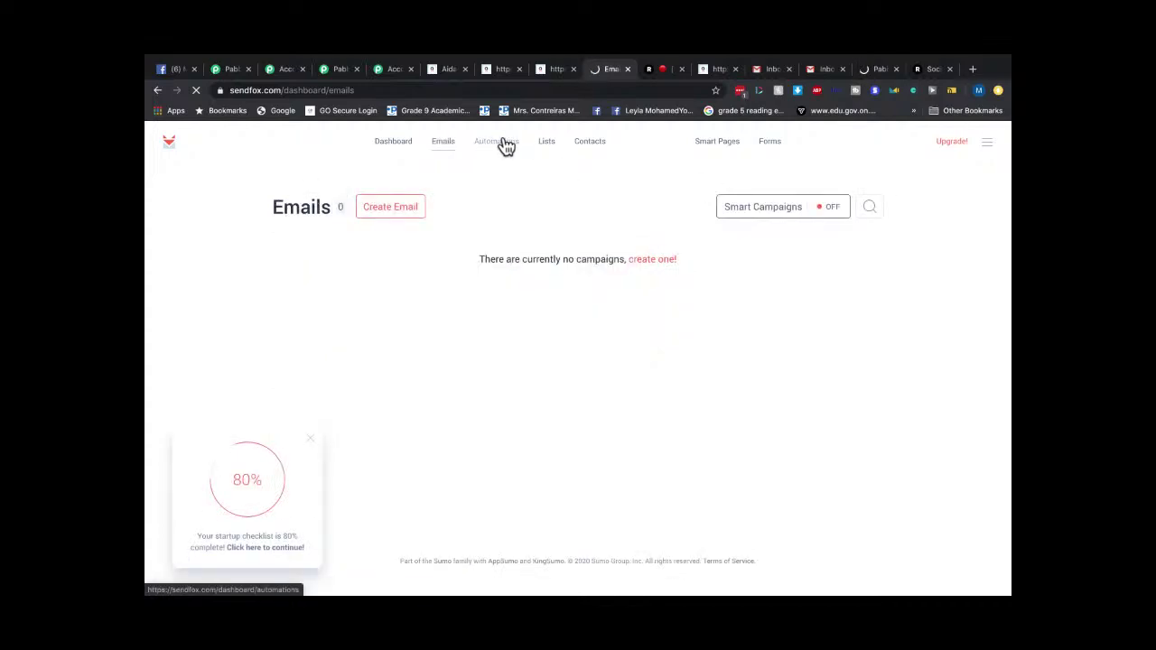
left_click(545, 145)
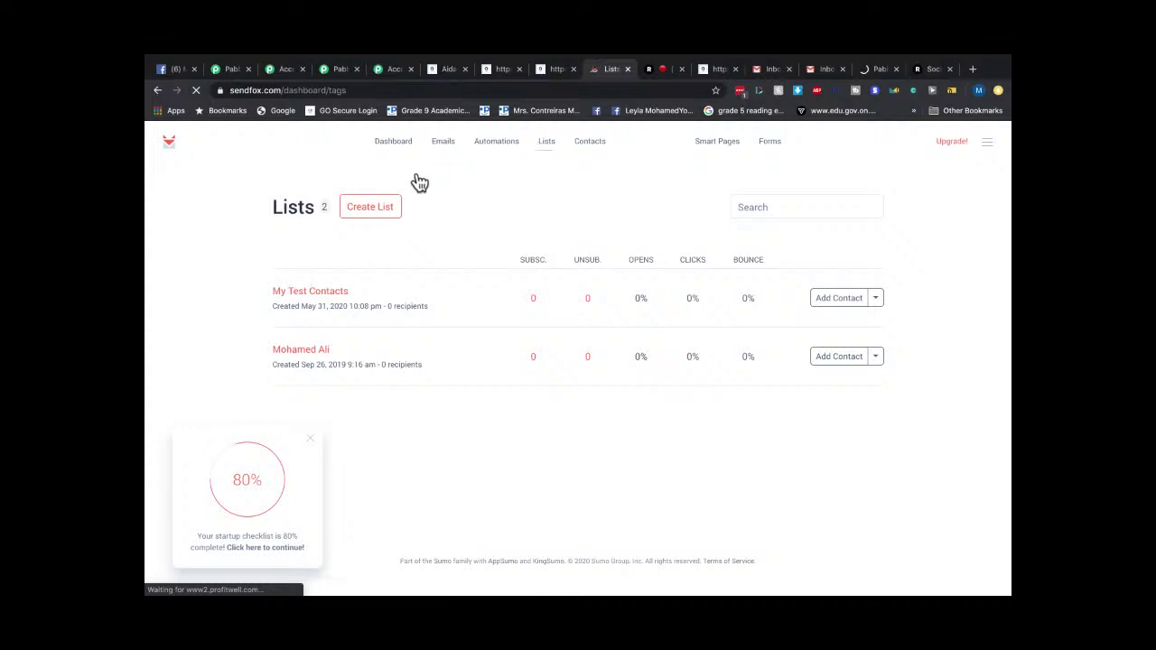
left_click(394, 143)
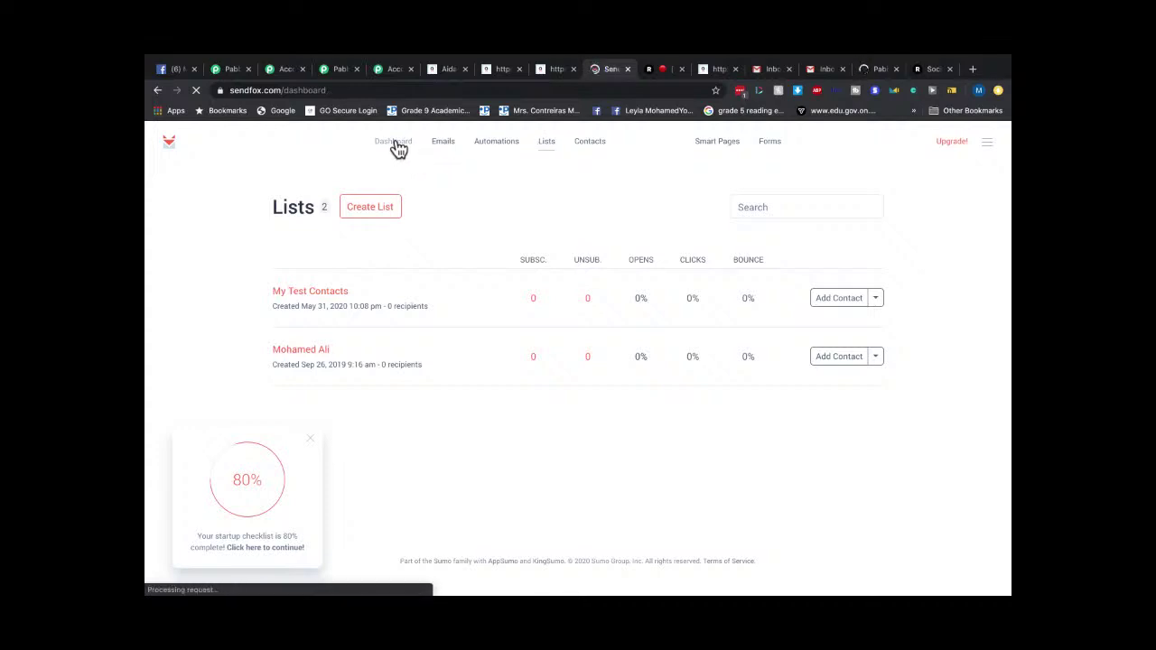
mouse_move(247, 62)
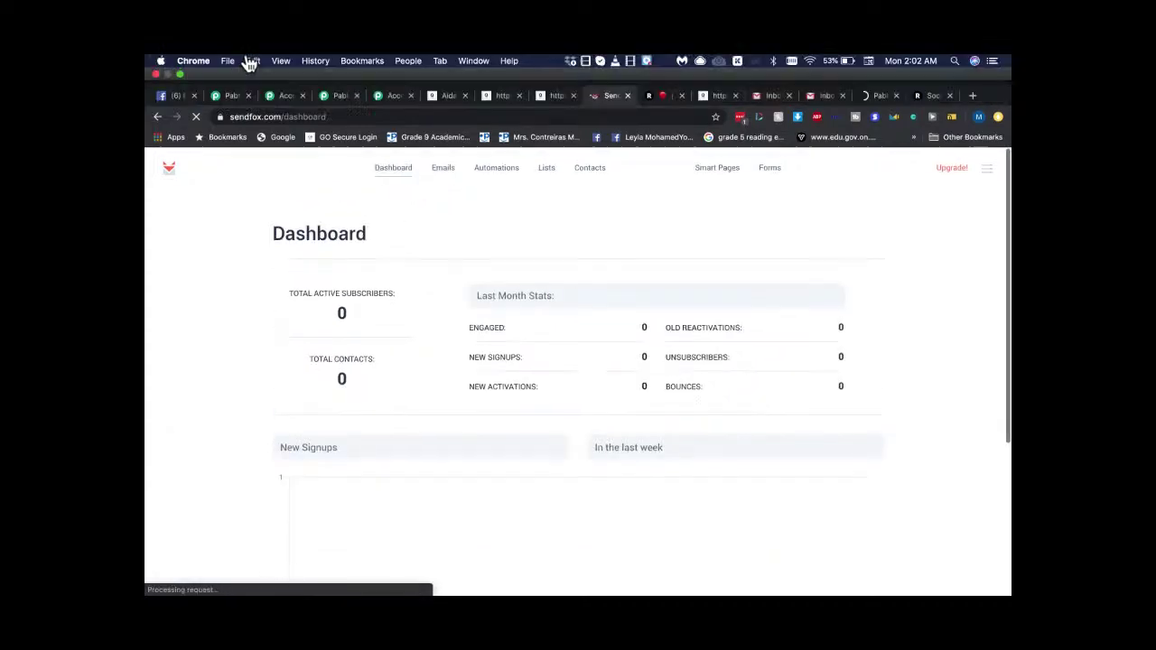
left_click(181, 75)
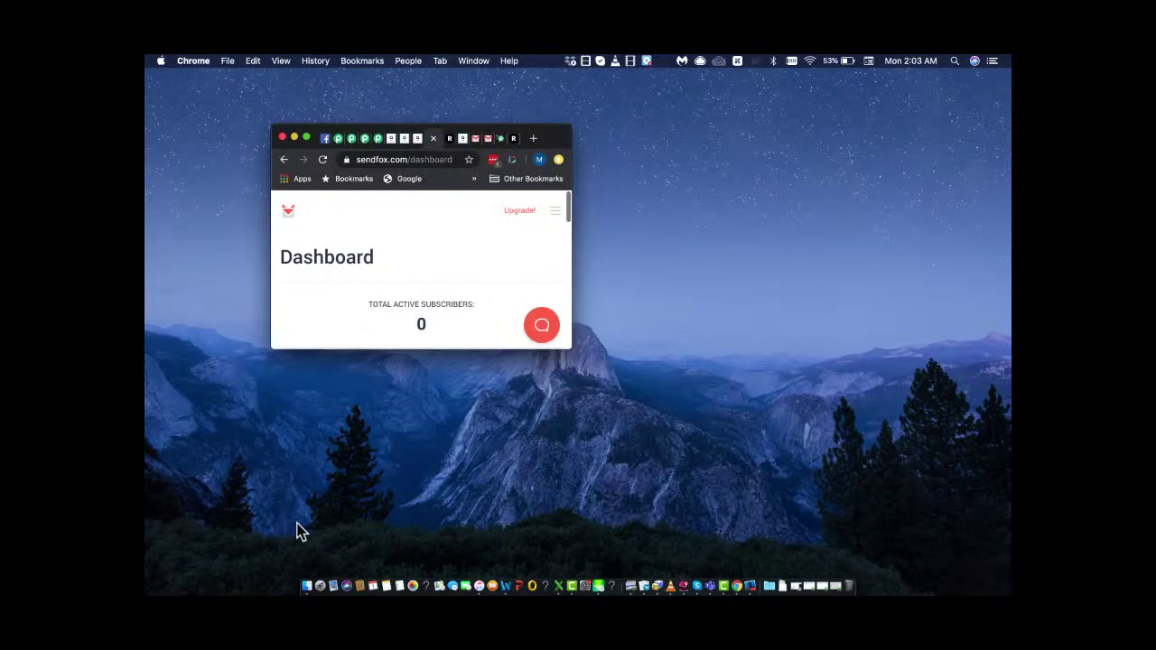
Refocus the Chrome window showing the SendFox dashboard and make it full screen again.
key("super+Tab")
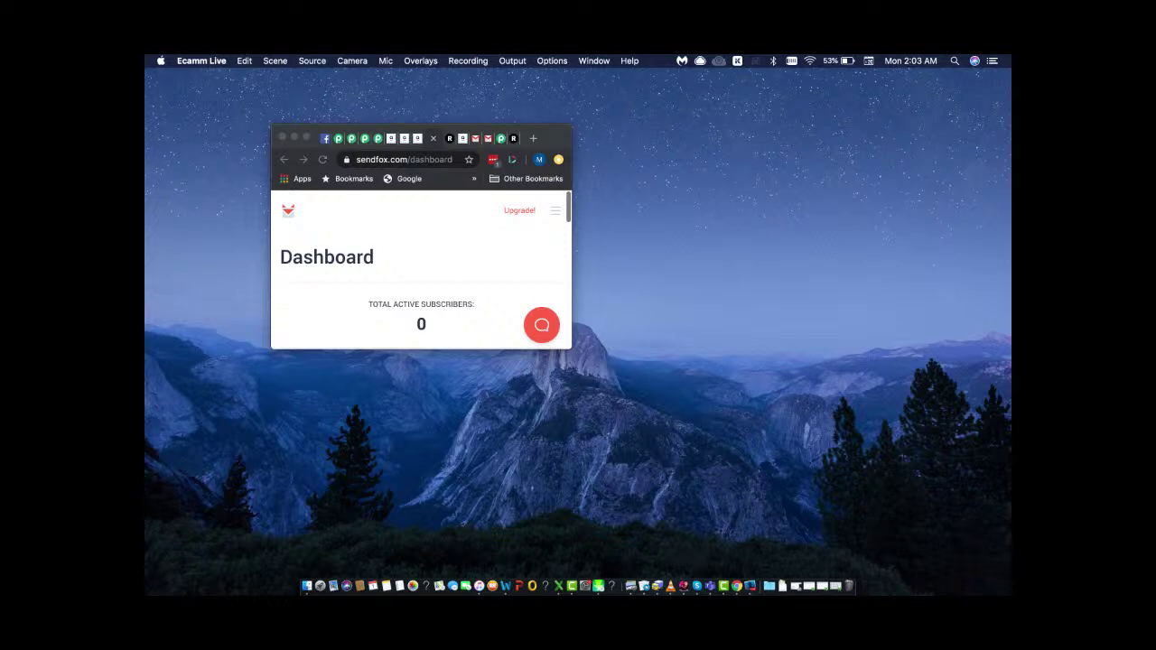
left_click(308, 140)
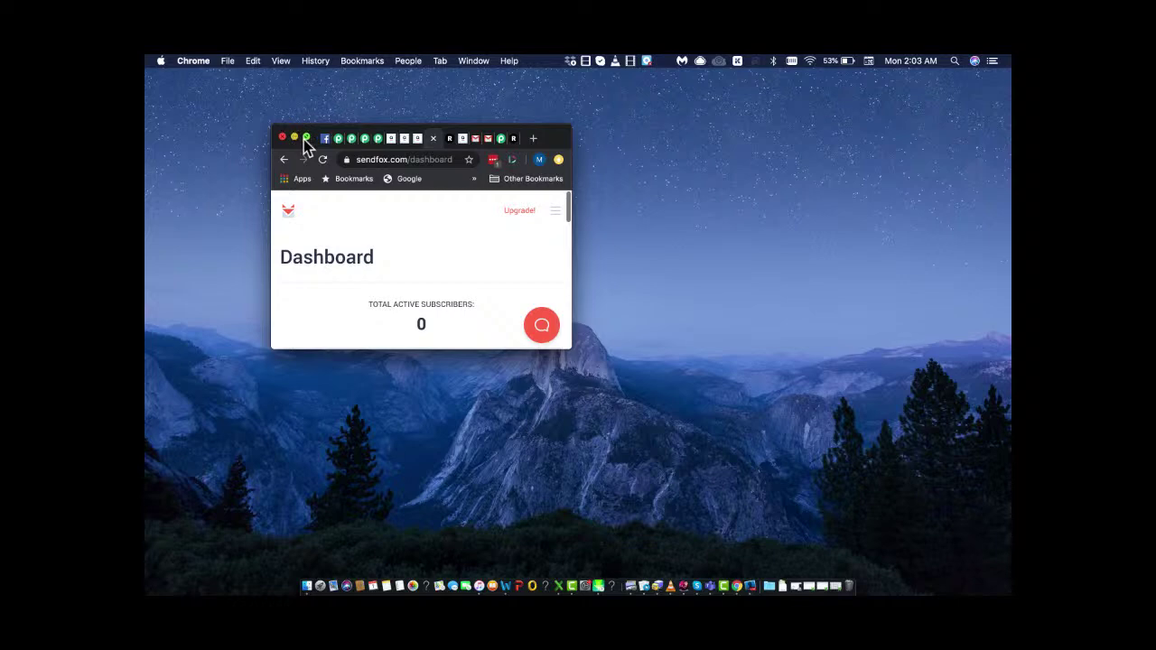
left_click(306, 138)
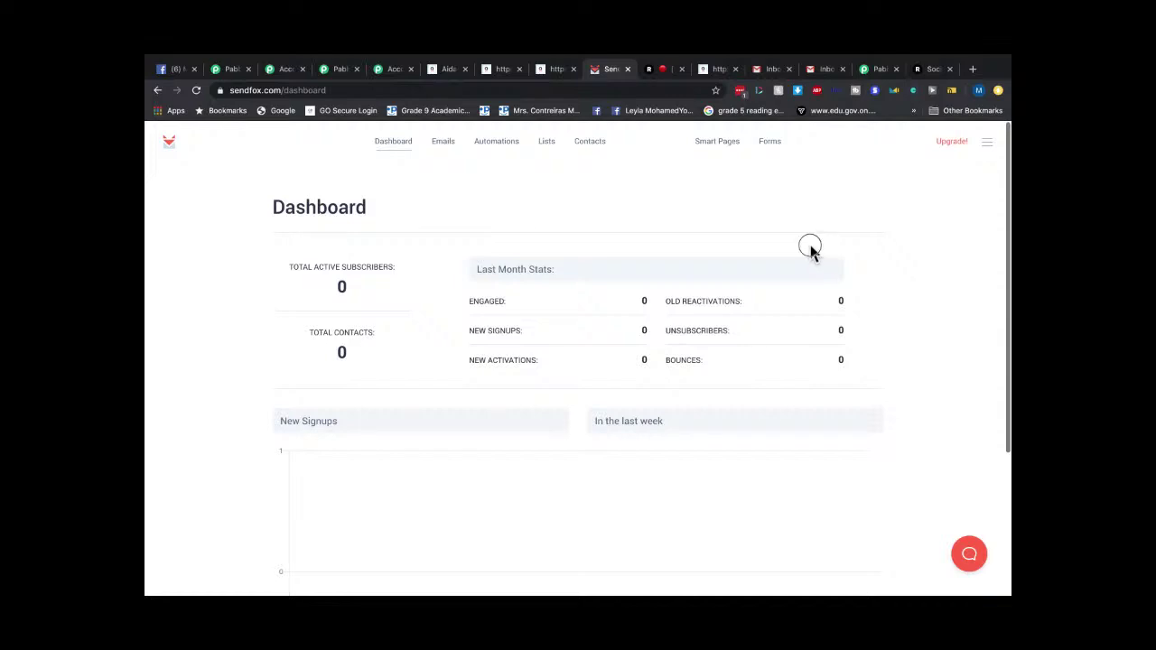
Browse SendFox's Emails and Automations pages and reload the dashboard.
left_click(445, 152)
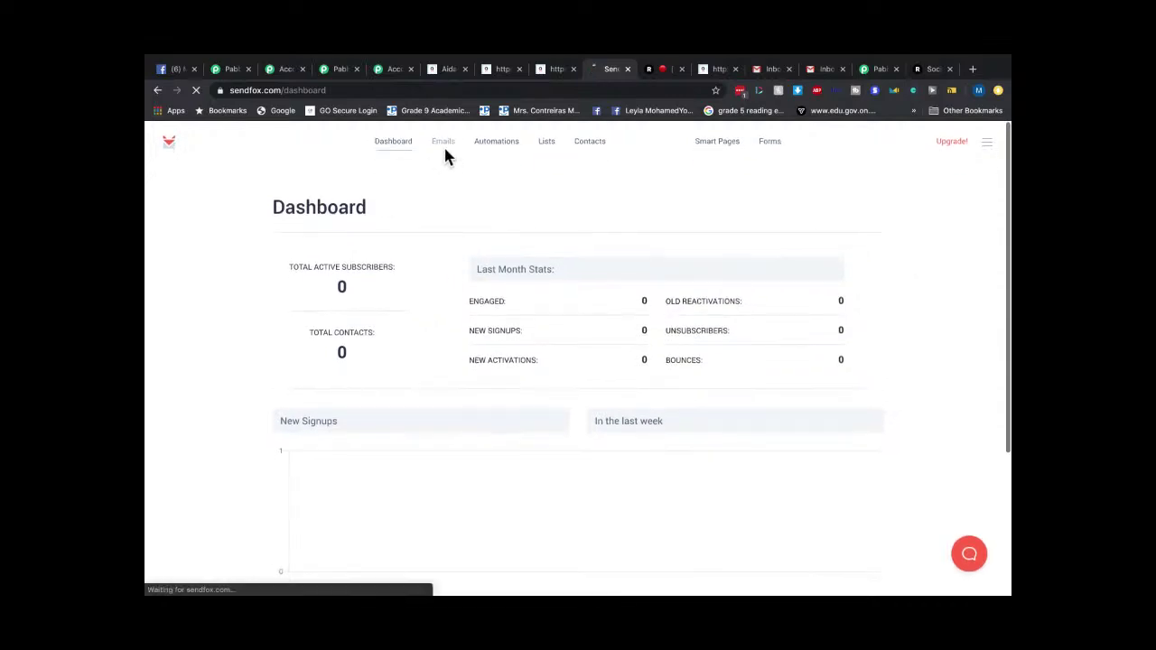
left_click(496, 153)
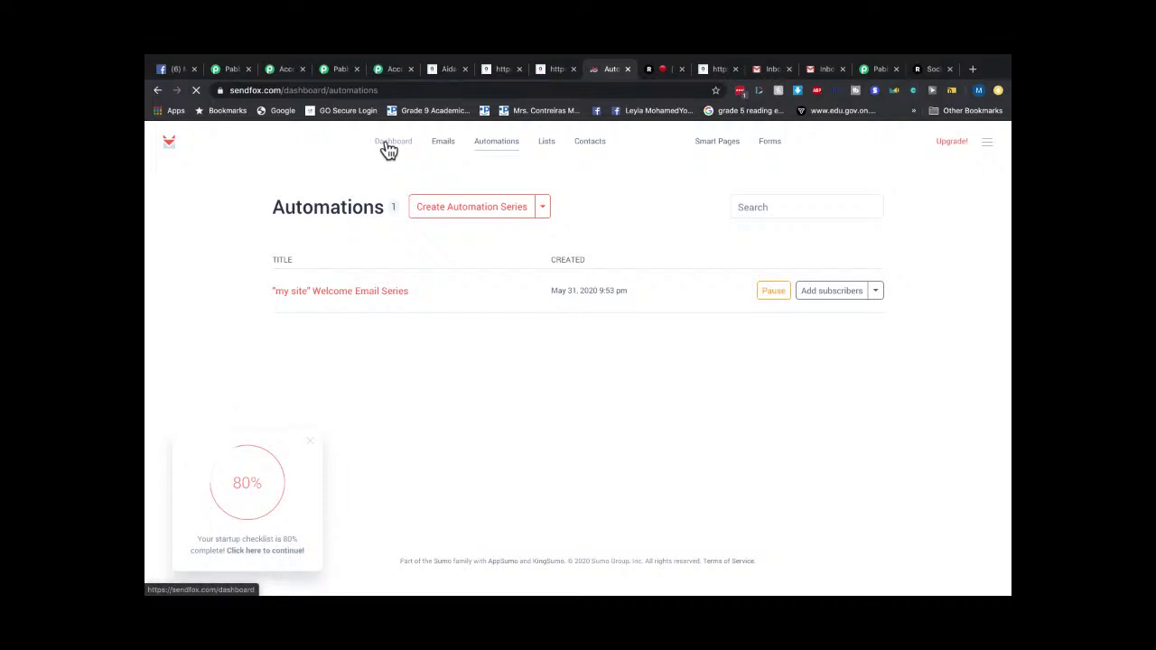
left_click(389, 149)
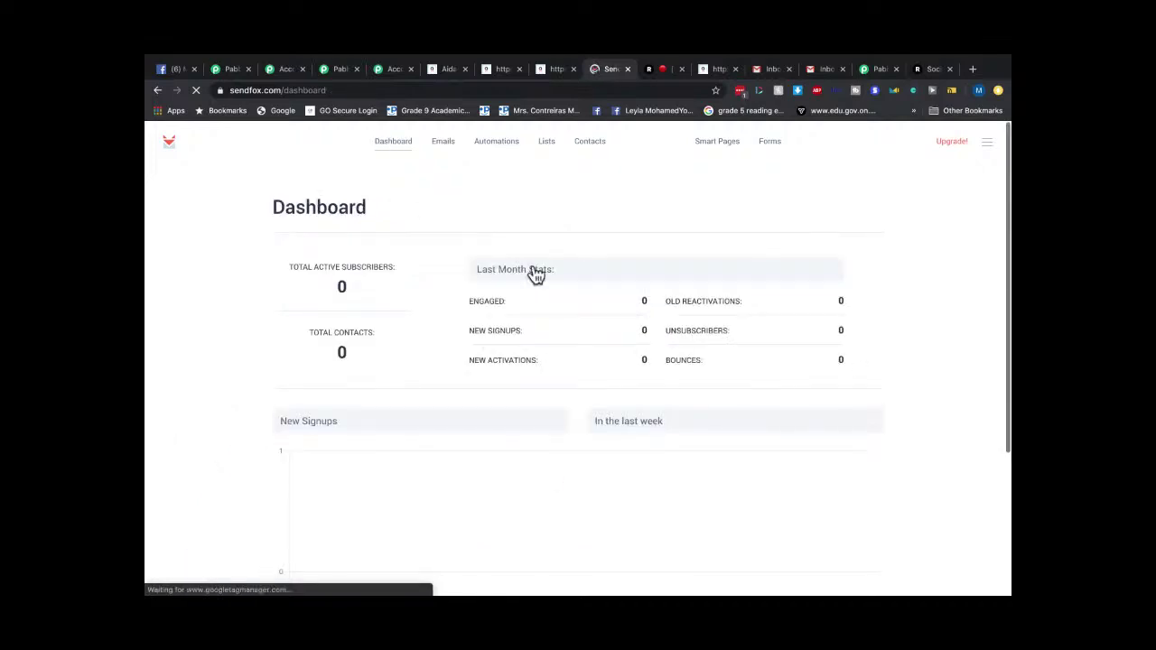
left_click(160, 152)
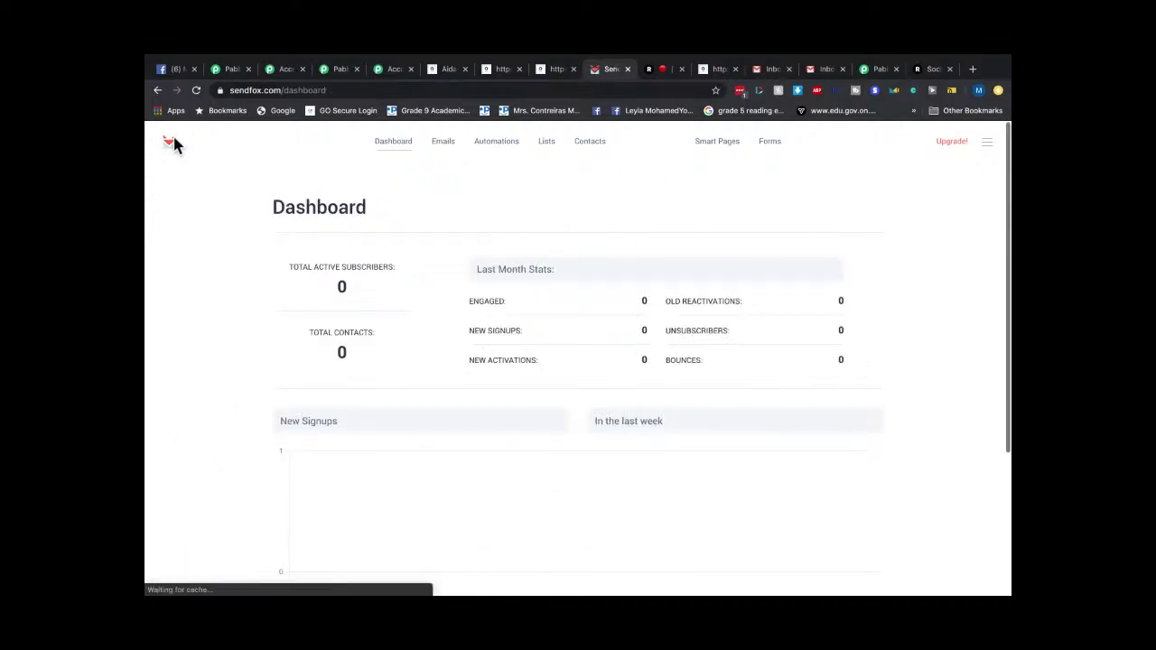
Check the AidaForm, Pabbly Subscription and Pabbly Connect tabs, then return to SendFox.
left_click(553, 71)
left_click(446, 71)
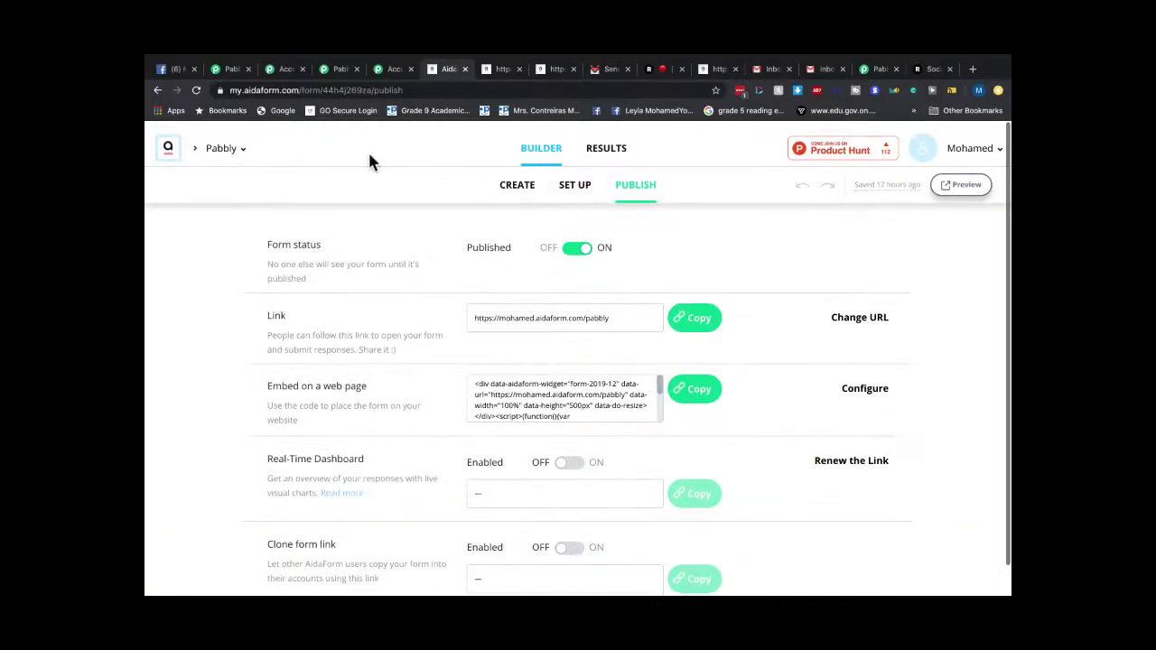
left_click(338, 69)
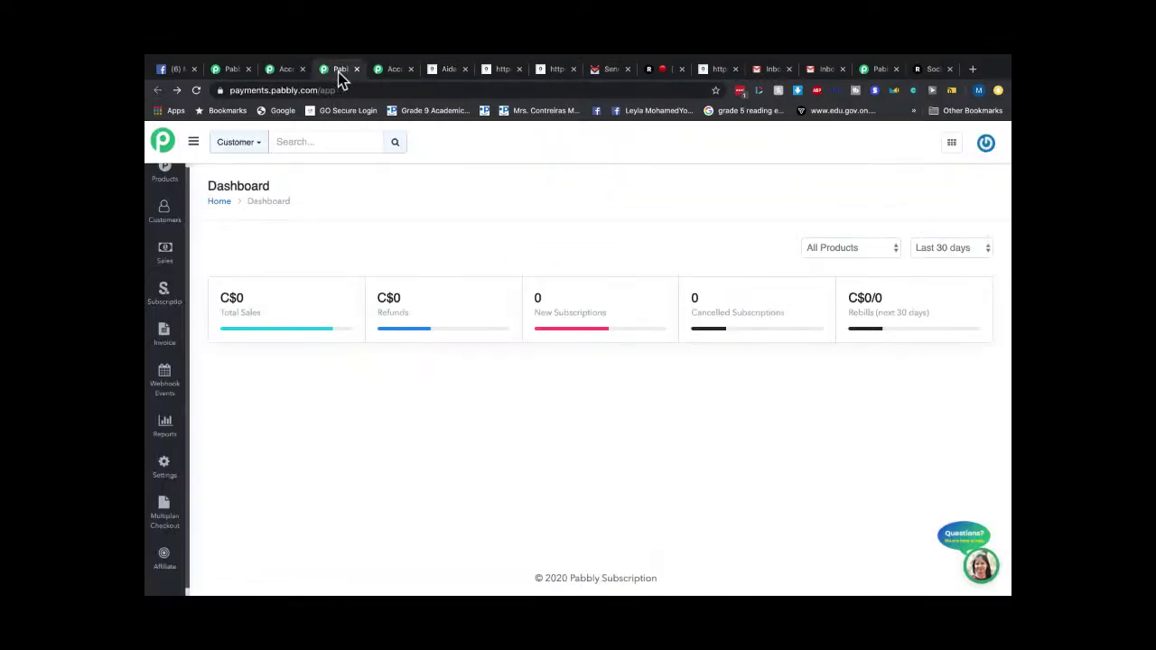
left_click(226, 69)
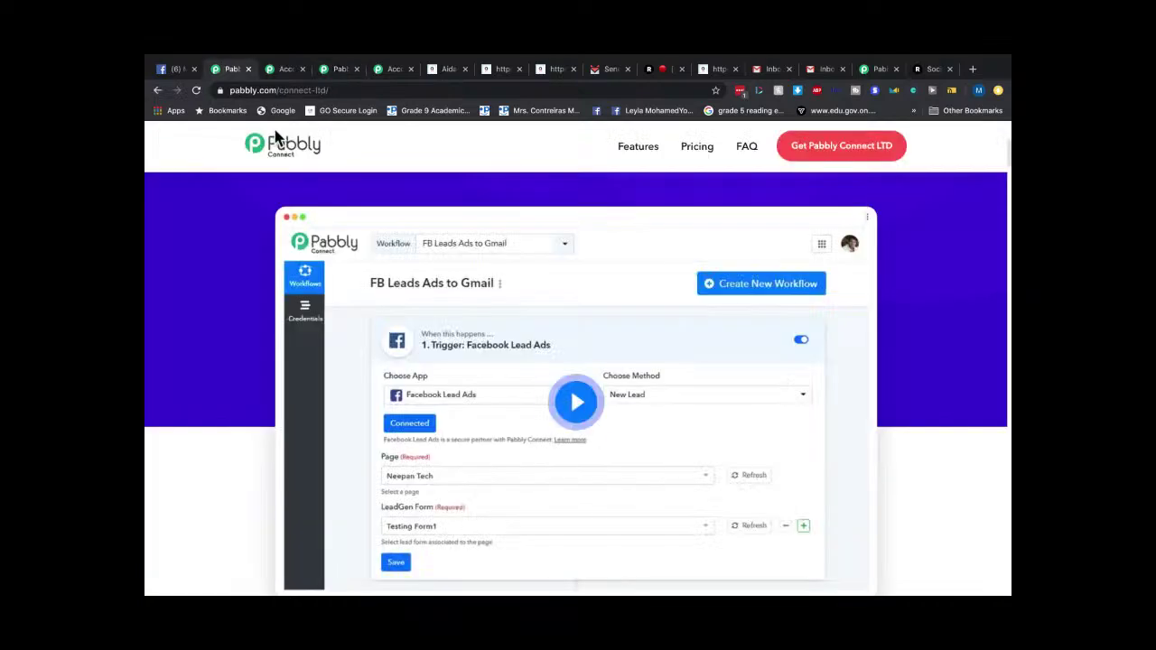
left_click(402, 70)
left_click(444, 74)
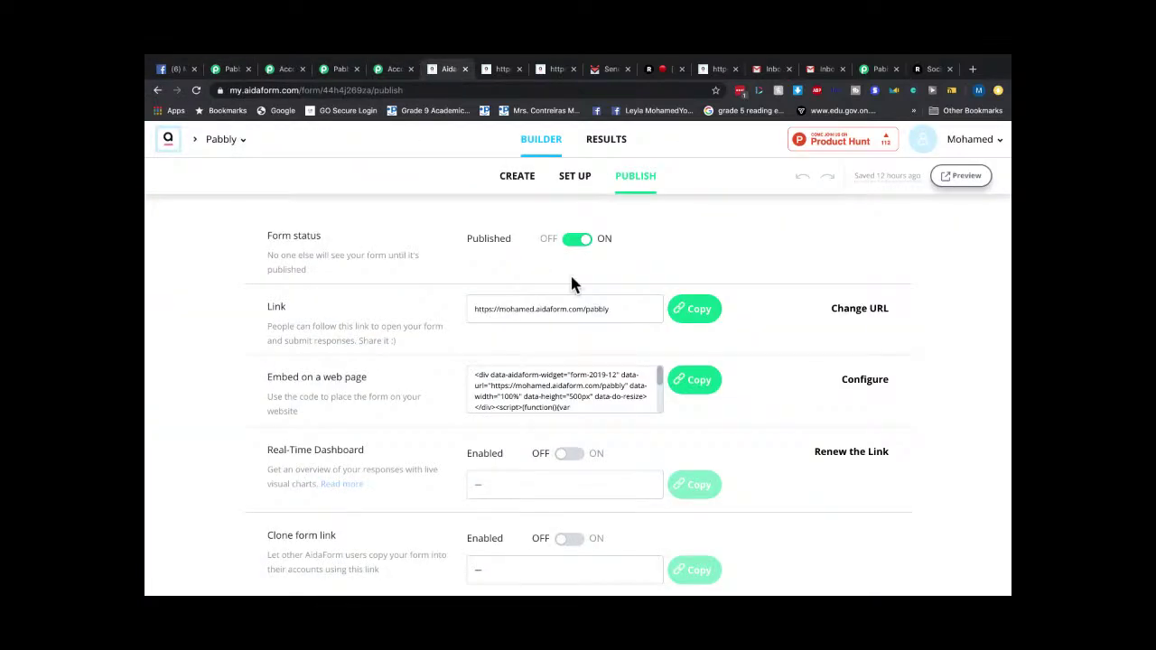
left_click(611, 70)
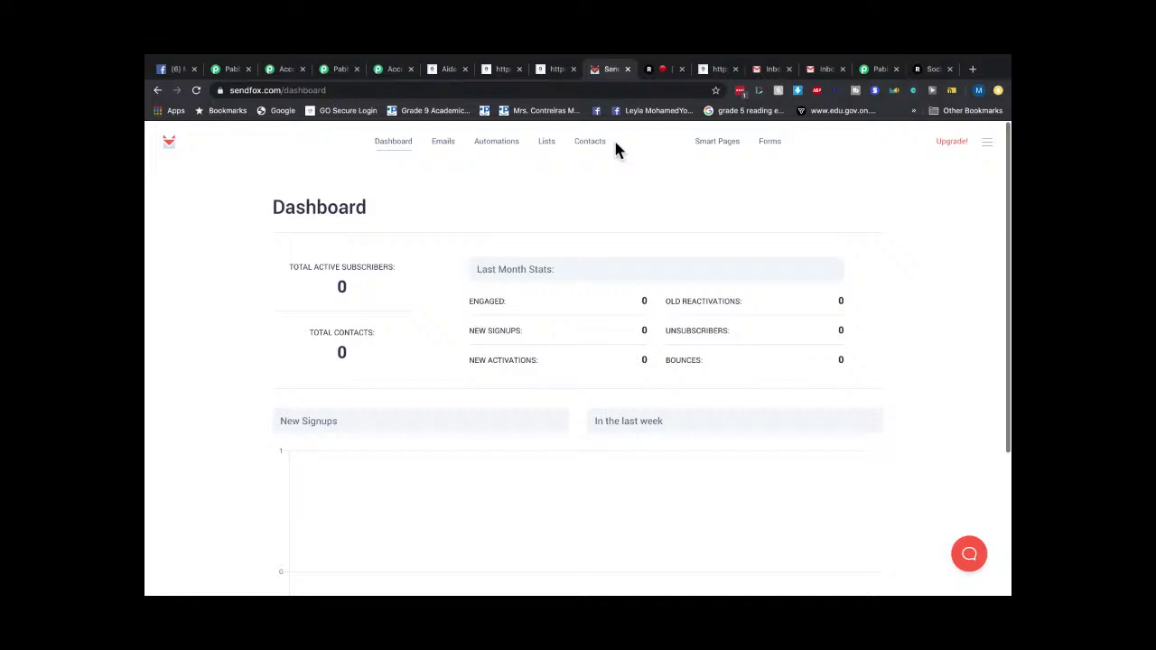
Open the My Test Contacts list from Lists, still showing 0 subscribers.
left_click(443, 142)
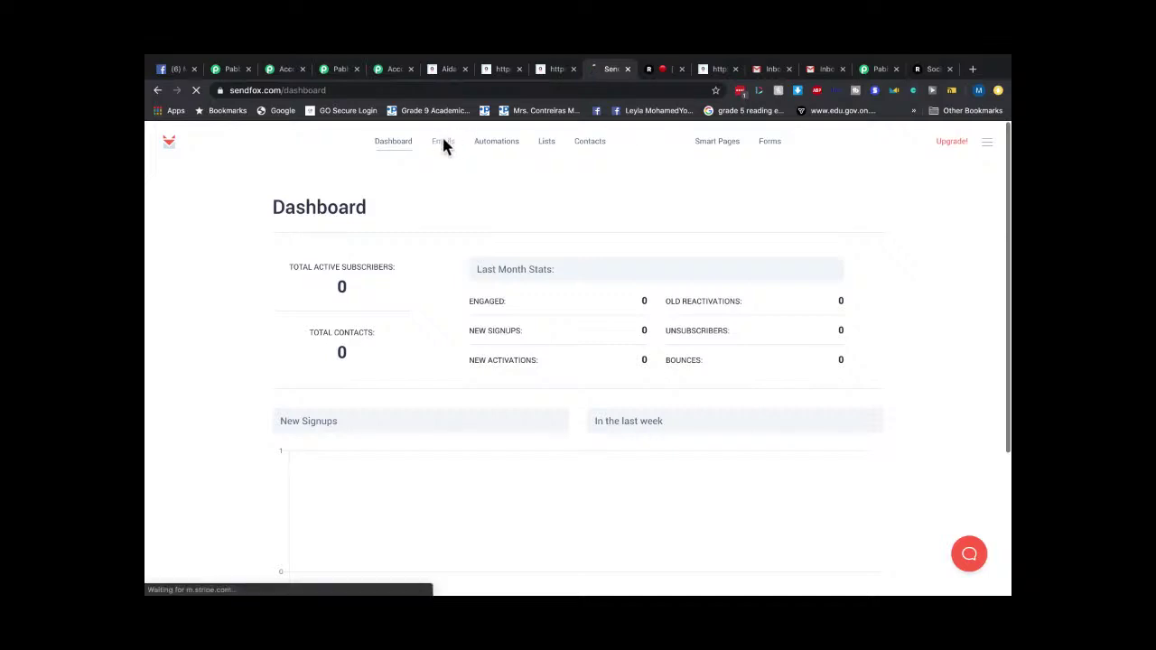
left_click(545, 141)
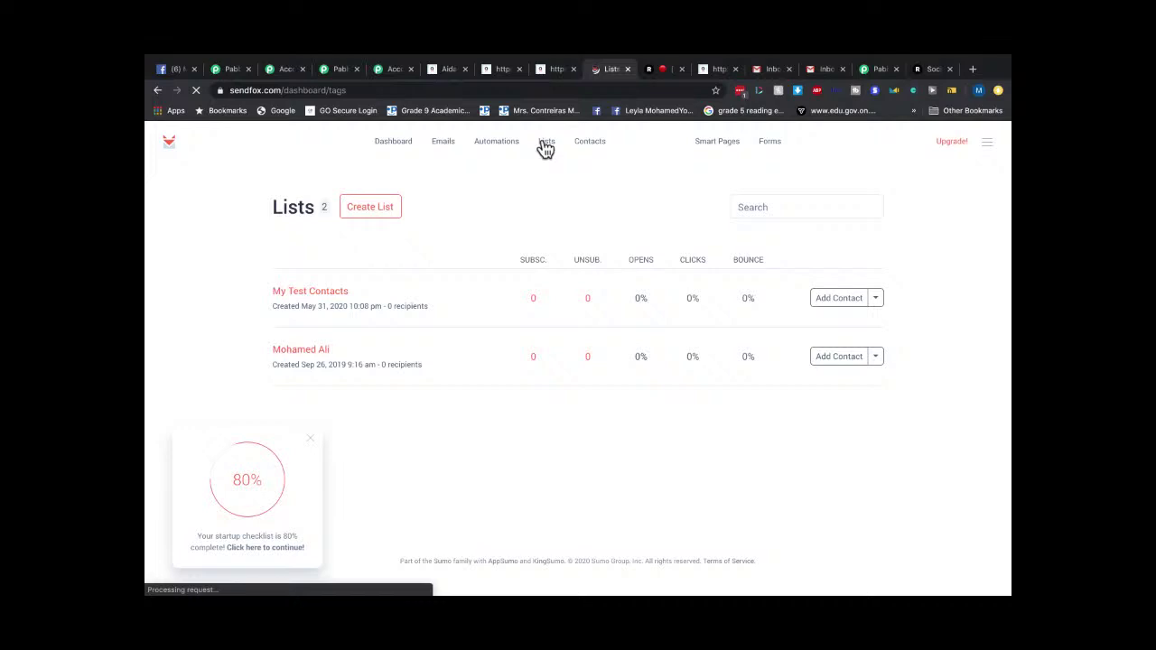
left_click(330, 299)
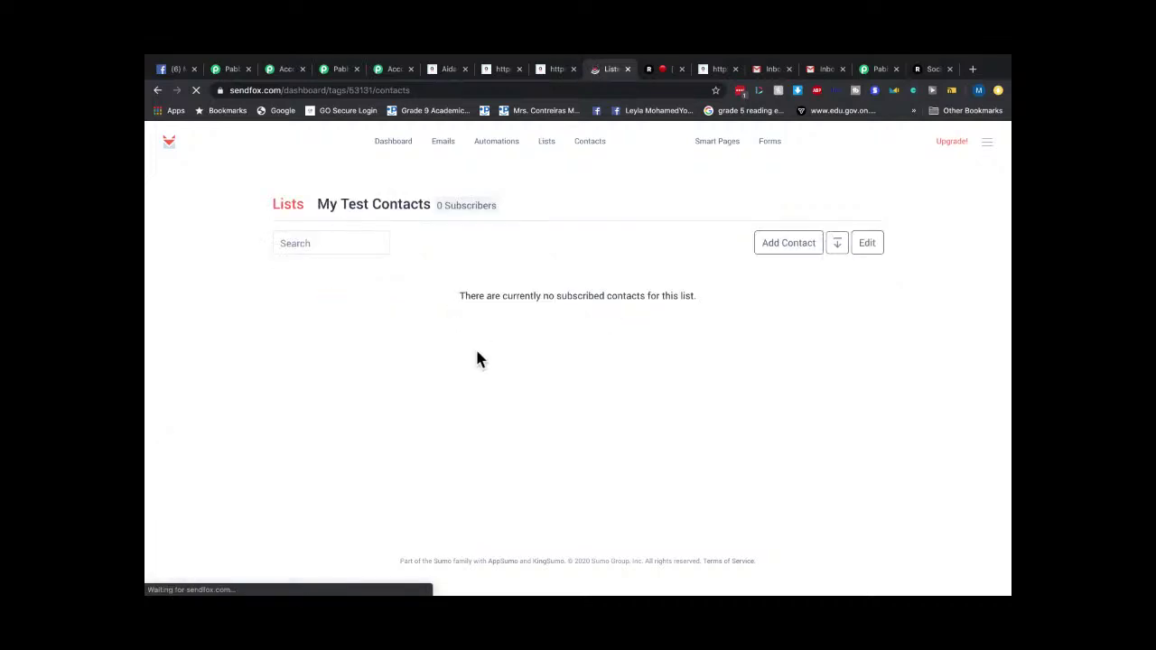
mouse_move(170, 54)
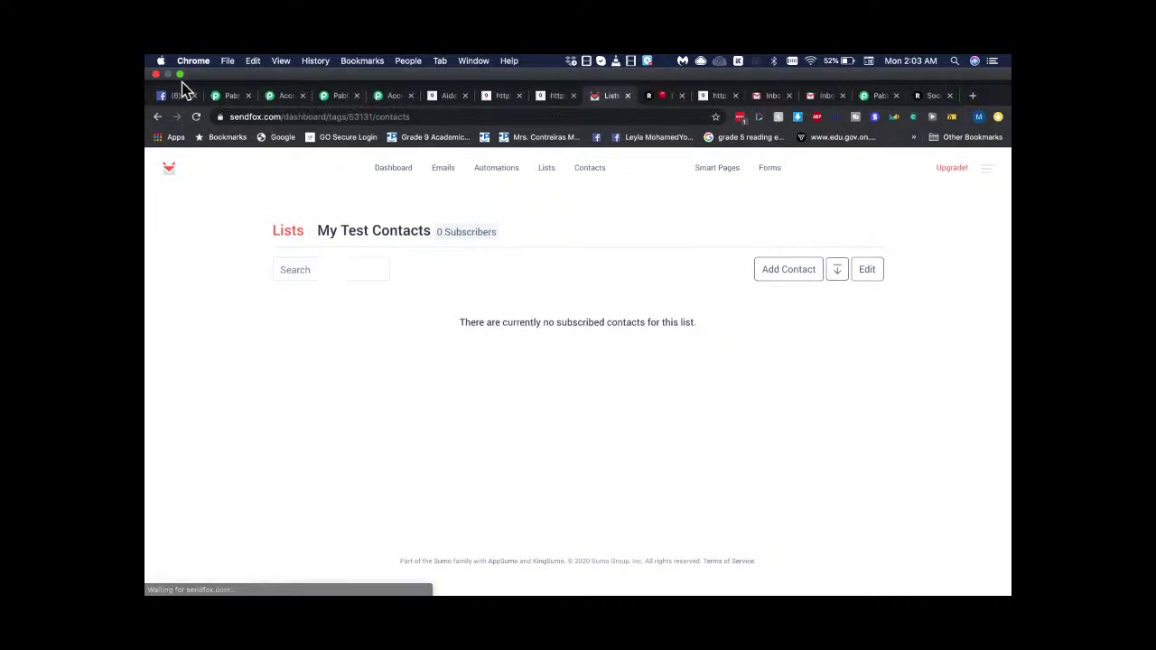
left_click(181, 75)
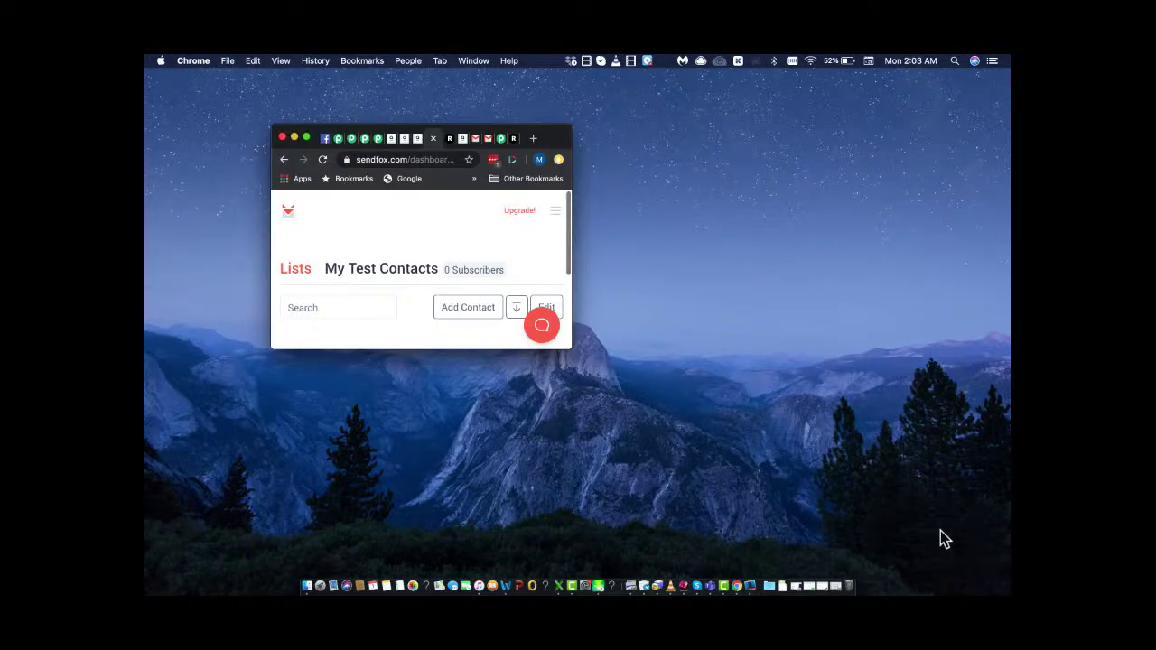
key("super+Tab")
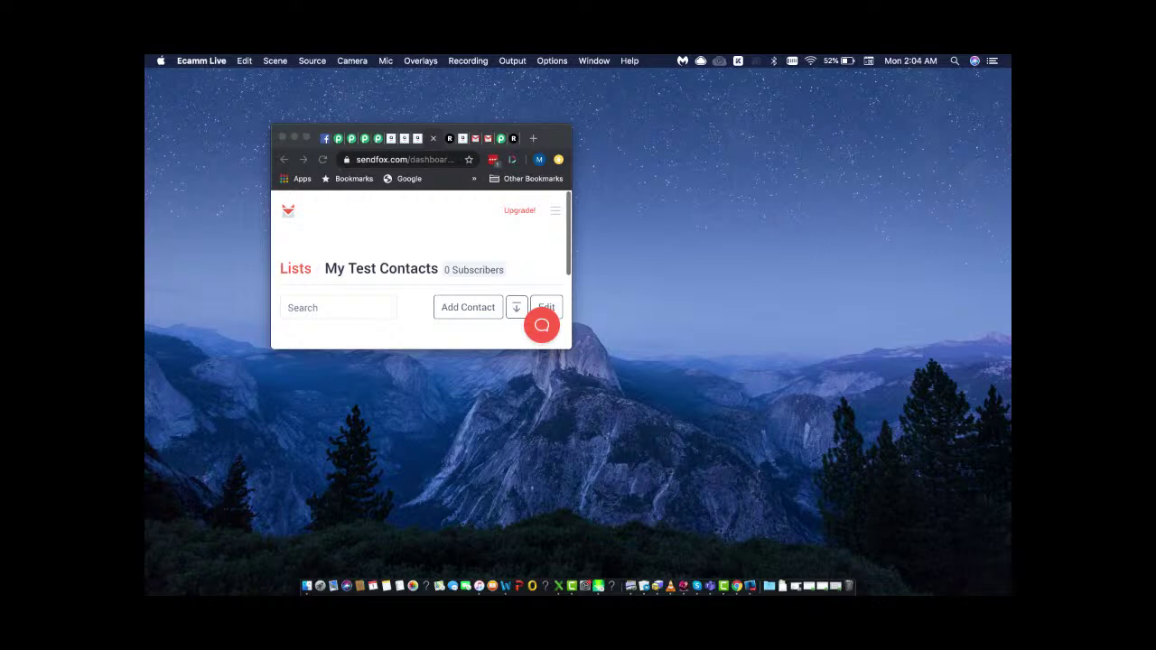
left_click(329, 197)
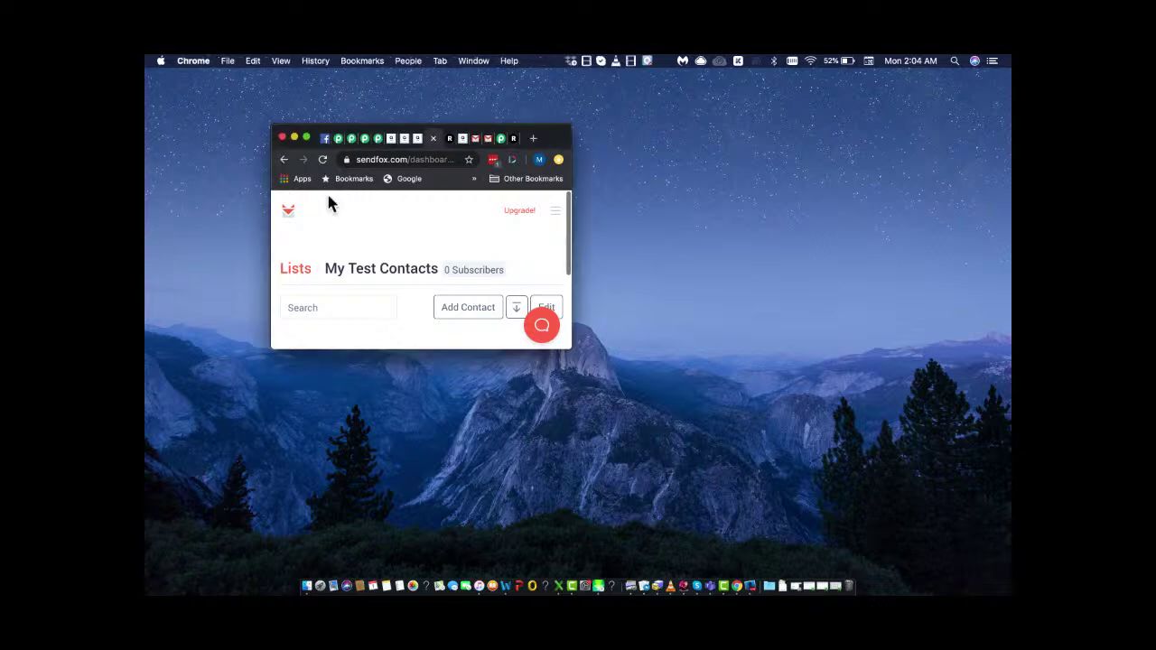
left_click(306, 138)
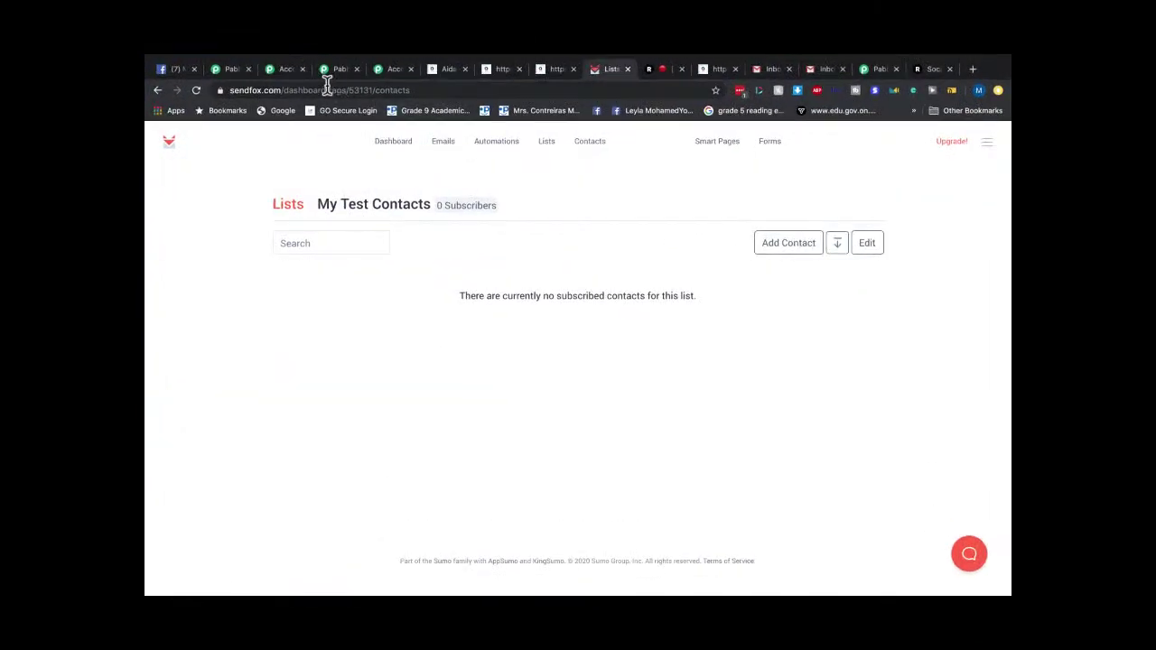
Glance over the Pabbly Connect page and close the AidaForm publish settings tab.
left_click(231, 71)
scroll(588, 253, "down", 5)
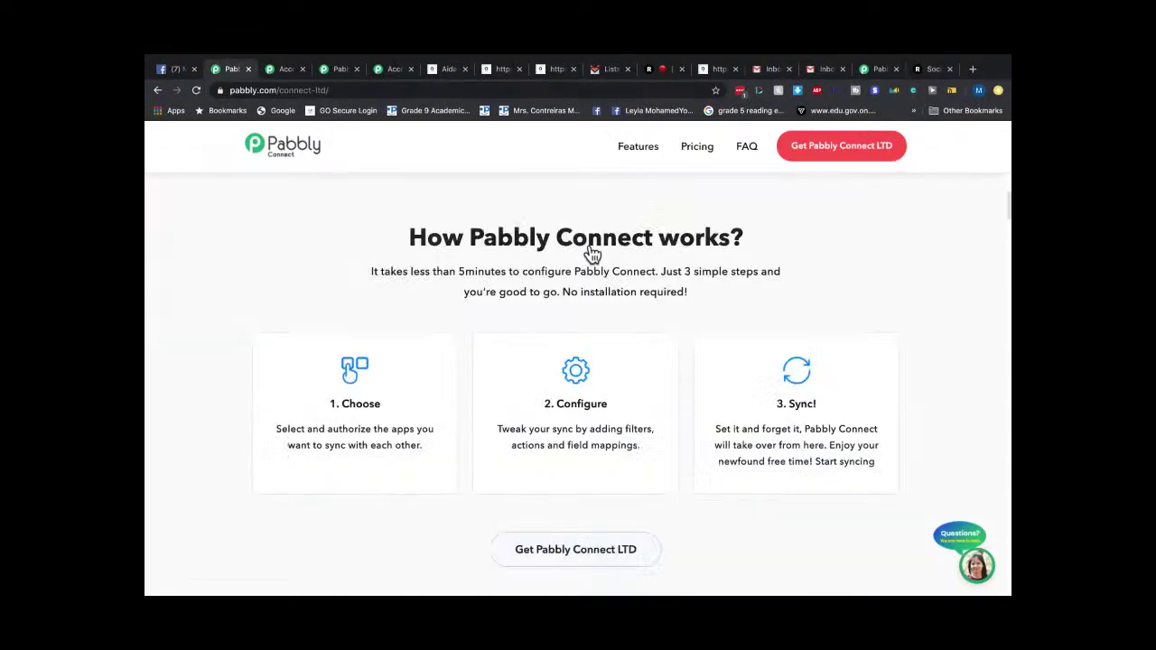
scroll(592, 255, "up", 5)
left_click(464, 69)
Check the AidaForm success pages and SendFox list, ending on the Gmail inbox.
left_click(500, 69)
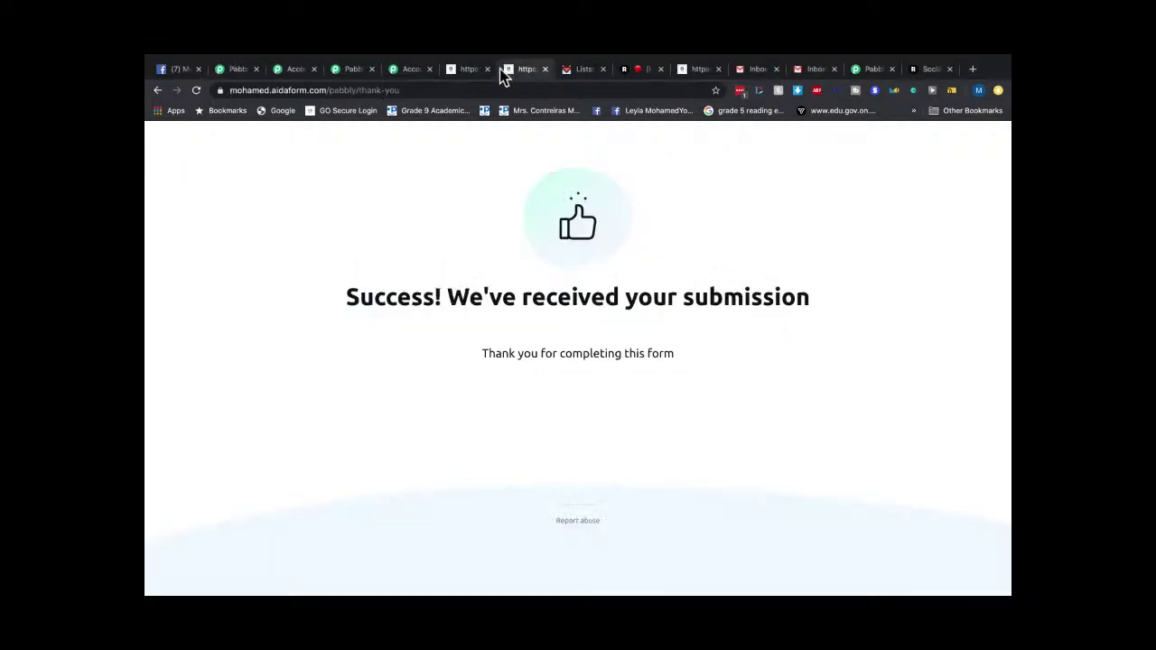
left_click(585, 72)
left_click(692, 74)
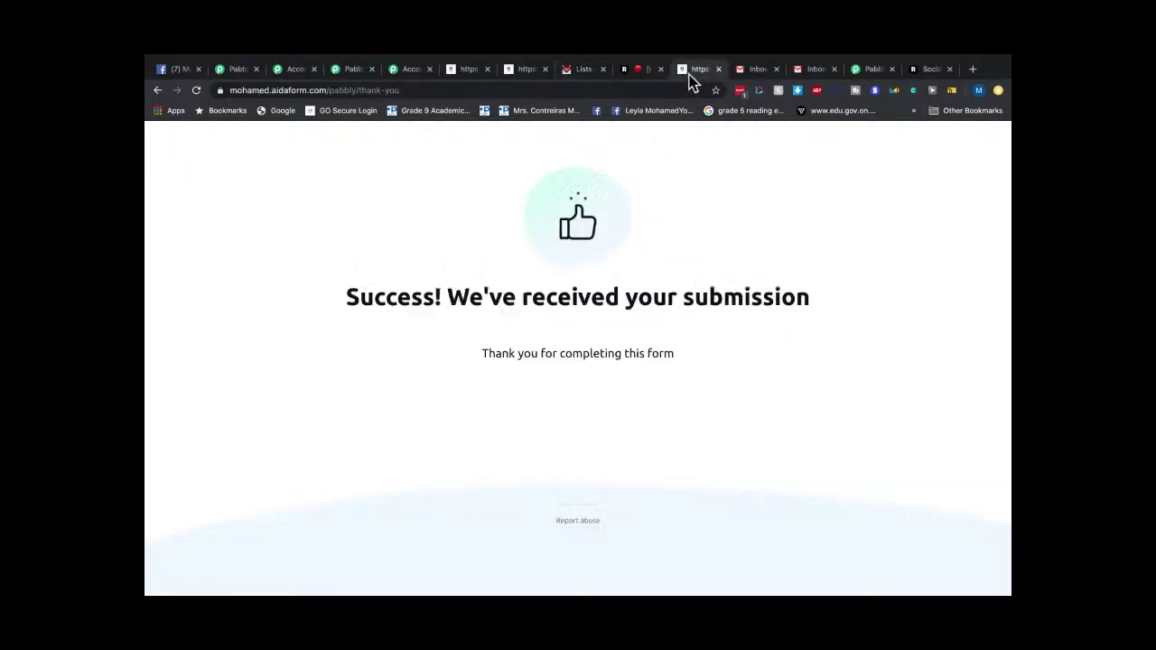
left_click(760, 74)
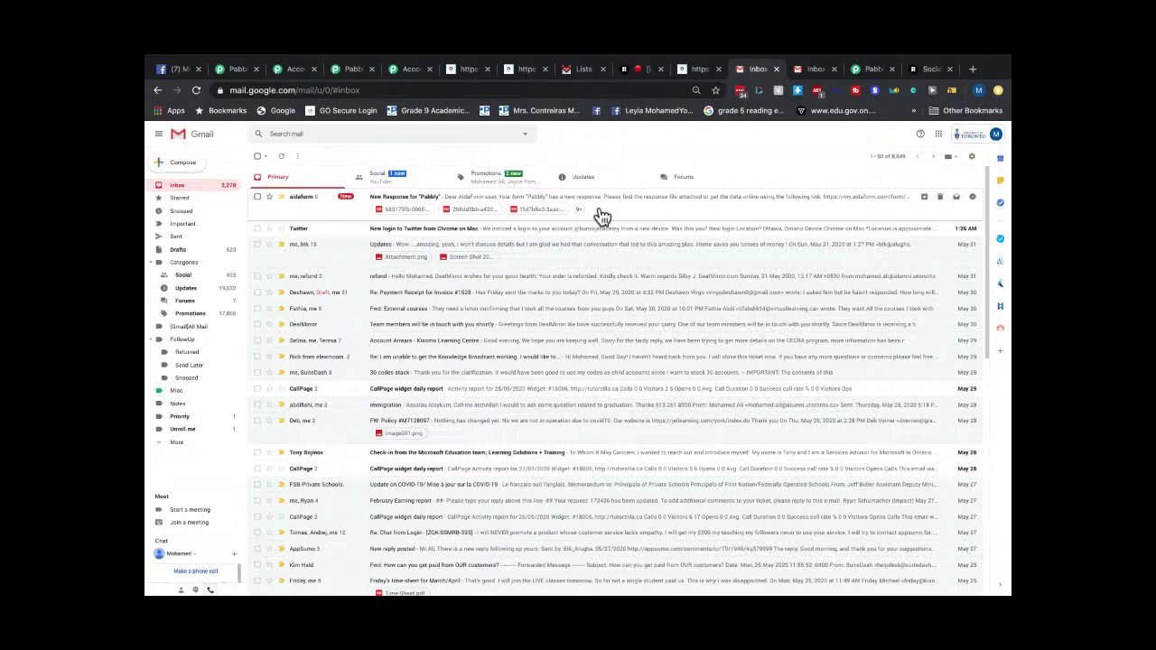
Open and read the TEST welcome email from the Promotions category.
left_click(517, 180)
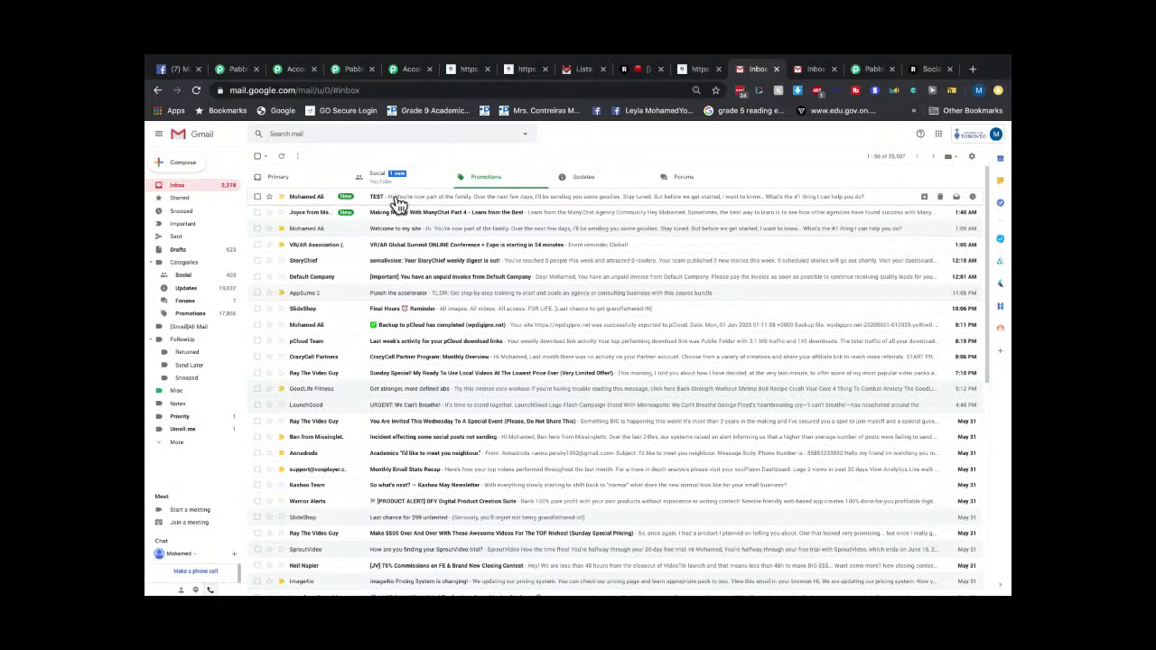
key("ctrl+plus")
key("ctrl+plus")
key("ctrl+plus")
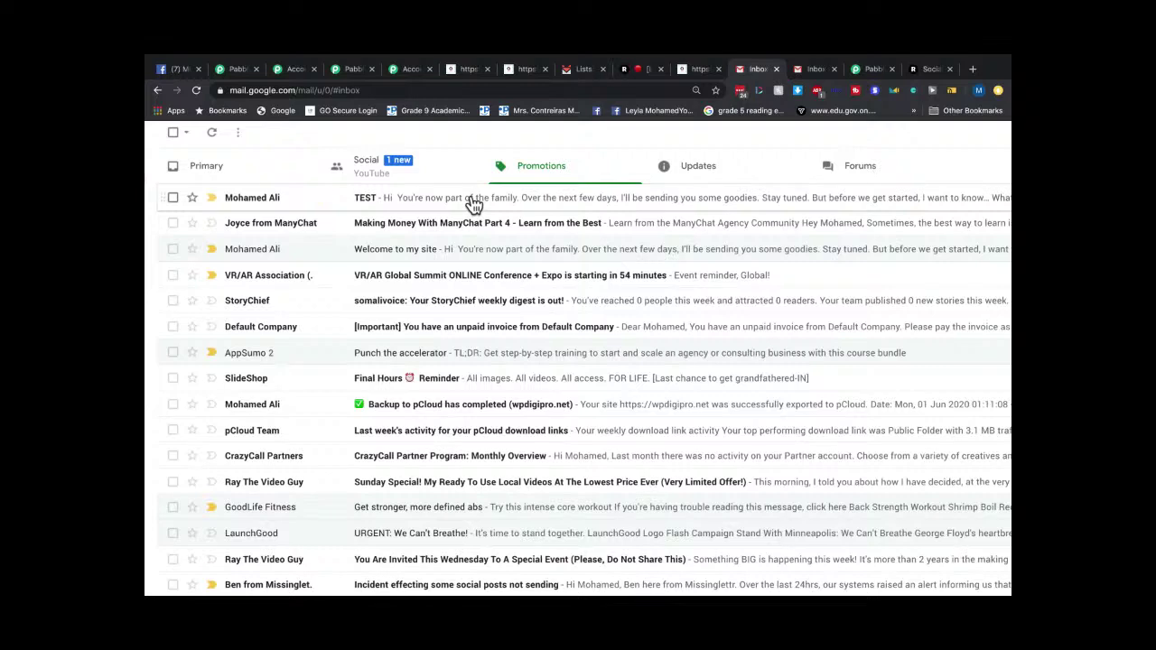
key("ctrl+minus")
key("ctrl+minus")
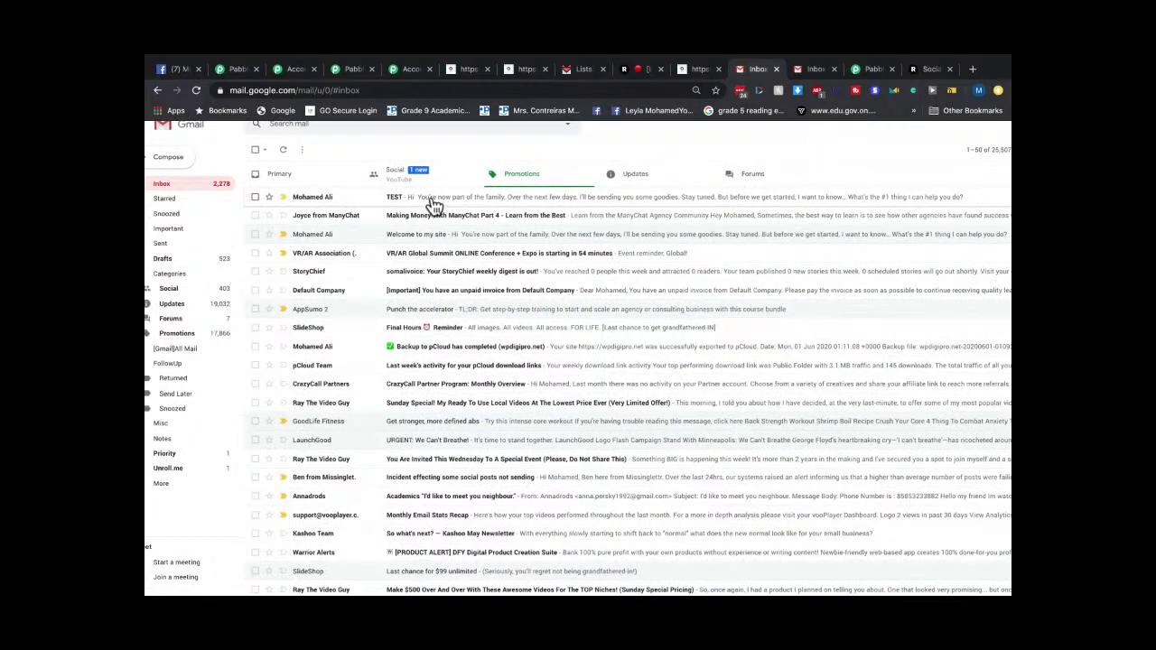
left_click(434, 204)
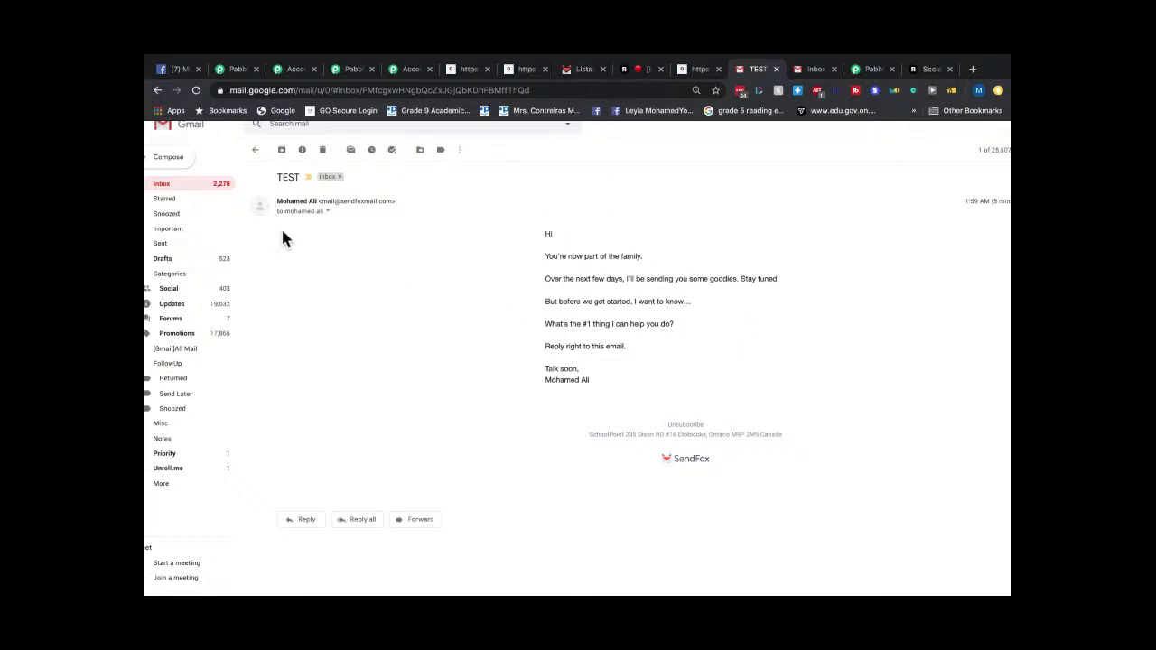
scroll(352, 227, "up", 5)
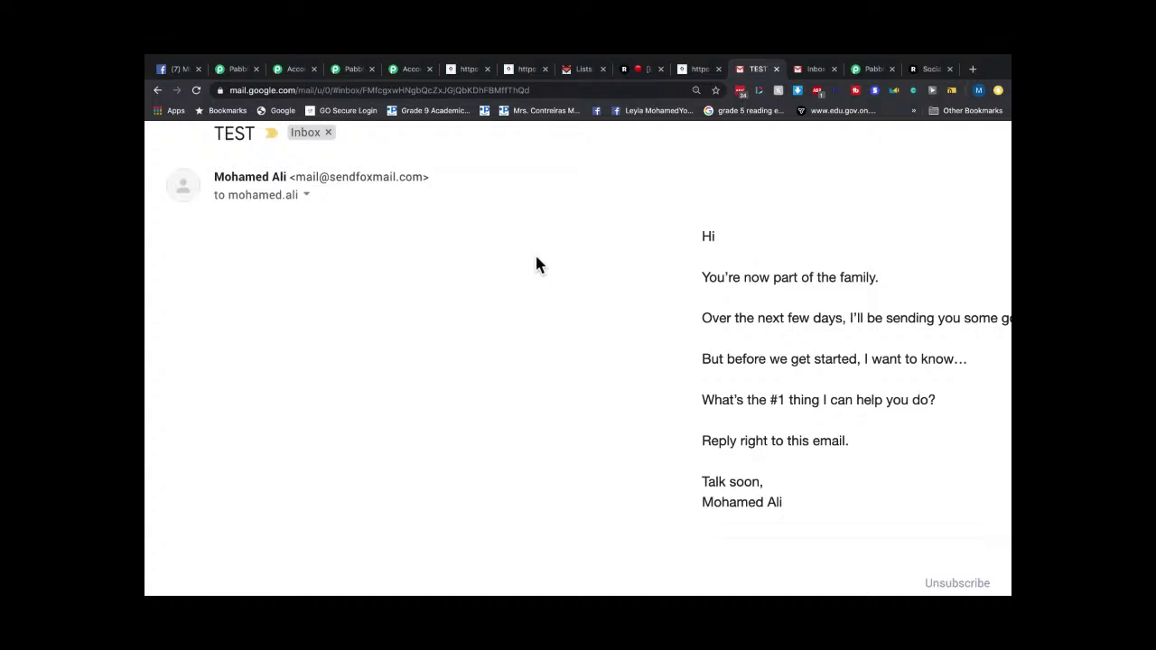
key("super+0")
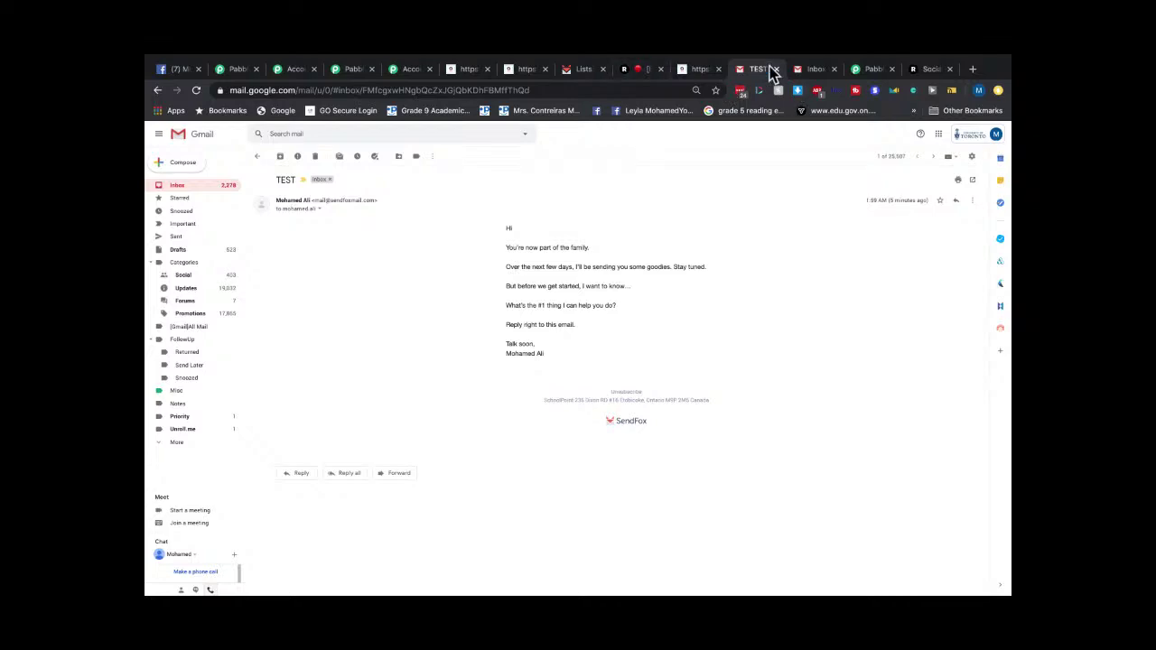
Compare the inbox's Updates and Primary categories, then return to SendFox's My Test Contacts list.
left_click(812, 71)
left_click(589, 176)
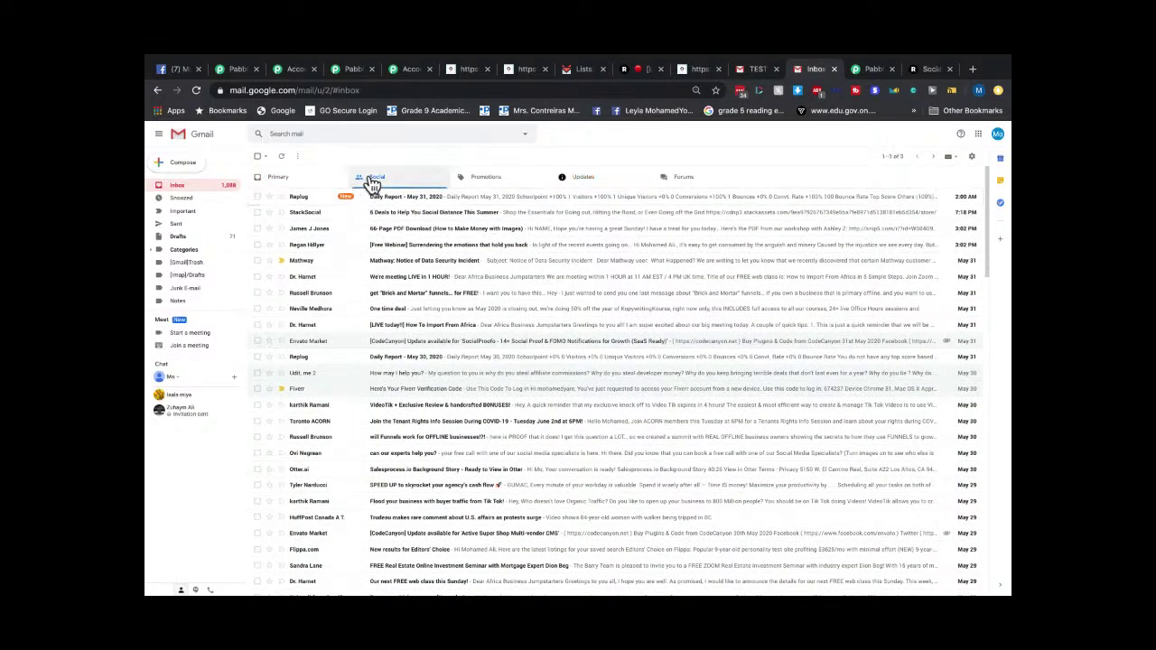
left_click(295, 184)
left_click(576, 187)
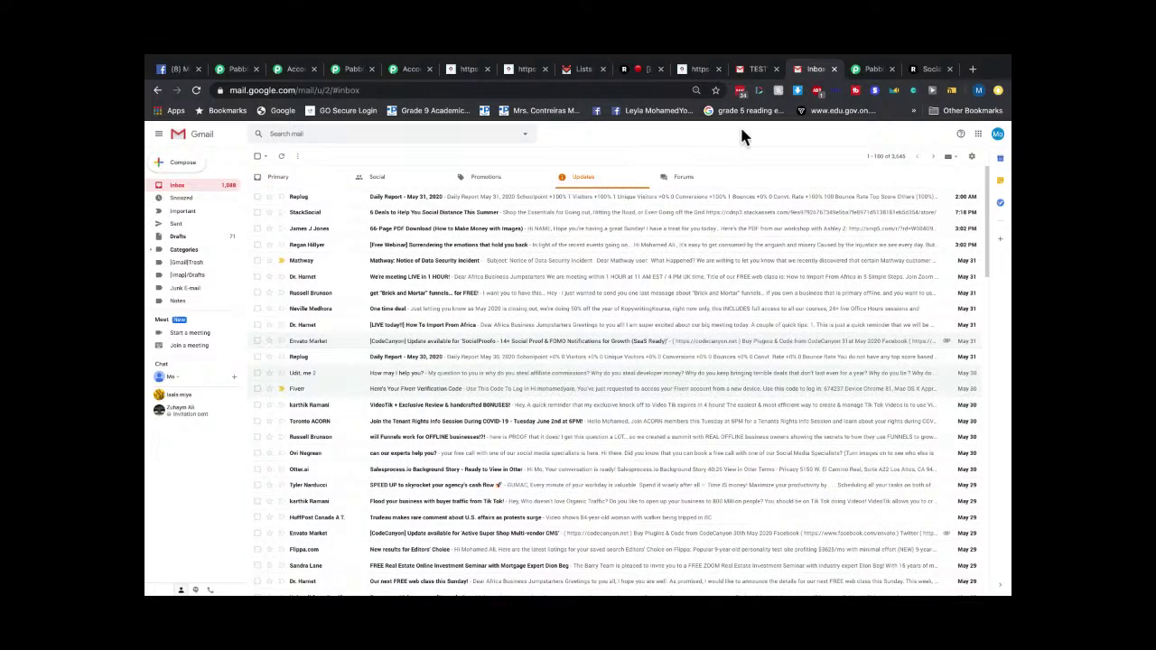
left_click(756, 72)
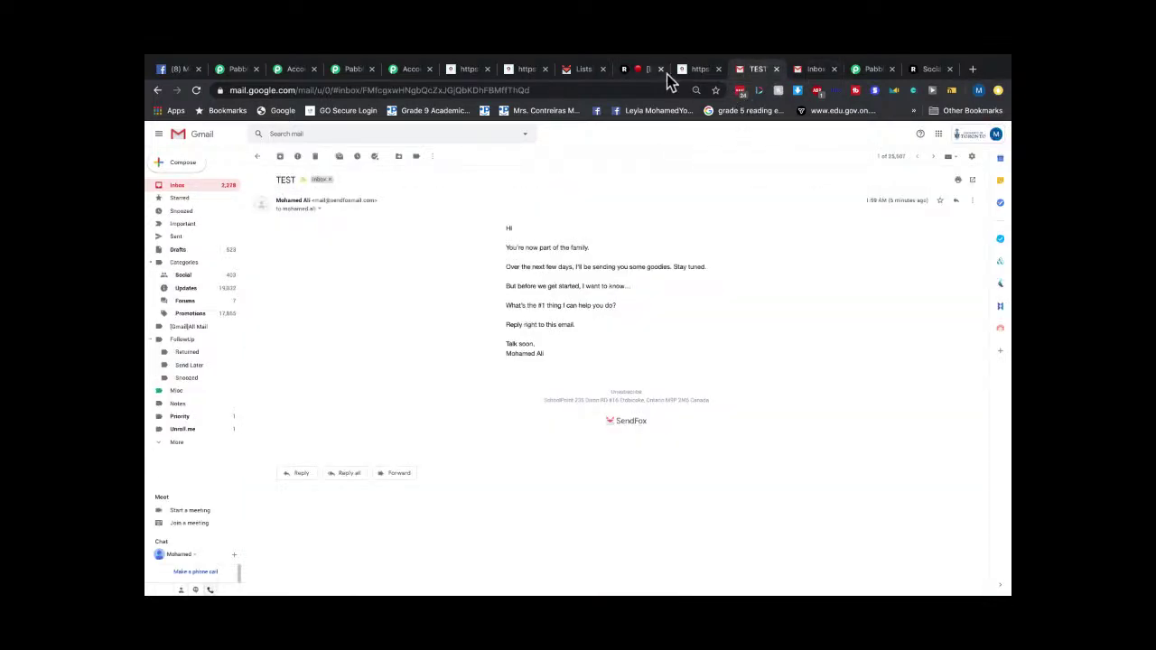
left_click(580, 72)
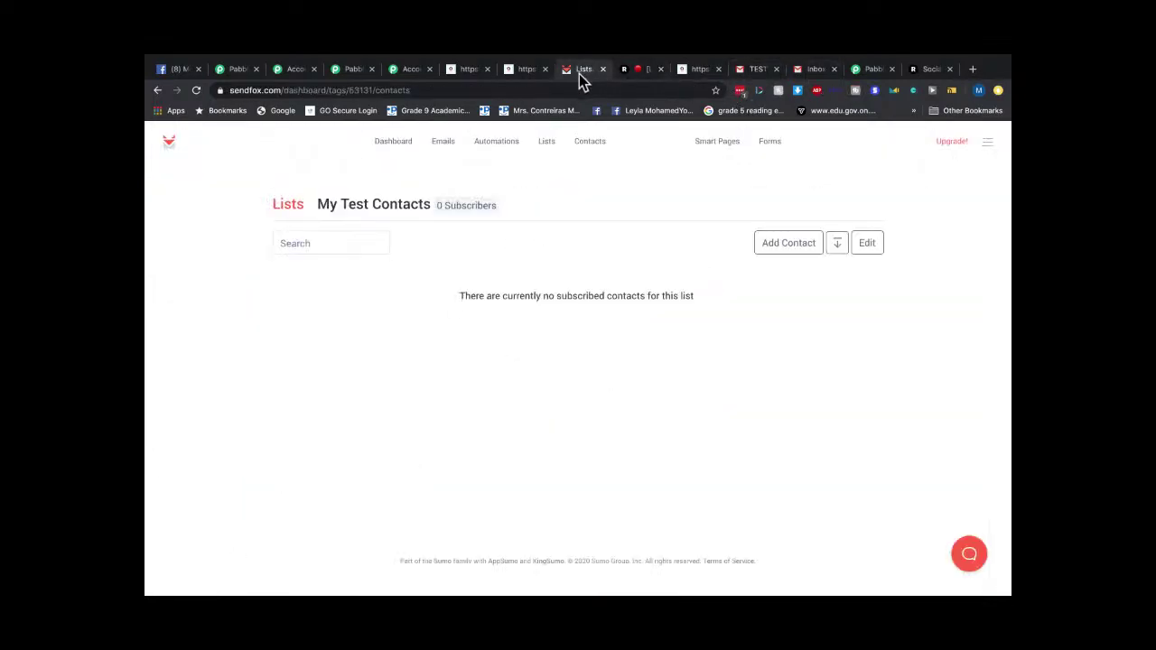
Review SendFox's Dashboard, Emails and Automations pages; contacts still show 0.
left_click(398, 150)
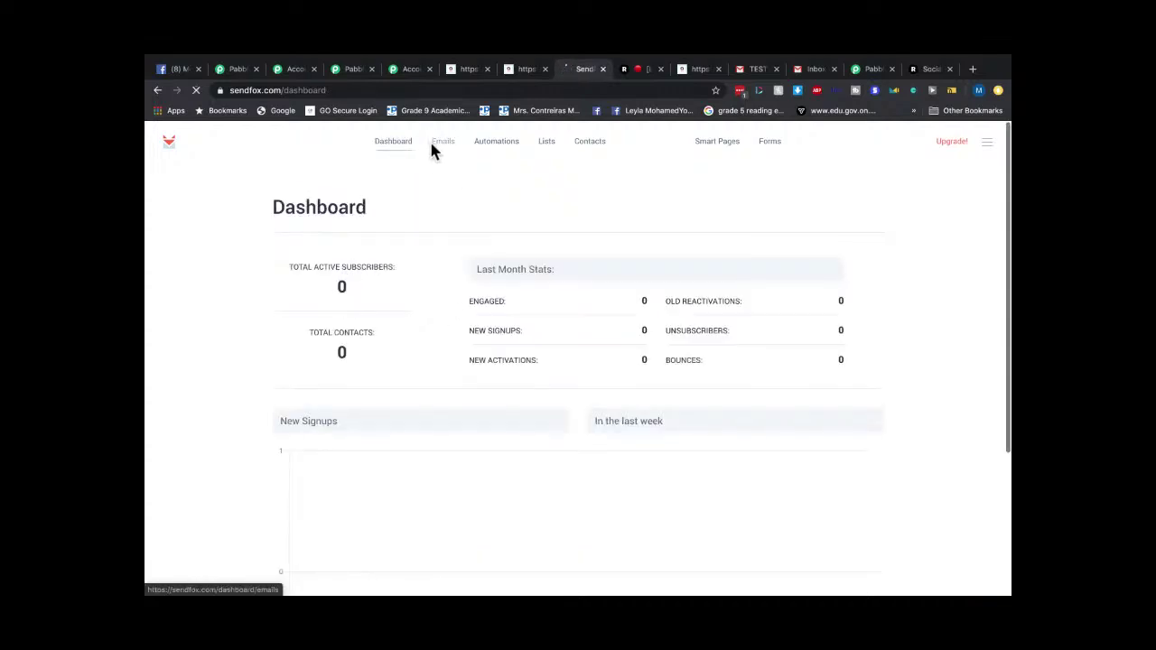
left_click(432, 150)
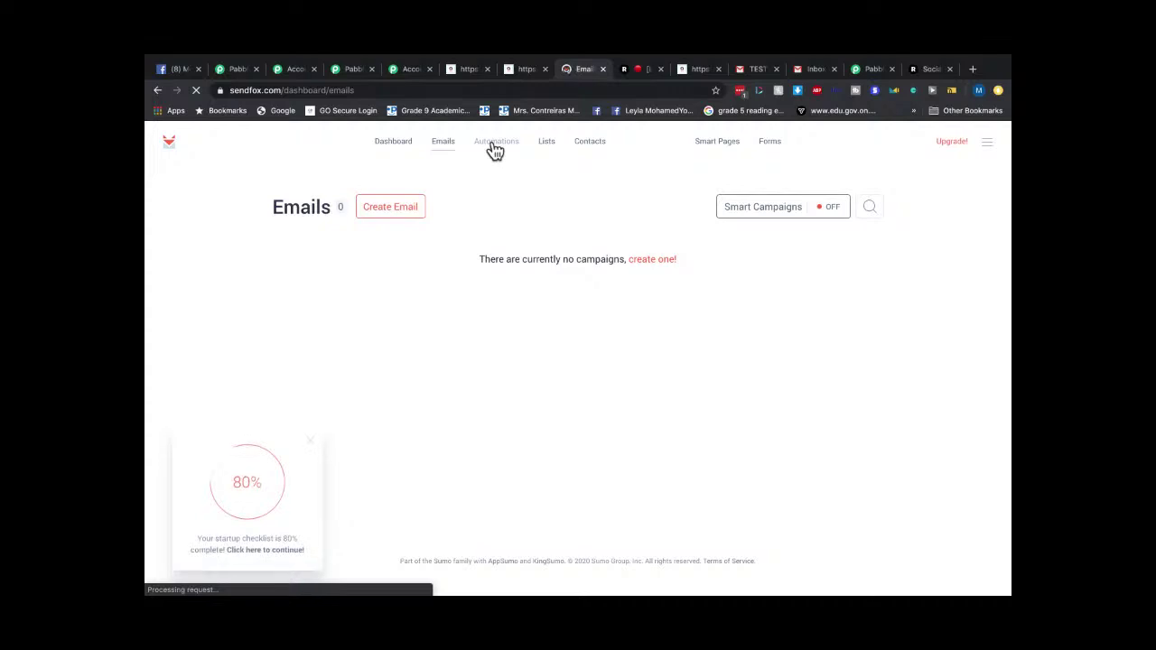
left_click(492, 150)
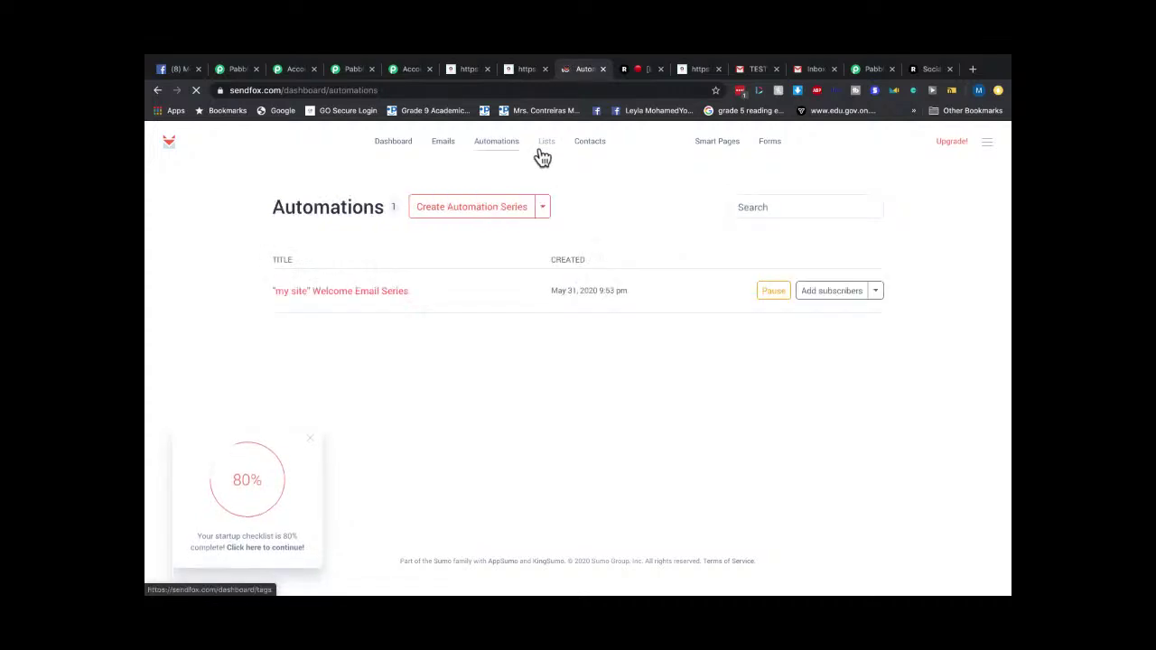
left_click(405, 151)
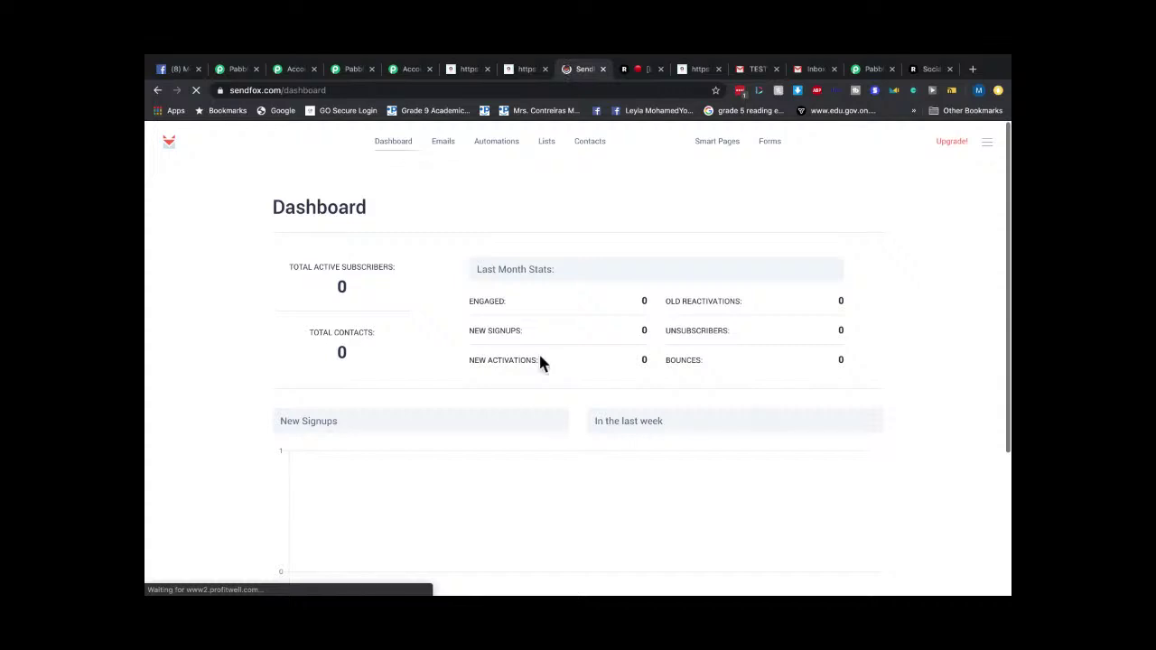
scroll(540, 361, "down", 2)
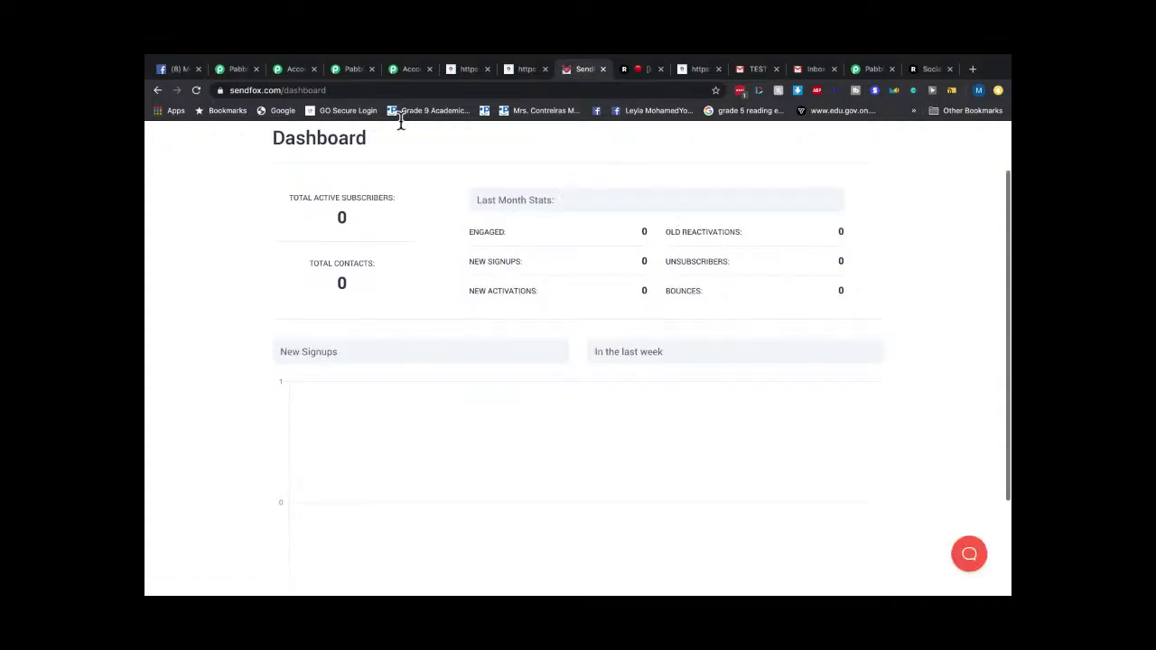
Check the Pabbly Subscription, Pabbly Connect and accounts tabs, ending on the AidaForm success page.
left_click(350, 72)
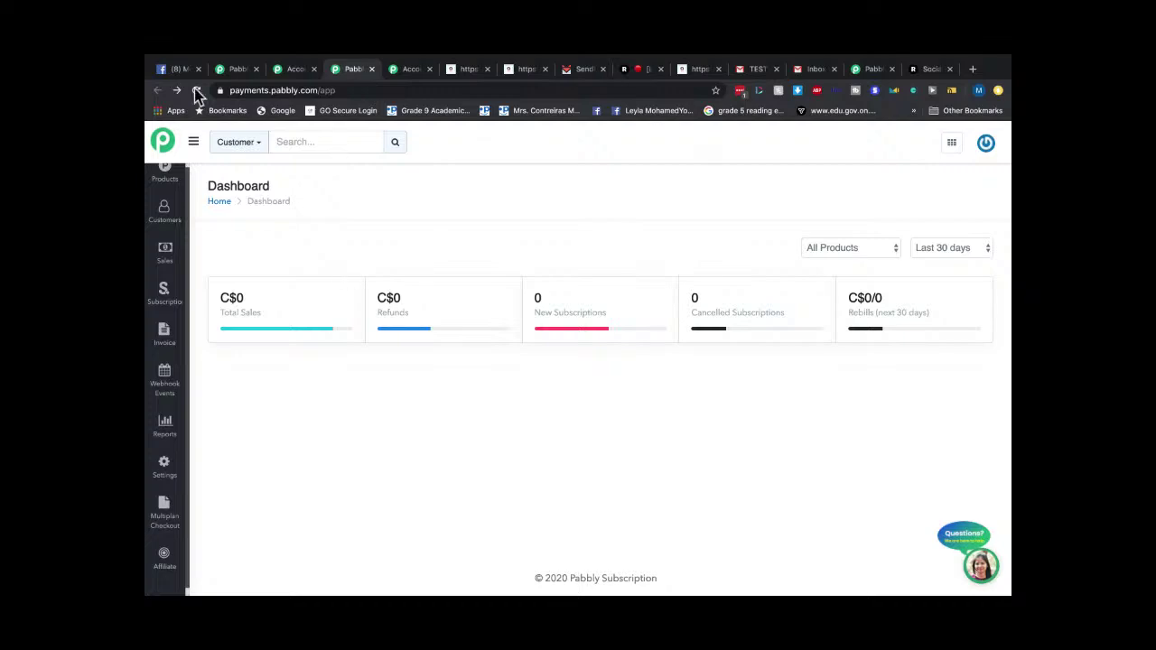
left_click(237, 73)
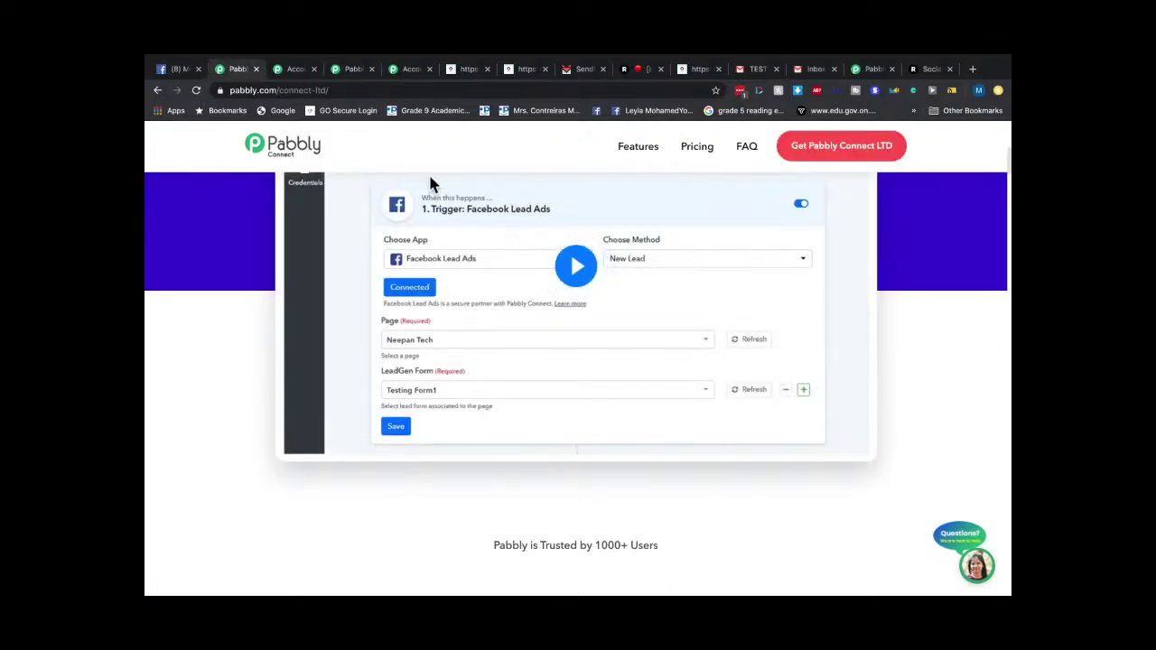
scroll(378, 151, "up", 5)
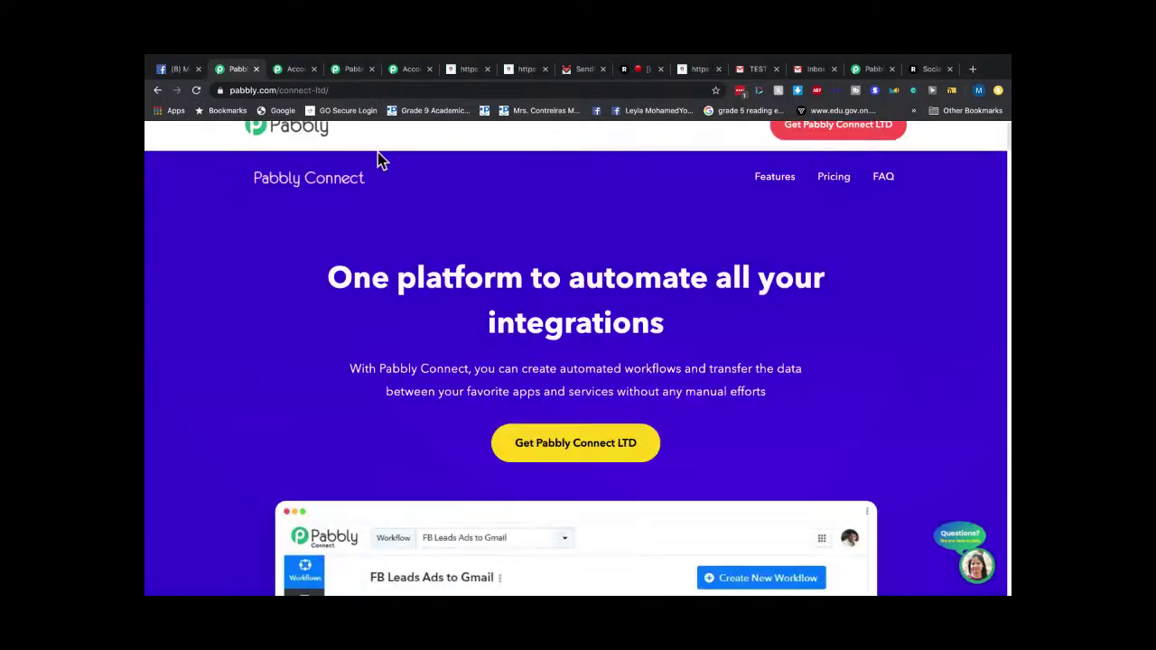
left_click(405, 72)
left_click(458, 72)
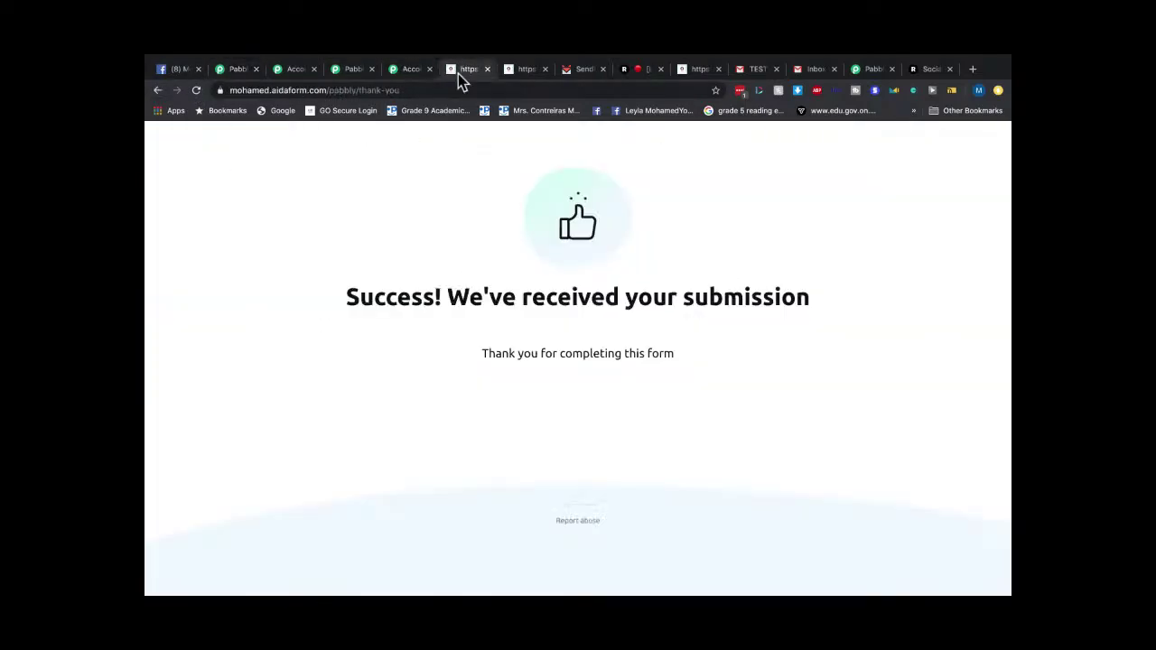
Confirm SendFox's dashboard, Lists and Contacts pages still show no contacts, then go to Pabbly's All Apps.
left_click(409, 72)
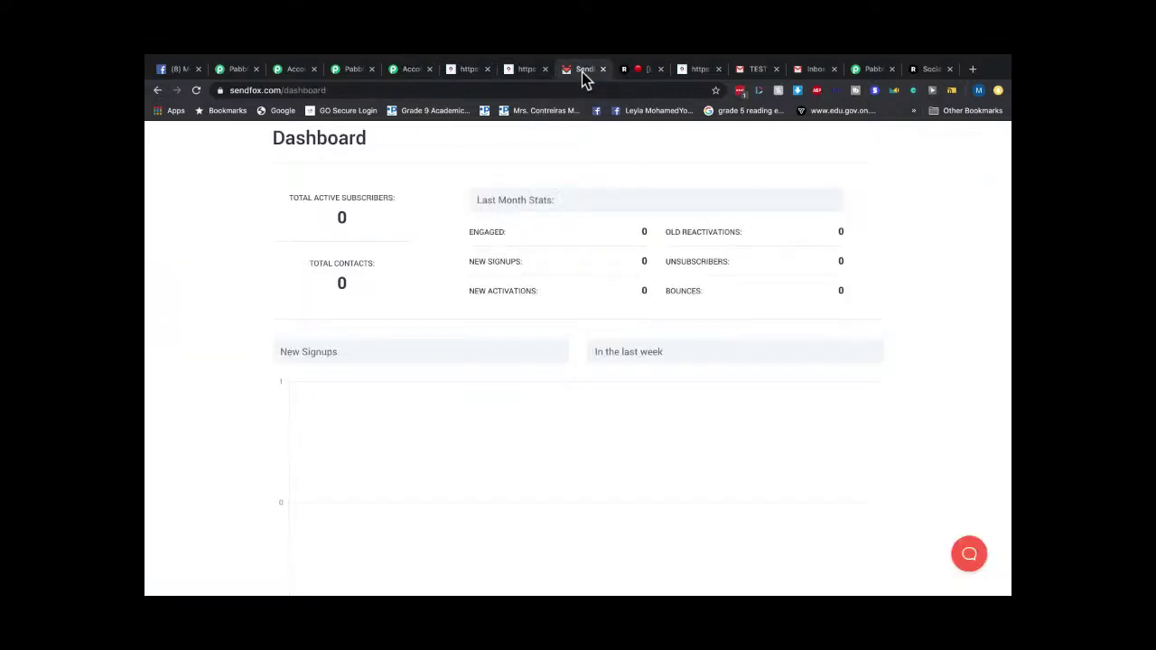
scroll(422, 171, "up", 2)
left_click(385, 140)
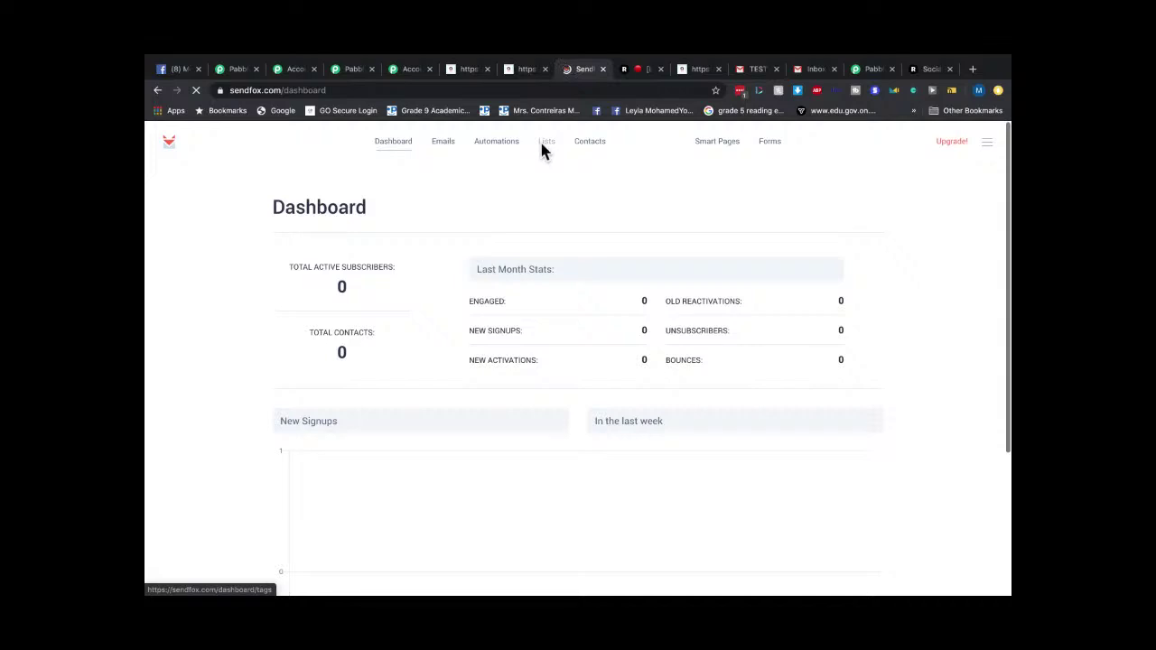
left_click(542, 144)
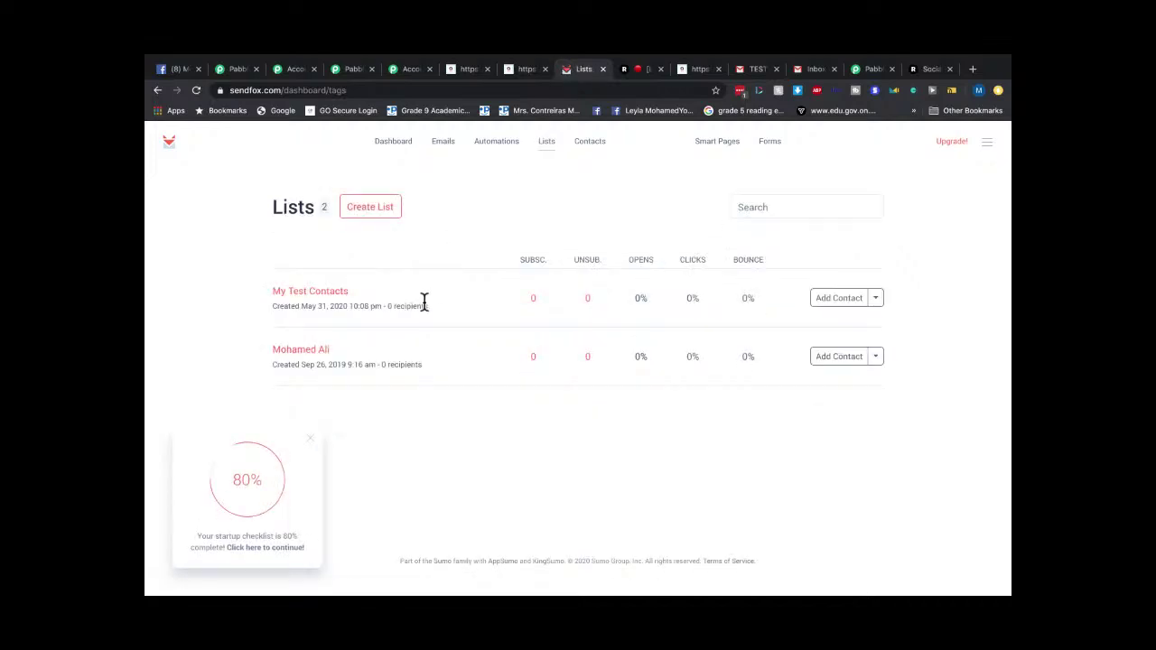
left_click(597, 150)
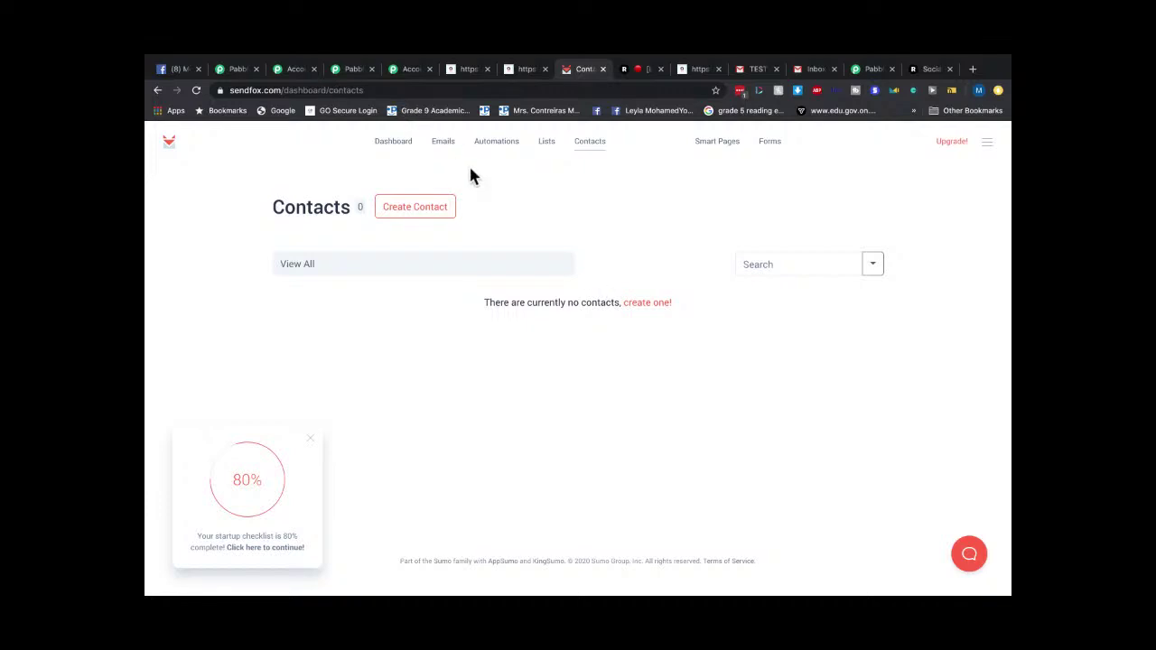
left_click(411, 71)
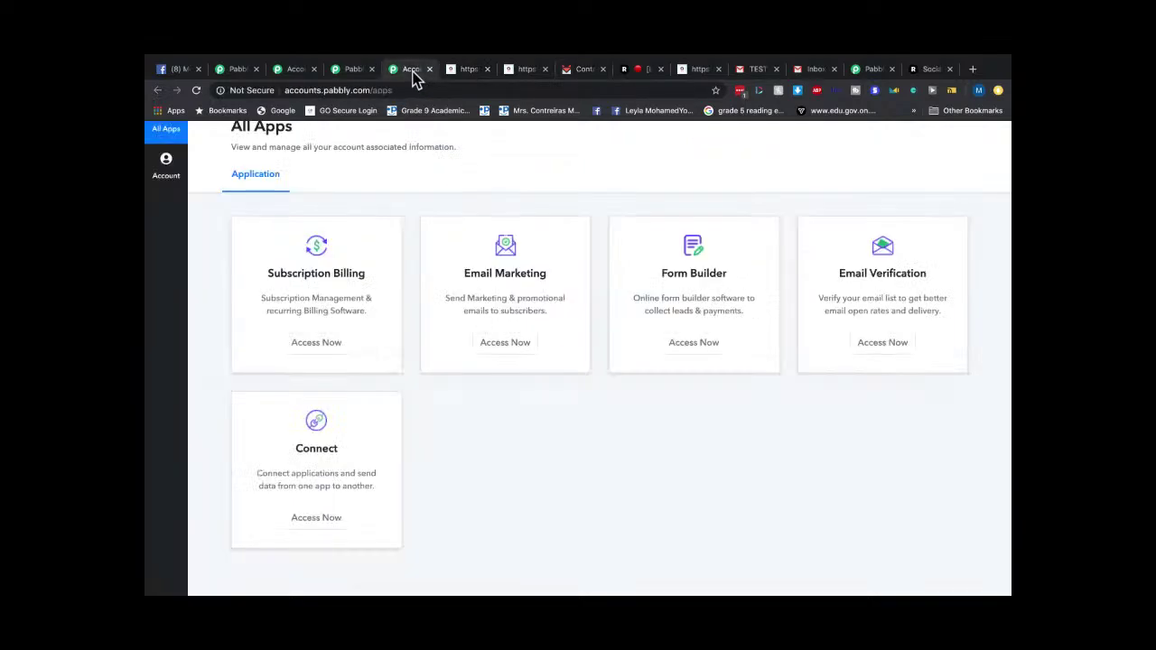
Open the Aidasendfox workflow in Pabbly Connect.
scroll(380, 207, "up", 1)
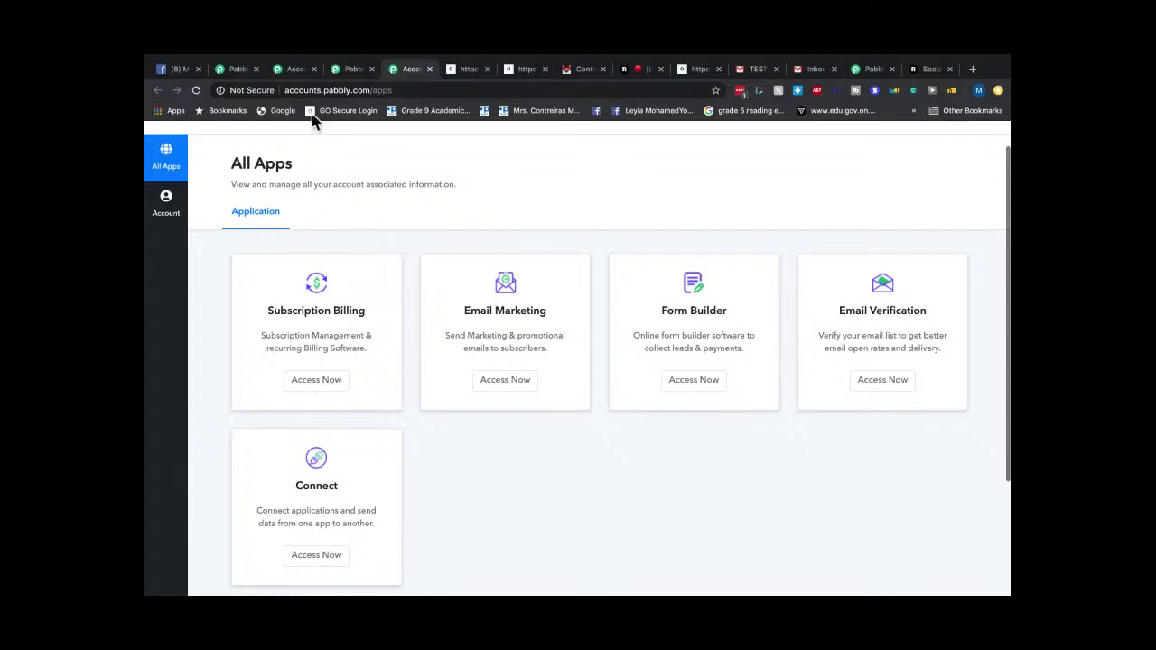
left_click(873, 70)
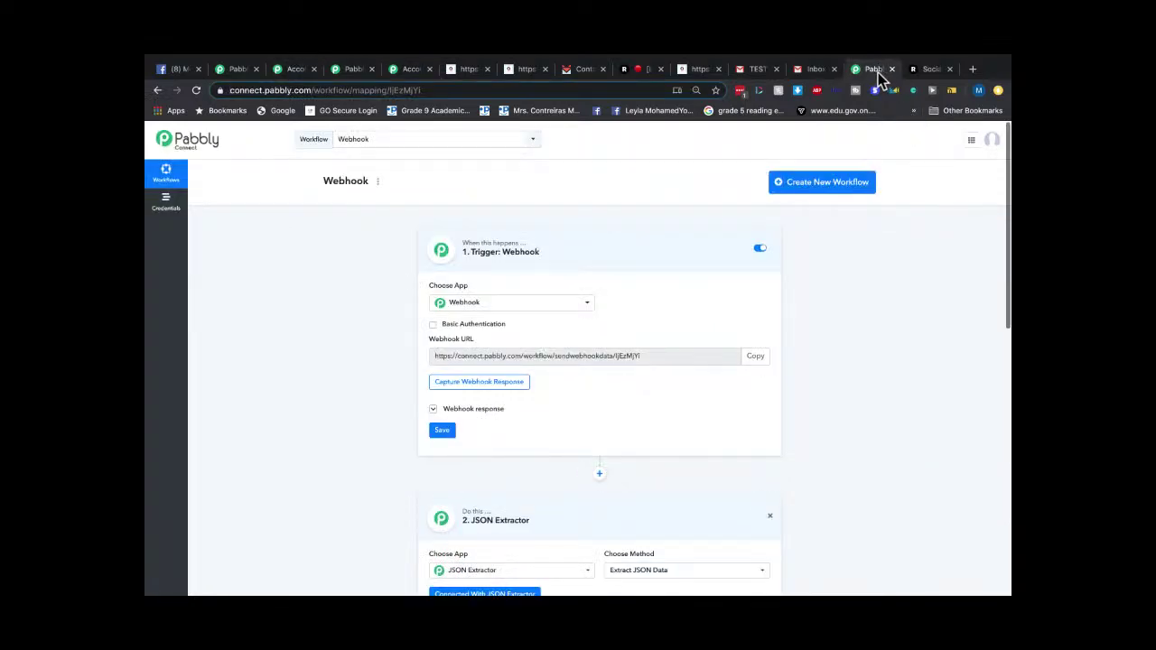
scroll(548, 280, "down", 1)
left_click(372, 138)
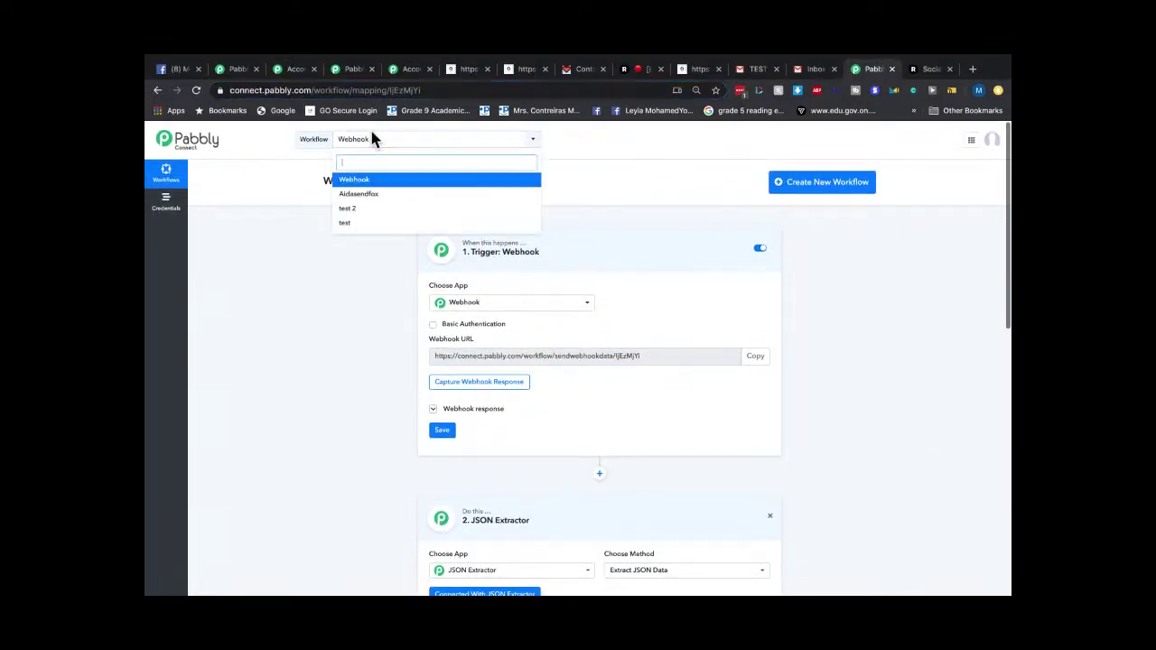
left_click(354, 194)
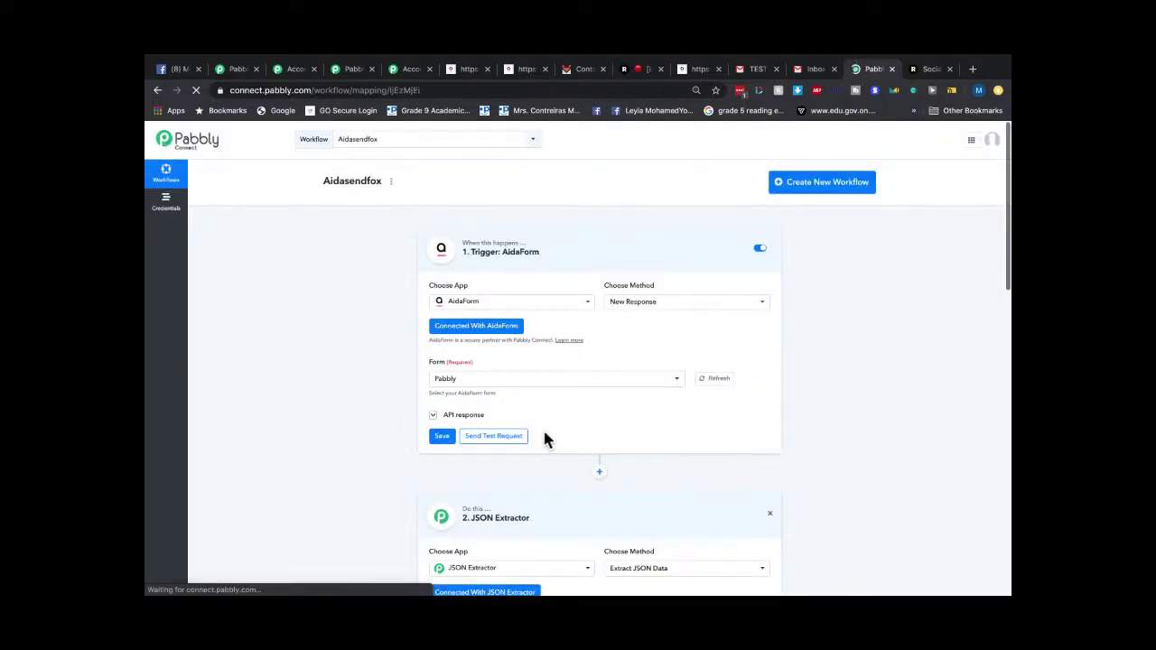
Send a test request for the AidaForm trigger and save it.
scroll(543, 428, "down", 1)
left_click(488, 385)
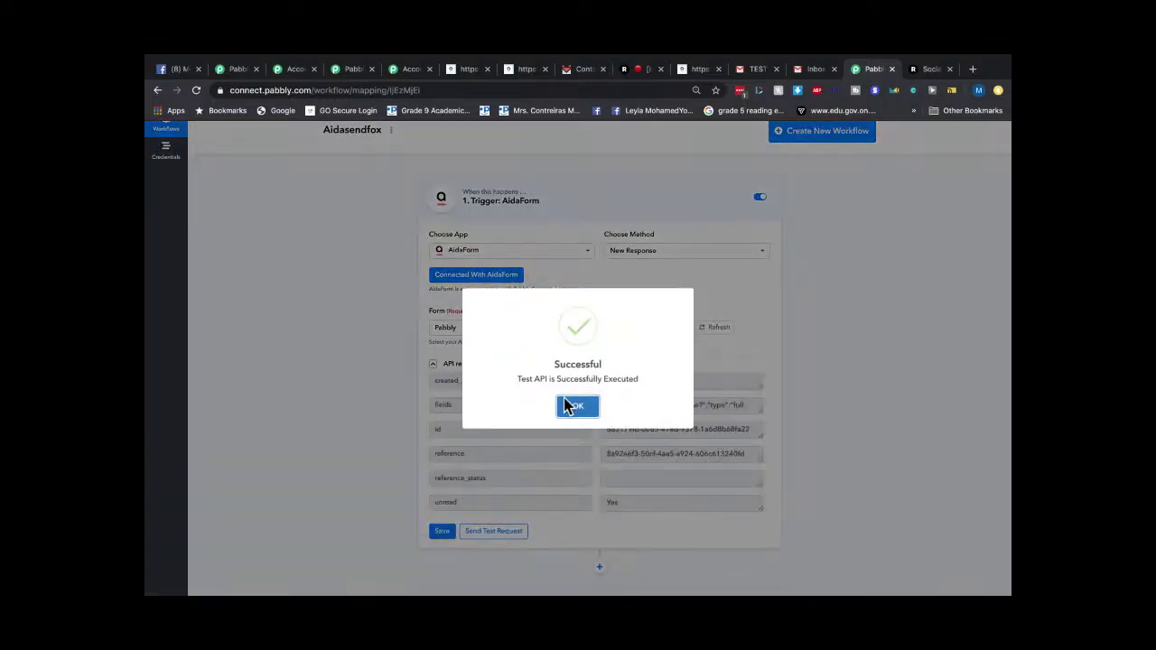
left_click(573, 407)
left_click(447, 533)
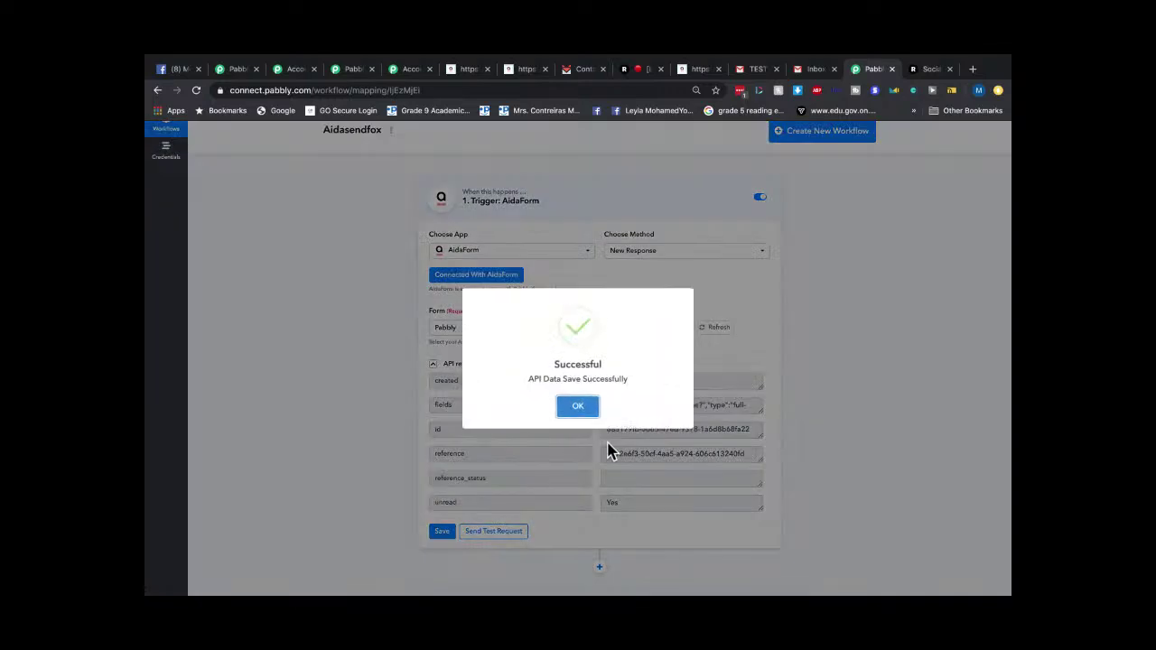
left_click(588, 404)
Test and save the JSON Extractor step, confirming each success message.
scroll(560, 405, "down", 1)
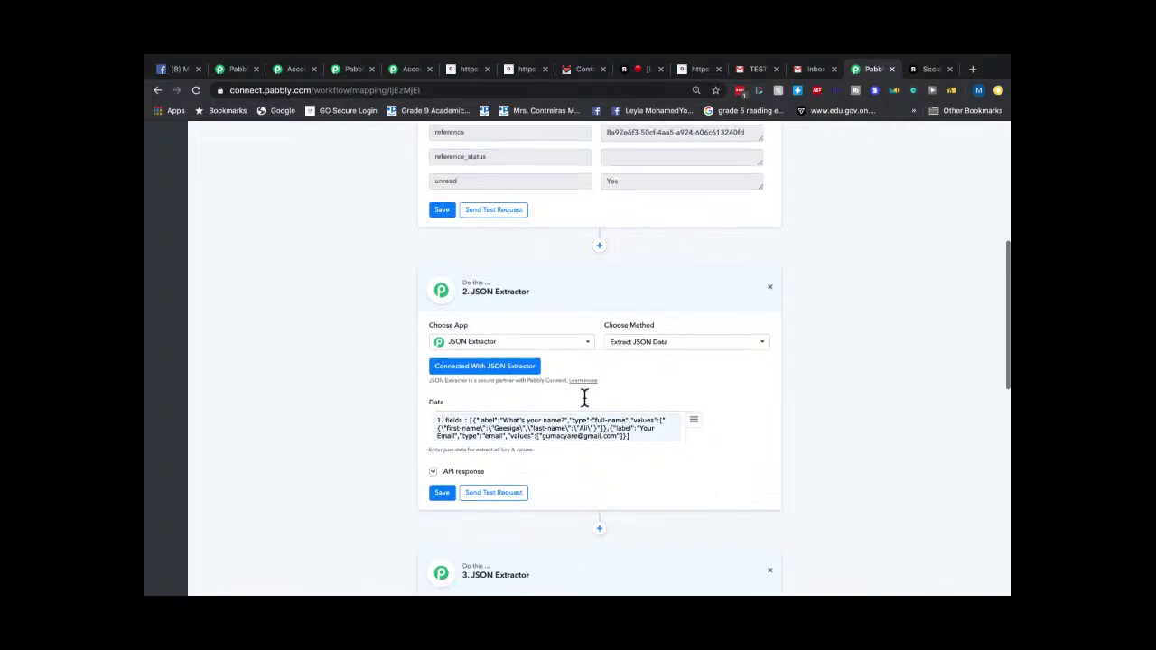
left_click(494, 419)
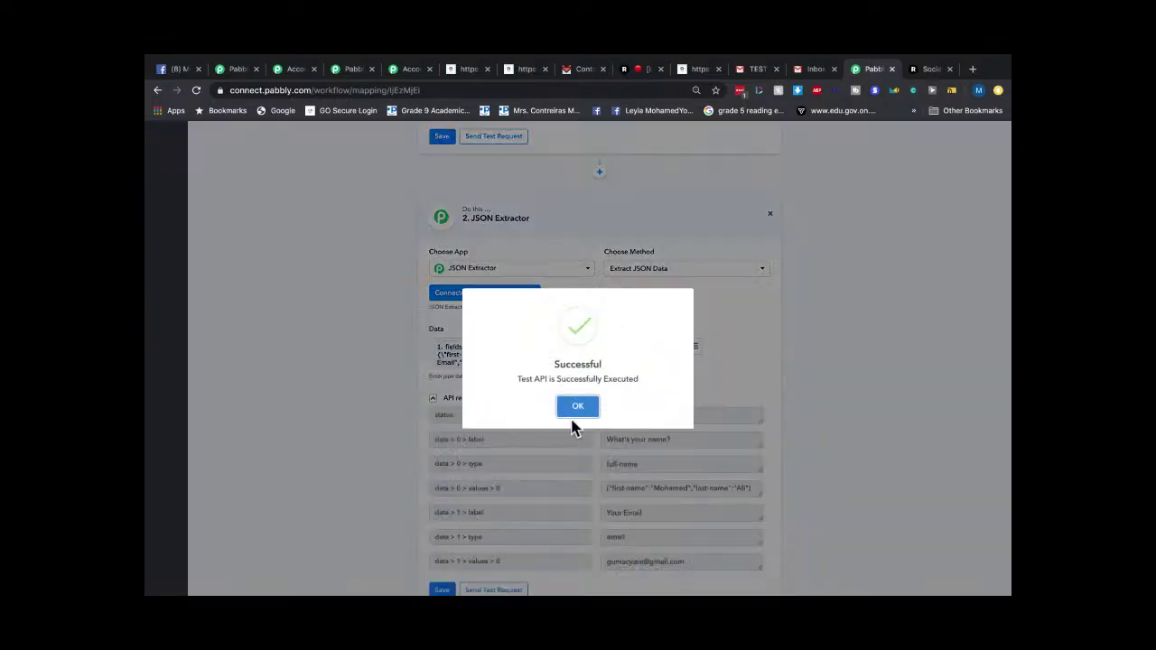
left_click(575, 404)
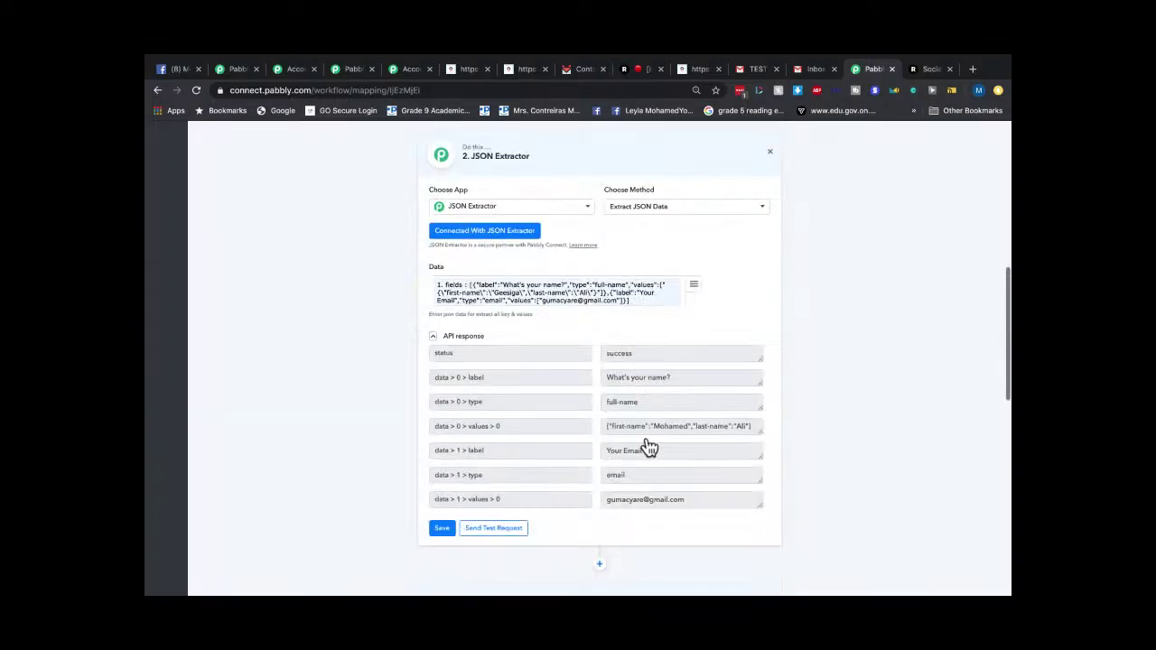
left_click(442, 368)
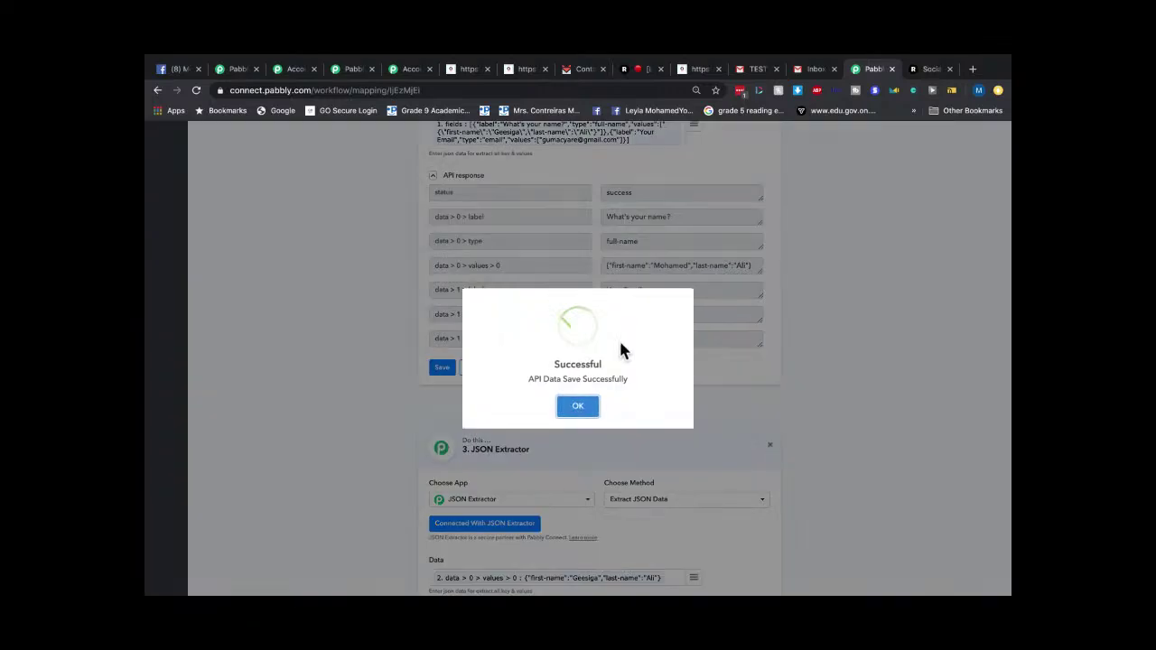
left_click(577, 407)
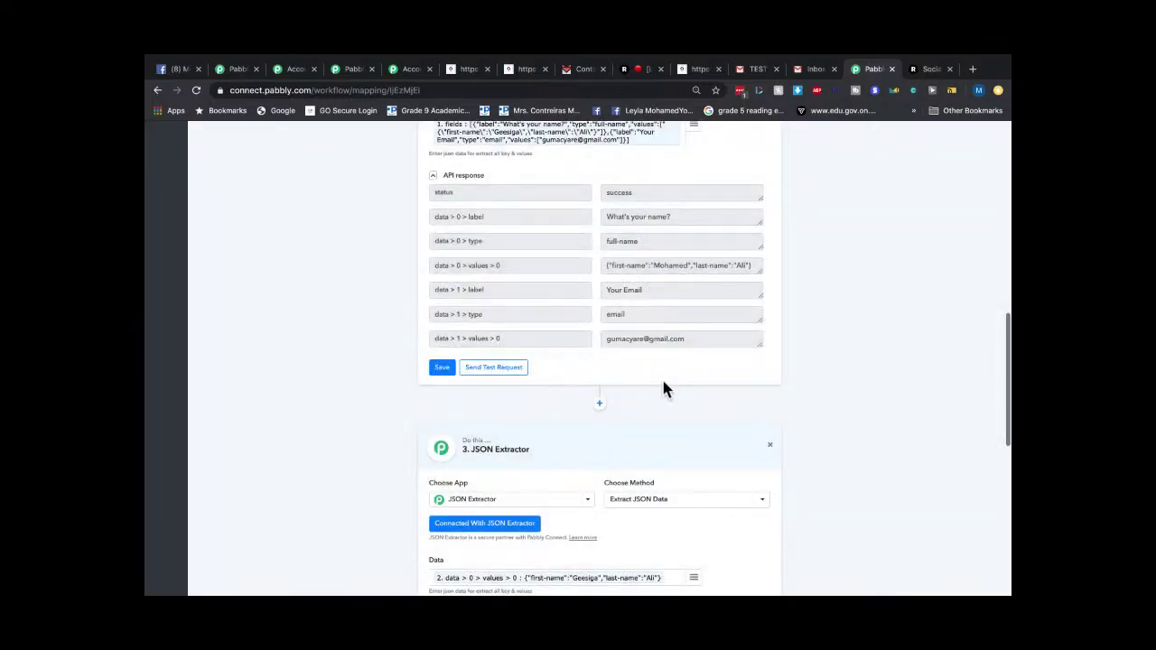
scroll(662, 378, "down", 1)
scroll(662, 378, "down", 3)
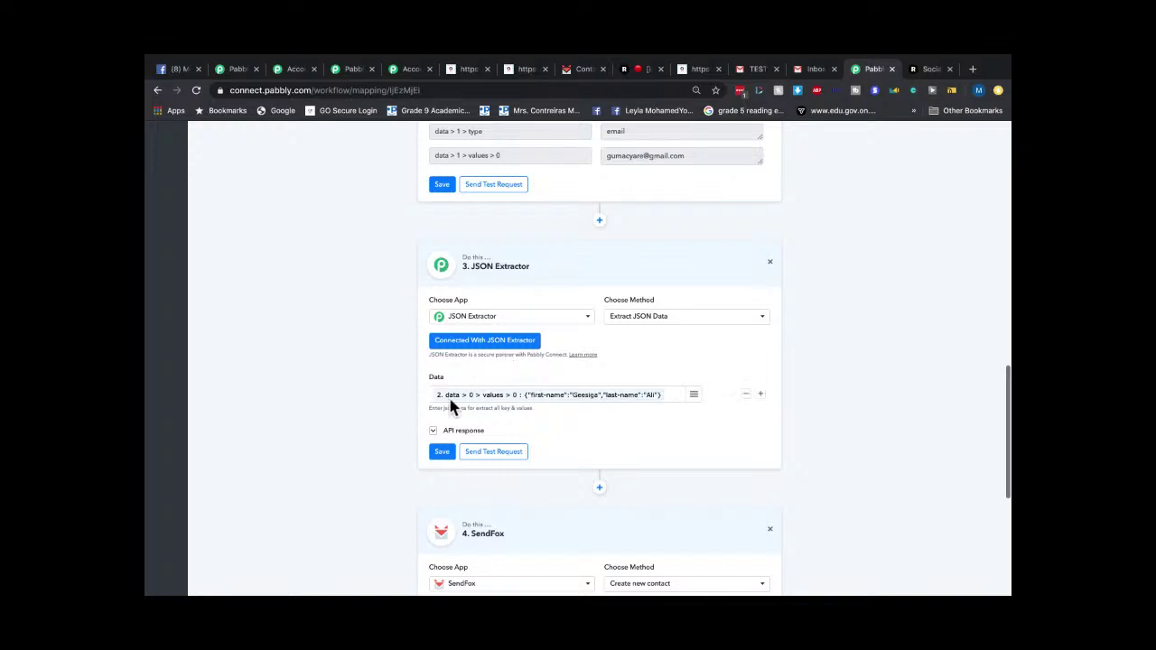
left_click(483, 452)
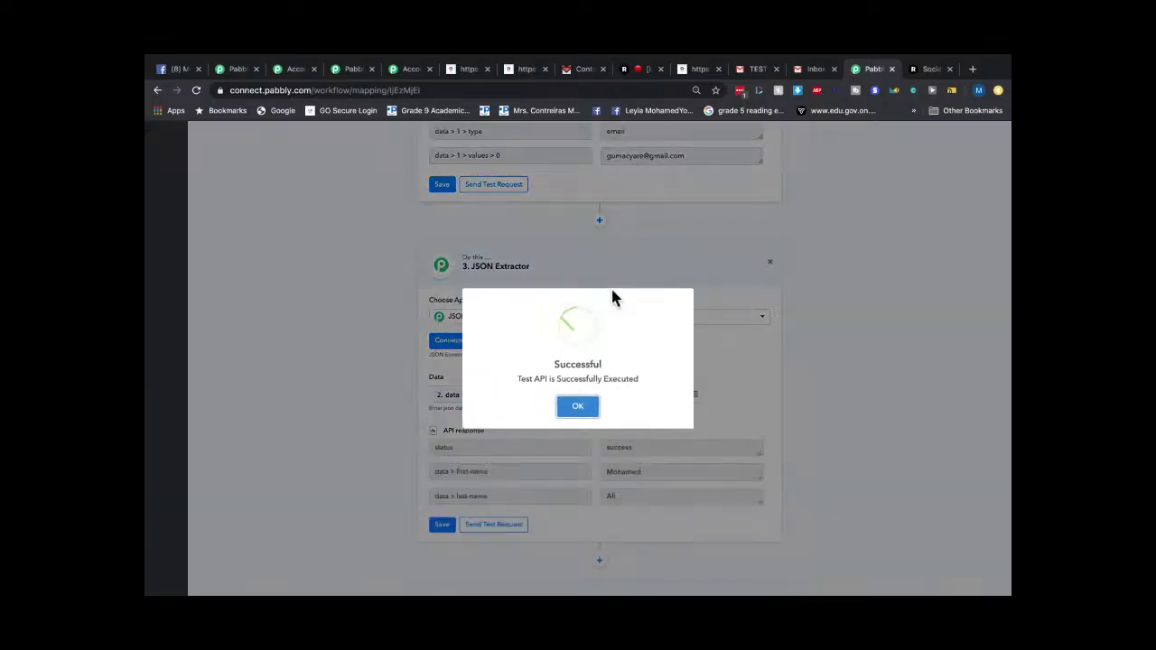
left_click(591, 418)
scroll(668, 440, "down", 2)
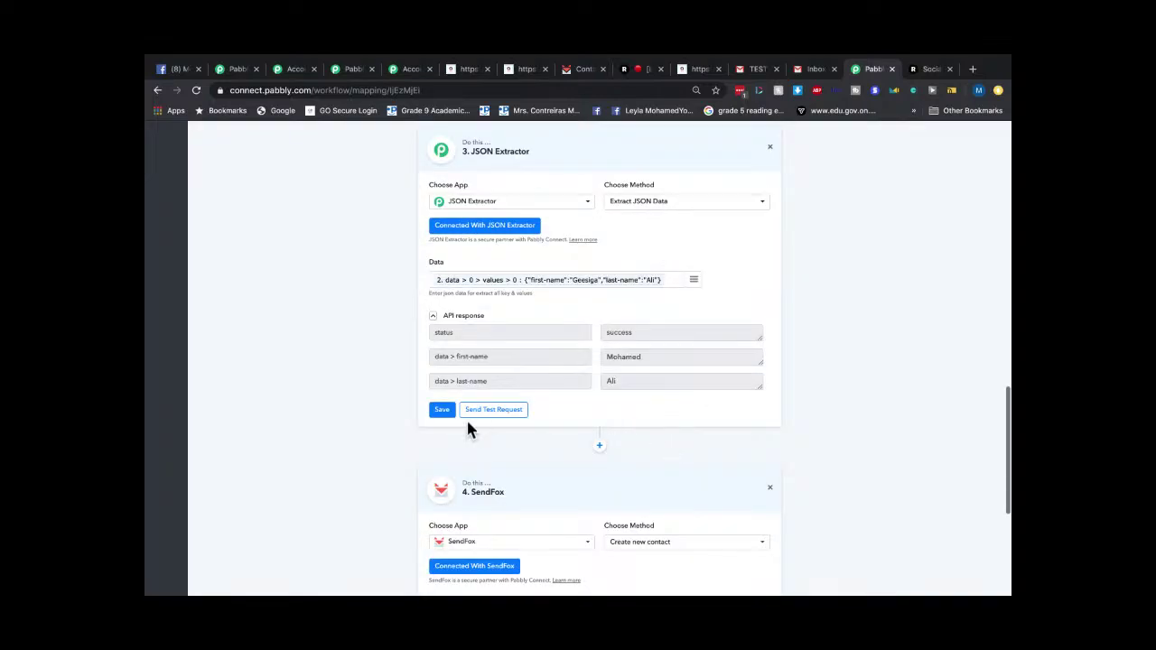
left_click(440, 409)
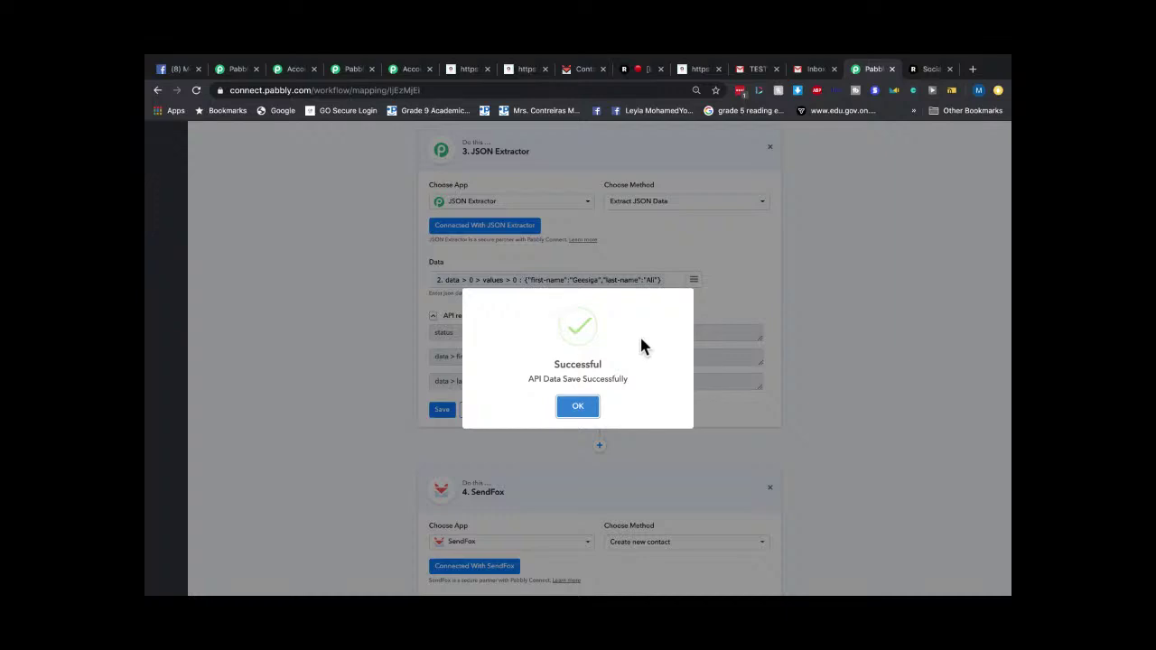
left_click(569, 408)
Test and save the SendFox 'Create new contact' step, creating the contact record.
scroll(620, 434, "down", 4)
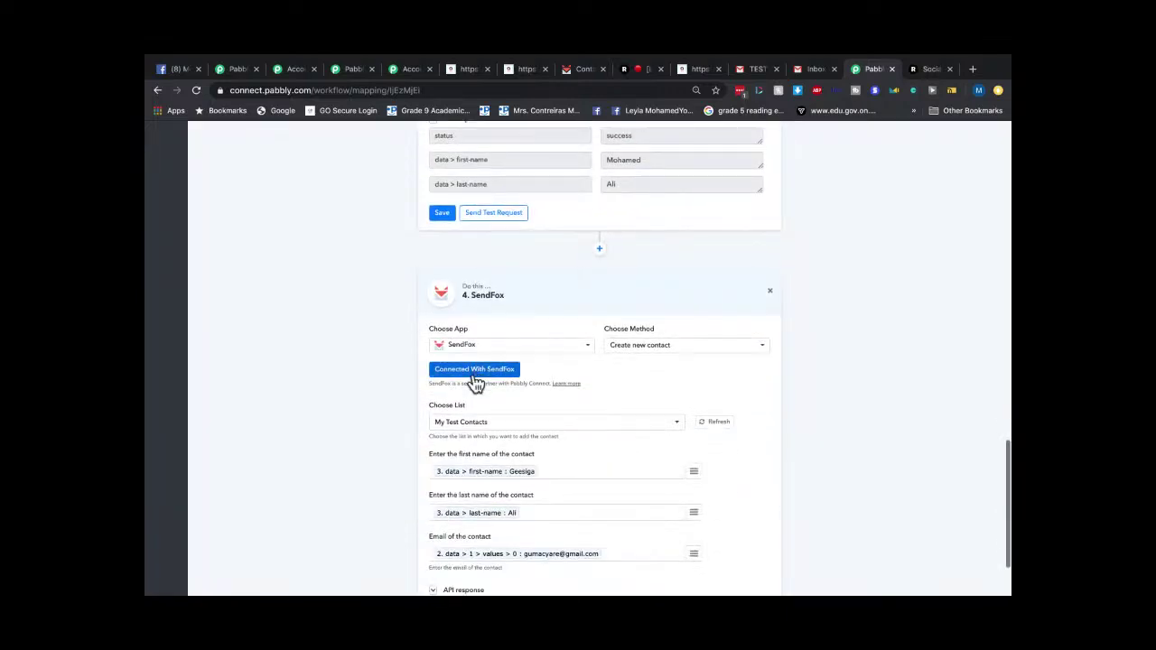
scroll(476, 384, "down", 2)
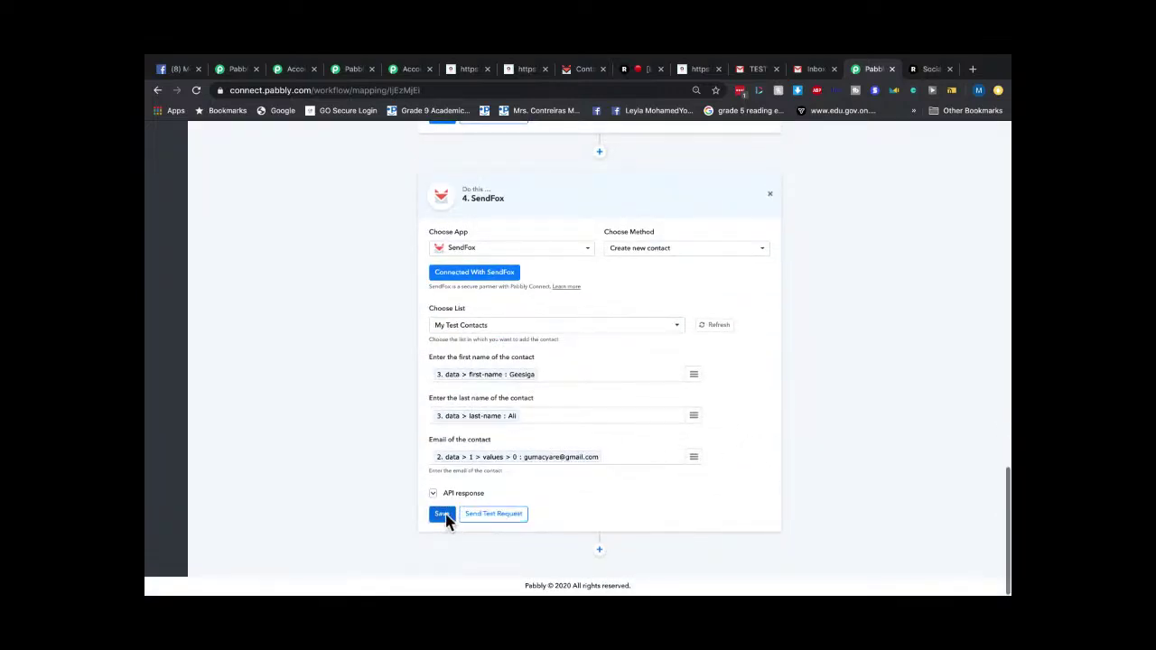
left_click(478, 514)
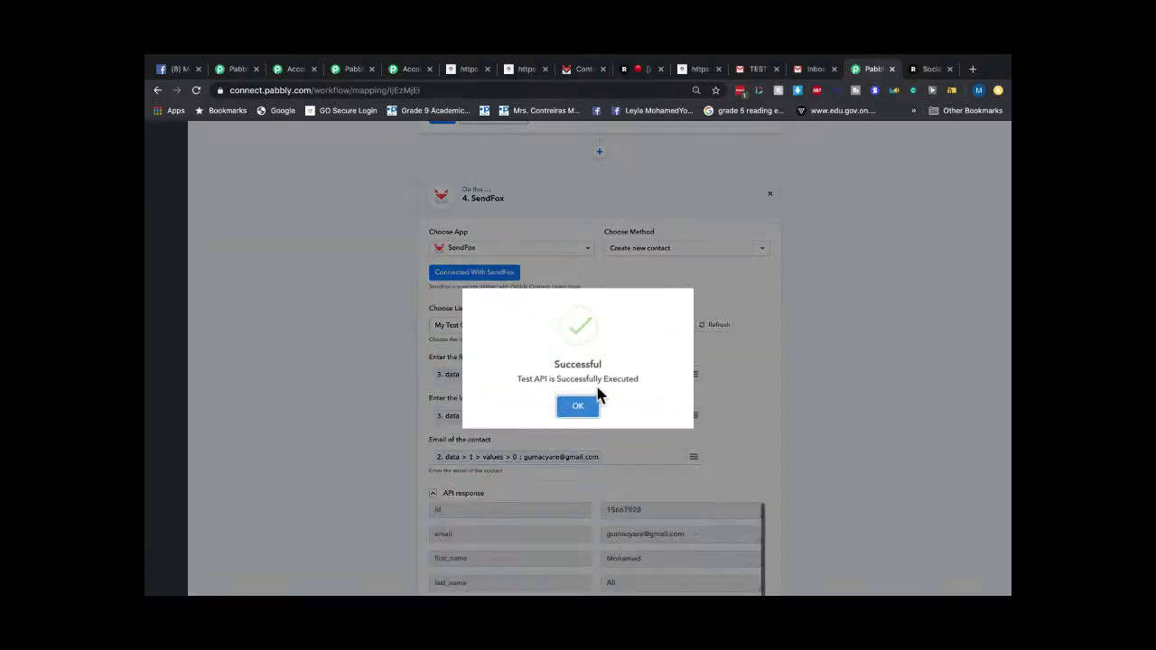
left_click(580, 407)
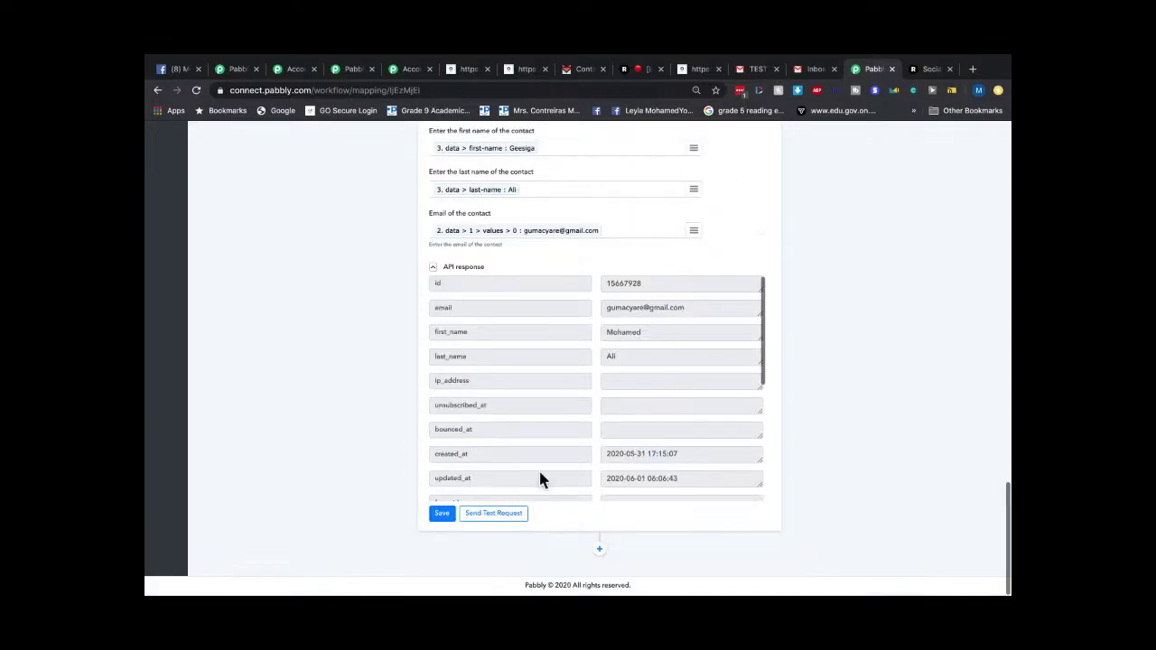
left_click(452, 521)
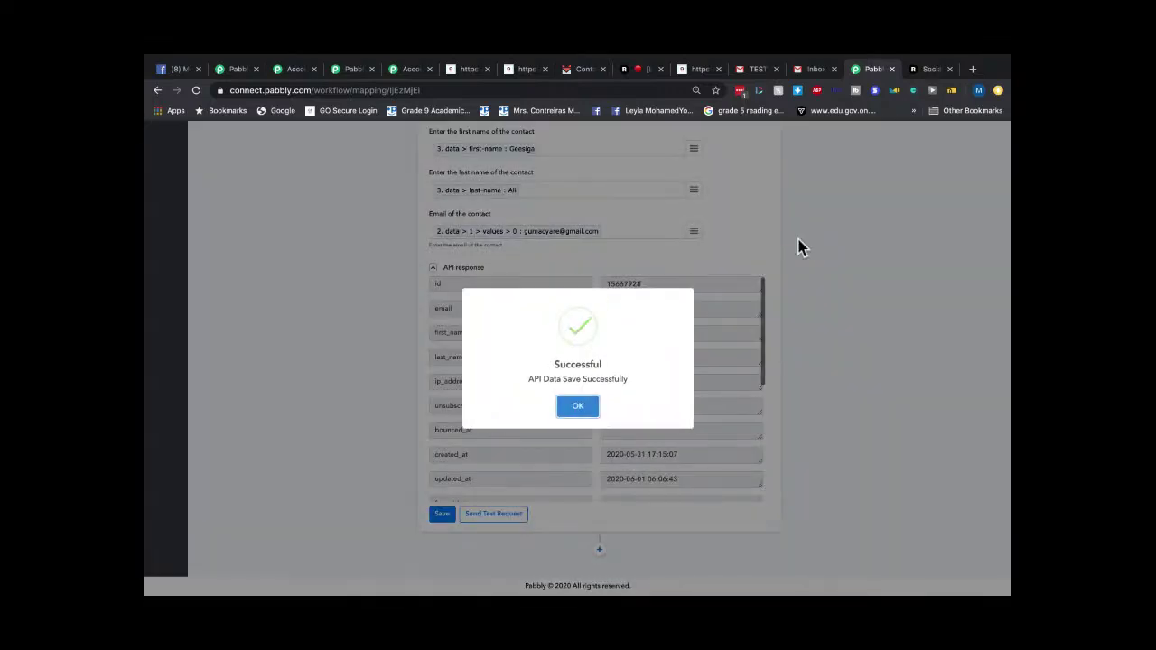
left_click(716, 280)
scroll(742, 309, "up", 10)
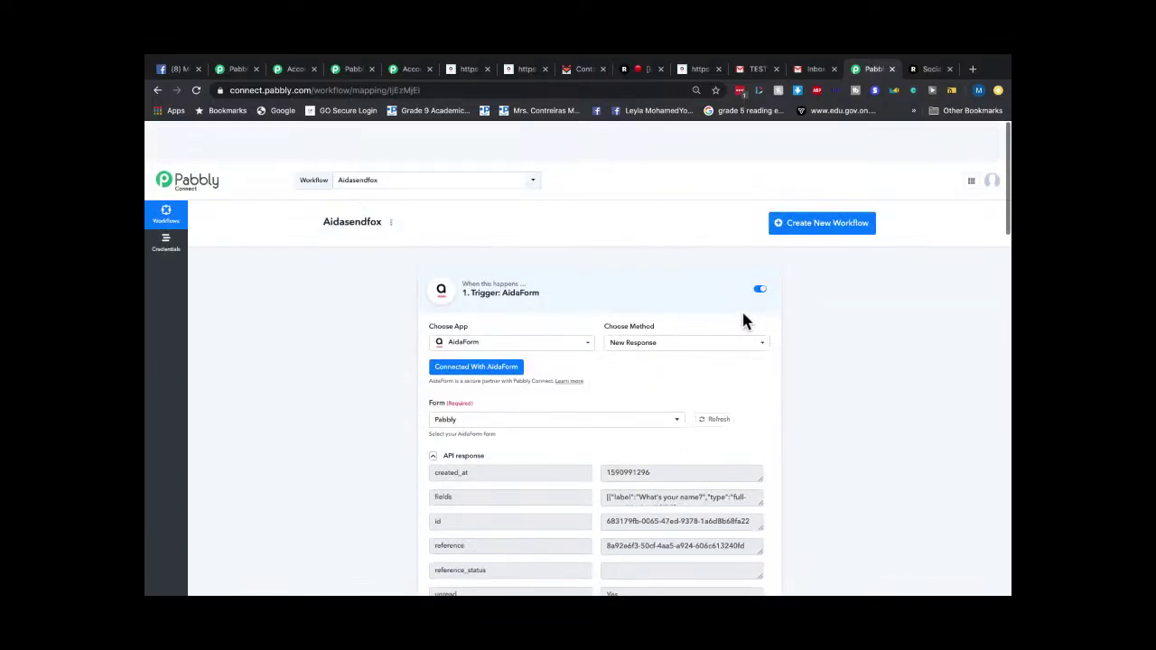
left_click(425, 143)
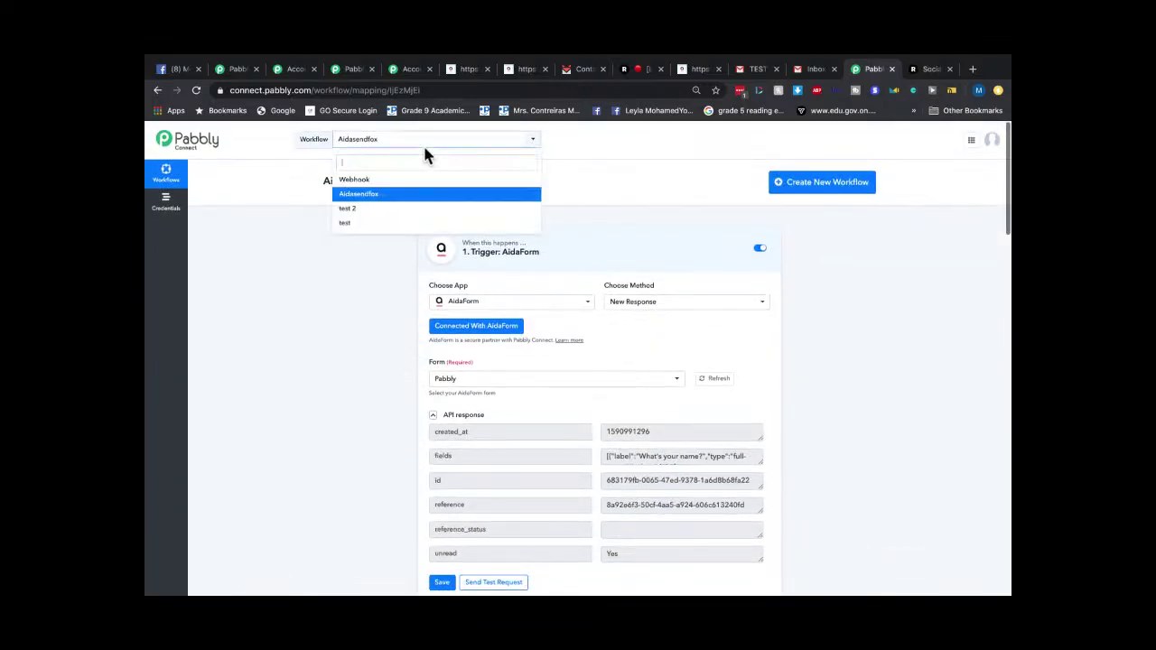
Switch to the Webhook workflow and save its trigger step.
left_click(383, 182)
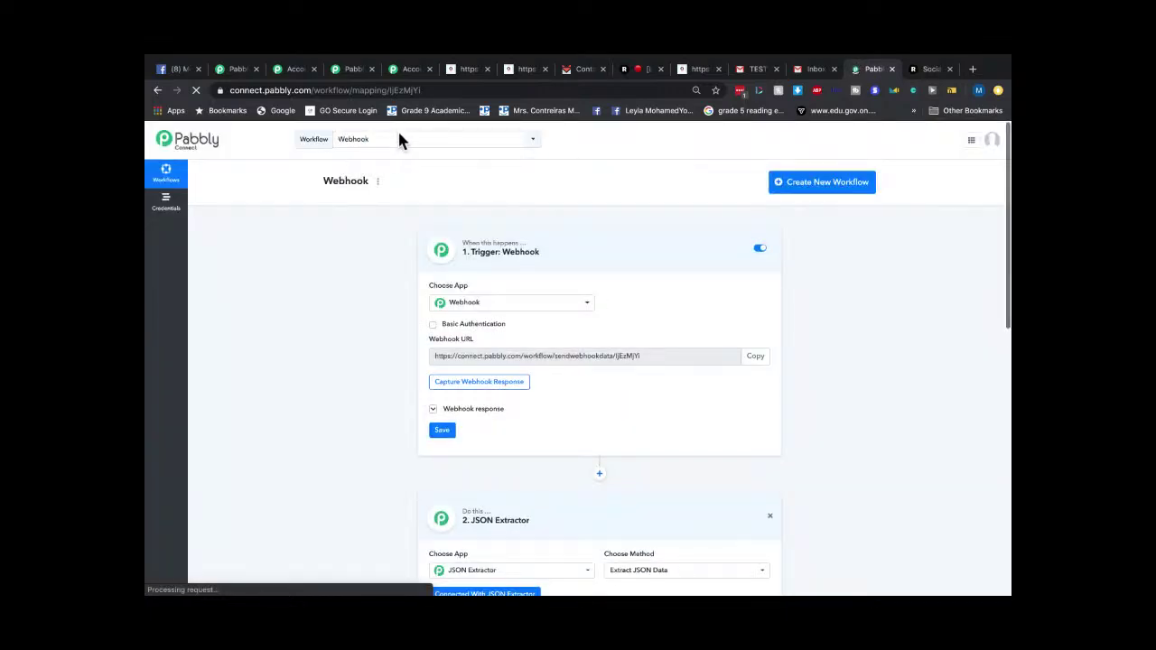
left_click(398, 137)
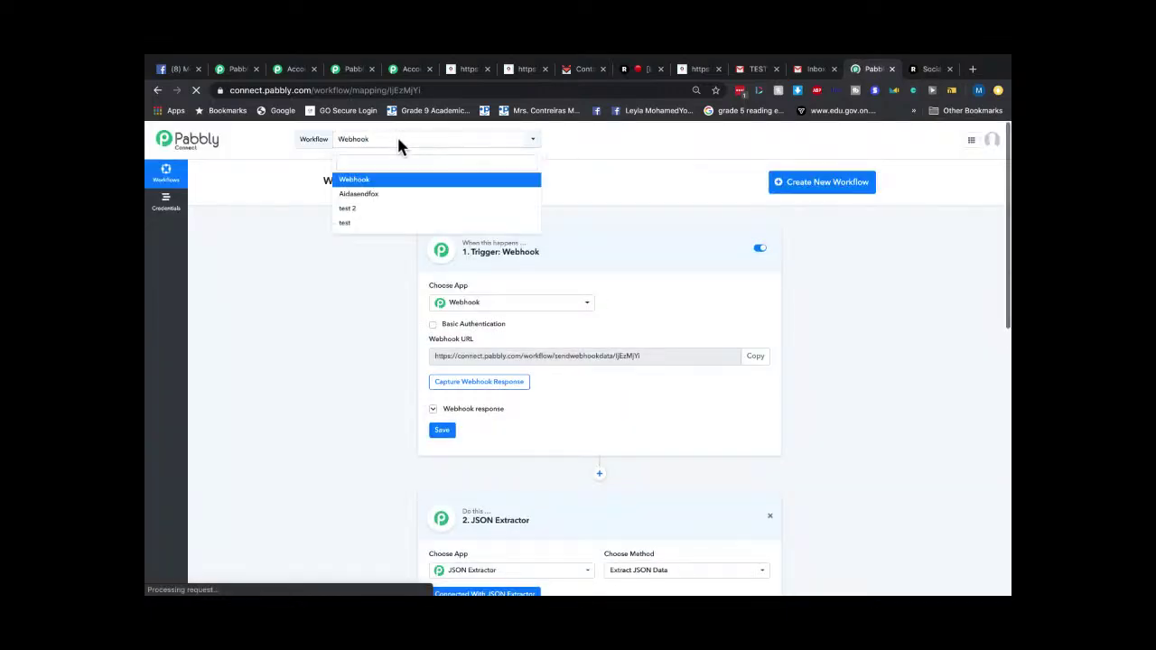
left_click(380, 184)
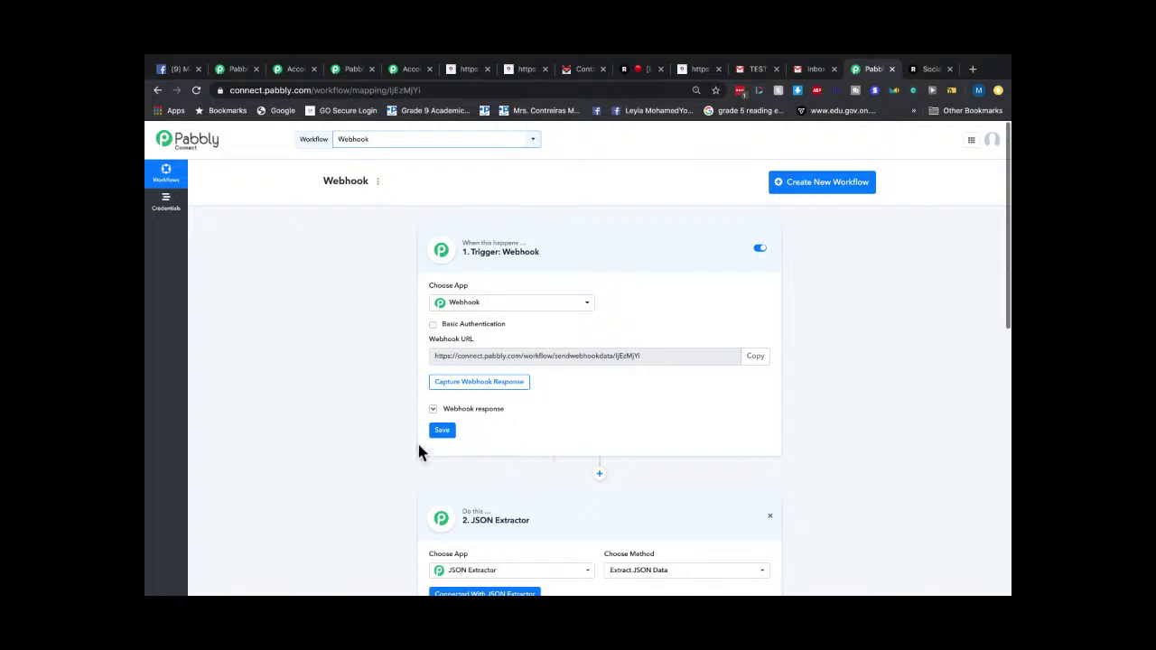
left_click(443, 433)
left_click(578, 407)
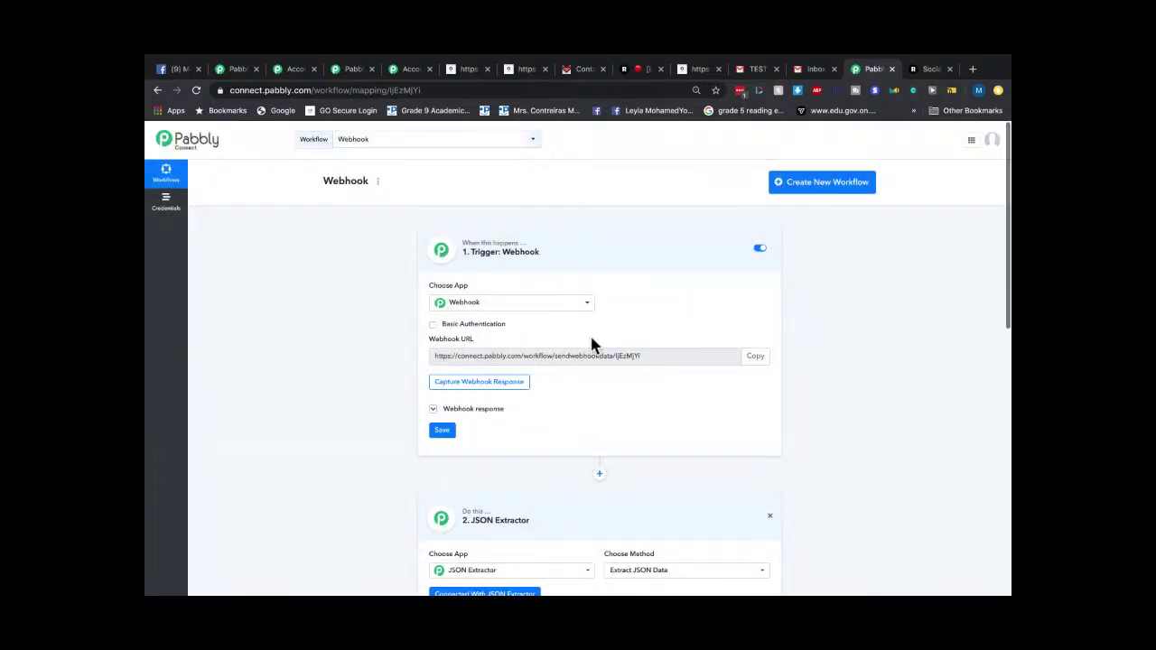
Test and save the Webhook workflow's JSON Extractor step.
scroll(668, 357, "down", 2)
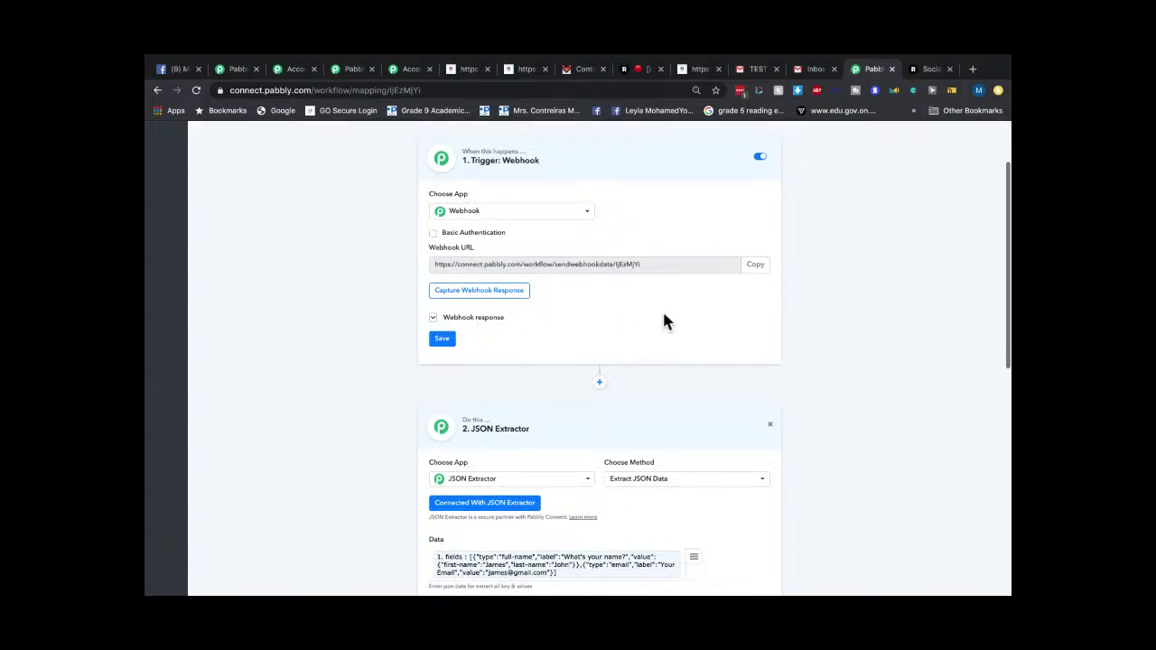
scroll(663, 316, "down", 5)
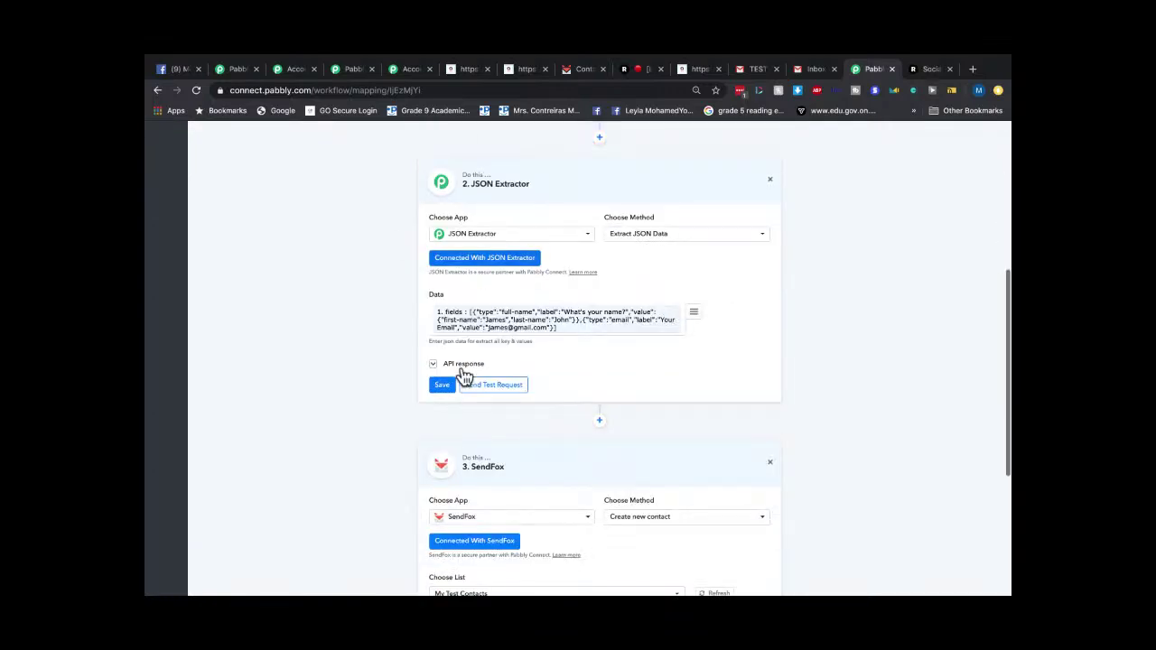
left_click(488, 386)
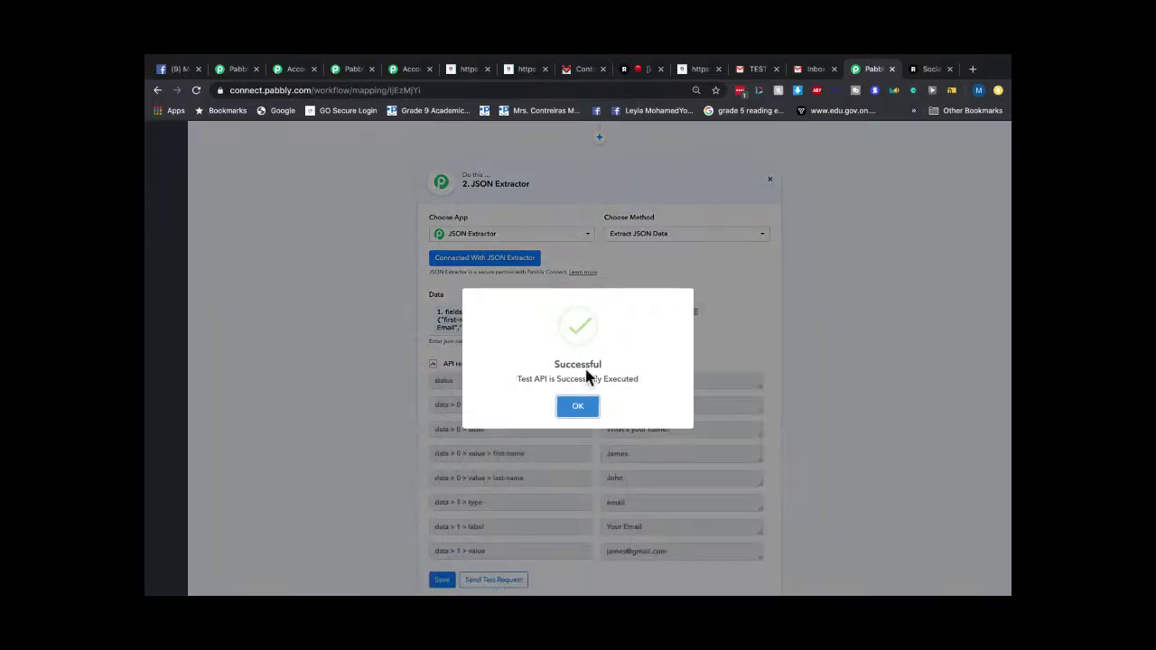
left_click(578, 406)
scroll(578, 425, "down", 4)
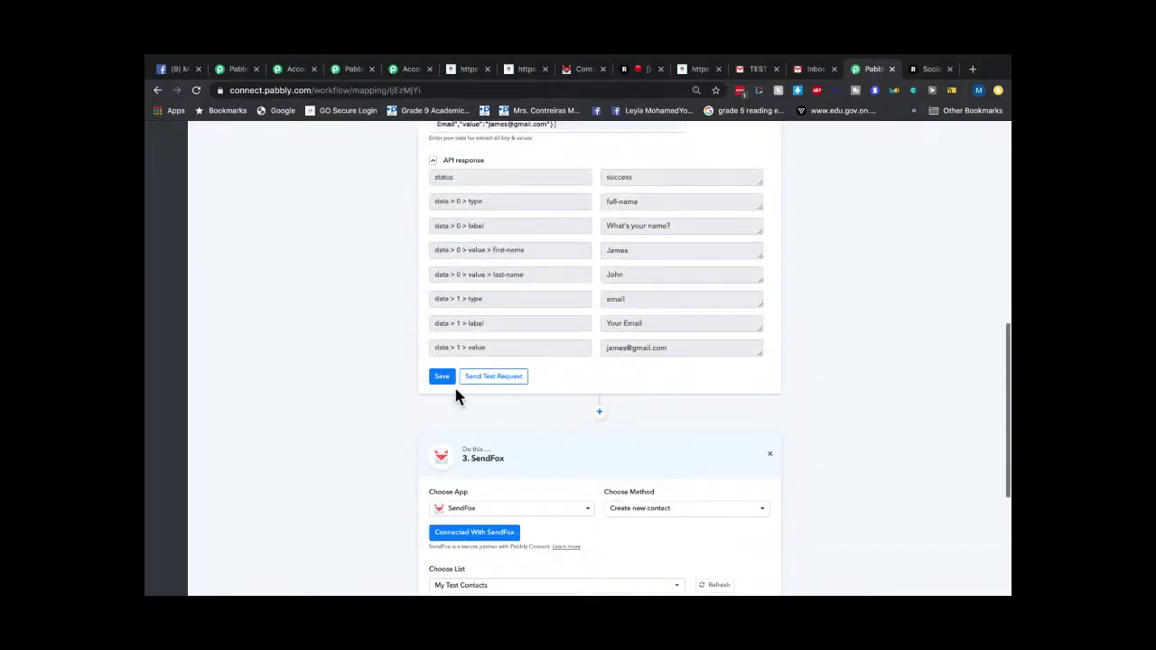
left_click(441, 378)
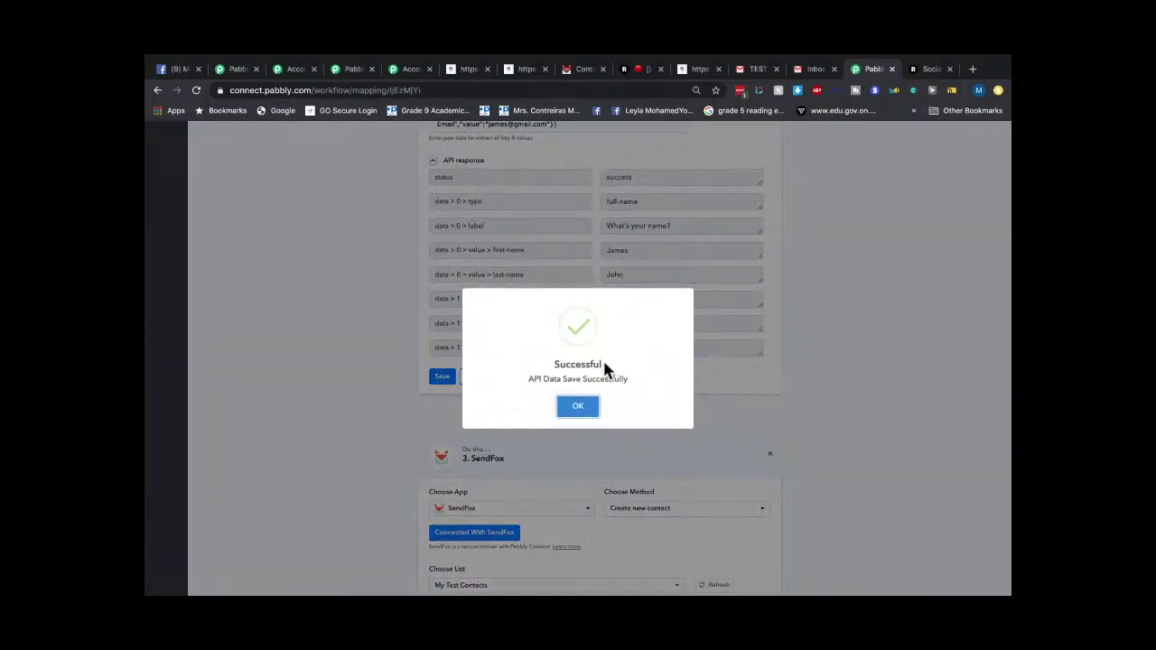
left_click(581, 406)
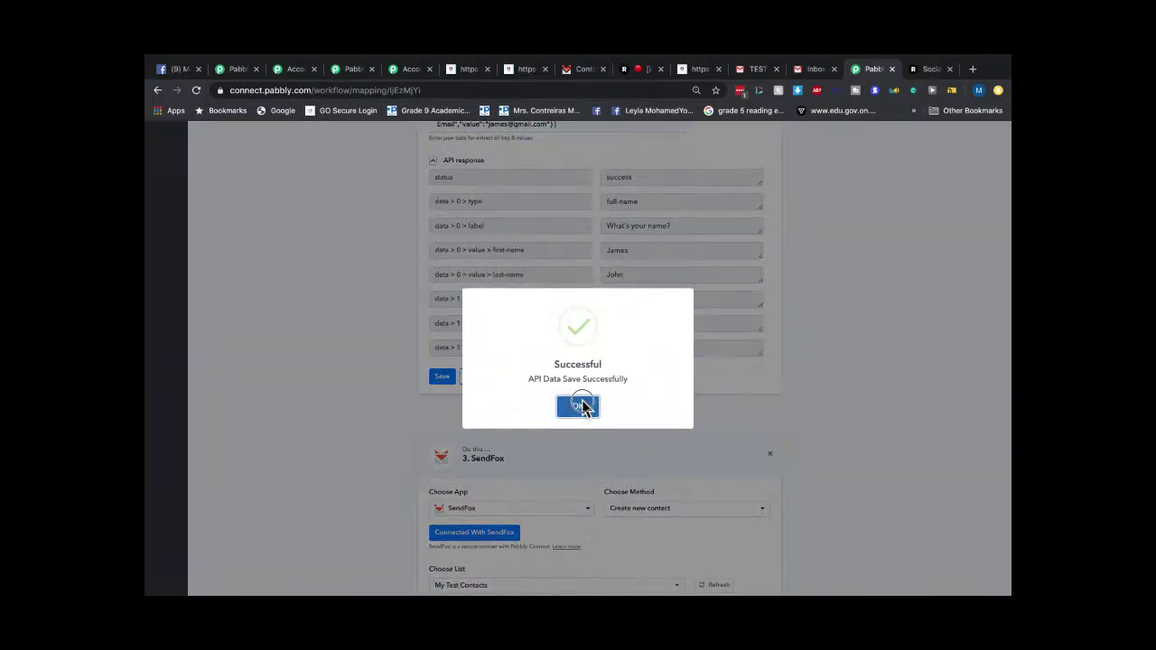
Test and save the Webhook workflow's SendFox contact step.
scroll(619, 406, "down", 5)
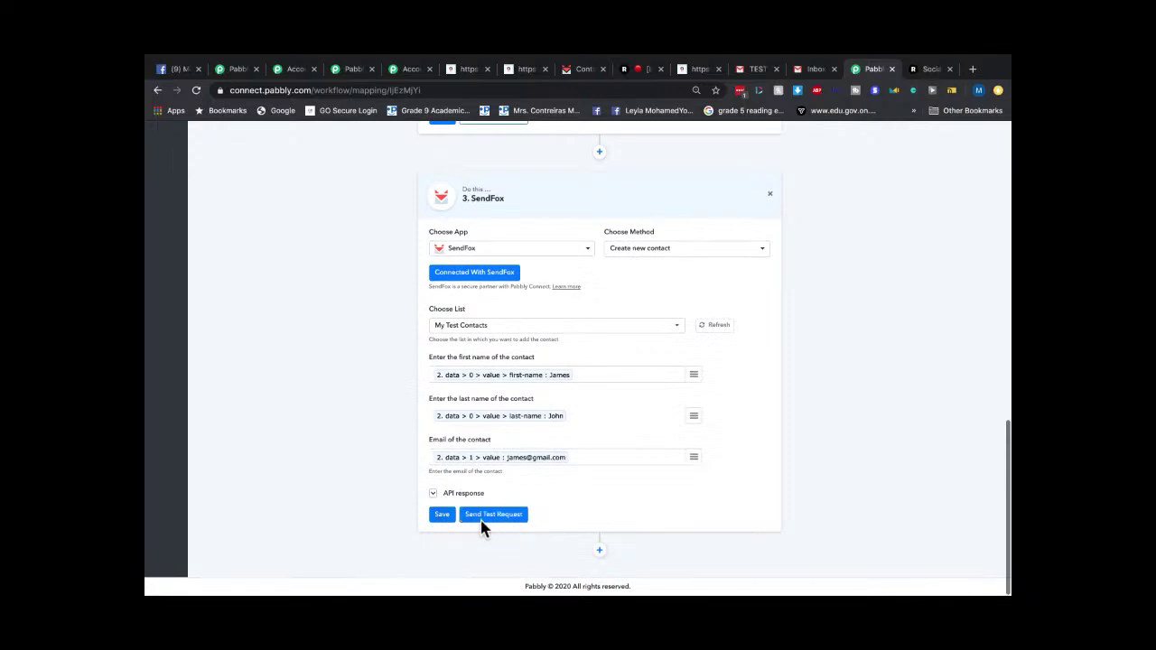
left_click(484, 519)
left_click(578, 406)
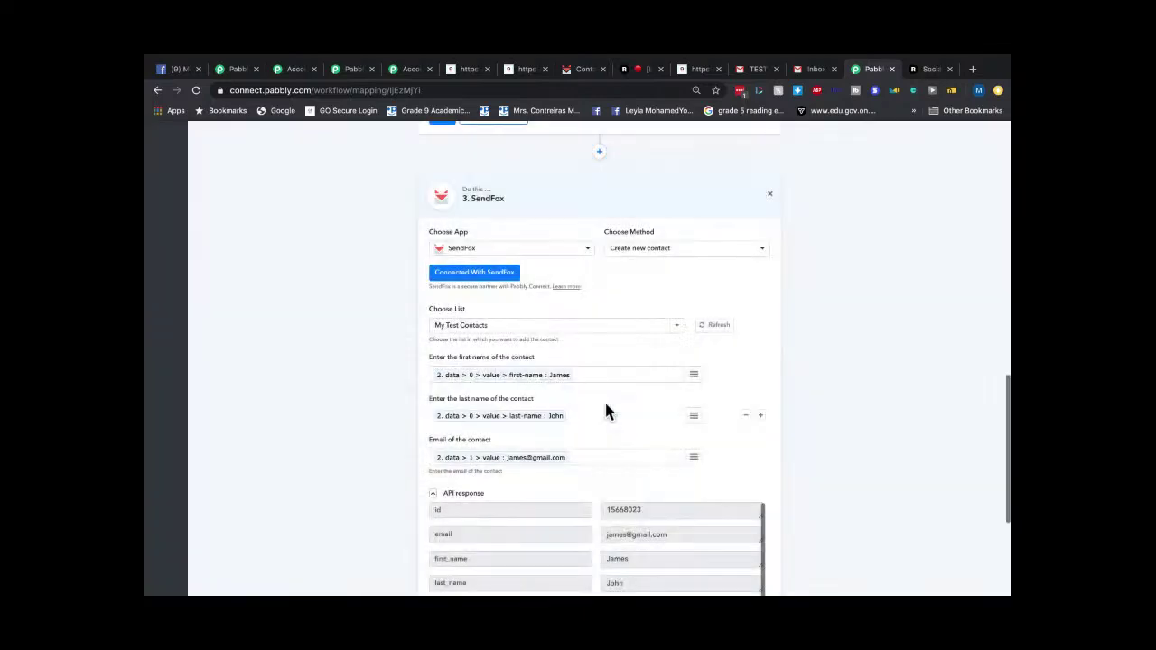
scroll(632, 397, "down", 5)
left_click(442, 517)
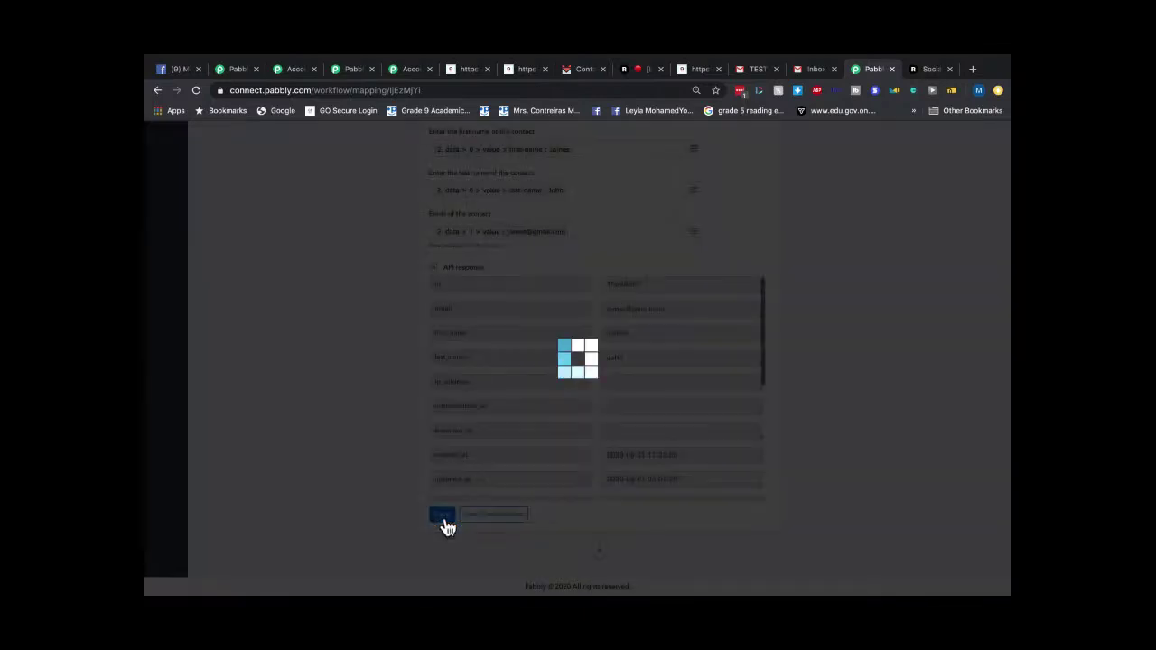
left_click(569, 411)
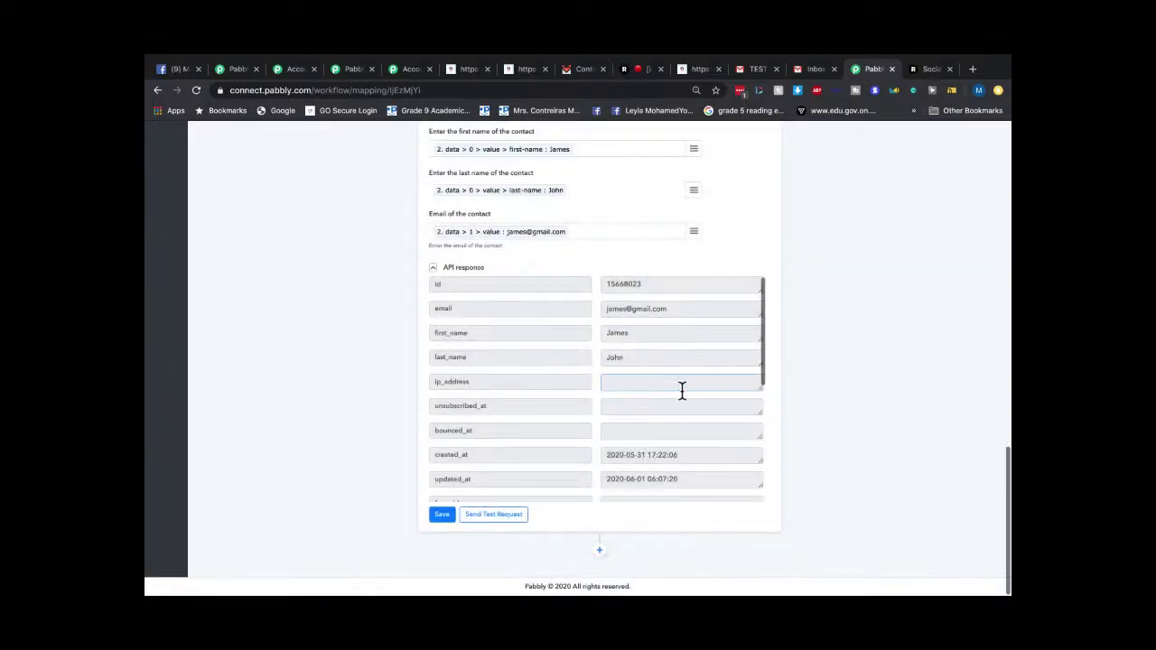
Inspect the SendFox response's empty ip_address value, then return to the Gmail inbox.
left_click(646, 405)
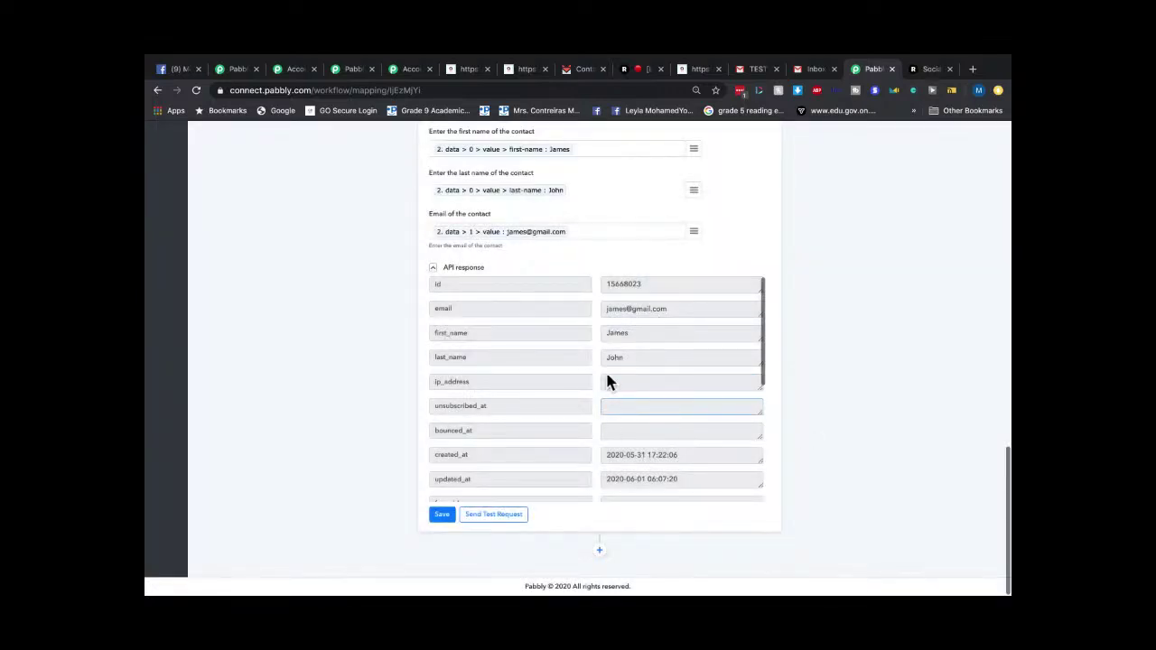
left_click(688, 379)
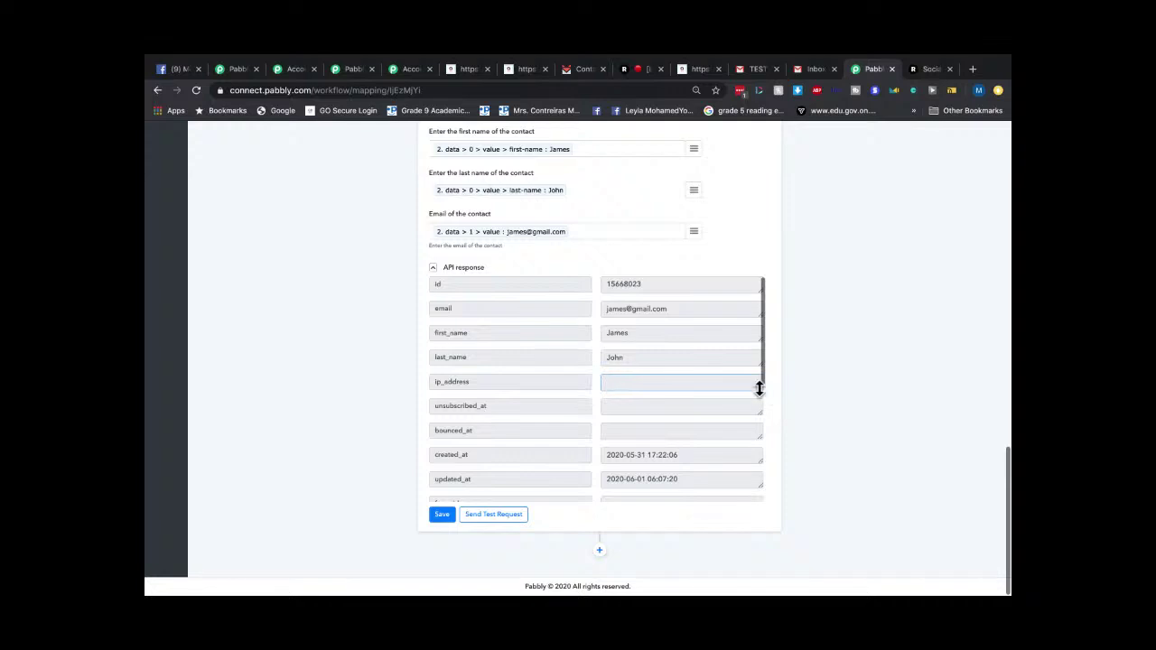
left_click(567, 383)
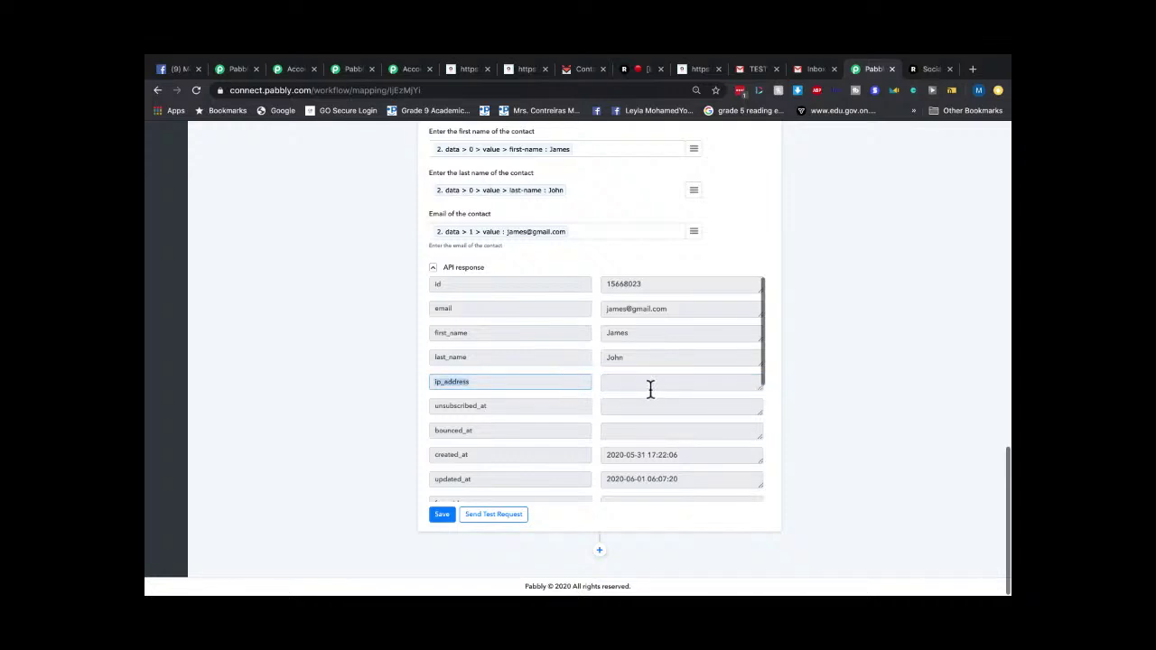
left_click(650, 391)
left_click(578, 387)
scroll(755, 513, "up", 15)
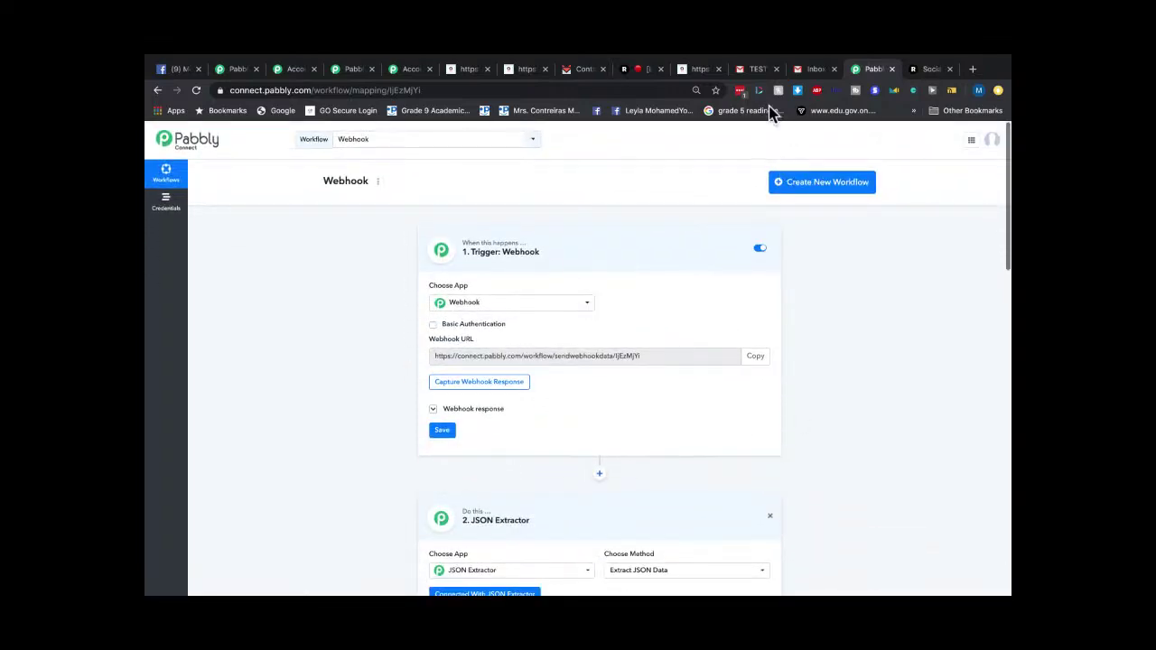
left_click(755, 70)
left_click(173, 189)
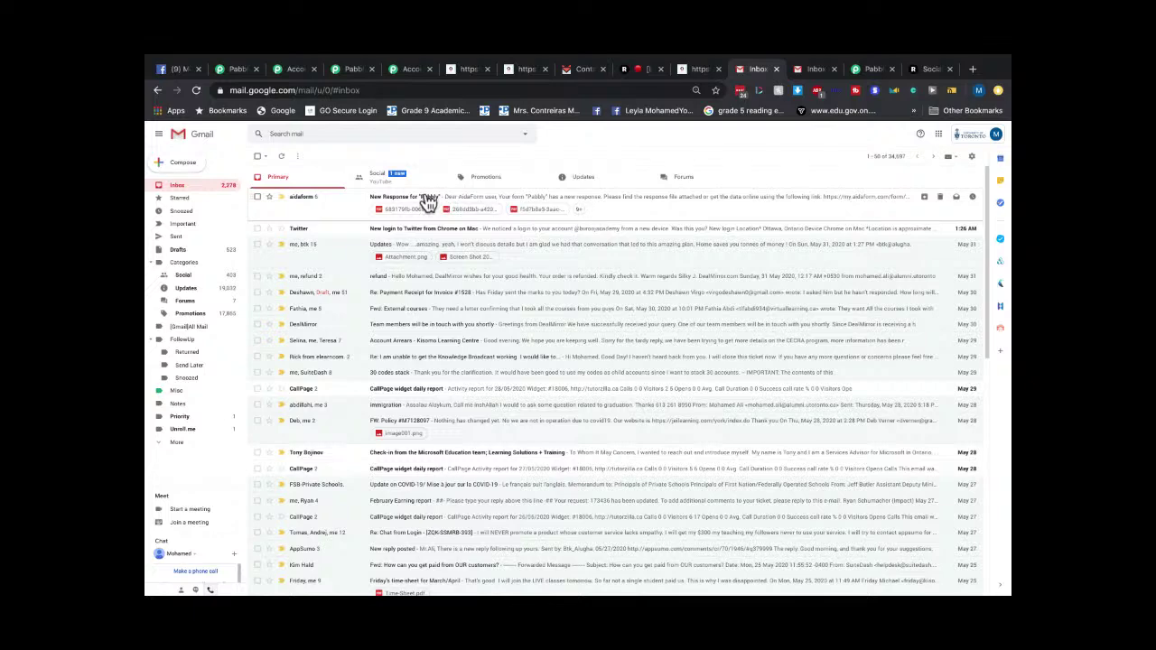
Check the second Gmail inbox and reload the SendFox dashboard stats.
left_click(813, 72)
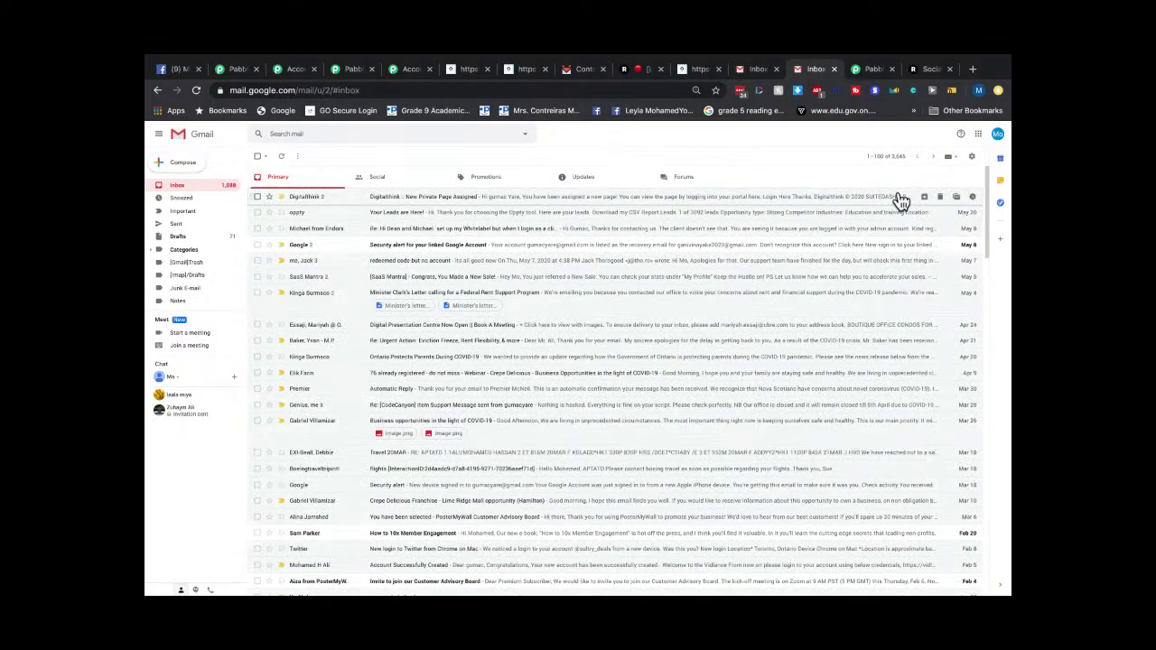
left_click(583, 70)
left_click(381, 147)
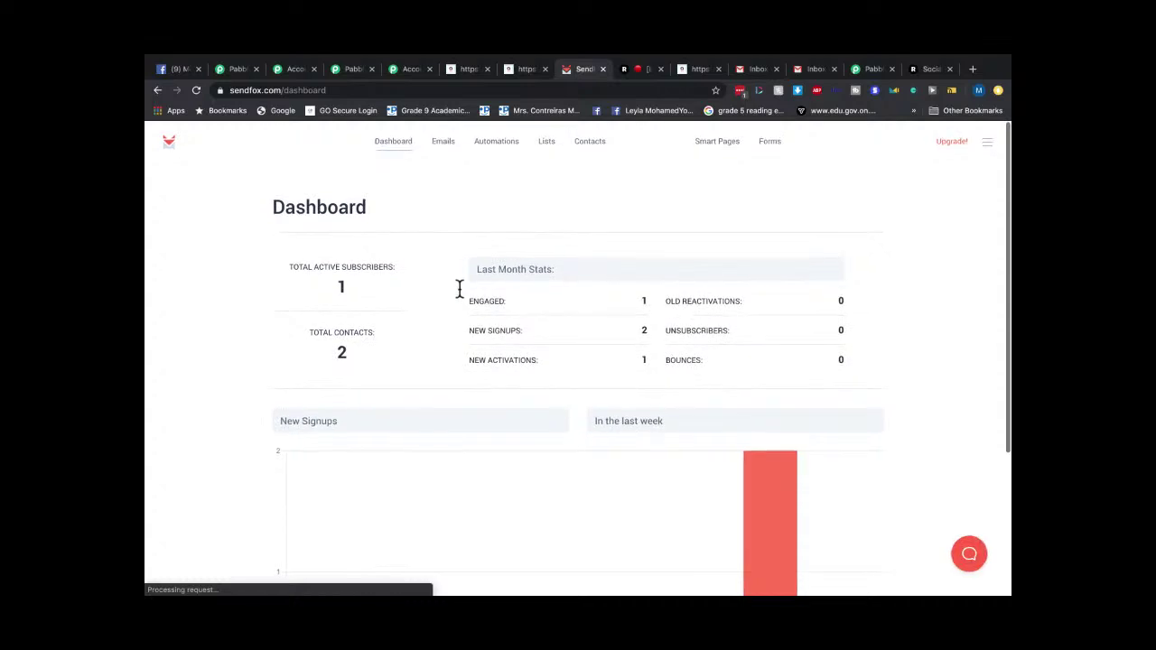
scroll(406, 331, "up", 3)
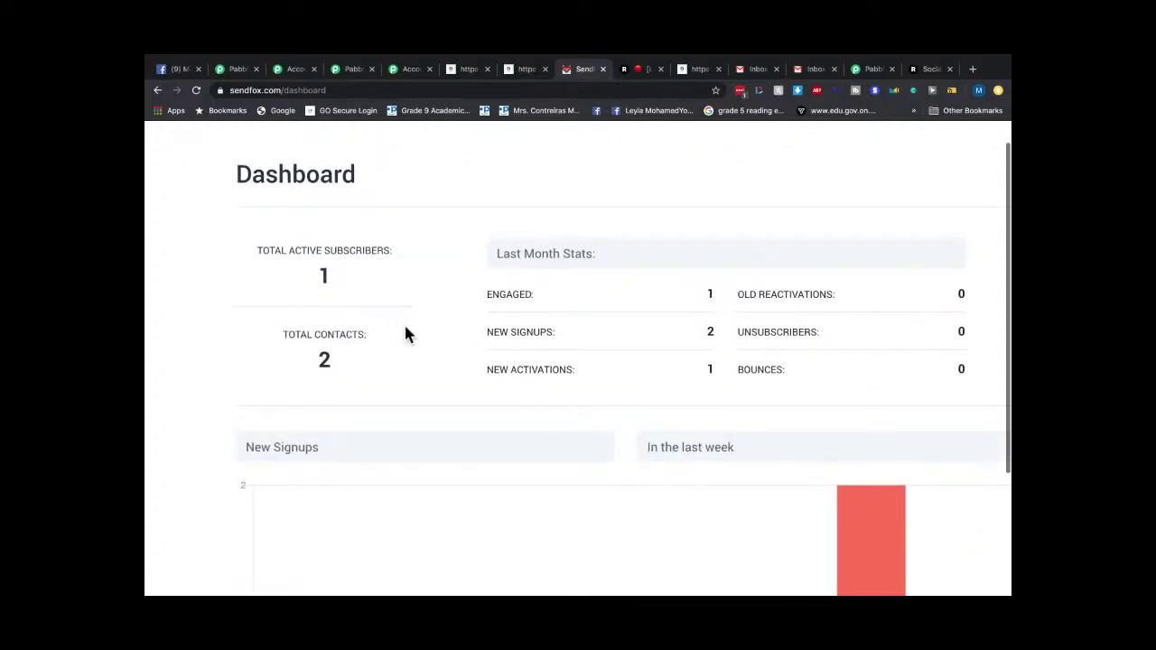
scroll(405, 335, "down", 3)
scroll(641, 409, "down", 5)
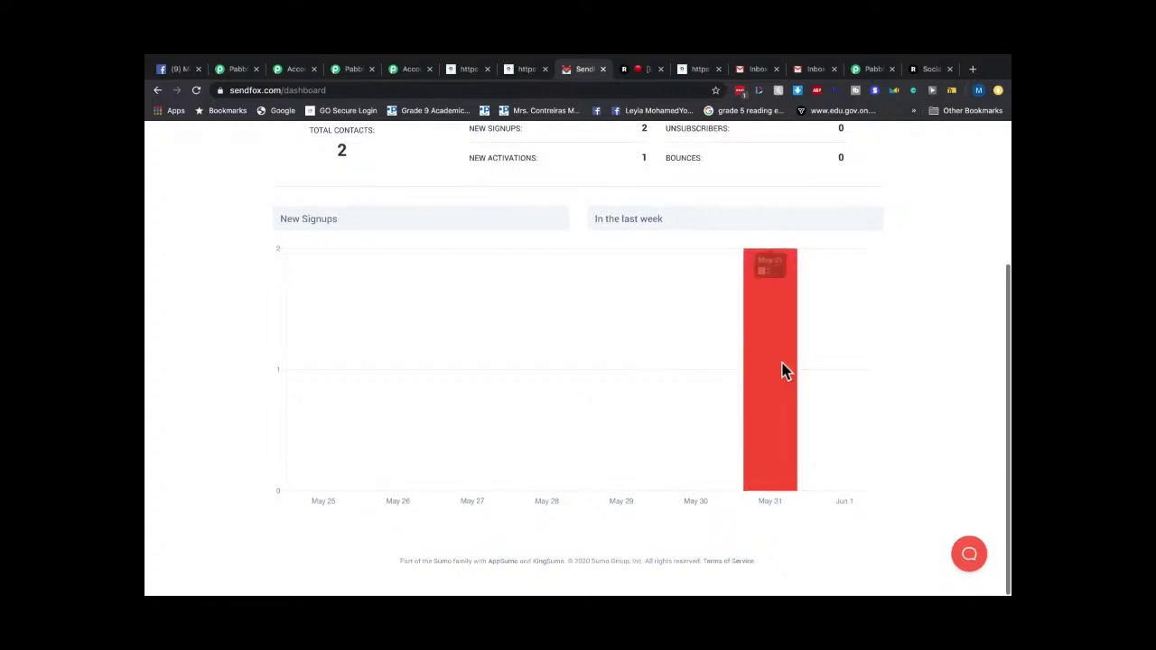
scroll(781, 368, "up", 5)
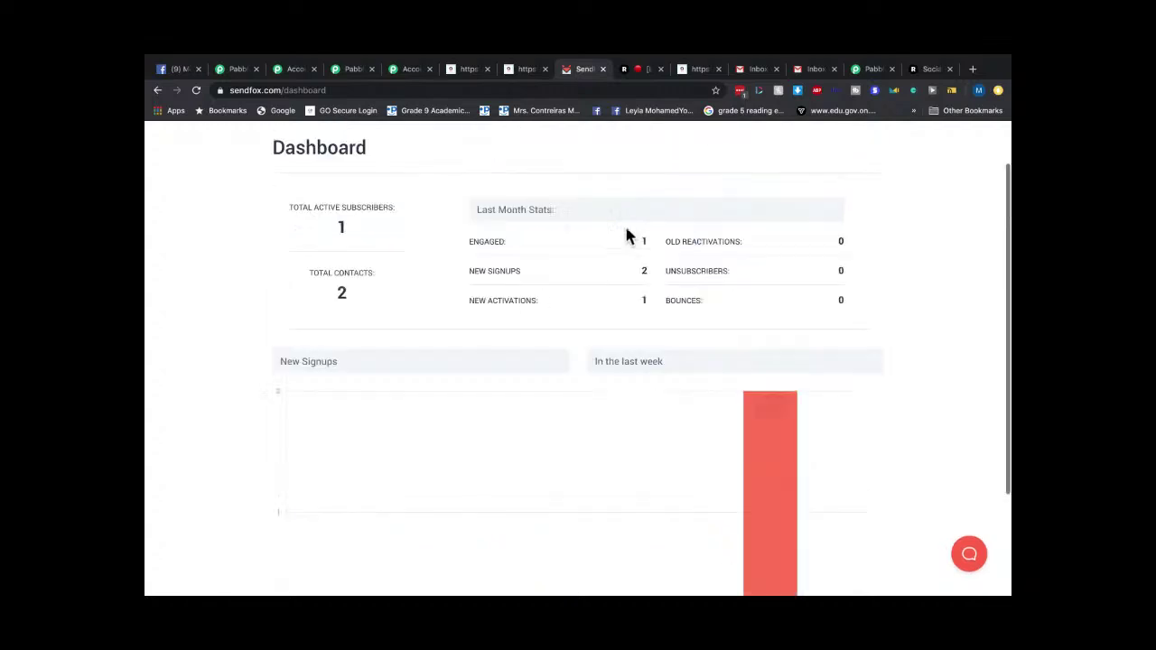
Refresh the first Gmail inbox and browse Updates, Forums and Promotions, where TEST sits on top.
left_click(761, 70)
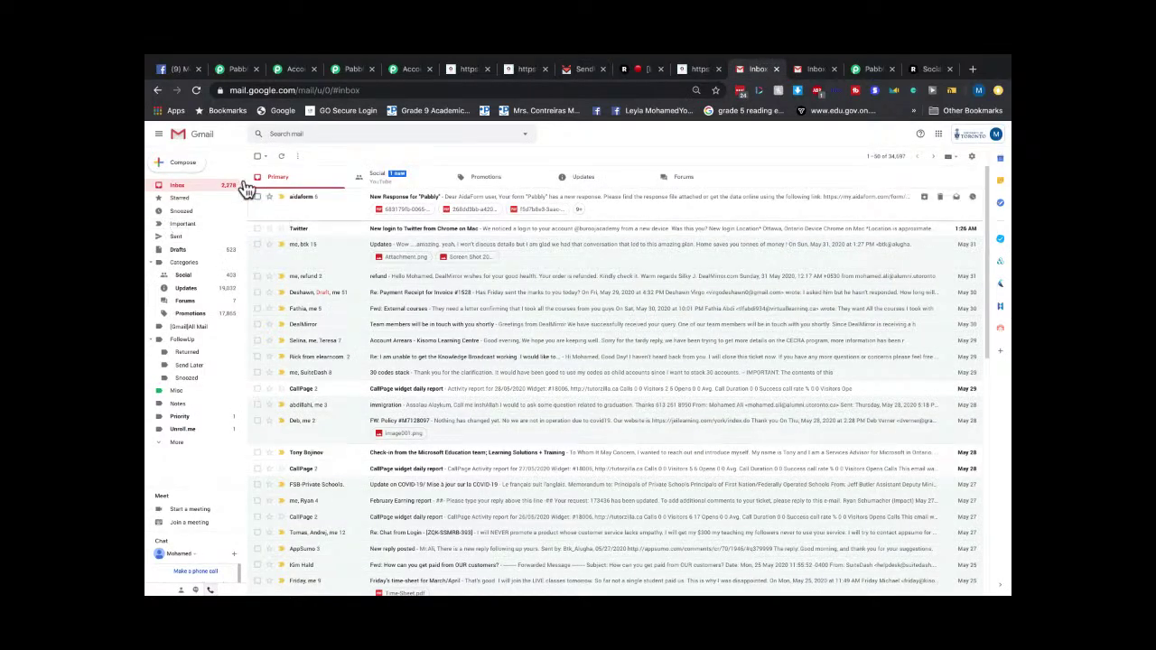
left_click(179, 187)
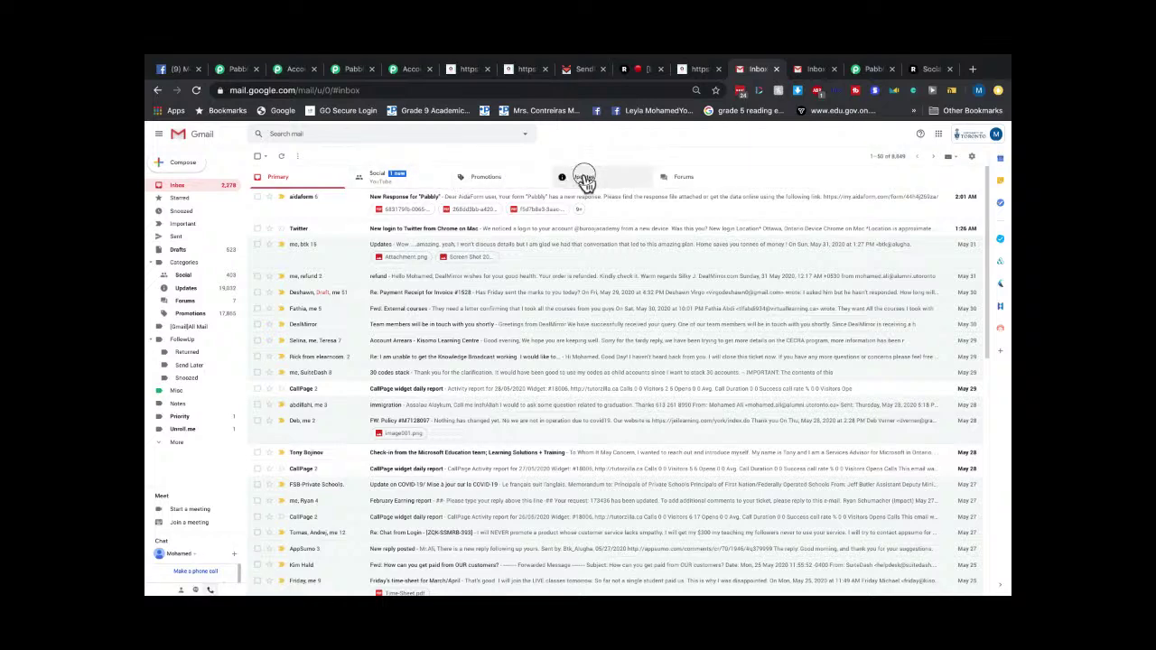
left_click(587, 180)
left_click(684, 181)
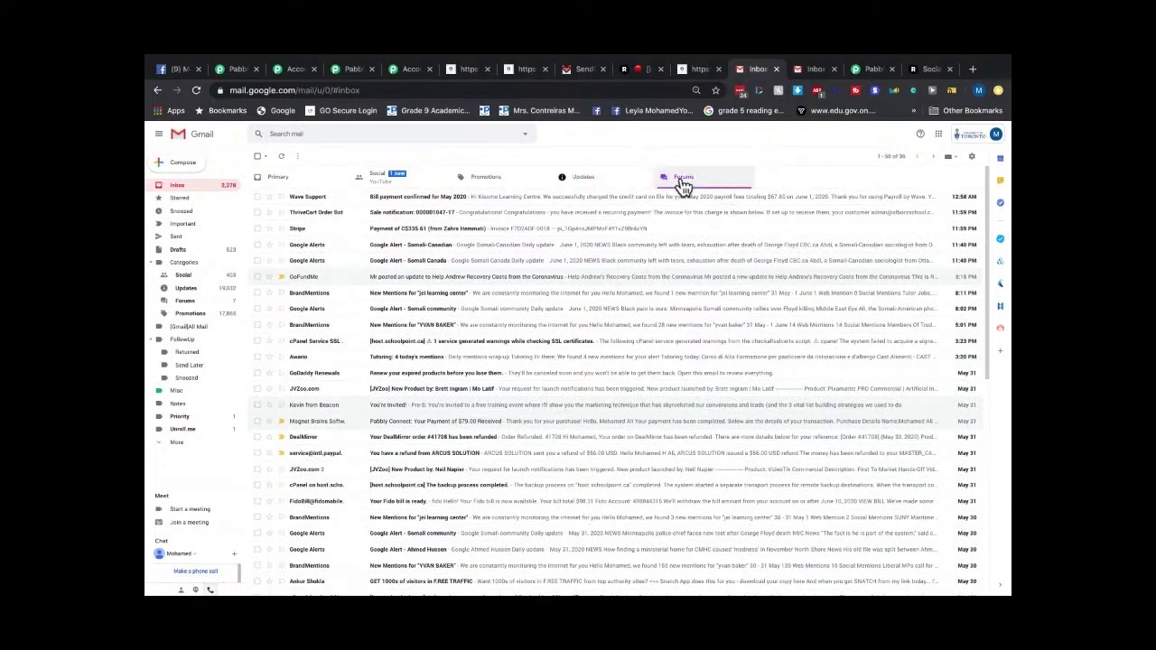
left_click(484, 187)
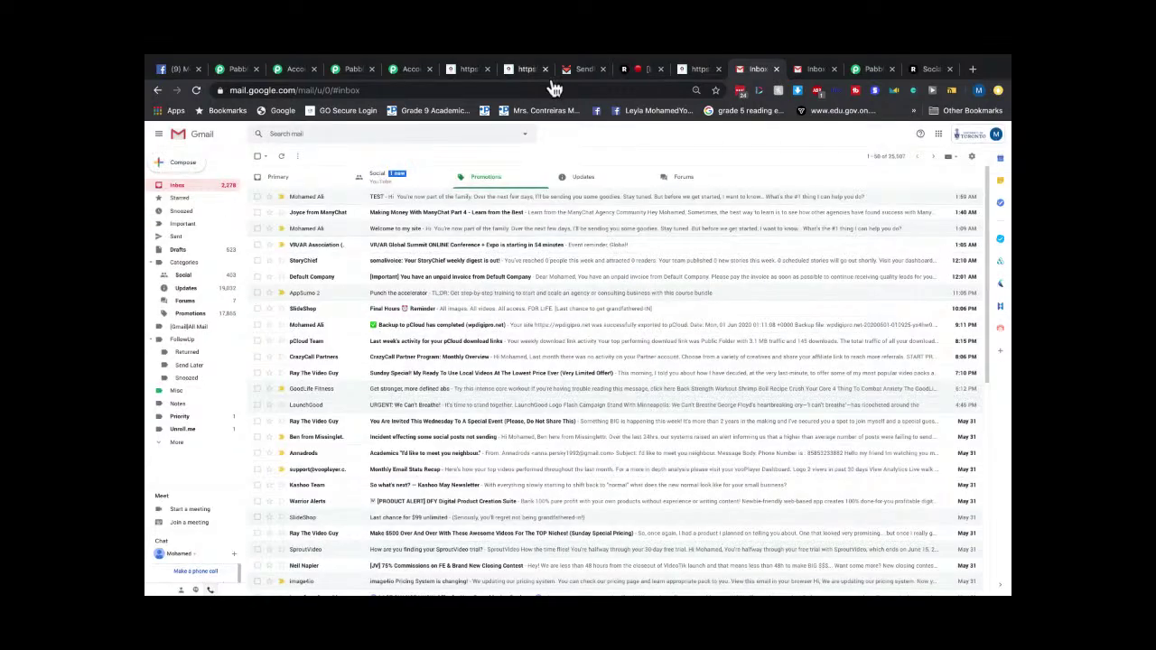
Submit another blank AidaForm entry with a test first name, last name and e-mail, then go back to Gmail.
left_click(469, 71)
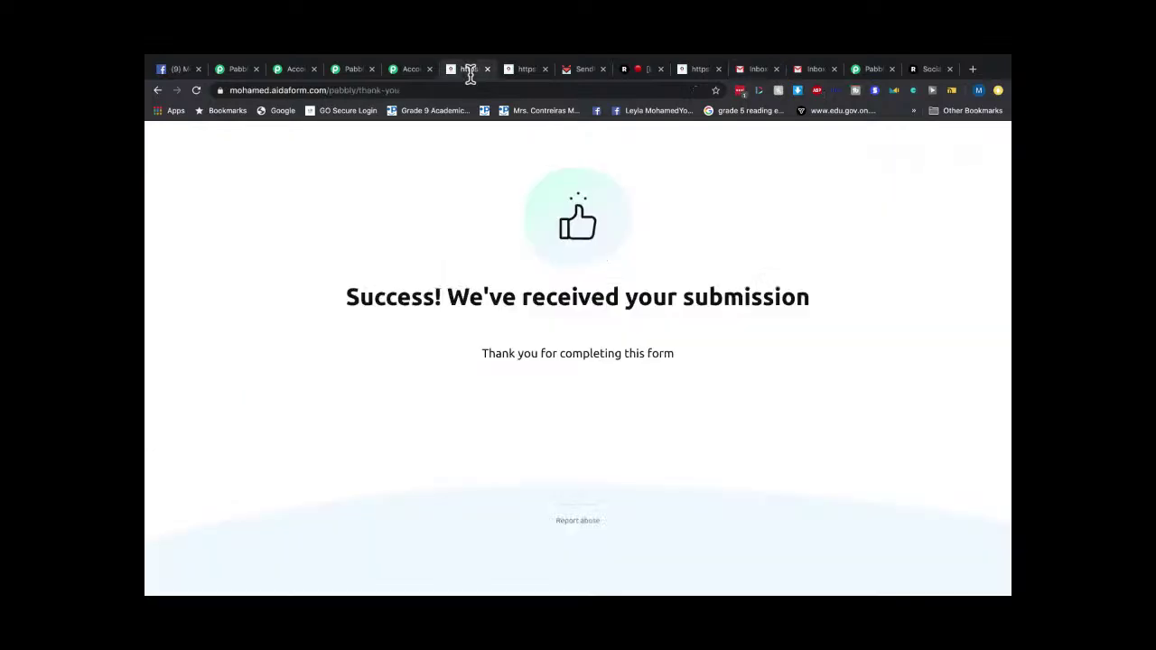
left_click(157, 90)
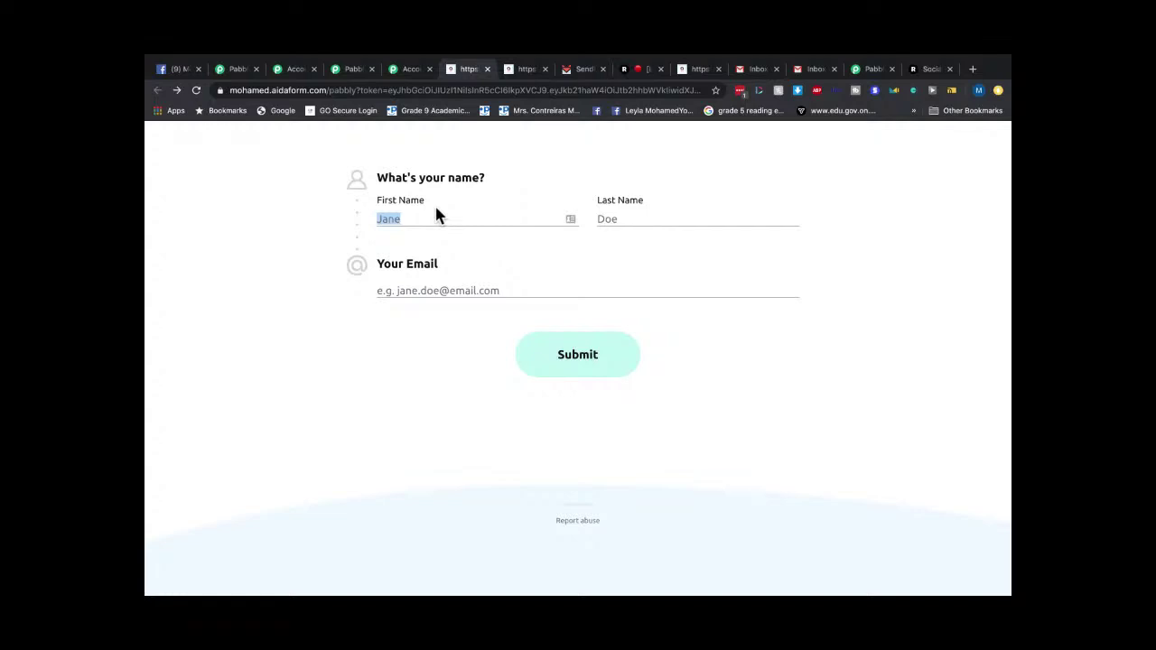
left_click(385, 223)
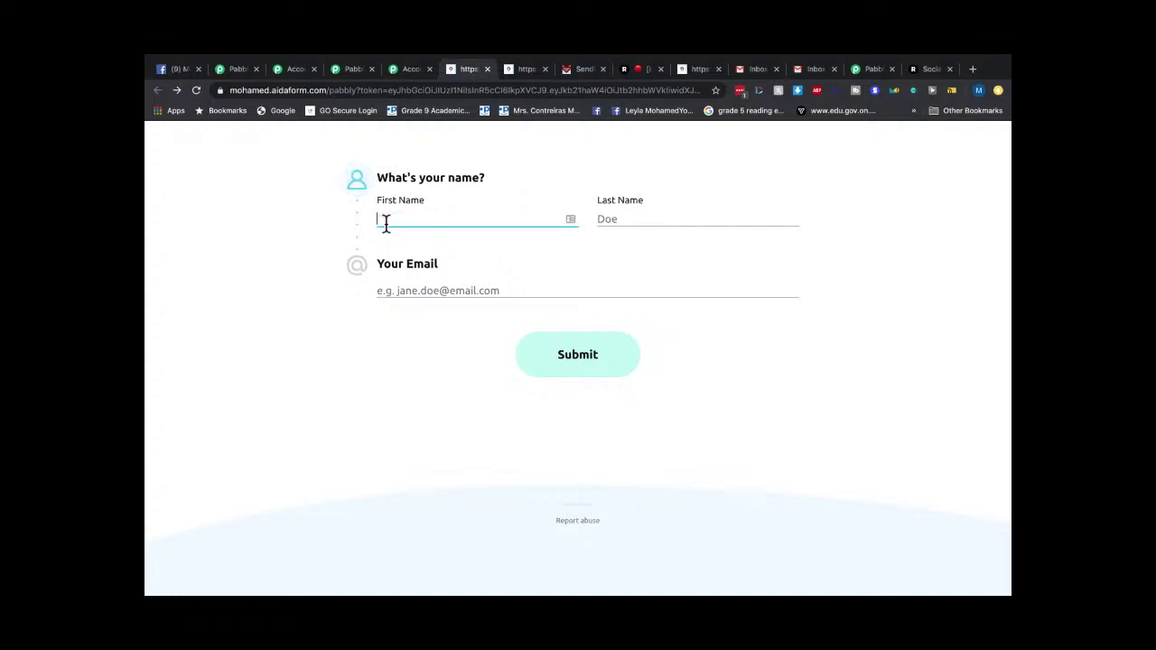
left_click(641, 220)
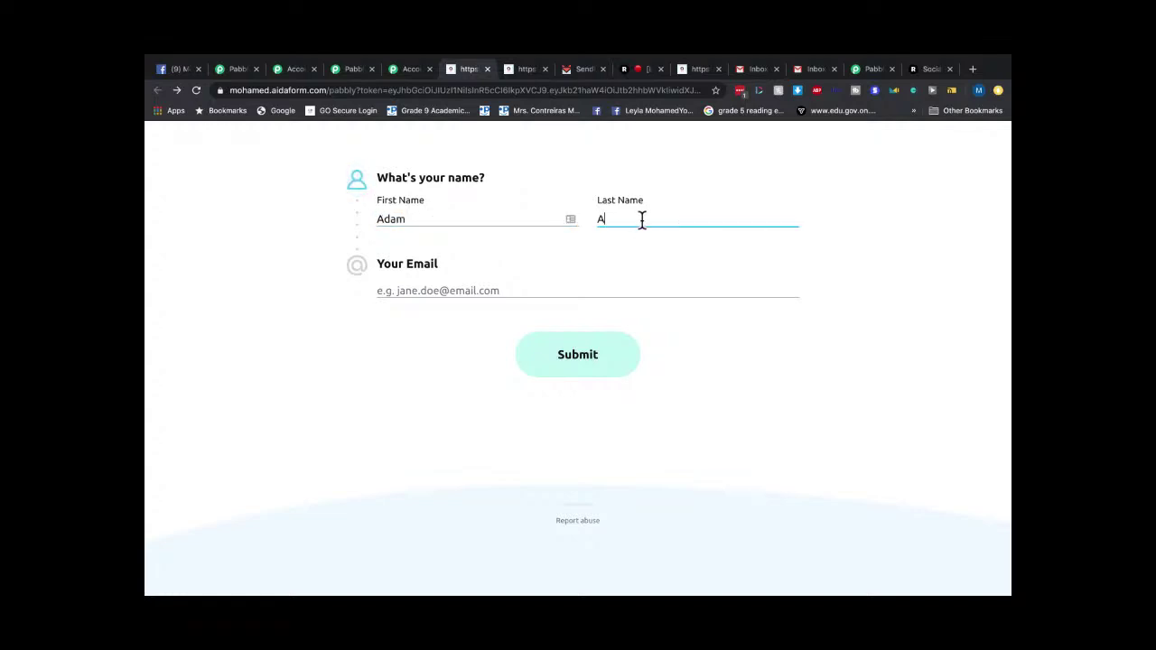
left_click(421, 294)
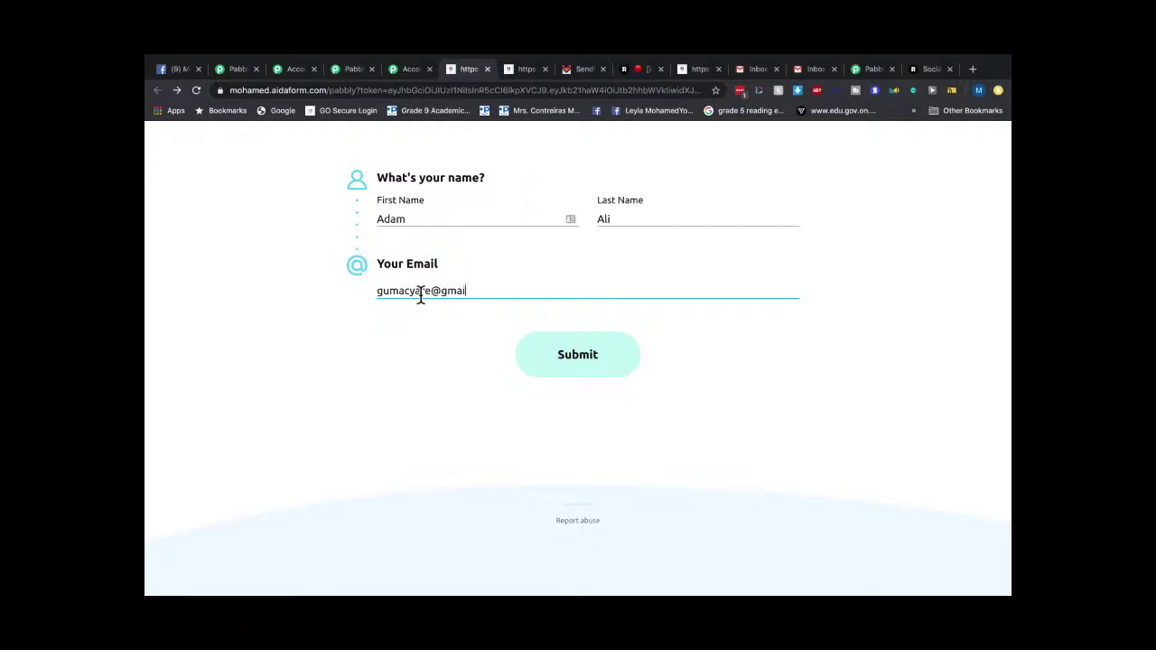
left_click(549, 353)
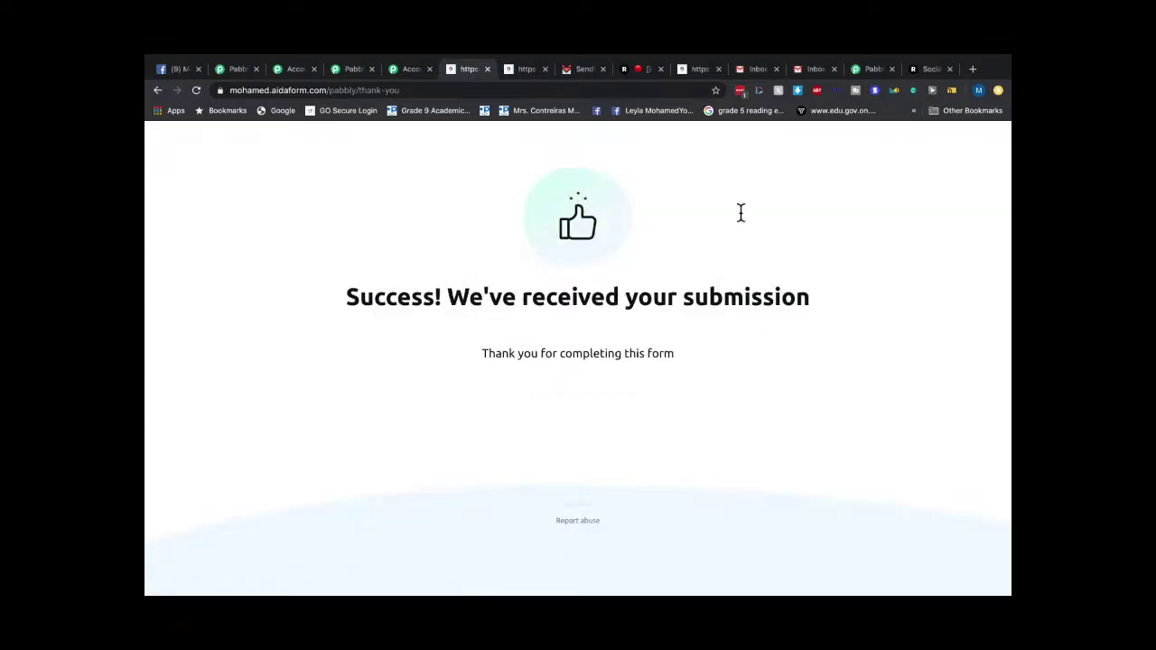
left_click(755, 70)
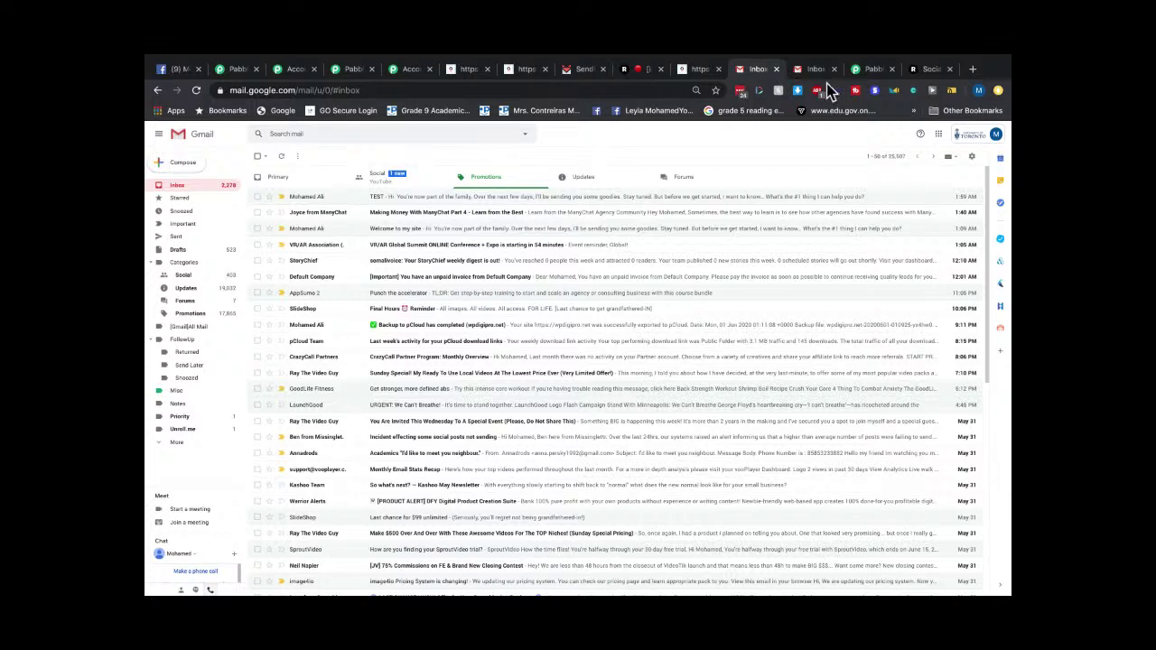
In SendFox, review the Emails and Automations pages and reload the Dashboard stats.
left_click(577, 72)
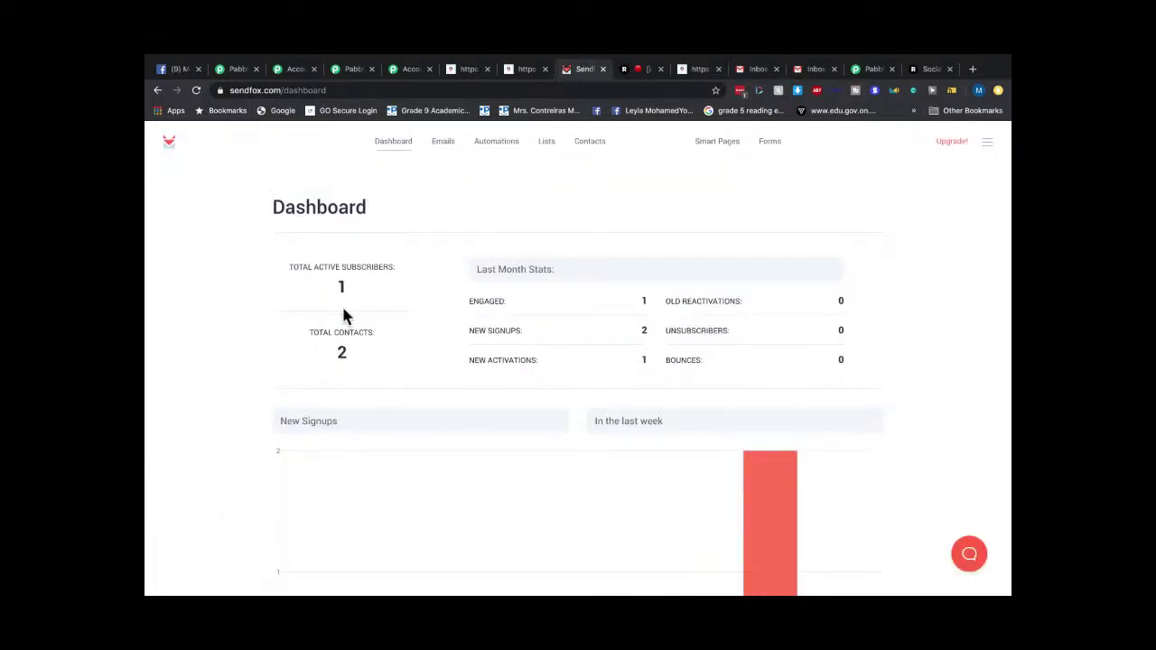
left_click(394, 147)
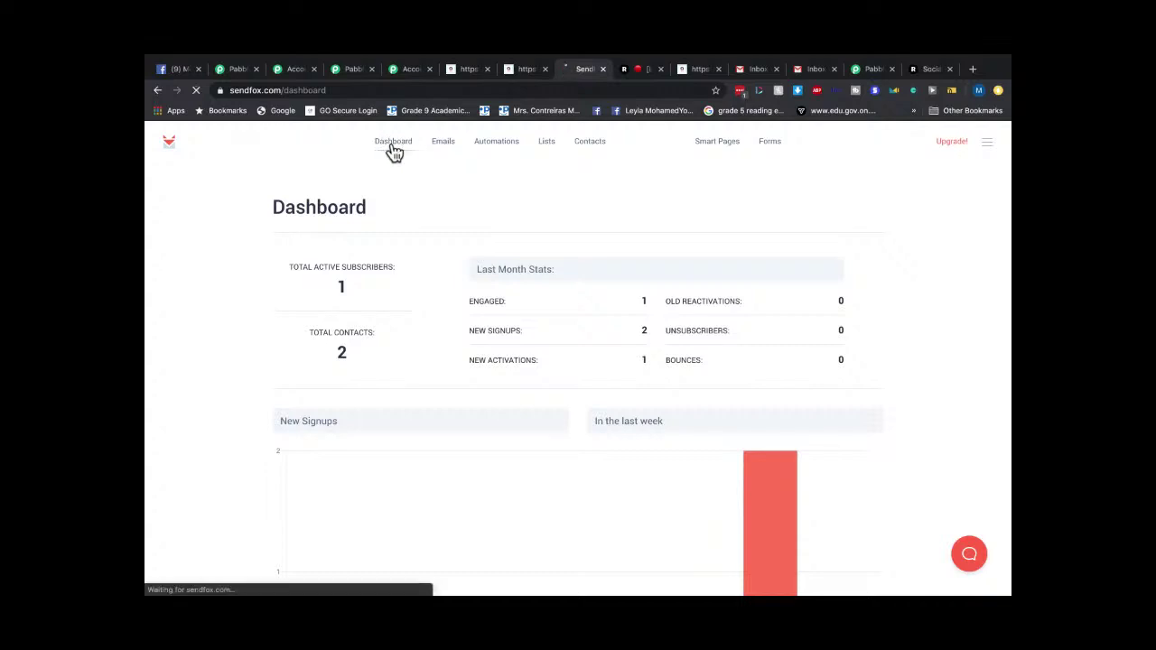
left_click(454, 151)
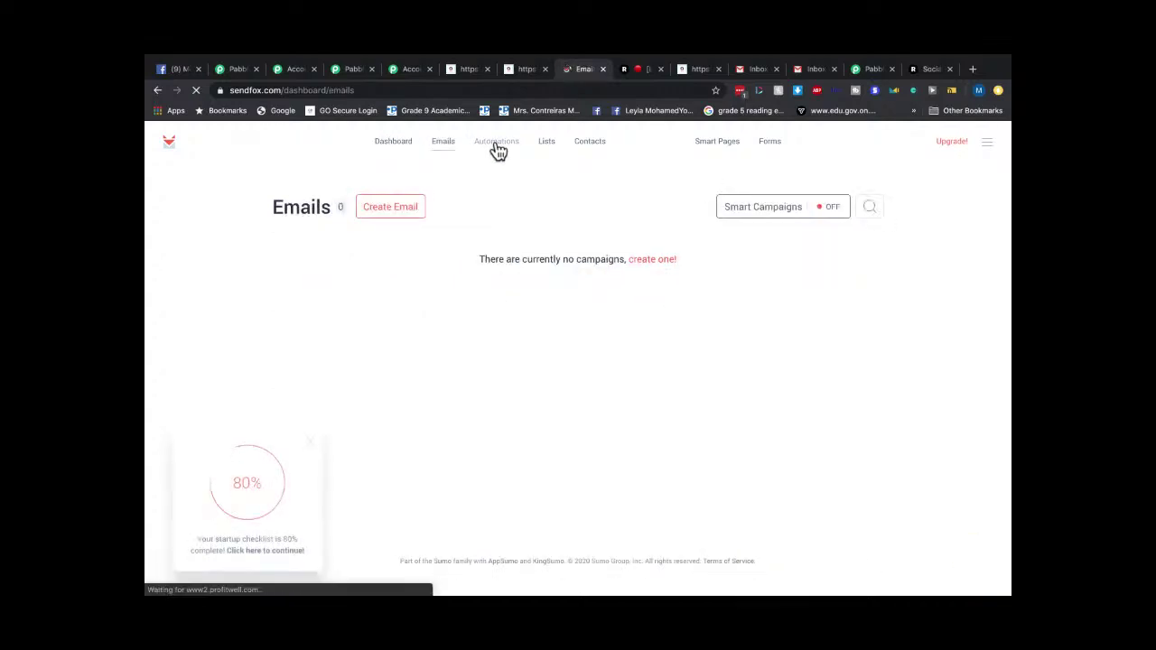
left_click(496, 150)
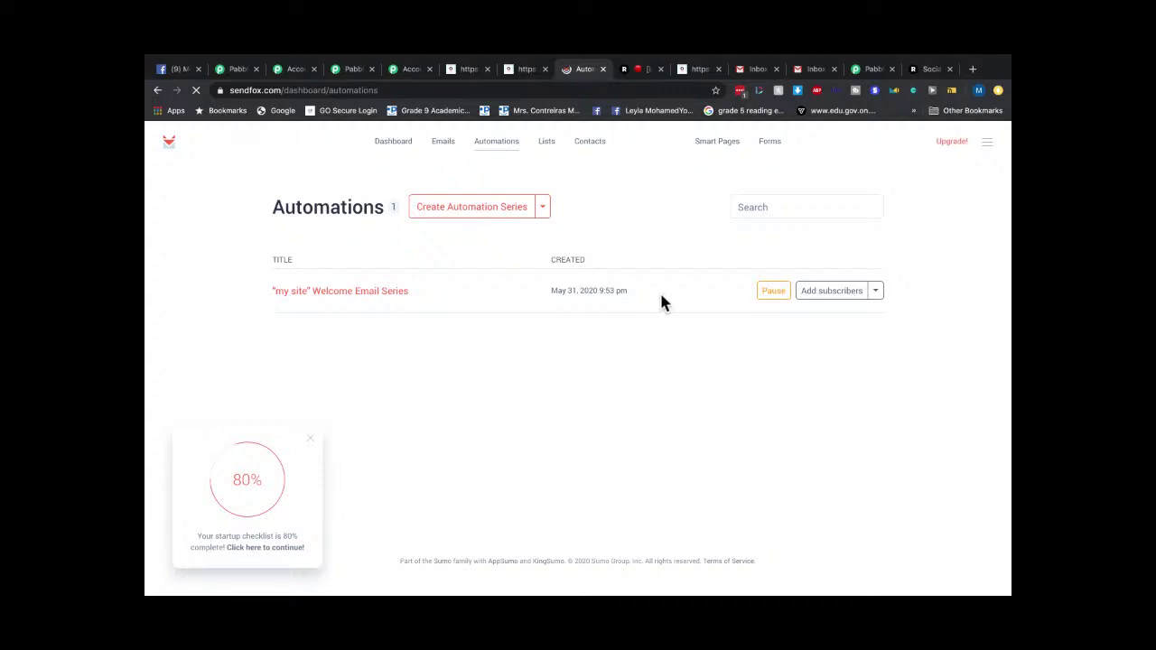
left_click(393, 144)
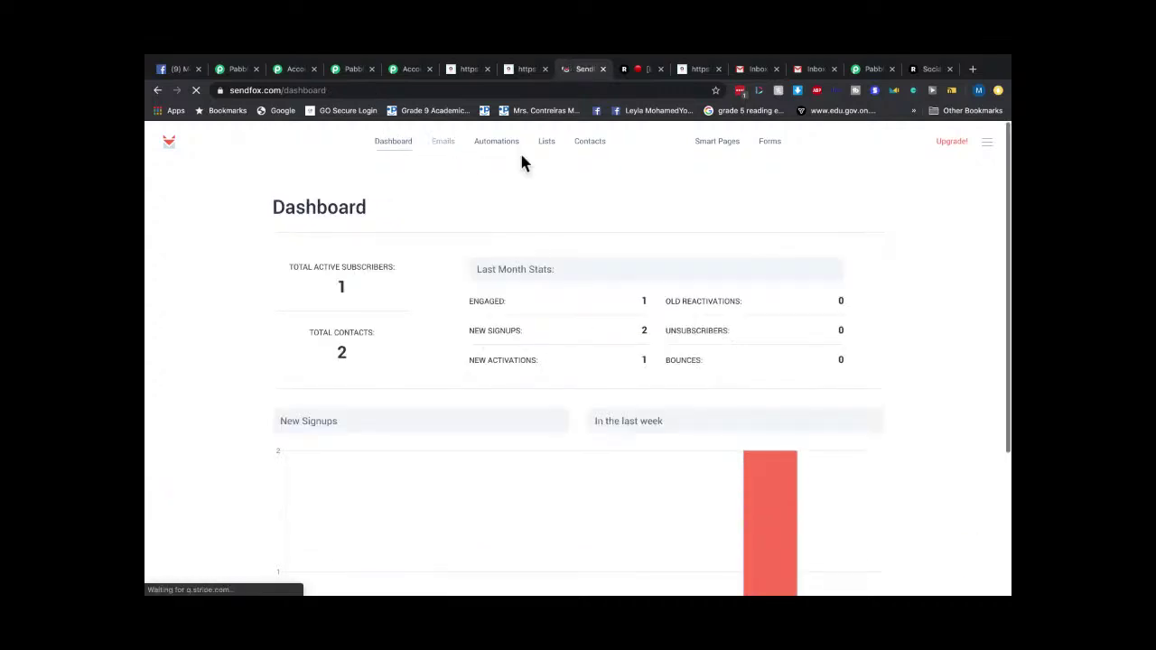
left_click(495, 144)
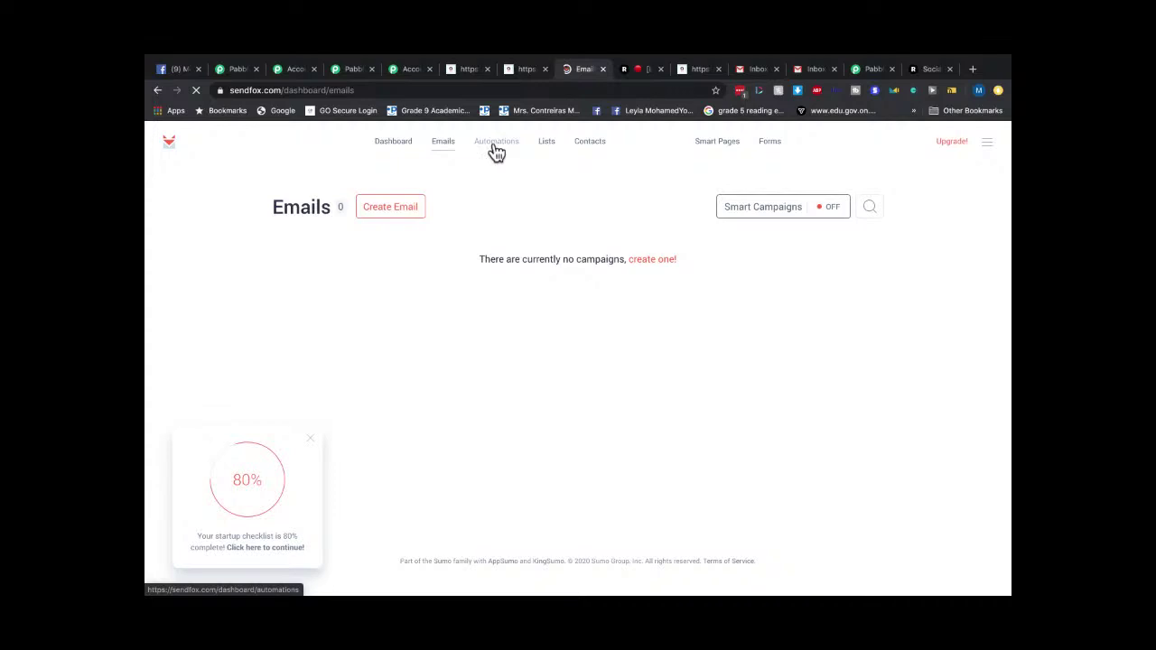
left_click(440, 146)
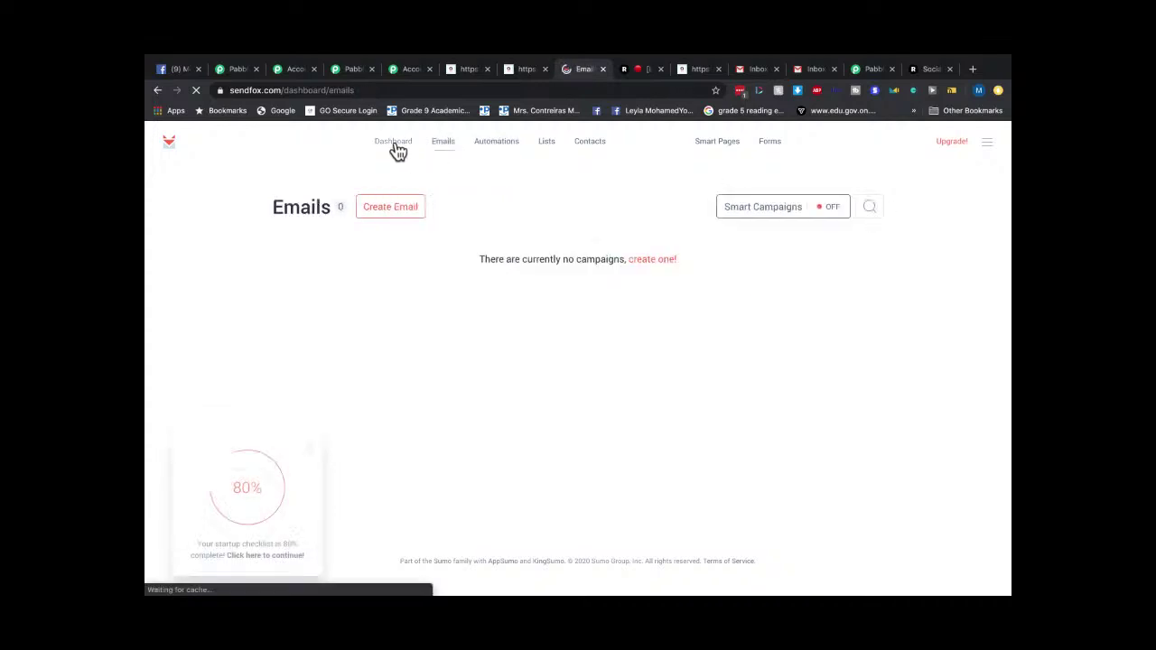
left_click(396, 146)
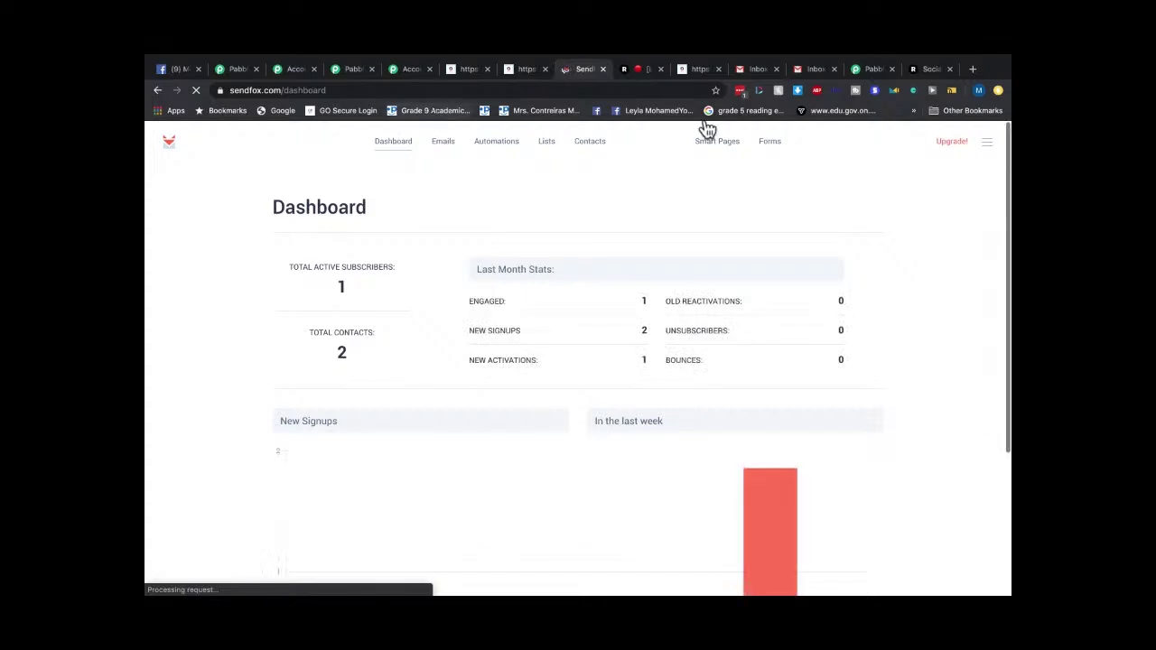
Check the second Gmail account's Updates and Promotions for the welcome mail, then return to SendFox.
left_click(815, 71)
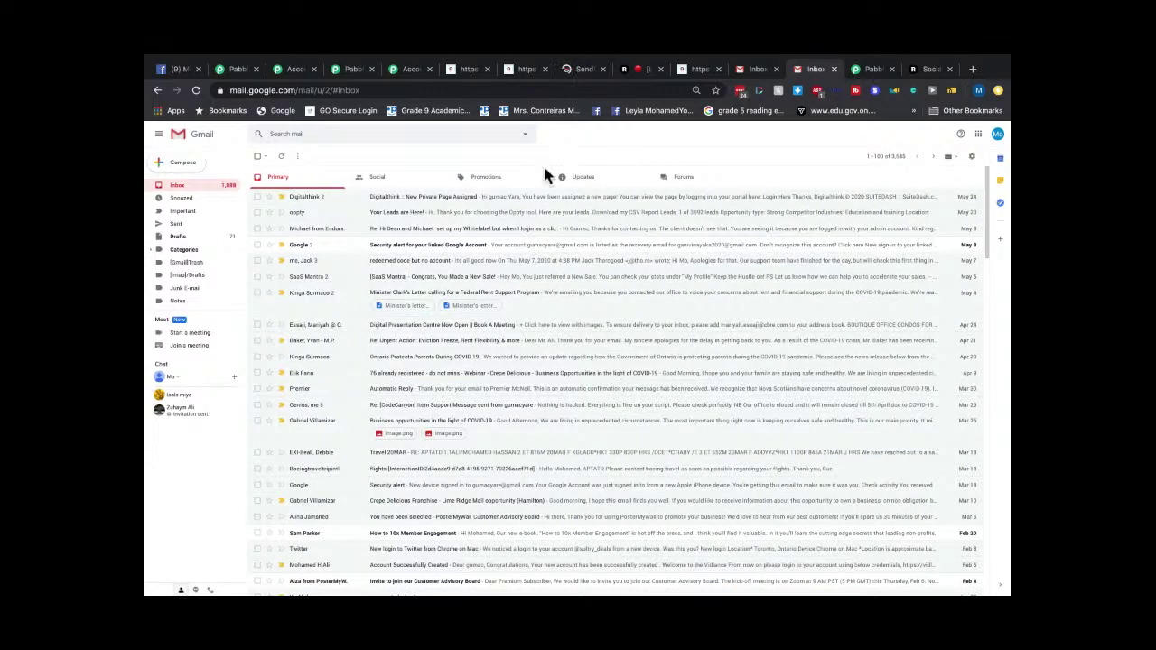
left_click(582, 177)
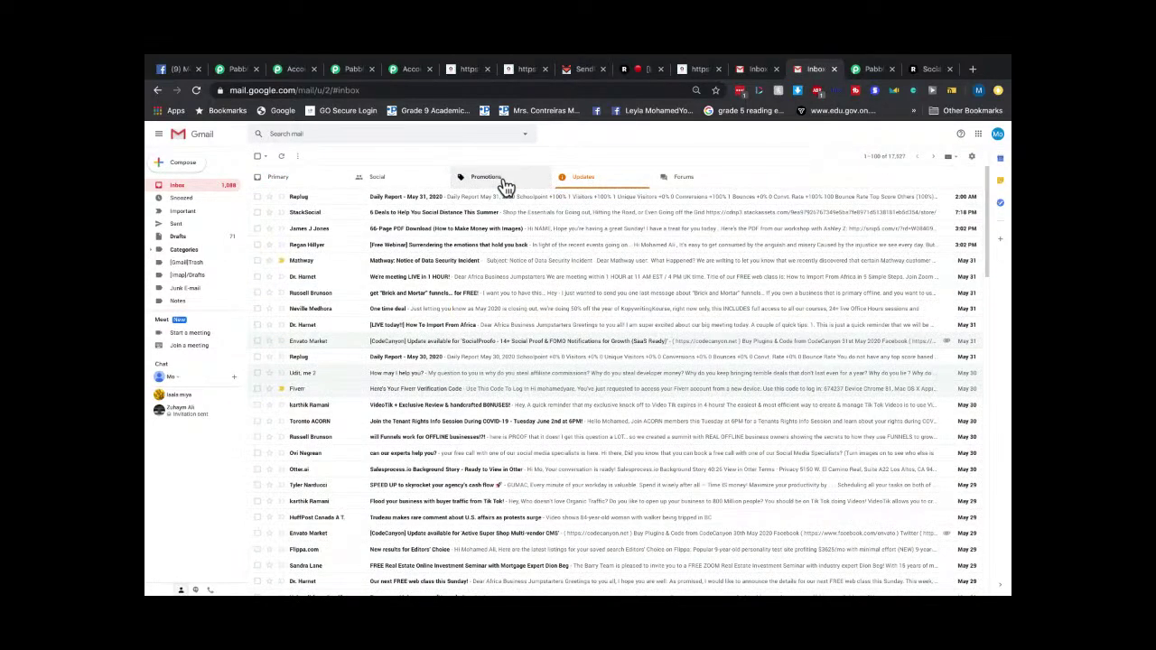
left_click(502, 181)
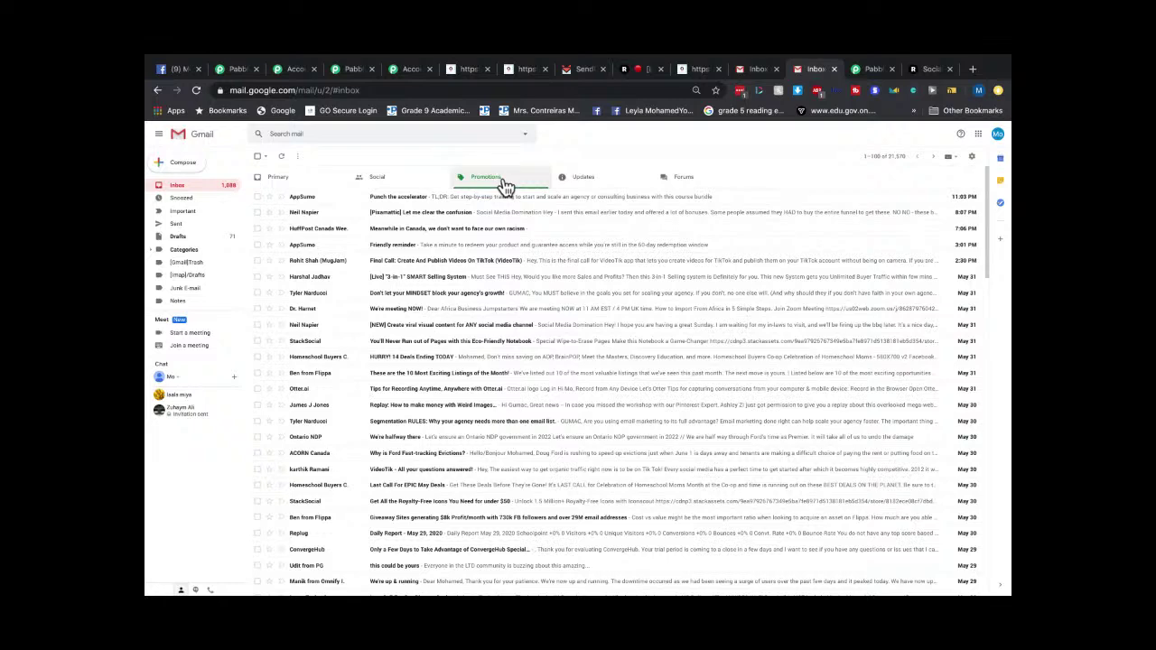
left_click(564, 181)
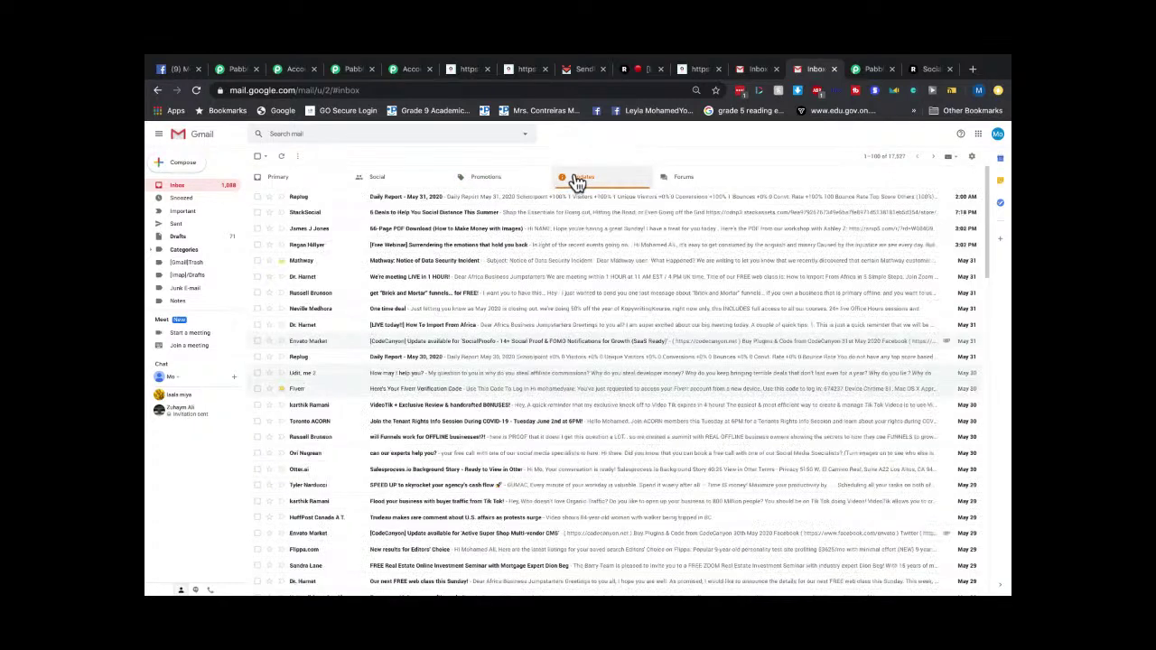
left_click(506, 182)
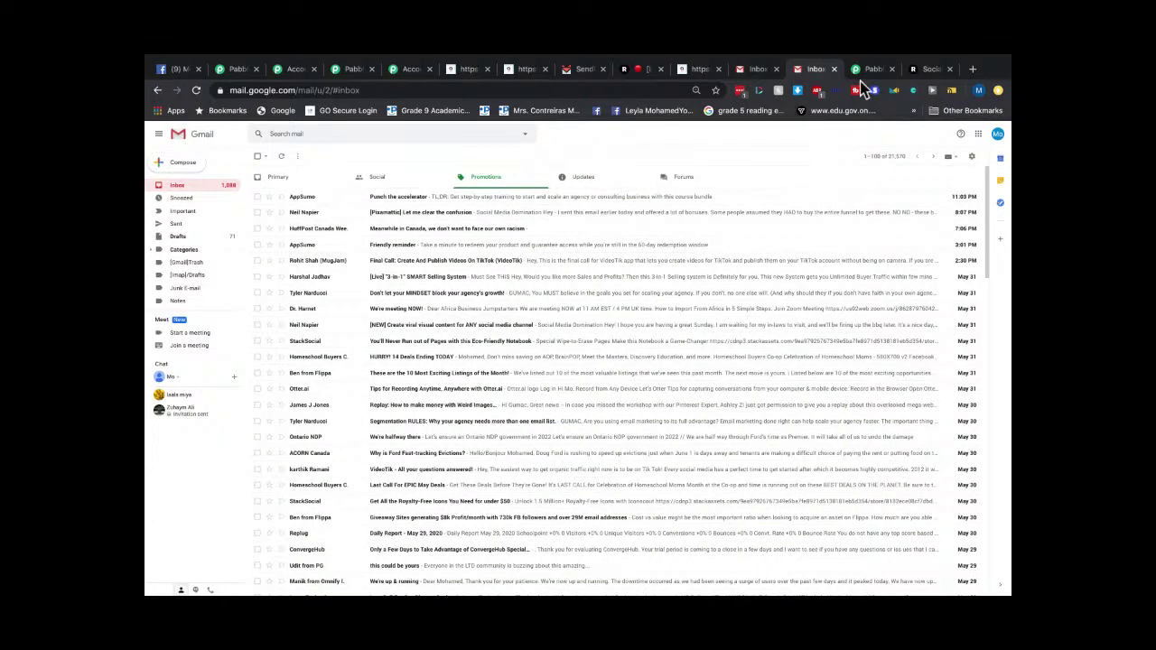
left_click(583, 71)
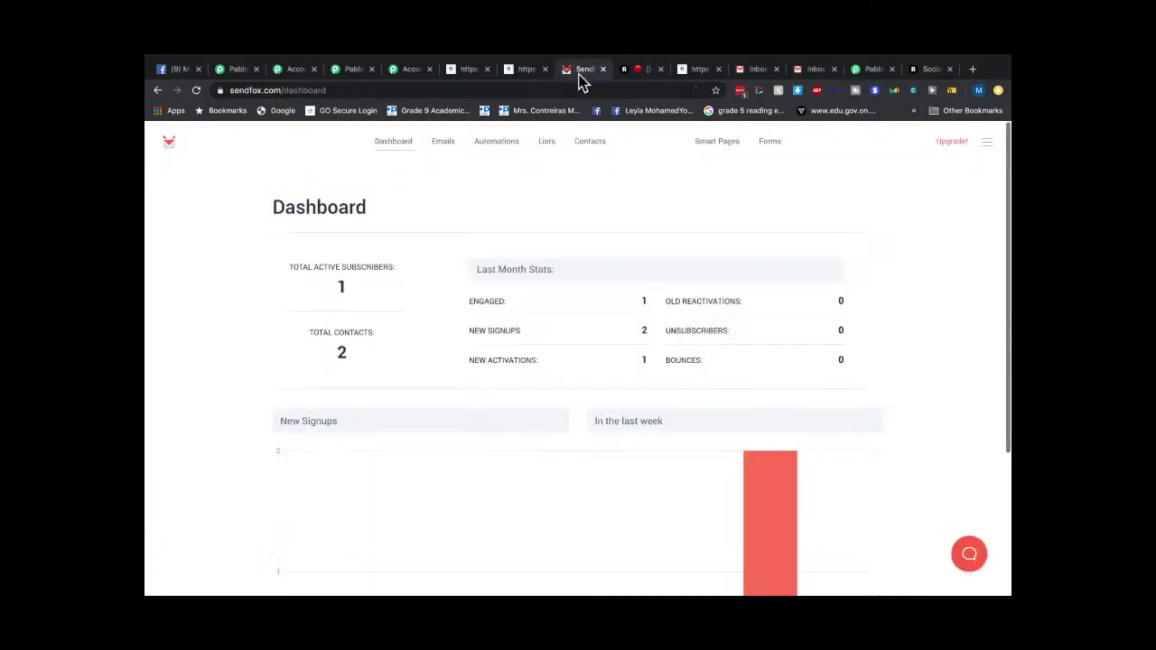
Open SendFox Contacts and delete the first contact via its Edit dropdown.
left_click(590, 142)
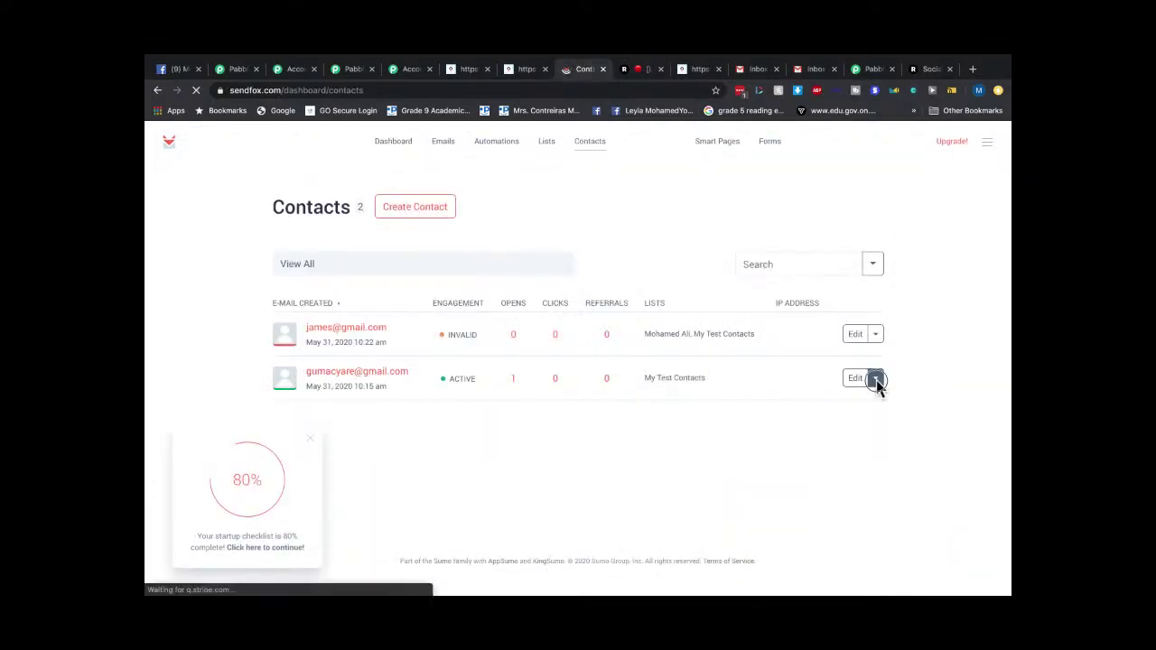
left_click(875, 379)
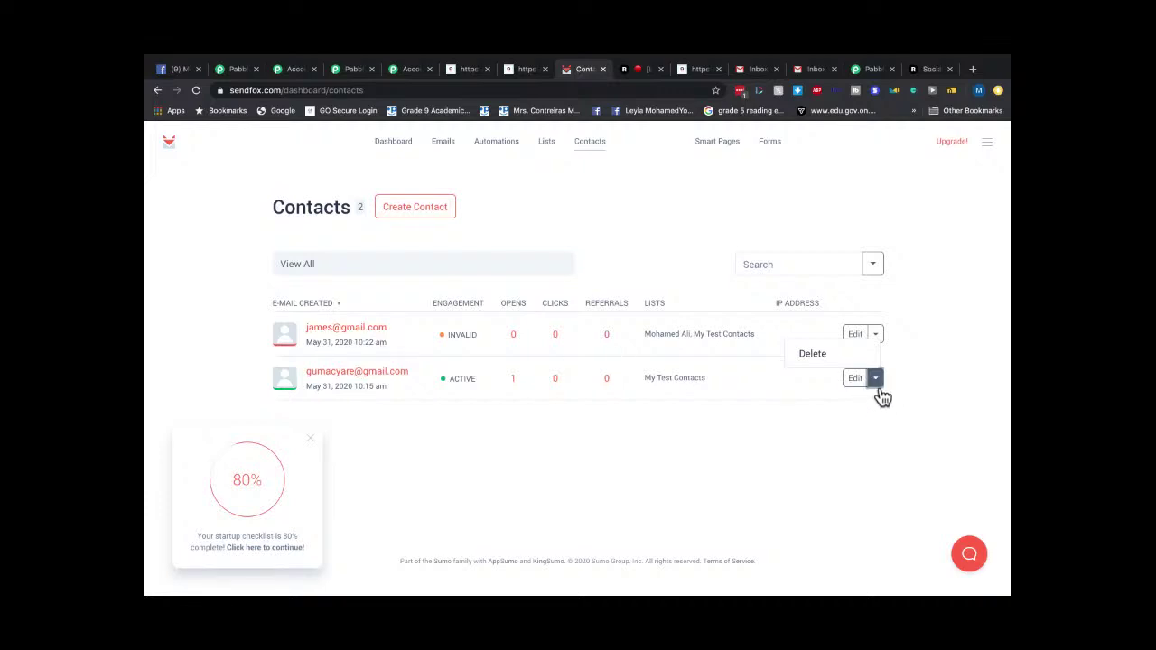
left_click(877, 382)
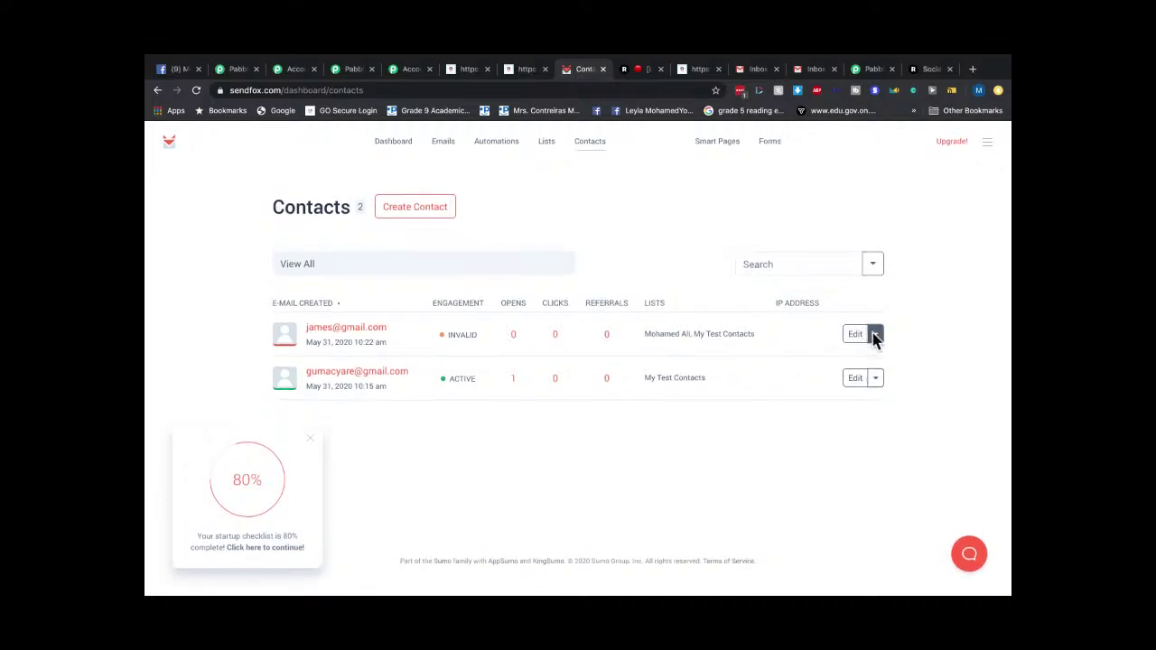
left_click(875, 335)
left_click(824, 381)
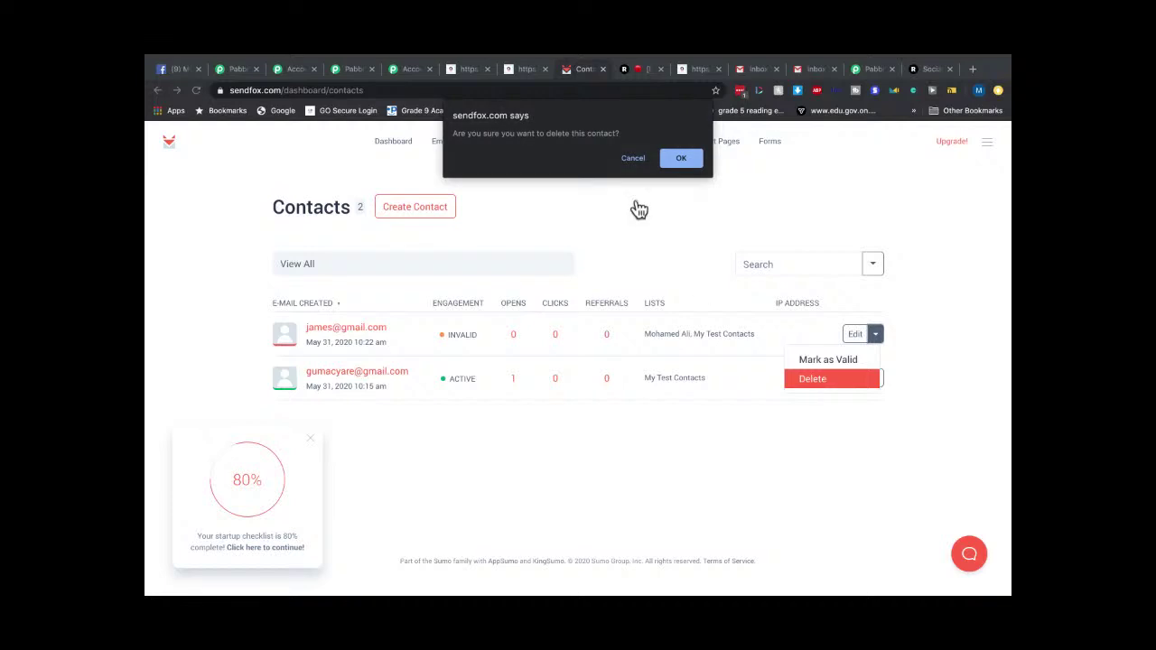
left_click(684, 158)
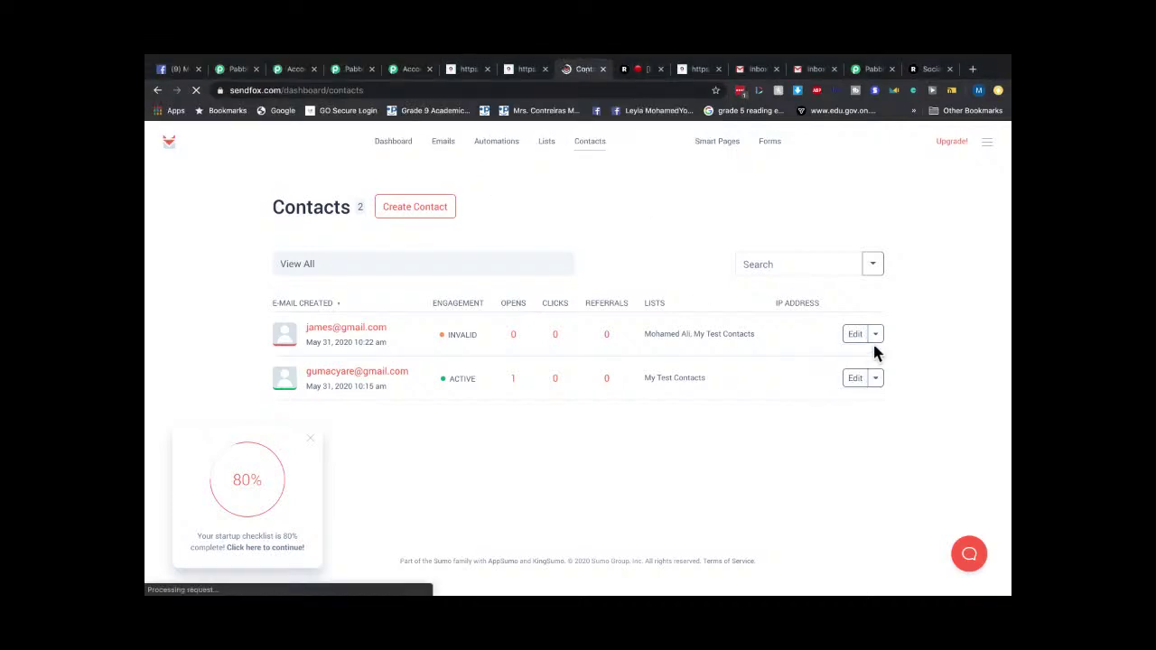
Delete the remaining contact, confirm the dashboard shows 0 contacts, and return to Pabbly Connect.
left_click(875, 334)
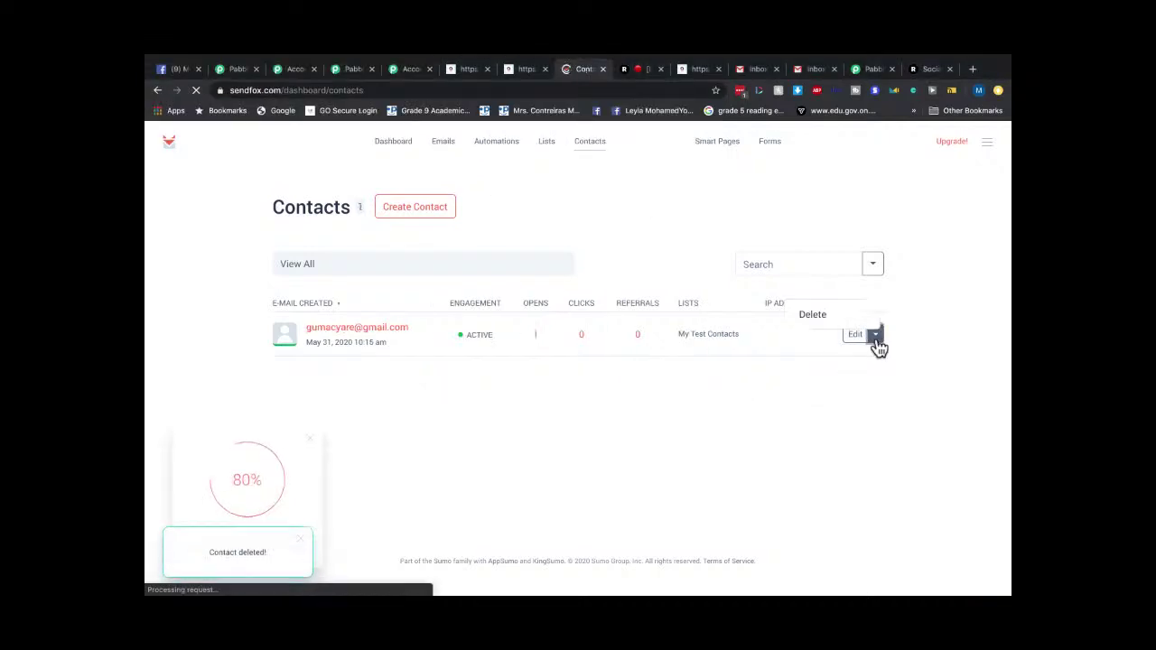
left_click(813, 317)
left_click(684, 159)
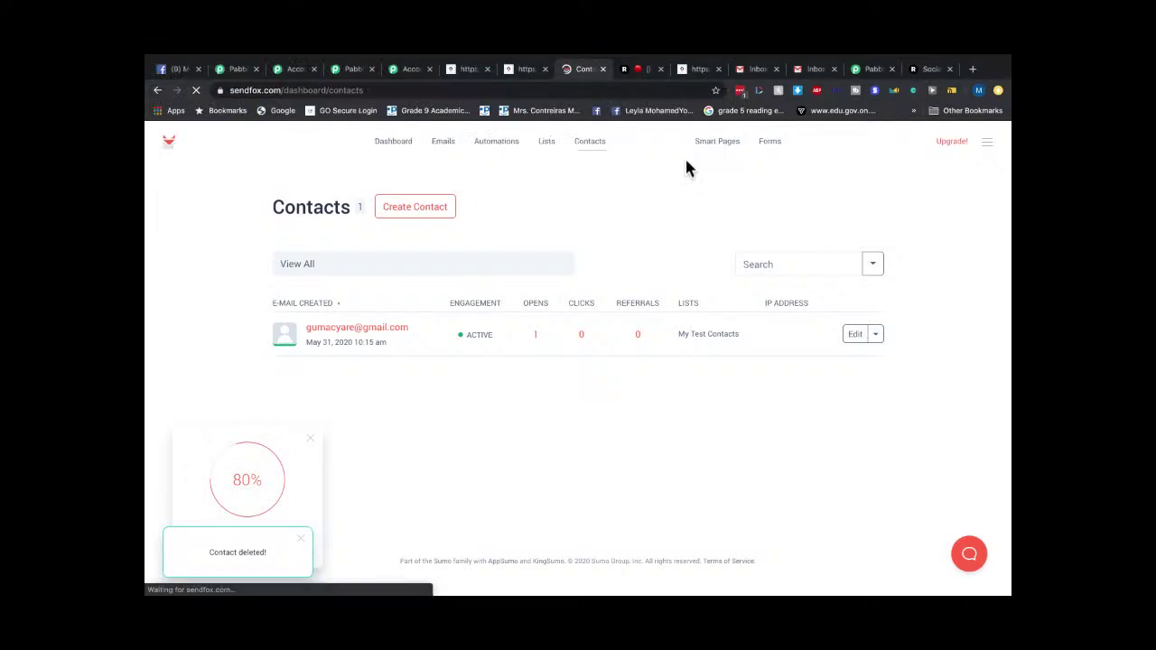
left_click(394, 140)
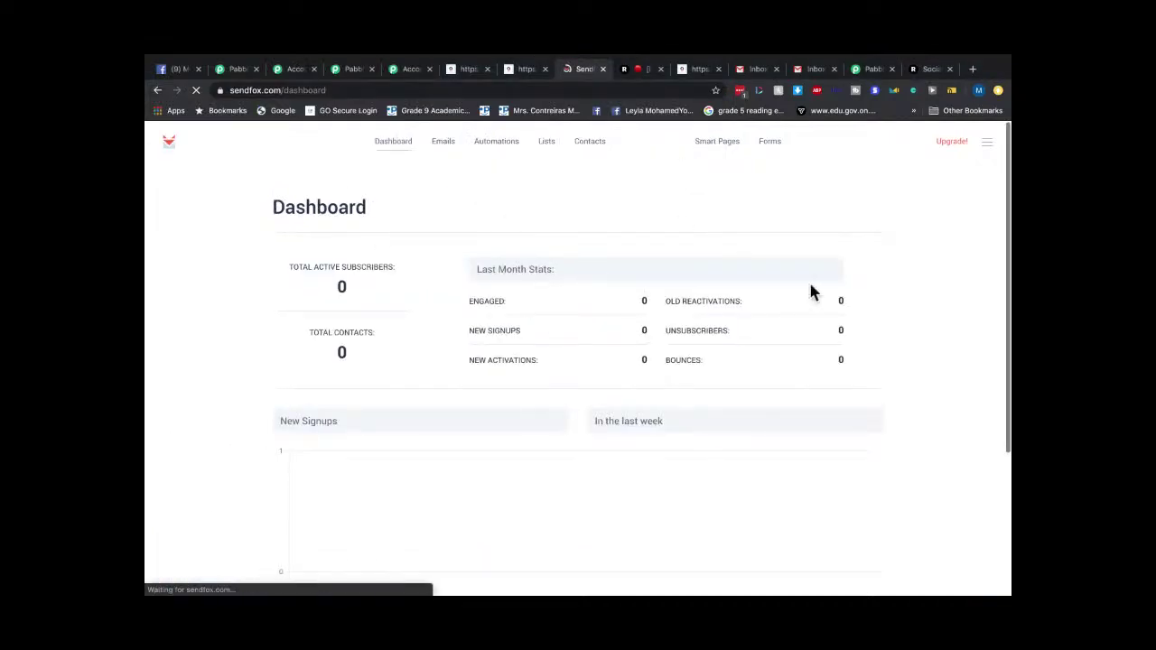
left_click(873, 69)
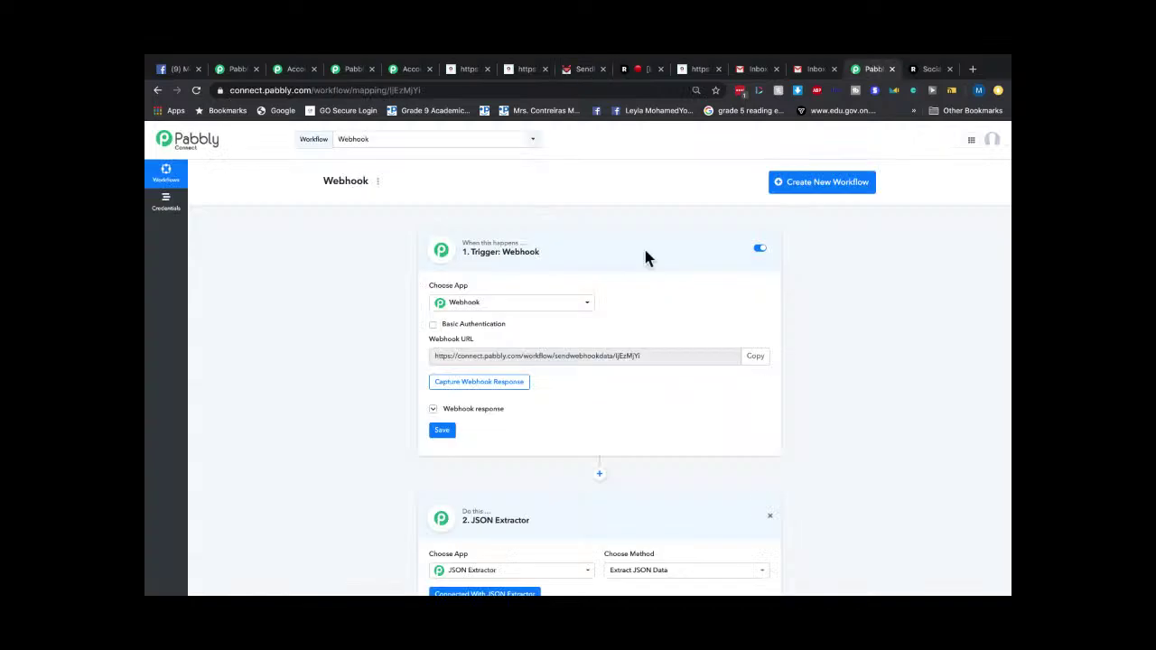
Fill the blank AidaForm with a test first name, last name and e-mail address and submit it.
left_click(529, 71)
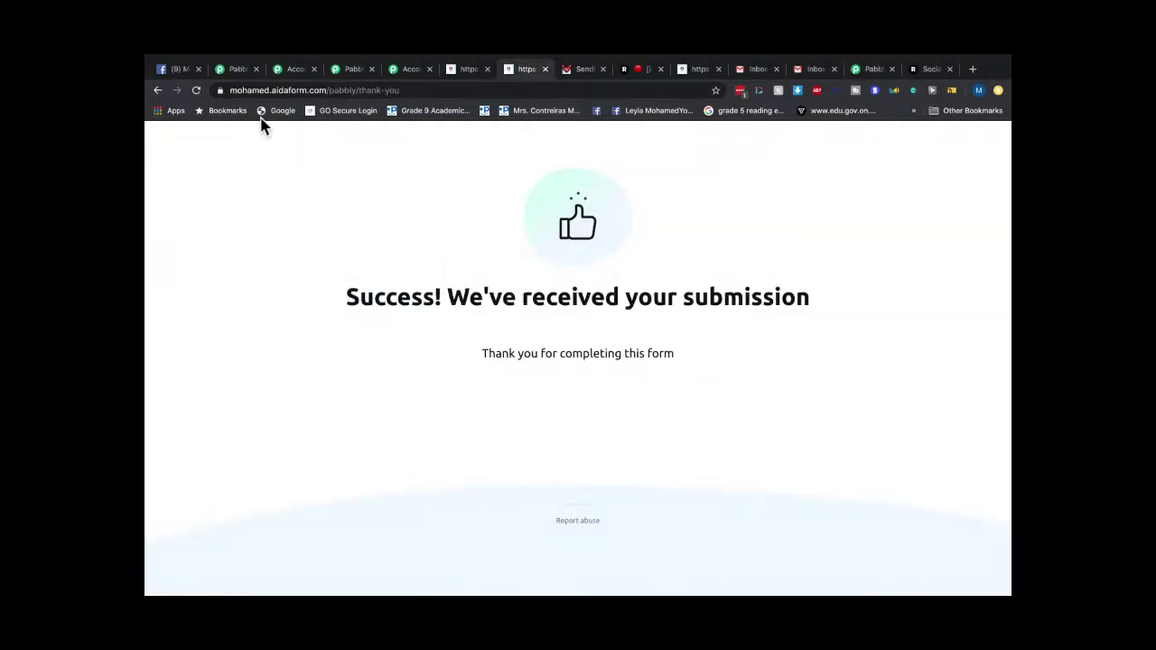
left_click(157, 91)
left_click(430, 223)
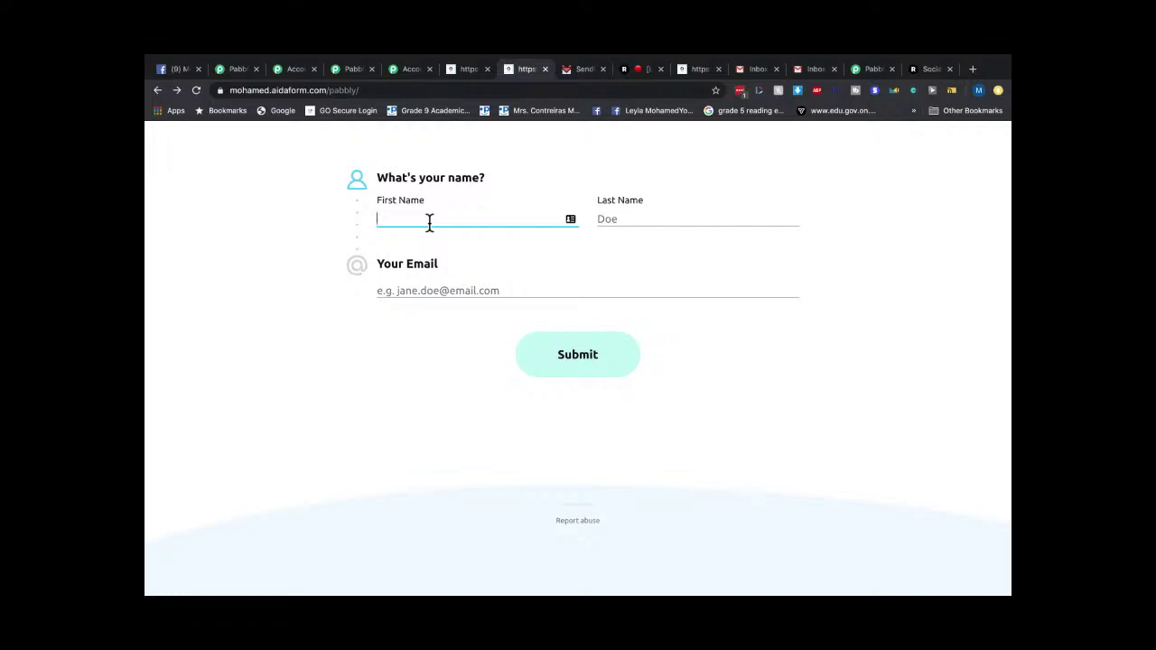
left_click(629, 221)
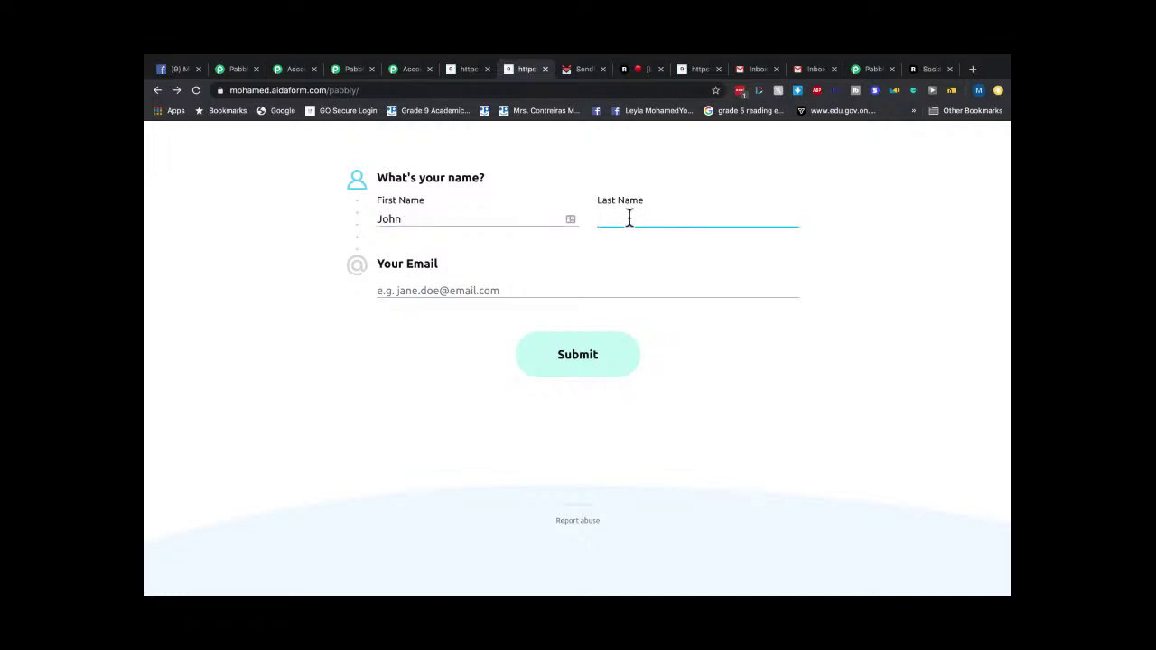
left_click(507, 290)
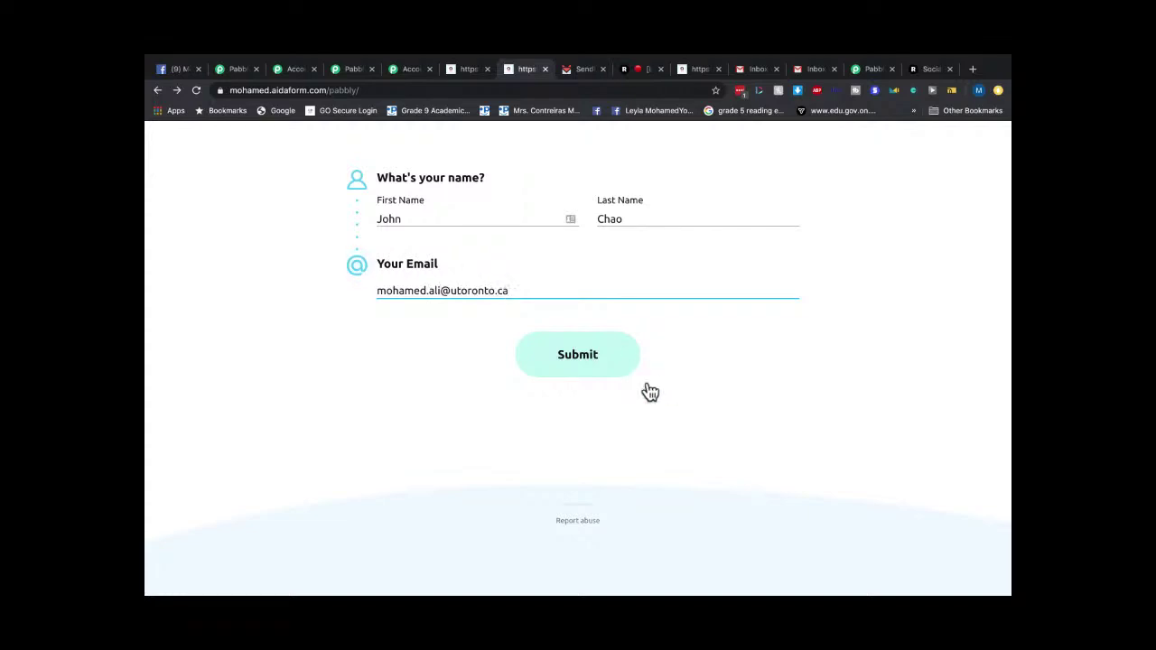
left_click(567, 361)
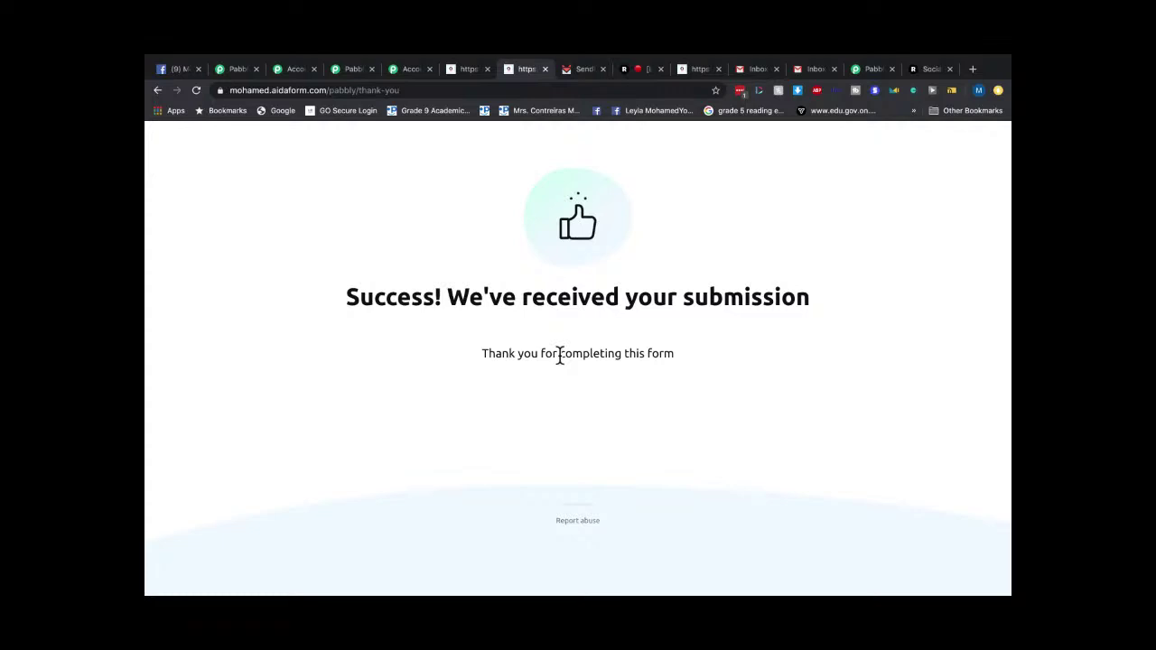
Reload the SendFox Dashboard to confirm the new signup and subscriber counts.
left_click(815, 70)
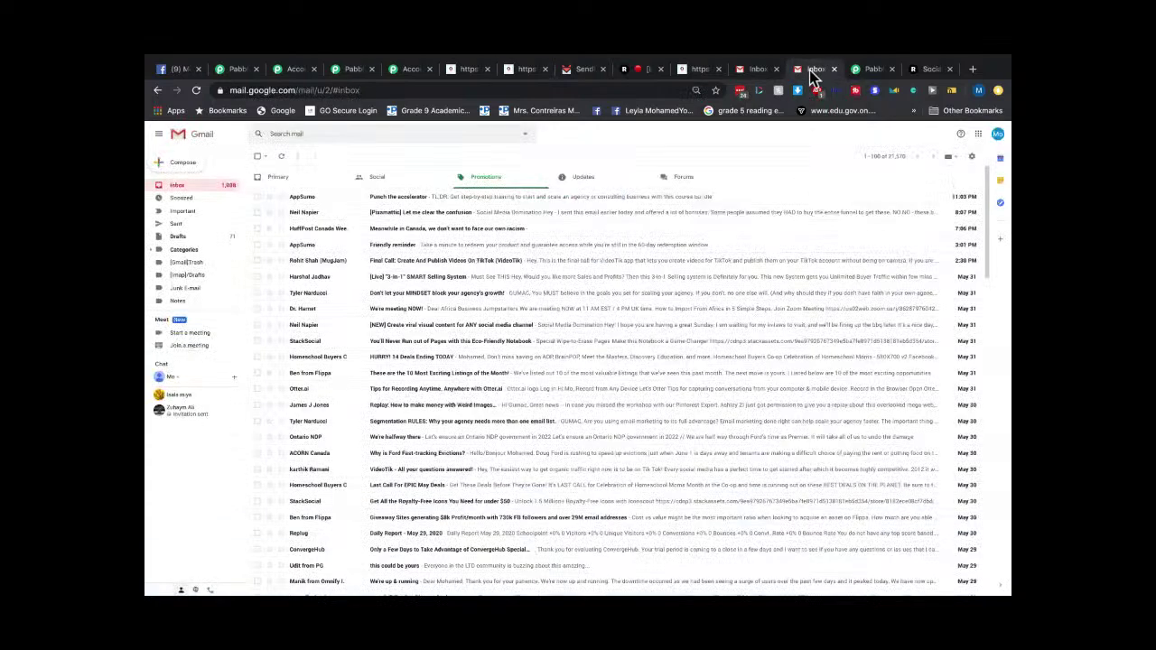
left_click(577, 69)
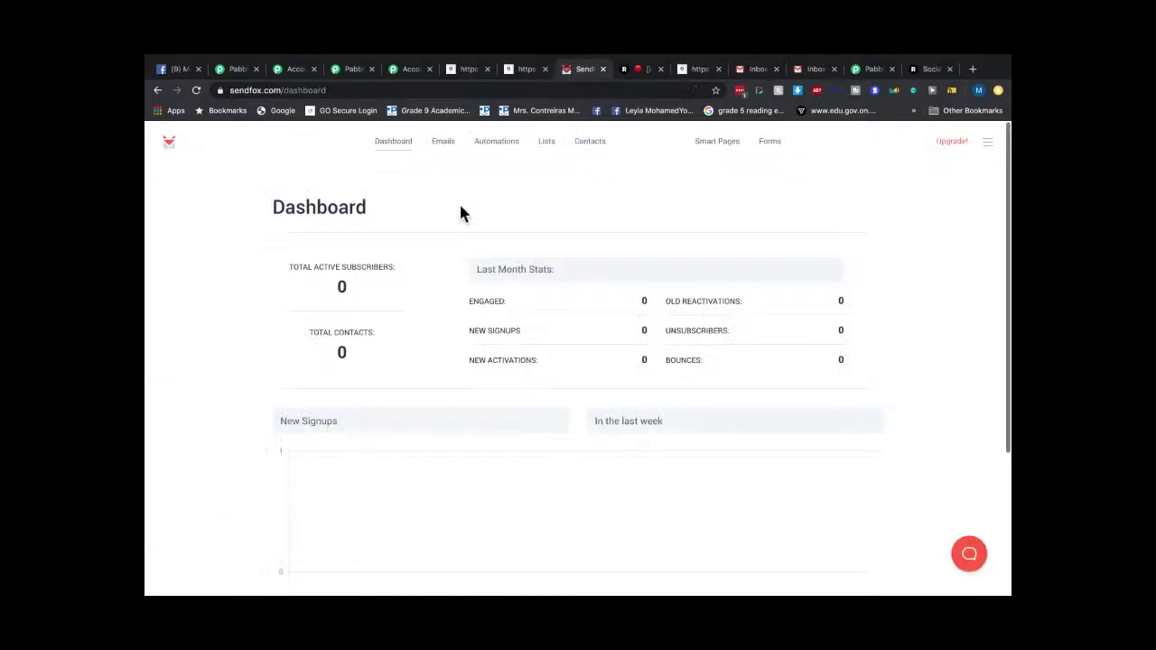
left_click(396, 152)
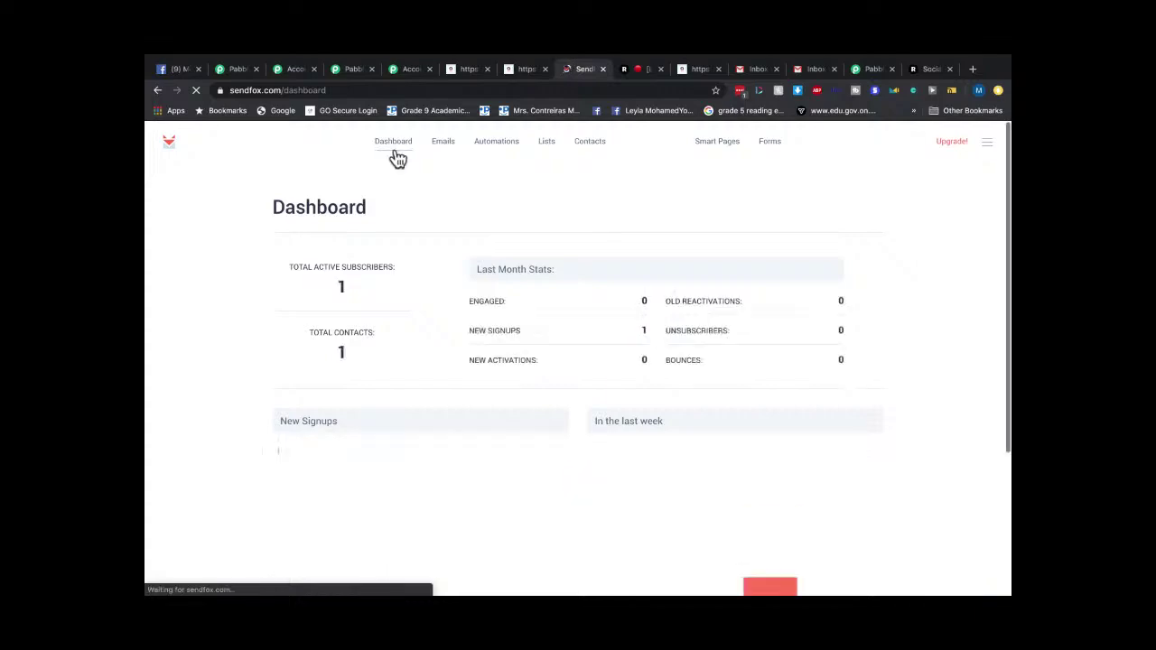
scroll(643, 336, "down", 3)
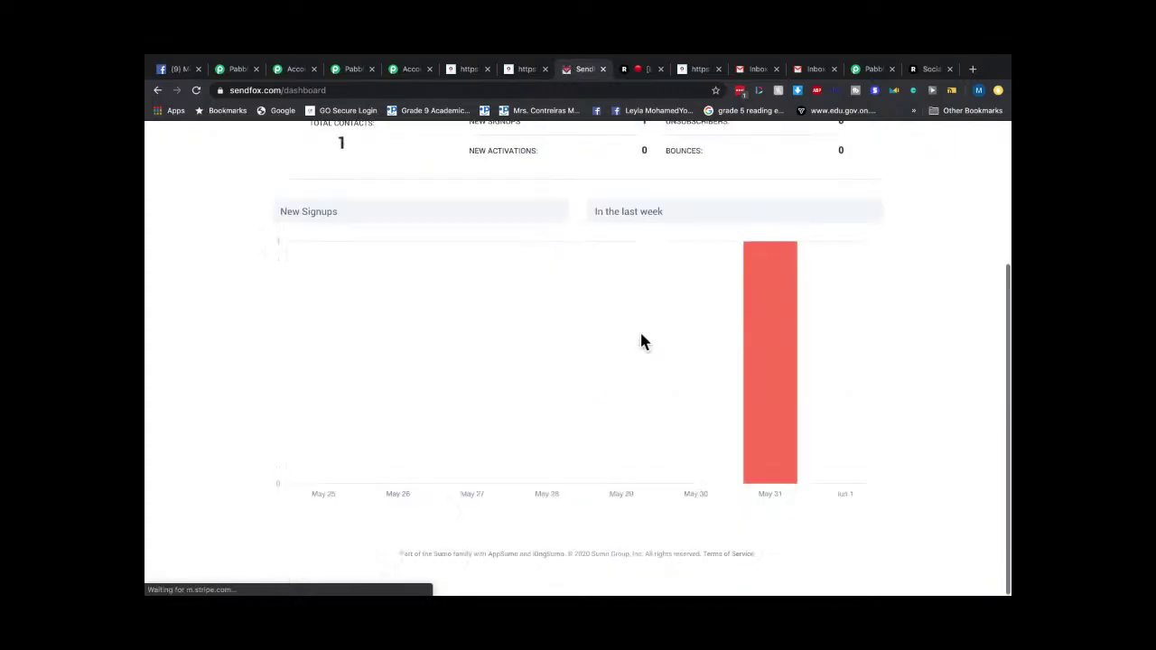
scroll(641, 340, "down", 1)
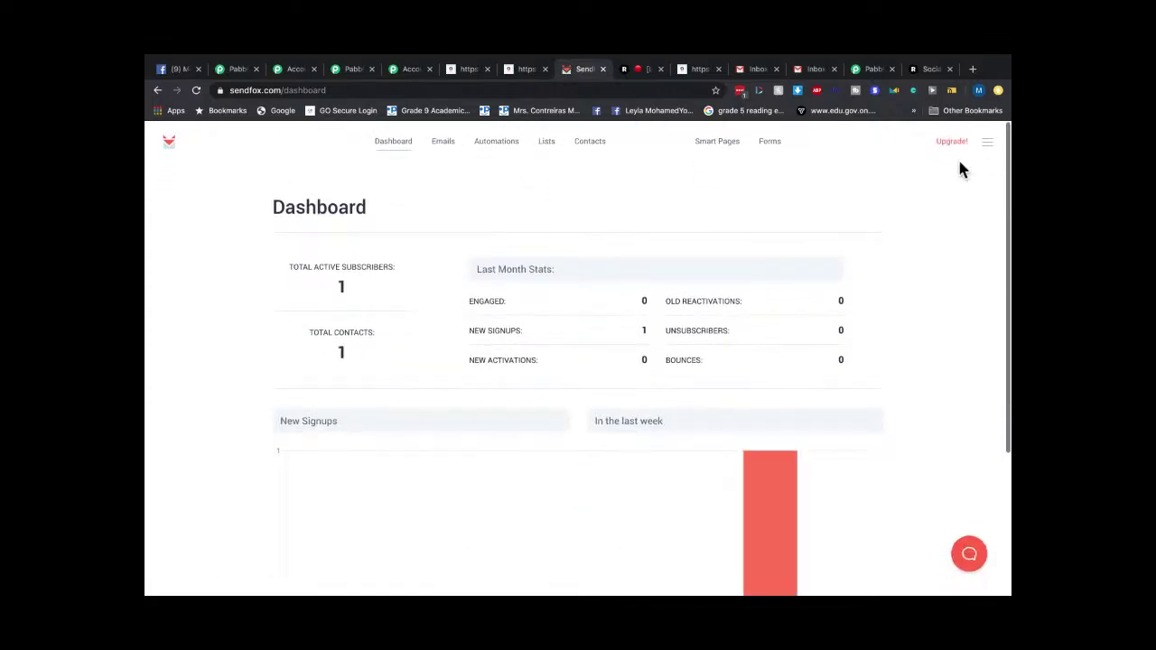
Check the other Gmail account's Updates, Promotions and Primary tabs for the new response's mail.
left_click(820, 69)
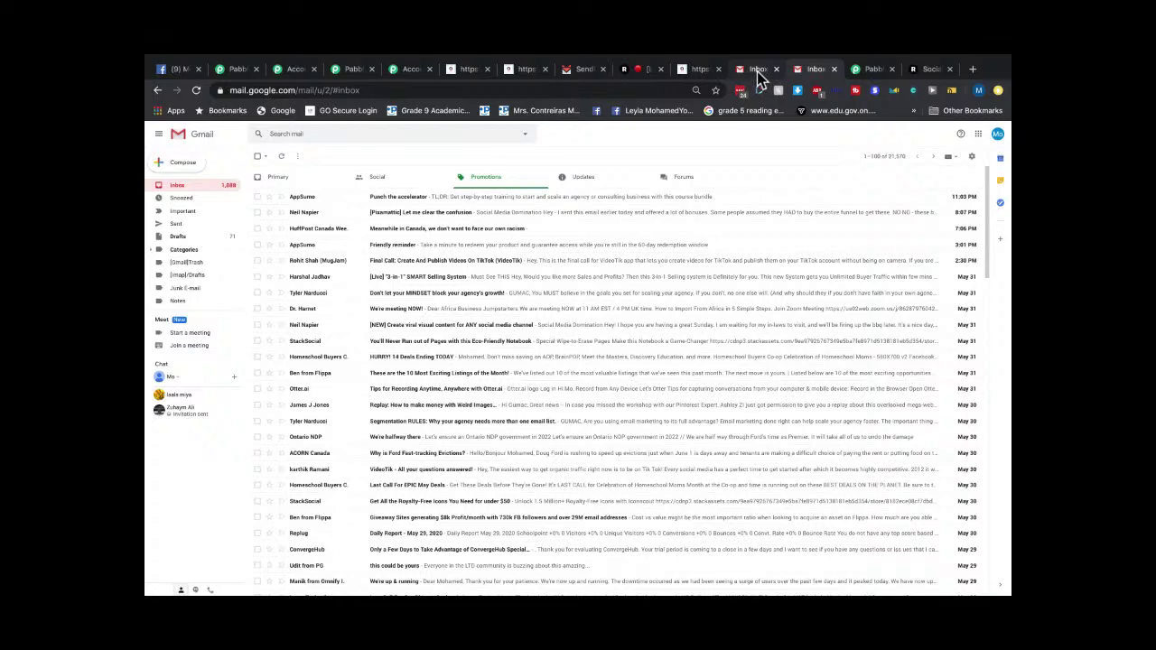
left_click(757, 72)
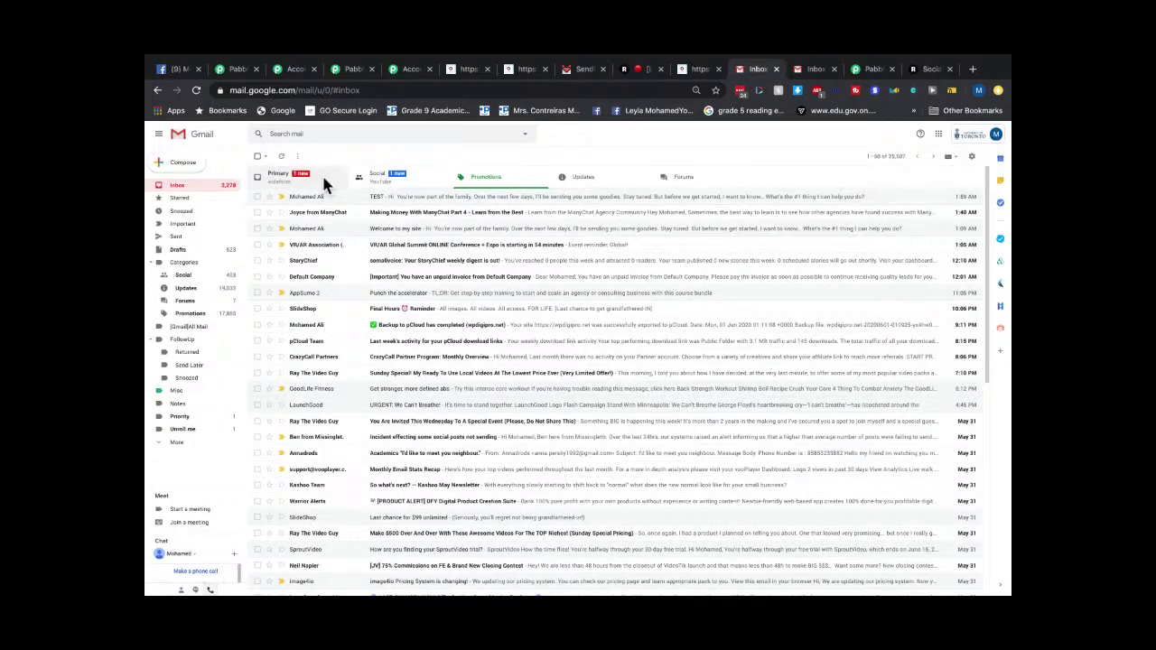
left_click(582, 180)
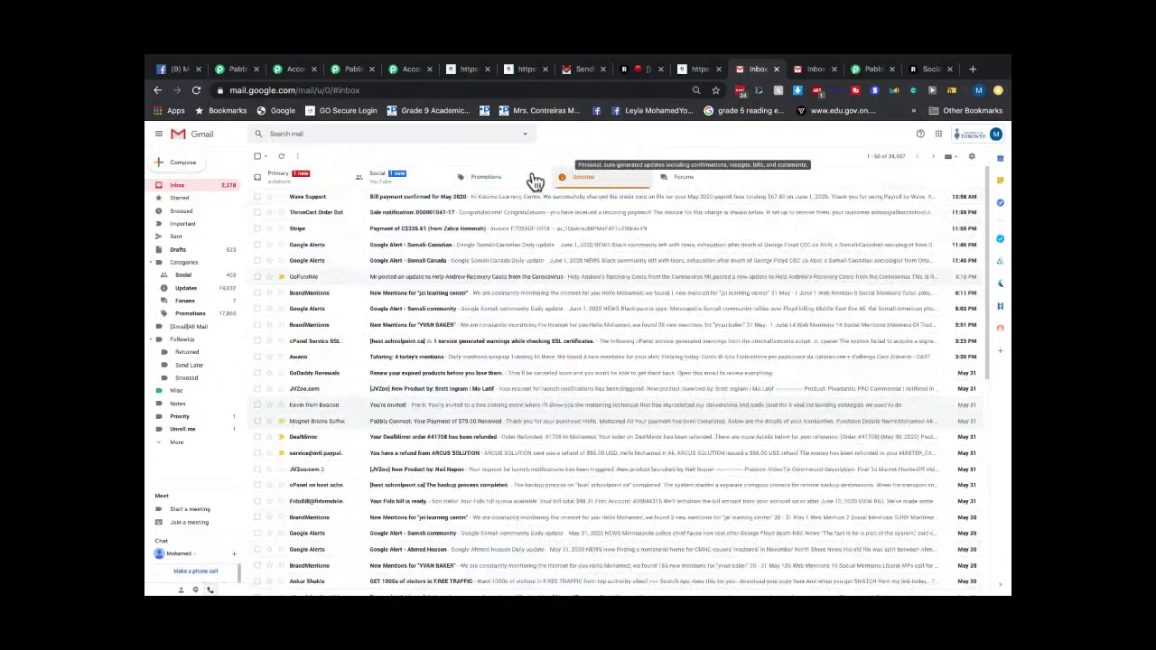
left_click(489, 186)
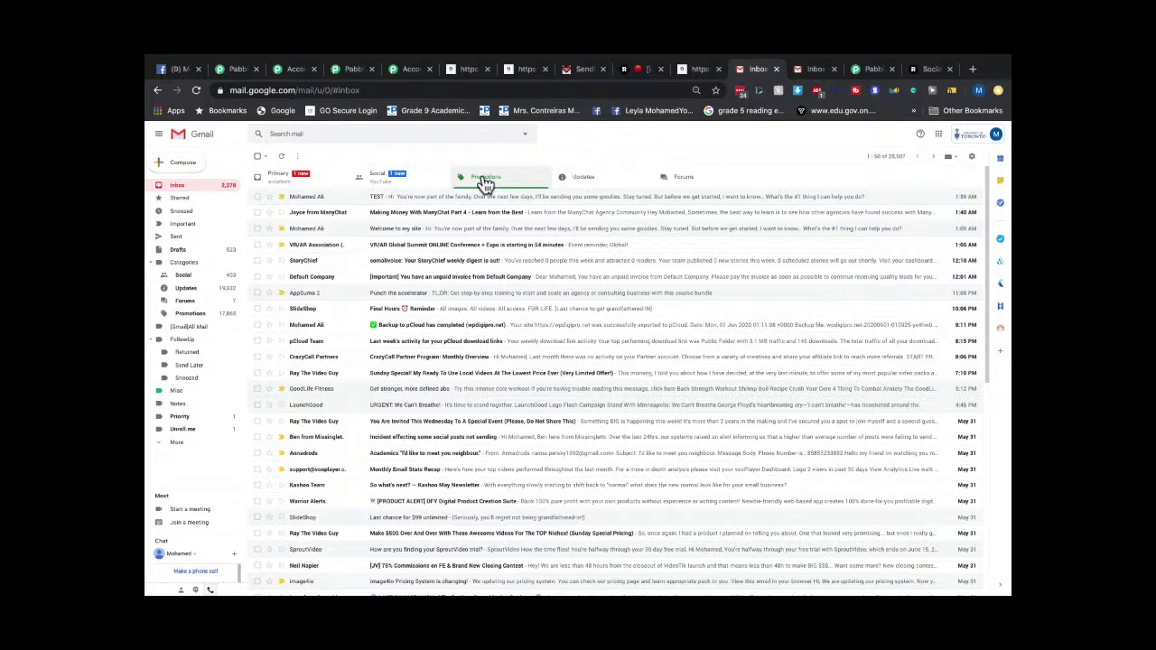
left_click(174, 186)
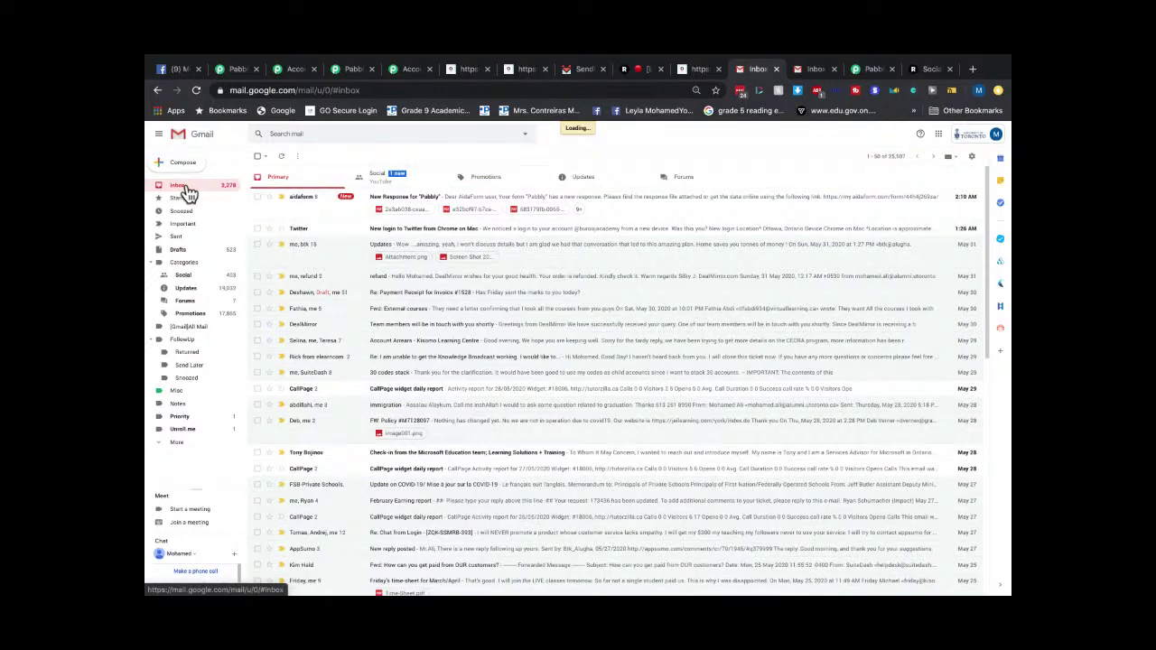
left_click(502, 190)
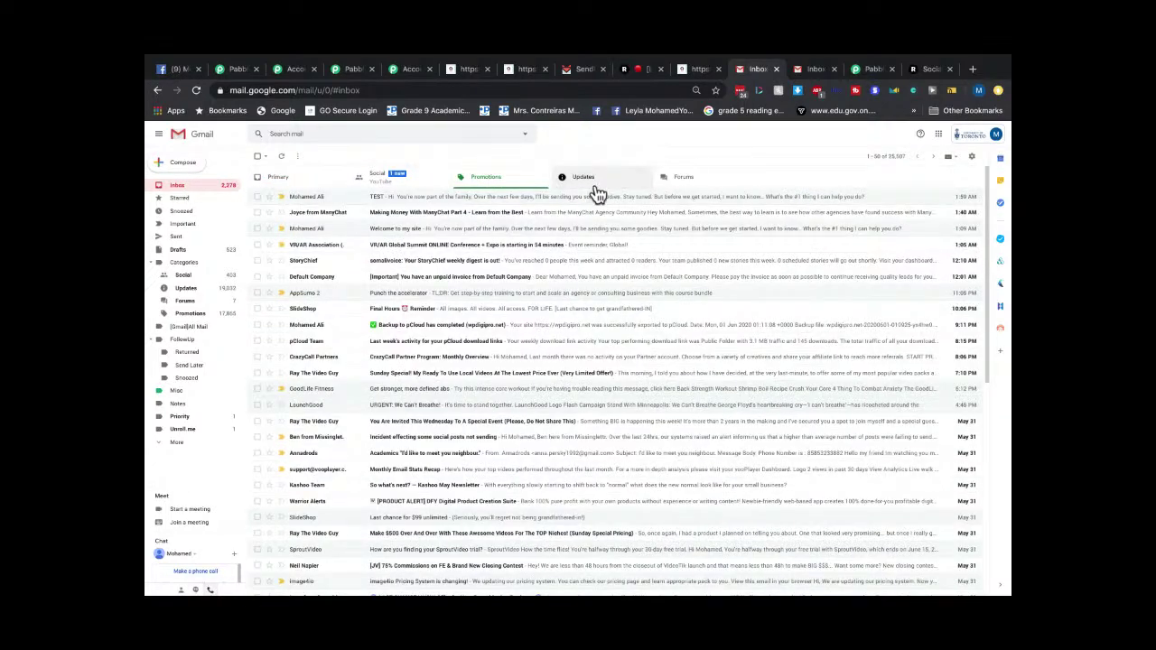
left_click(593, 187)
left_click(488, 185)
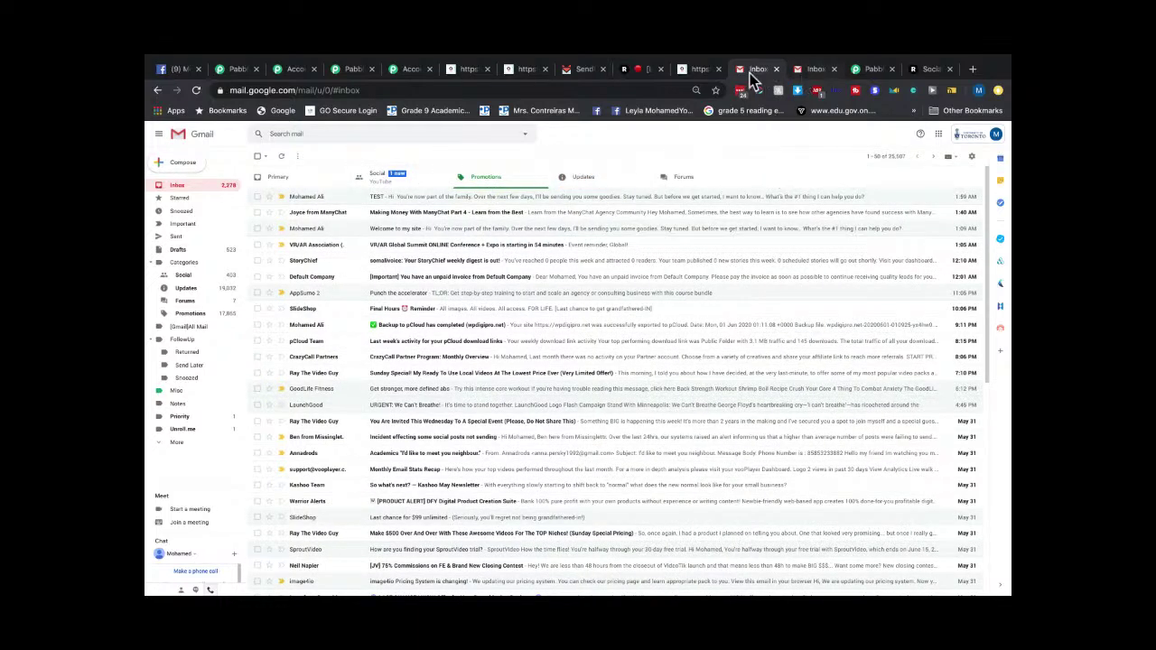
Back in SendFox, open the Lists overview showing My Test Contacts.
left_click(583, 69)
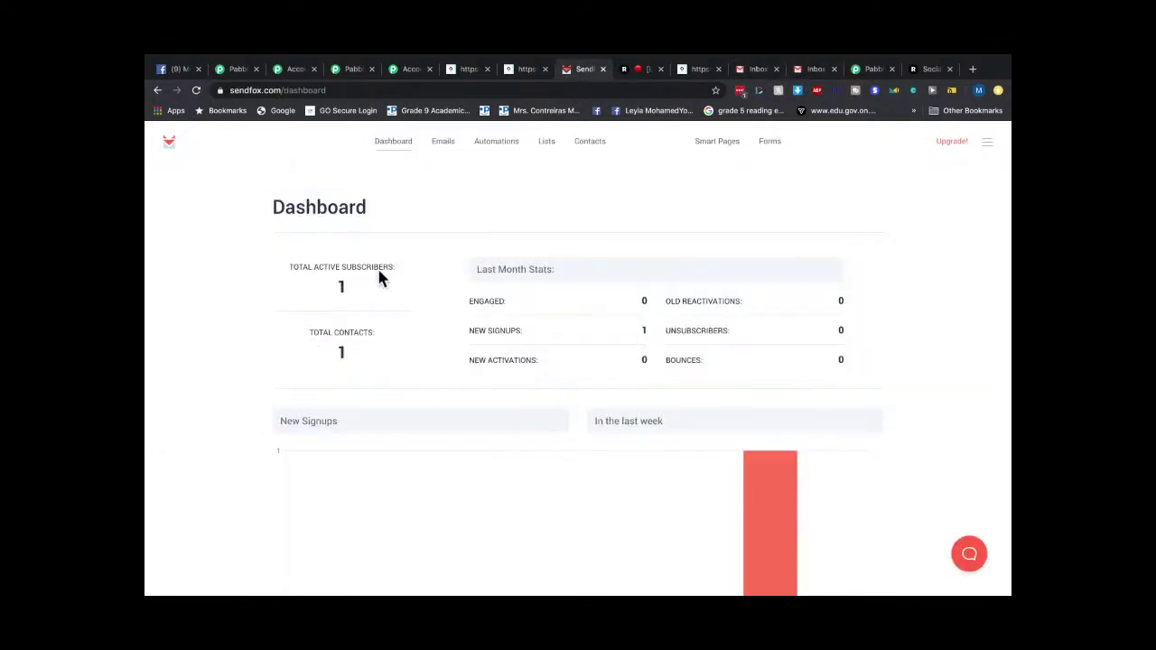
scroll(782, 415, "down", 3)
scroll(395, 341, "up", 3)
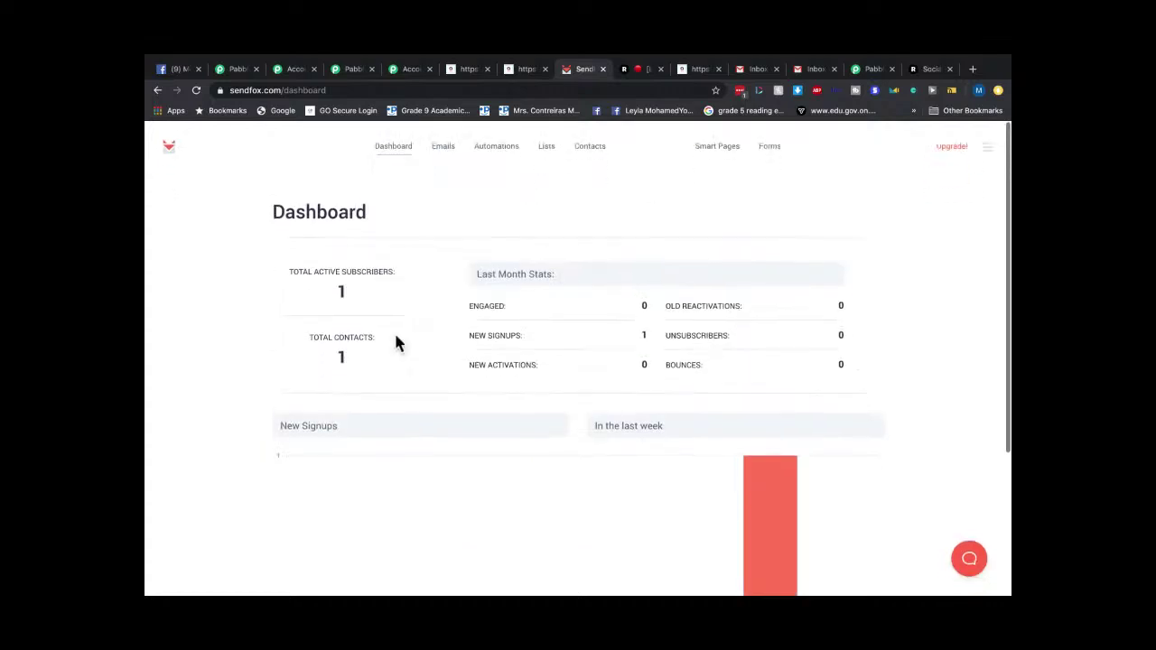
left_click(546, 147)
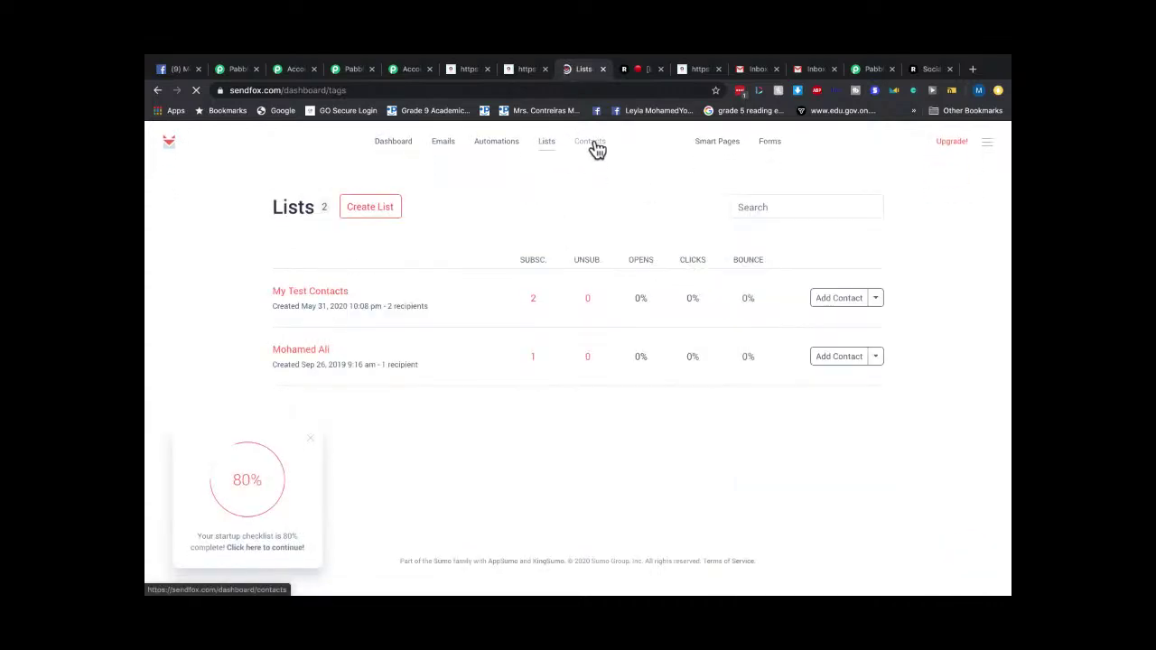
Open the My Test Contacts subscribers, then check the first Gmail account's Updates, Social, Promotions and Forums.
left_click(336, 298)
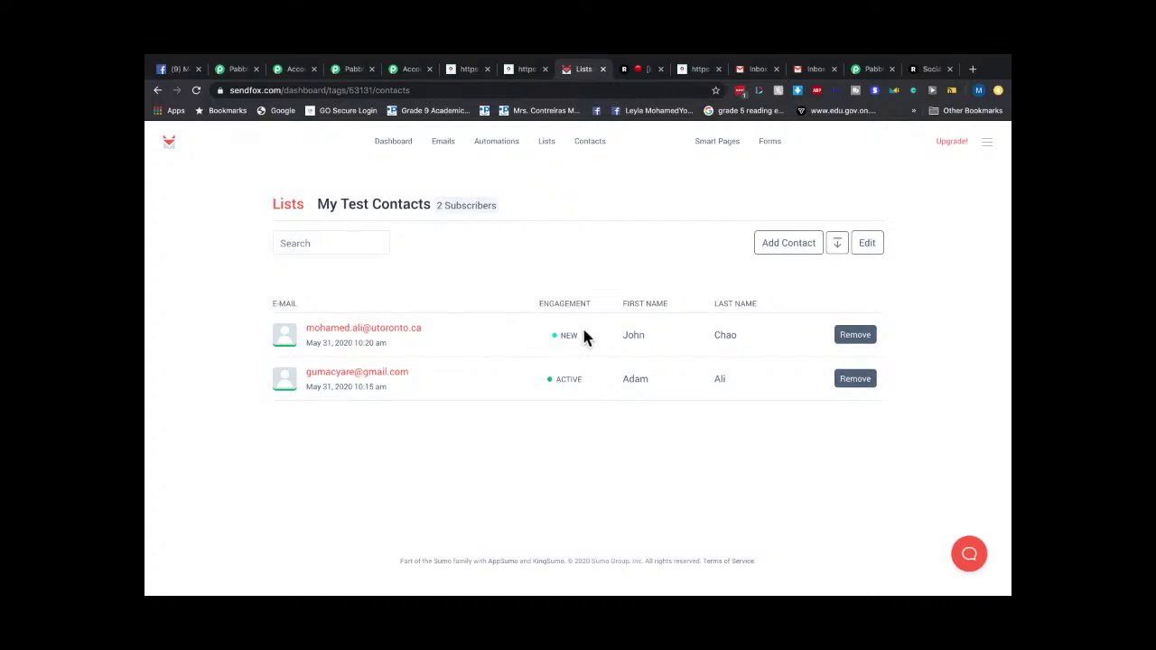
left_click(701, 70)
left_click(743, 69)
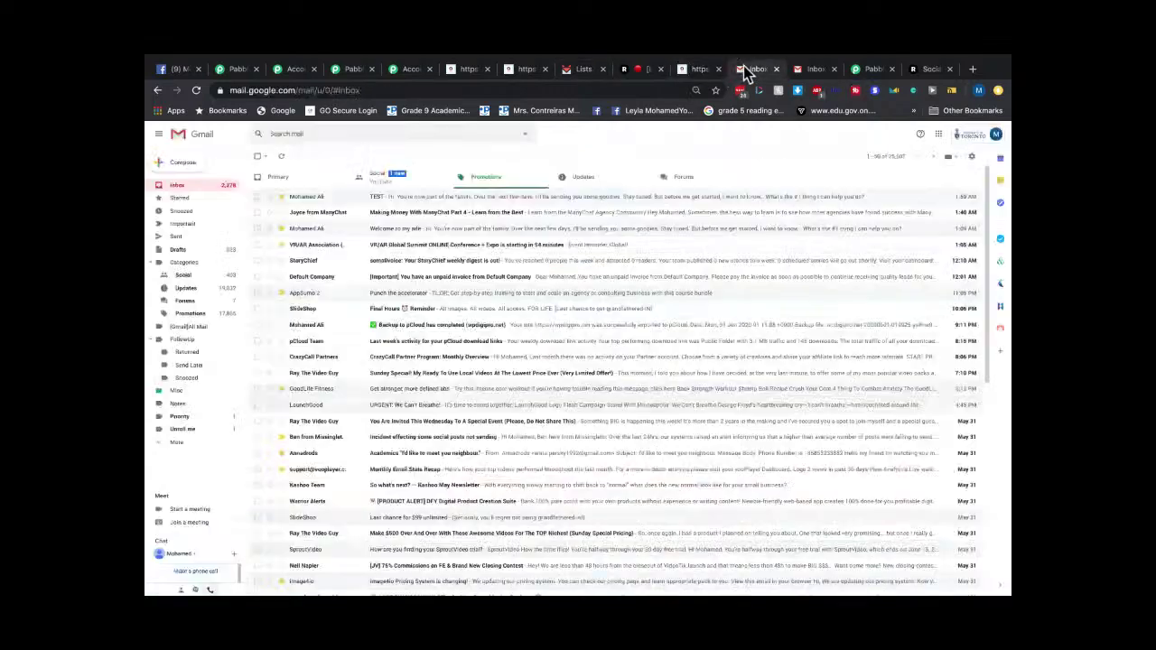
left_click(571, 178)
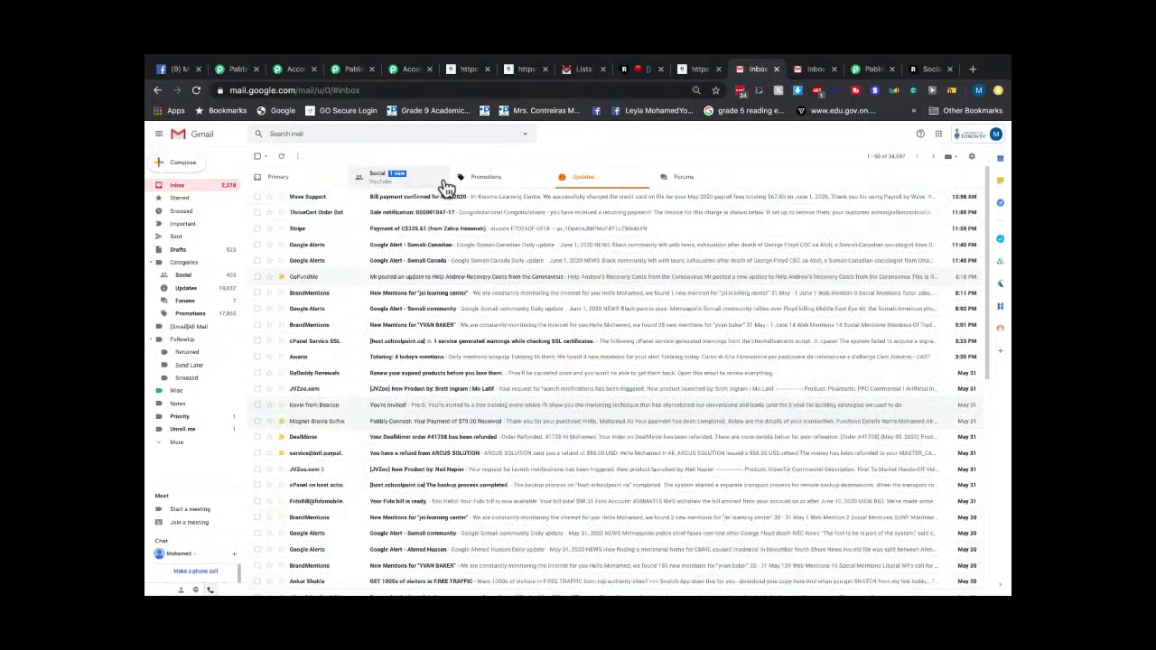
left_click(407, 184)
left_click(491, 187)
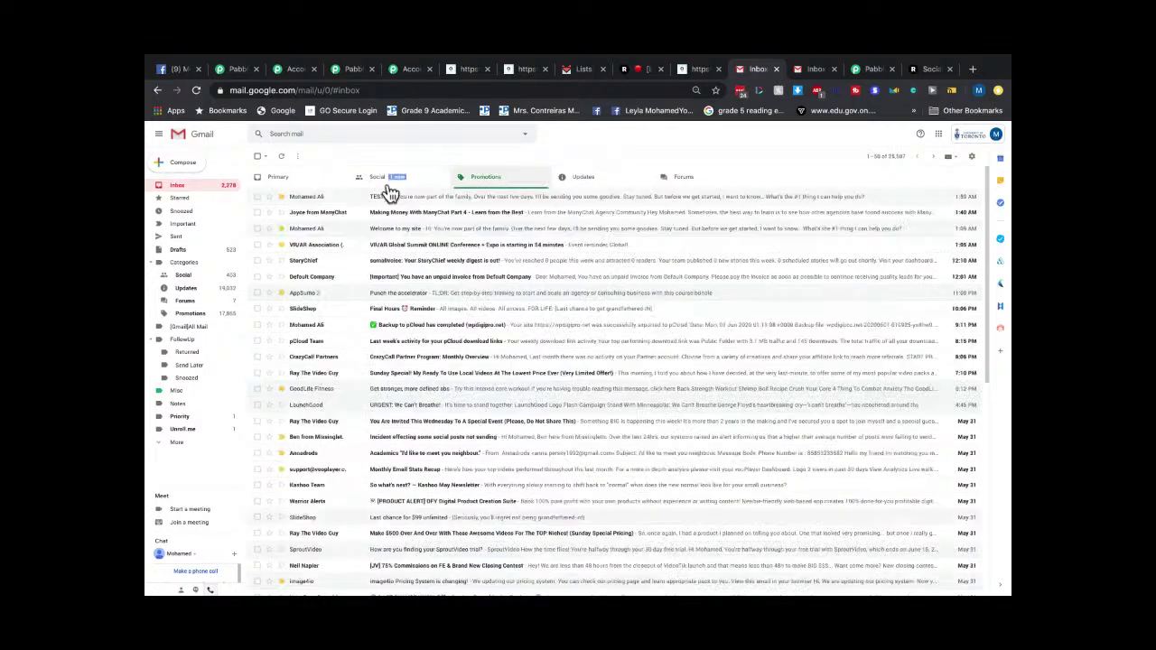
left_click(564, 181)
left_click(686, 181)
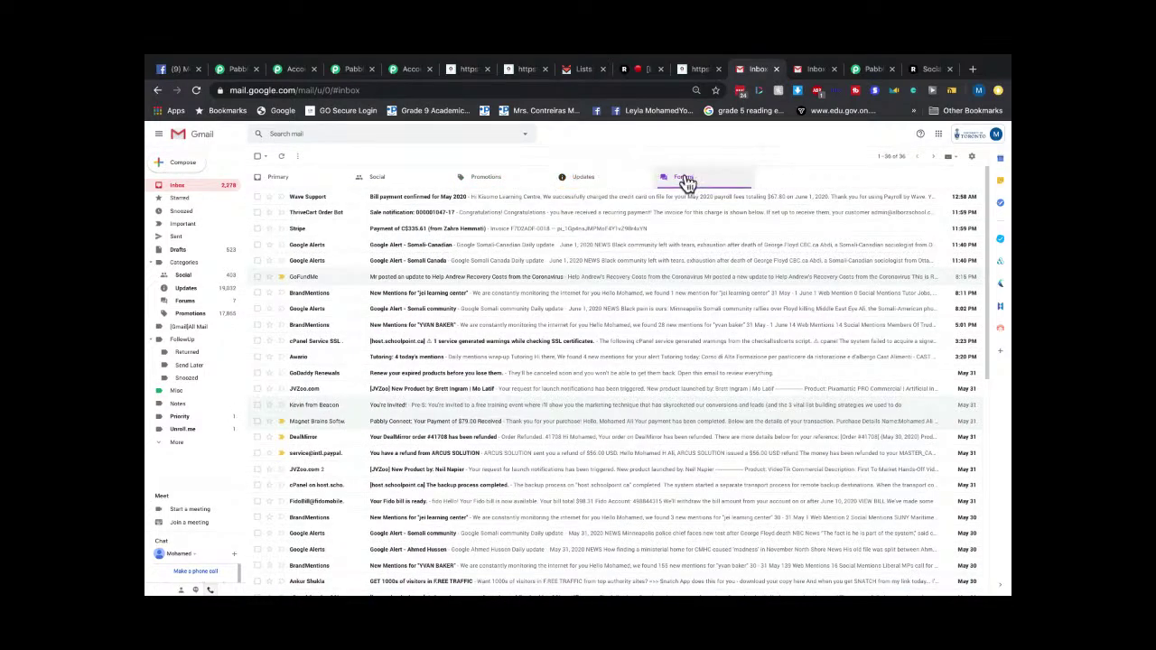
Check the second Gmail account's Social, Primary, Updates and Promotions, then go to Pabbly's All Apps page.
left_click(811, 70)
left_click(392, 184)
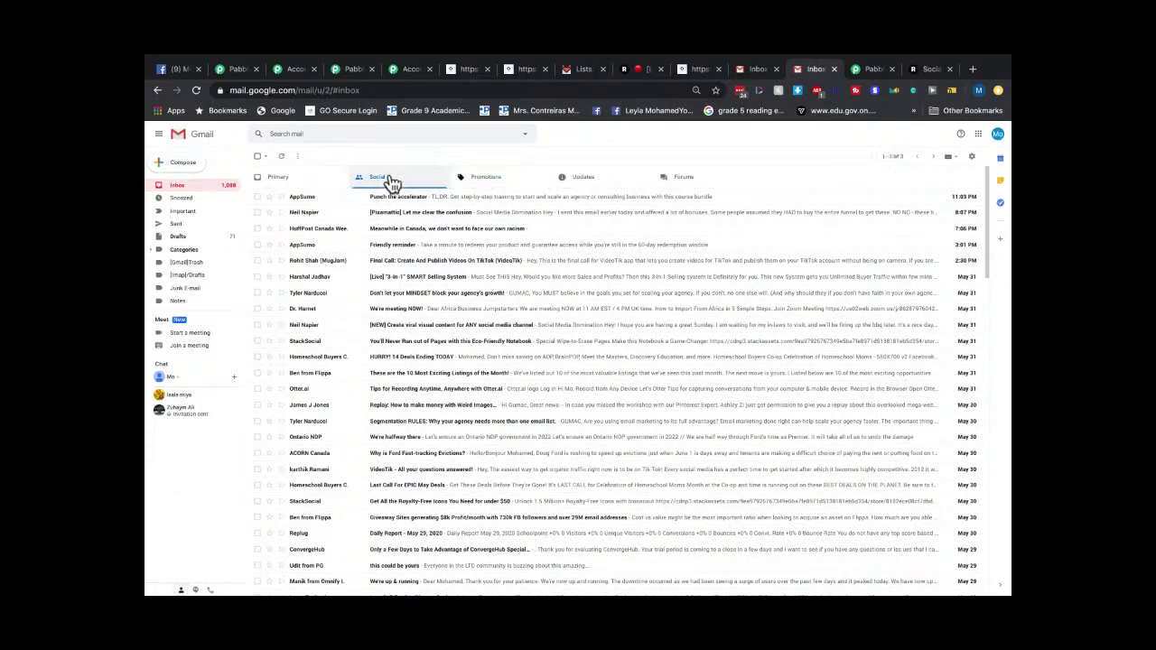
left_click(278, 183)
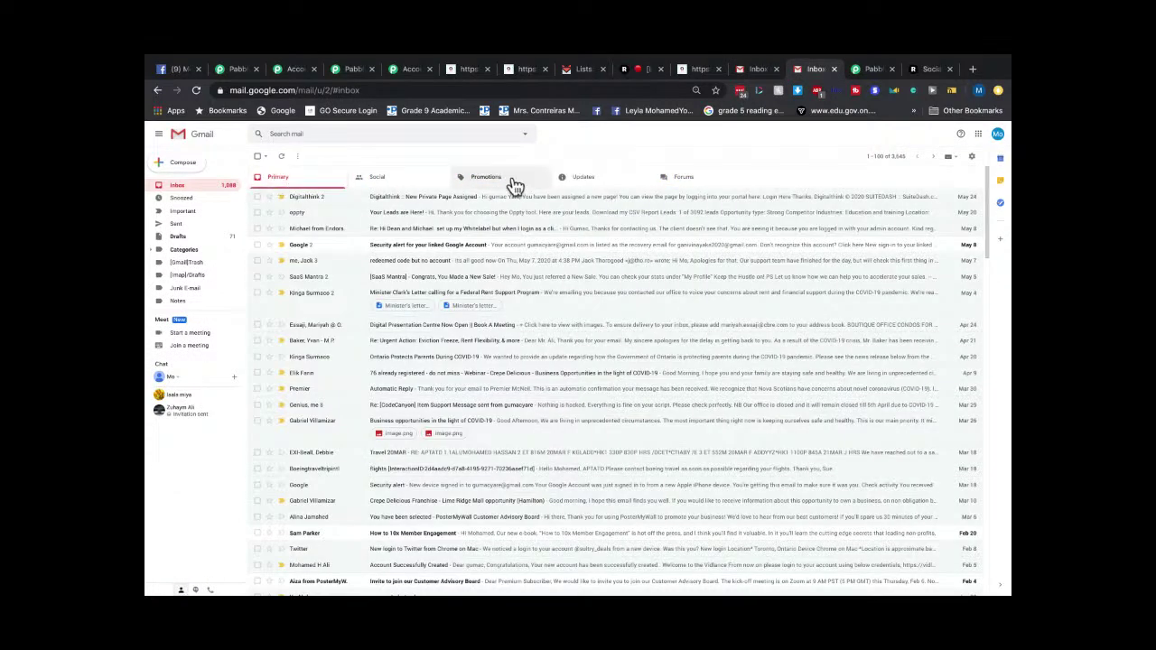
left_click(565, 178)
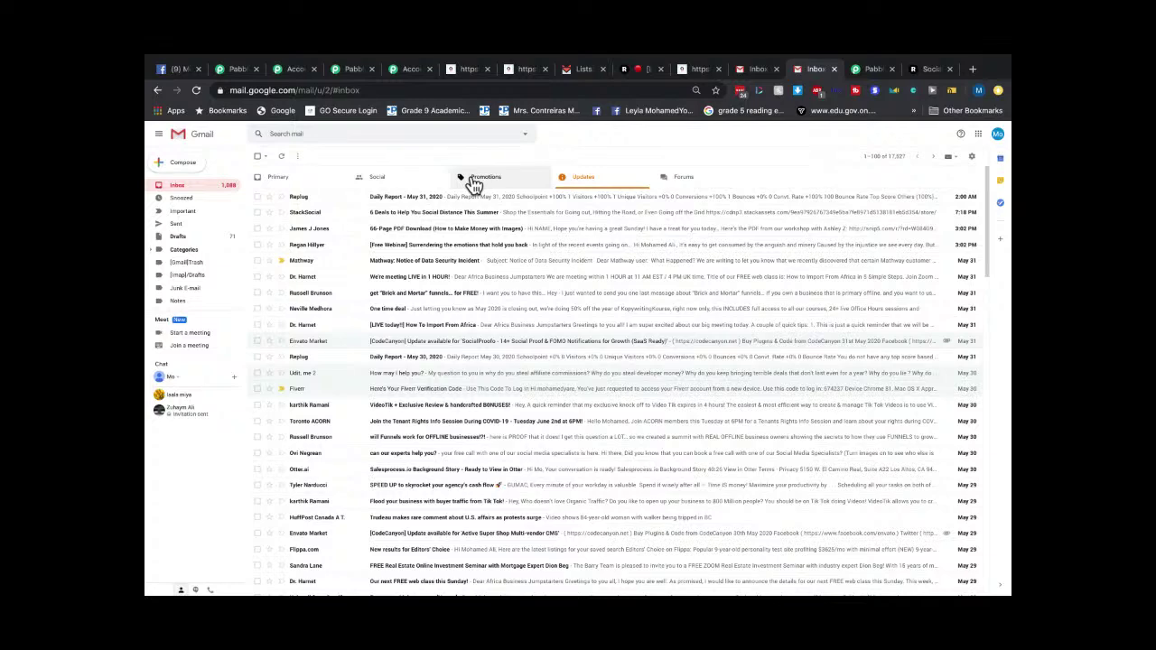
left_click(474, 180)
left_click(404, 71)
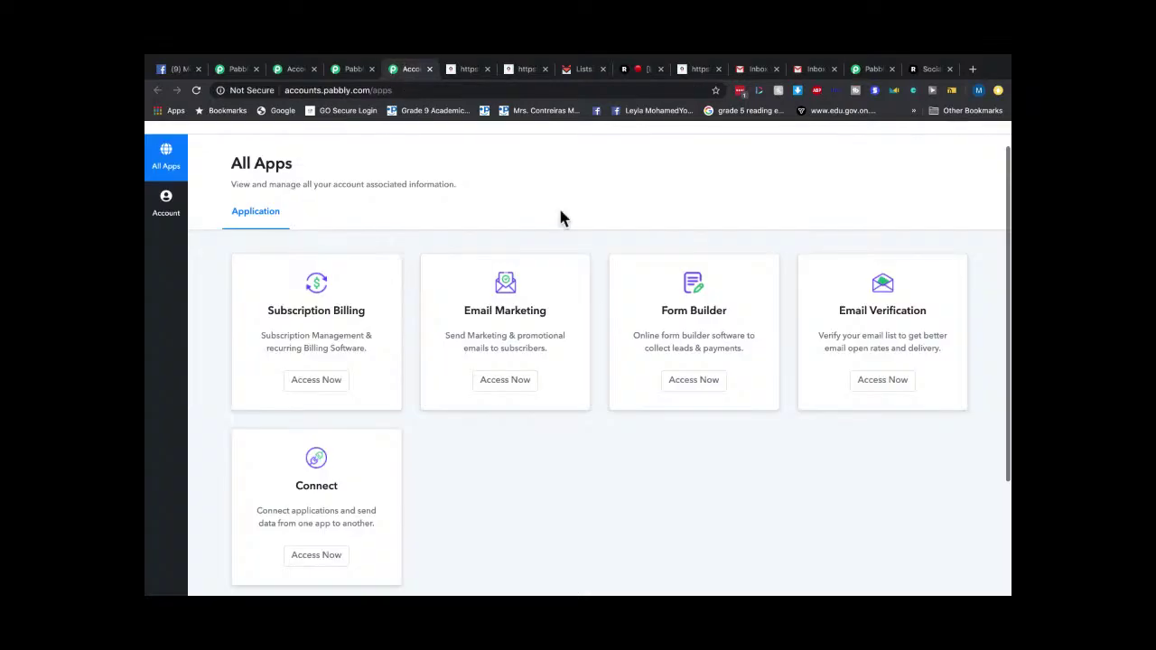
Launch Pabbly Connect and scroll the Webhook workflow down to the SendFox step.
left_click(299, 556)
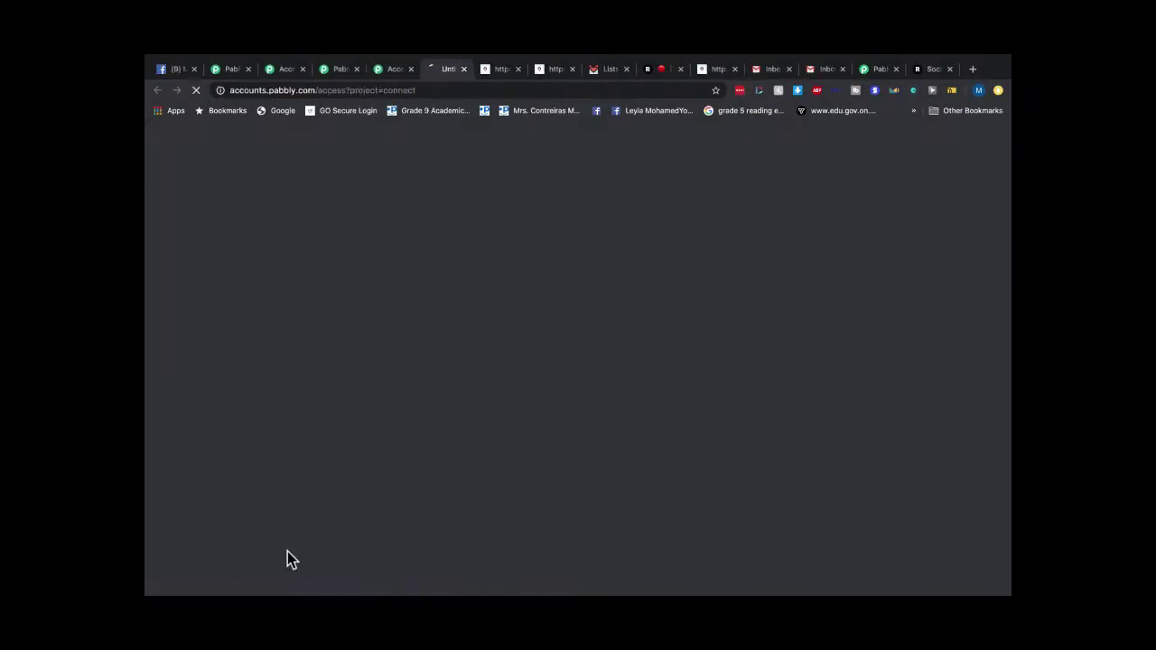
left_click(451, 91)
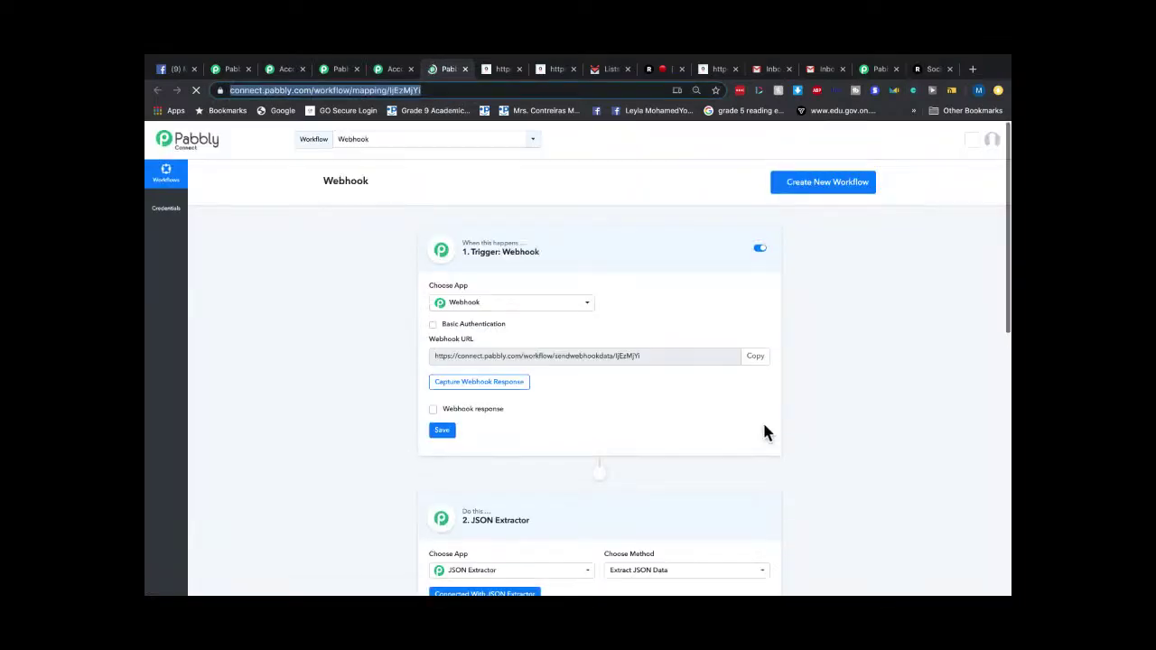
scroll(762, 421, "down", 1)
right_click(763, 420)
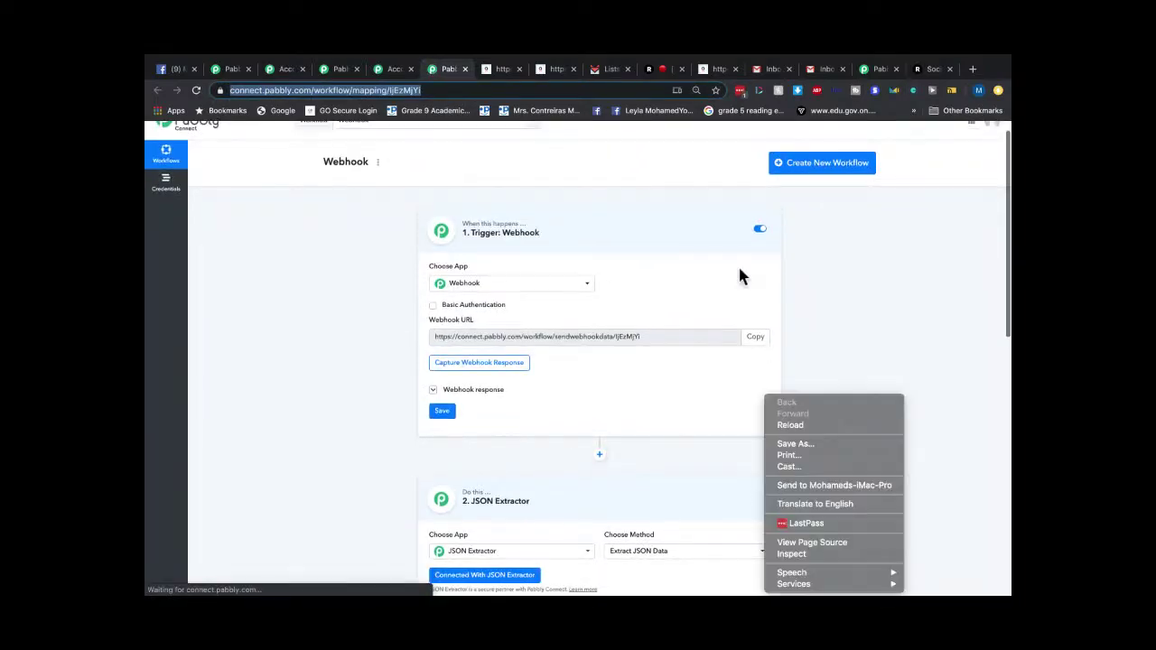
left_click(553, 429)
scroll(554, 429, "down", 10)
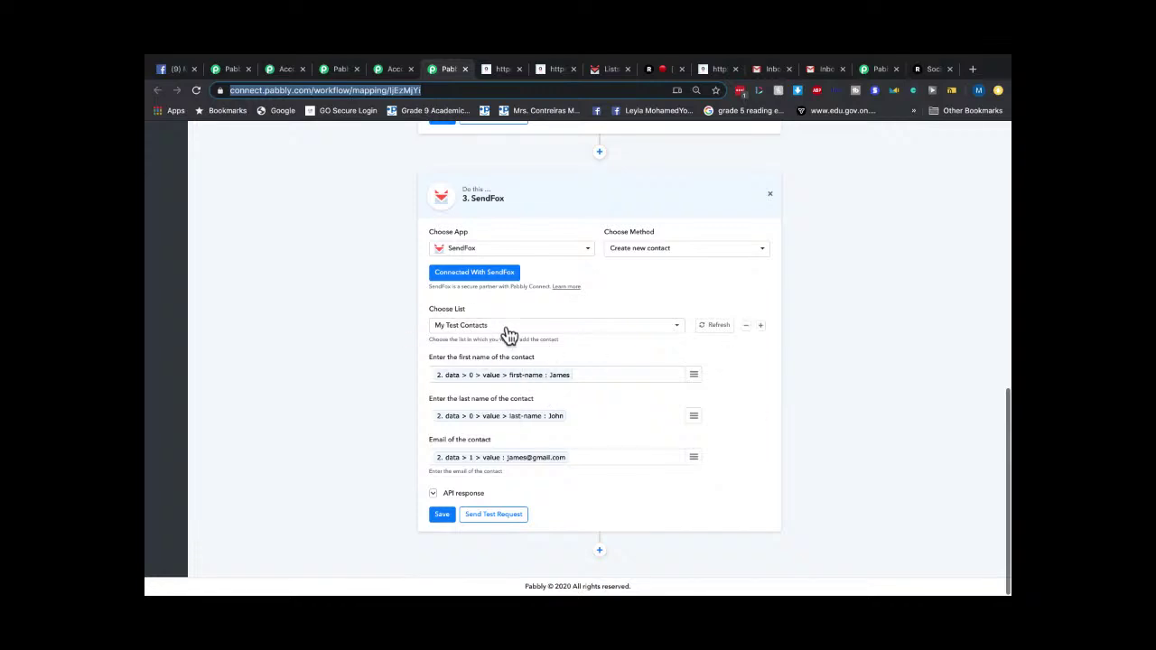
Refresh the SendFox step's Choose List with My Test Contacts, review the mapping, then return to Gmail.
left_click(713, 327)
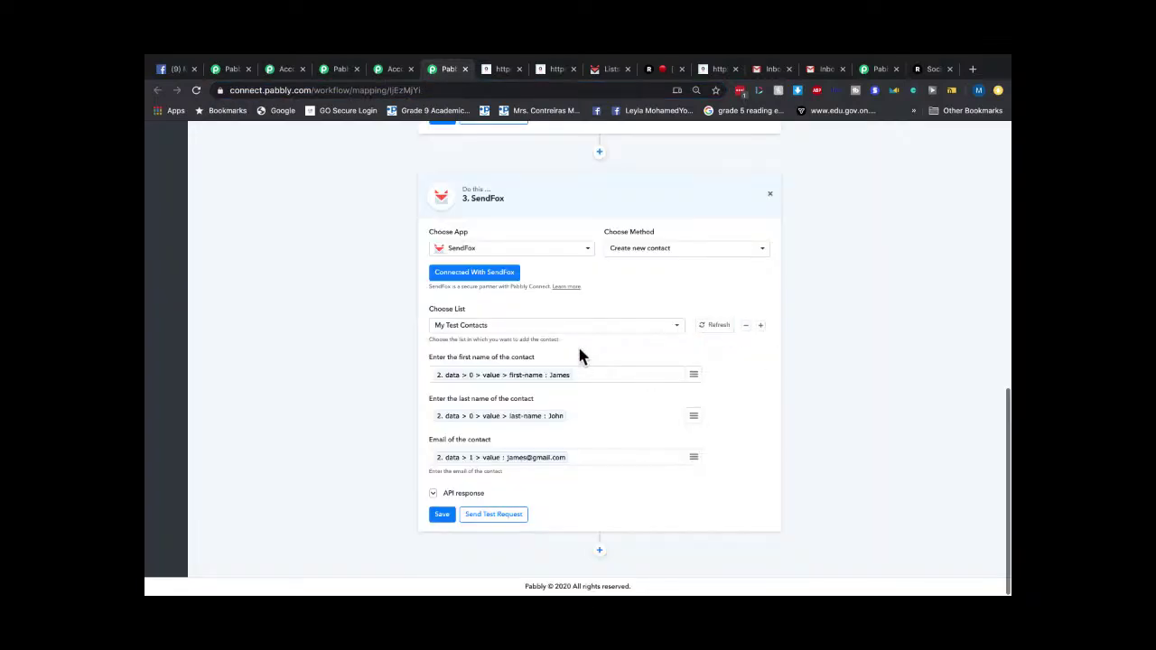
left_click(723, 326)
scroll(652, 235, "up", 15)
scroll(650, 388, "down", 5)
scroll(648, 391, "up", 5)
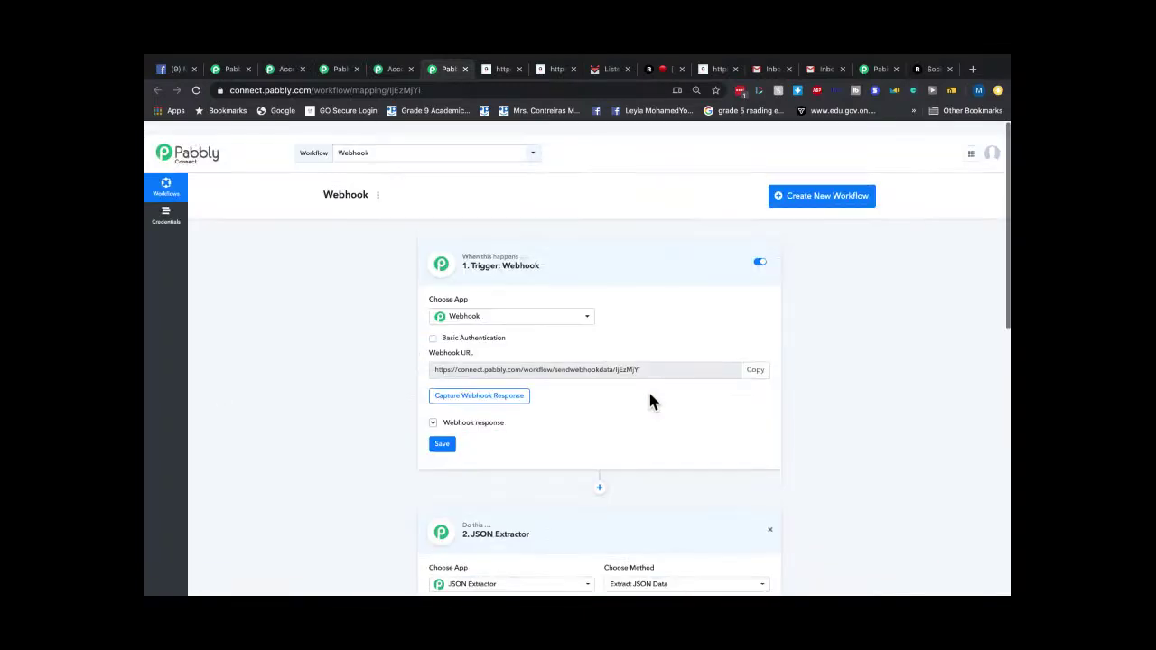
scroll(649, 397, "down", 1)
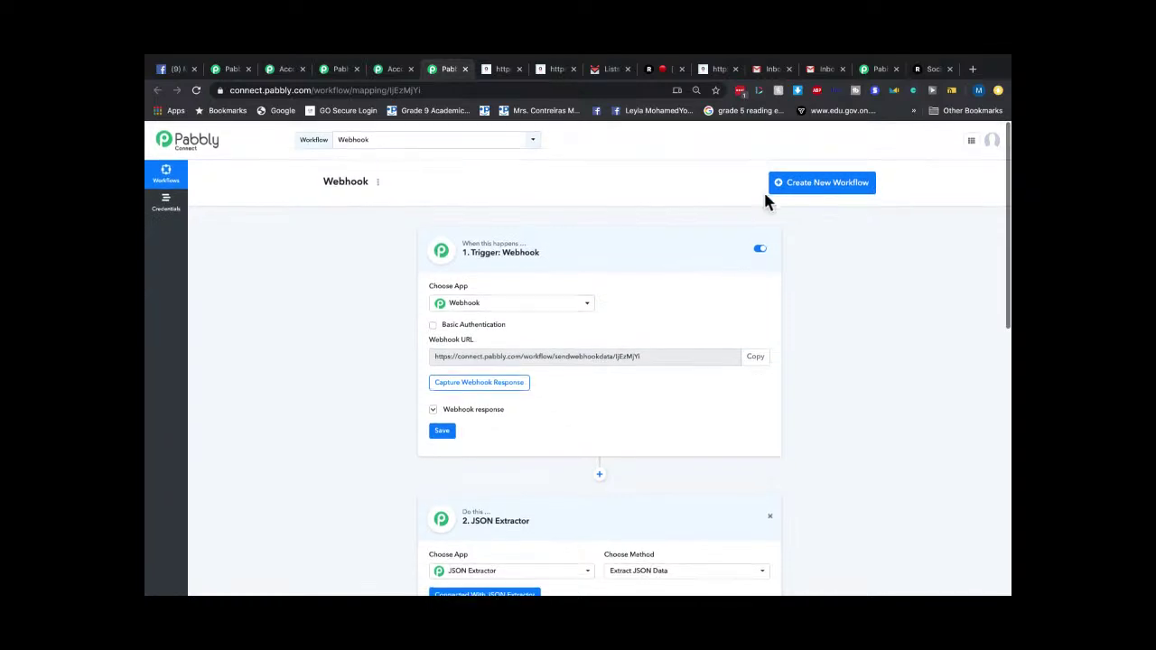
left_click(772, 70)
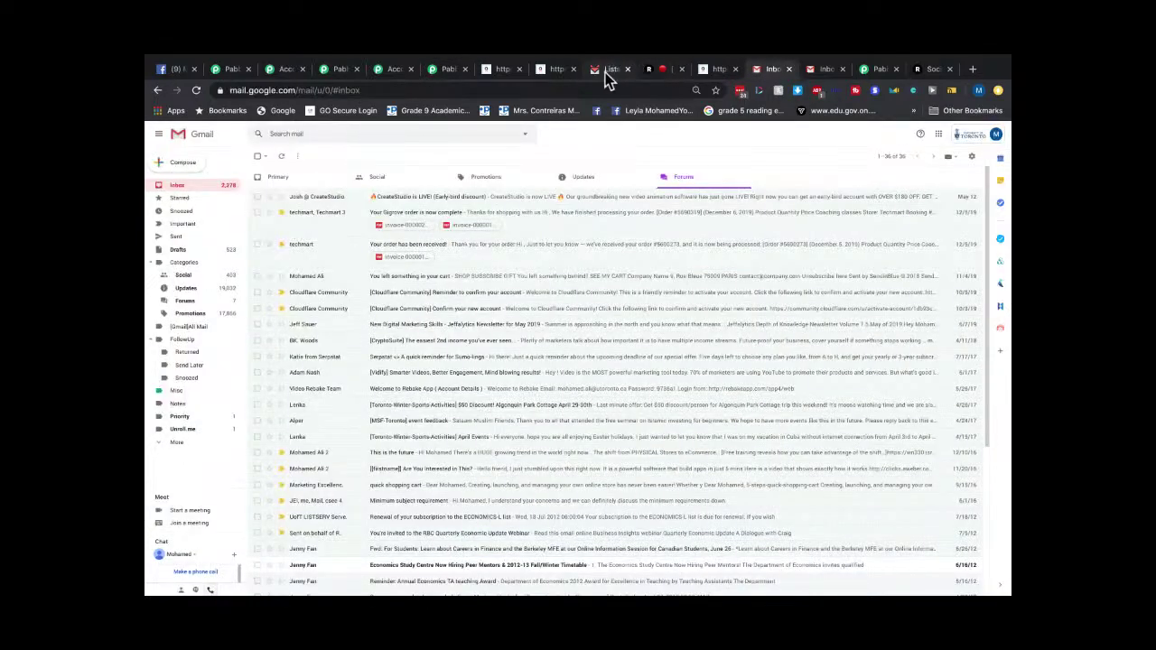
Check the SendFox Contacts page and then the Lists overview.
left_click(608, 70)
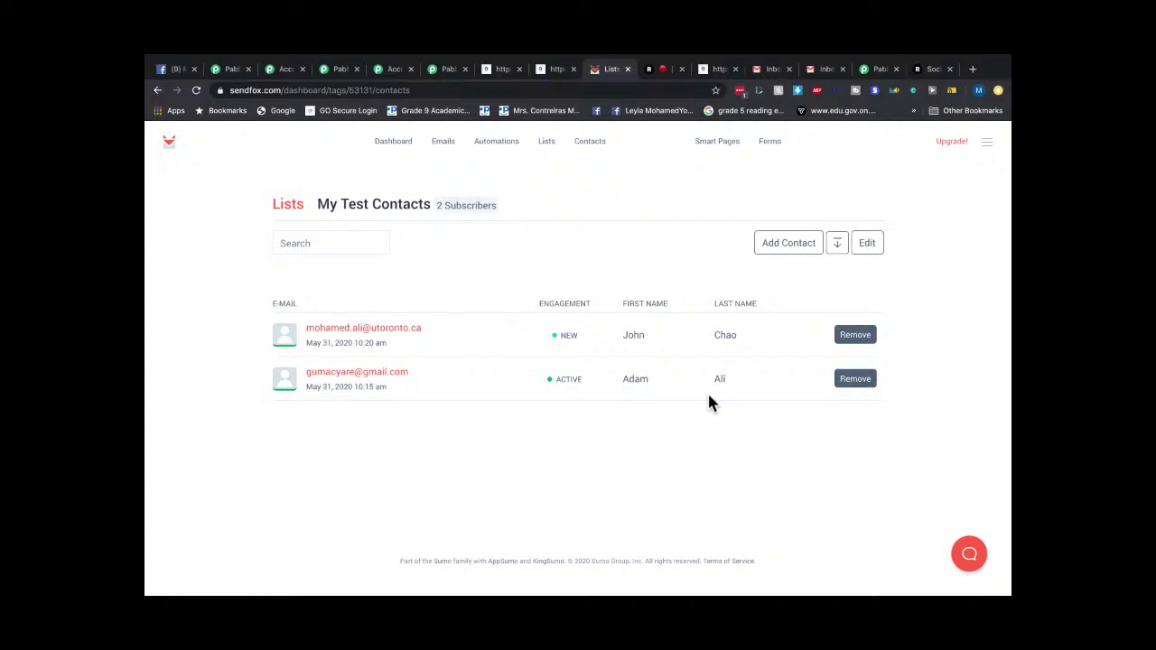
left_click(587, 142)
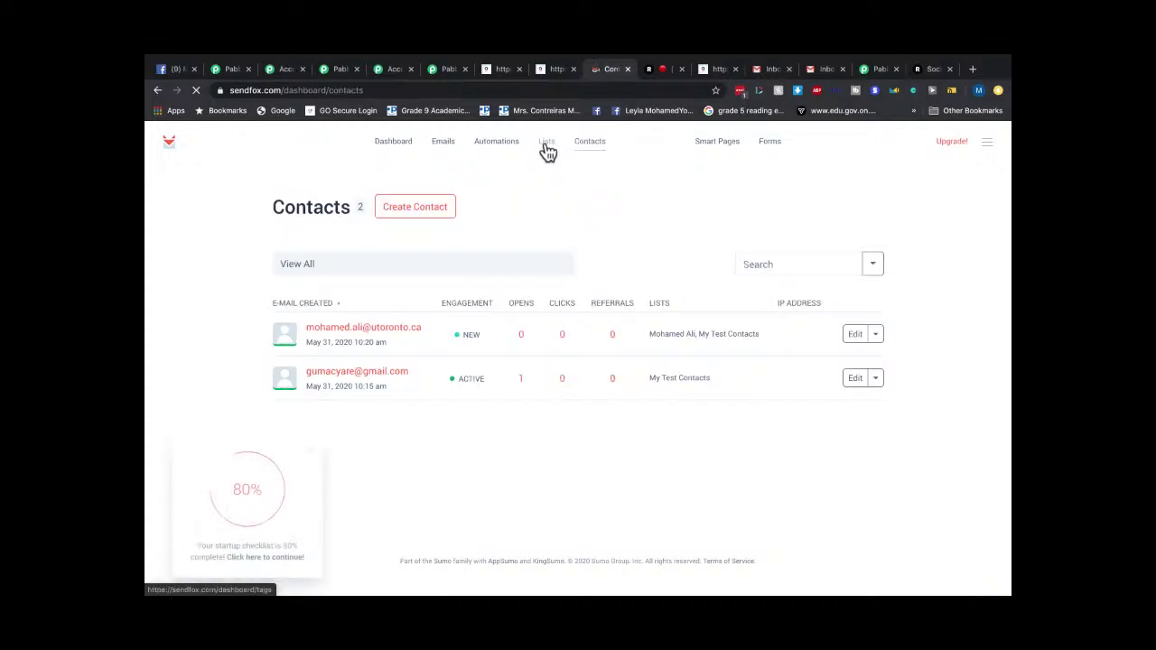
left_click(546, 144)
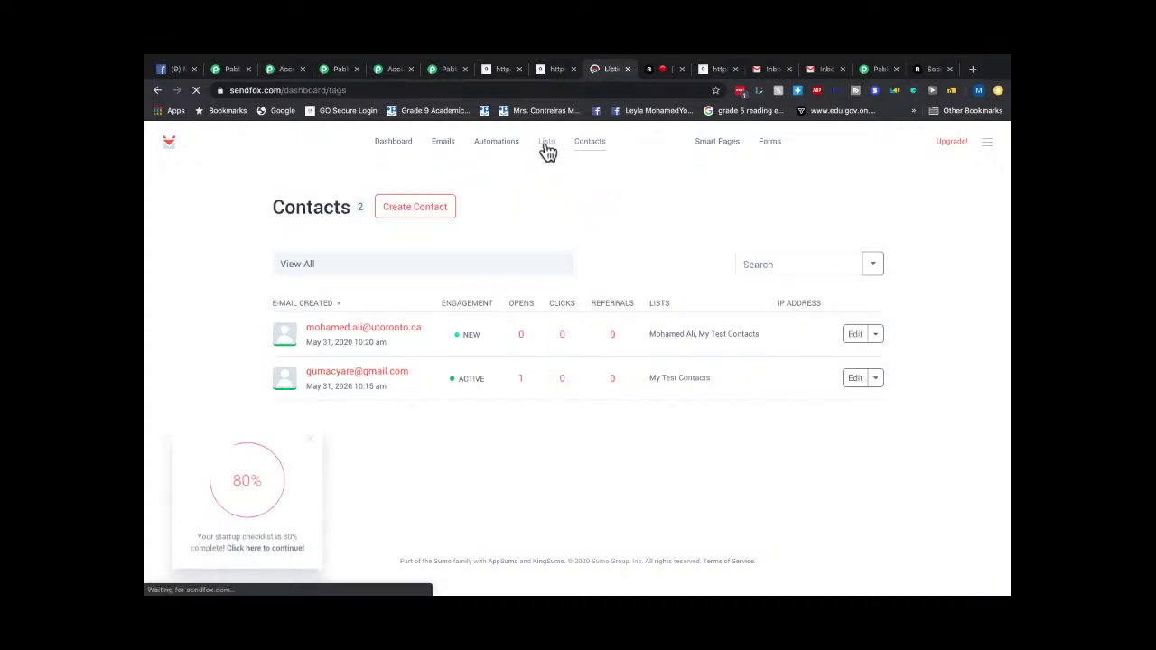
In Gmail, go through Inbox and Updates to Promotions and zoom in on the TEST welcome email.
left_click(774, 69)
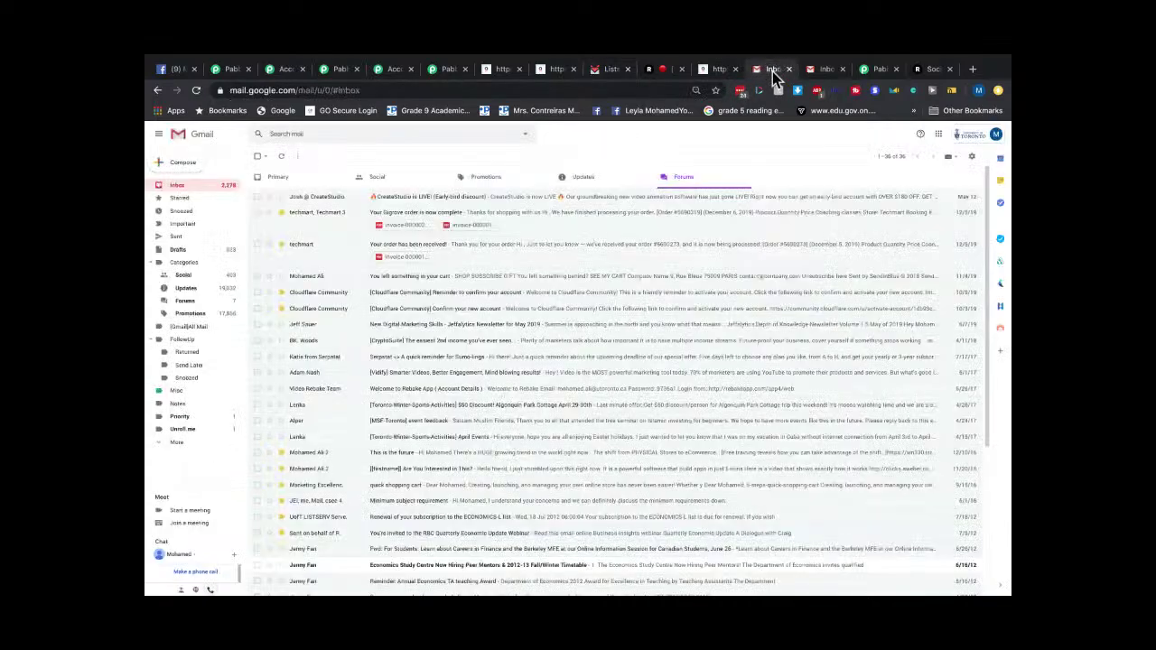
left_click(180, 187)
left_click(578, 178)
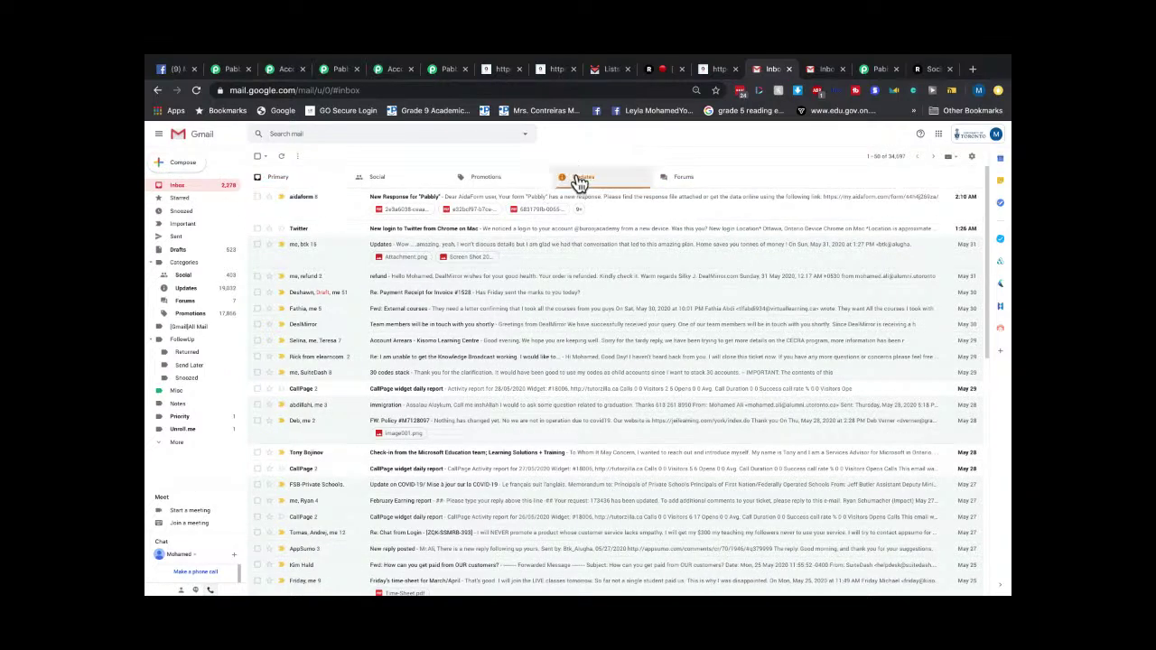
left_click(496, 179)
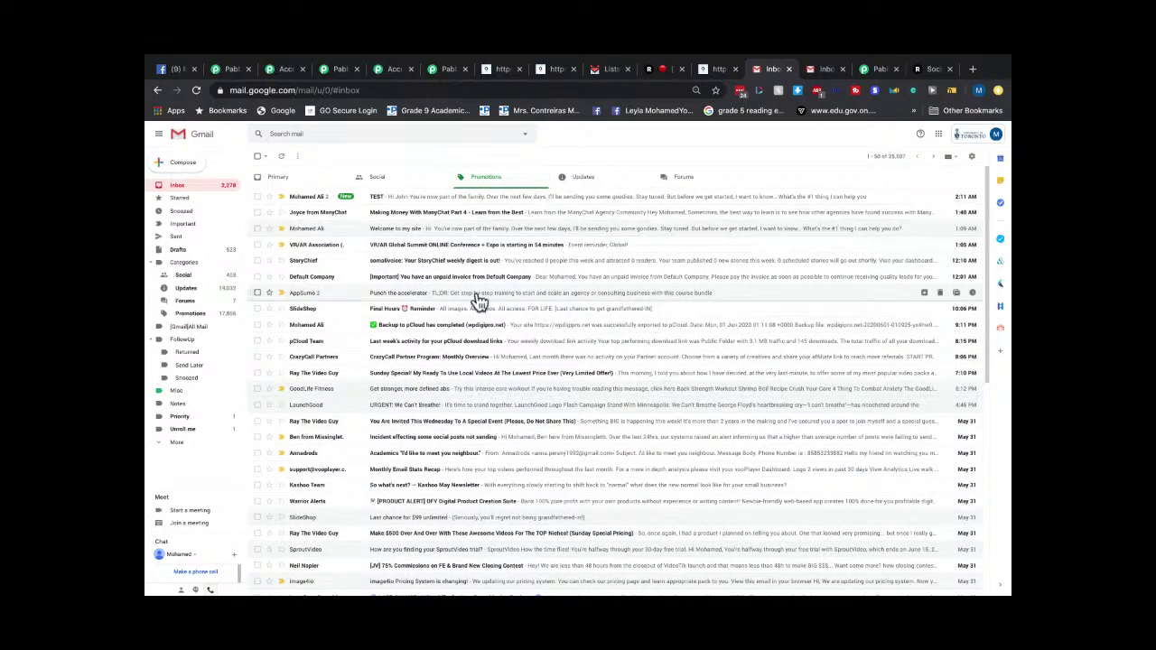
key("ctrl+plus")
key("ctrl+plus")
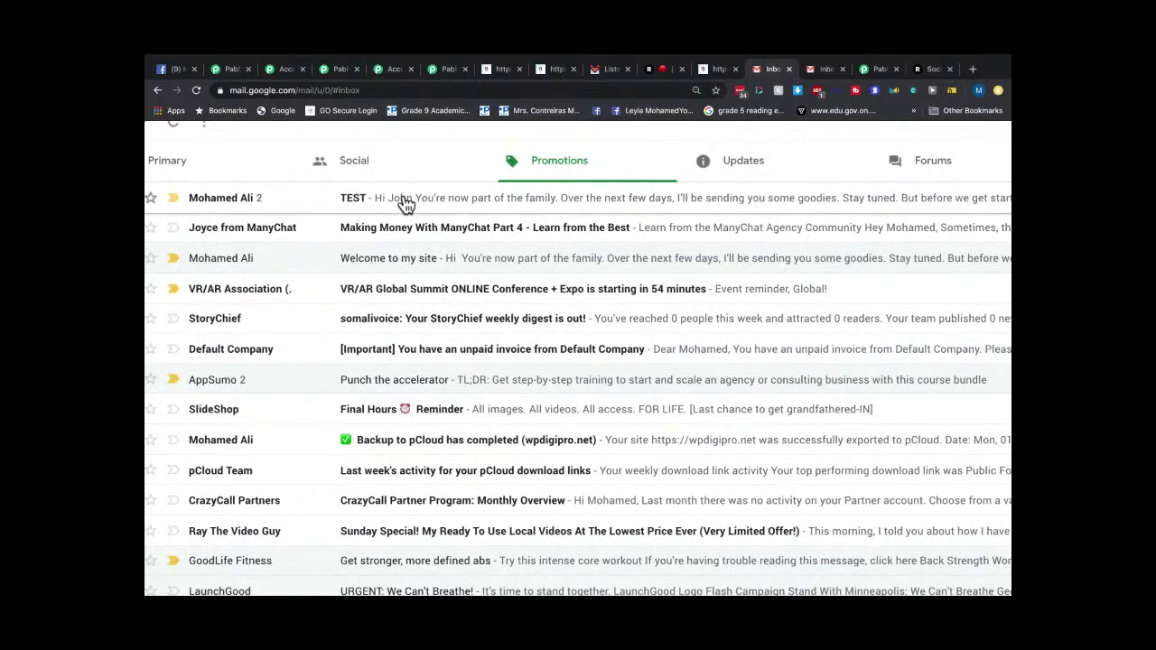
key("ctrl+plus")
key("ctrl+plus")
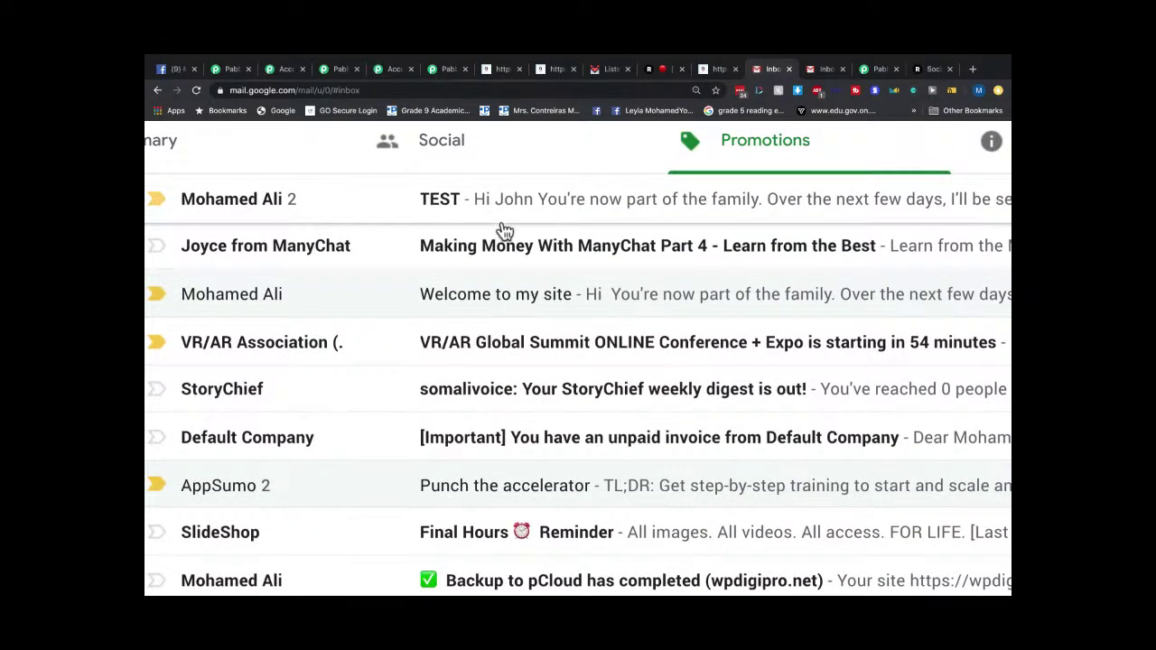
key("ctrl+minus")
key("ctrl+minus")
key("ctrl+minus")
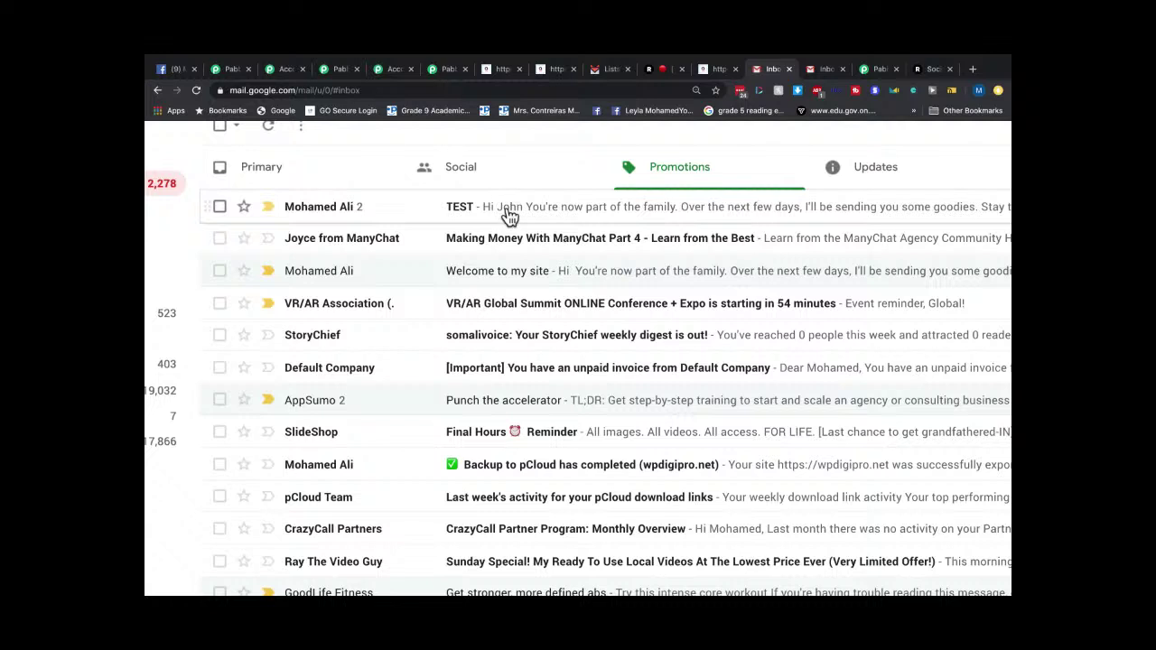
Open the TEST email thread and expand its earlier SendFox welcome message.
left_click(510, 217)
scroll(508, 218, "down", 3)
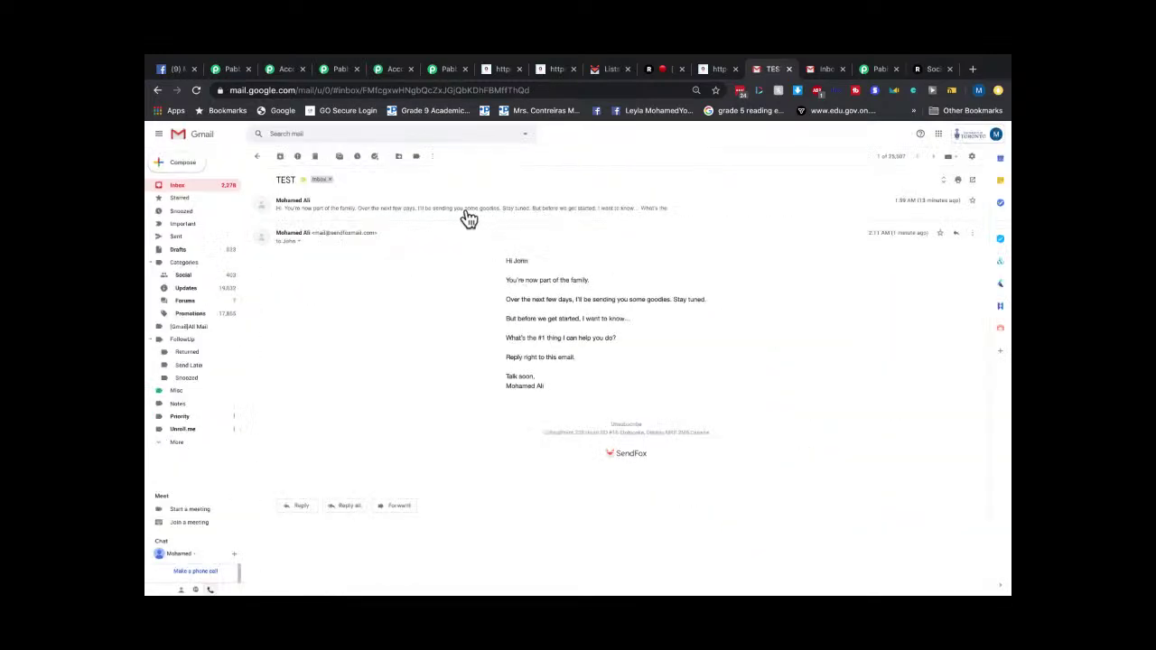
left_click(470, 217)
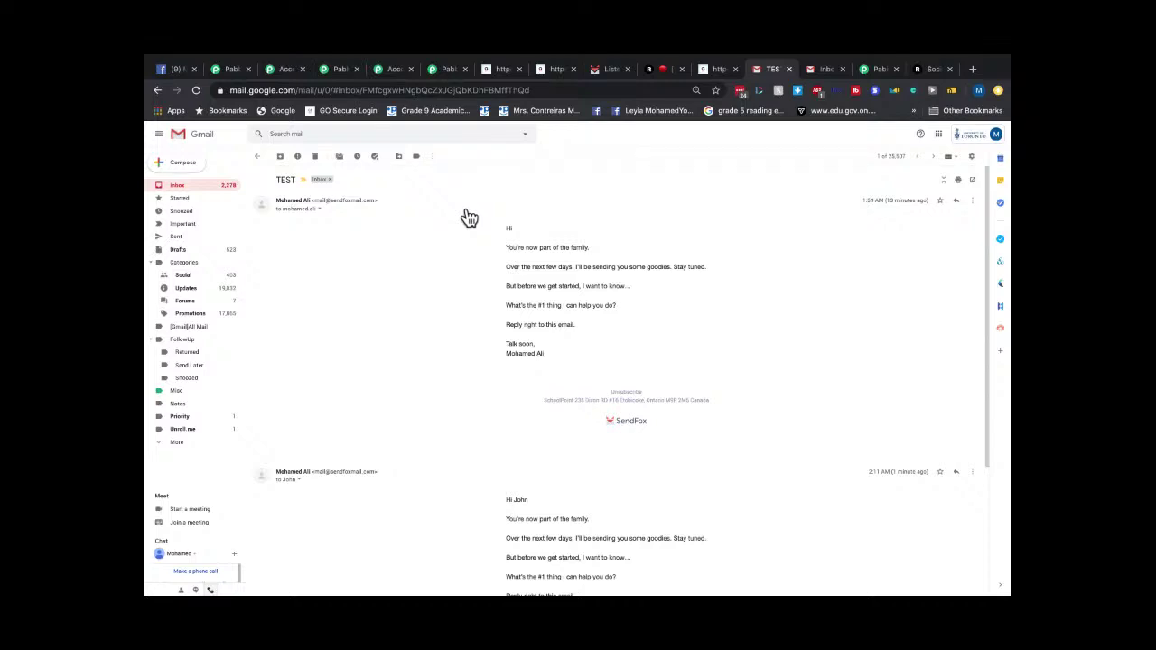
Read through both SendFox welcome emails, then go back to the Primary inbox.
scroll(745, 471, "down", 5)
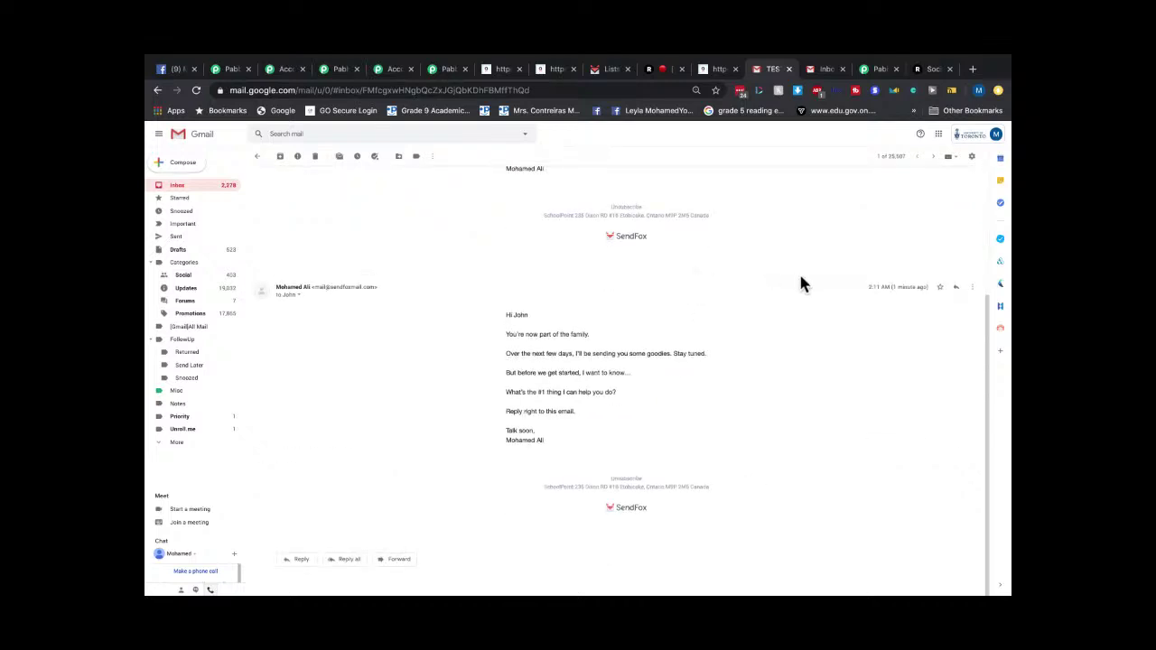
scroll(918, 276, "up", 5)
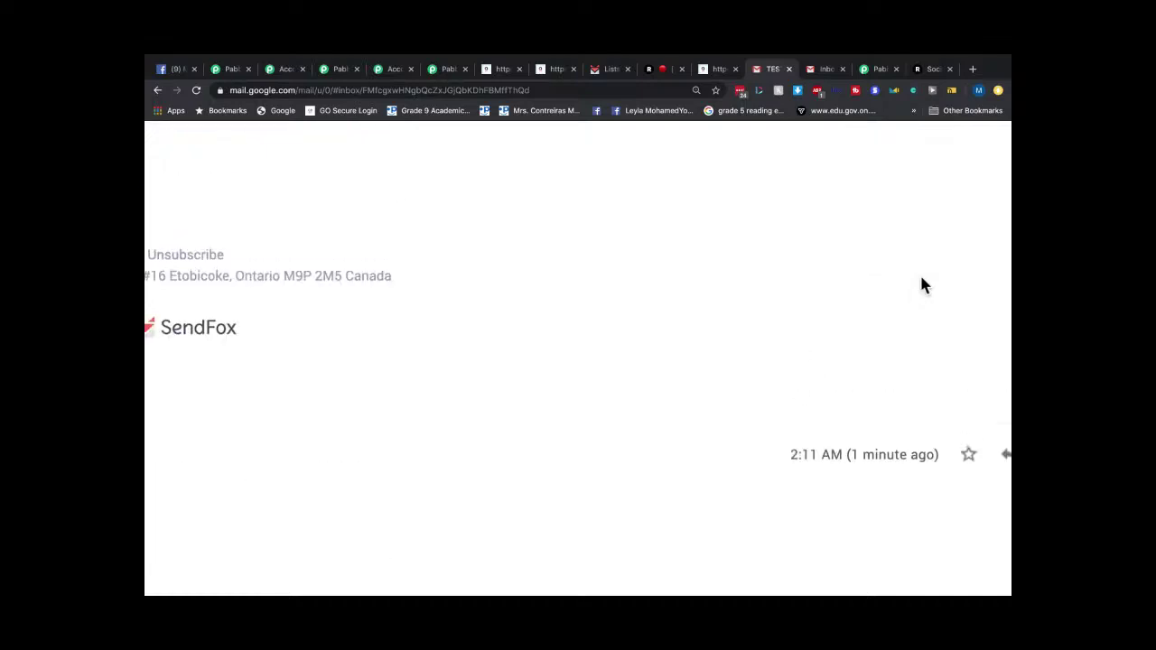
scroll(922, 280, "up", 3)
scroll(922, 280, "left", 3)
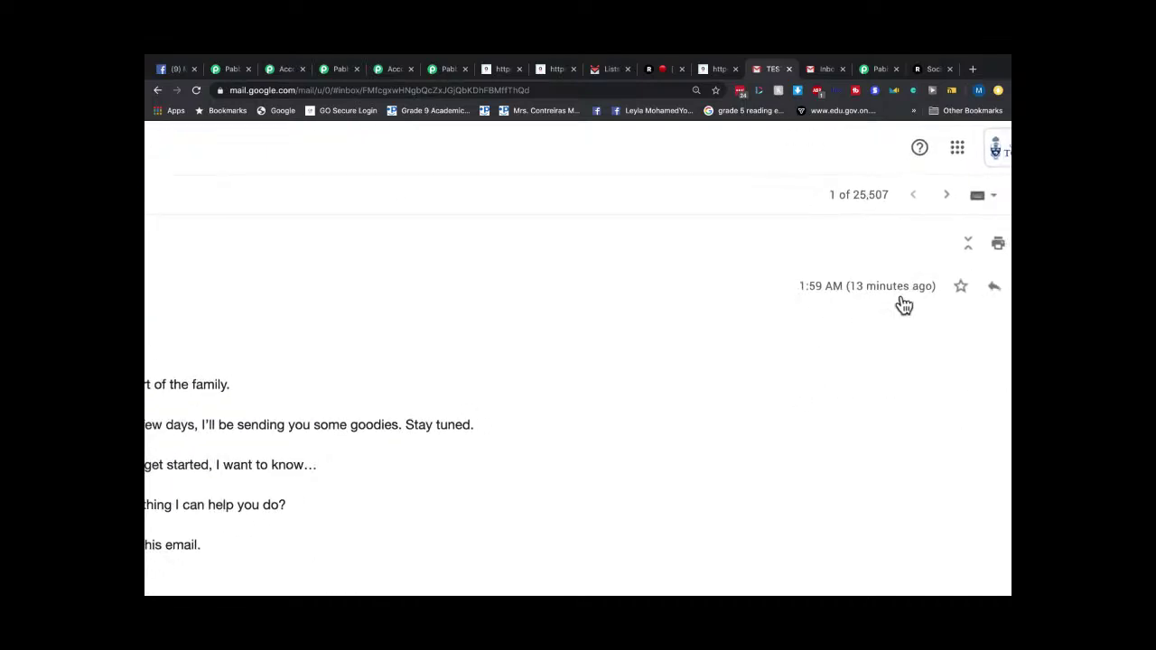
scroll(879, 298, "down", 5)
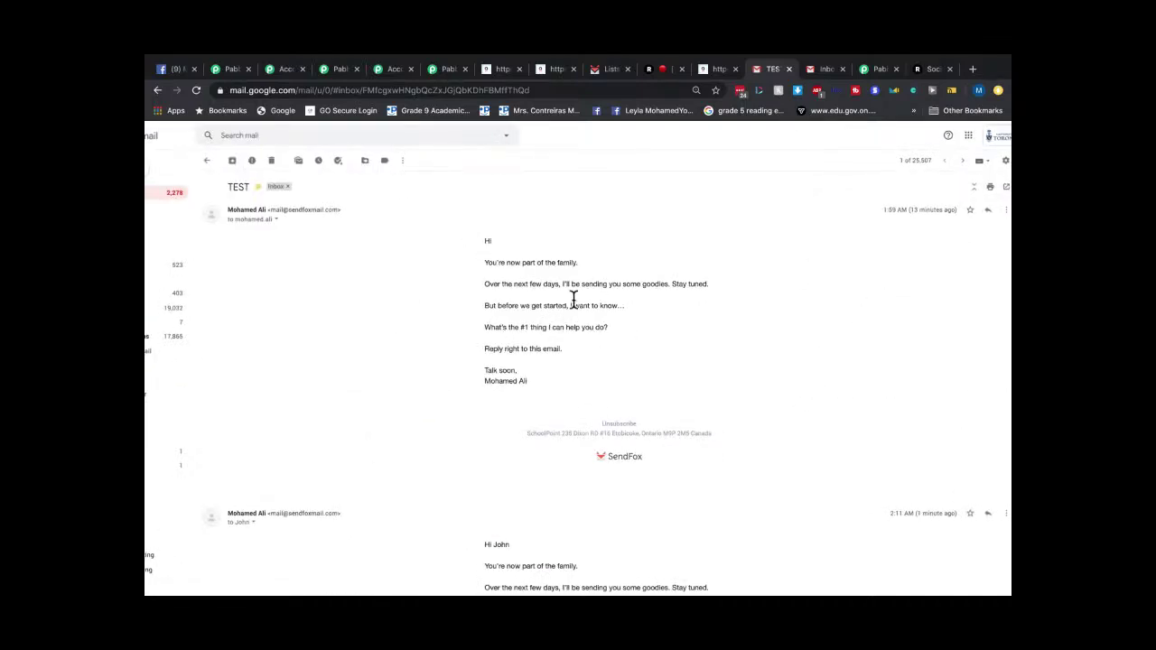
scroll(572, 302, "down", 1)
scroll(575, 298, "down", 2)
scroll(576, 298, "up", 3)
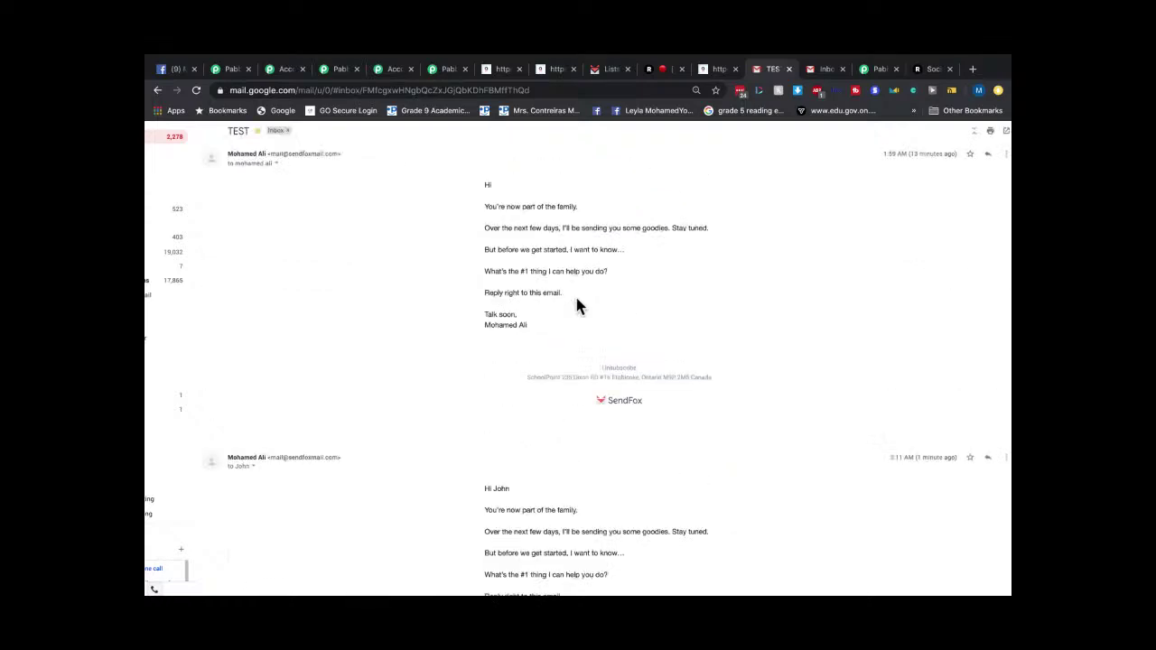
scroll(394, 246, "down", 2)
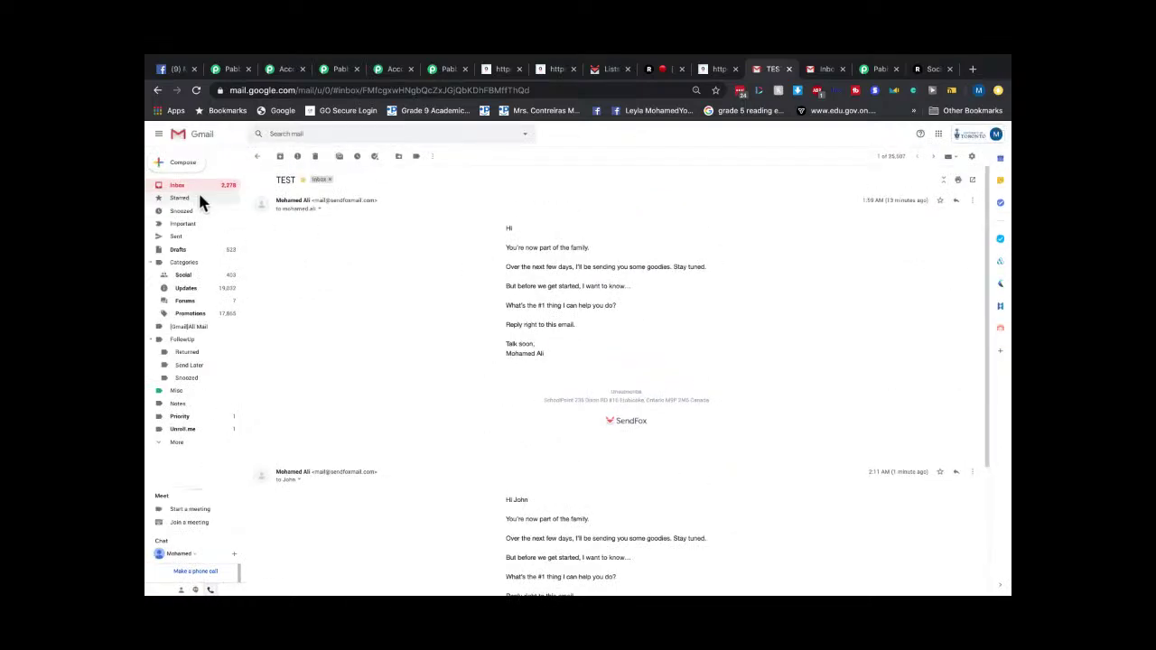
left_click(175, 185)
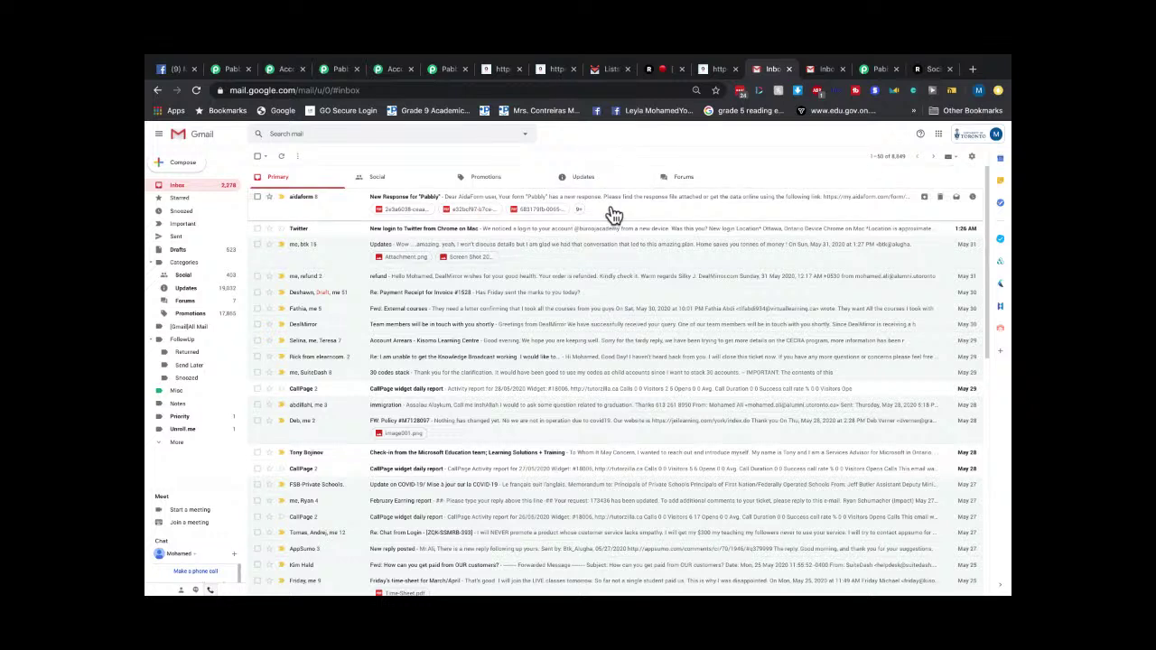
Go to my.aidaform.com to list the Pabbly form's 18 responses and the TEST forms.
left_click(497, 70)
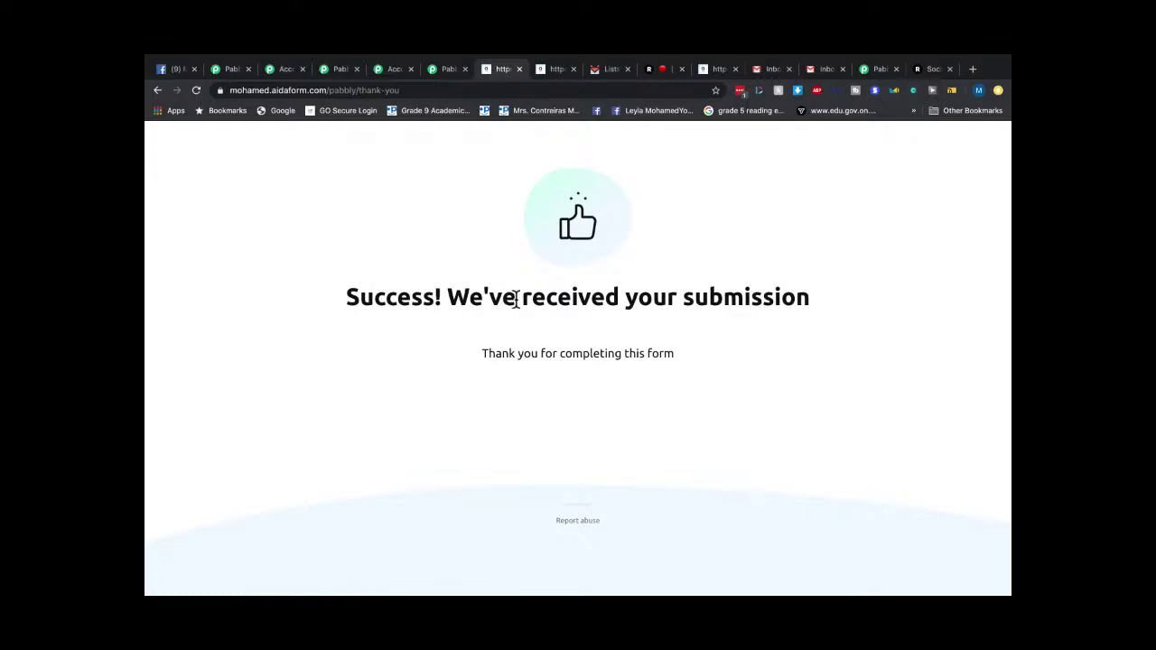
left_click(157, 92)
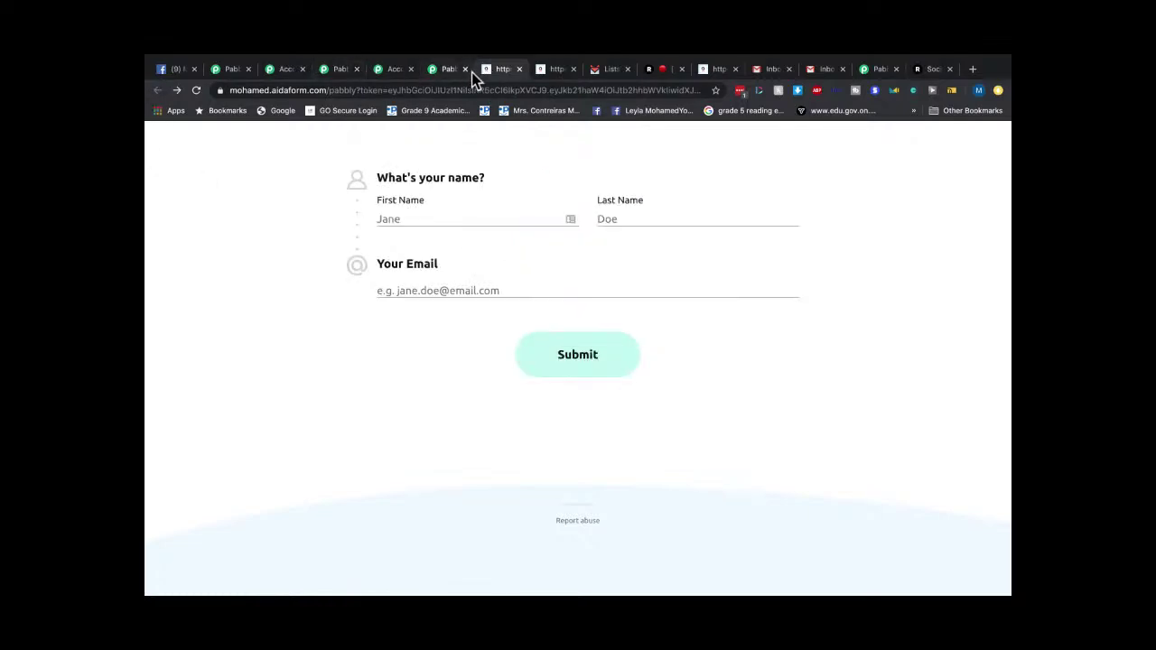
left_click(436, 92)
type("a")
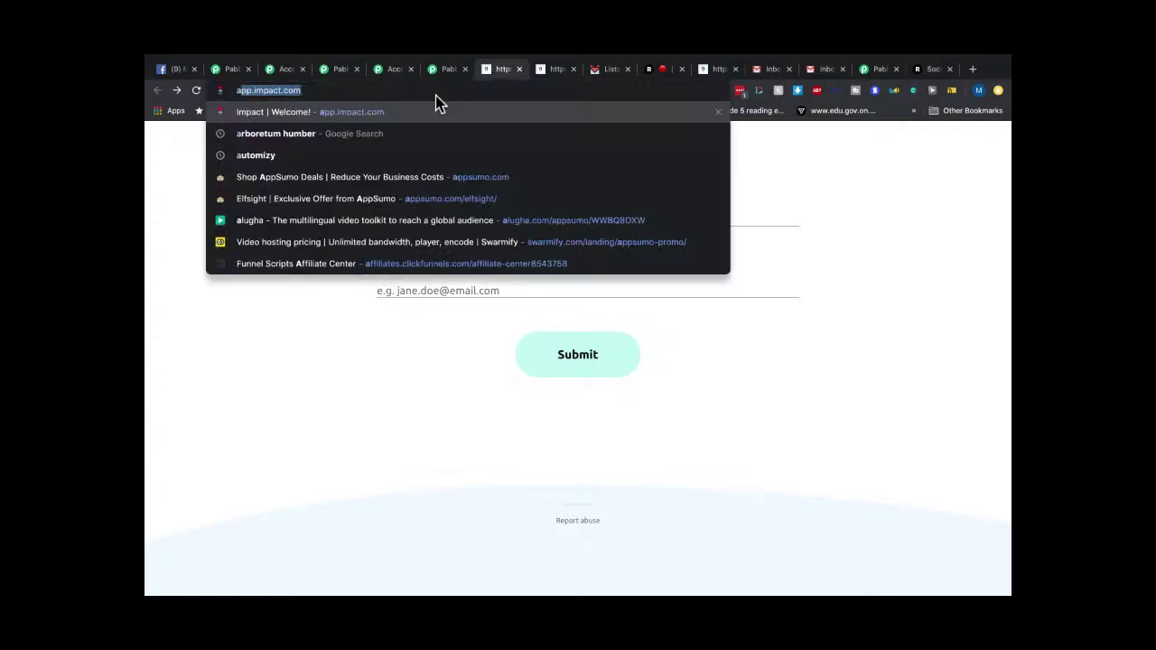
type("ida")
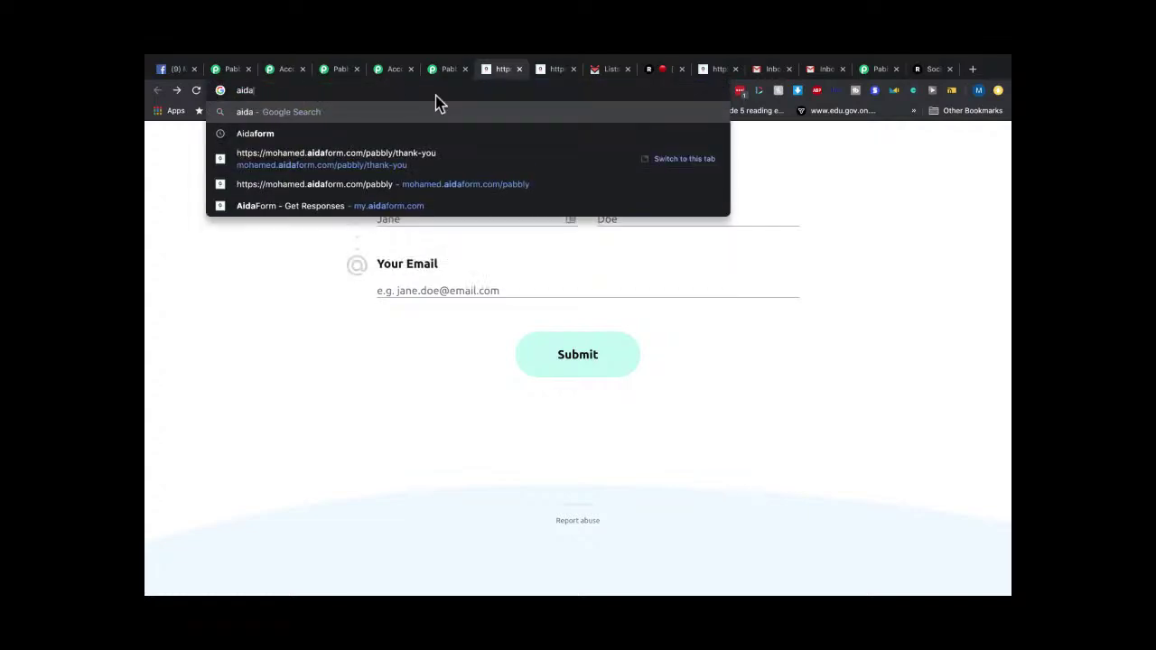
left_click(394, 209)
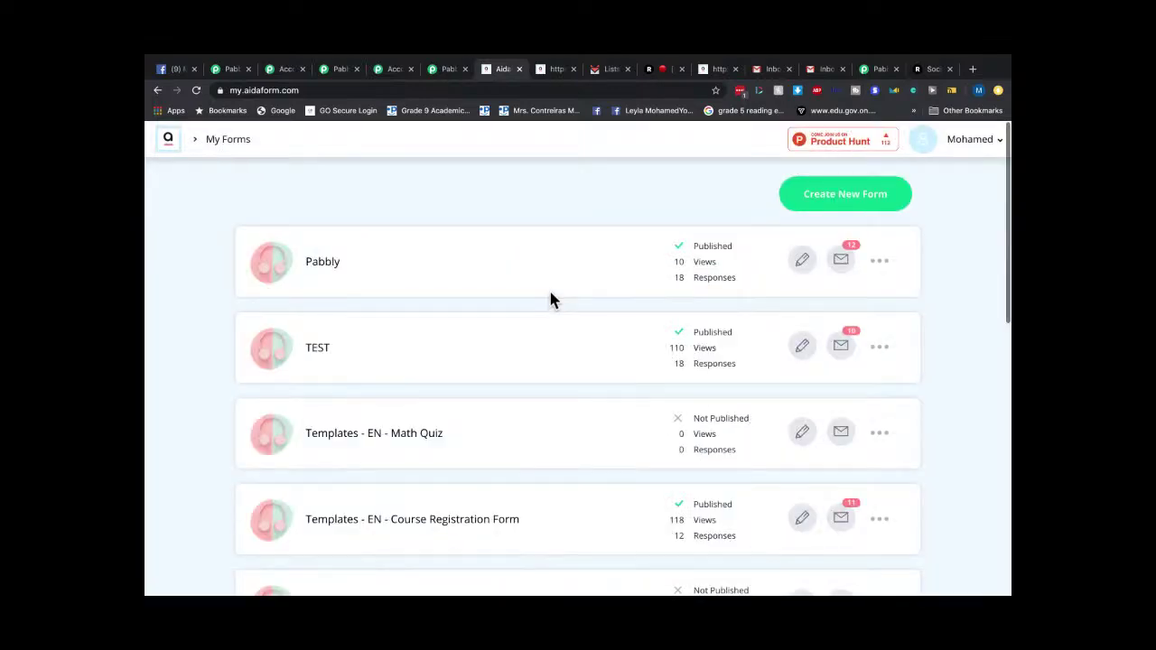
Open the Pabbly form in the AidaForm builder and find Form Elements.
left_click(801, 265)
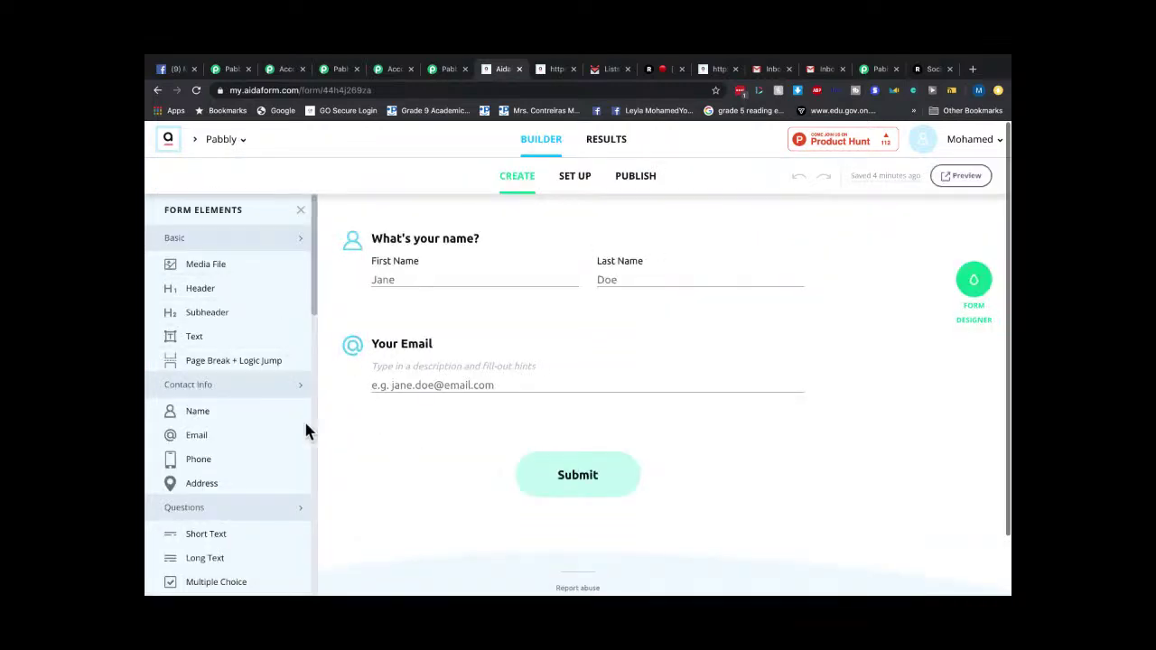
scroll(286, 461, "down", 3)
scroll(215, 408, "up", 3)
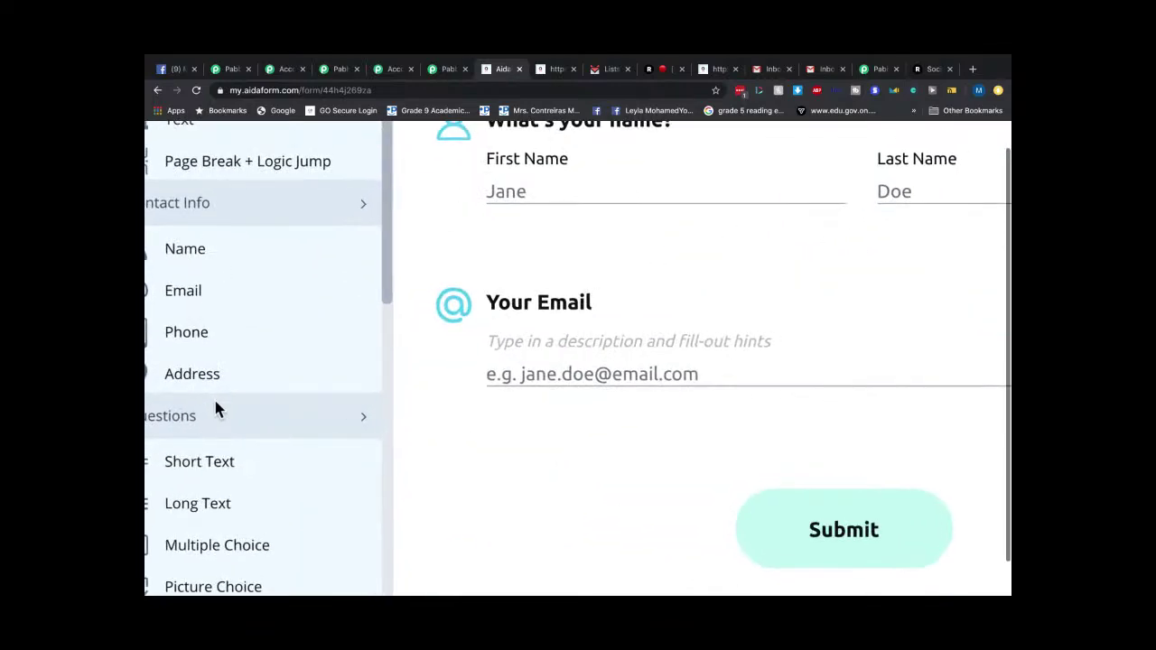
scroll(215, 407, "up", 3)
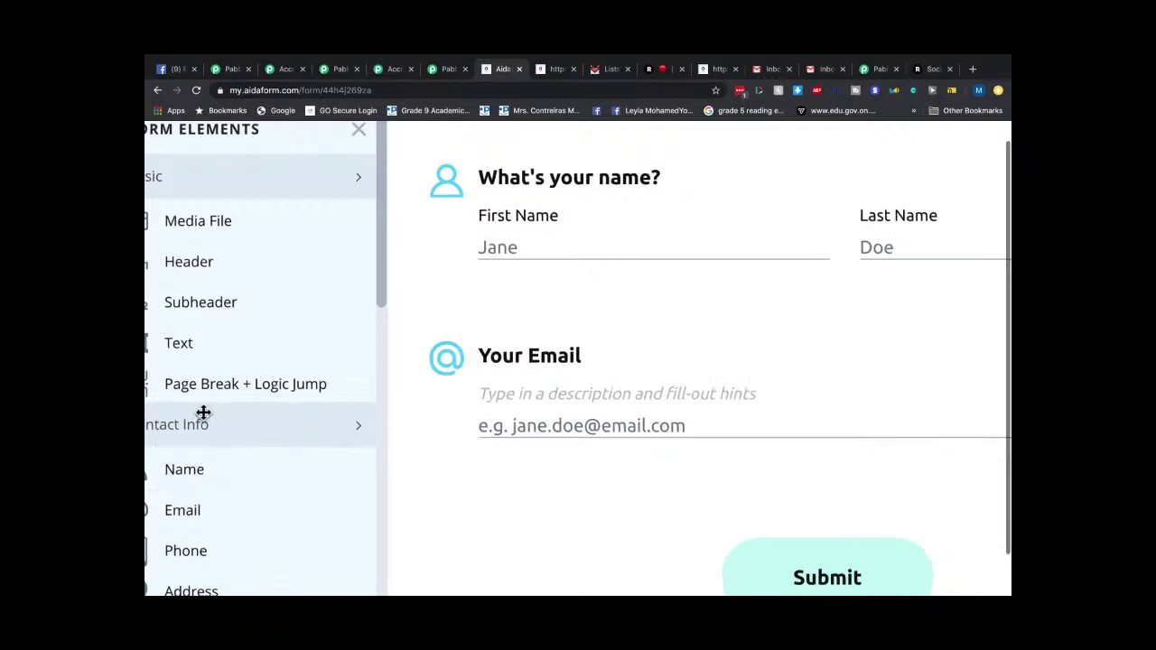
scroll(203, 413, "down", 3)
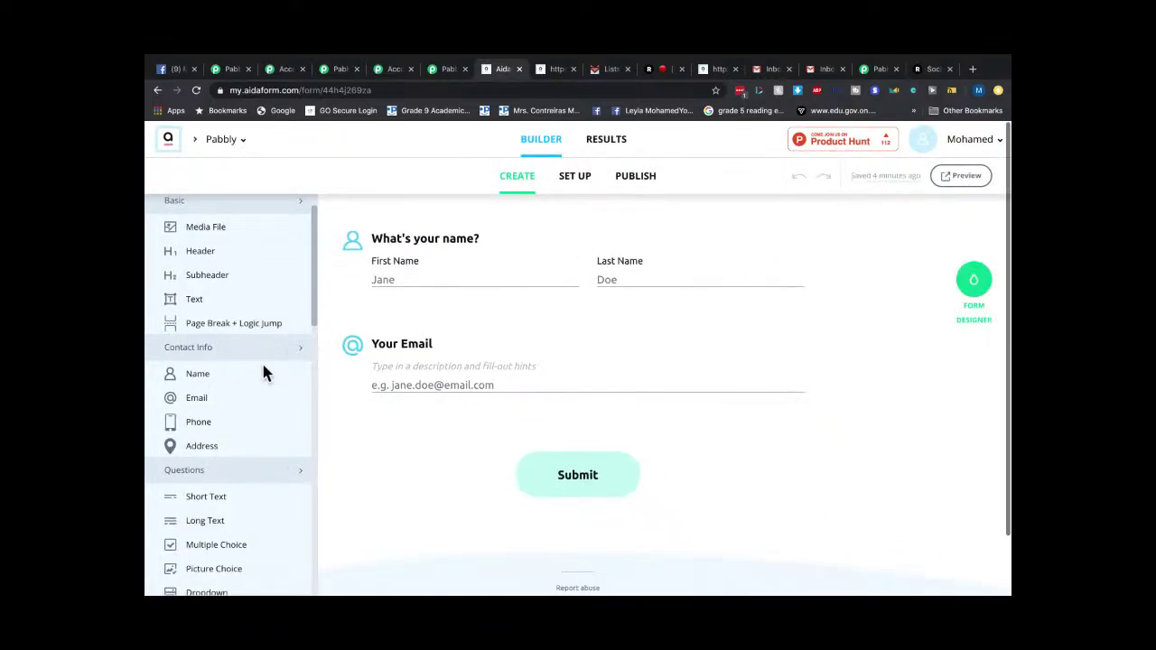
scroll(262, 361, "down", 5)
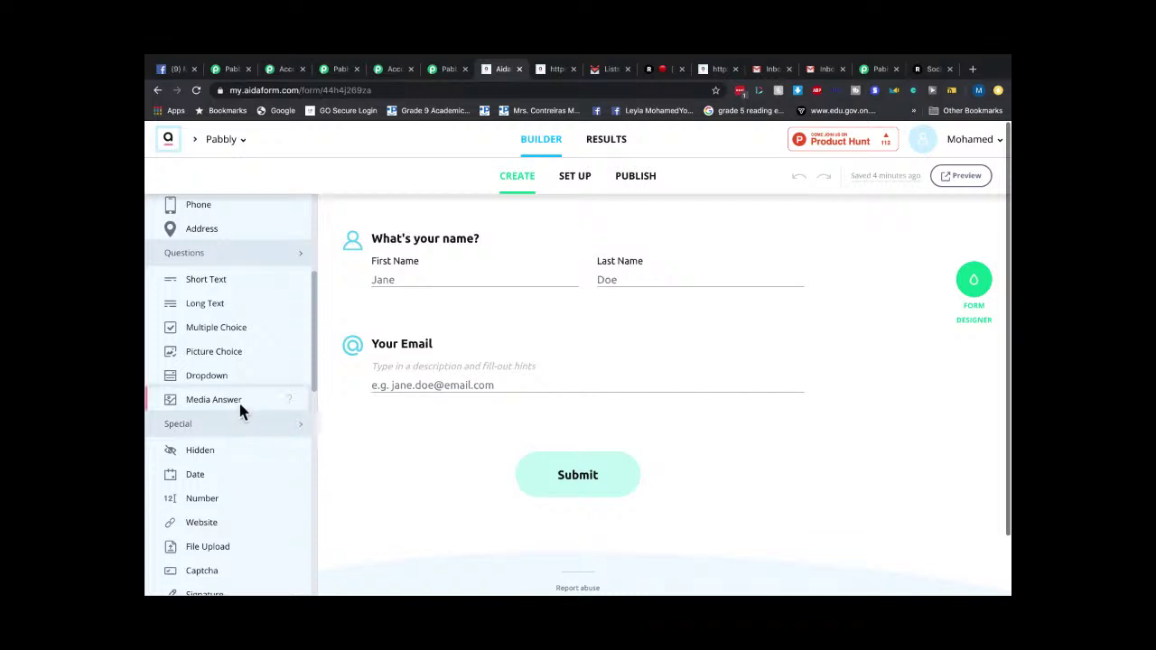
Drag a Media Answer element below the Your Email field.
left_click_drag(229, 406, 606, 443)
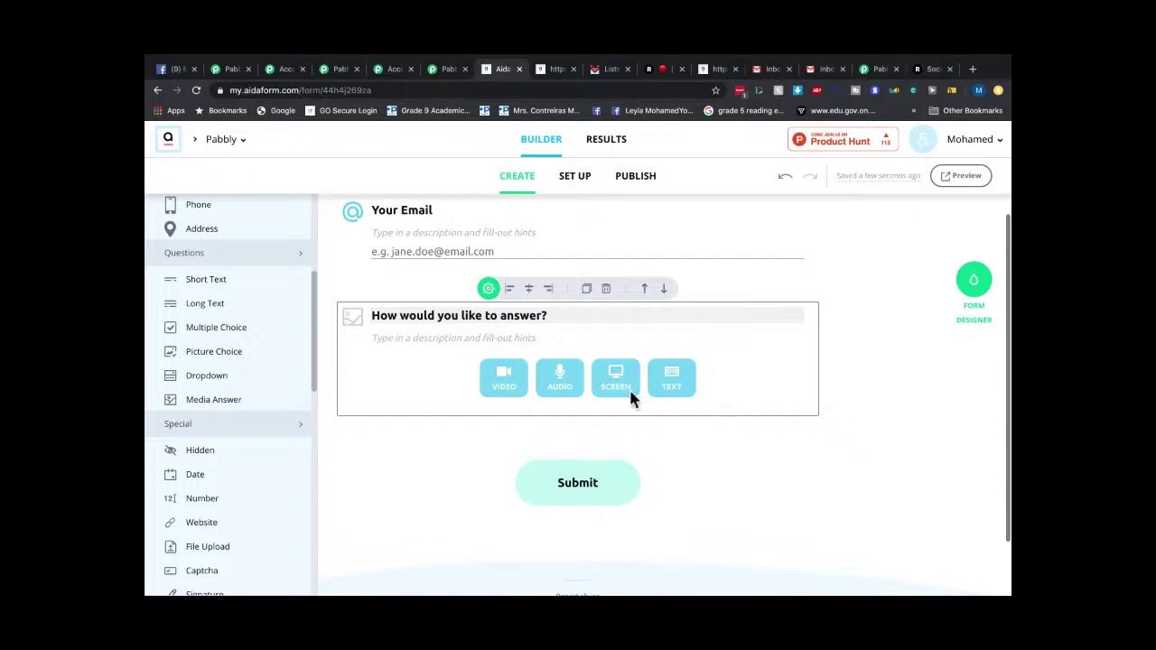
scroll(629, 387, "up", 5)
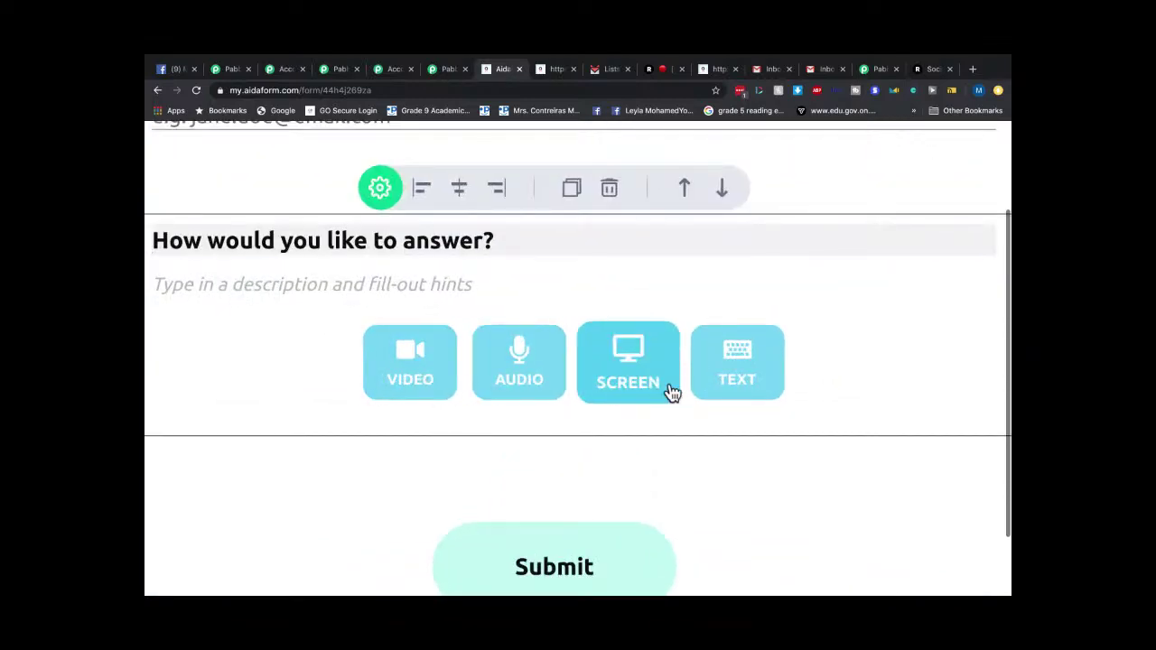
scroll(777, 361, "down", 5)
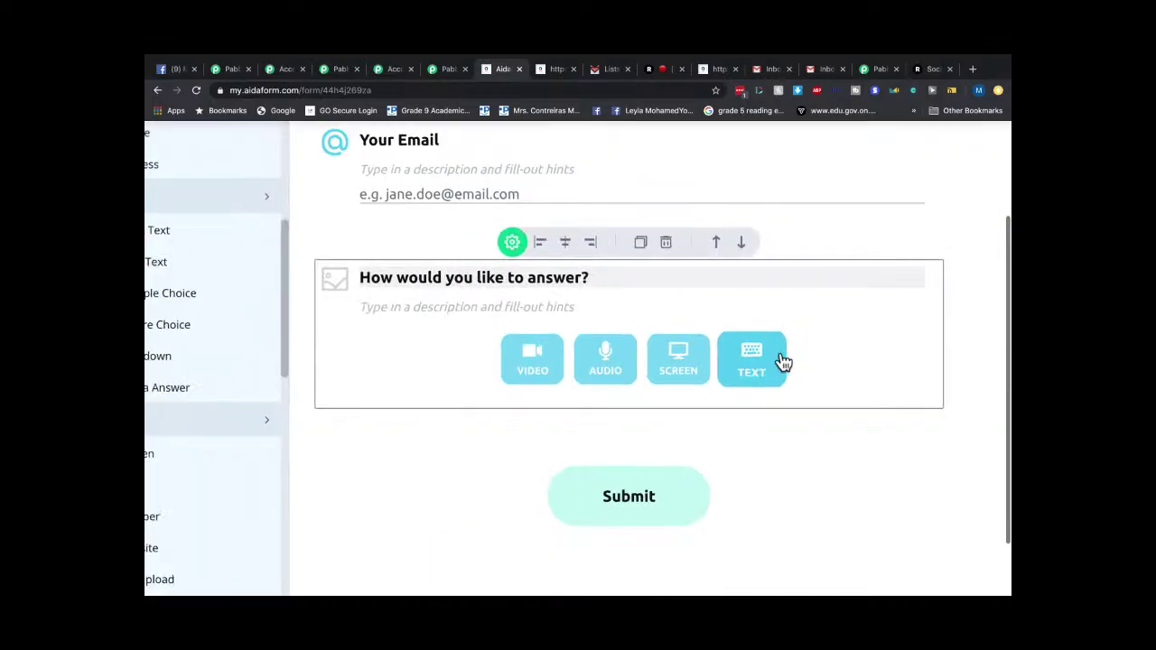
scroll(813, 348, "down", 3)
scroll(828, 343, "down", 3)
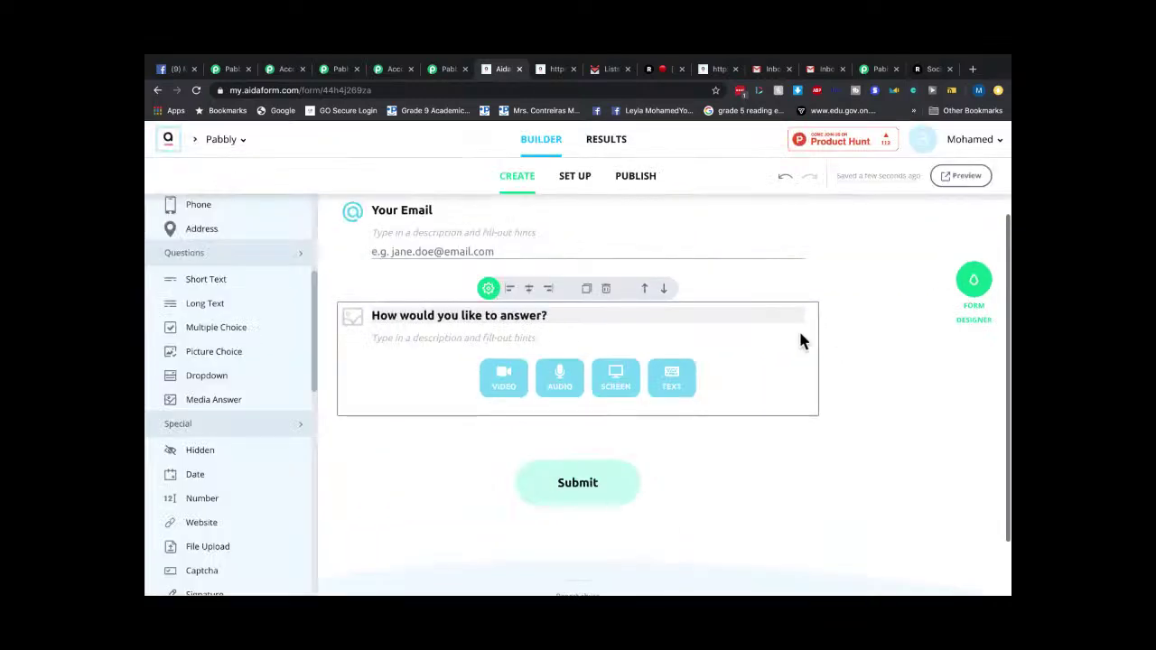
Turn off Text, Screen and Audio answers so the media question accepts Video only.
left_click(488, 288)
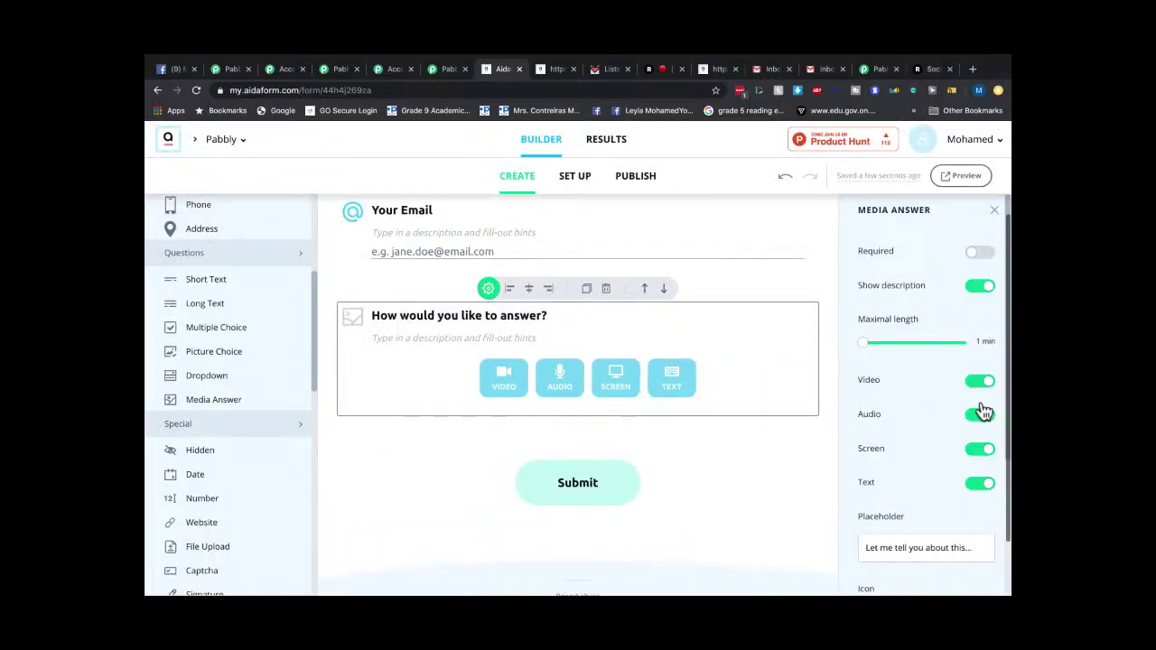
scroll(982, 429, "down", 1)
left_click(980, 391)
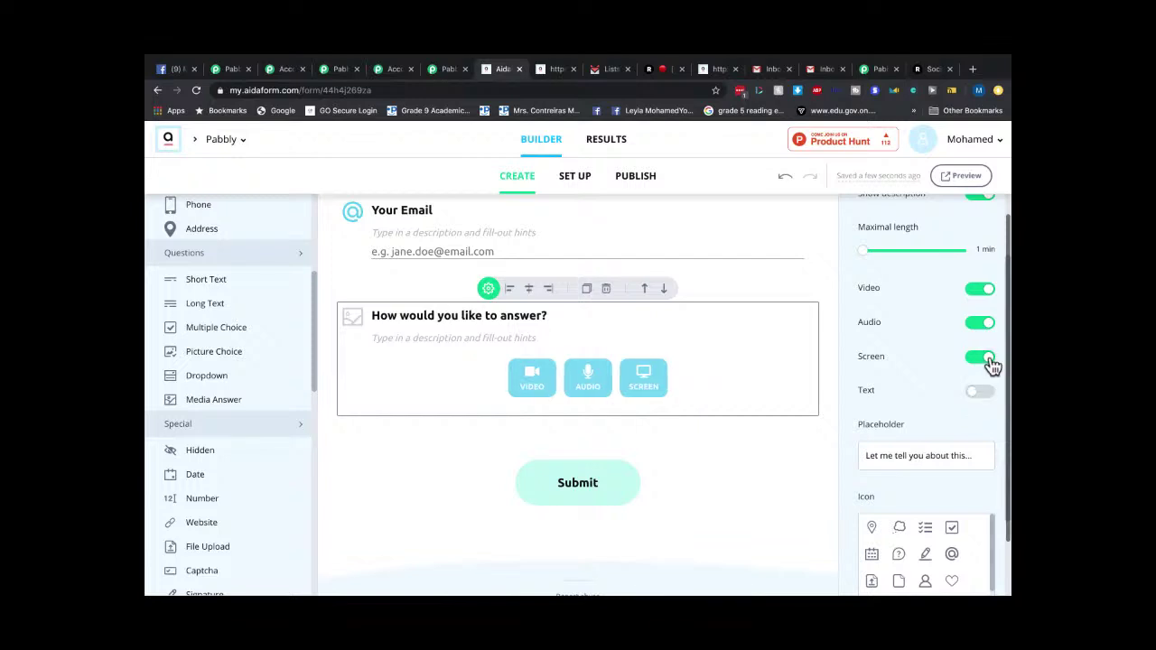
left_click(981, 358)
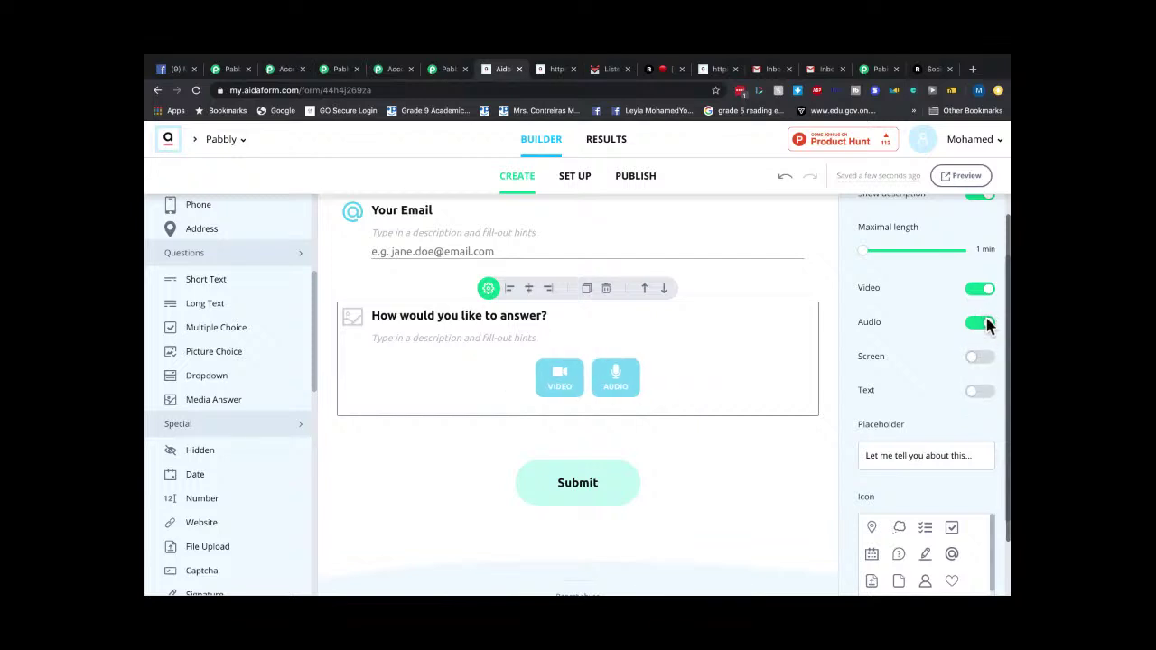
left_click(981, 323)
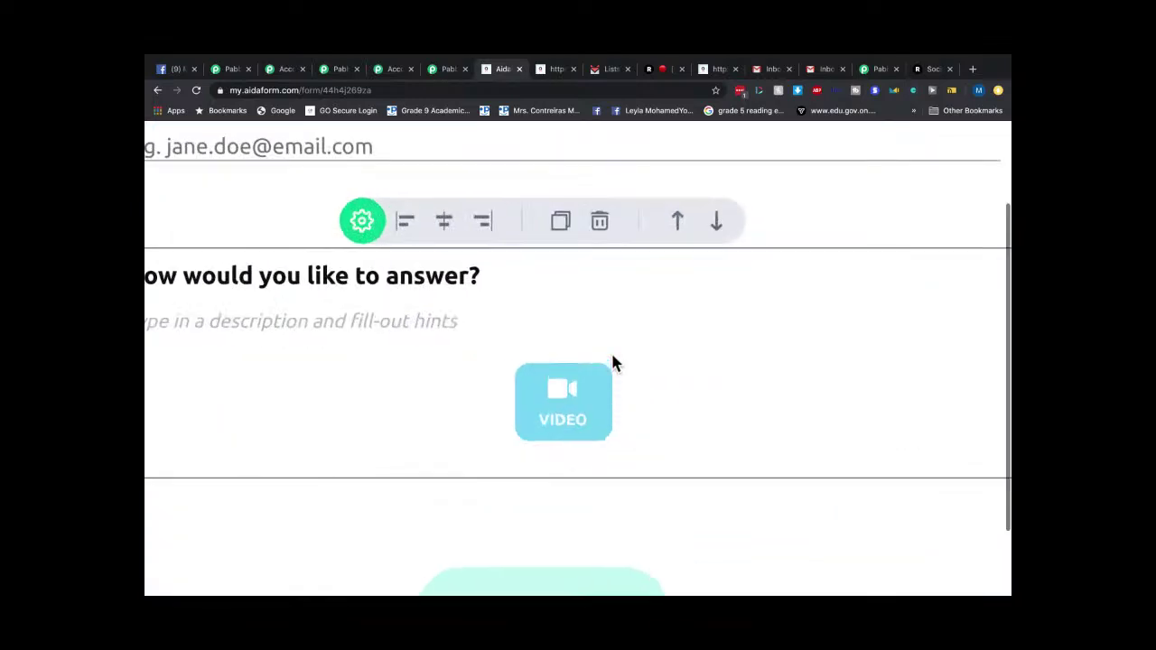
scroll(623, 357, "left", 2)
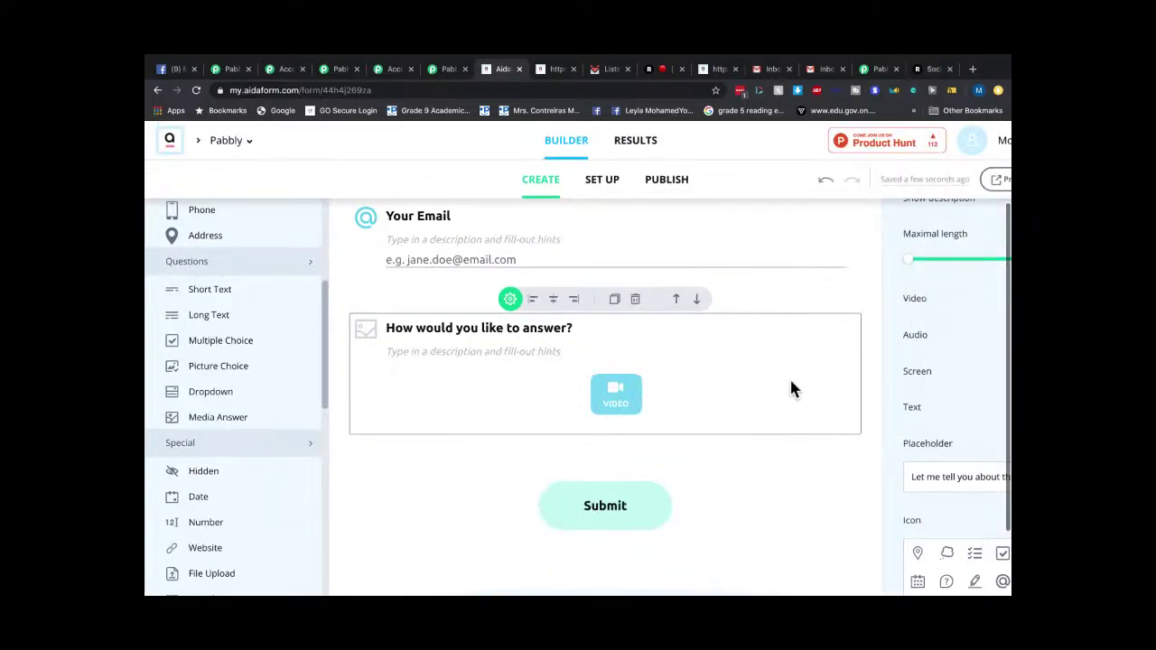
scroll(641, 356, "up", 3)
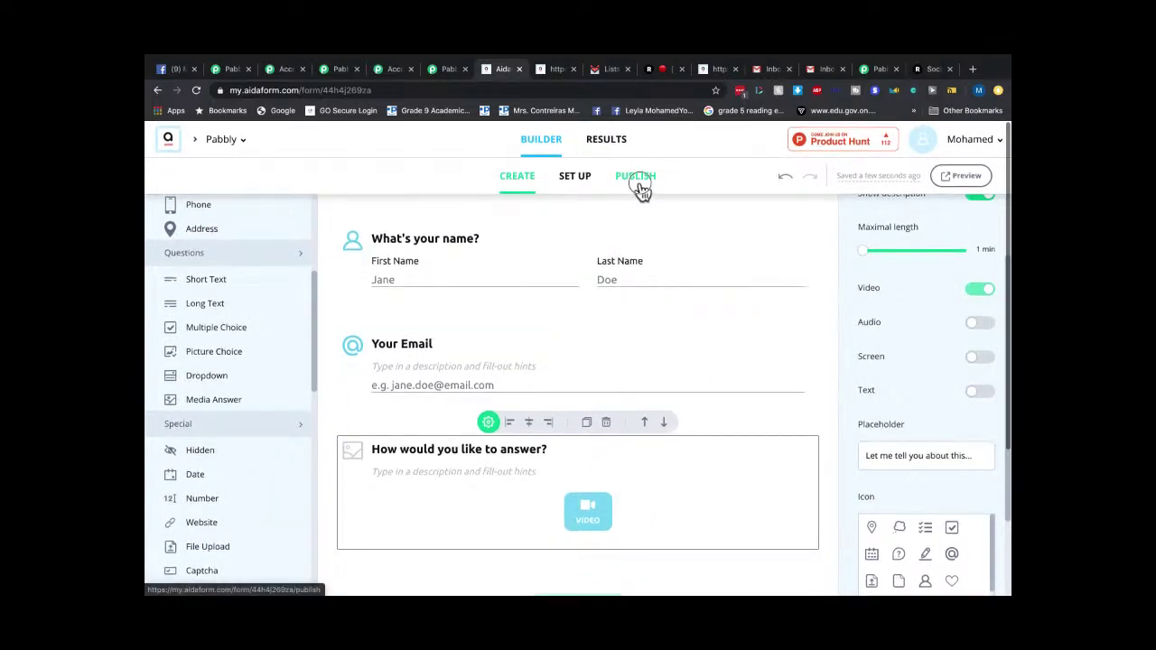
left_click(638, 187)
Preview the published Pabbly form in a new tab and record a video answer.
left_click(949, 178)
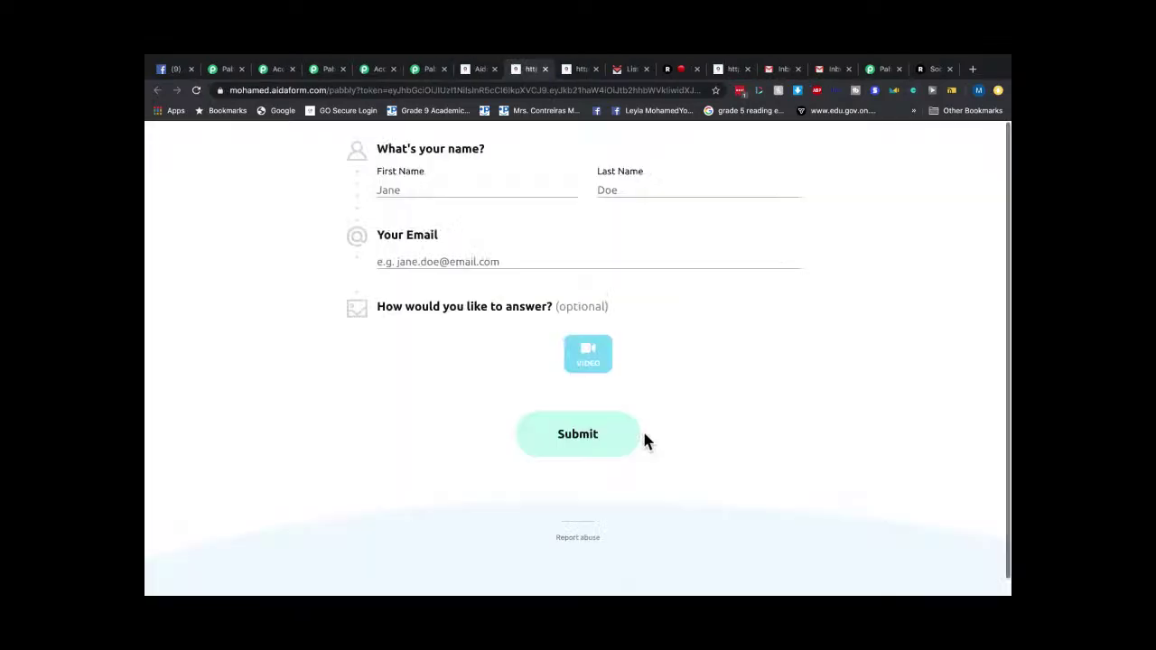
left_click(594, 361)
scroll(575, 276, "down", 2)
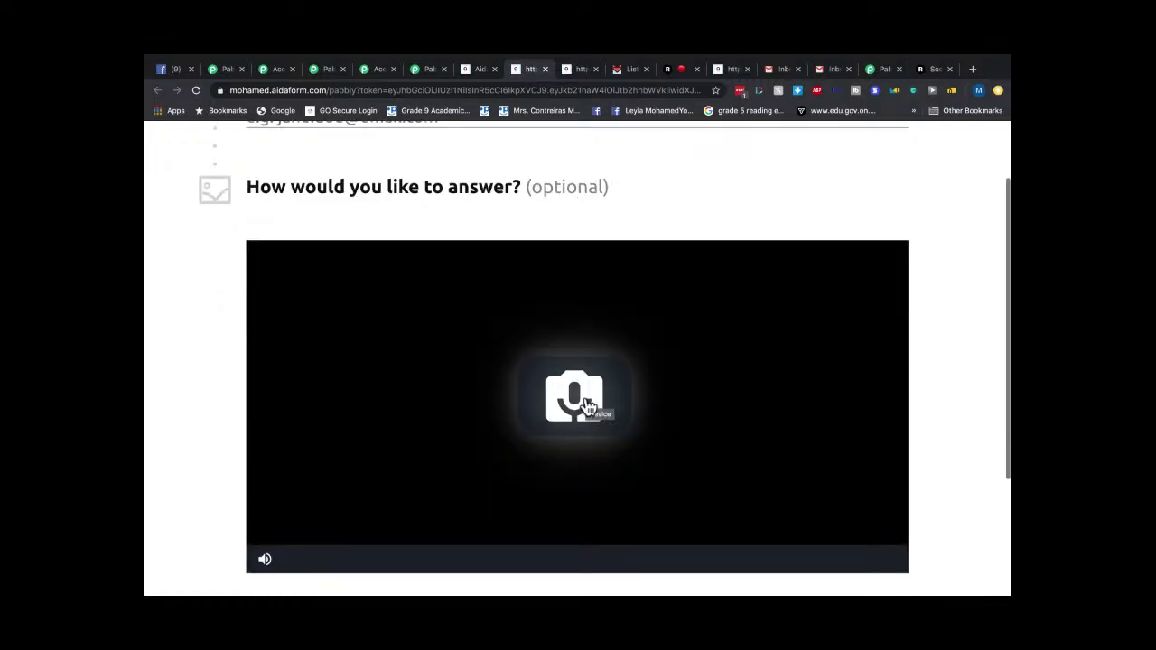
scroll(590, 405, "down", 2)
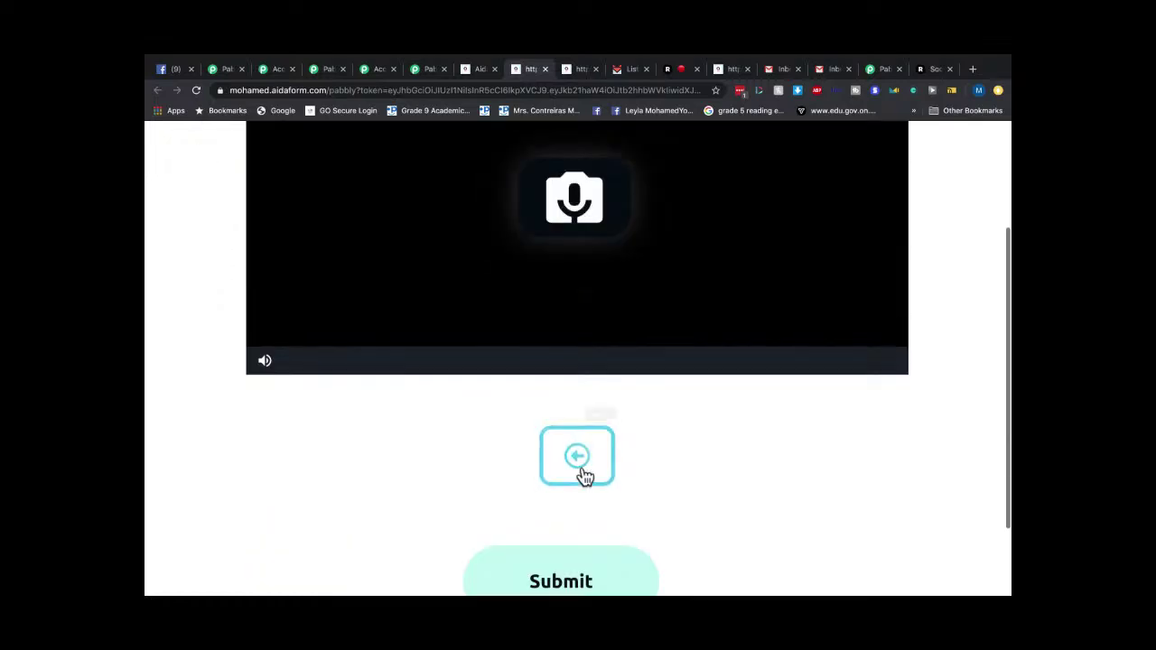
scroll(604, 488, "down", 1)
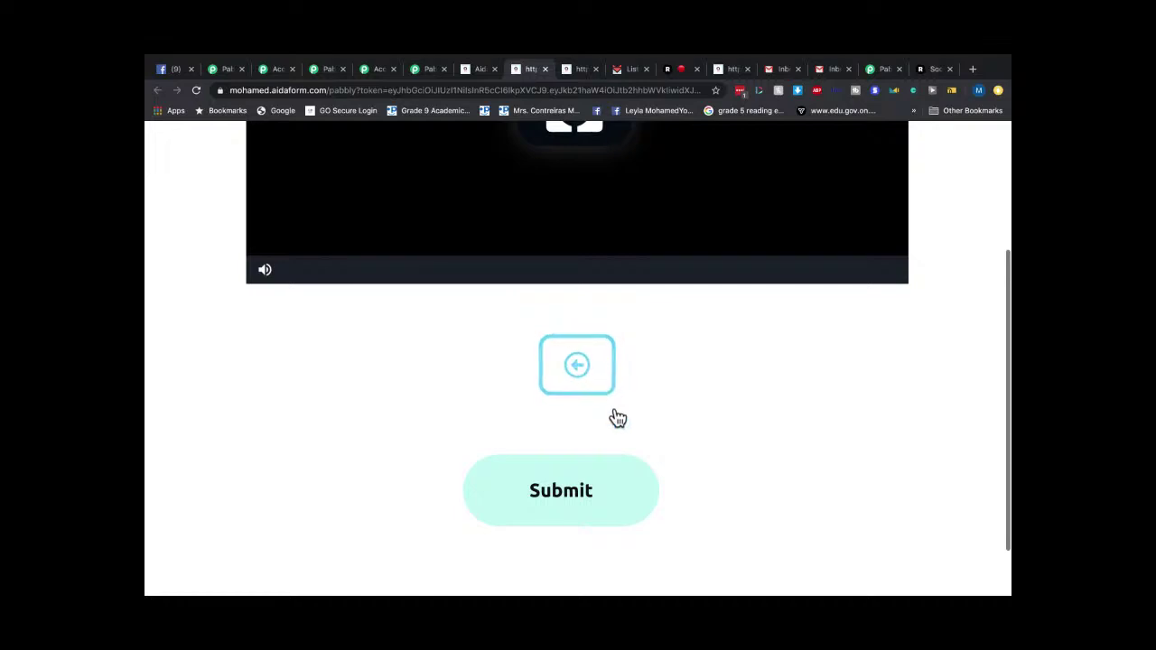
scroll(618, 417, "up", 2)
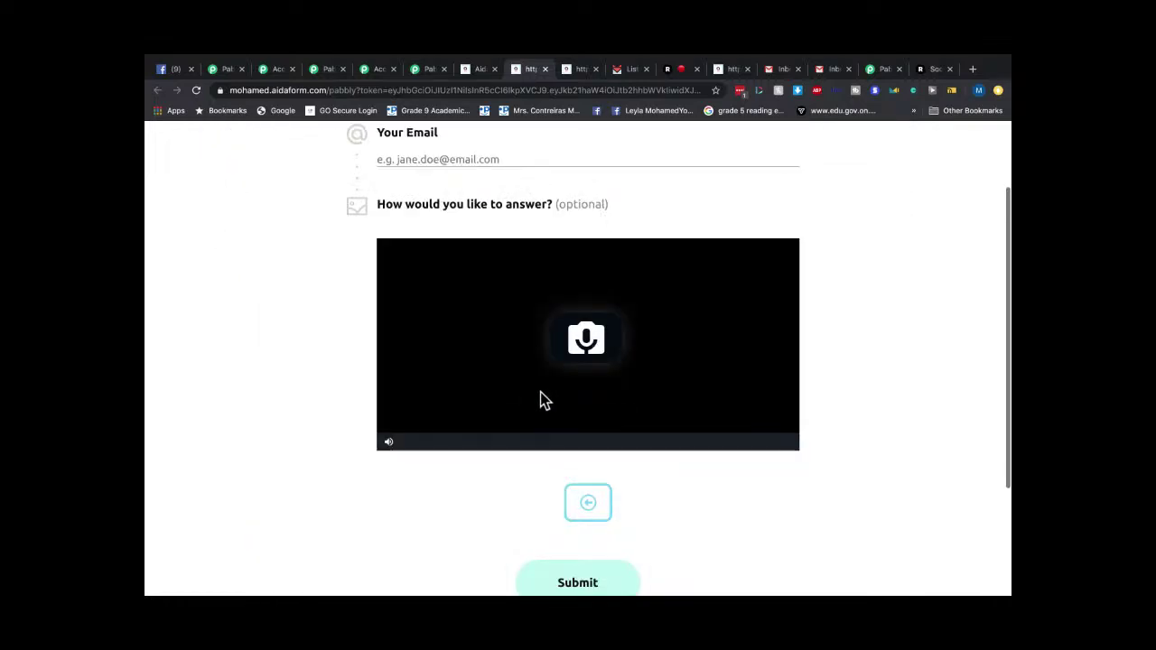
scroll(540, 394, "up", 1)
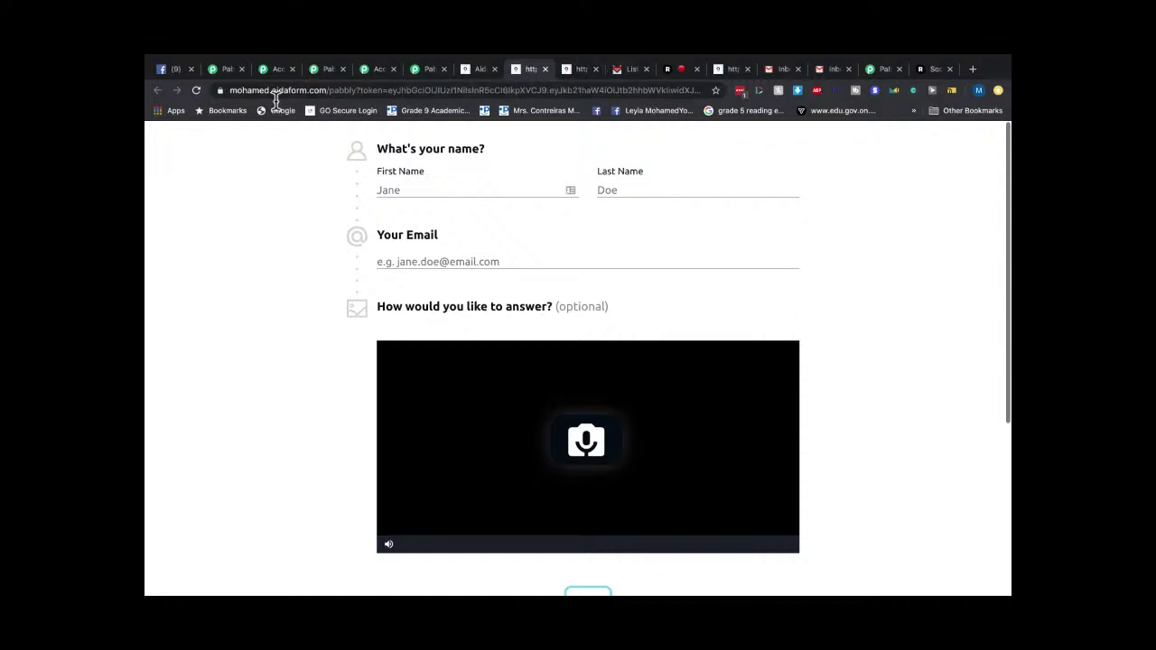
Check the thank-you page, the SendFox lists and the Pabbly Connect Webhook workflow.
left_click(583, 70)
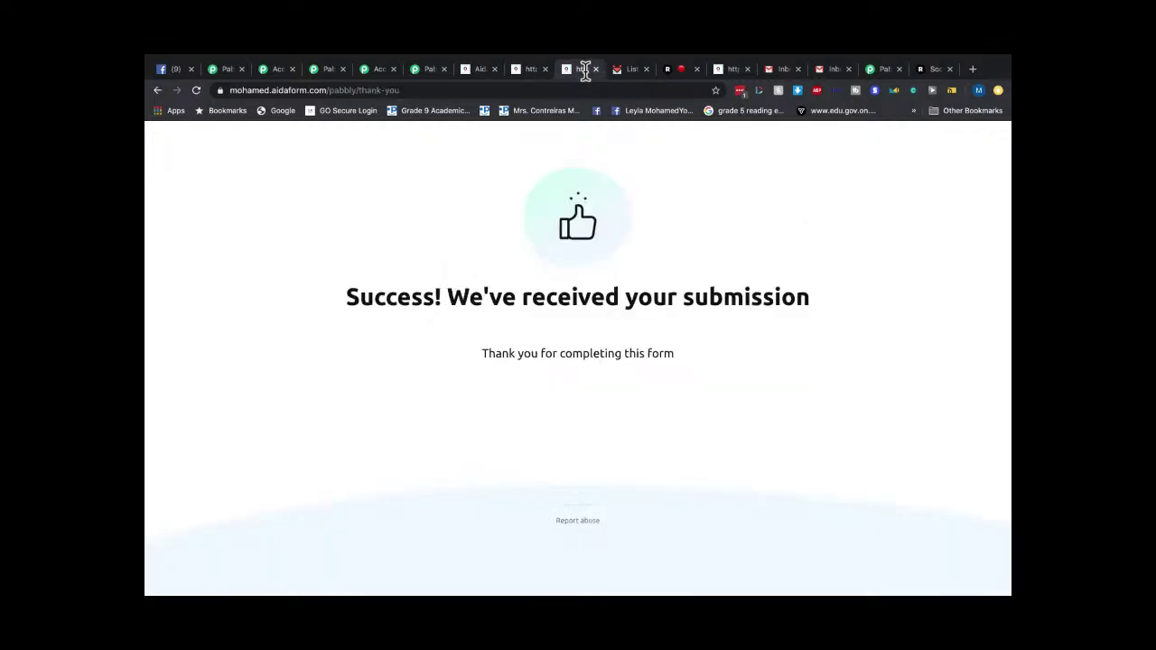
left_click(627, 70)
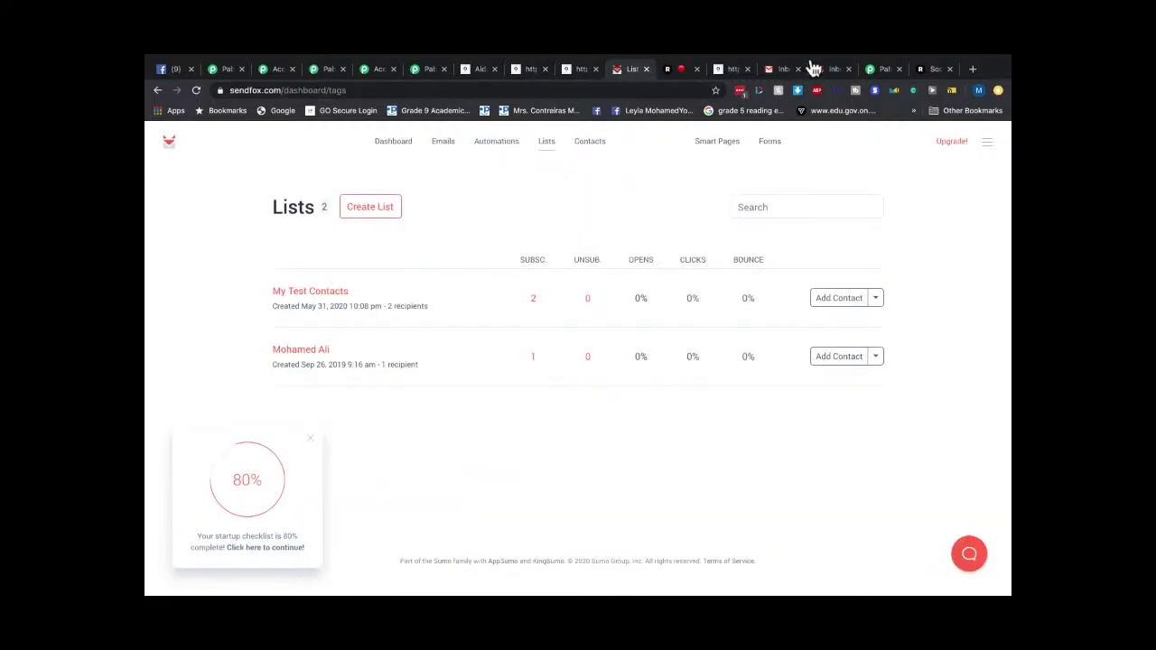
left_click(876, 70)
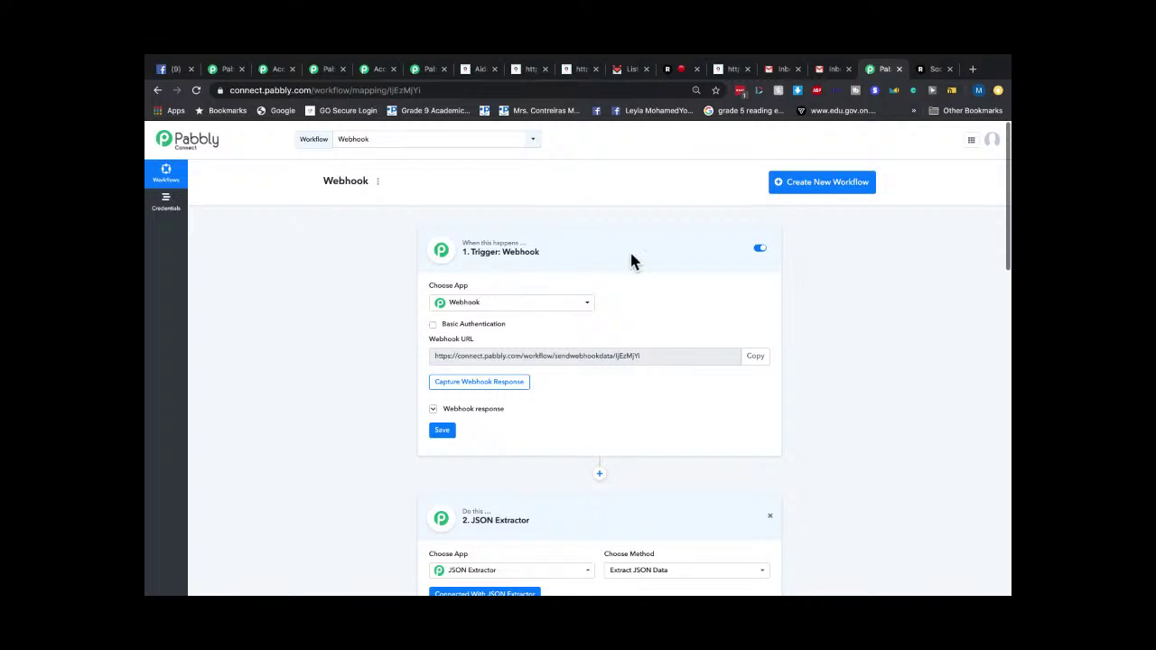
scroll(657, 355, "down", 10)
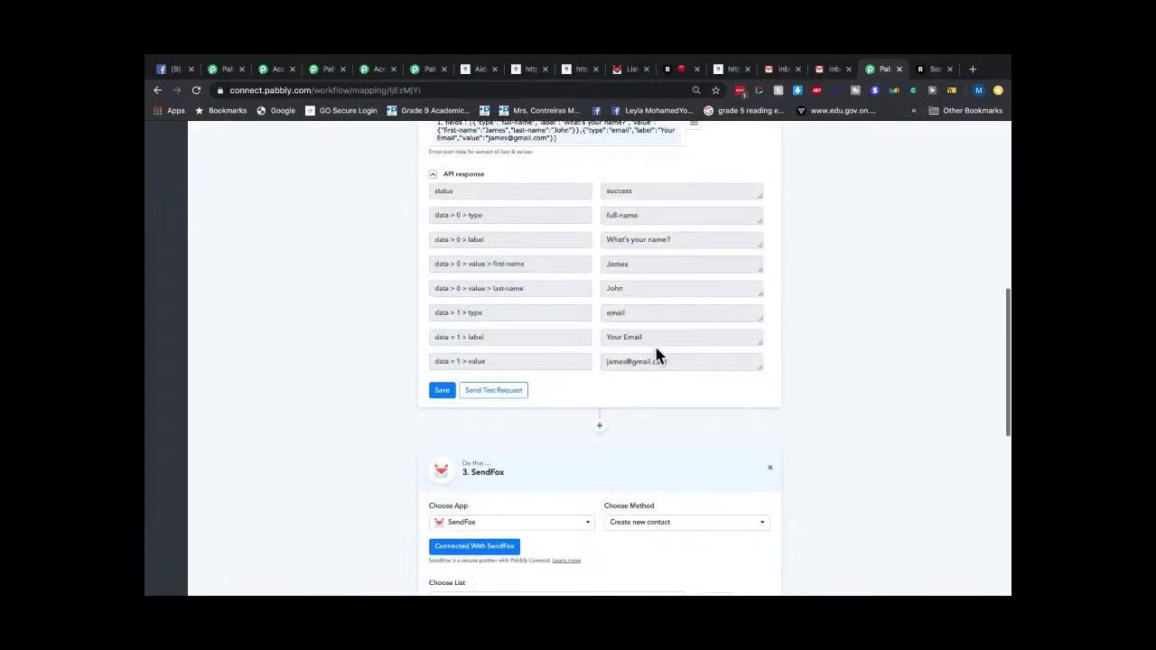
scroll(656, 355, "up", 10)
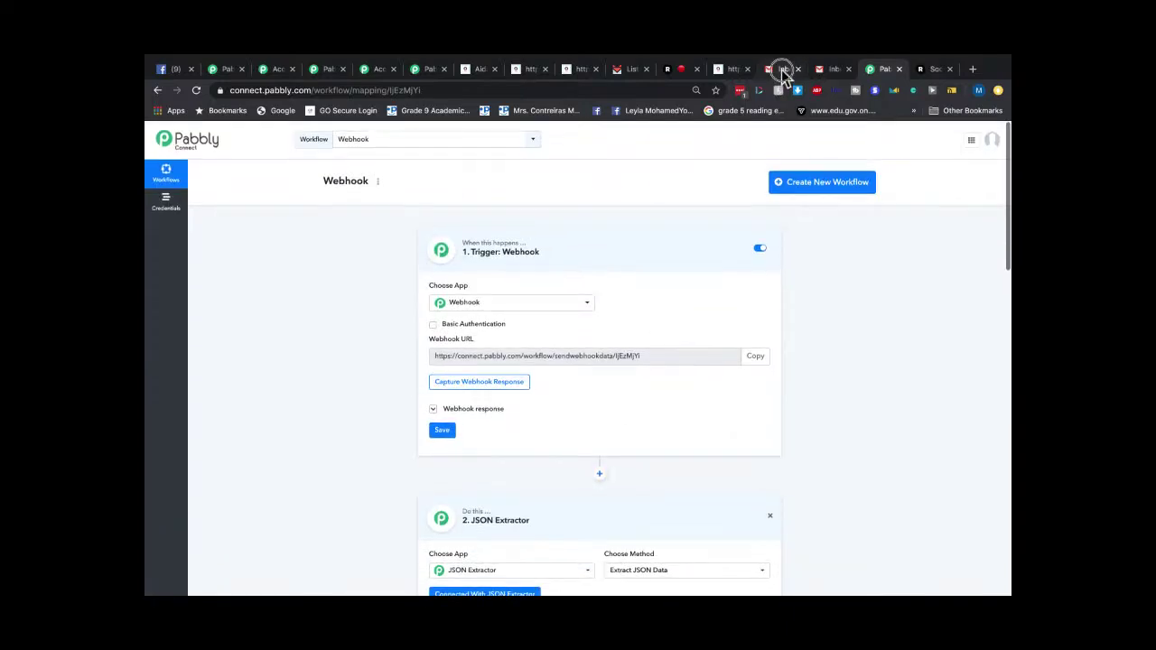
left_click(782, 70)
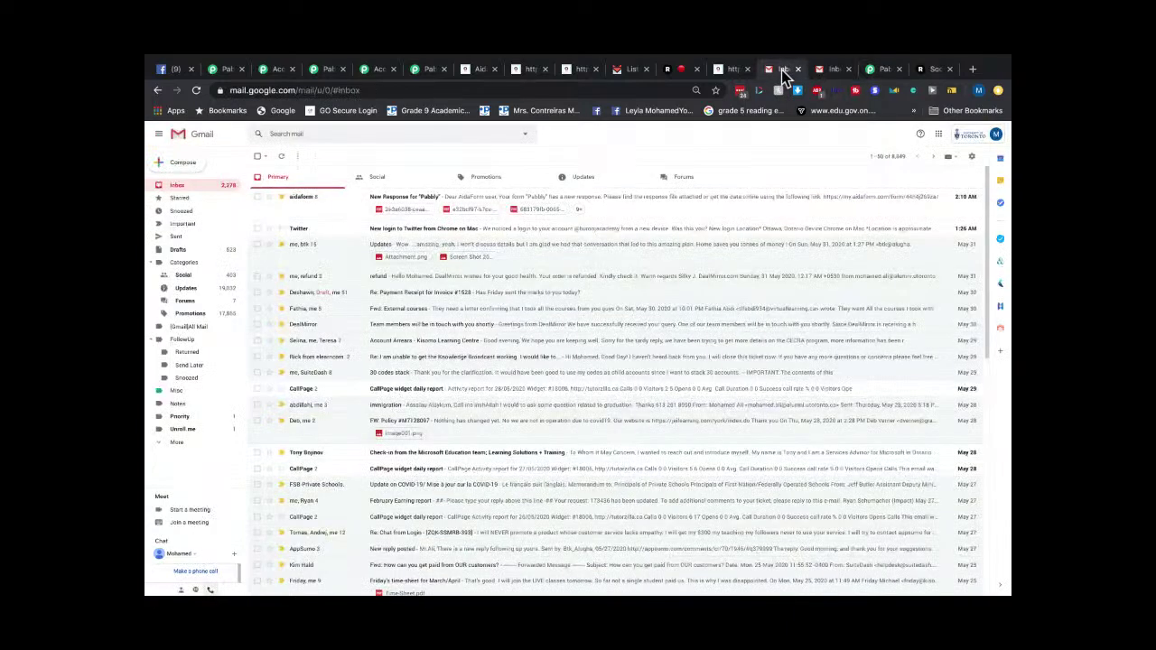
Browse the Updates, Primary and Promotions emails in the first Gmail inbox, zoomed in.
left_click(580, 181)
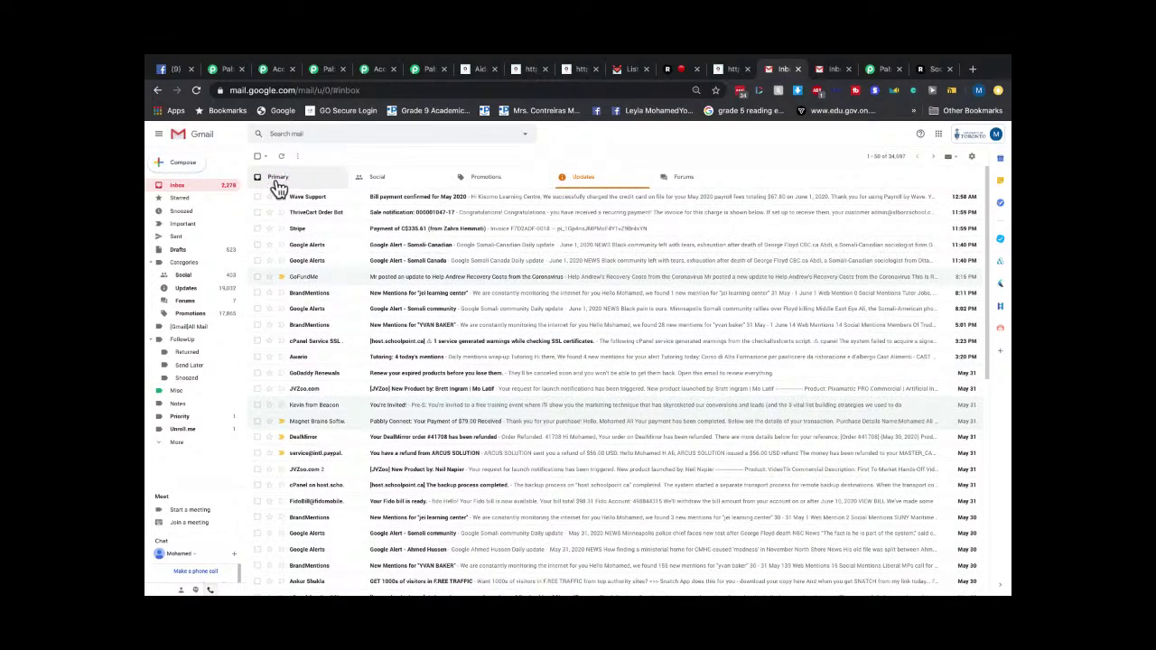
left_click(278, 184)
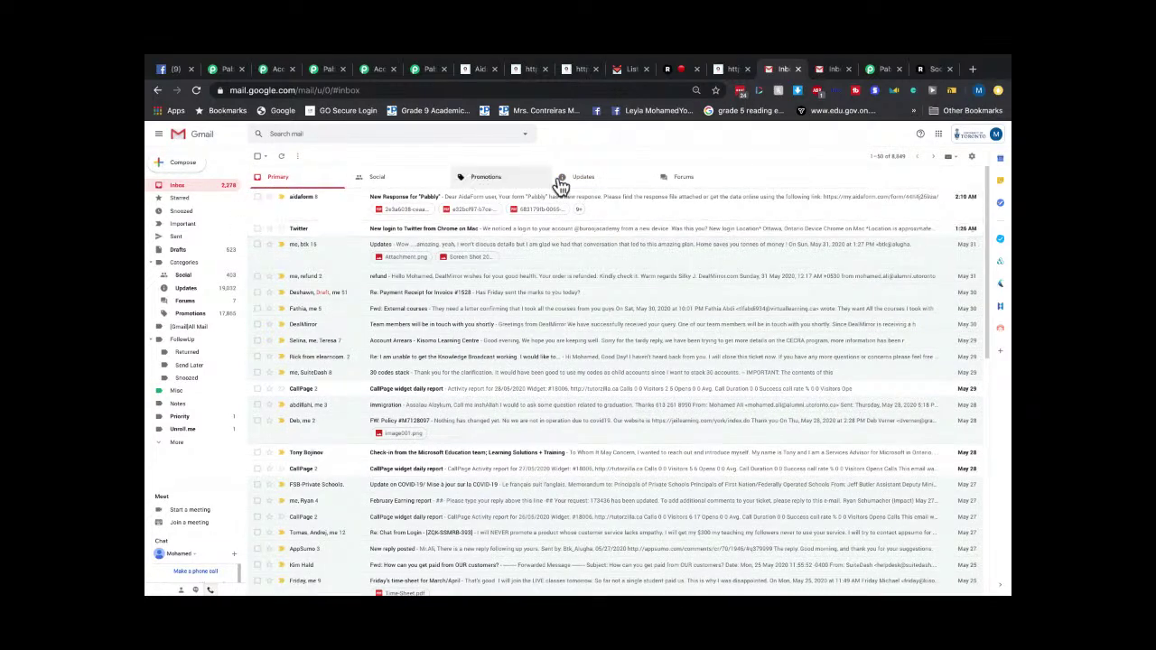
left_click(498, 184)
key("ctrl+plus")
key("ctrl+plus")
key("ctrl+plus")
key("ctrl+plus")
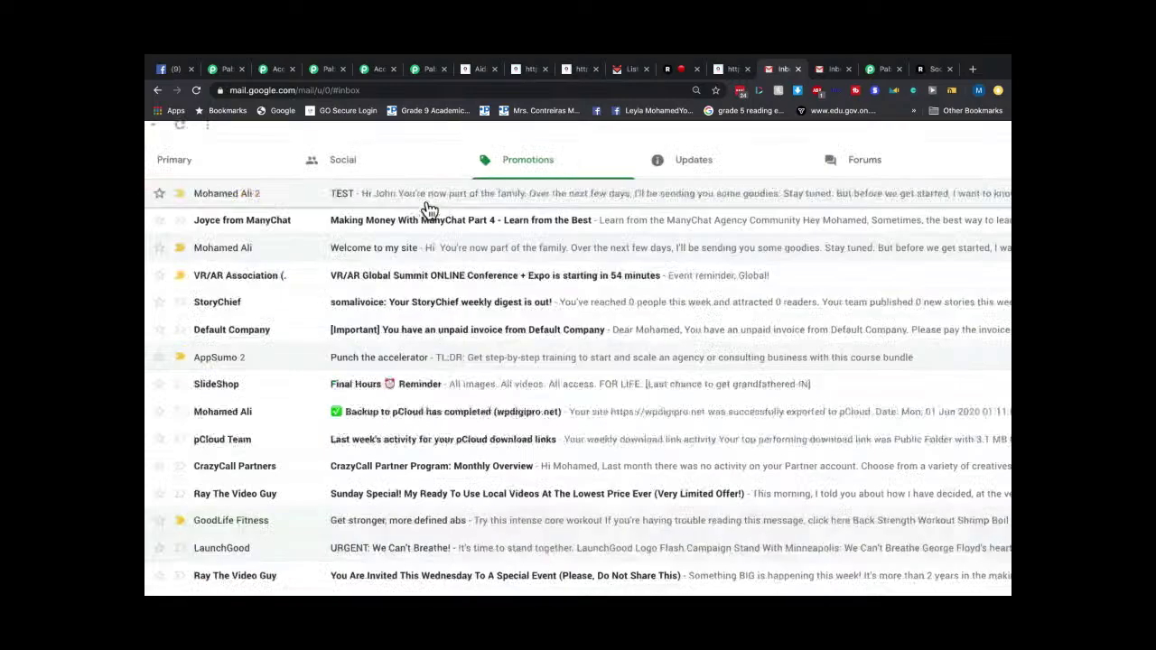
scroll(430, 210, "up", 3)
scroll(524, 207, "down", 4)
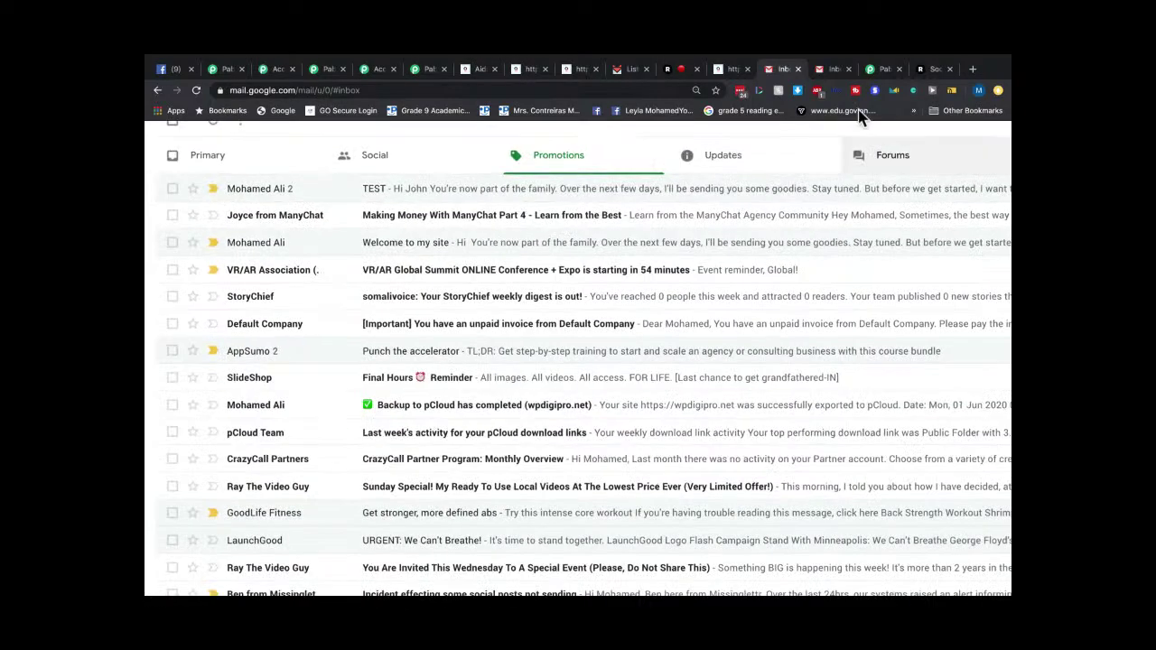
Browse Updates and Promotions in the second Gmail inbox, then return to SendFox lists.
left_click(833, 72)
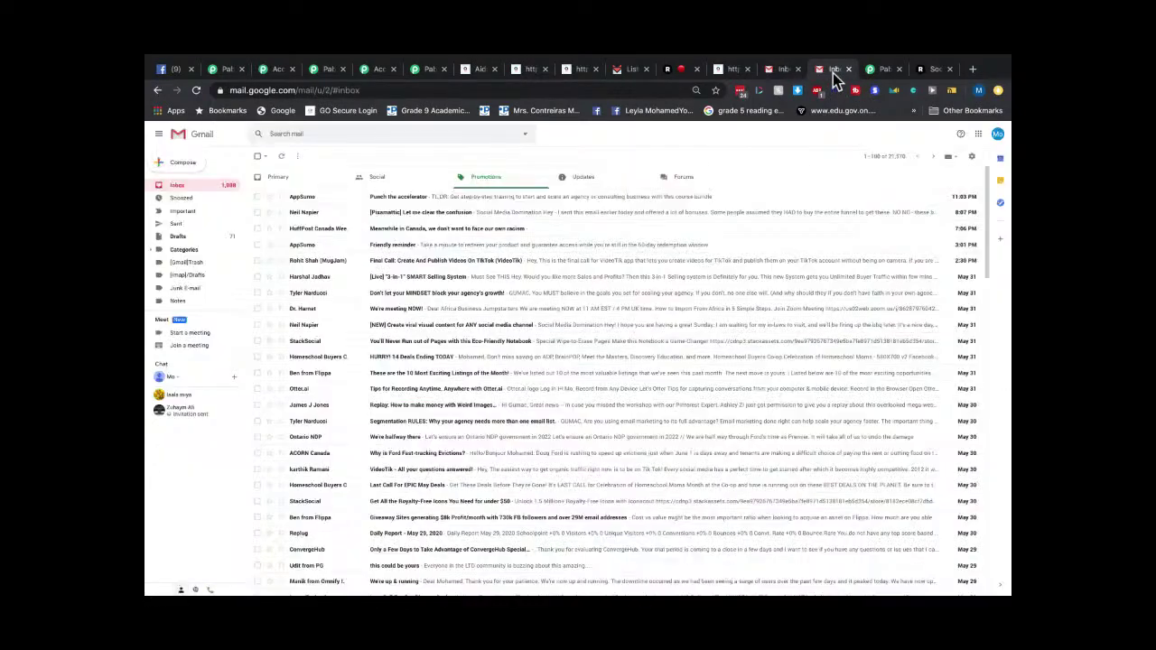
left_click(586, 181)
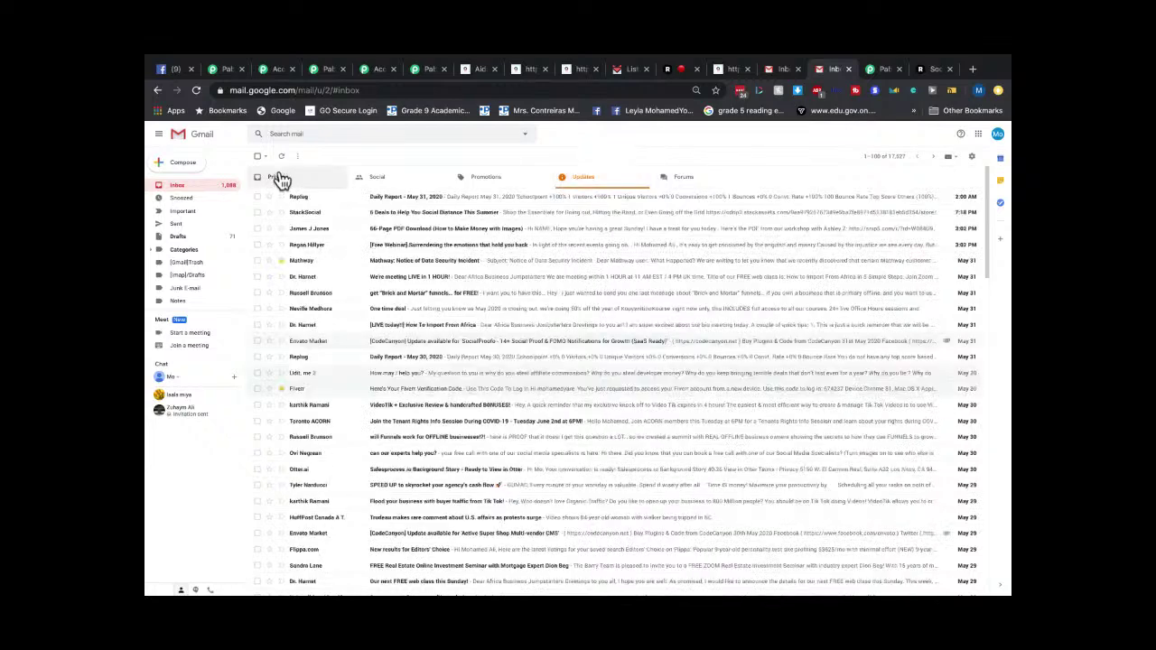
left_click(486, 178)
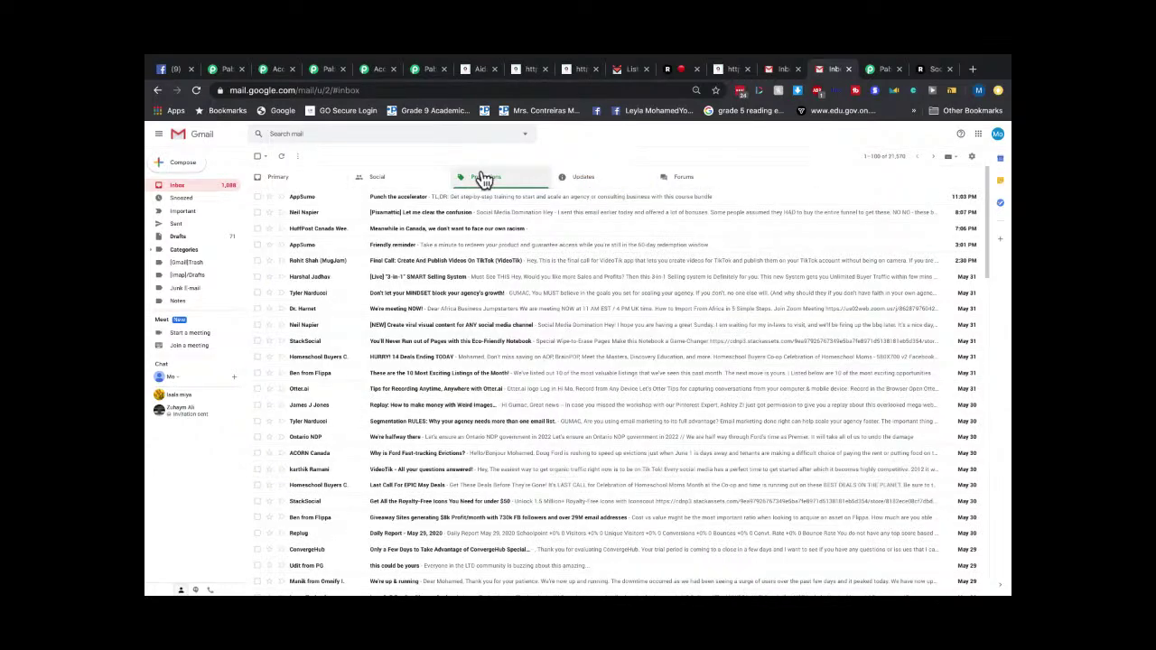
left_click(578, 183)
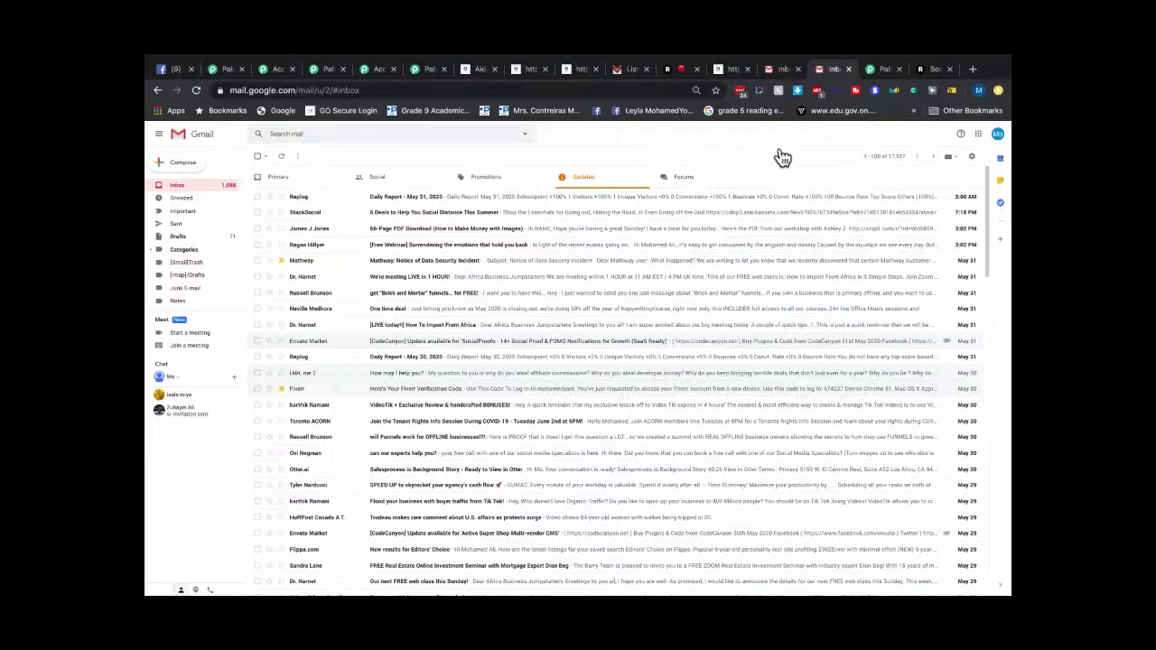
left_click(632, 70)
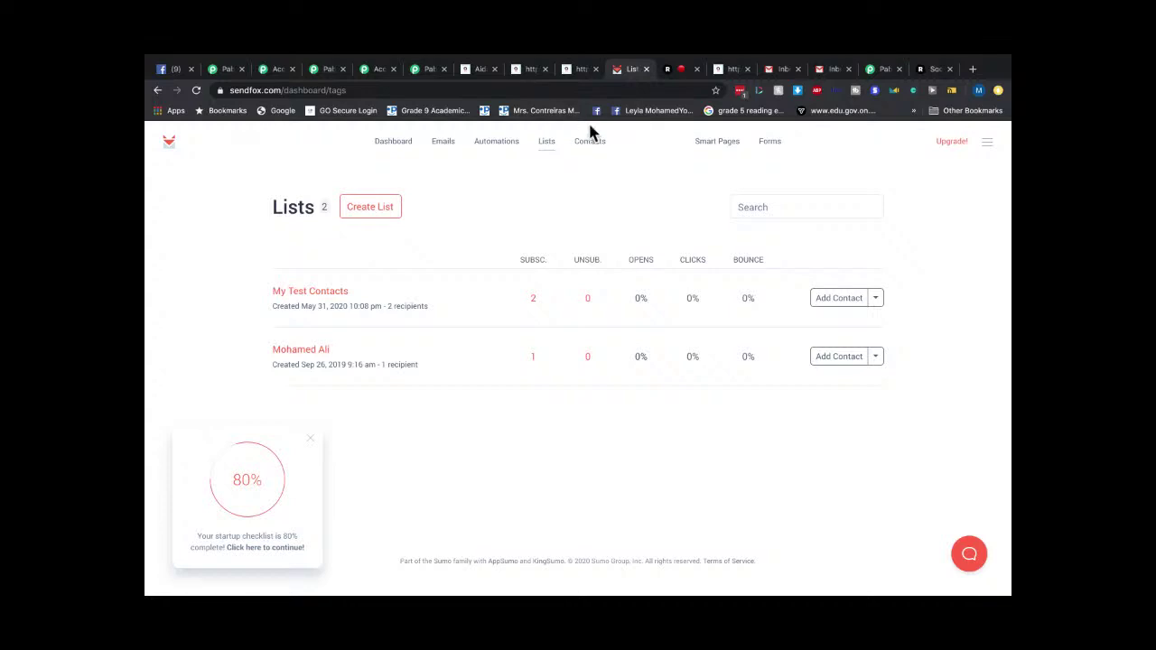
Close the leftover AidaForm form and Accounts tabs, returning to the Pabbly Connect workflow.
left_click(578, 71)
left_click(527, 70)
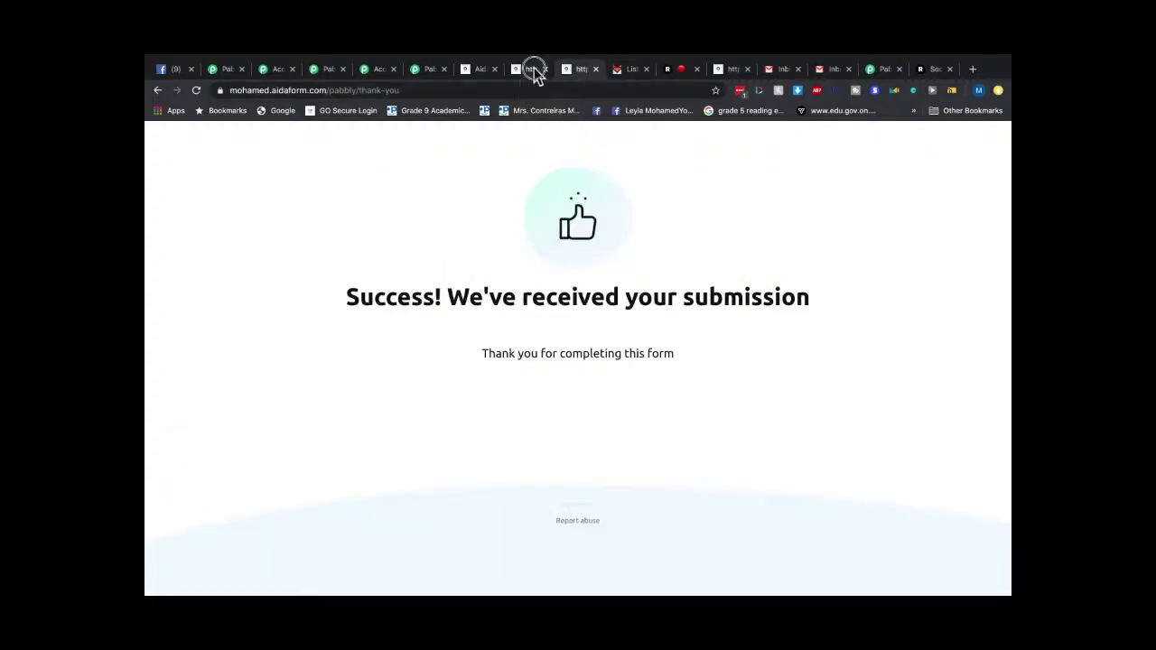
left_click(495, 69)
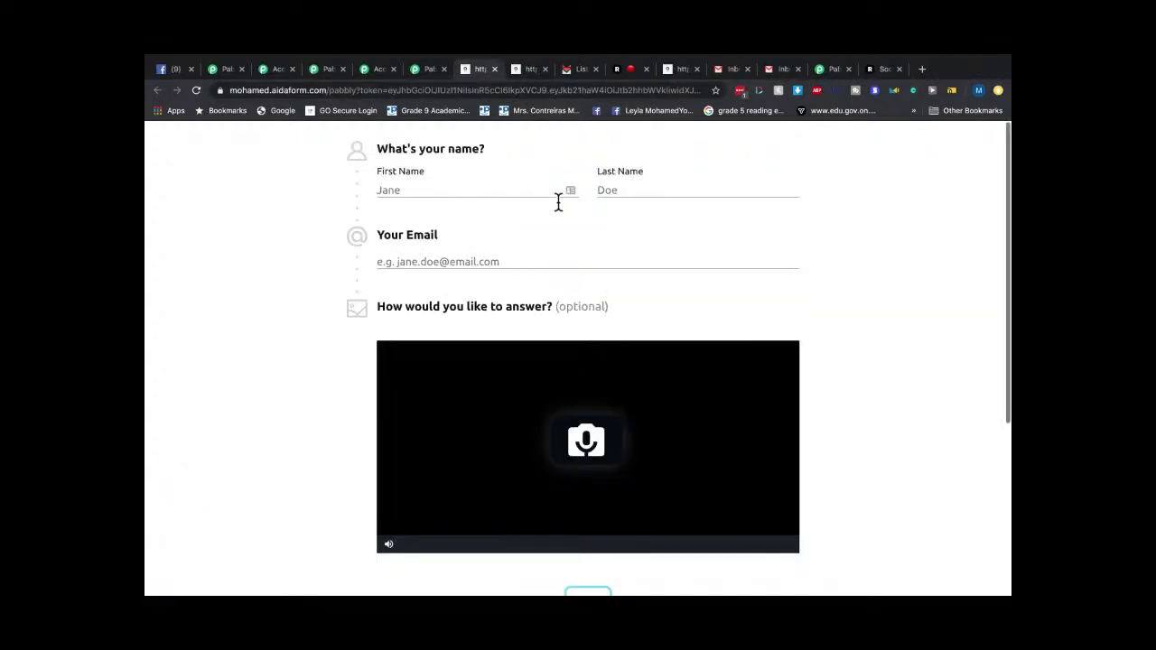
left_click(411, 69)
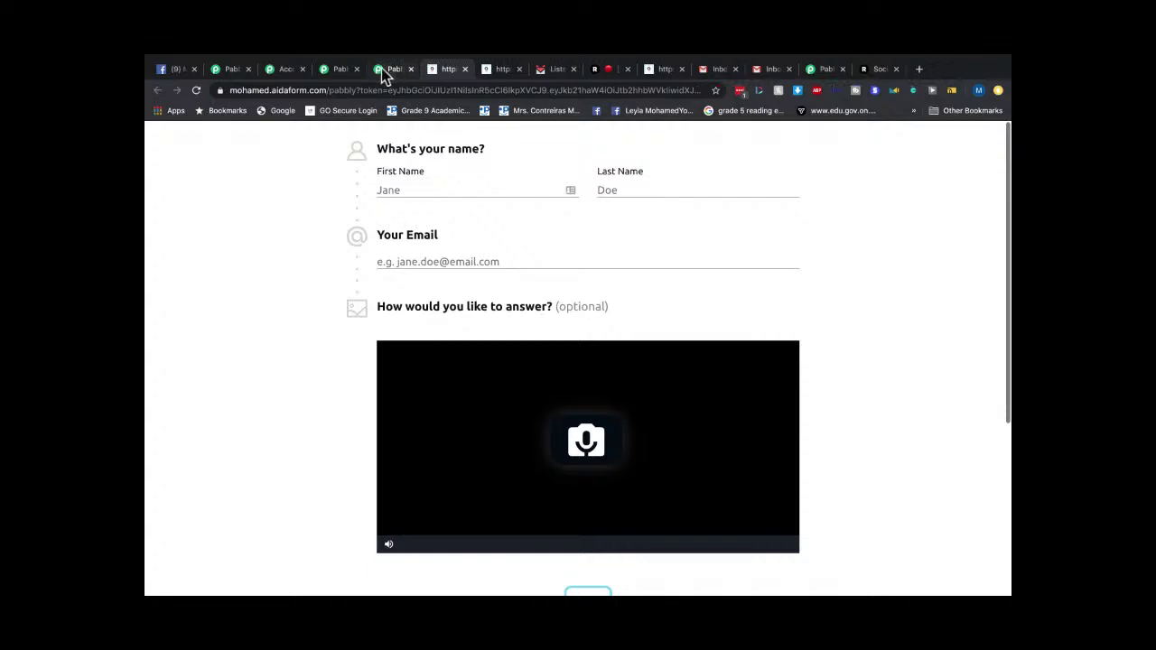
left_click(390, 70)
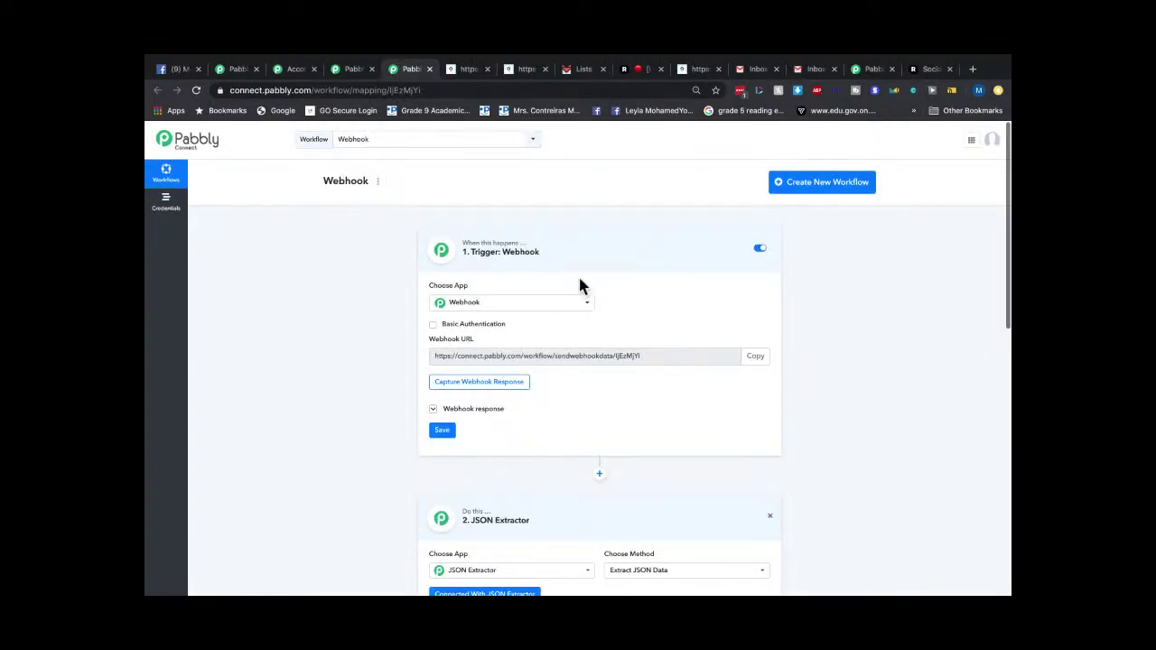
key("ctrl+plus")
key("ctrl+plus")
key("ctrl+plus")
key("ctrl+plus")
left_click(499, 332)
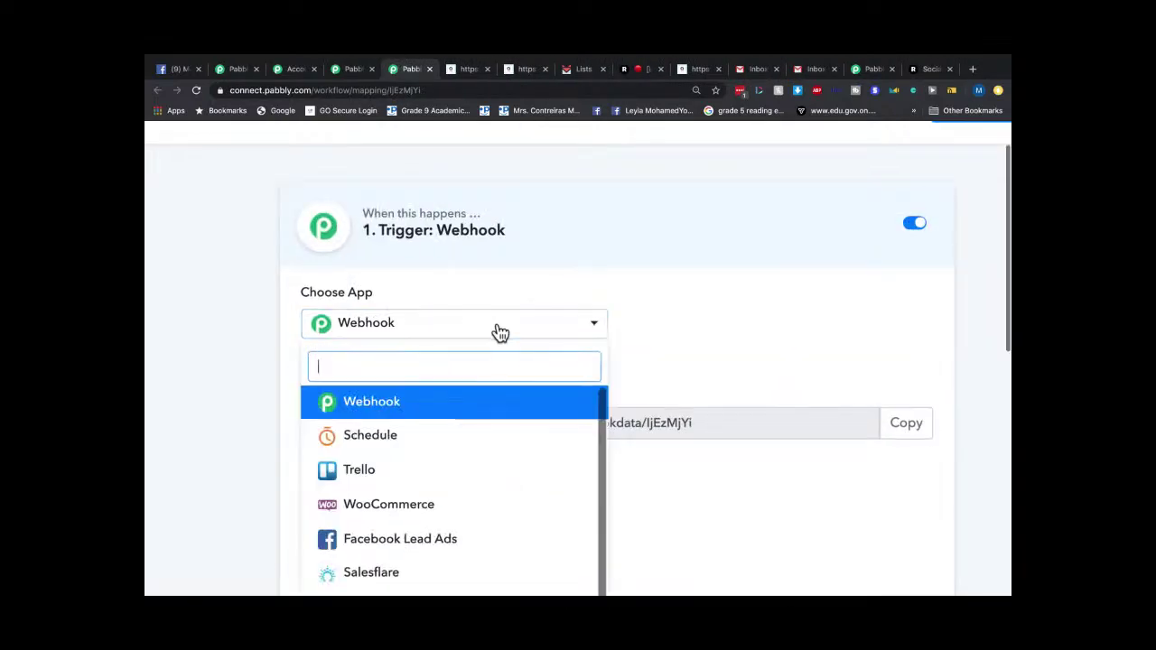
scroll(498, 343, "down", 2)
scroll(488, 375, "down", 2)
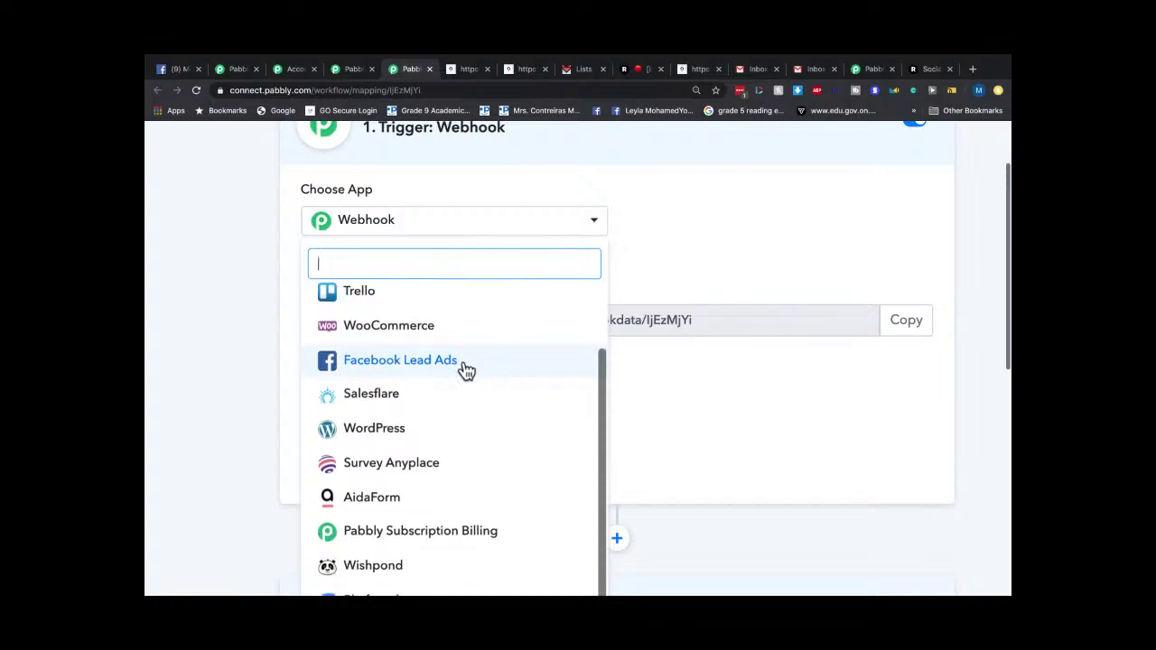
scroll(472, 370, "down", 1)
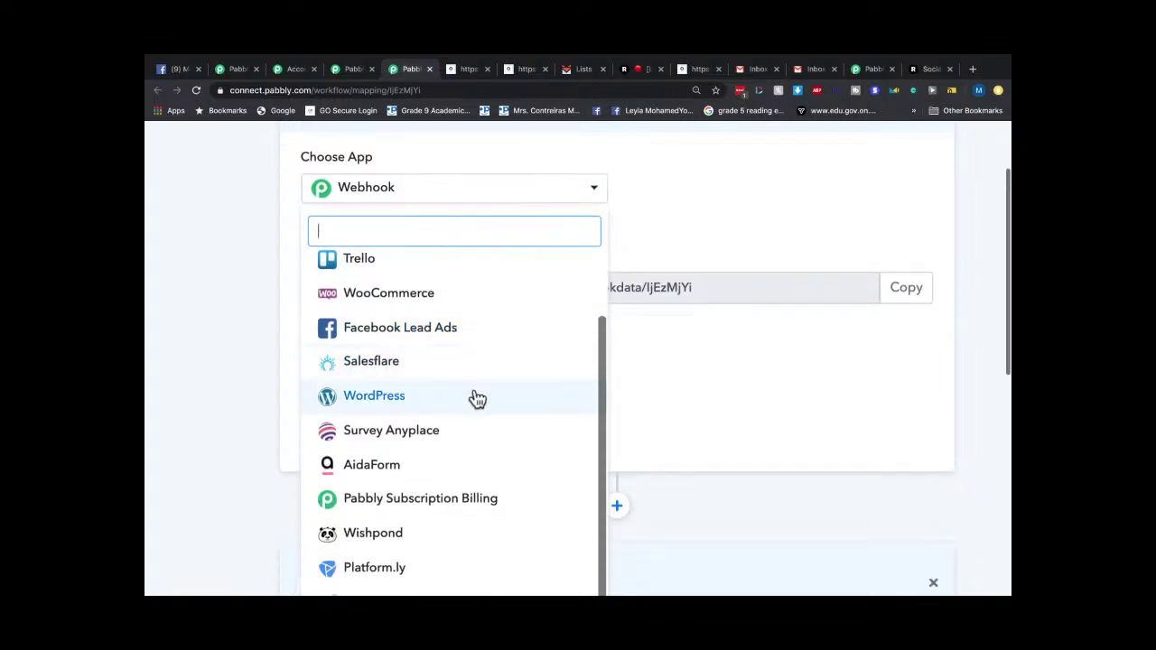
scroll(475, 397, "down", 3)
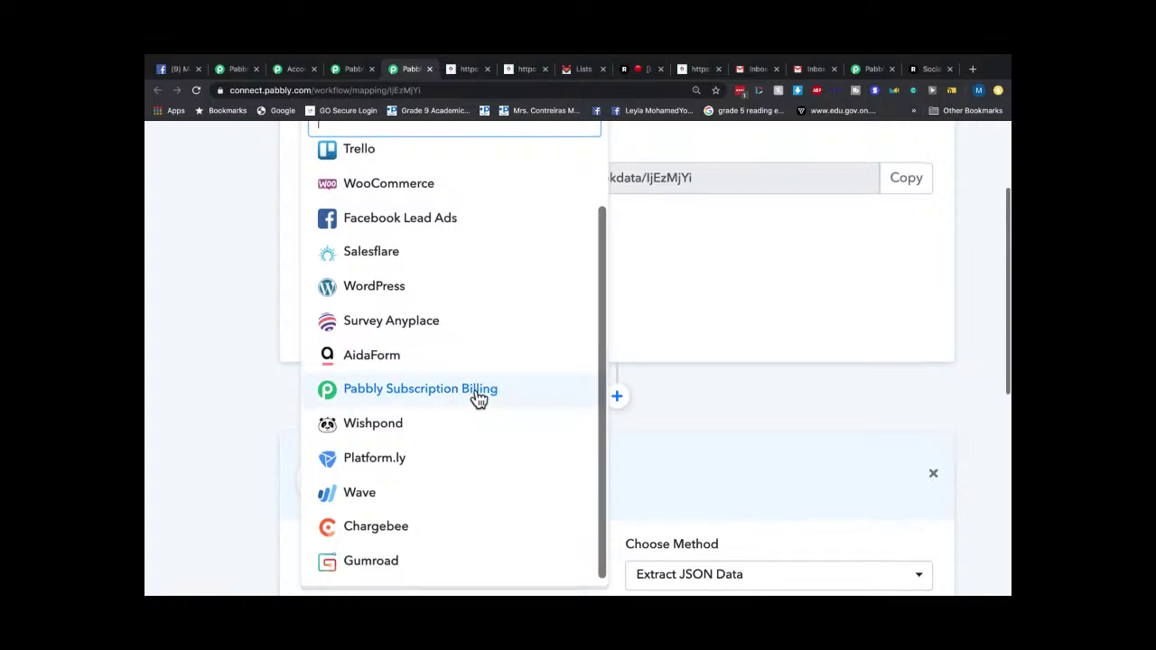
scroll(478, 401, "down", 1)
scroll(497, 386, "down", 1)
scroll(497, 387, "down", 1)
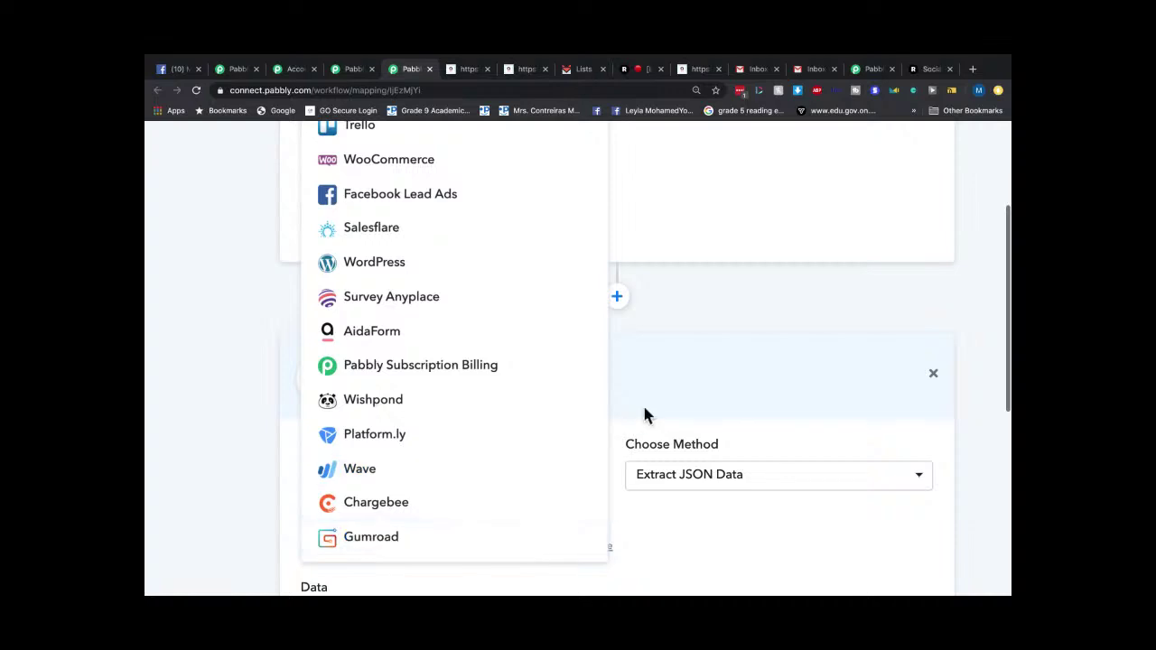
key("super+0")
left_click(838, 359)
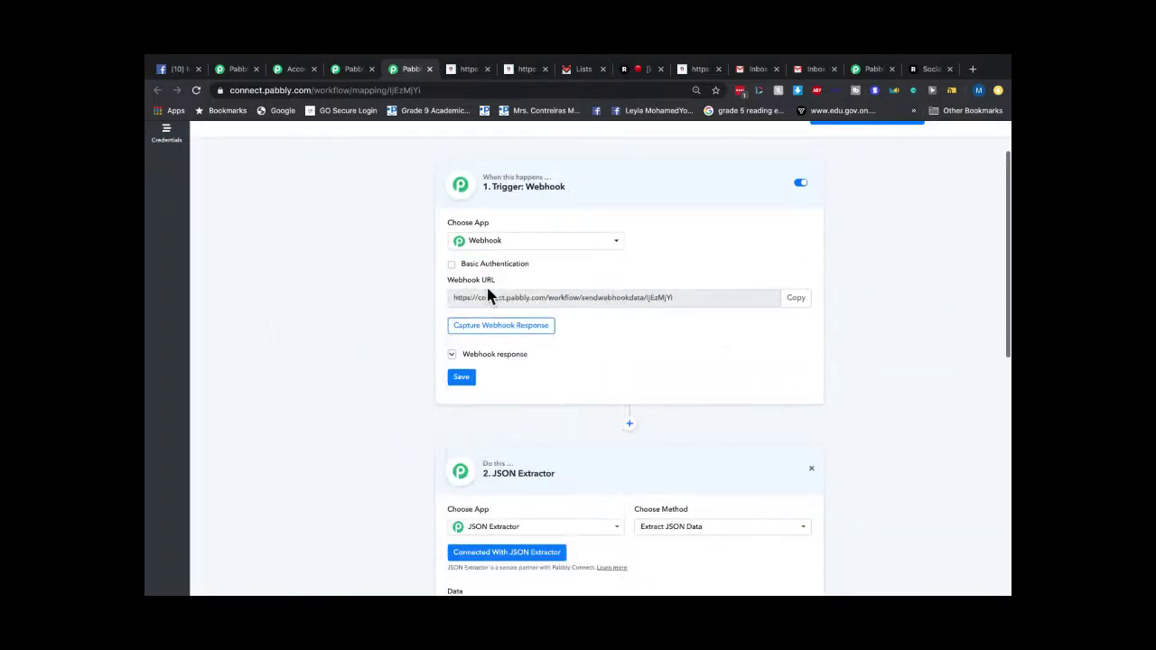
Open the Choose App list in the JSON Extractor step and enlarge the page.
scroll(619, 392, "down", 3)
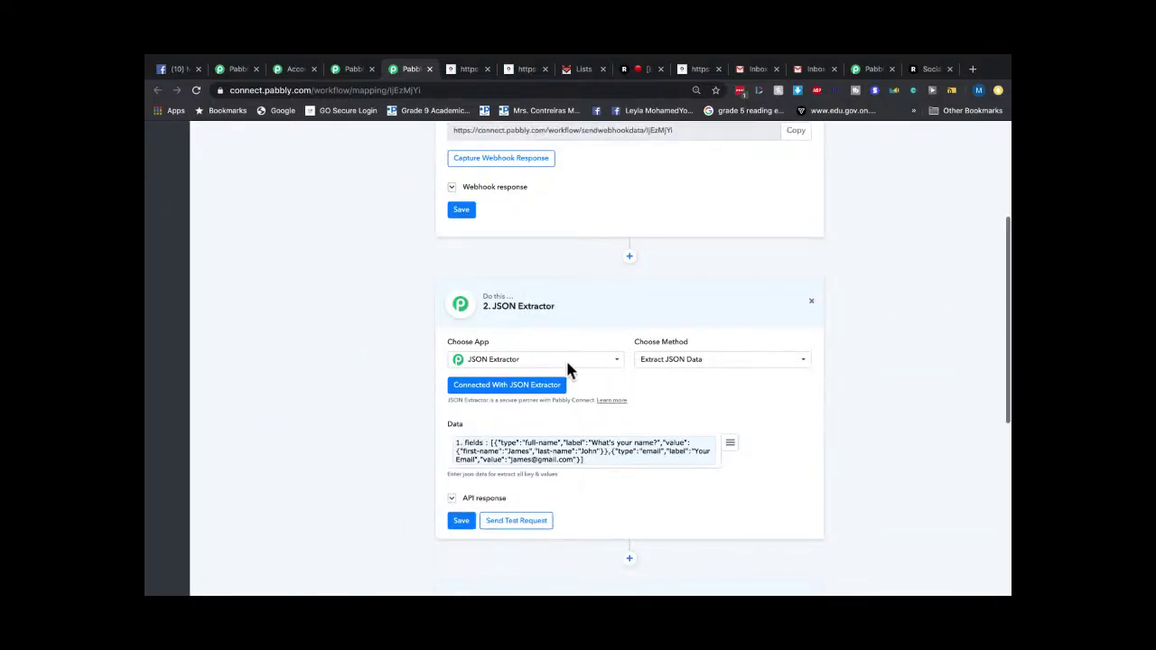
left_click(558, 367)
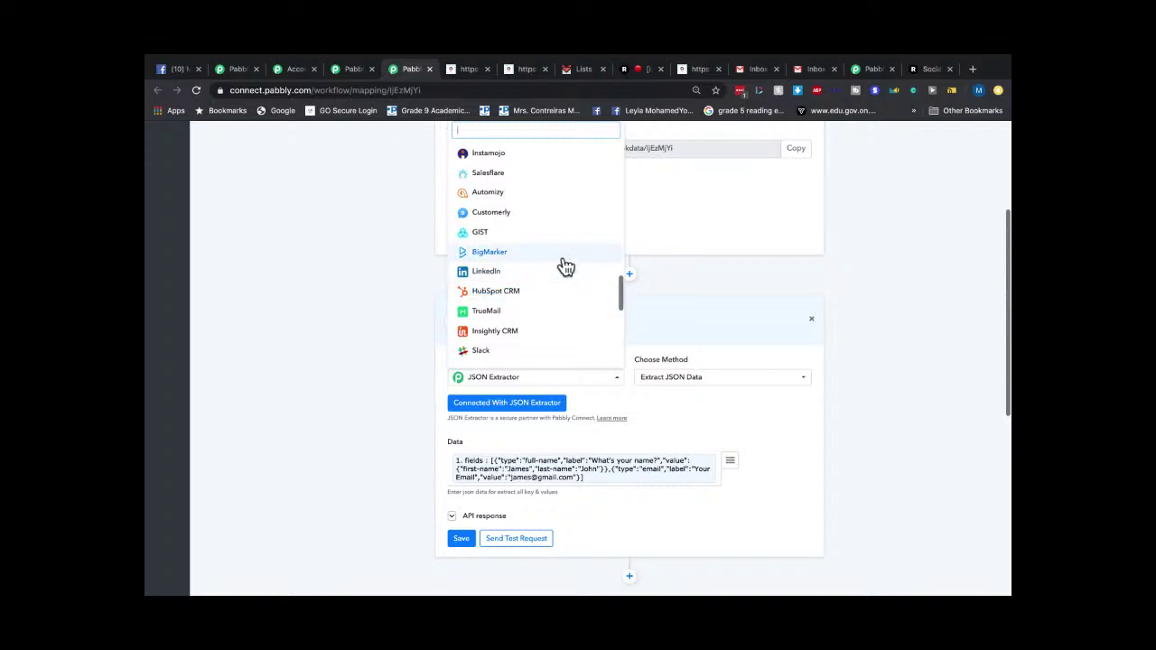
scroll(562, 269, "down", 4)
scroll(562, 266, "down", 5)
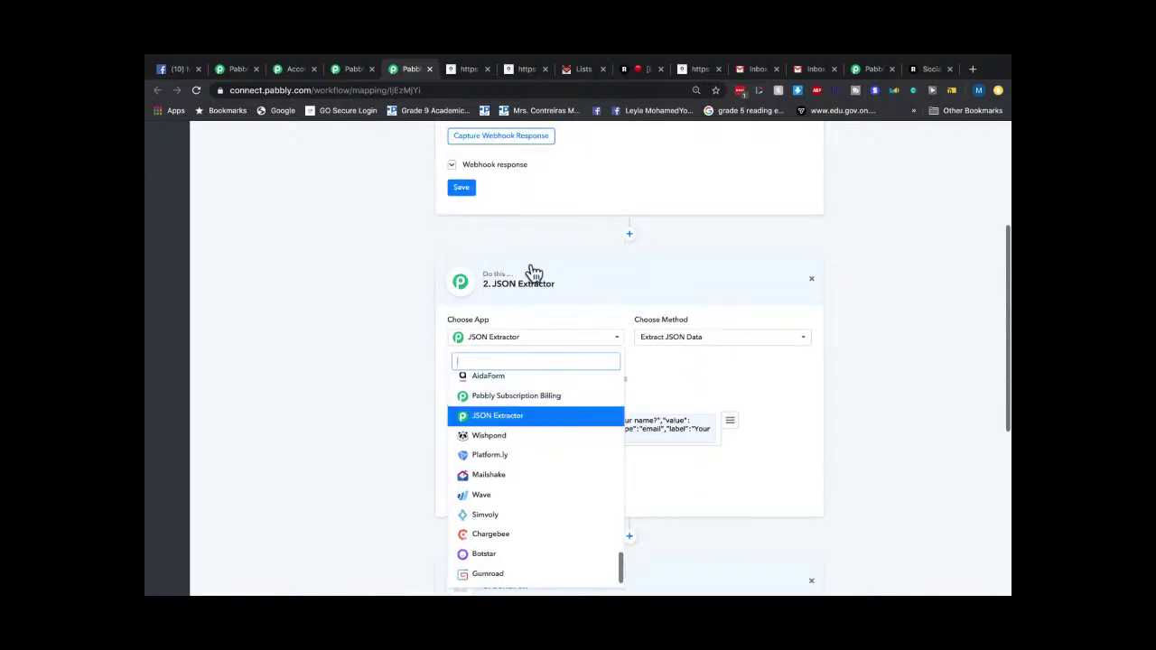
key("ctrl+plus")
key("ctrl+plus")
key("ctrl+plus")
key("ctrl+plus")
key("ctrl+plus")
Scroll through the full list of Pabbly Connect supported apps.
scroll(544, 337, "down", 4)
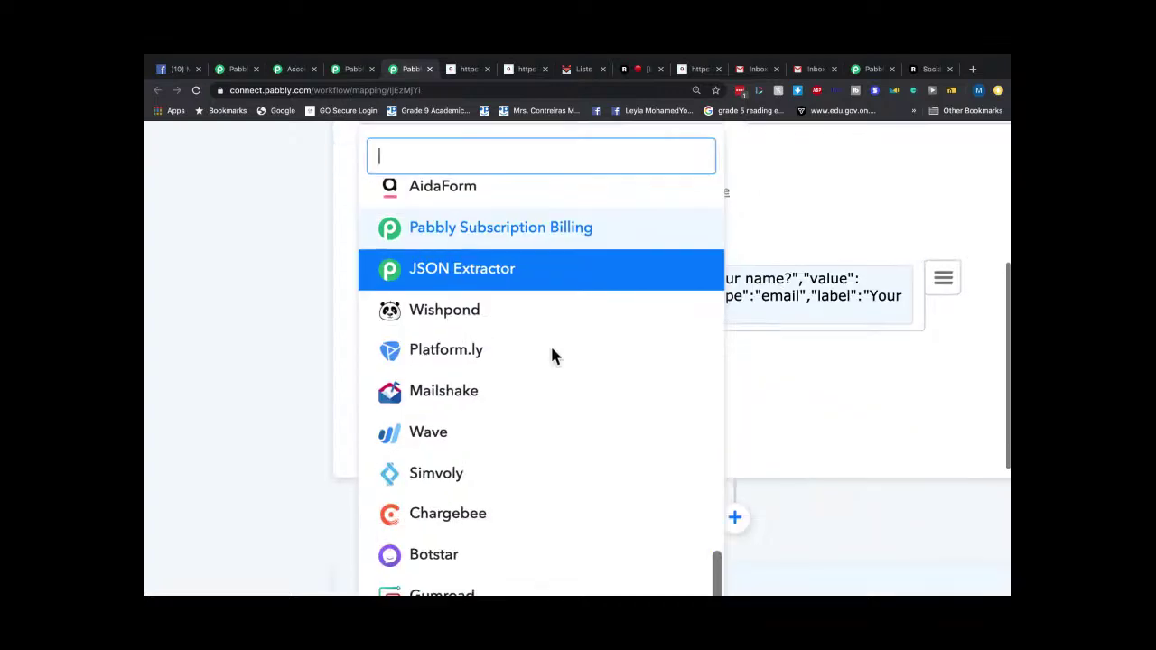
scroll(542, 353, "down", 1)
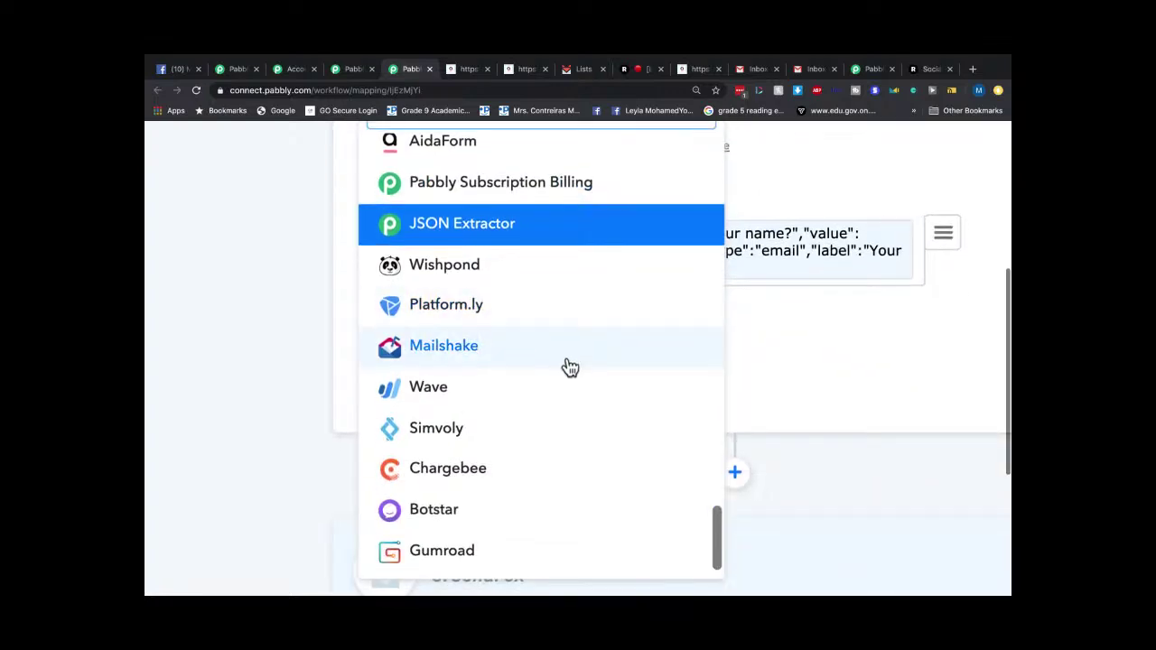
scroll(566, 364, "down", 1)
scroll(535, 336, "down", 2)
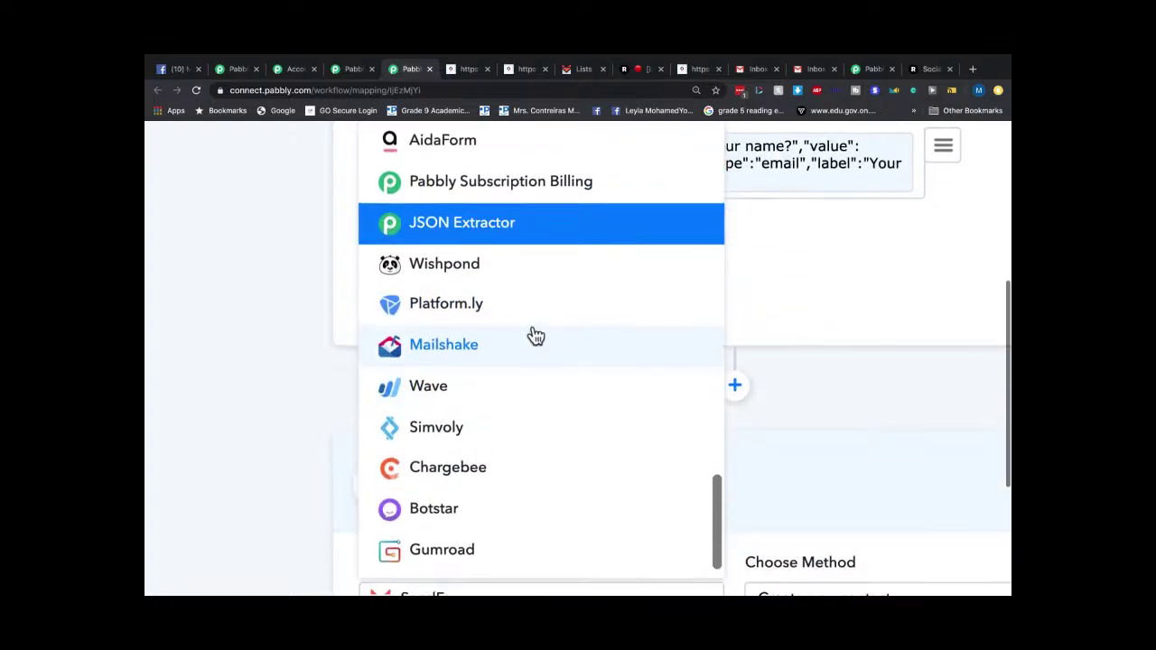
scroll(536, 336, "down", 1)
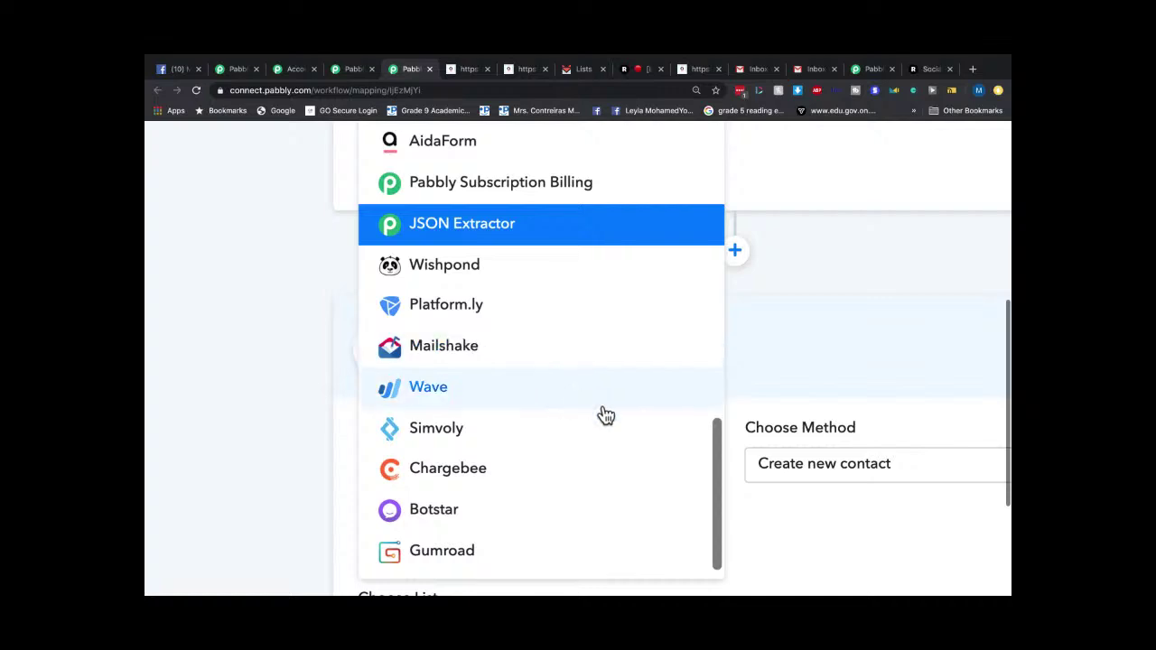
scroll(604, 414, "down", 1)
scroll(603, 414, "down", 2)
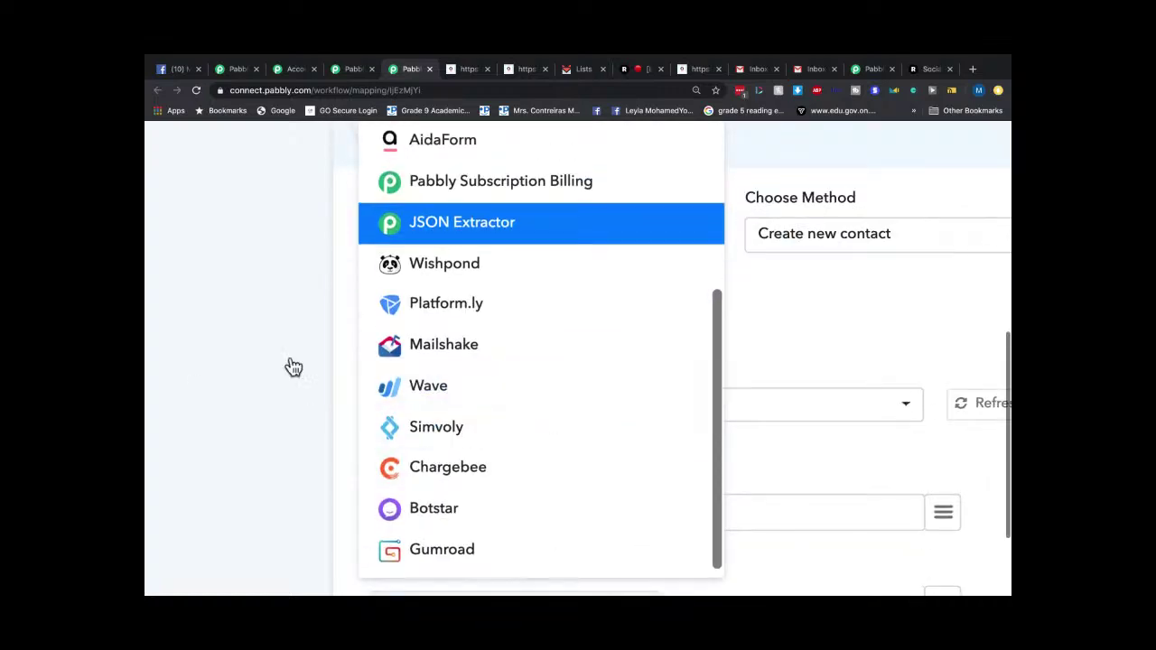
scroll(202, 346, "up", 2)
scroll(617, 323, "up", 5)
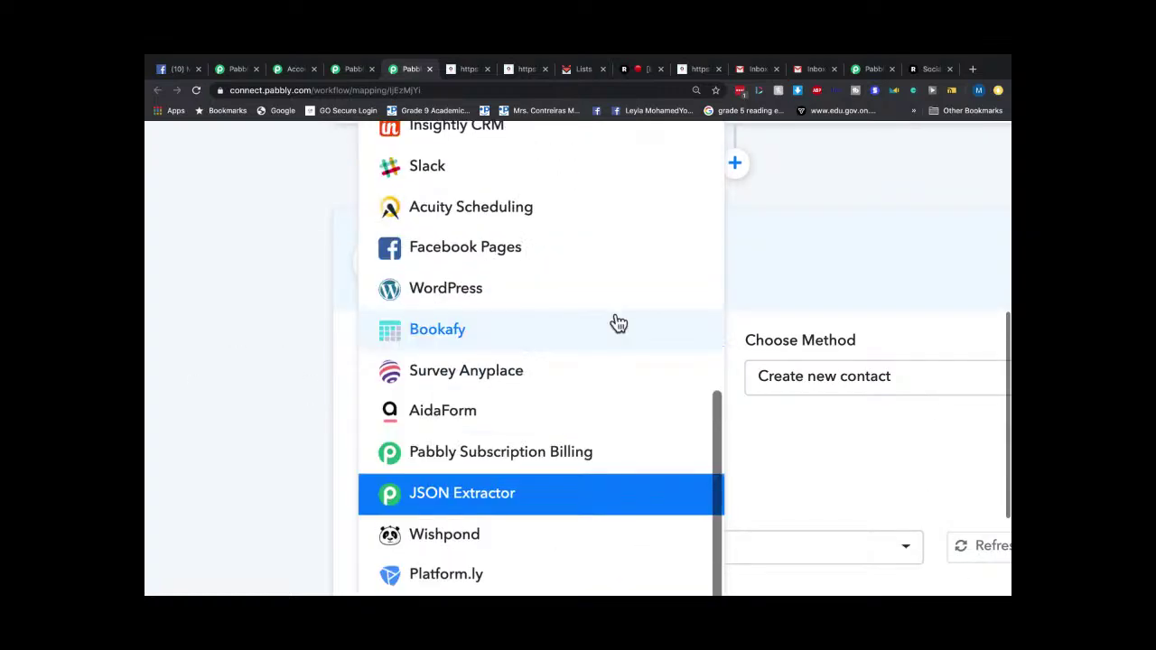
scroll(617, 304, "up", 2)
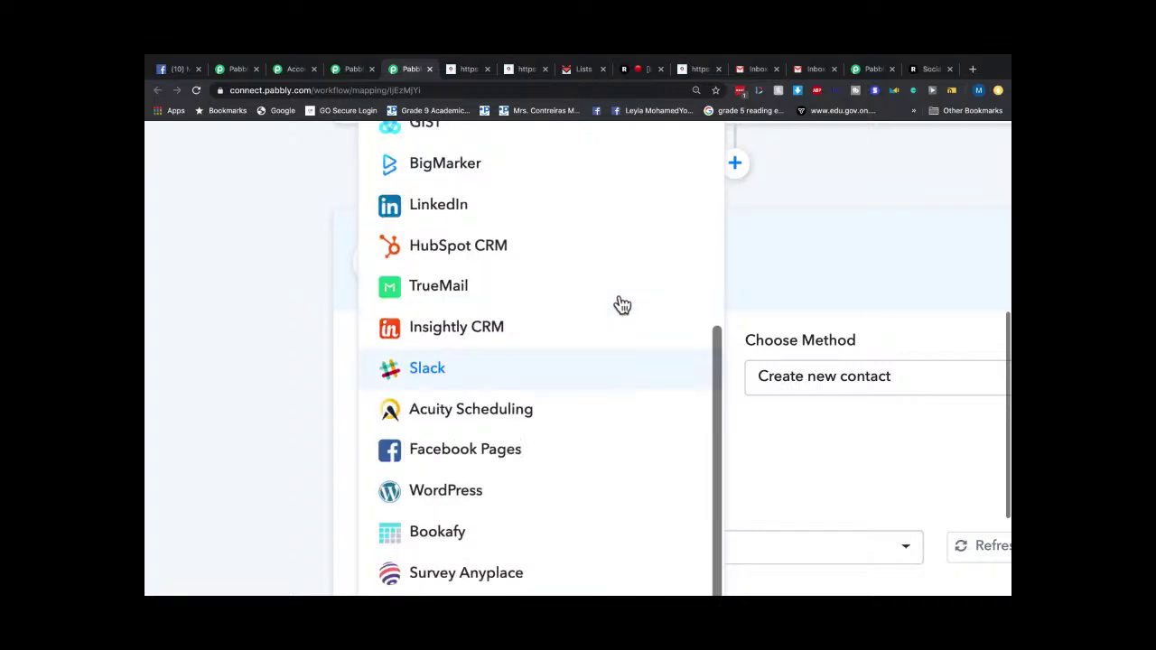
scroll(578, 317, "up", 1)
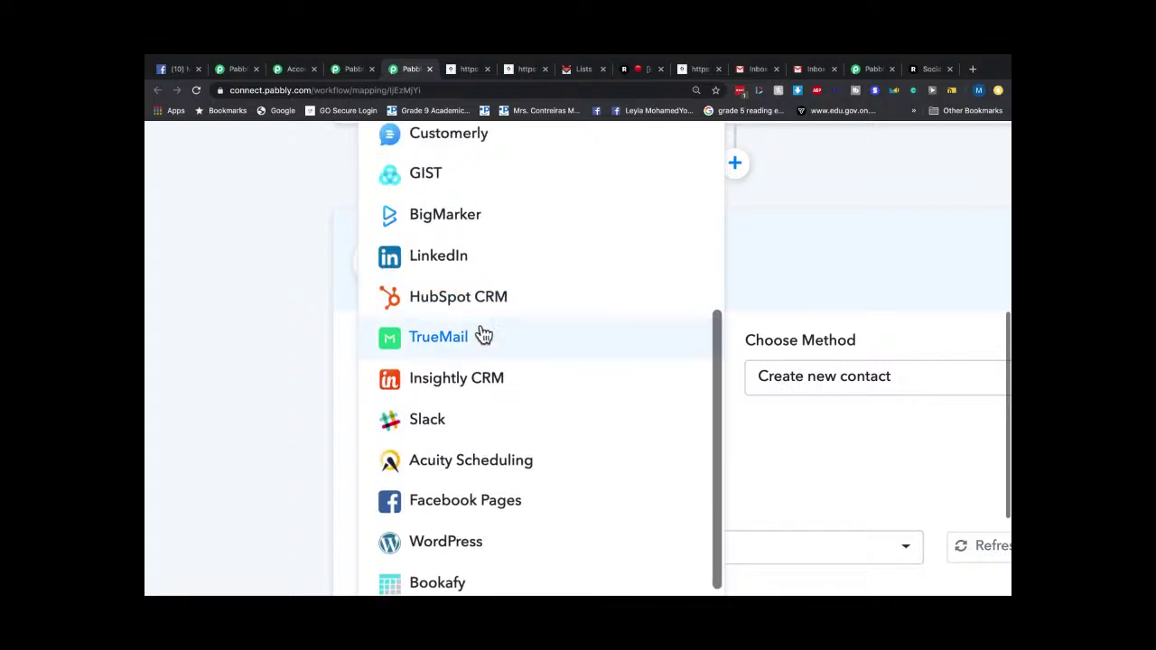
scroll(631, 344, "up", 1)
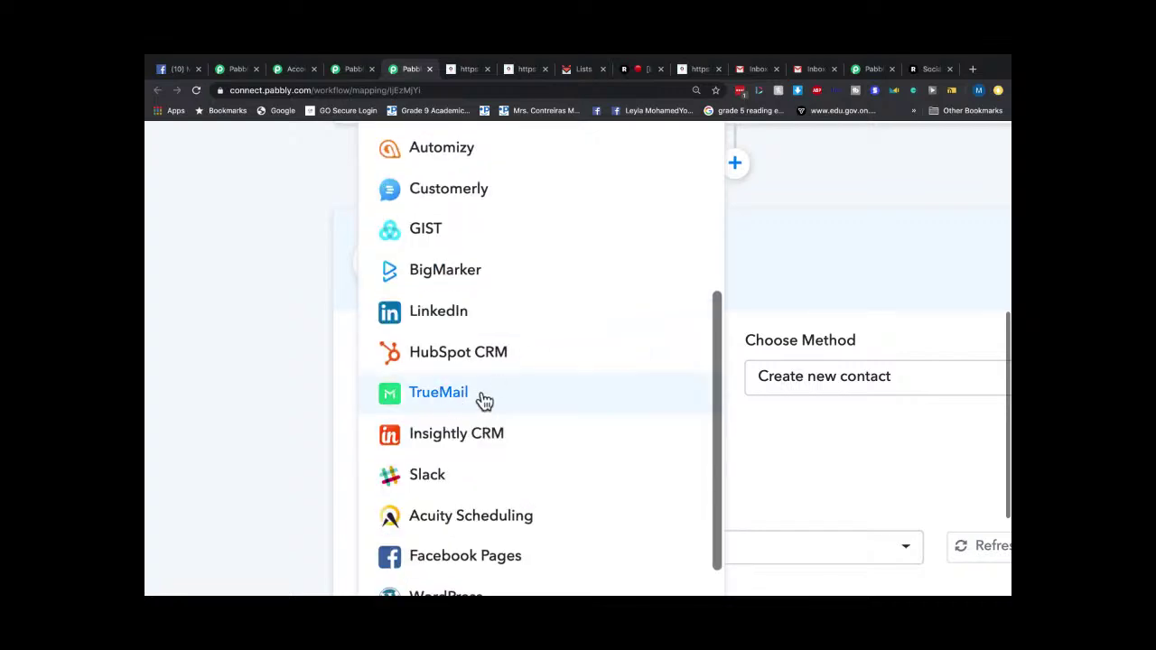
scroll(512, 403, "up", 1)
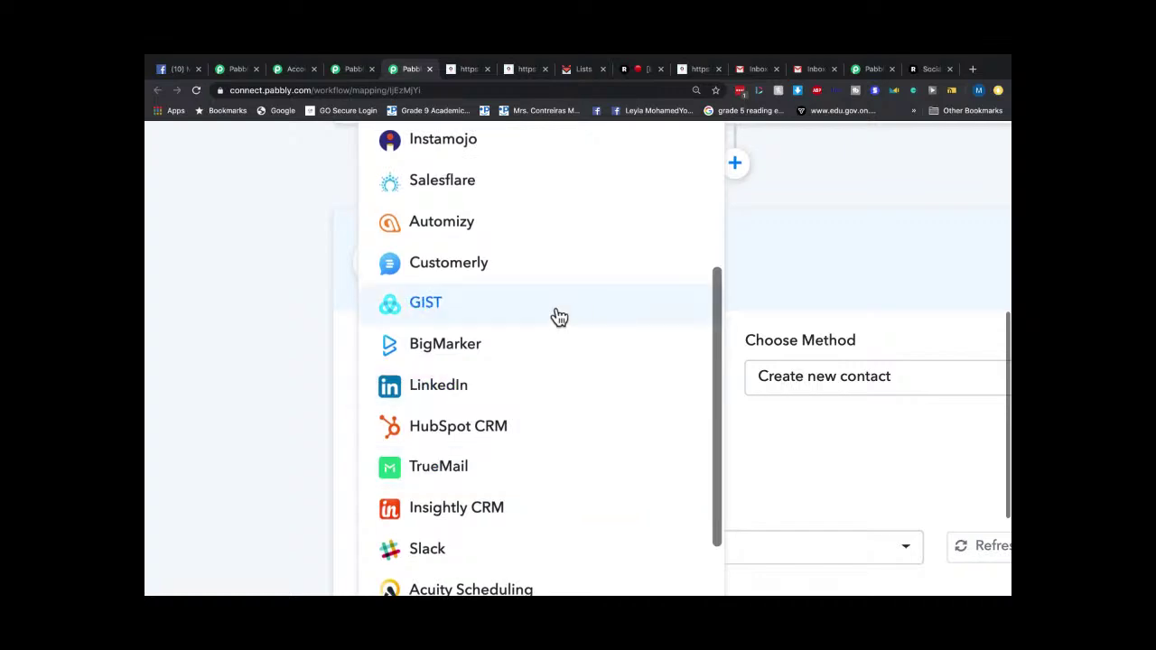
scroll(560, 315, "up", 1)
scroll(563, 315, "up", 2)
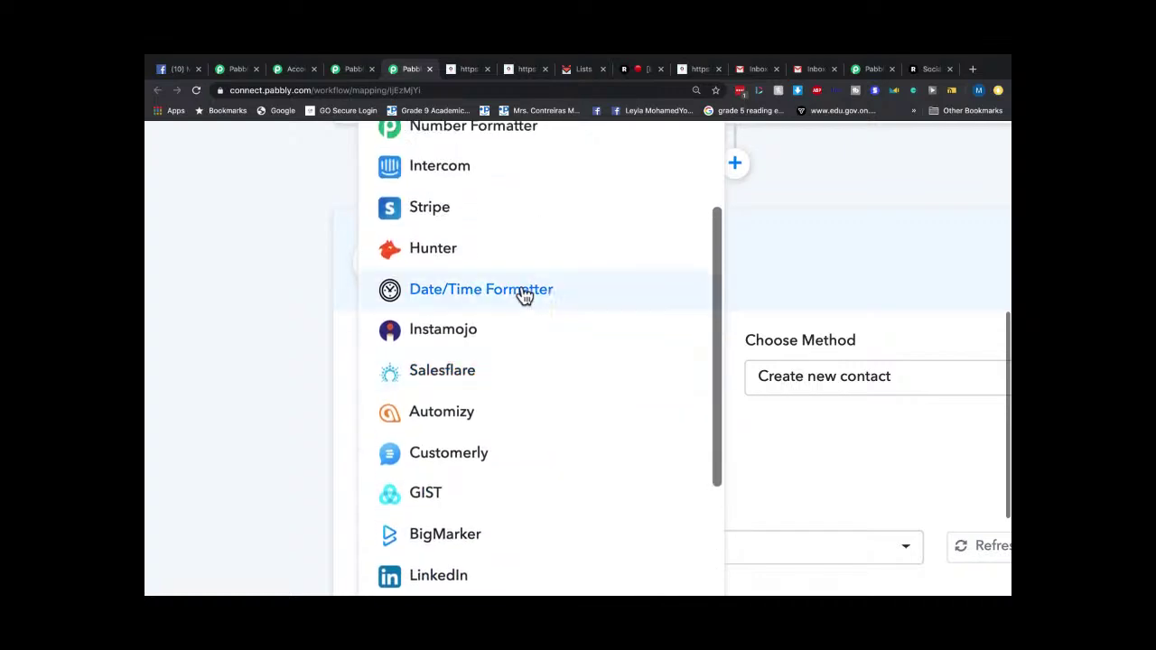
scroll(566, 268, "up", 1)
scroll(549, 318, "up", 1)
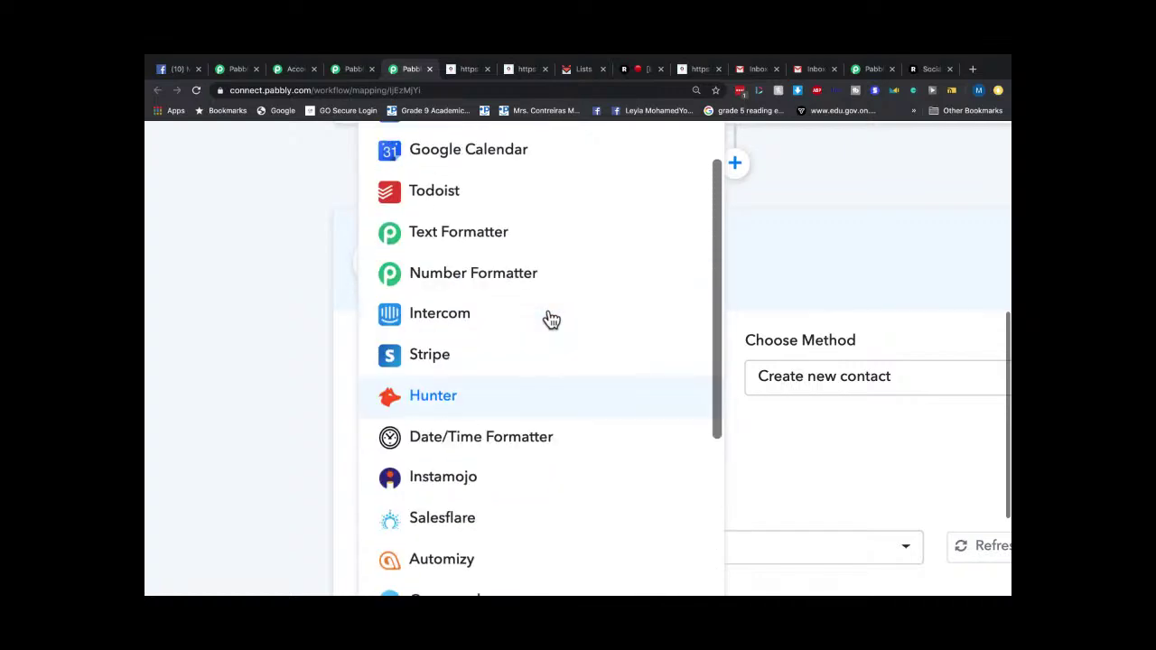
scroll(548, 316, "up", 1)
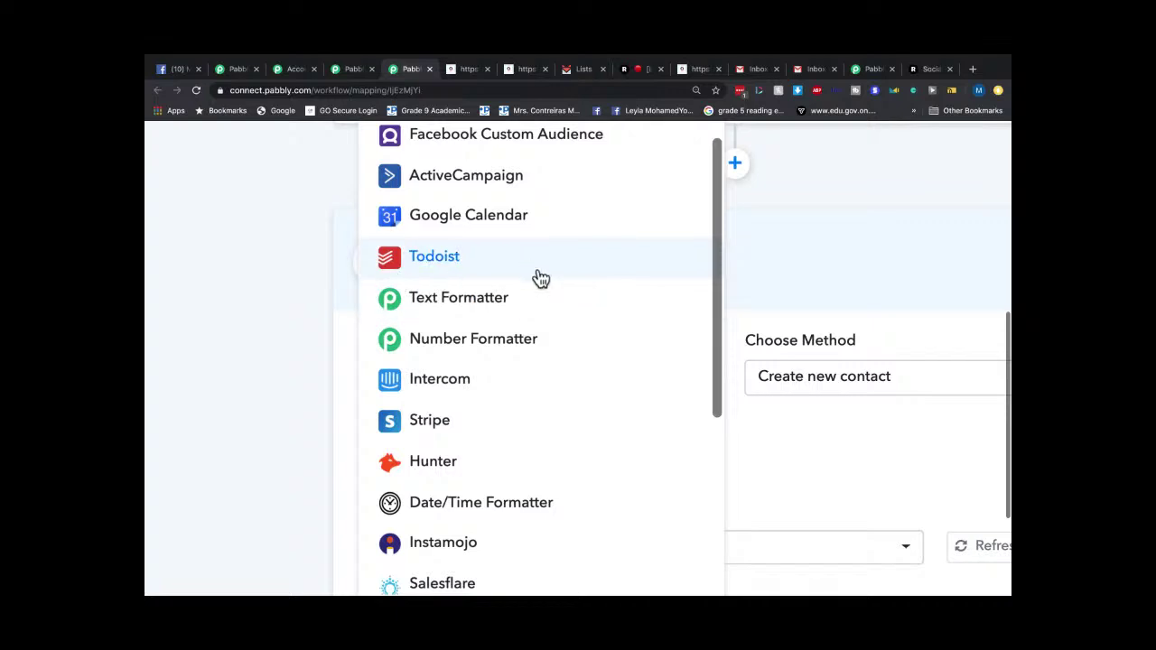
scroll(540, 276, "up", 1)
scroll(497, 269, "up", 1)
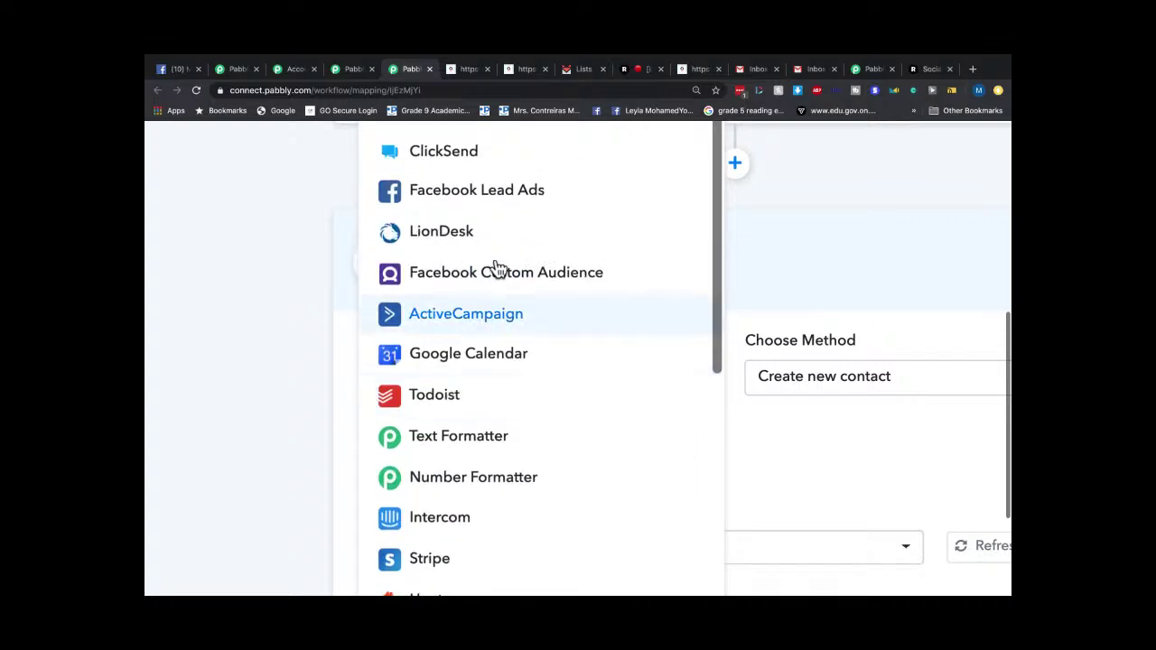
scroll(645, 281, "up", 1)
scroll(643, 283, "up", 1)
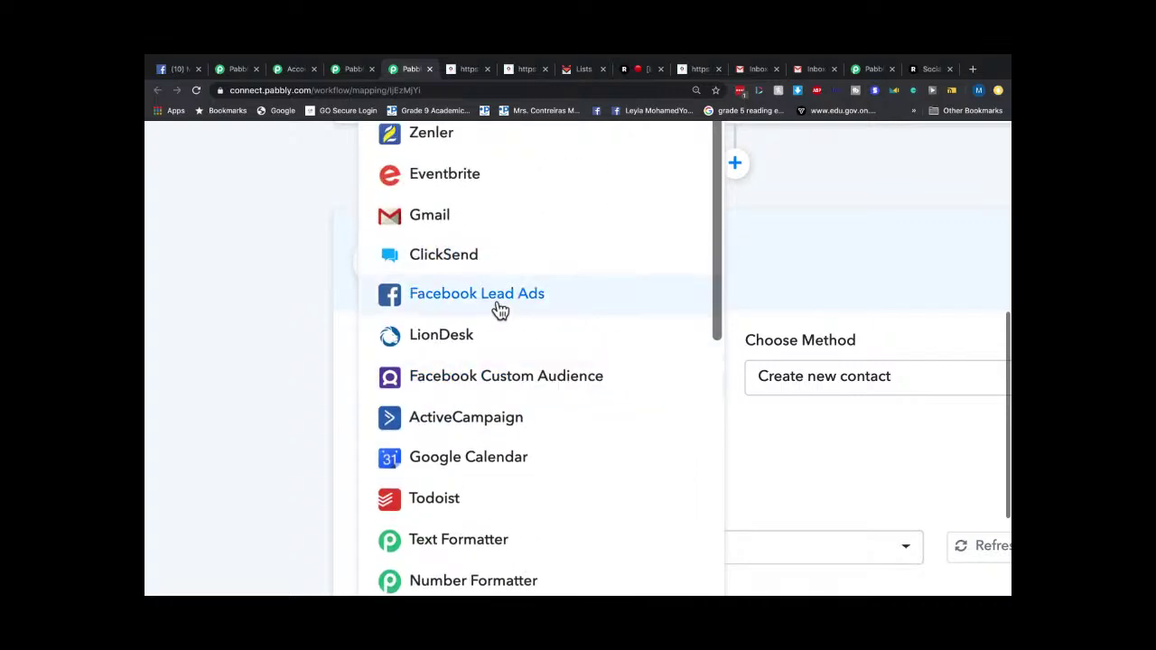
scroll(643, 328, "up", 4)
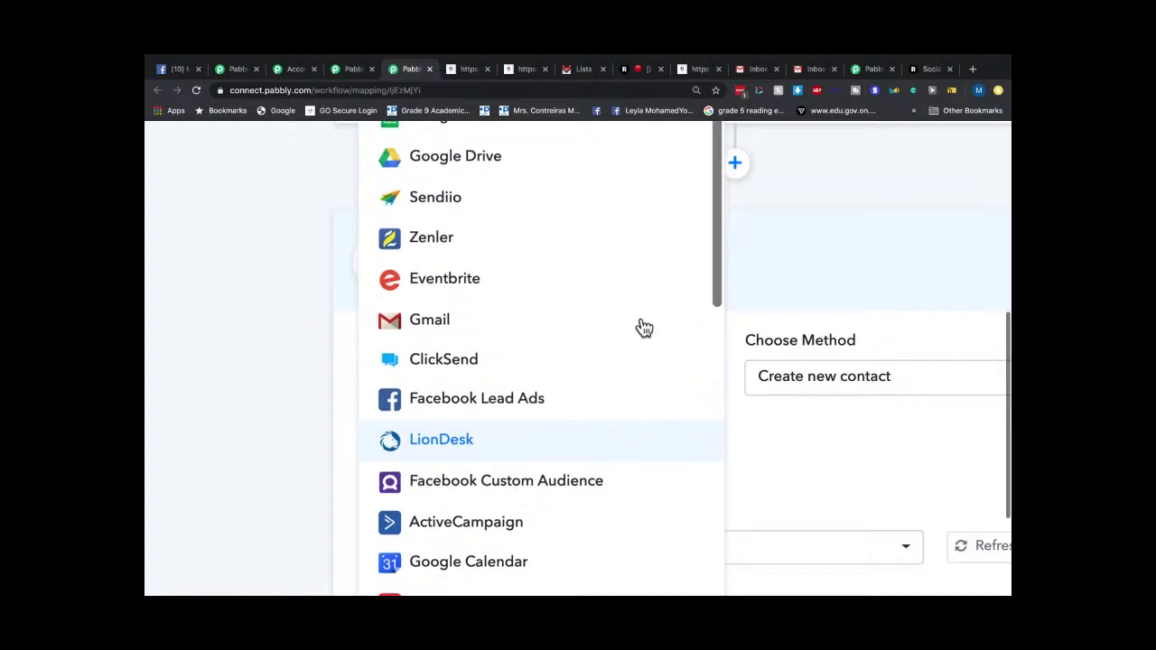
scroll(602, 313, "up", 1)
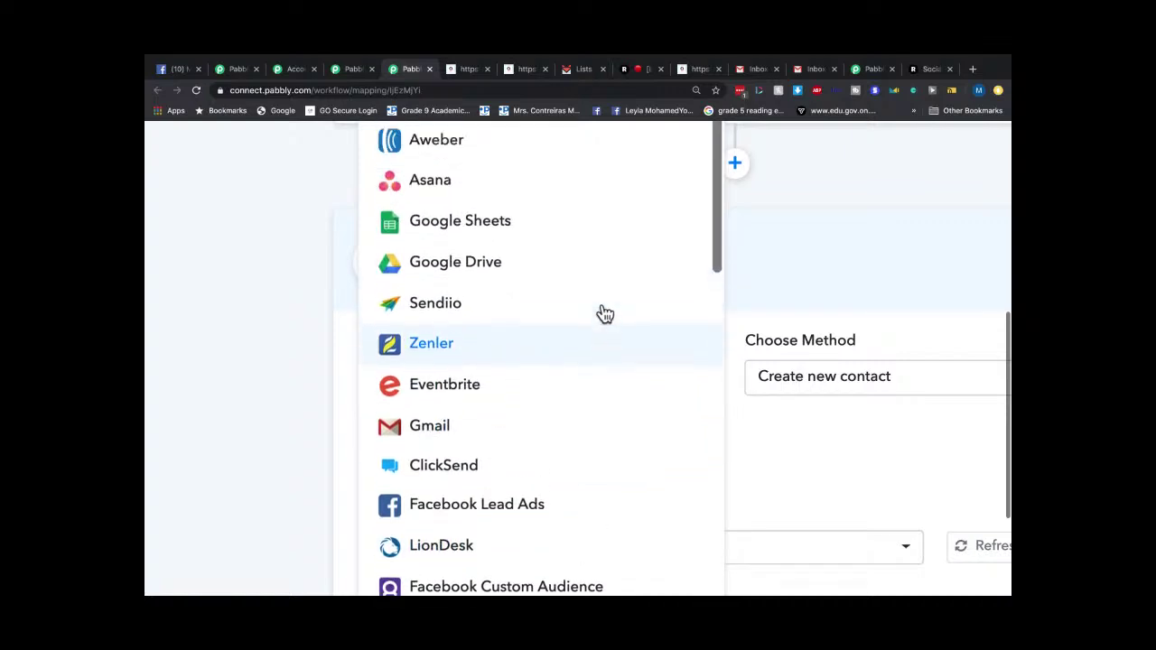
scroll(598, 346, "up", 1)
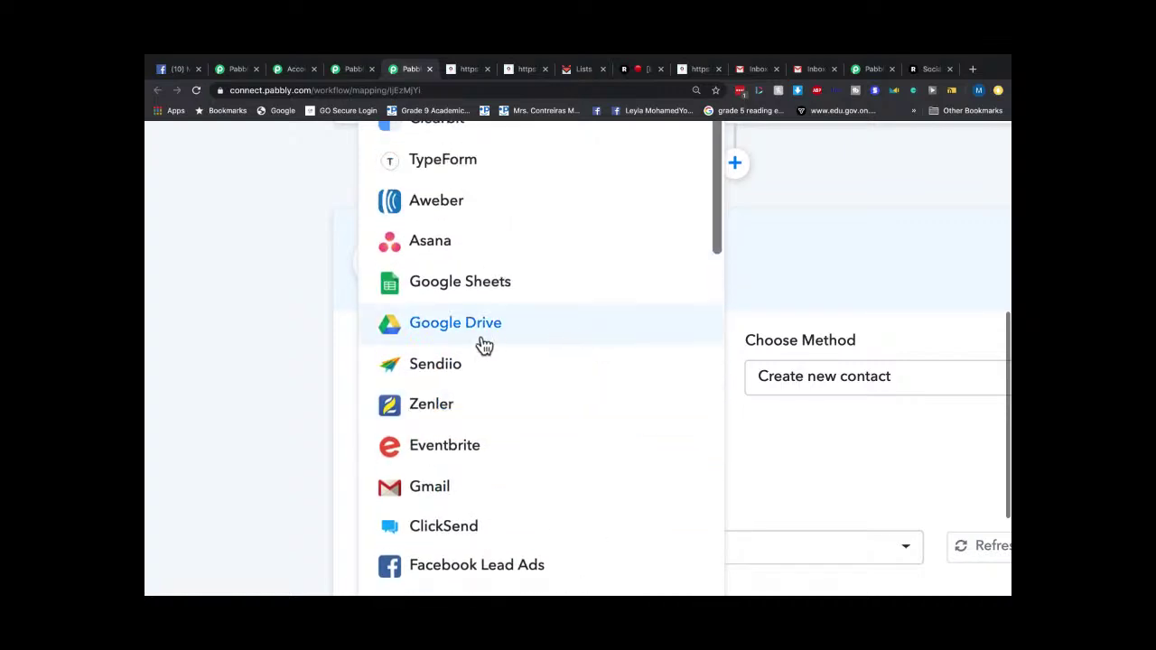
scroll(581, 318, "up", 8)
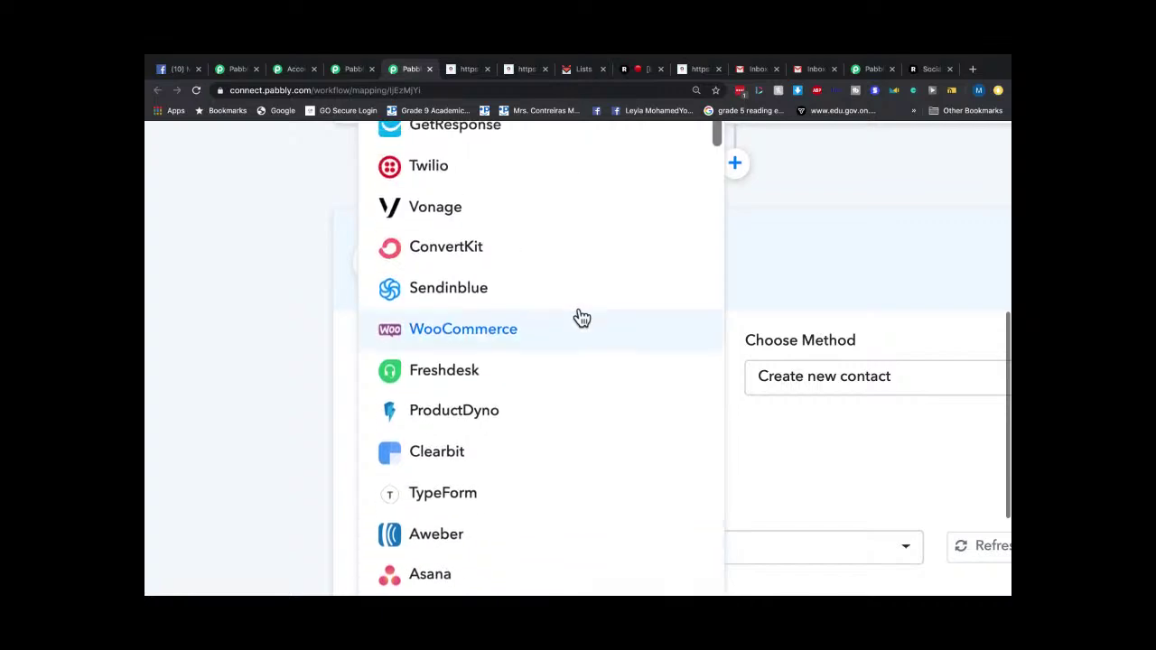
scroll(627, 264, "up", 10)
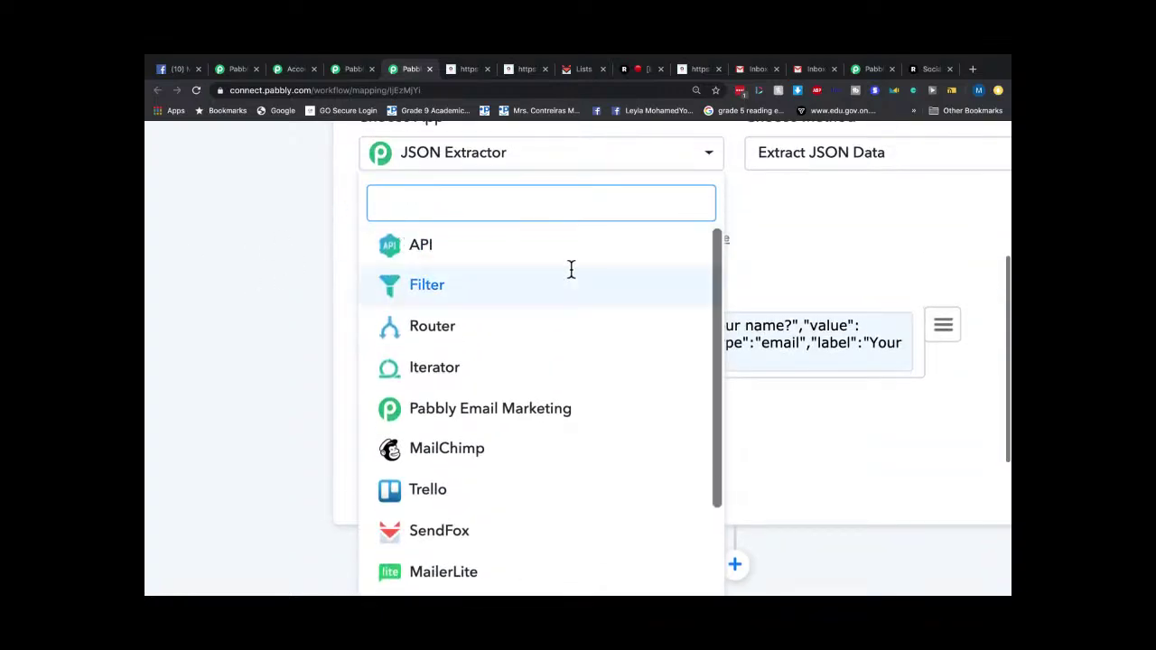
scroll(588, 382, "down", 2)
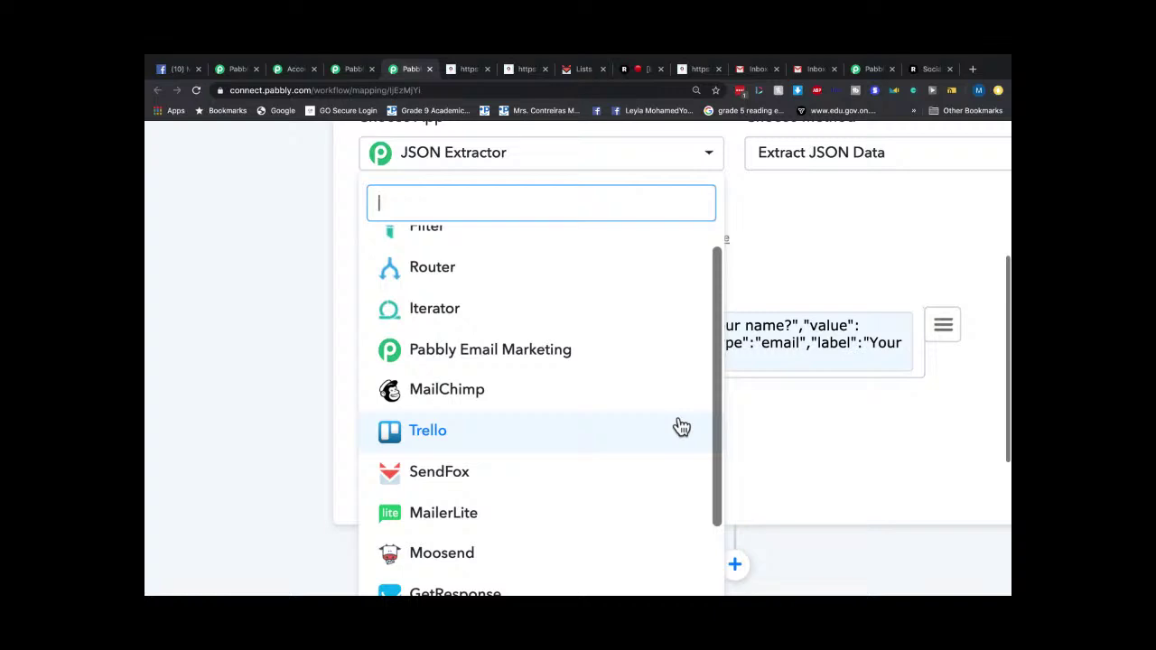
scroll(682, 428, "down", 5)
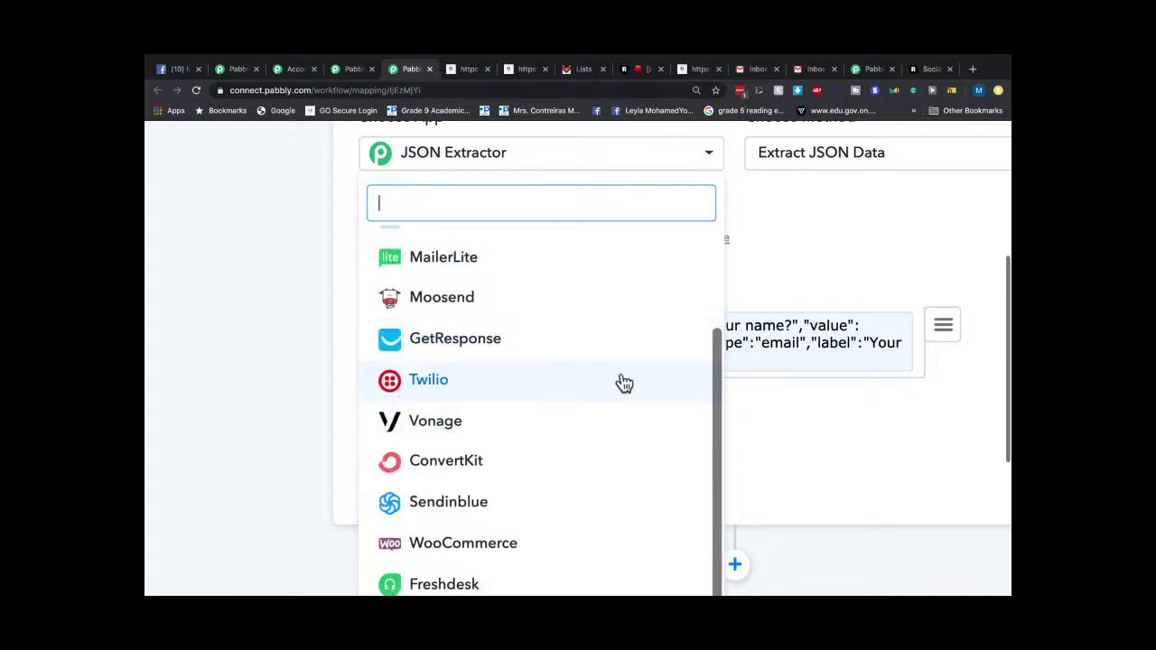
scroll(622, 382, "down", 1)
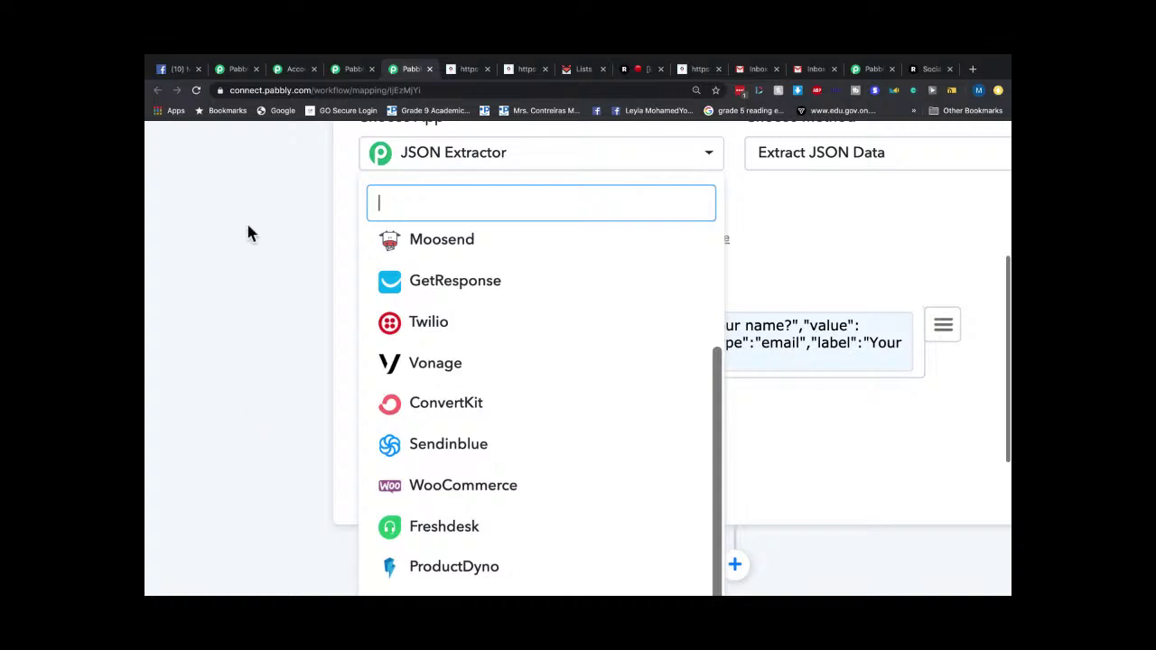
mouse_move(228, 56)
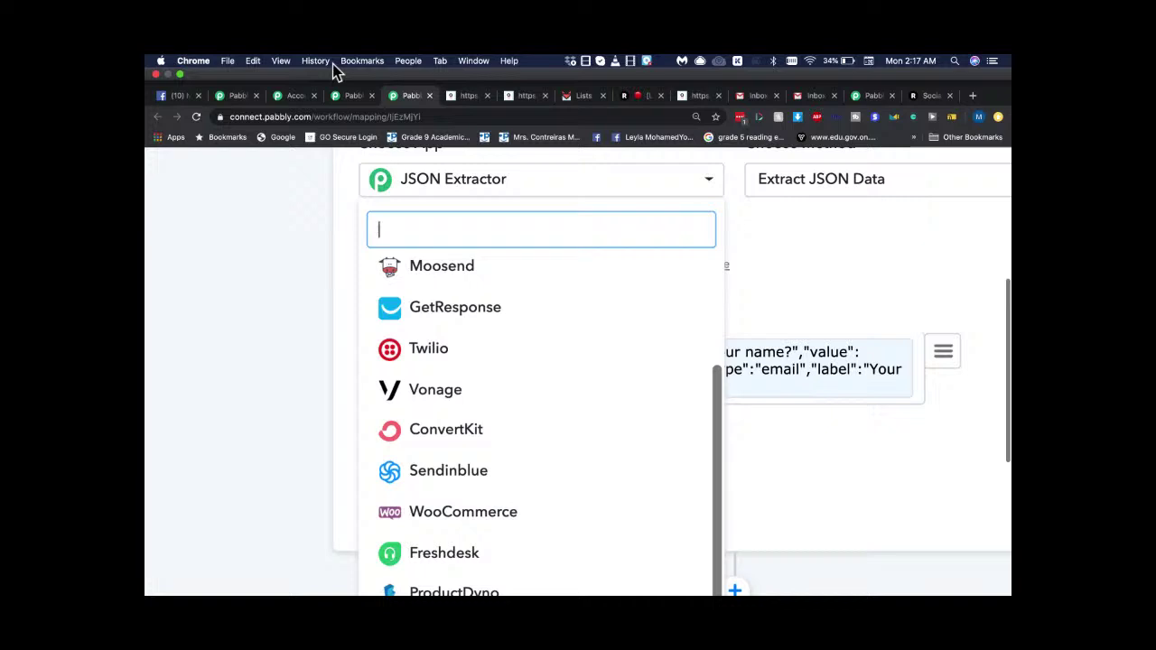
Review the Subscription dashboard and All Apps page, then go to the Pabbly Connect lifetime-deal page.
left_click(352, 95)
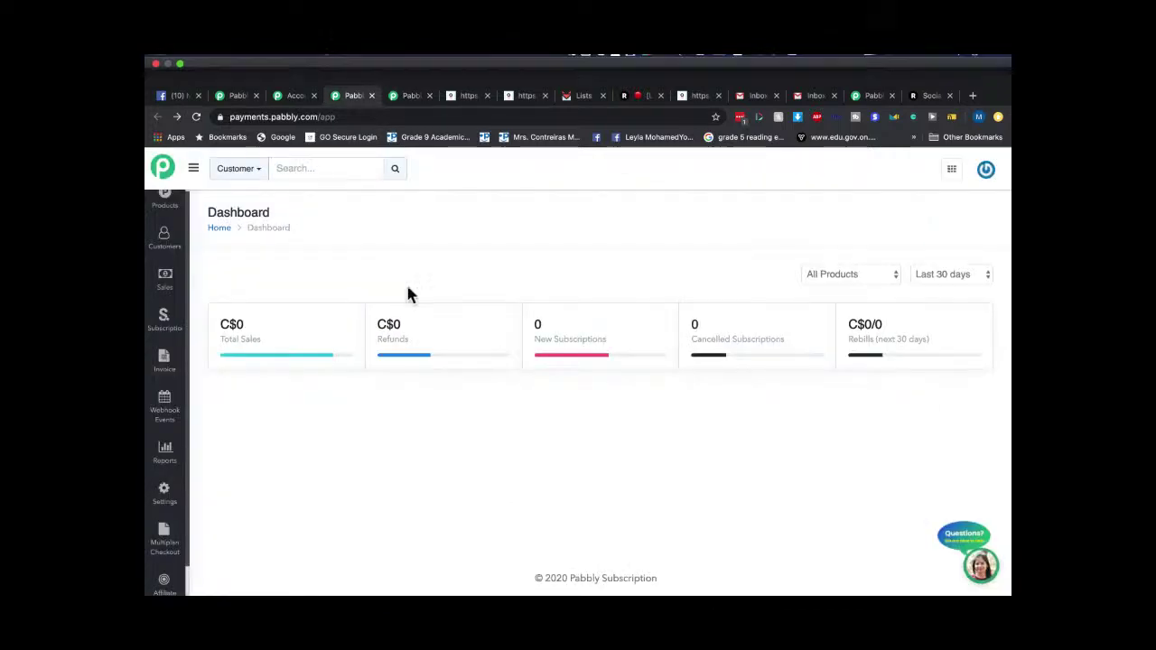
left_click(293, 70)
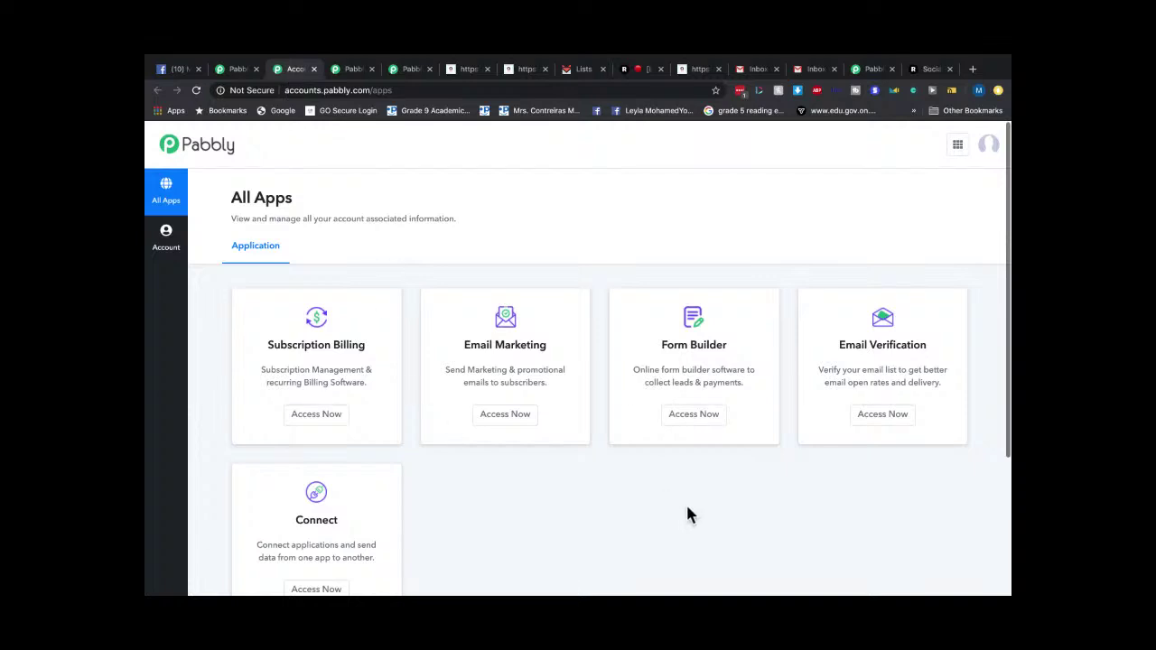
left_click(990, 148)
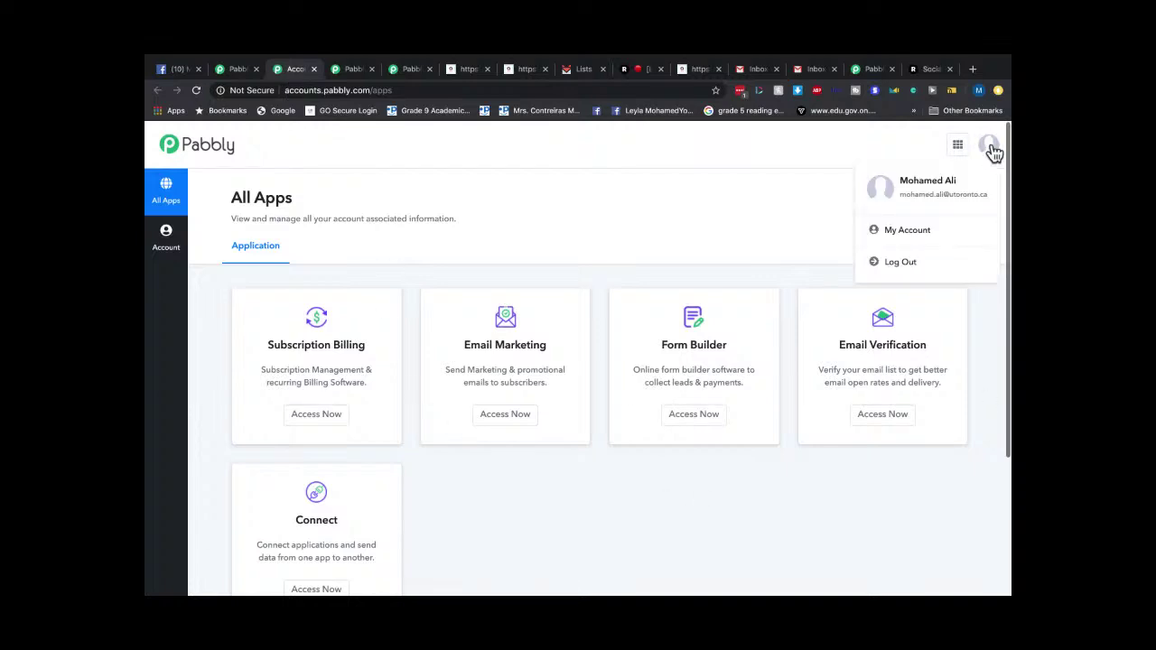
left_click(702, 248)
left_click(235, 72)
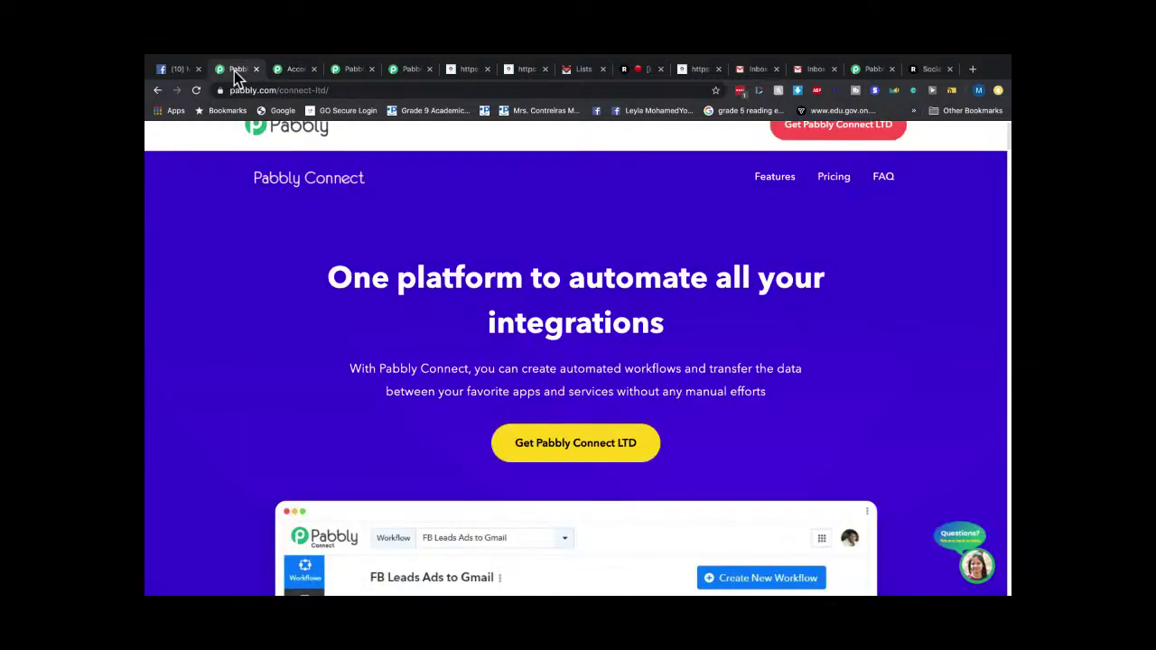
scroll(845, 210, "up", 1)
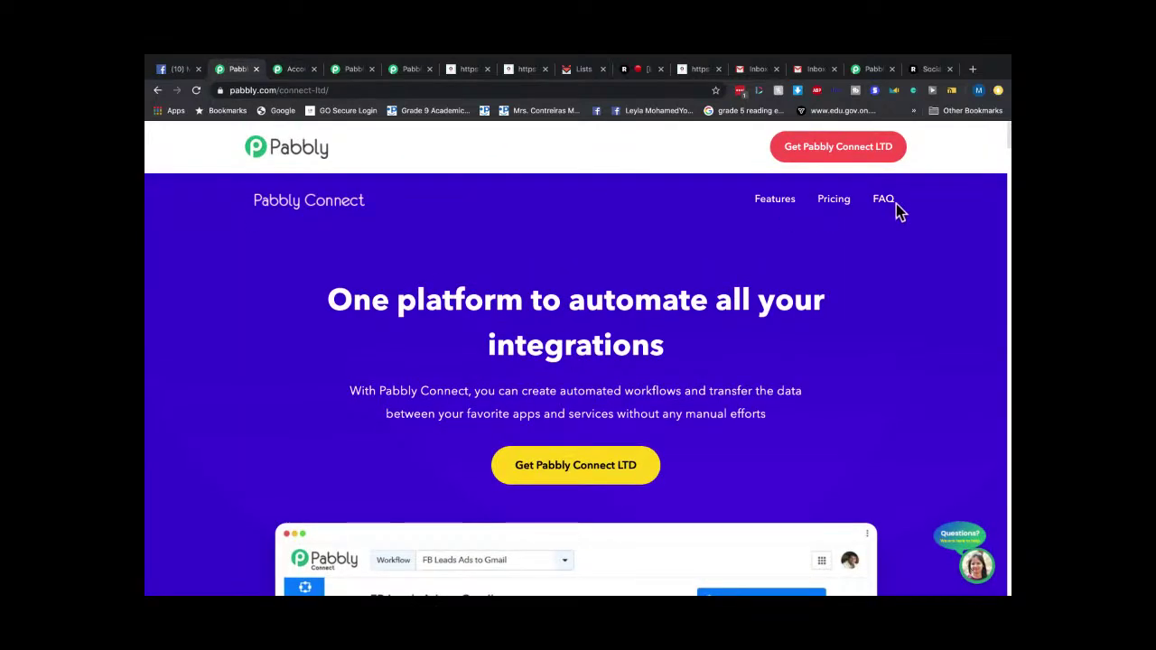
scroll(894, 203, "up", 1)
left_click(301, 152)
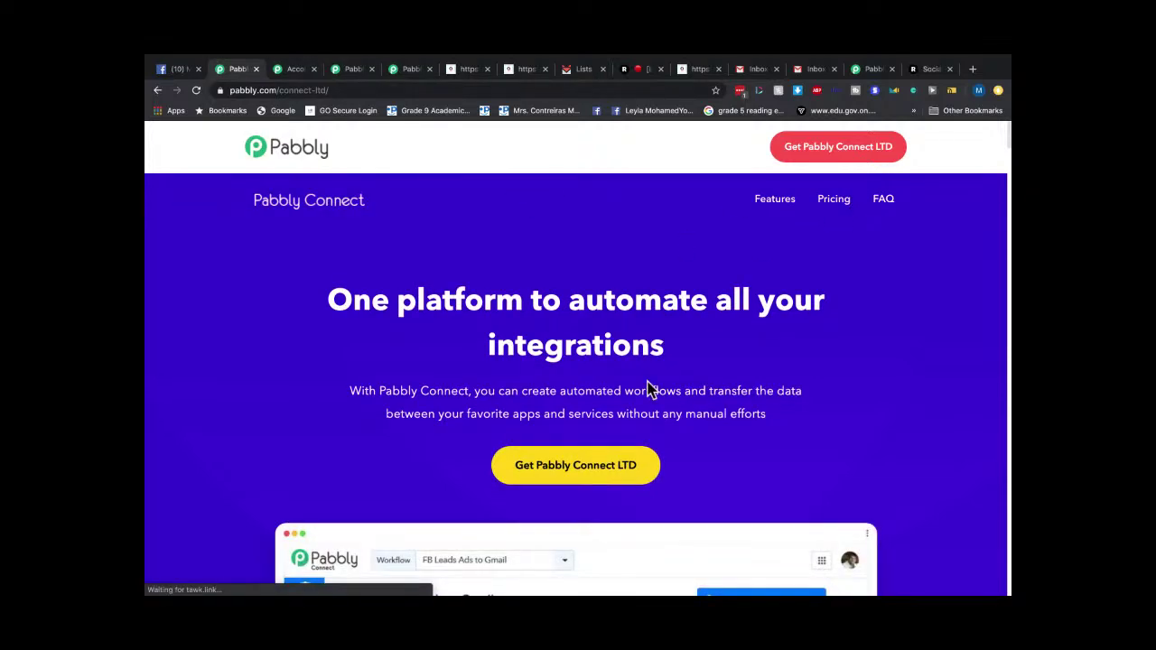
scroll(648, 388, "down", 6)
scroll(473, 351, "up", 5)
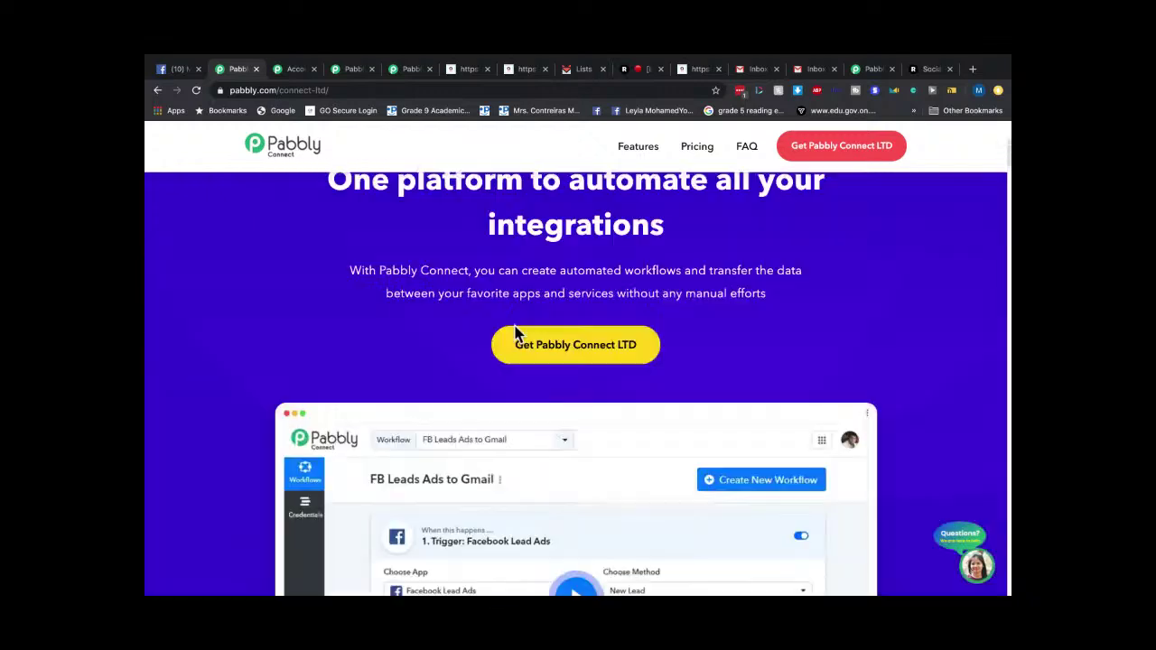
scroll(515, 332, "up", 2)
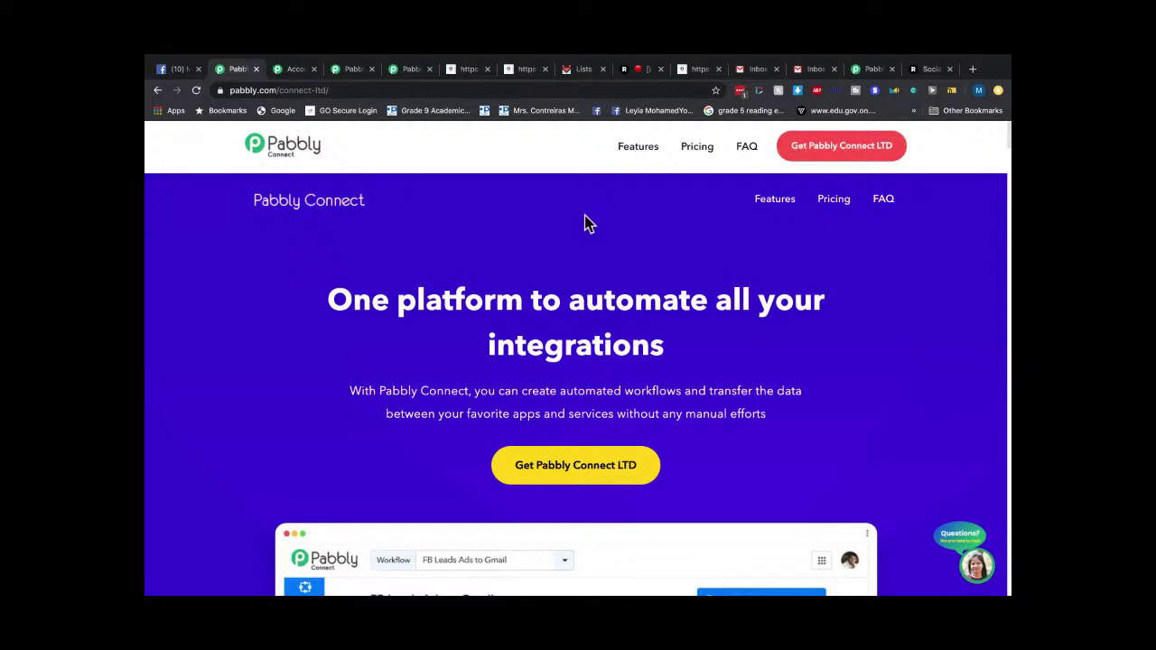
Look over the Subscription, Accounts and lifetime-deal pages, then return to the JSON Extractor workflow.
left_click(412, 70)
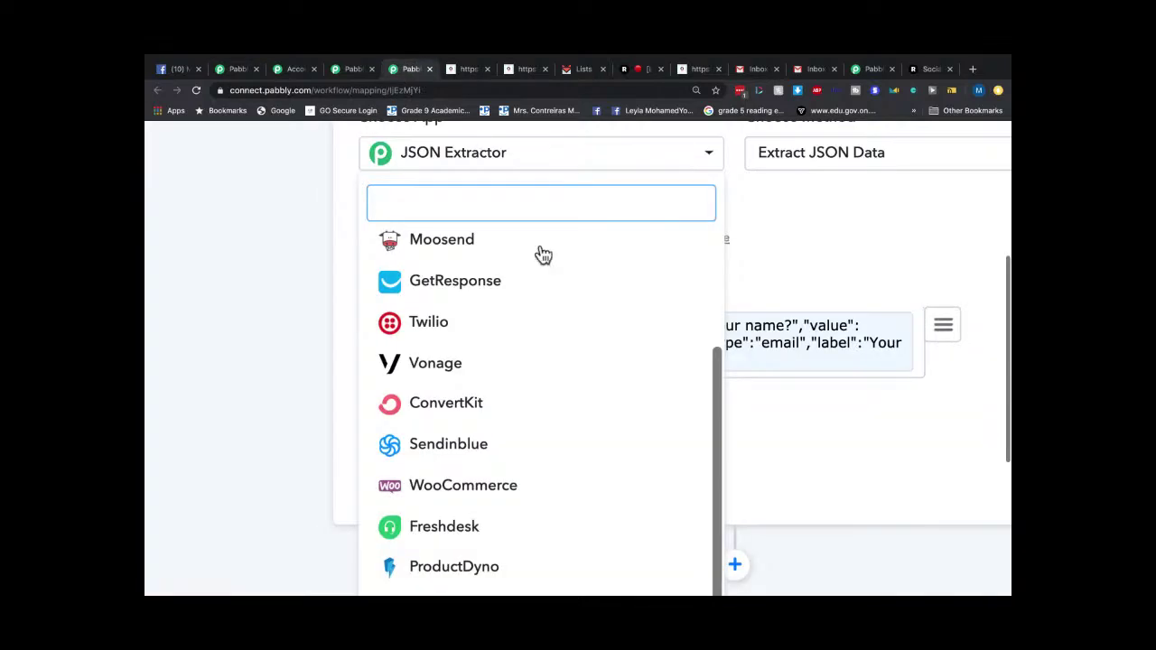
left_click(343, 68)
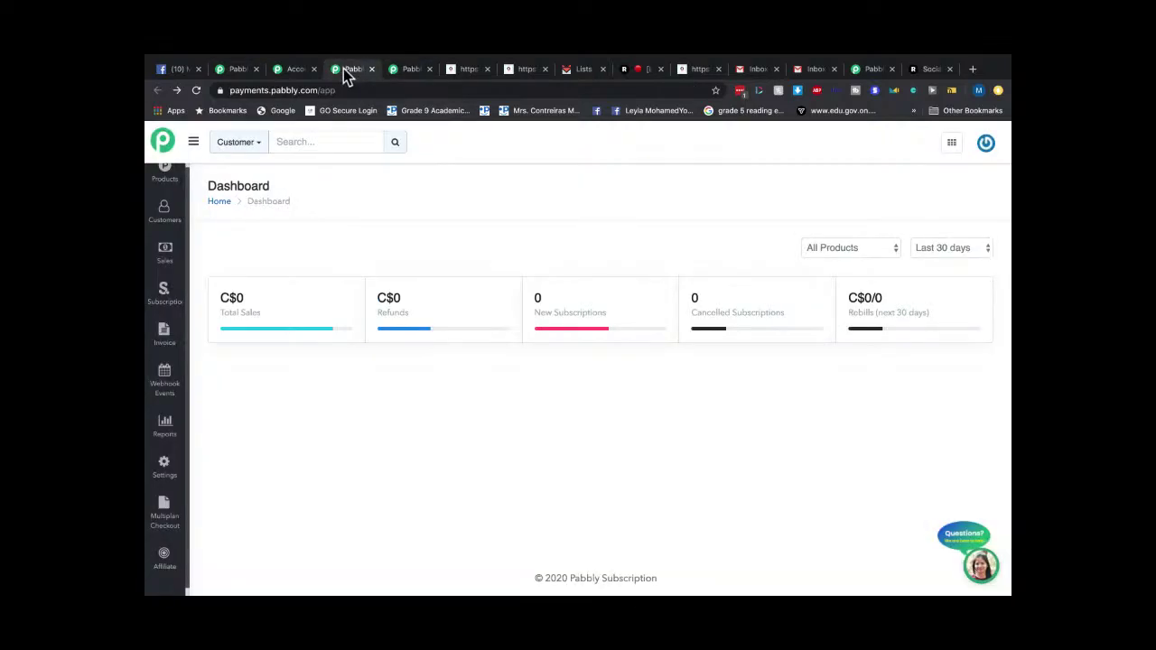
left_click(296, 69)
left_click(240, 70)
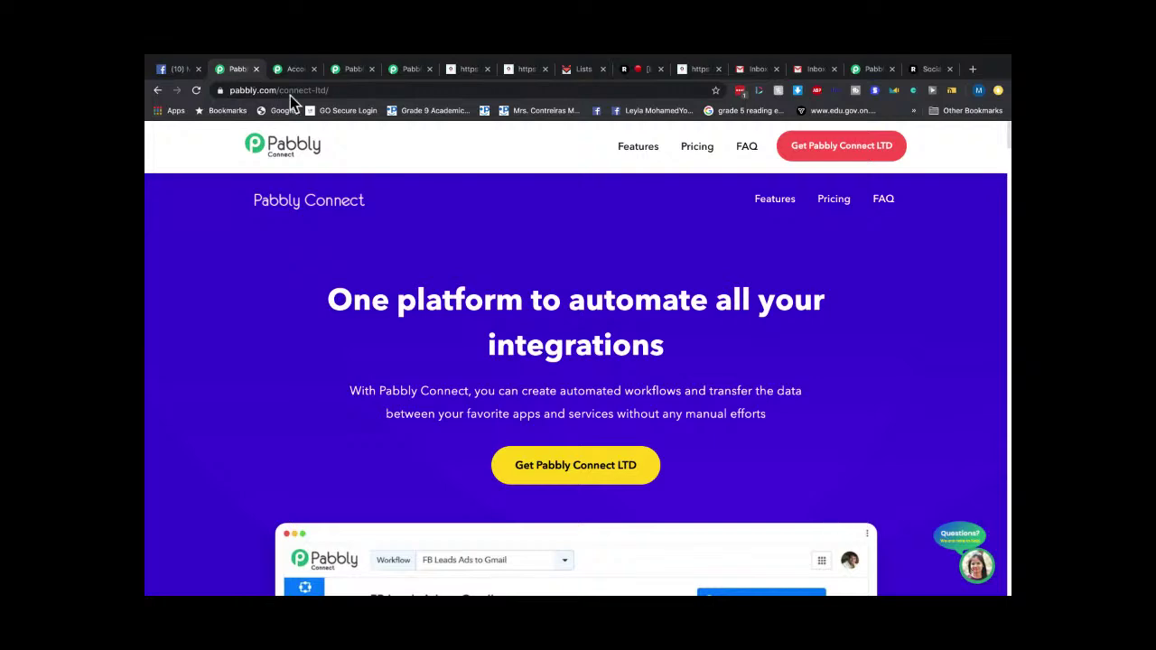
scroll(635, 331, "down", 4)
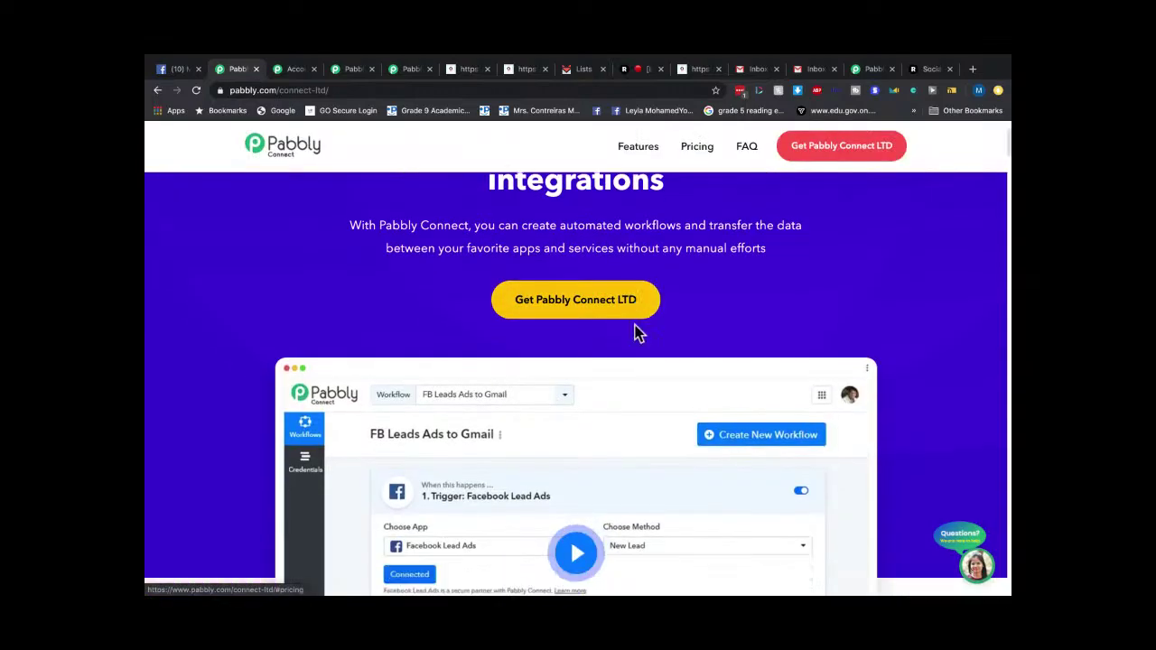
scroll(635, 331, "down", 9)
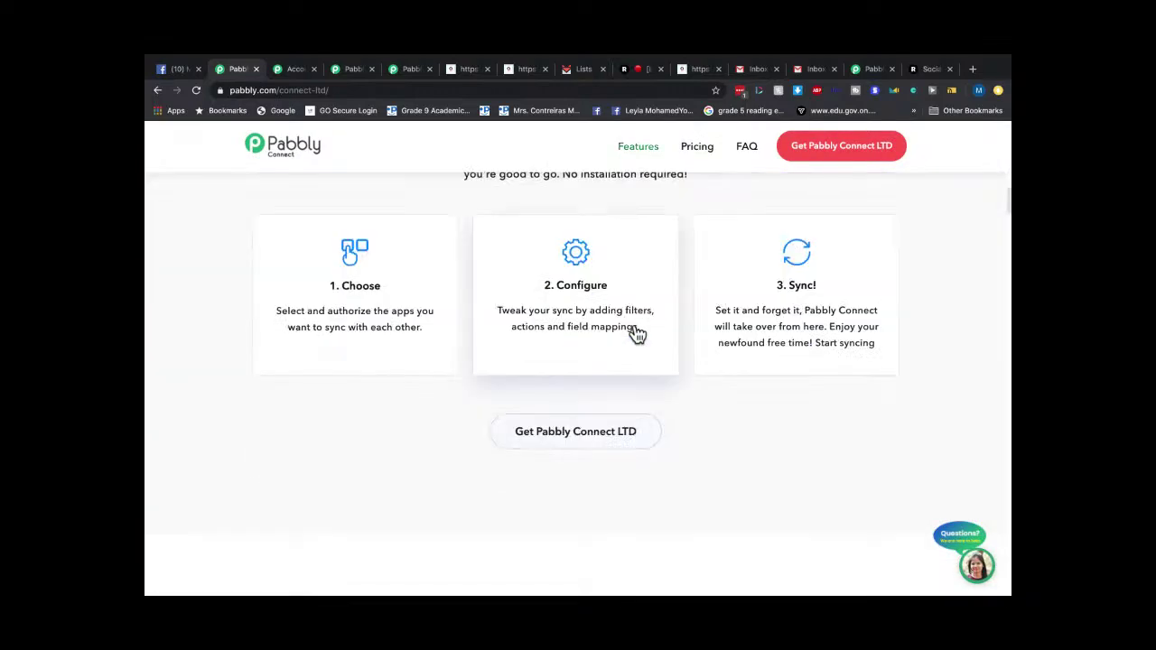
scroll(633, 330, "up", 6)
scroll(635, 333, "up", 2)
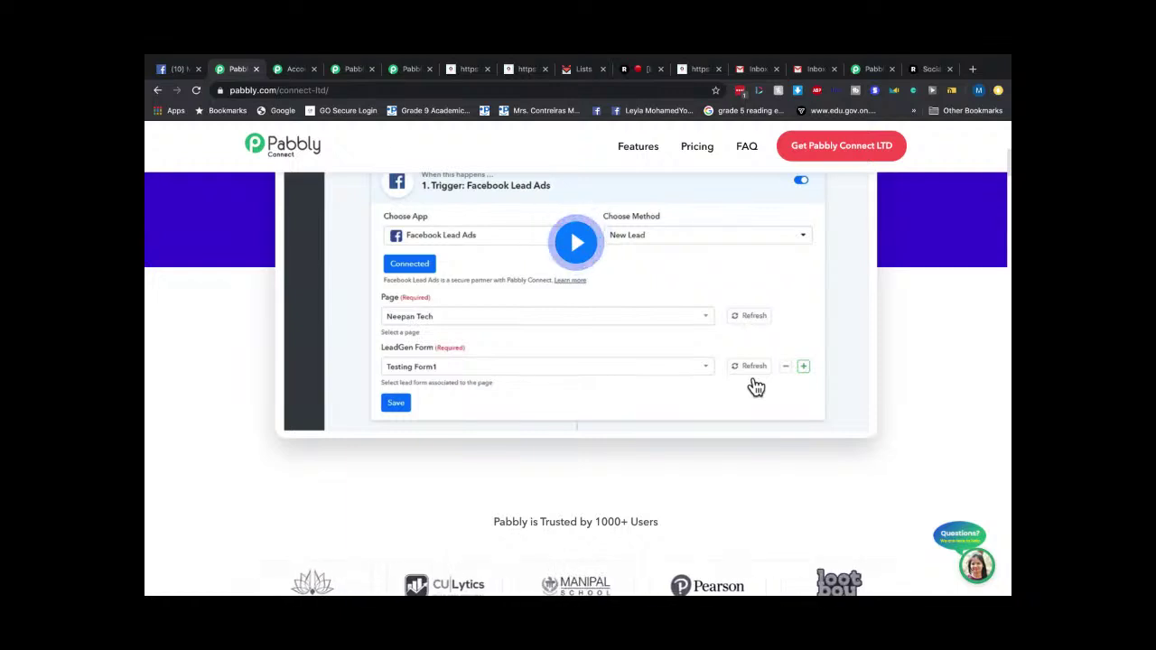
left_click(351, 70)
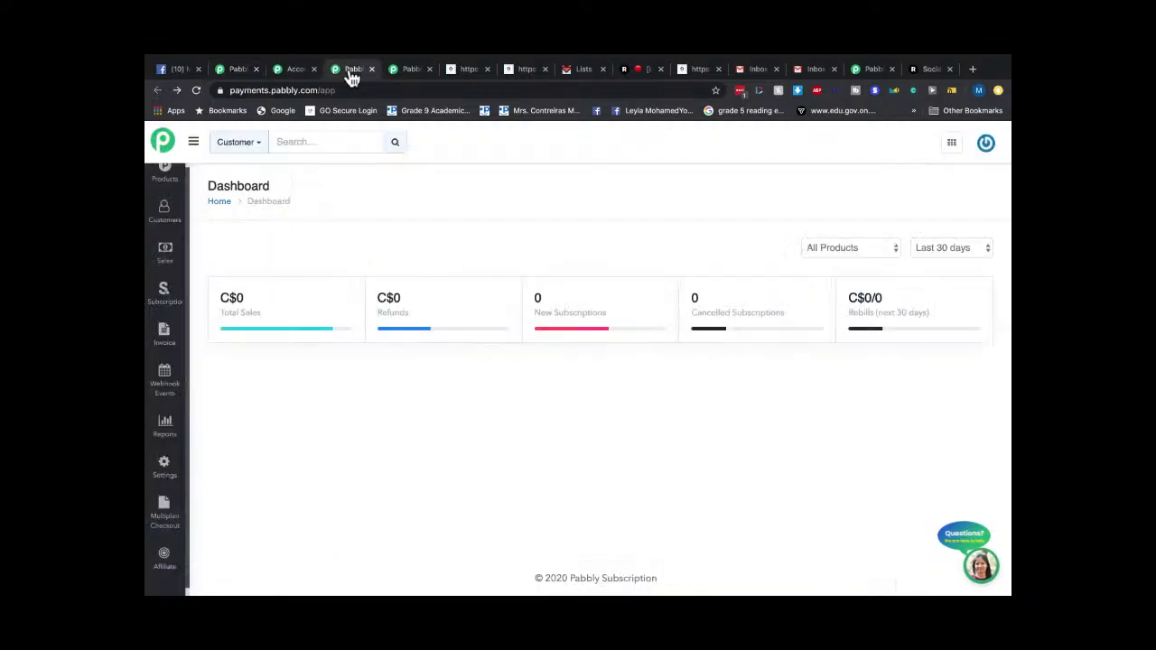
left_click(411, 72)
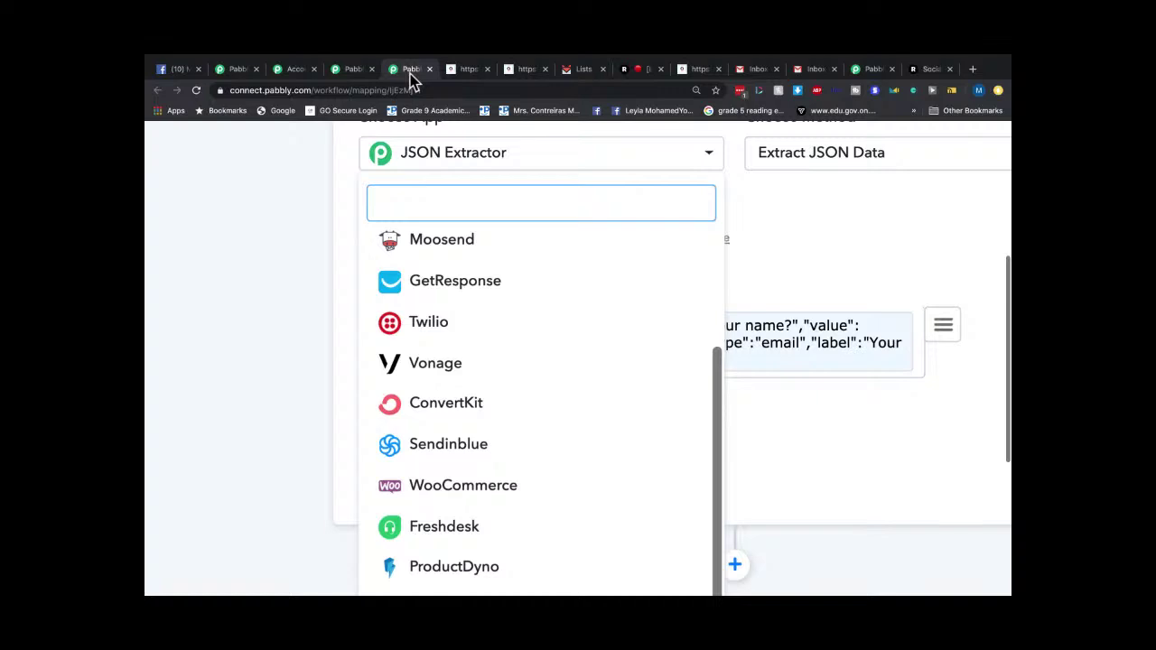
Browse the Choose App list, then close it with JSON Extractor still selected.
scroll(392, 301, "up", 2)
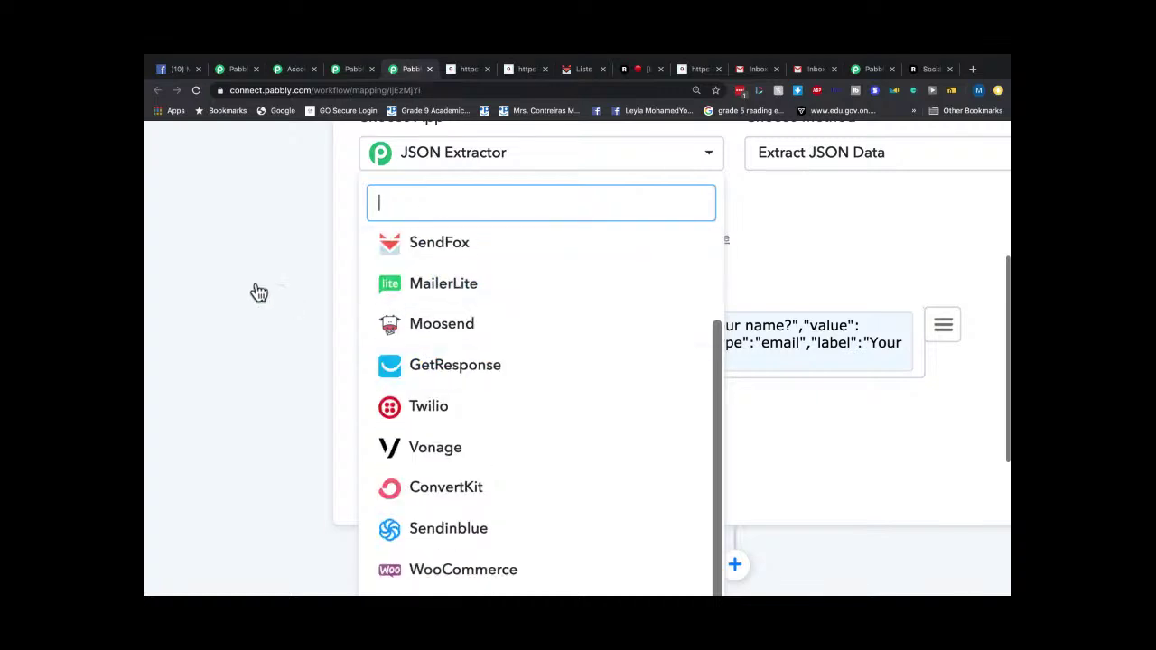
scroll(257, 275, "up", 1)
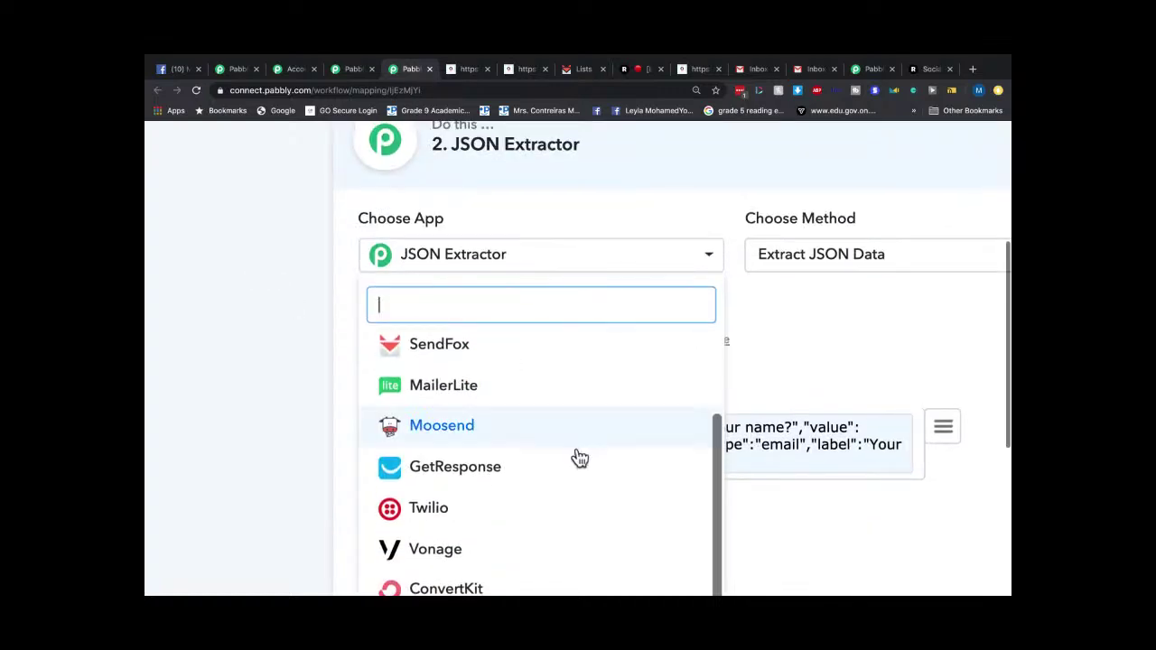
scroll(580, 459, "down", 10)
scroll(580, 459, "up", 5)
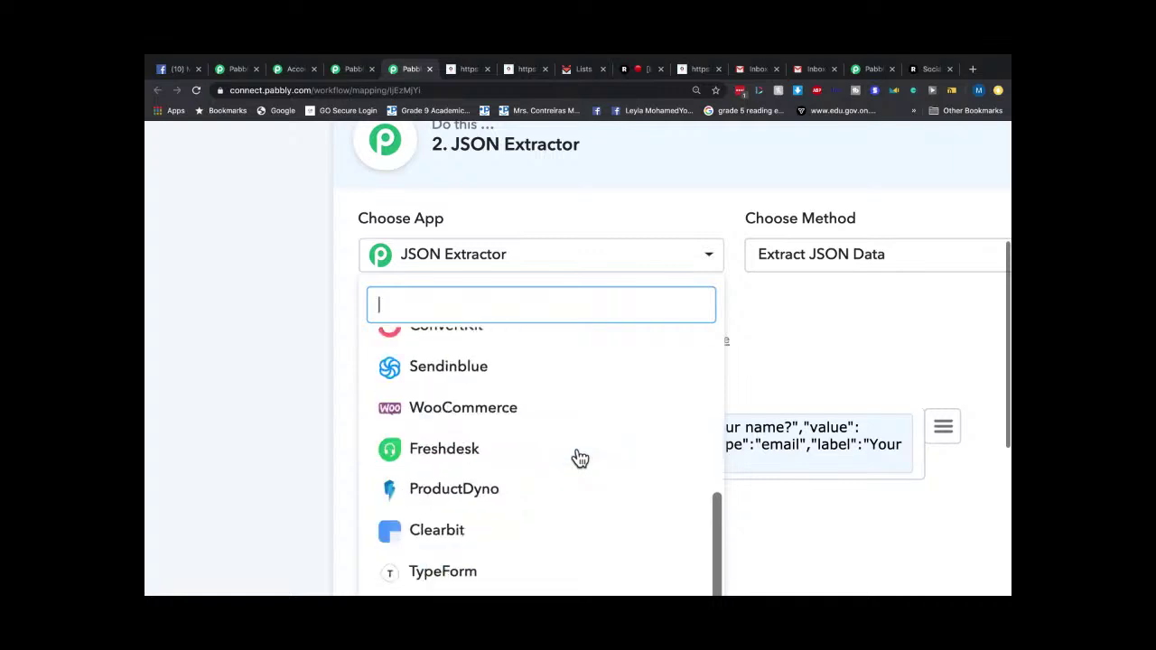
scroll(579, 459, "up", 2)
scroll(580, 459, "down", 13)
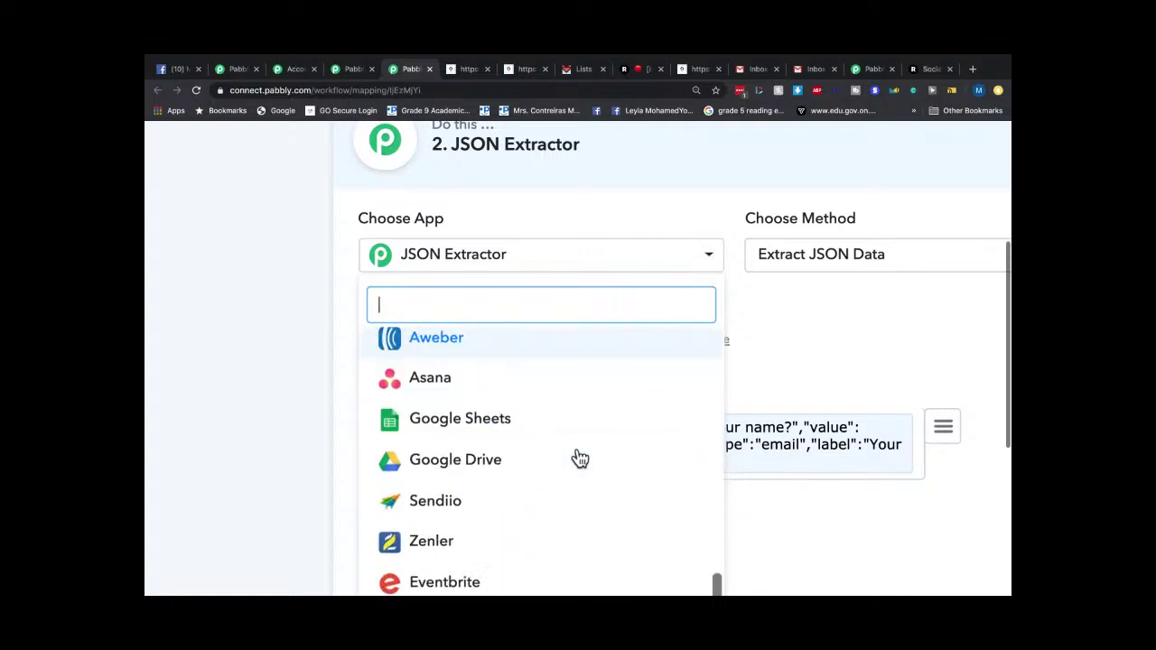
scroll(580, 459, "down", 4)
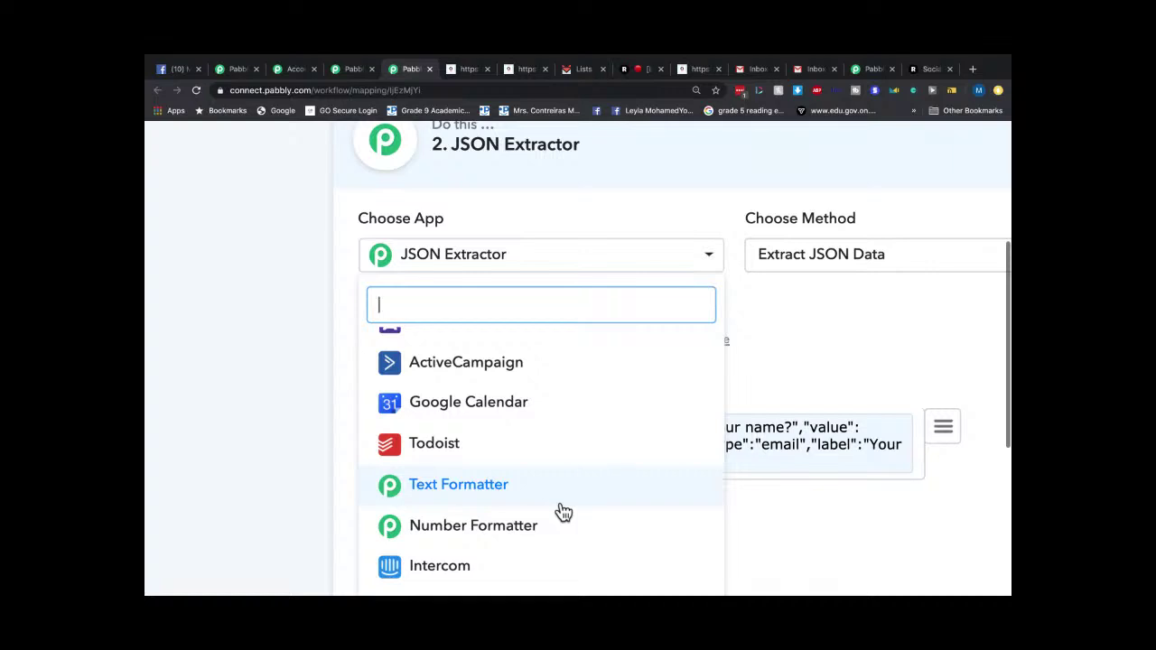
scroll(551, 537, "down", 2)
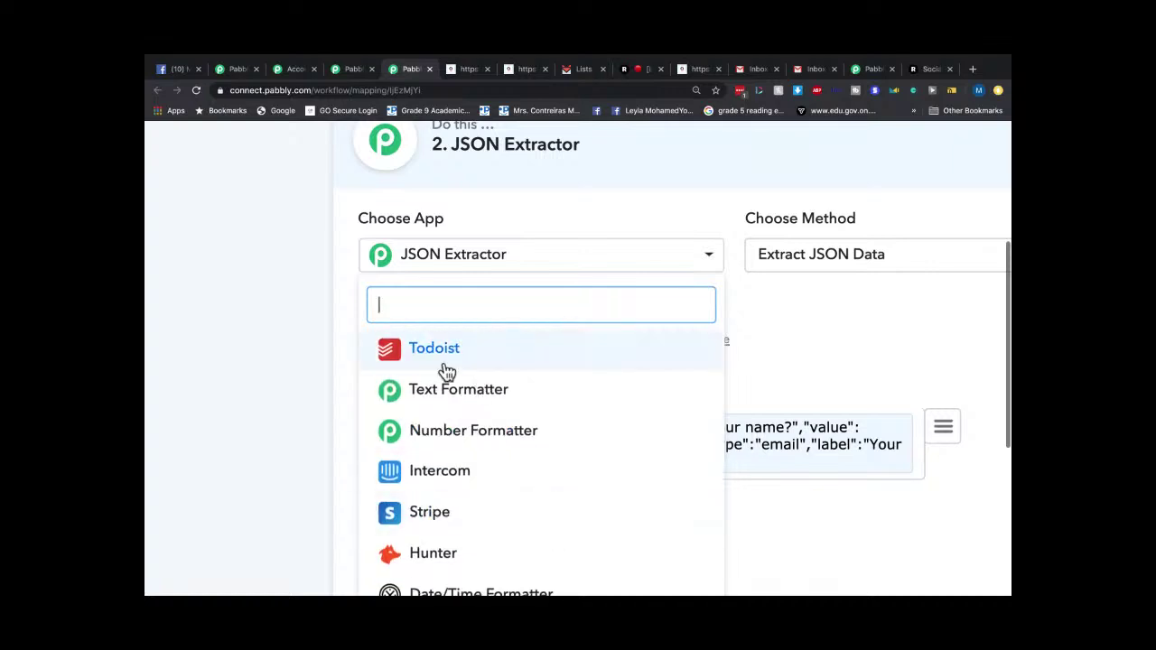
scroll(522, 486, "down", 5)
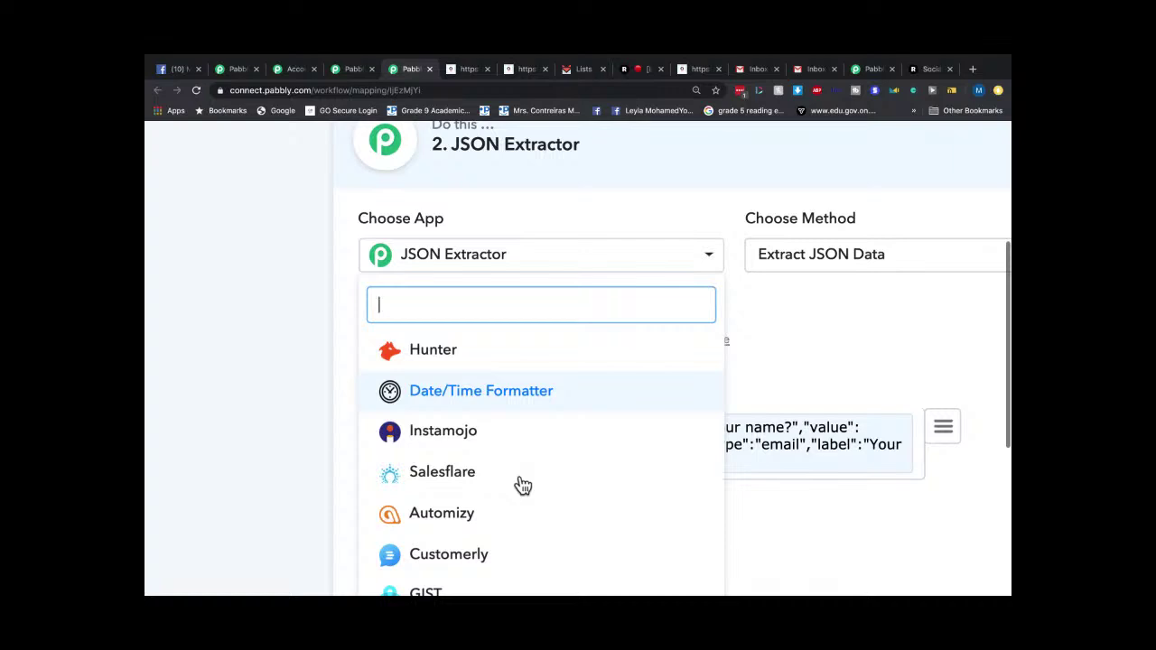
scroll(262, 408, "down", 5)
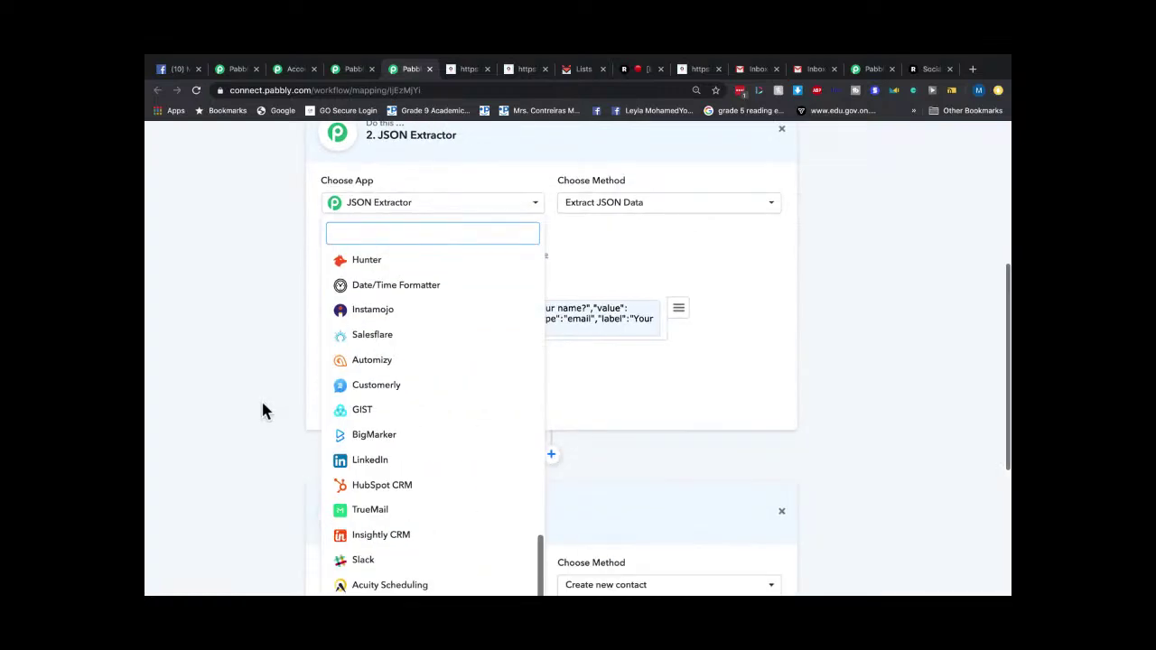
left_click(775, 460)
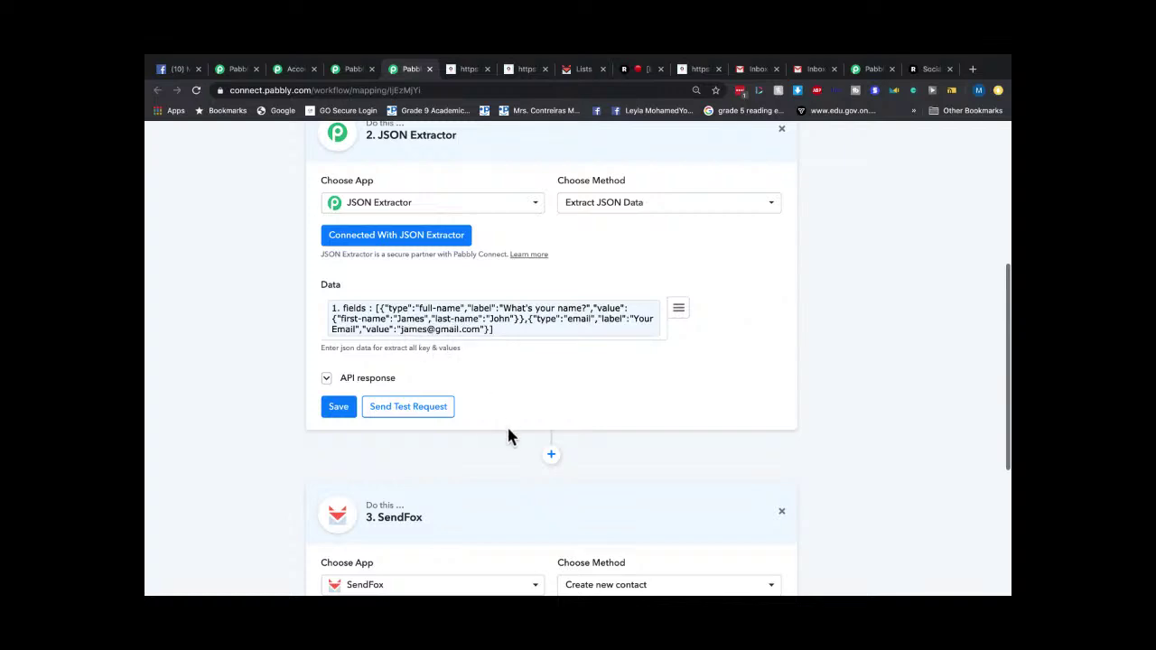
Zoom out and maximise the browser to see the Webhook trigger and JSON Extractor action.
scroll(508, 434, "up", 7)
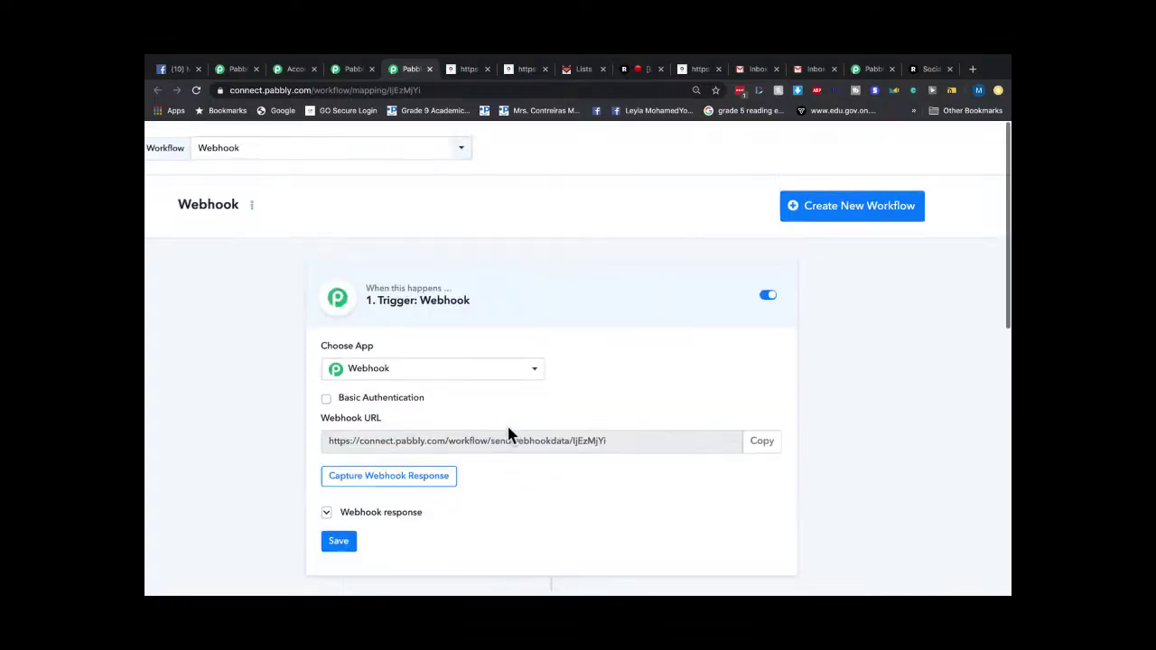
key("super+minus")
key("super+minus")
key("super+minus")
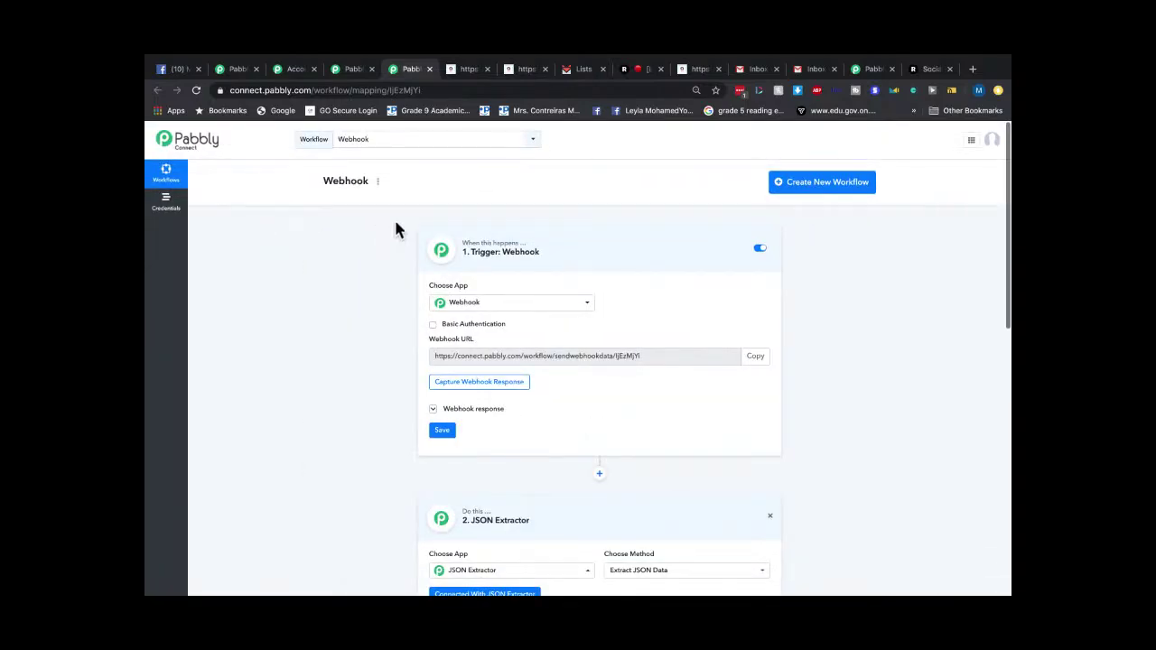
mouse_move(217, 57)
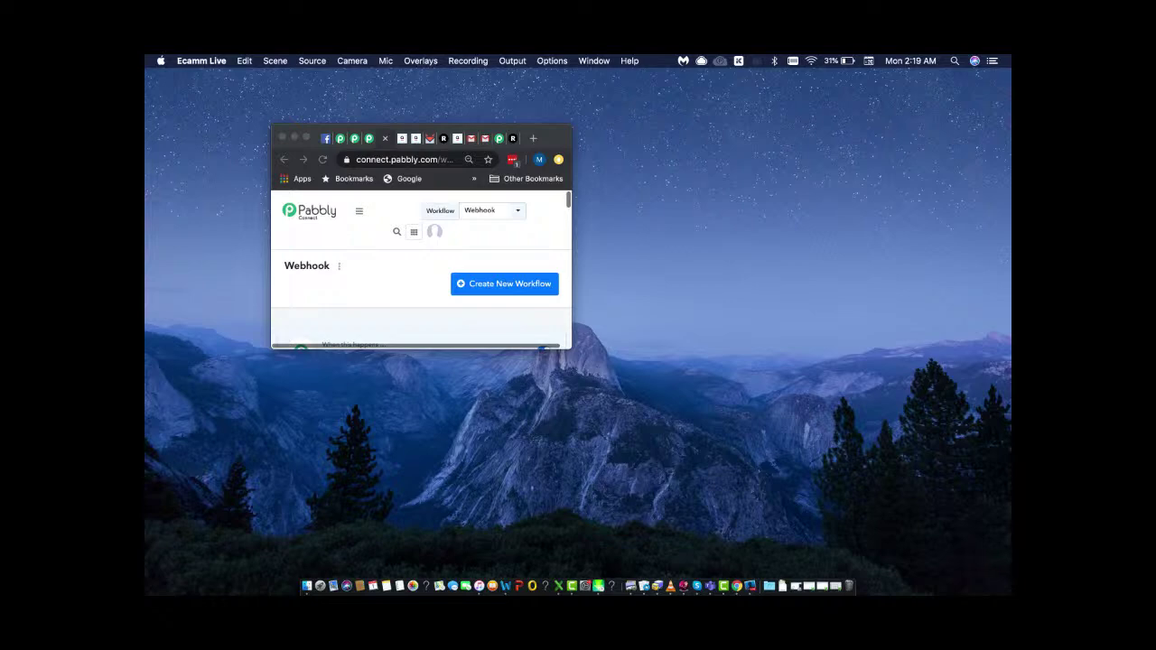
left_click(307, 137)
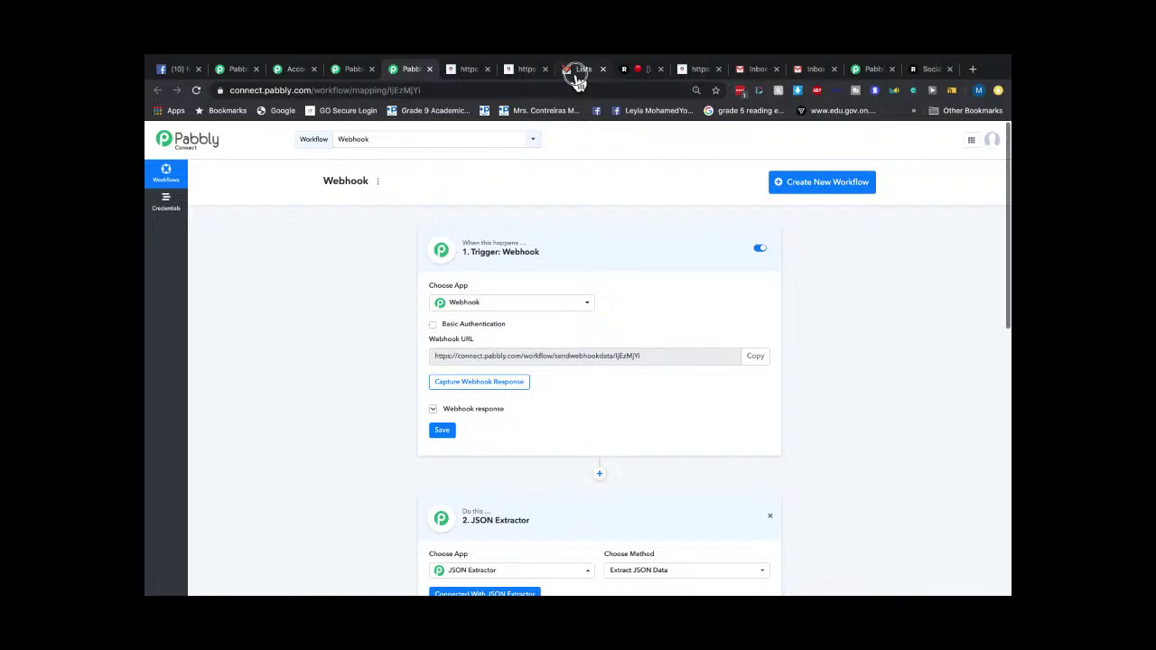
left_click(579, 73)
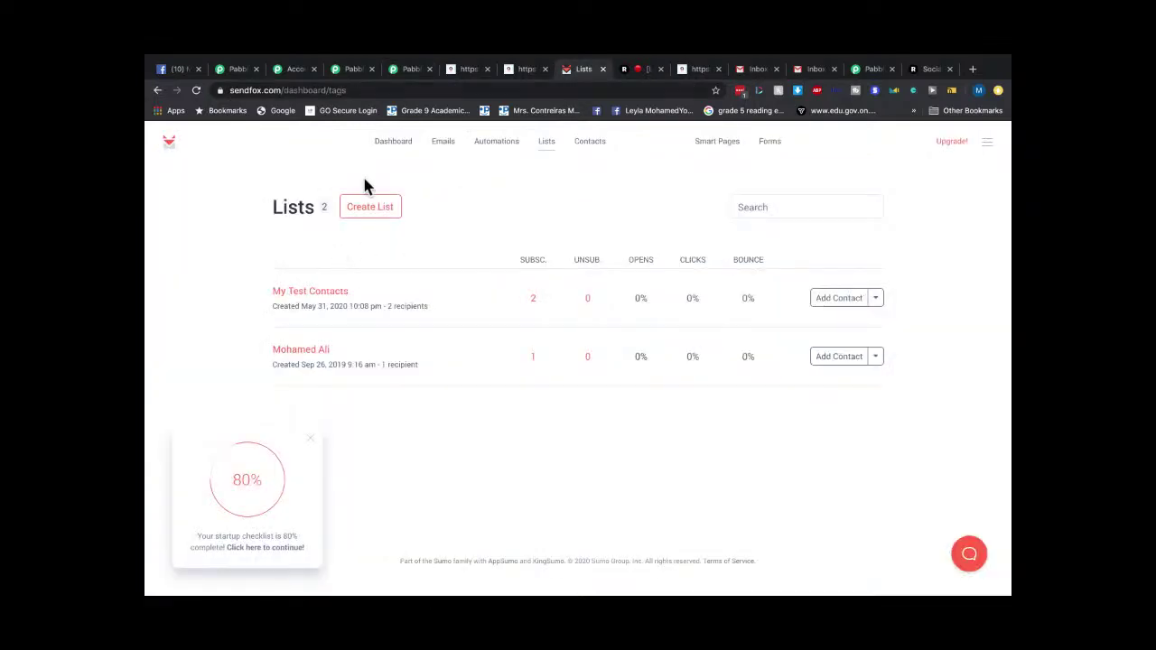
left_click(384, 150)
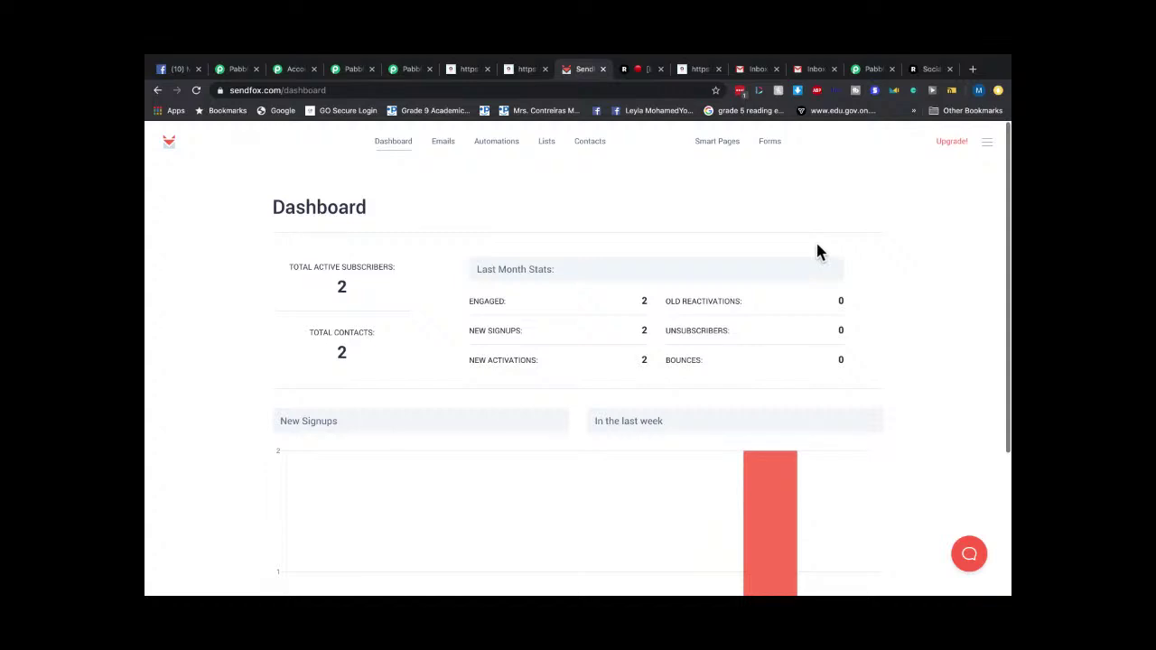
left_click(485, 145)
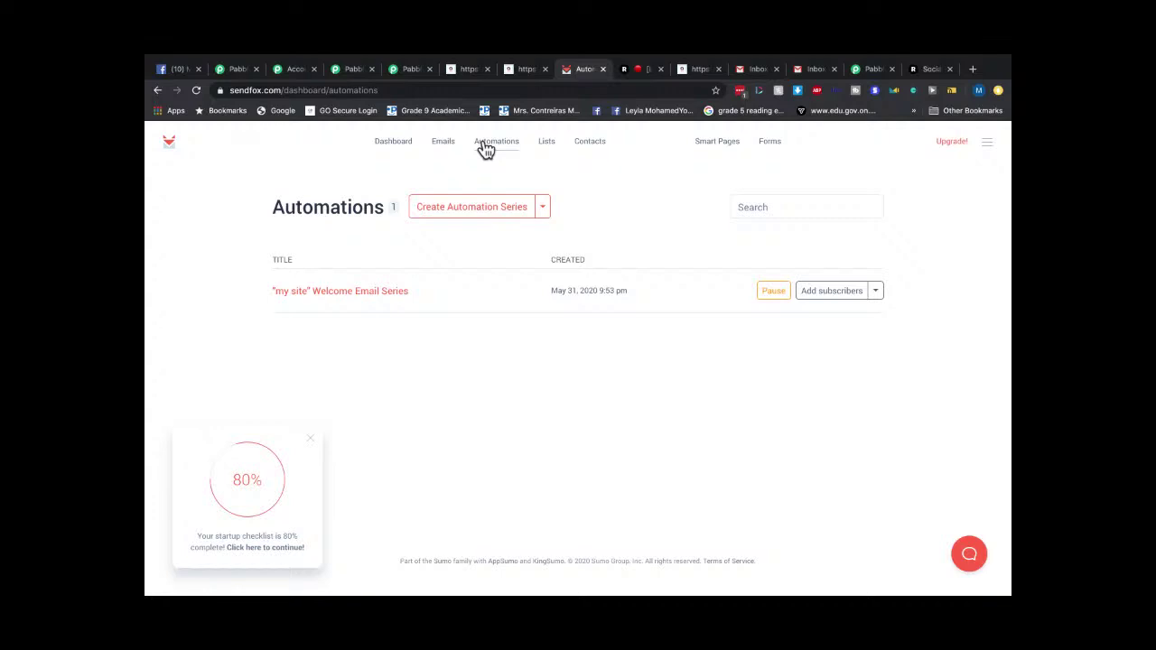
left_click(412, 68)
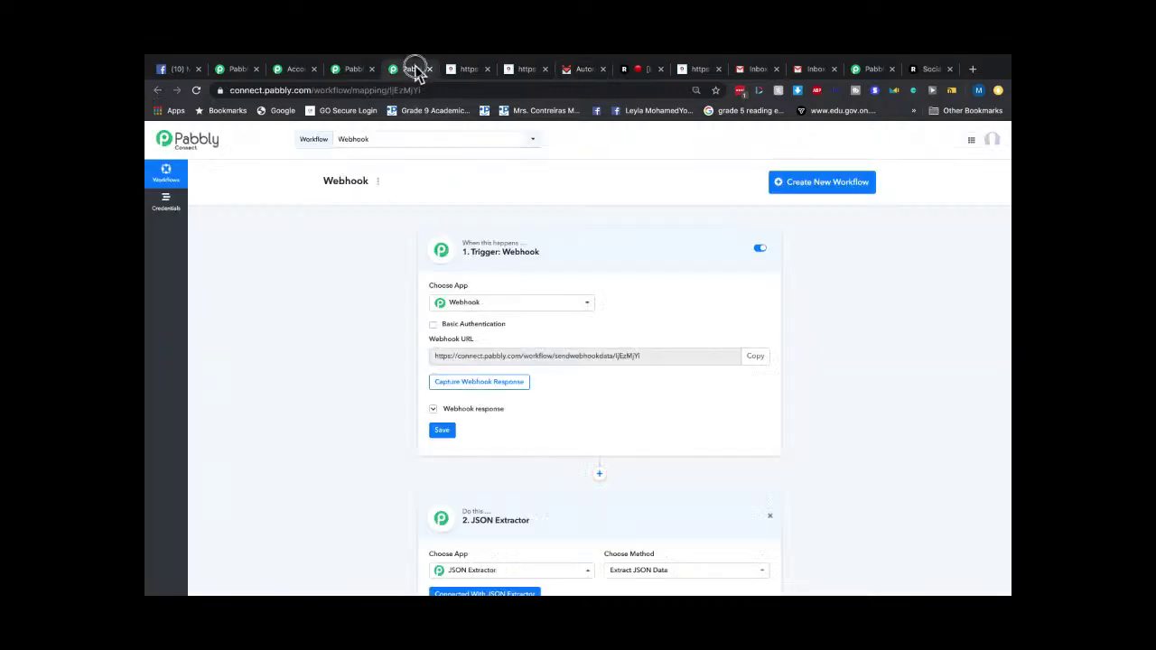
left_click(542, 307)
scroll(542, 310, "down", 3)
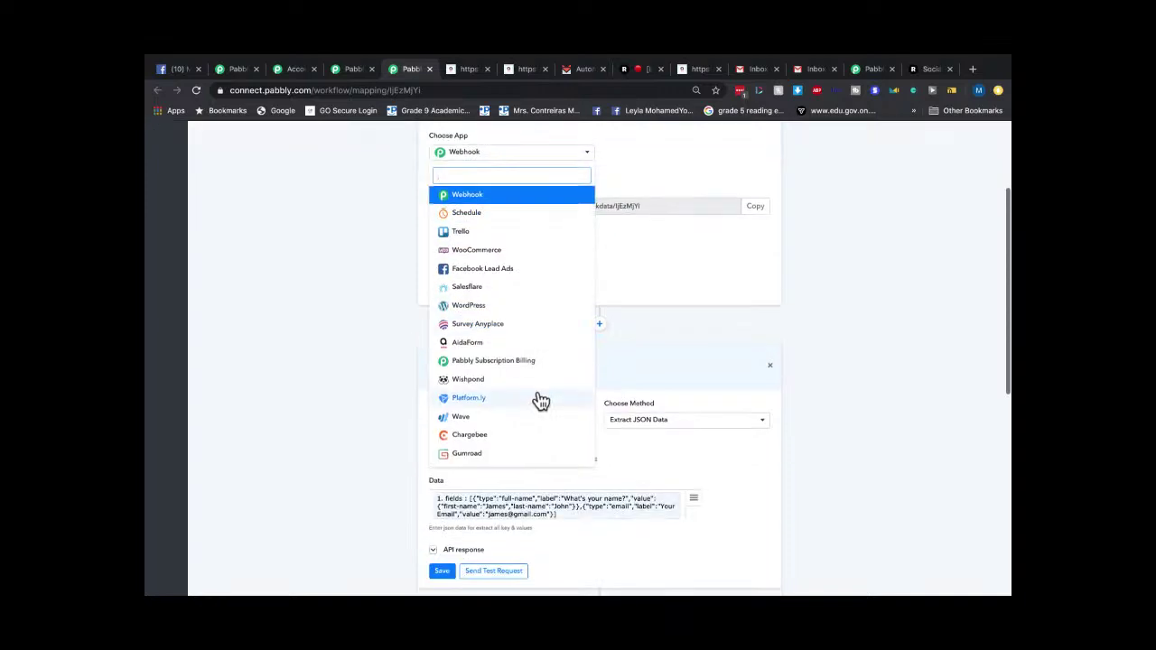
left_click(316, 282)
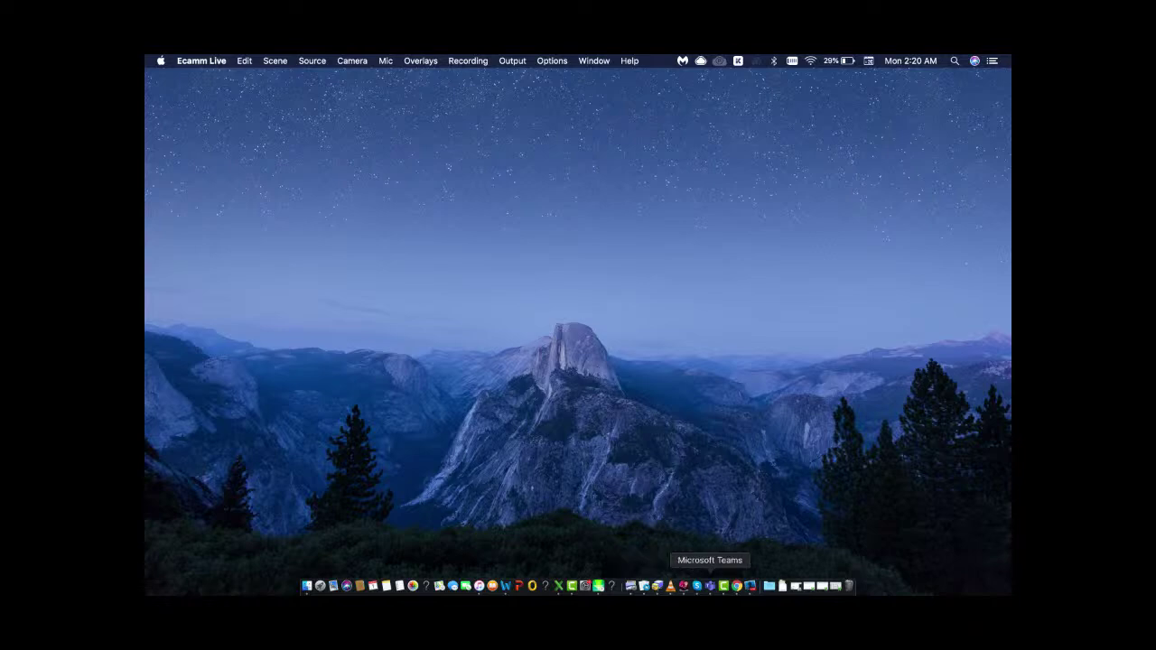
left_click(737, 587)
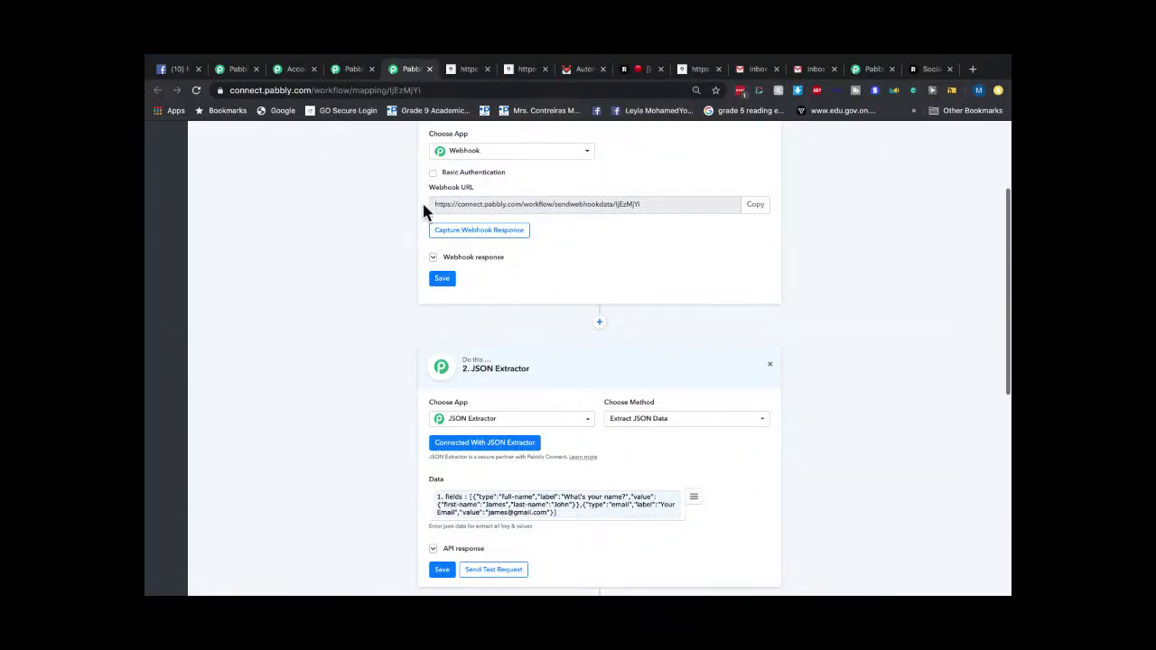
scroll(422, 200, "up", 3)
left_click(302, 71)
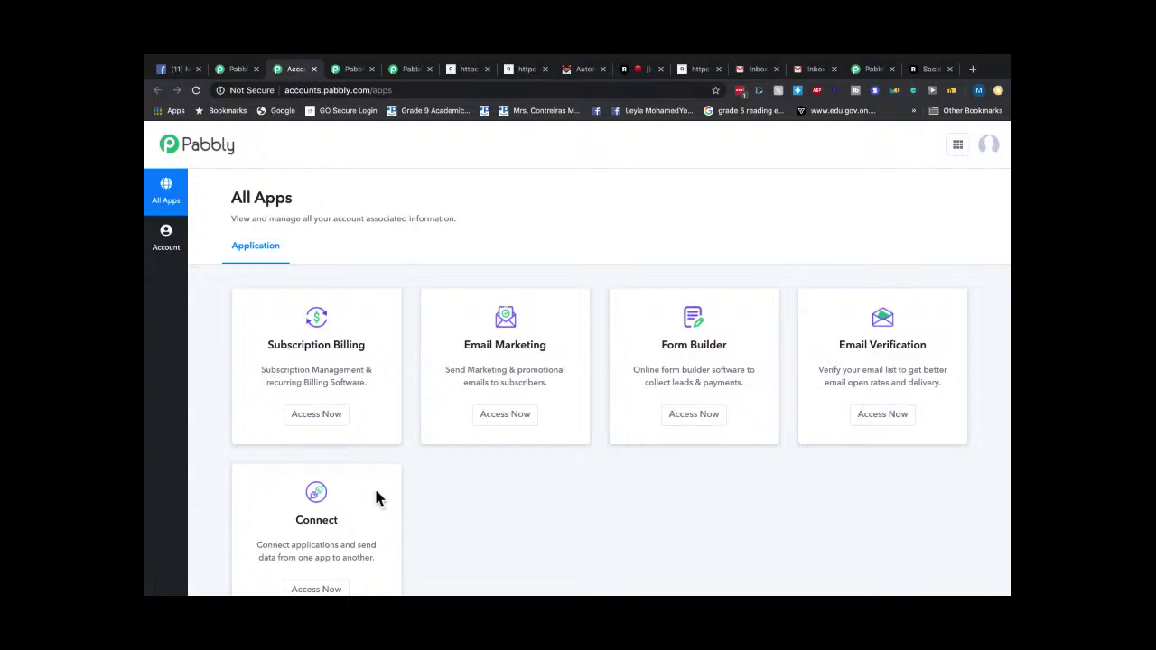
scroll(351, 528, "up", 3)
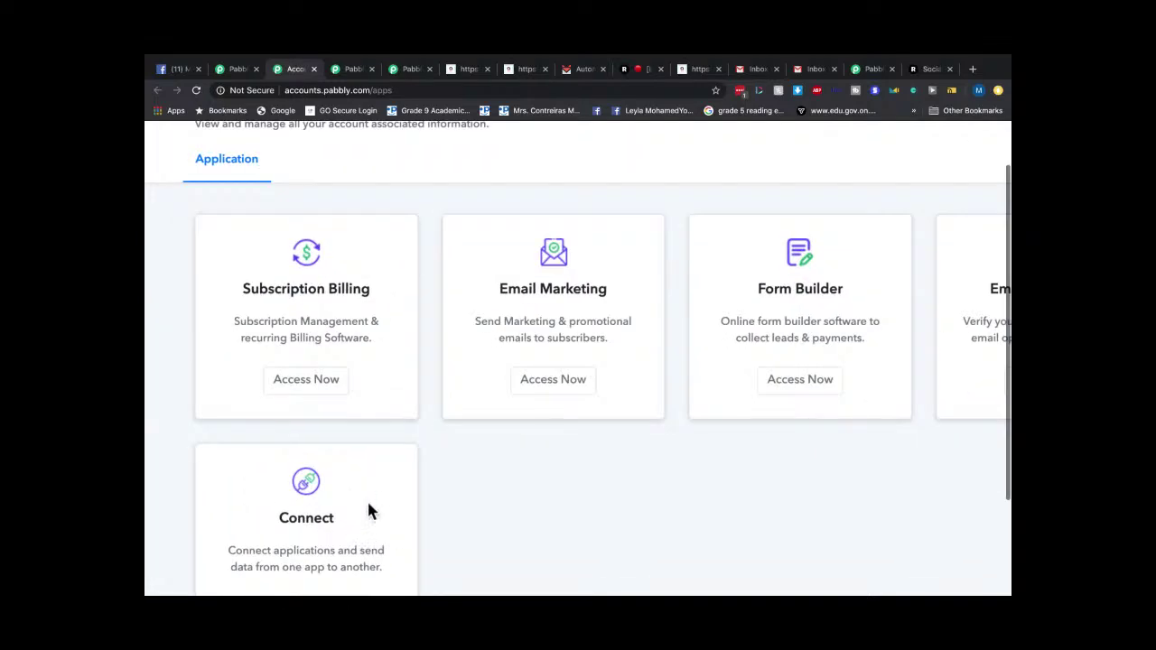
scroll(367, 498, "down", 3)
scroll(551, 378, "up", 2)
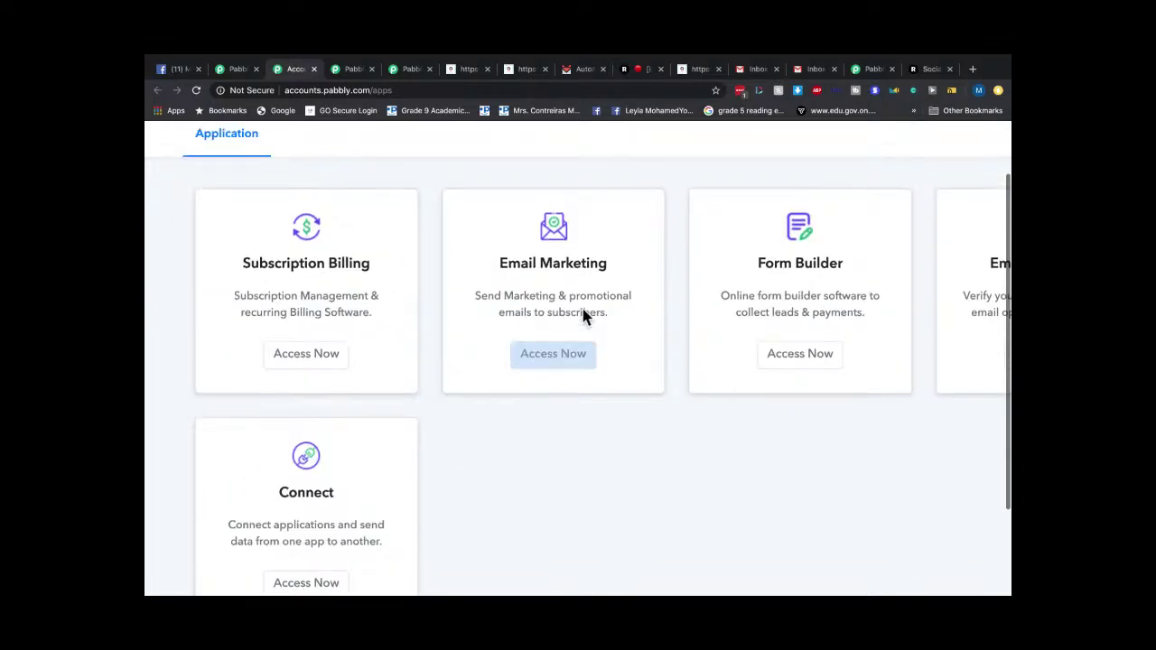
scroll(316, 293, "up", 3)
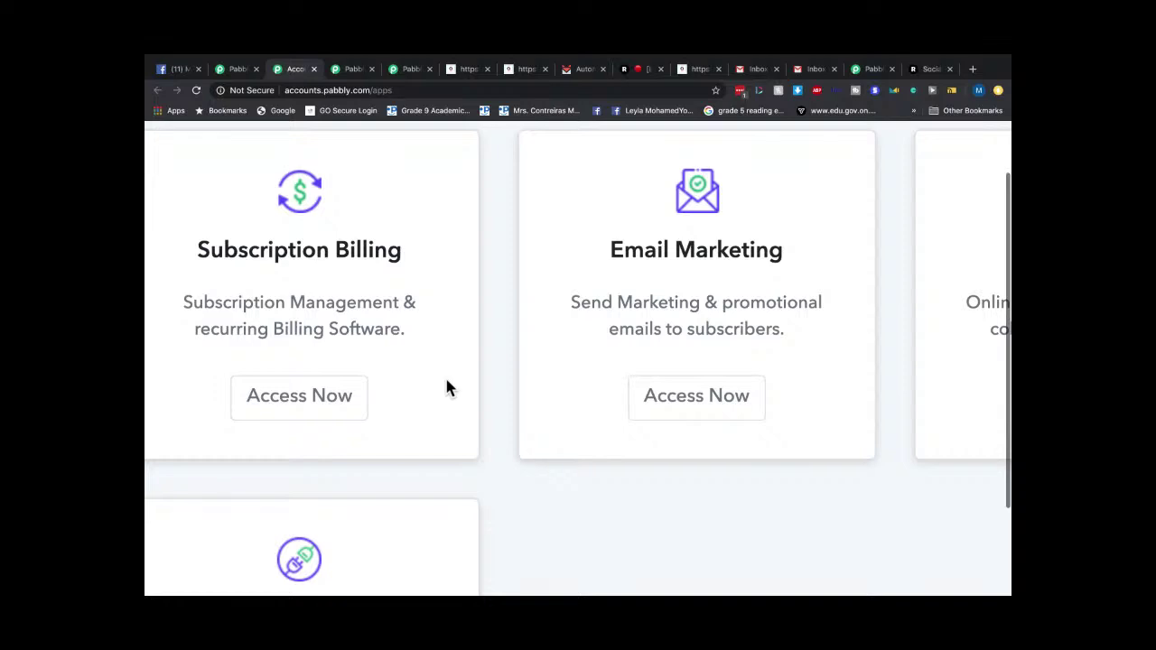
scroll(679, 283, "right", 3)
scroll(563, 325, "right", 2)
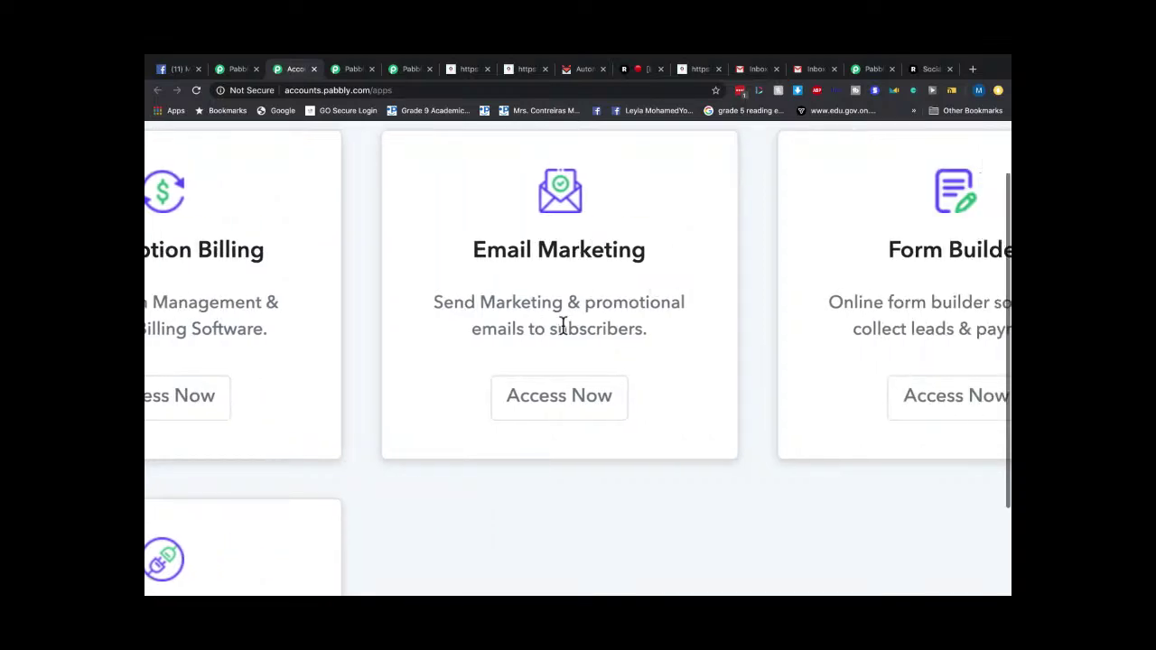
scroll(562, 325, "down", 3)
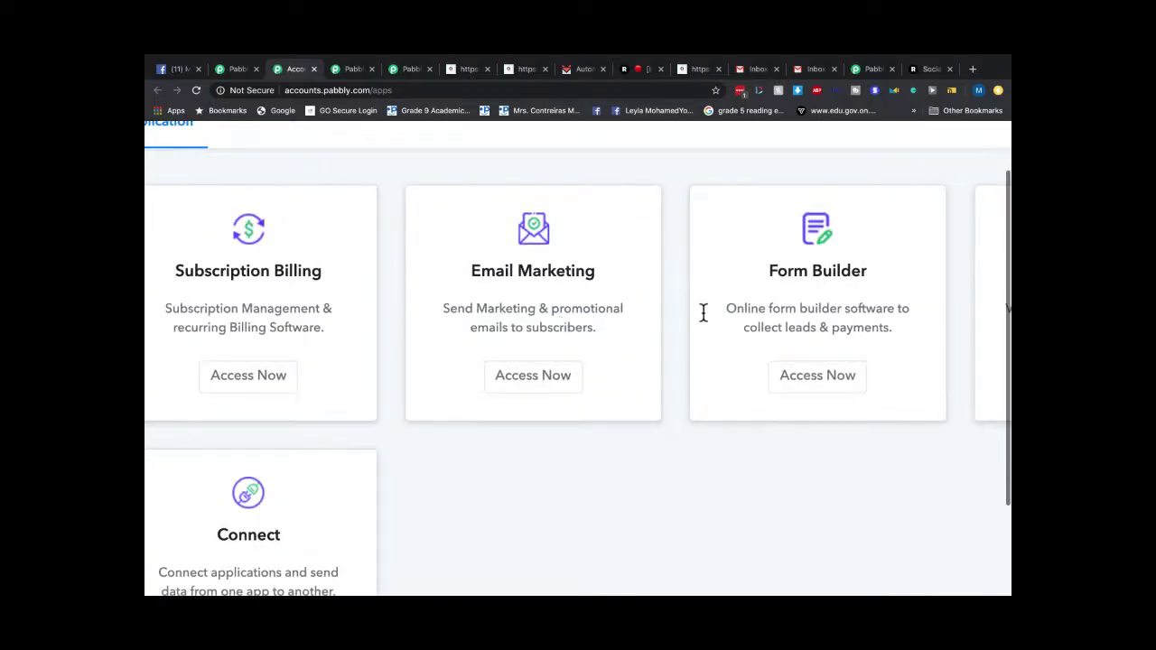
scroll(701, 313, "right", 4)
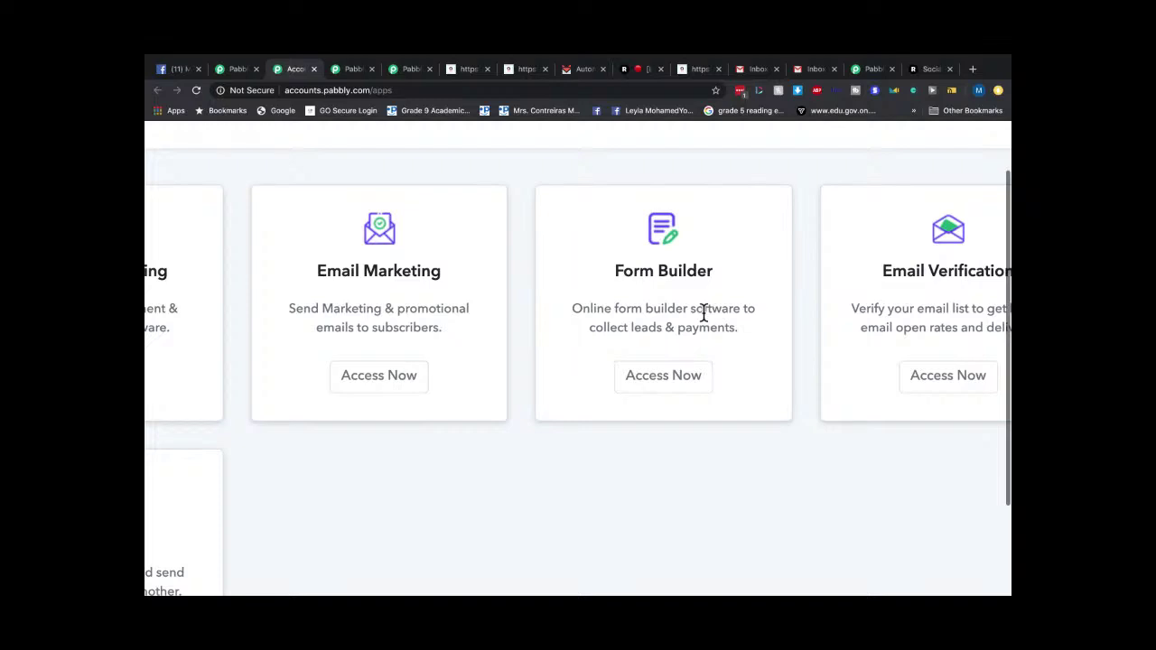
scroll(704, 313, "right", 3)
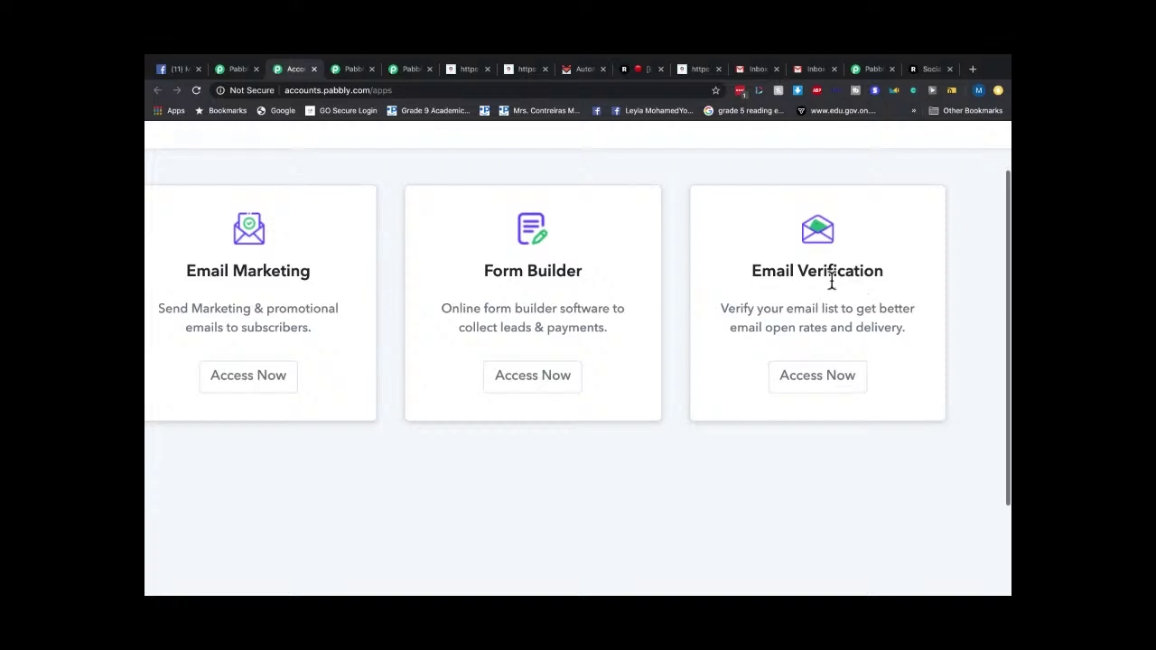
scroll(634, 246, "down", 3)
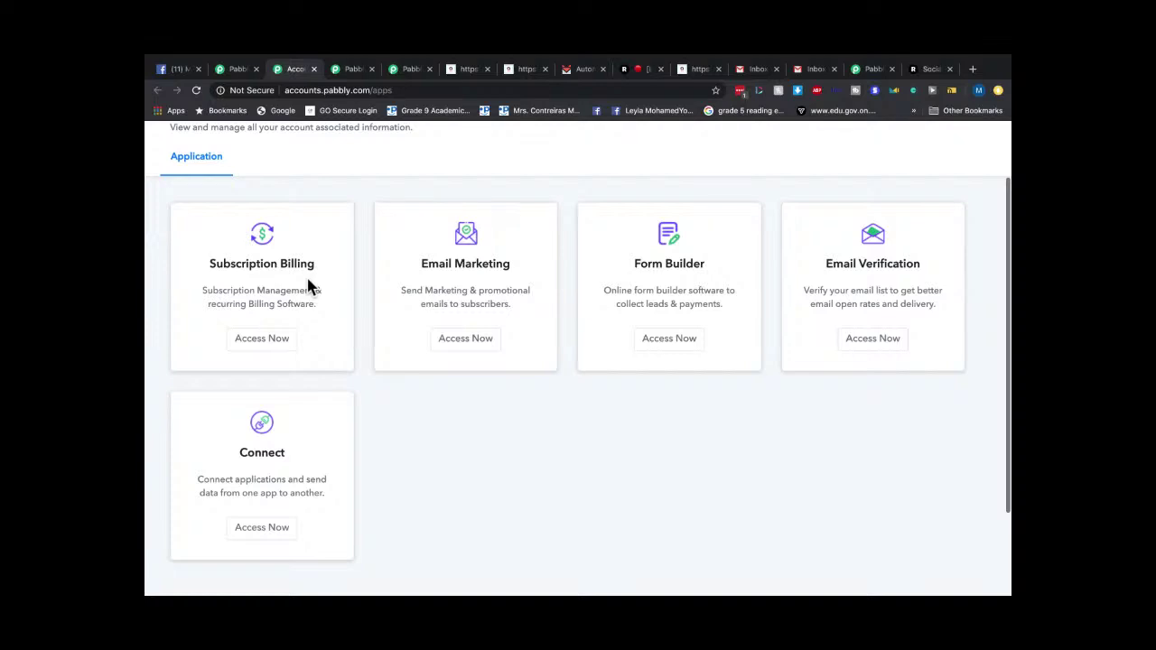
left_click(355, 70)
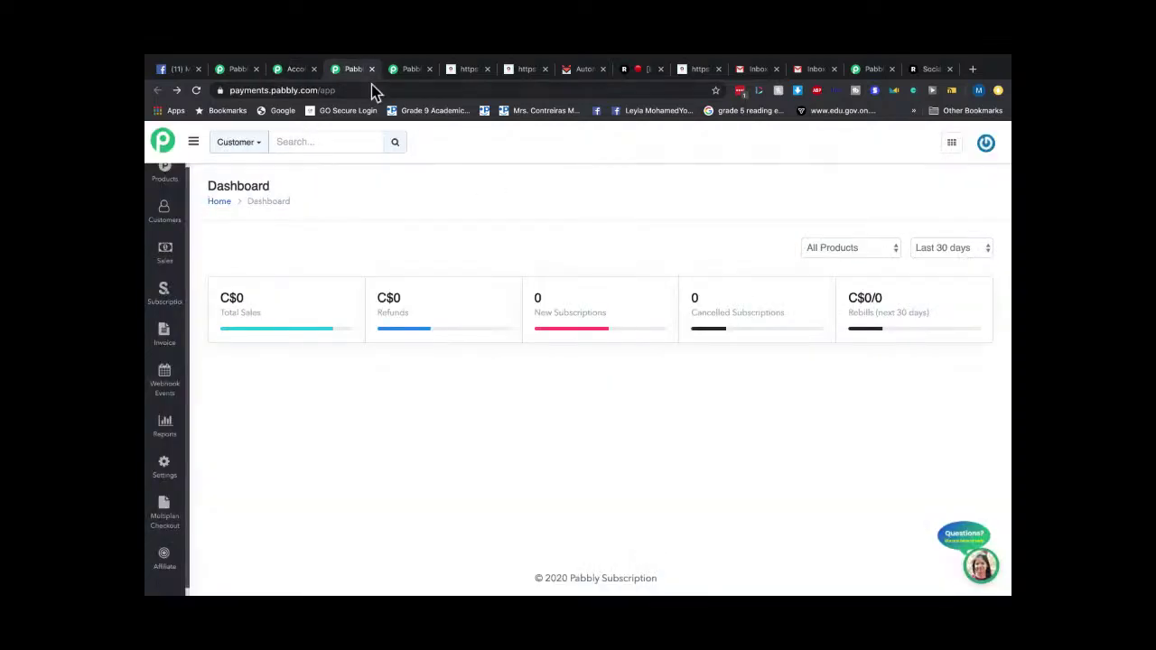
left_click(417, 76)
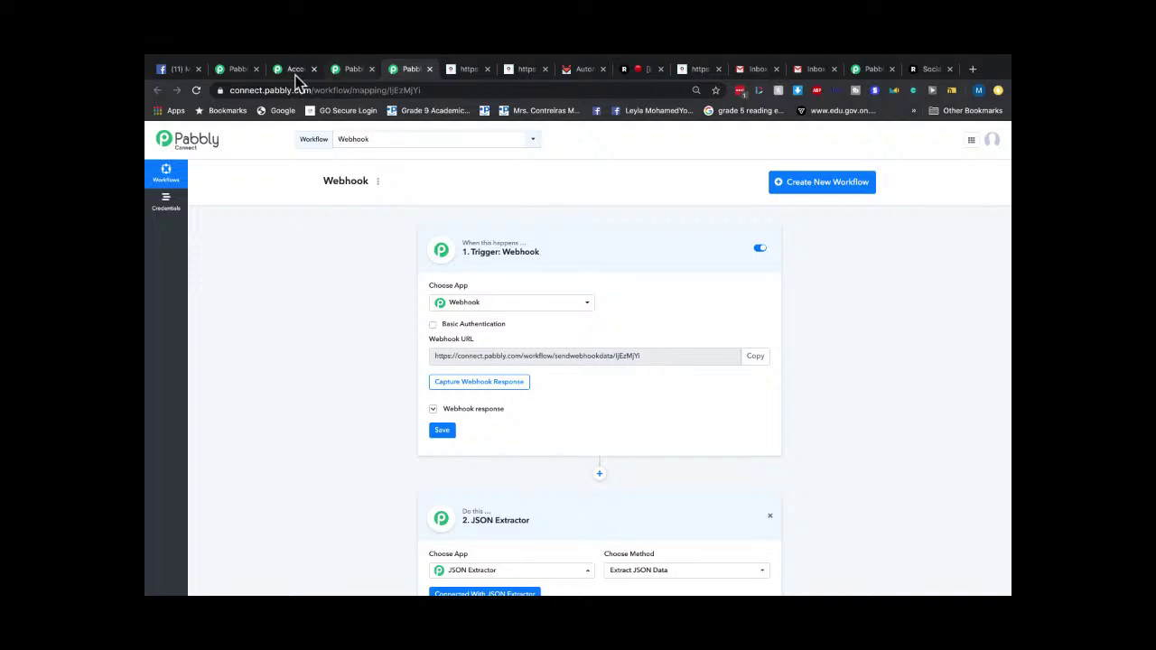
left_click(243, 69)
scroll(916, 320, "down", 5)
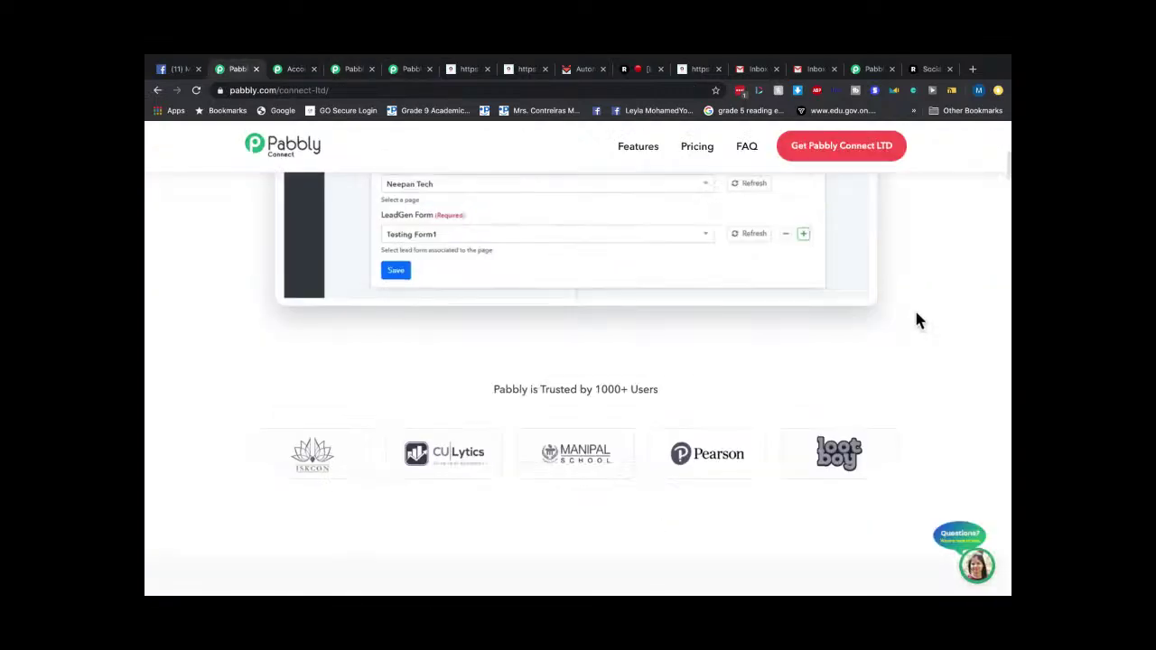
scroll(789, 405, "down", 5)
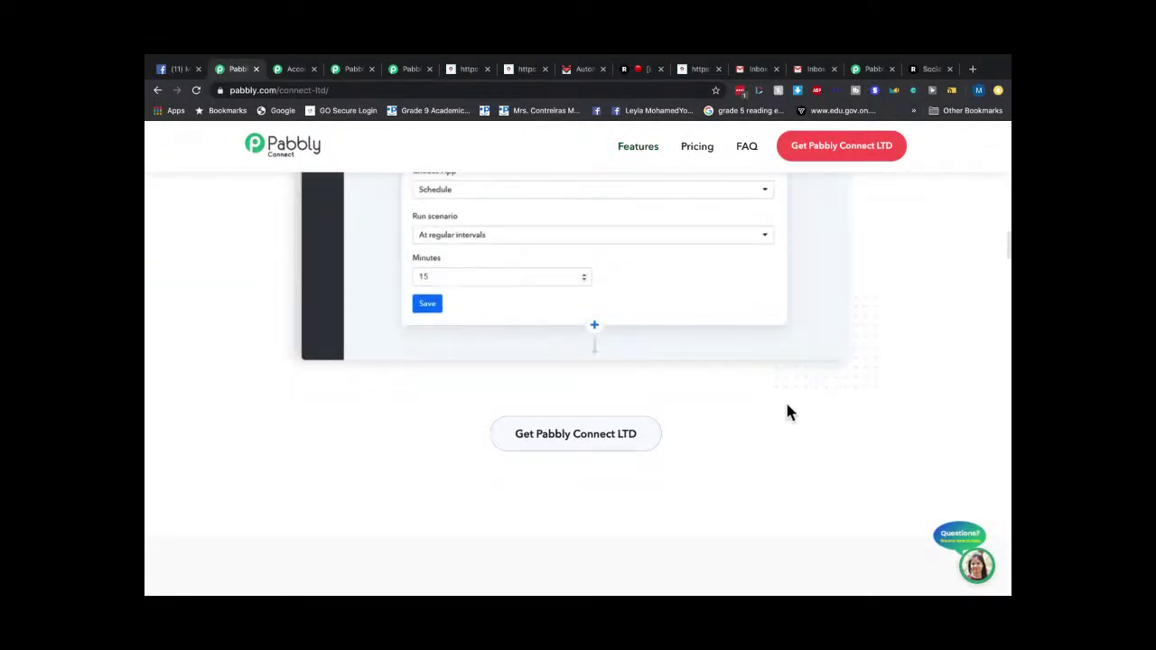
scroll(787, 409, "down", 5)
scroll(787, 412, "down", 2)
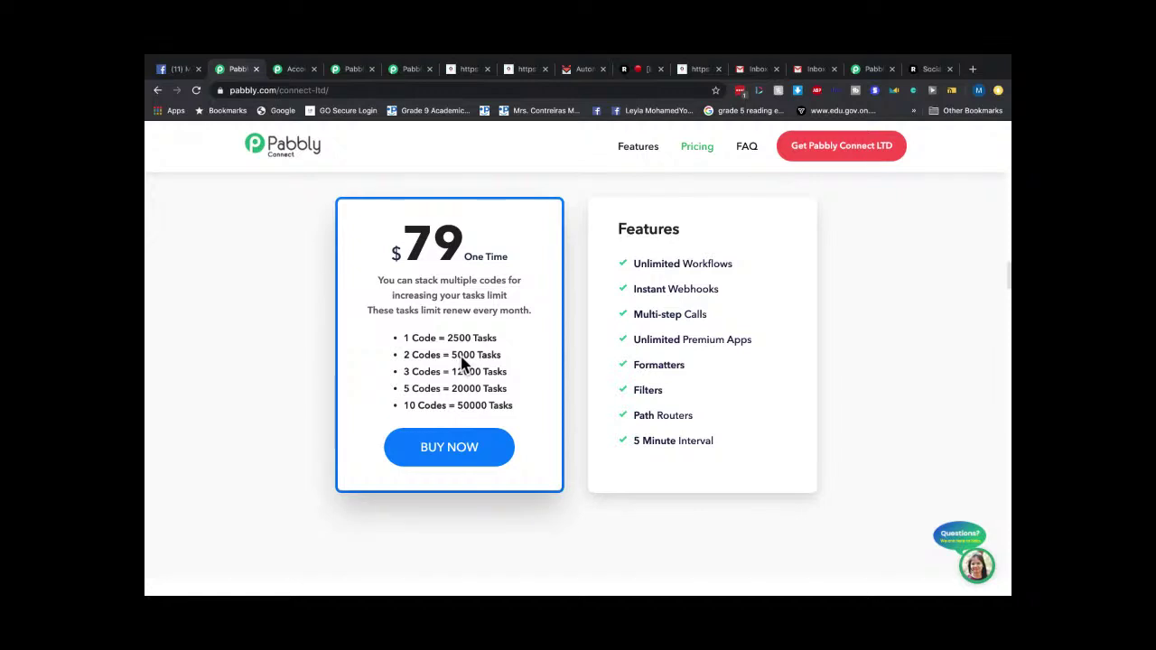
scroll(463, 360, "up", 3)
scroll(460, 357, "up", 1)
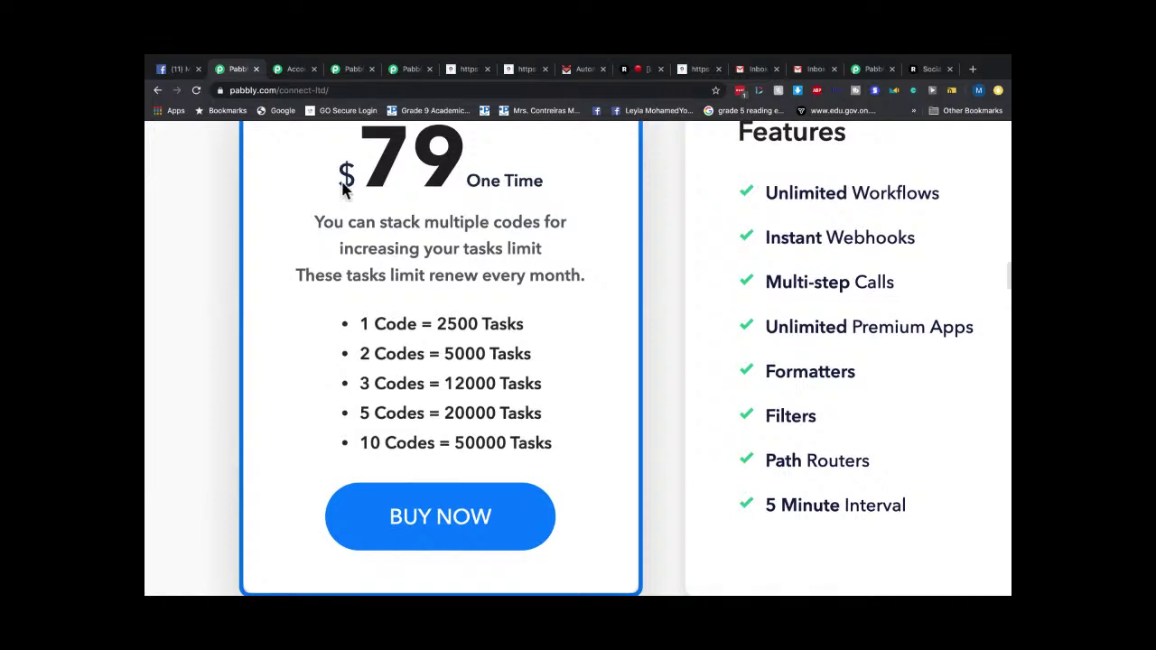
left_click(290, 74)
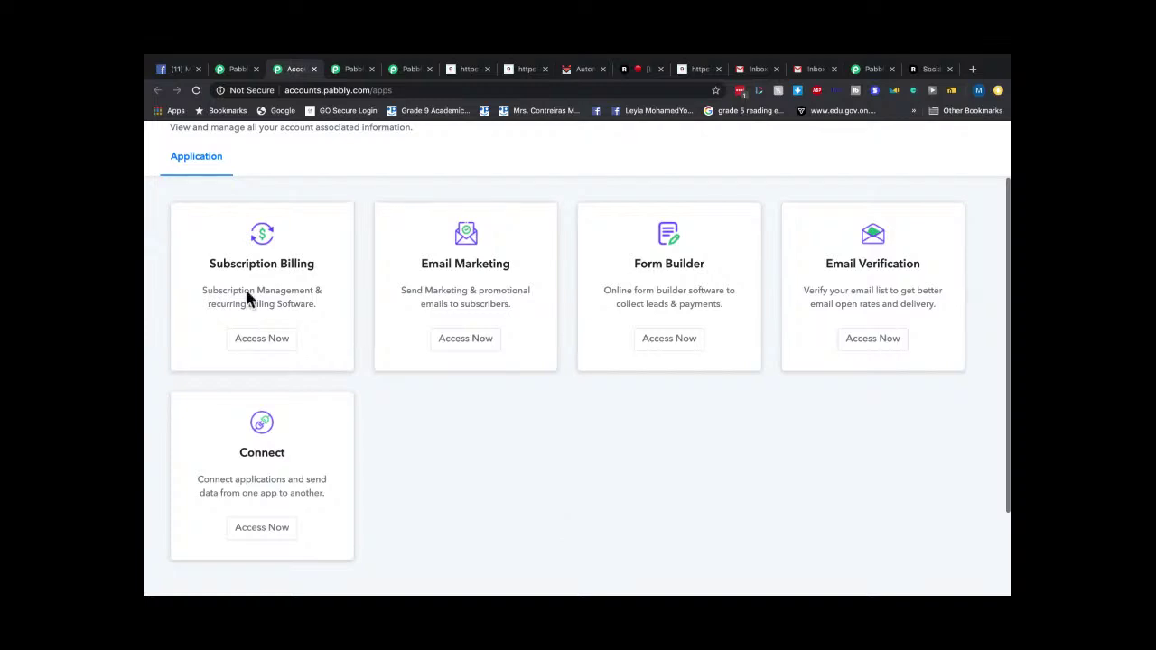
left_click(181, 74)
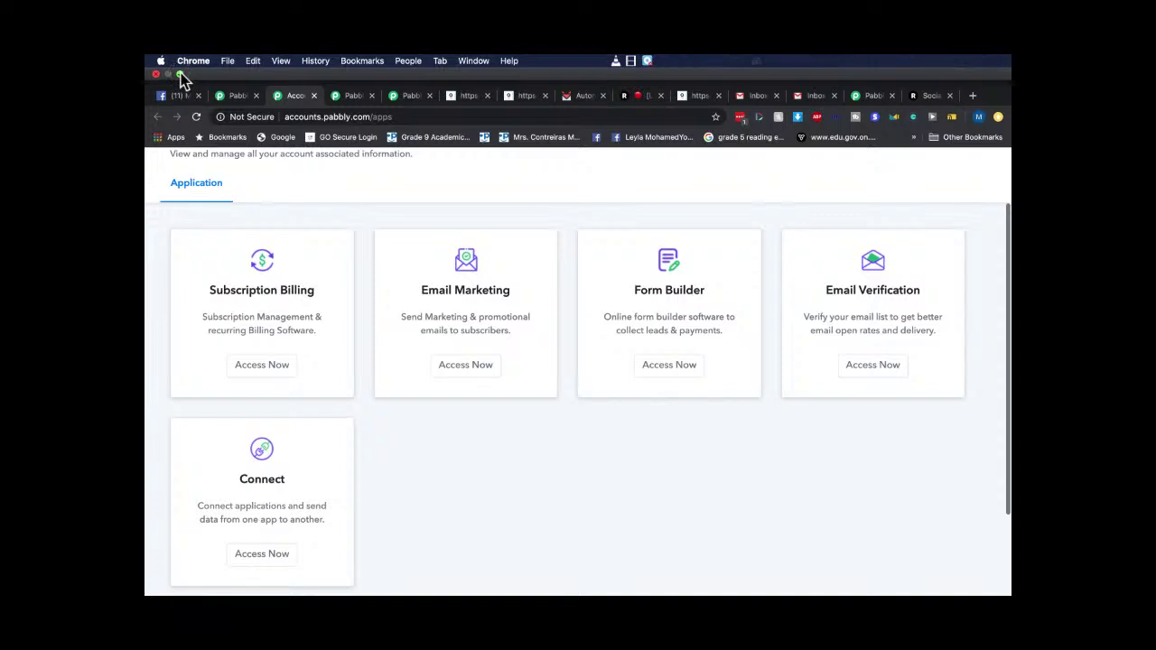
key("super+Tab")
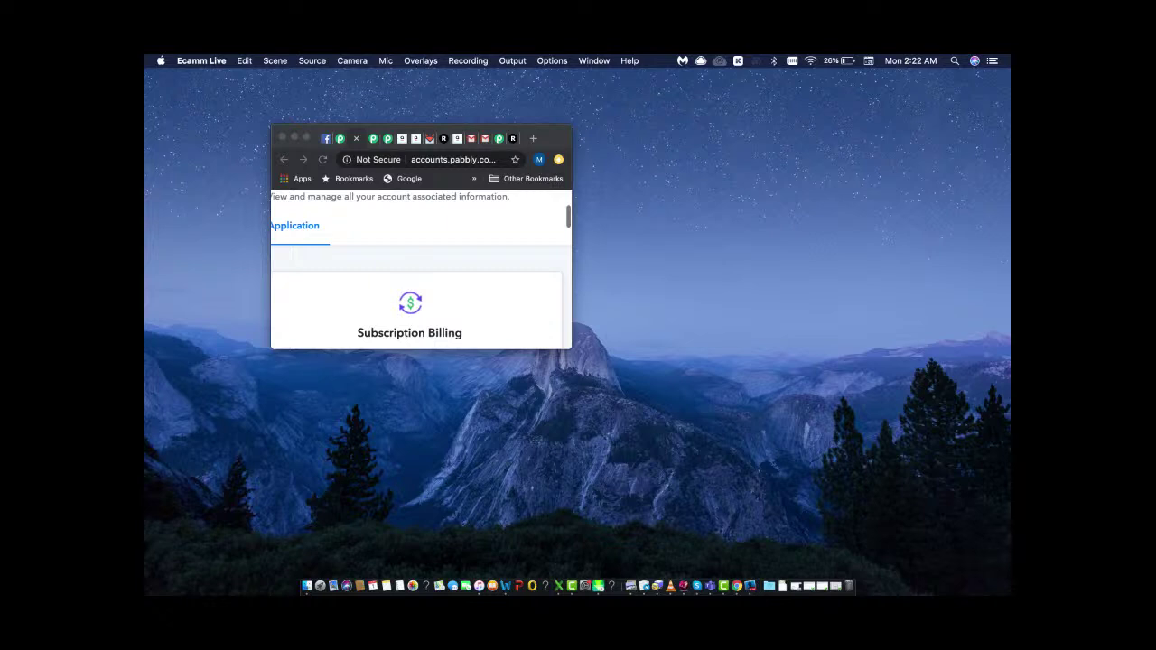
left_click(310, 148)
left_click_drag(310, 147, 286, 150)
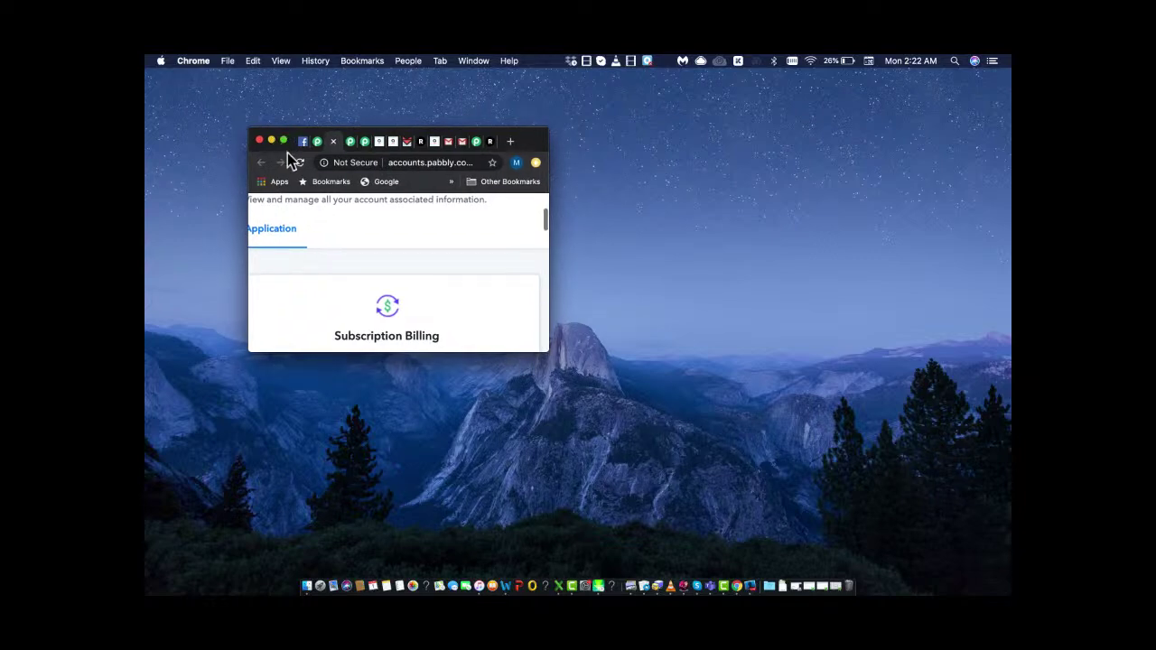
left_click(284, 141)
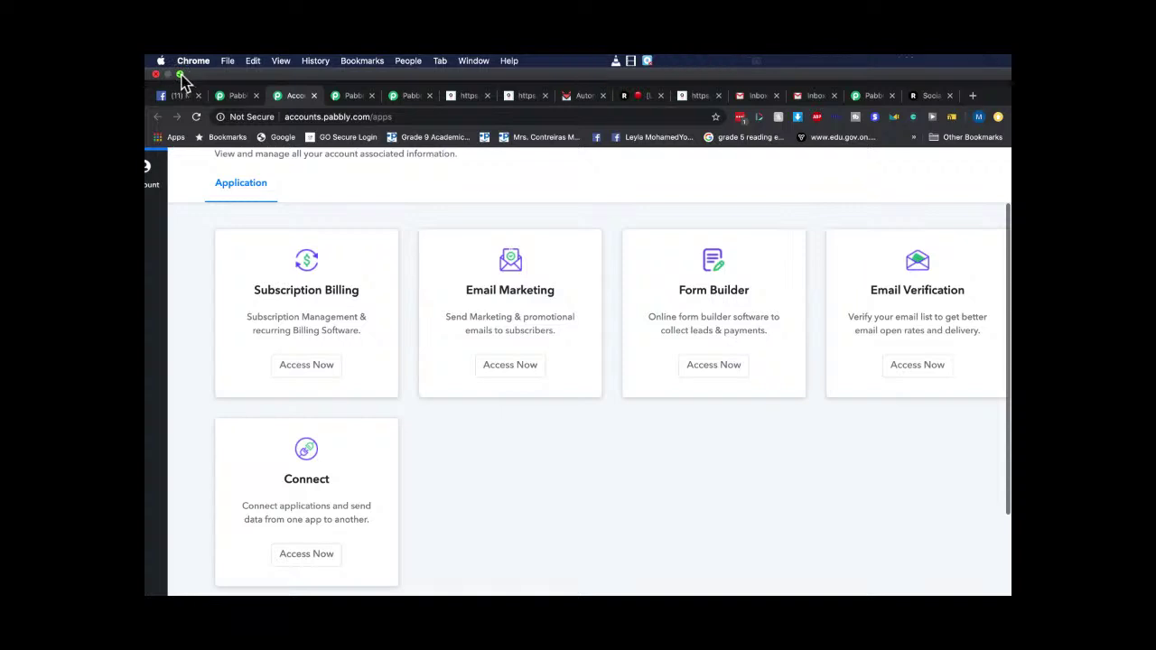
left_click(181, 75)
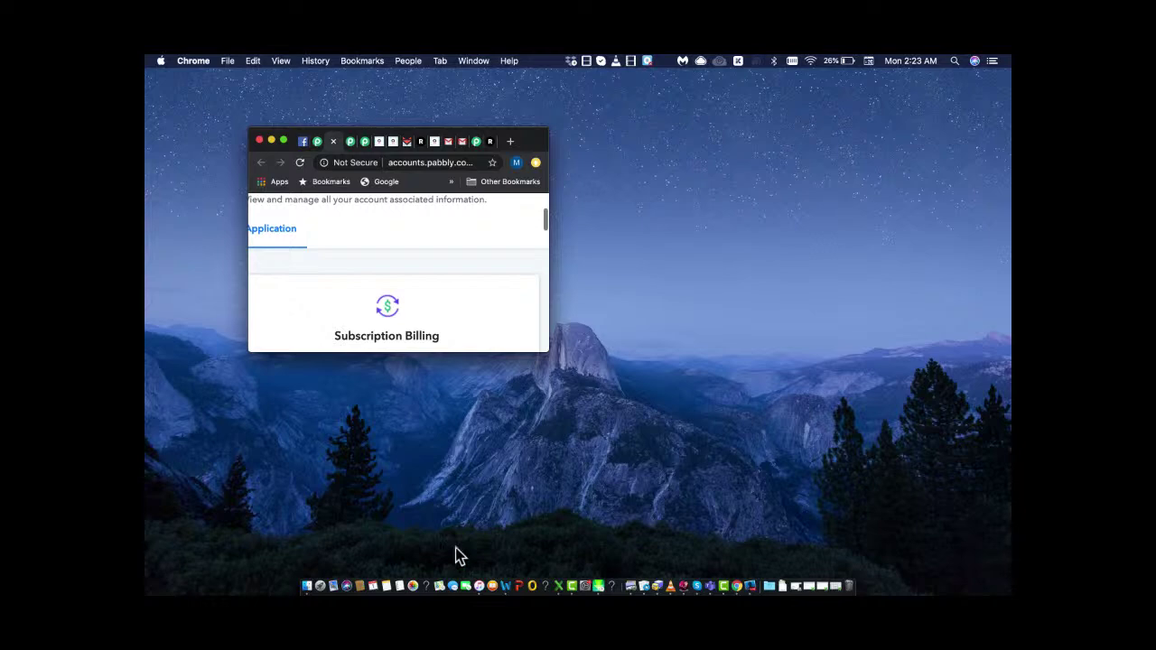
left_click(285, 142)
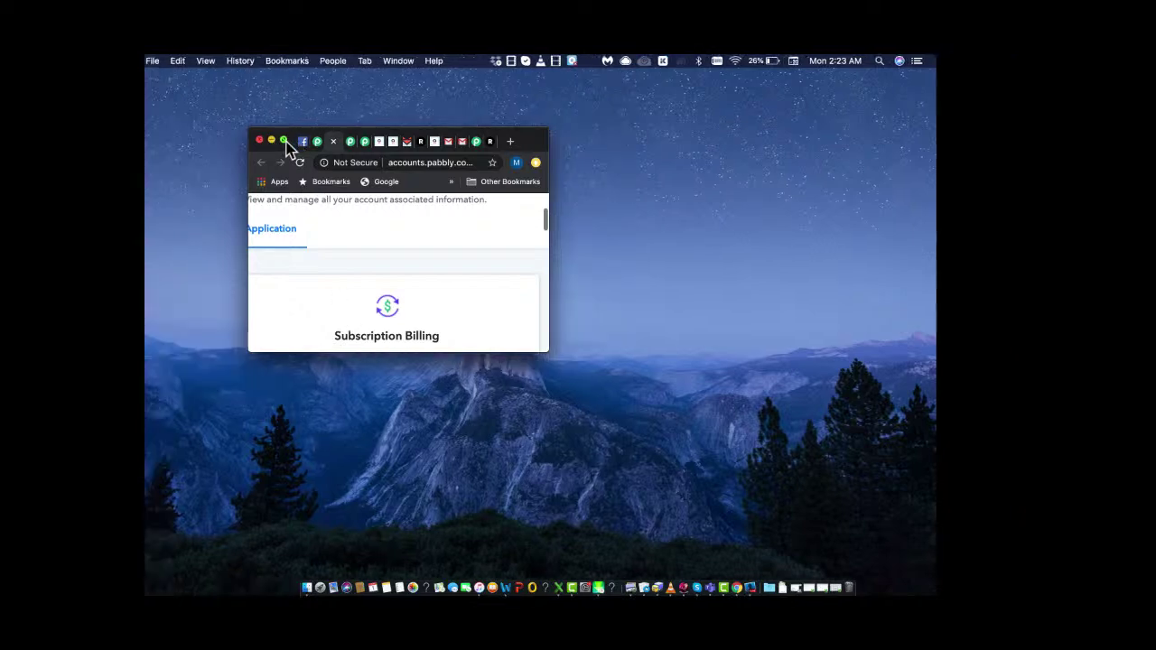
scroll(467, 217, "up", 2)
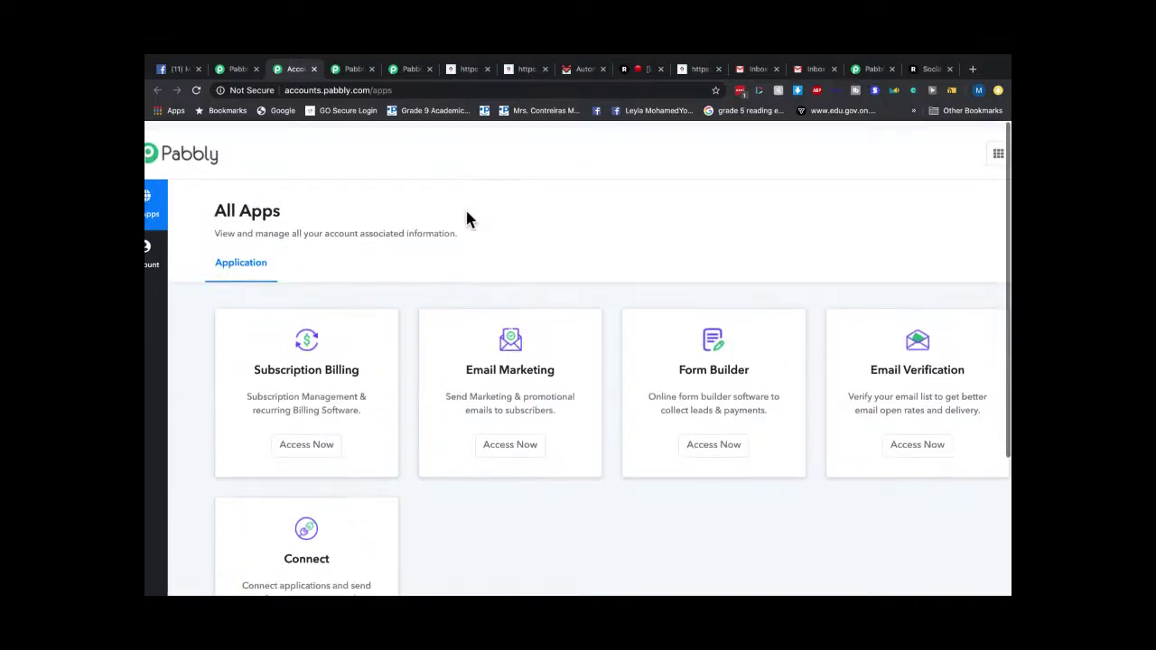
scroll(454, 408, "down", 3)
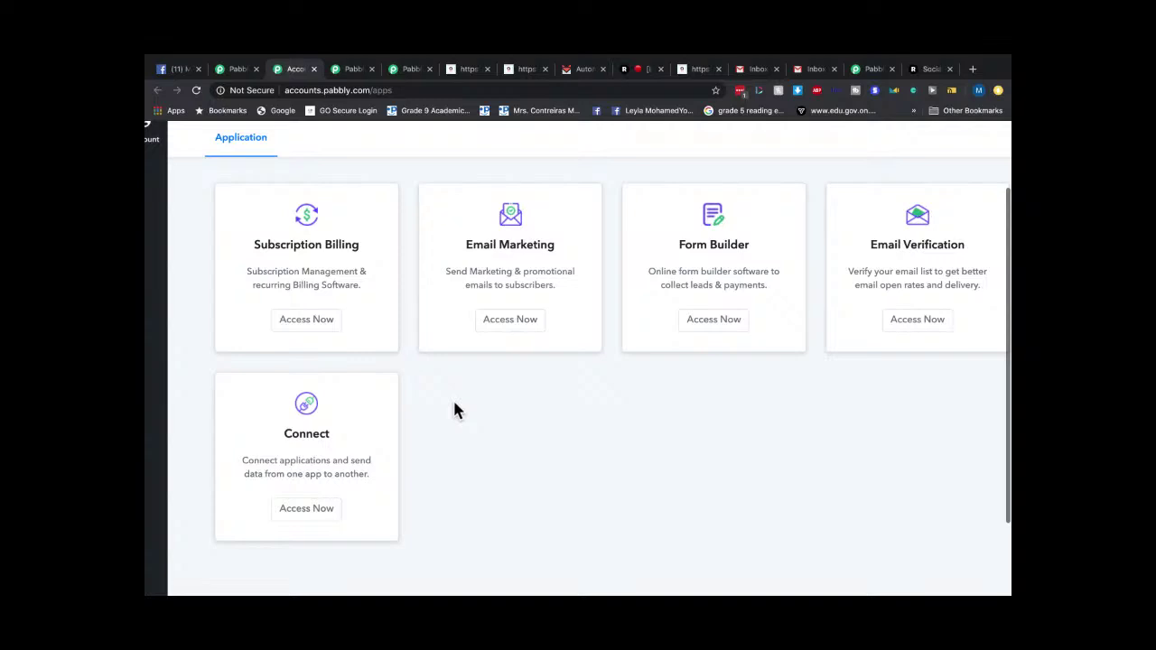
Show the Pabbly Connect lifetime deal: $79, 2500 tasks for 1 code, 50000 for 10.
left_click(355, 69)
left_click(411, 70)
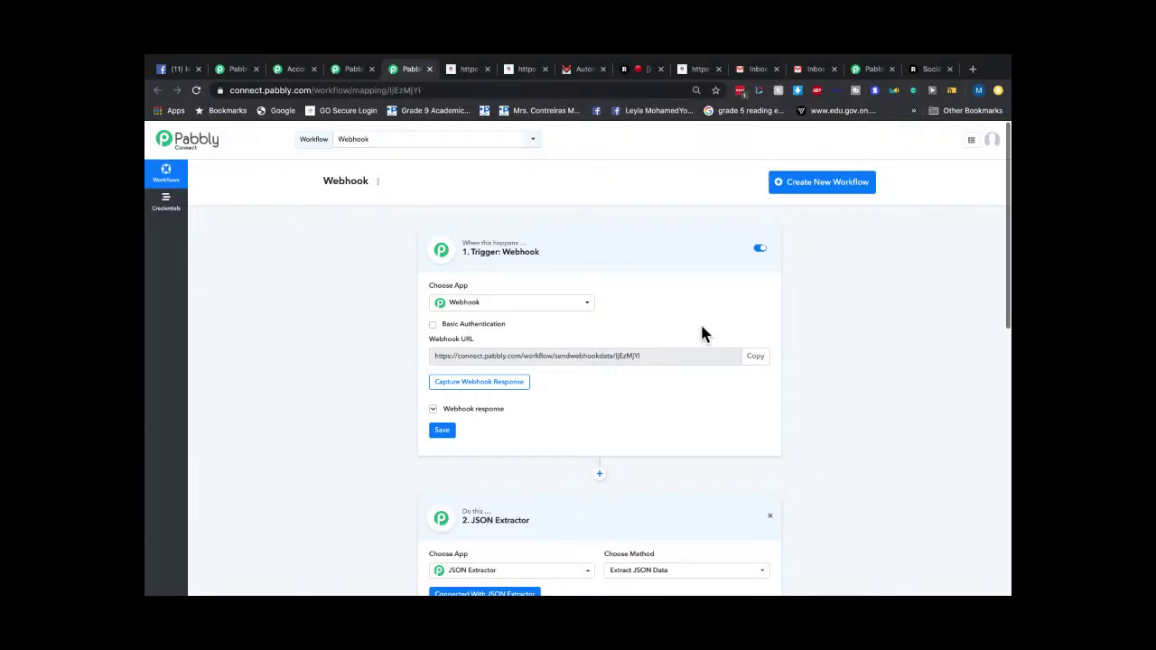
left_click(347, 70)
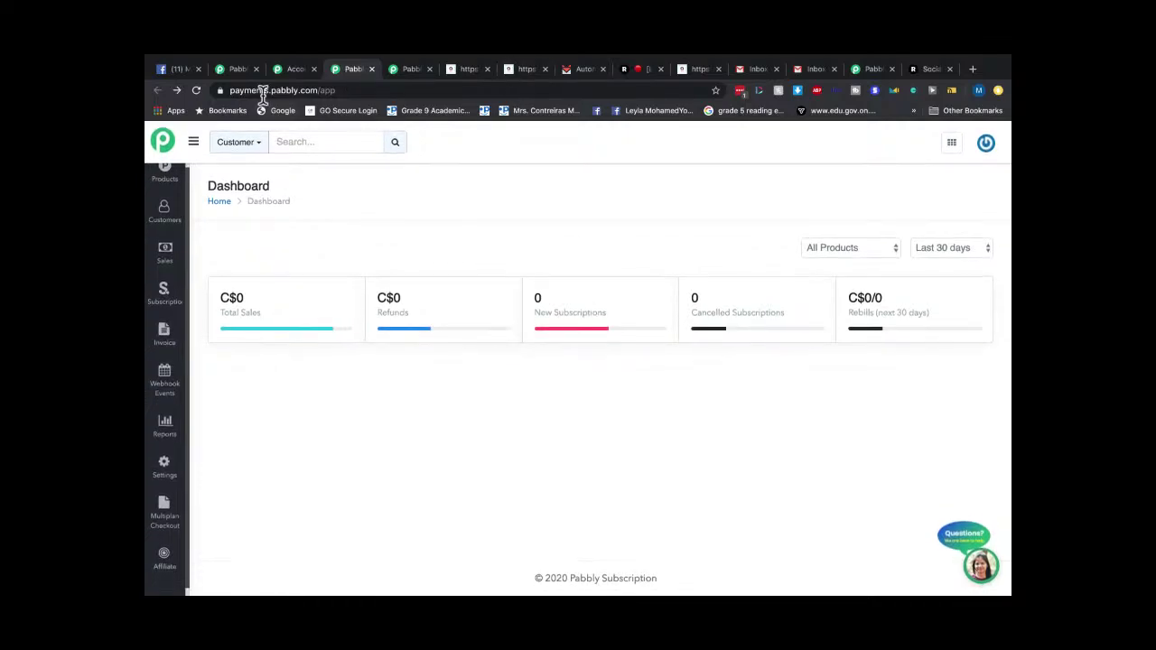
left_click(237, 72)
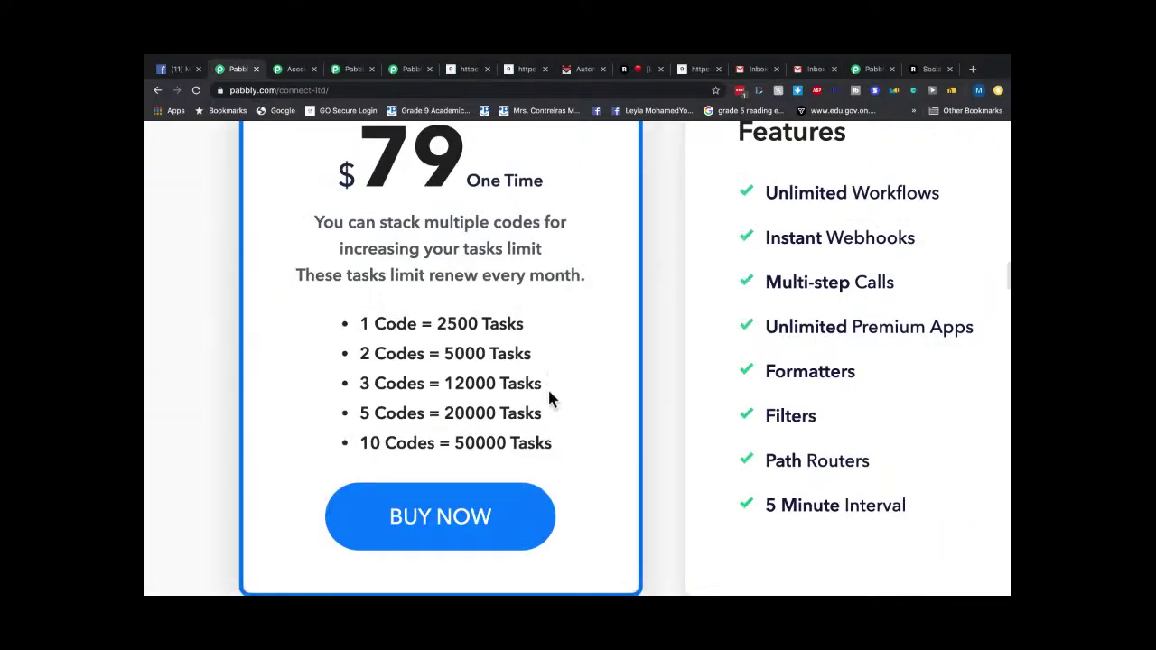
scroll(547, 387, "up", 3)
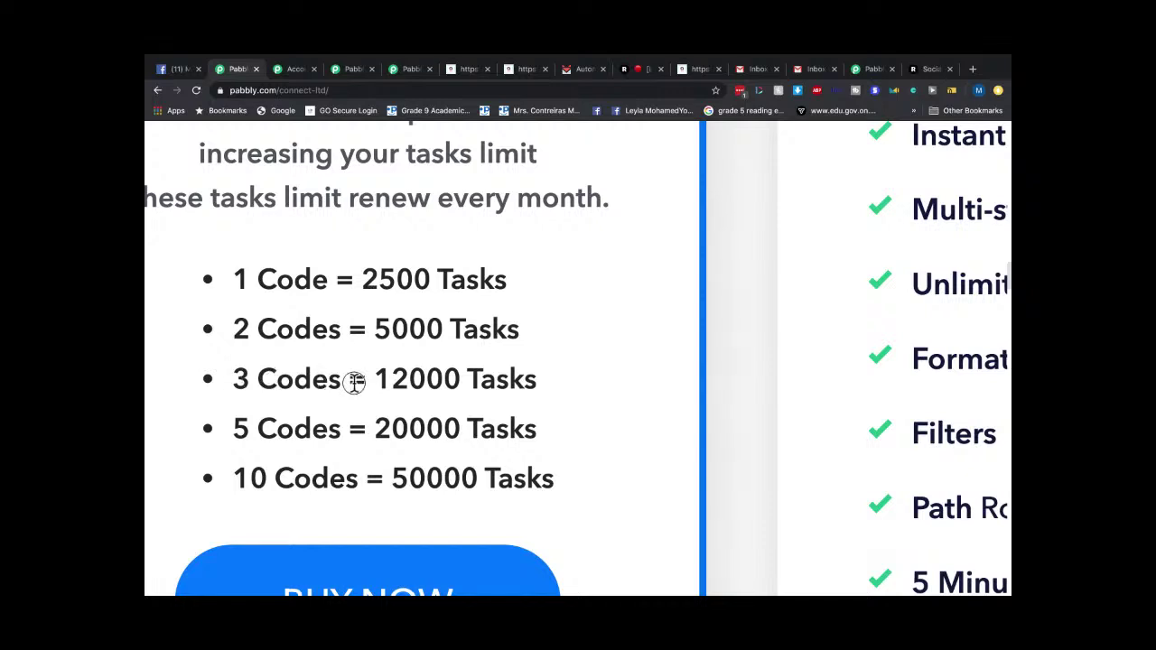